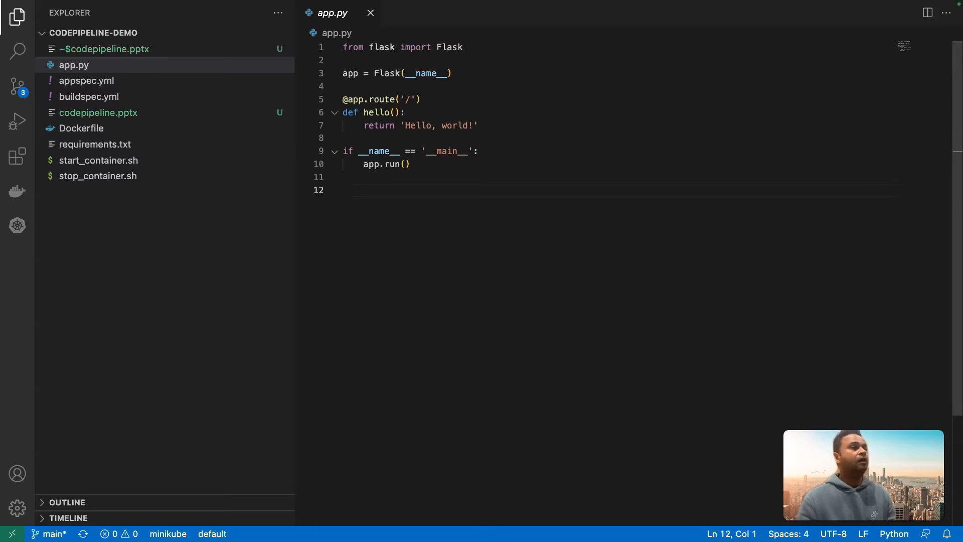
- Review the Dockerfile's requirements copy, dependency installation, exposed port and start command, and open buildspec.yml
left_click(82, 129)
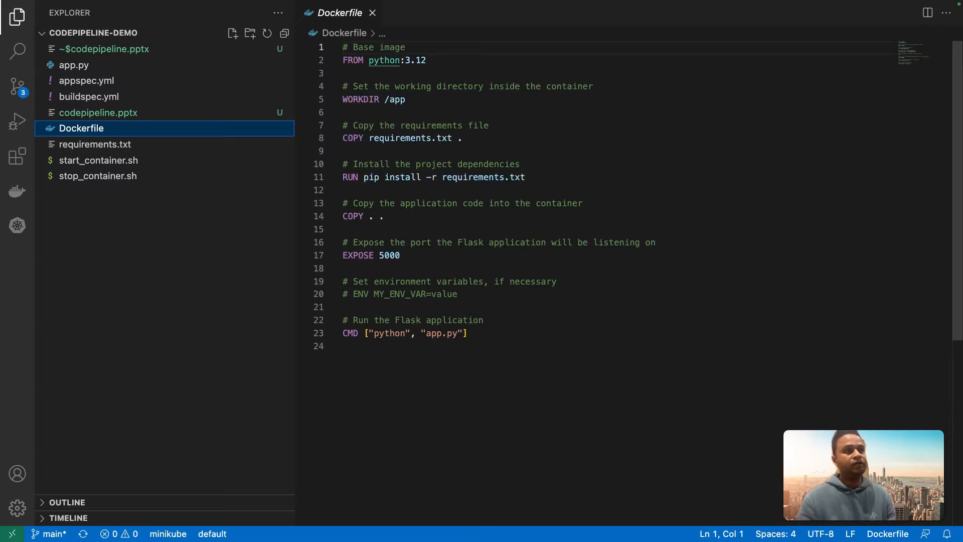
left_click(385, 138)
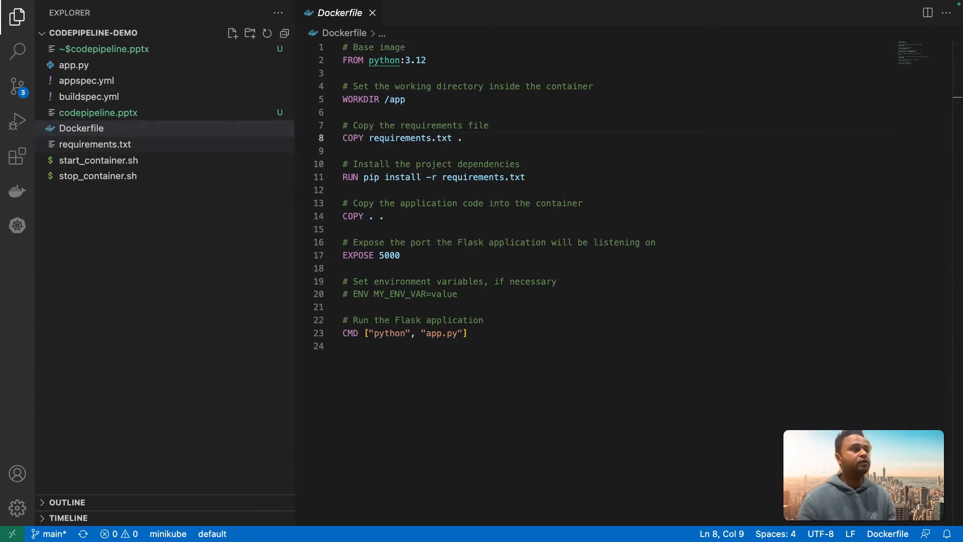
left_click(96, 145)
left_click(81, 128)
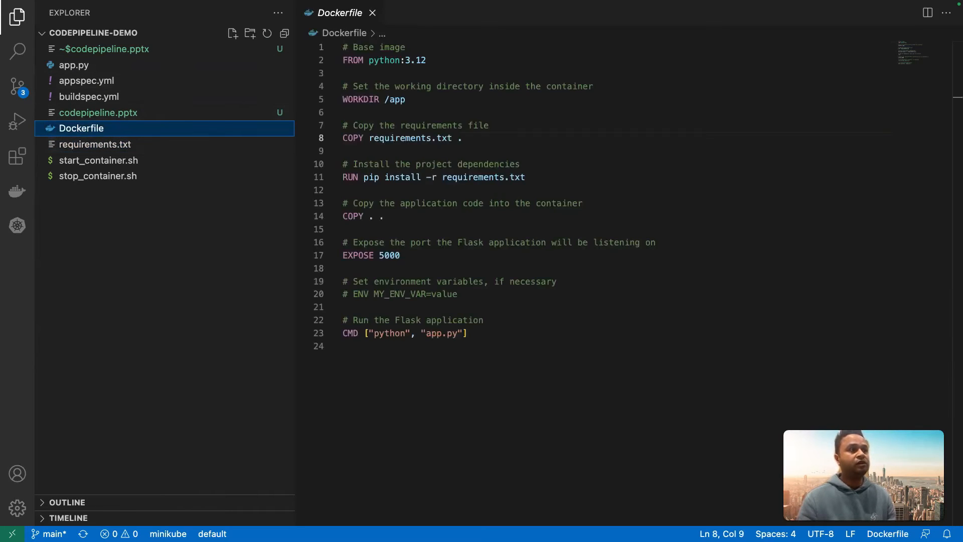
left_click(453, 177)
scroll(452, 177, "down", 4)
scroll(452, 177, "up", 1)
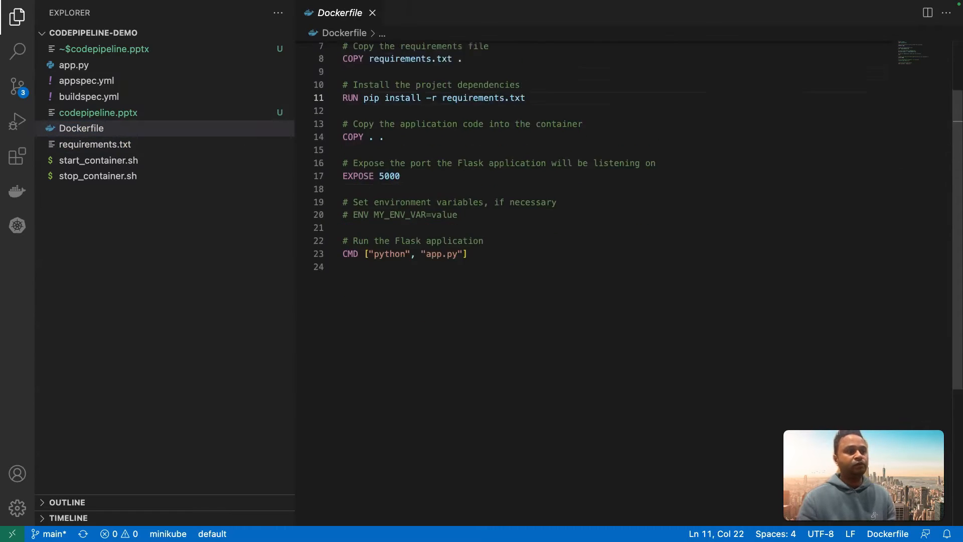
scroll(452, 140, "up", 1)
left_click(391, 217)
scroll(391, 217, "down", 1)
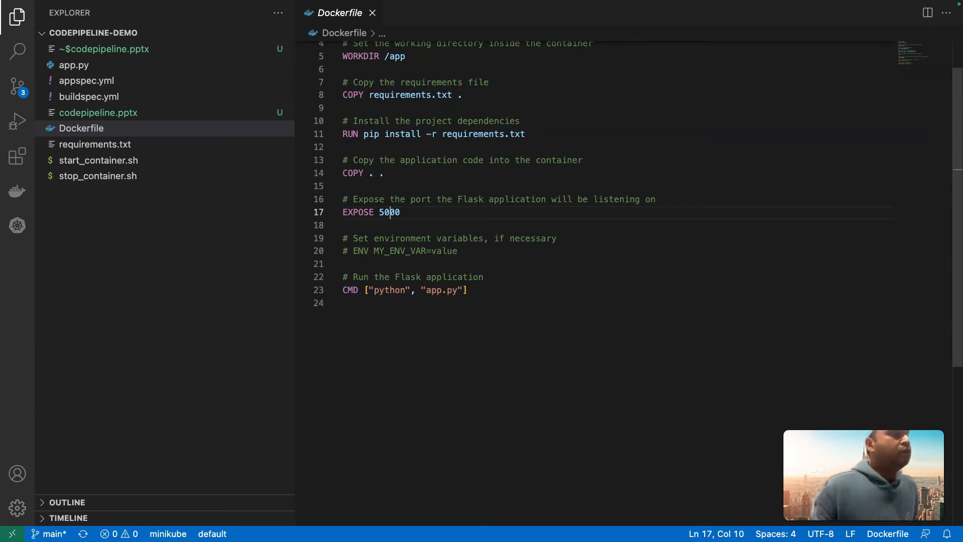
mouse_move(358, 213)
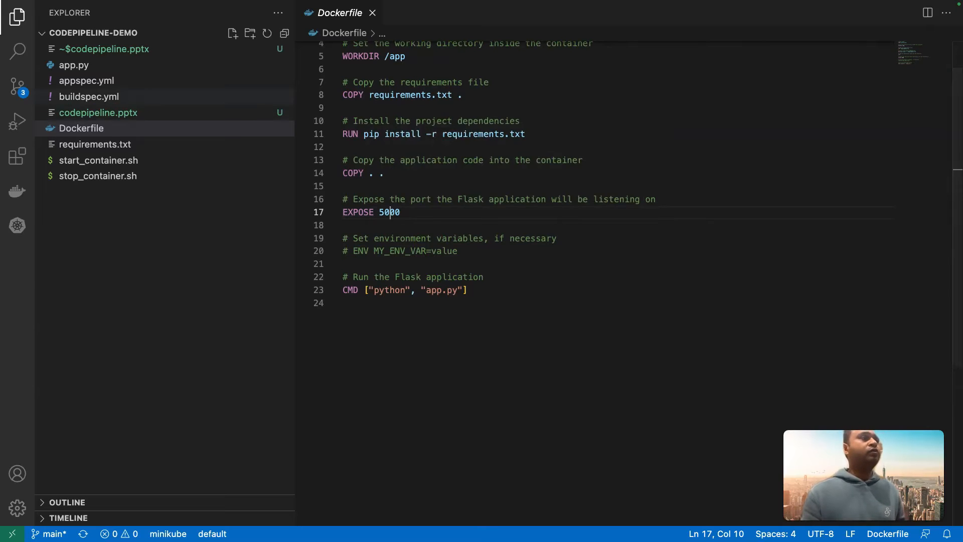
left_click(89, 96)
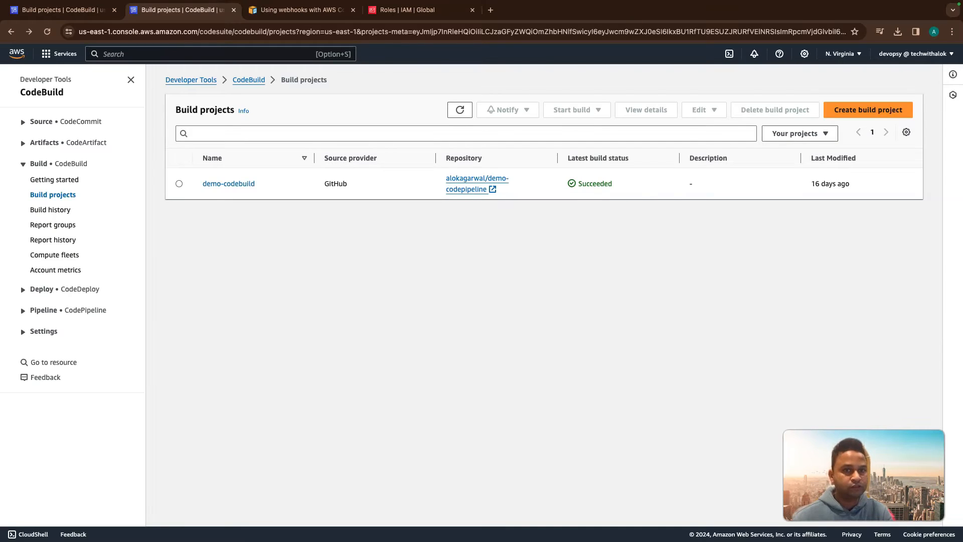
- In the CodeBuild console in the browser, start a new build project named demo-python-app
left_click(868, 110)
left_click(191, 185)
type("demo-p")
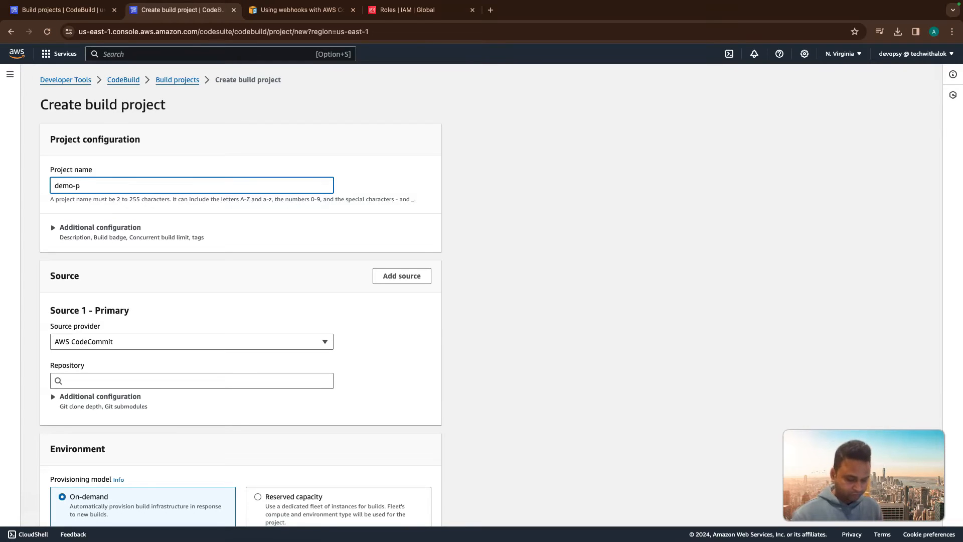
type("ython-app")
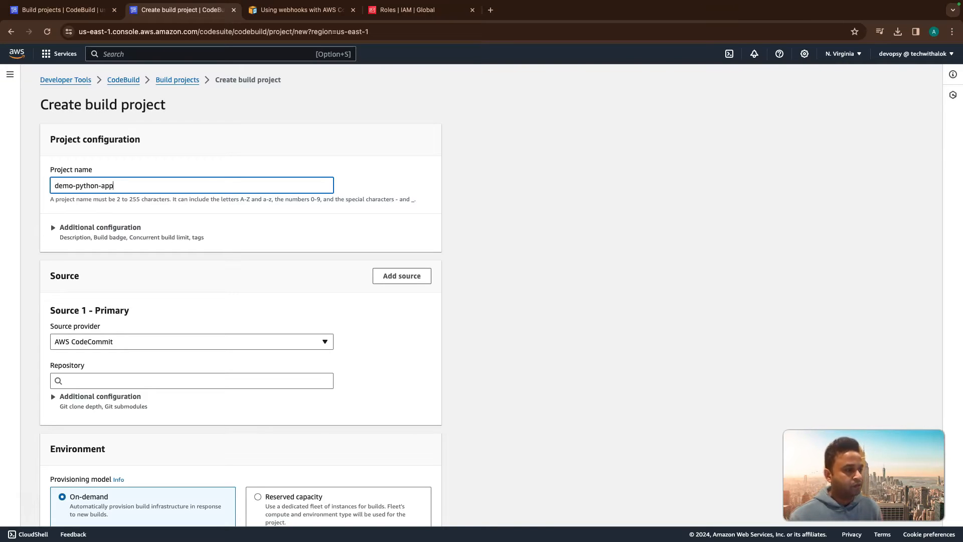
- Set the primary source provider of the build project to GitHub
left_click(113, 342)
scroll(113, 342, "down", 1)
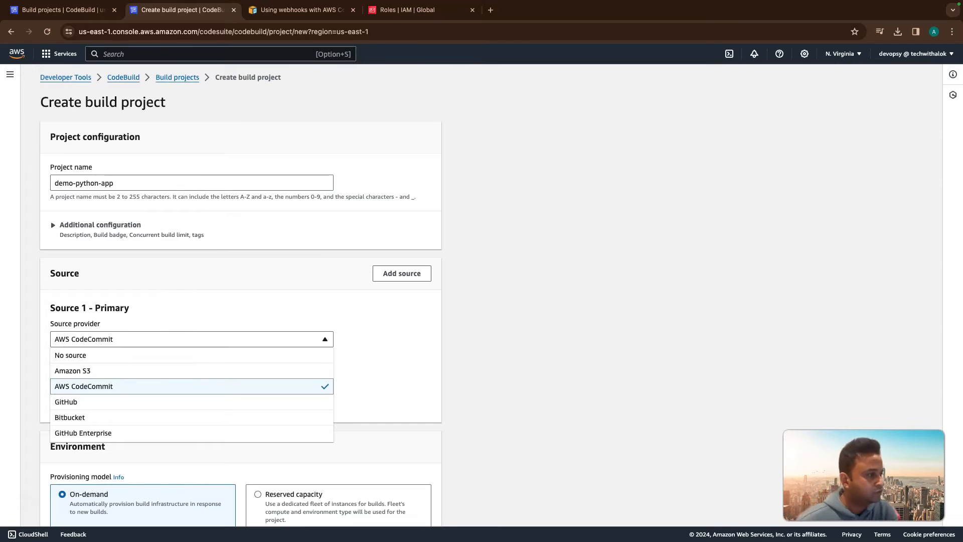
left_click(113, 341)
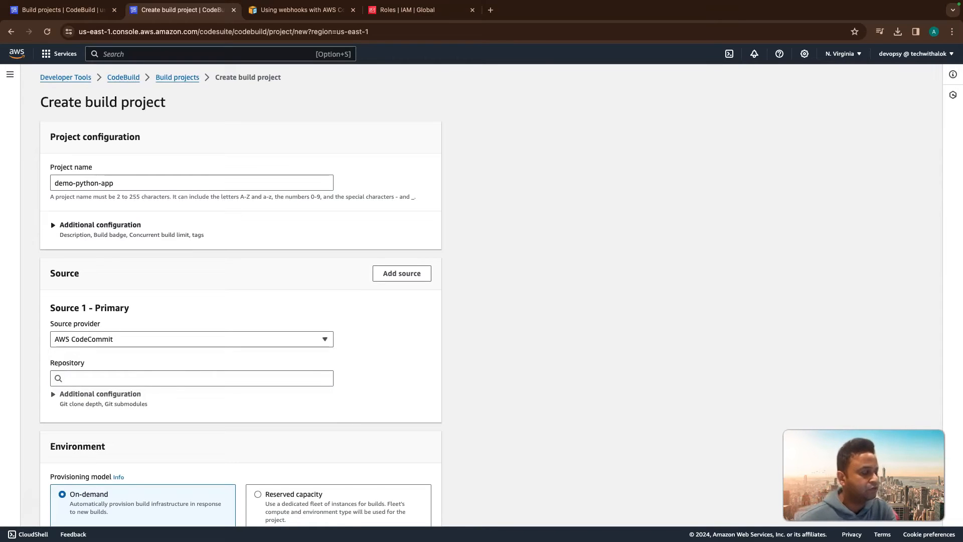
scroll(120, 281, "down", 1)
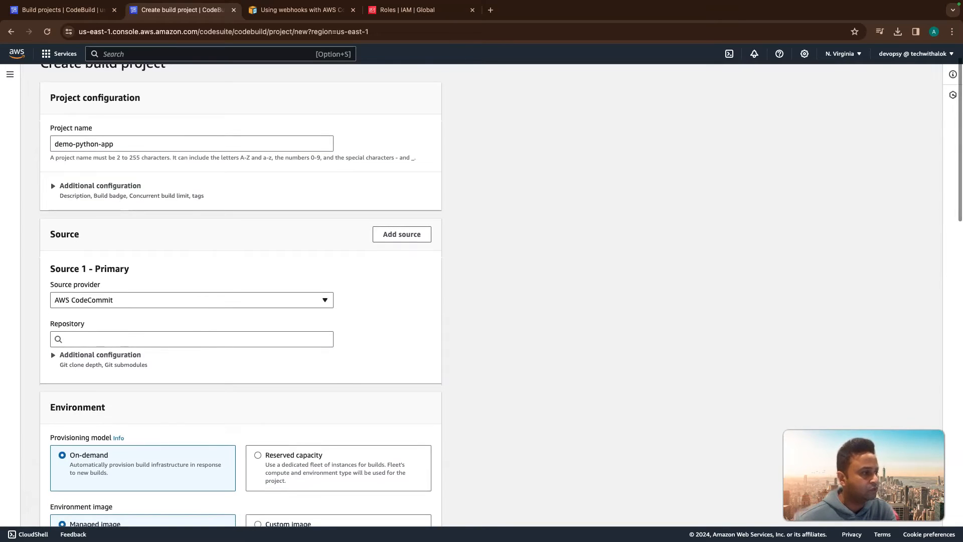
left_click(120, 300)
scroll(120, 301, "down", 2)
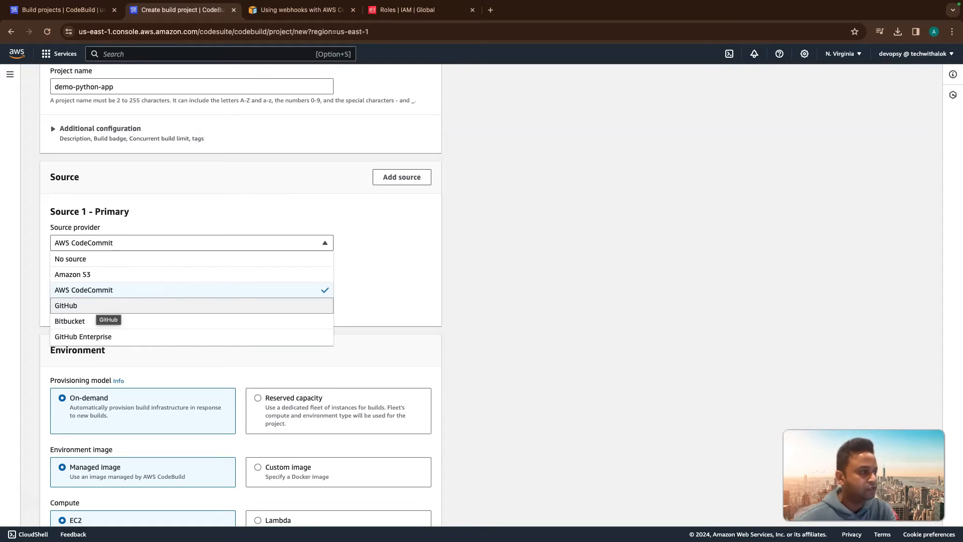
left_click(96, 306)
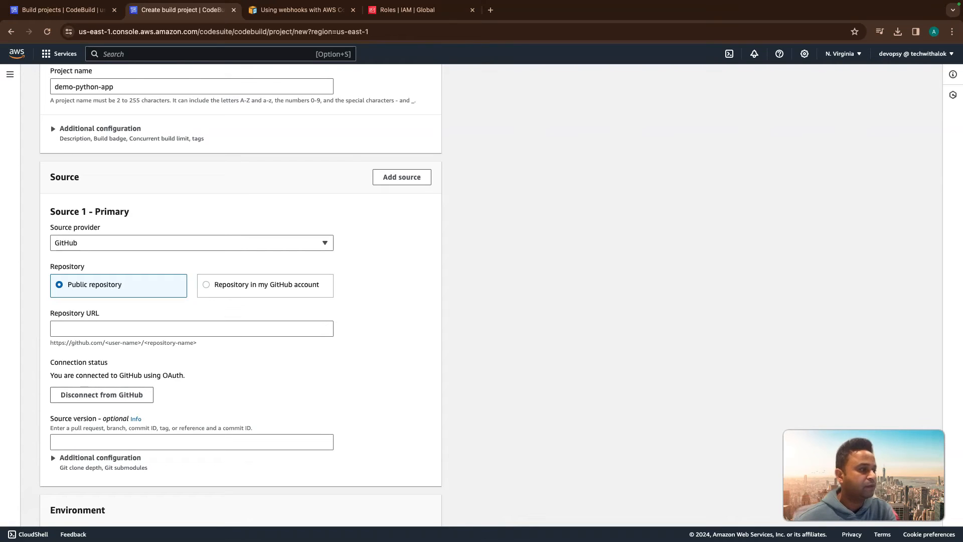
- Disconnect CodeBuild from GitHub, reconnect it using OAuth and confirm the OAuth request
left_click(120, 329)
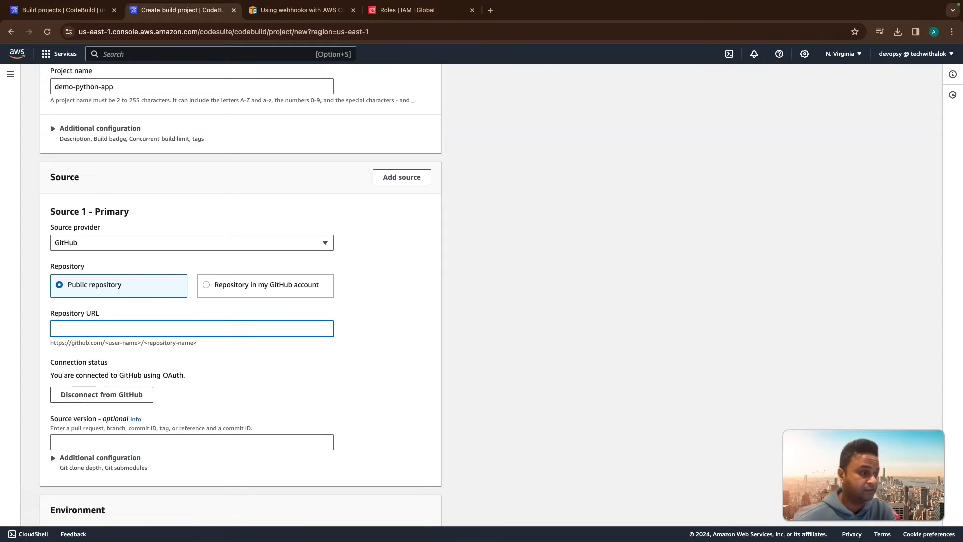
double_click(173, 375)
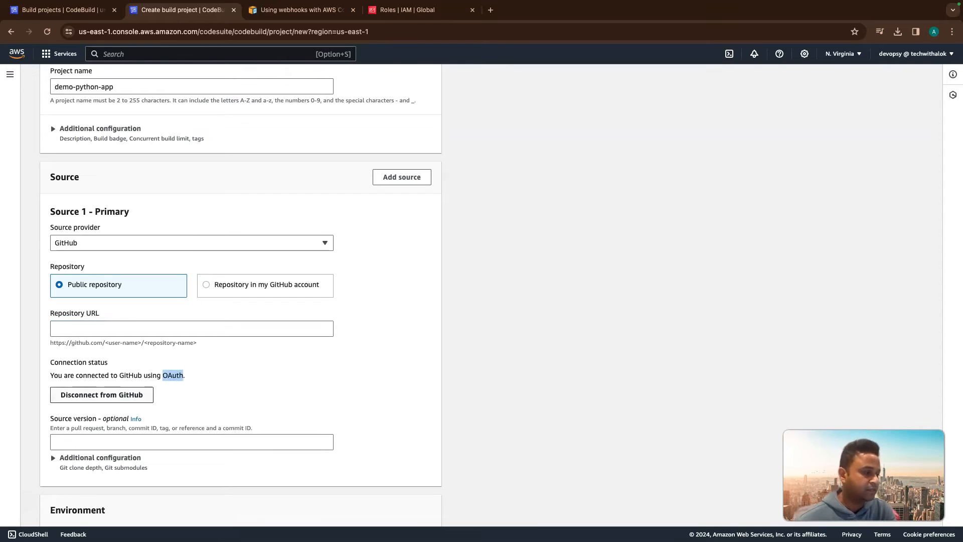
left_click(102, 394)
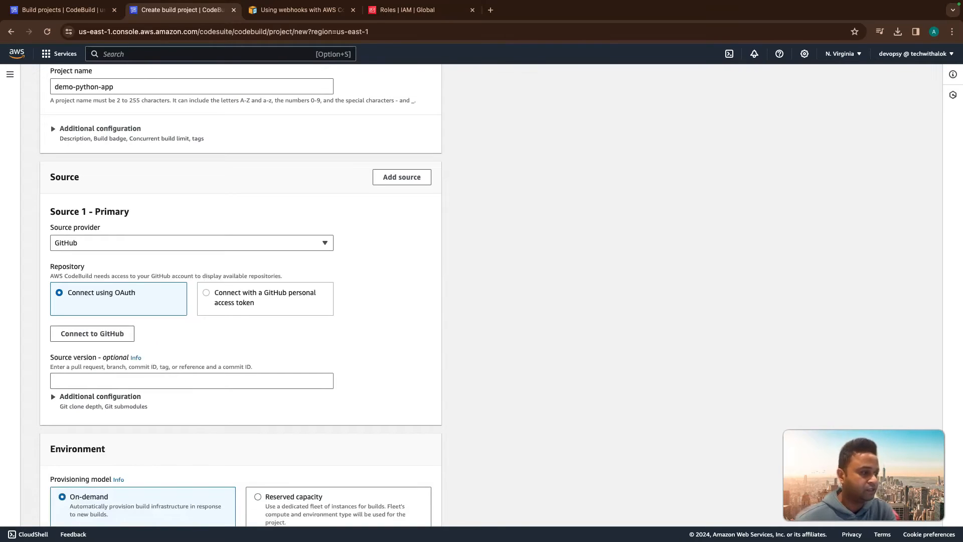
left_click(93, 334)
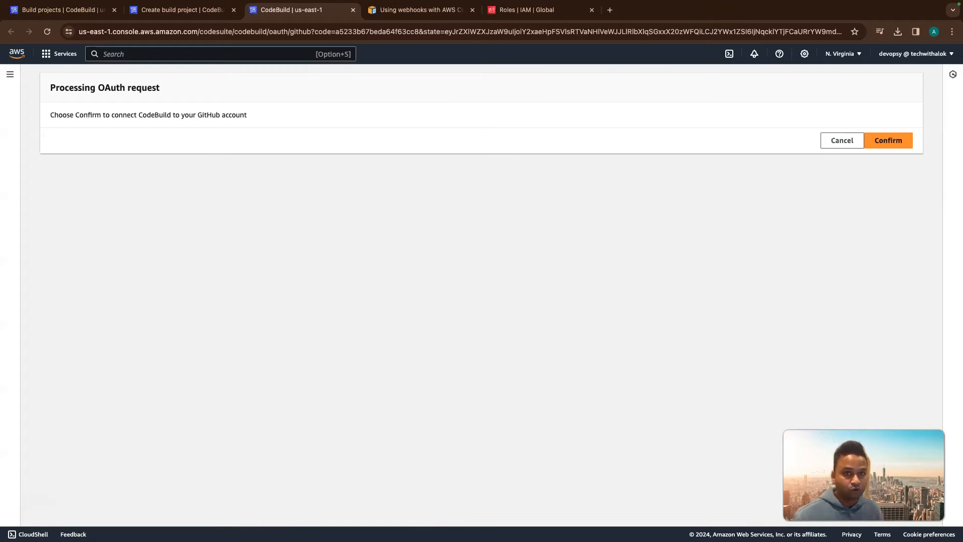
left_click(888, 141)
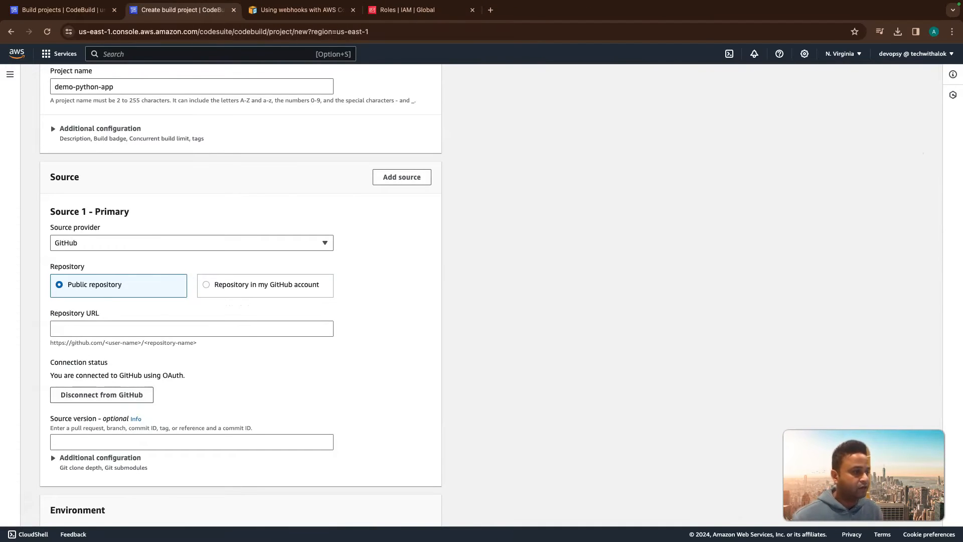
- Use a repository from the connected GitHub account as the source and choose the codepipeline-demo repository
left_click(265, 285)
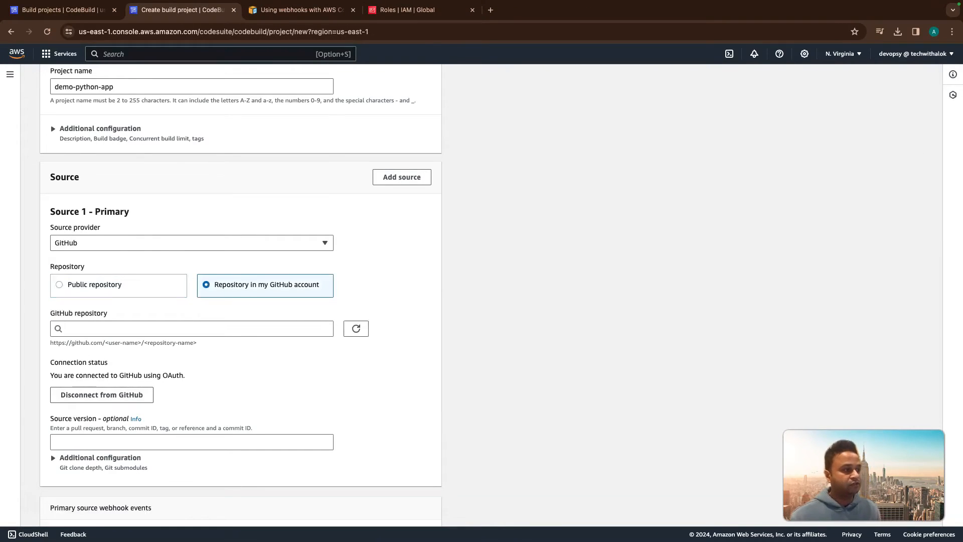
left_click(191, 329)
type("codepip")
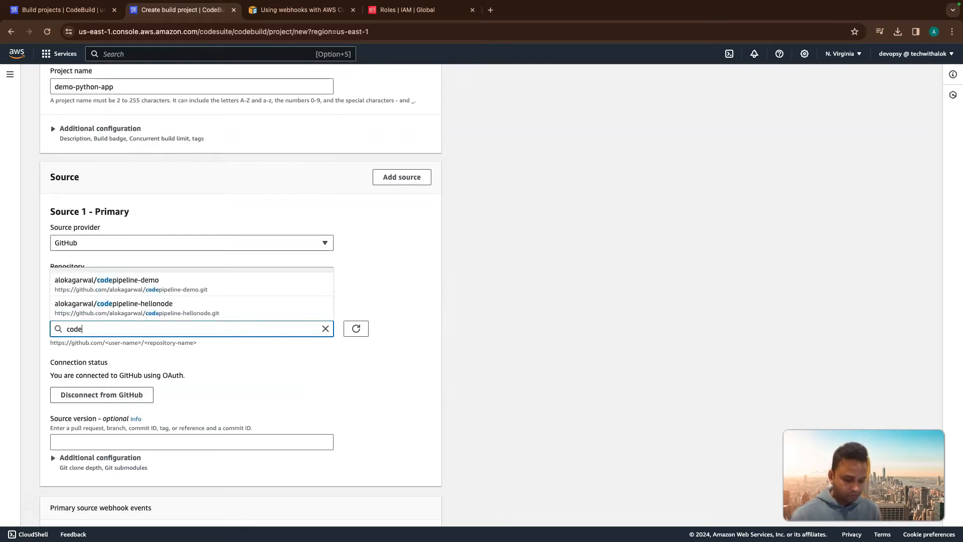
key("Down")
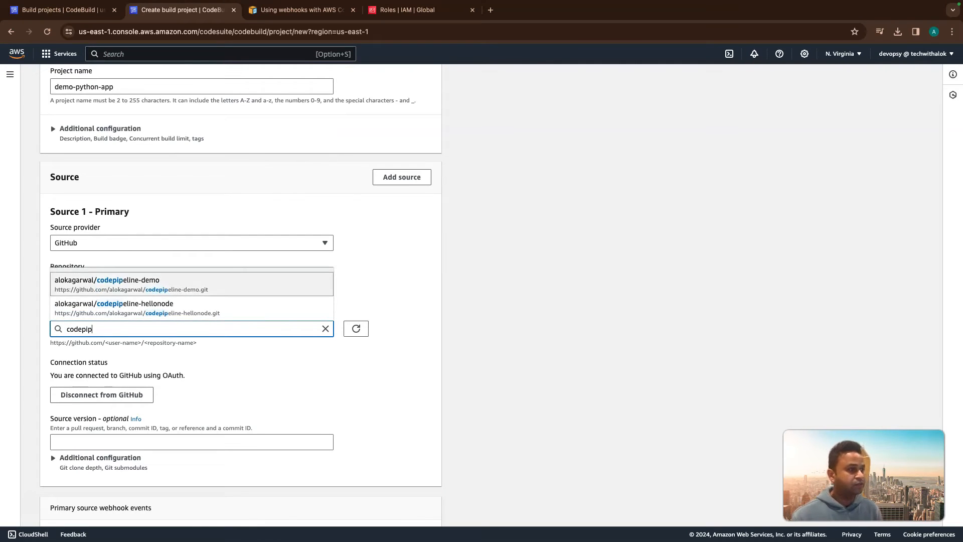
key("Return")
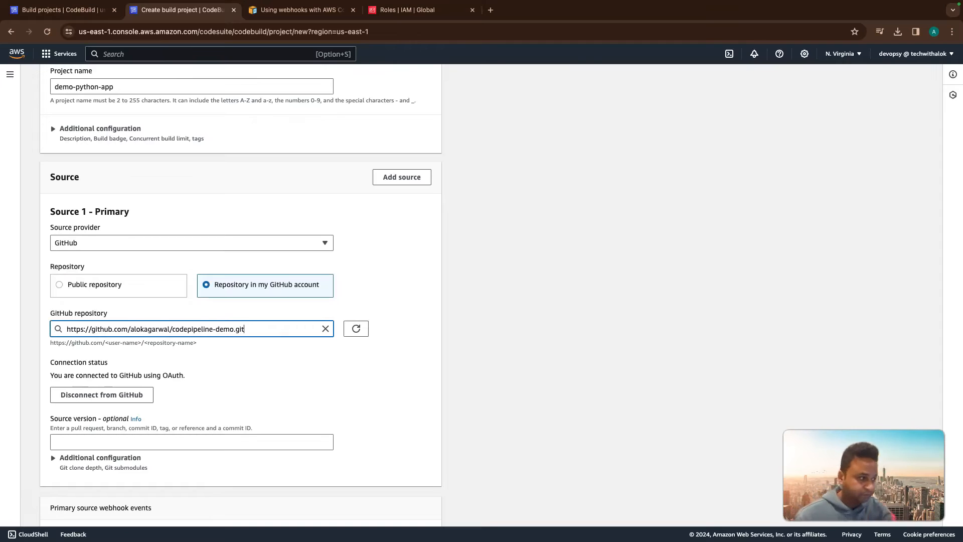
- Open the source version help and examine the accepted GitHub references: pull request, branch name, commit ID and tag
scroll(241, 301, "down", 3)
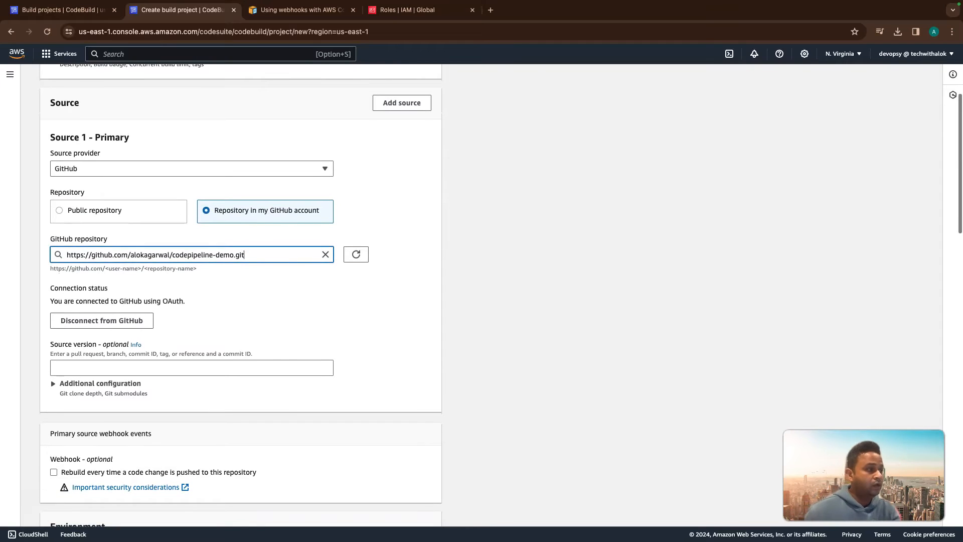
scroll(241, 301, "down", 2)
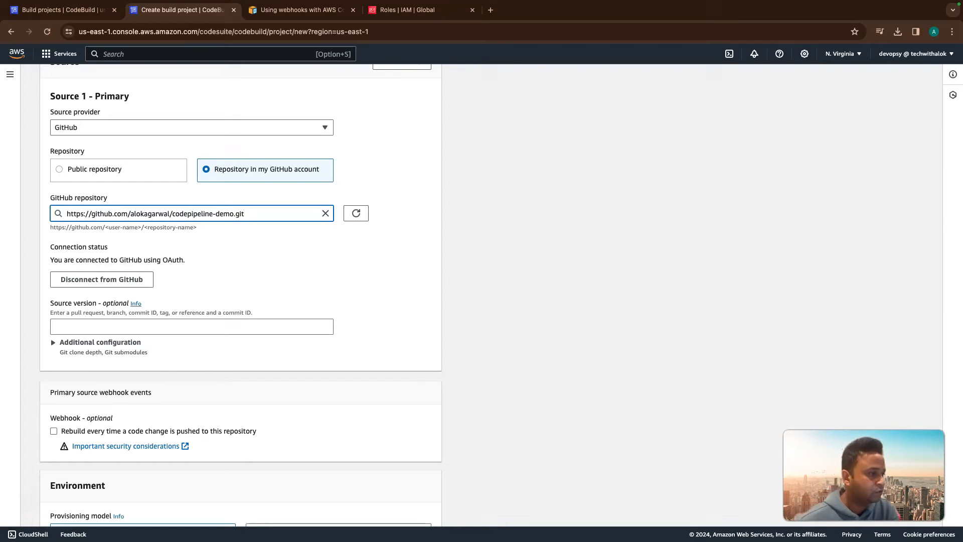
left_click(135, 304)
scroll(136, 303, "up", 1)
scroll(241, 301, "down", 1)
scroll(870, 251, "down", 6)
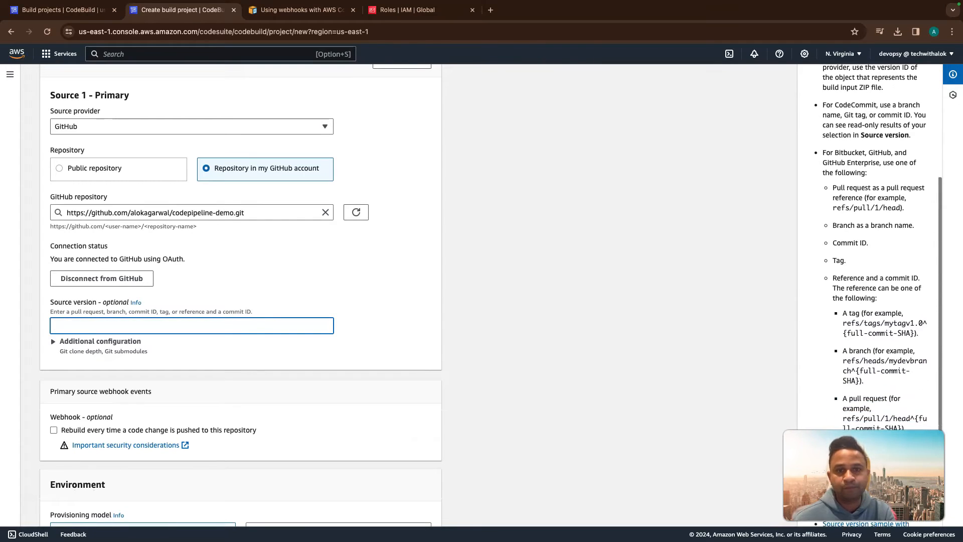
scroll(853, 241, "down", 1)
left_click_drag(833, 240, 868, 241)
double_click(838, 258)
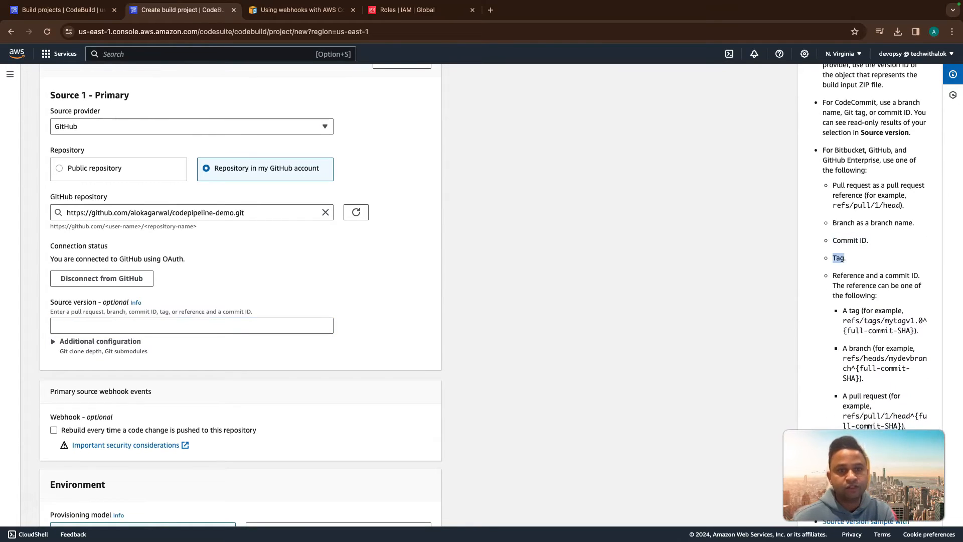
double_click(881, 223)
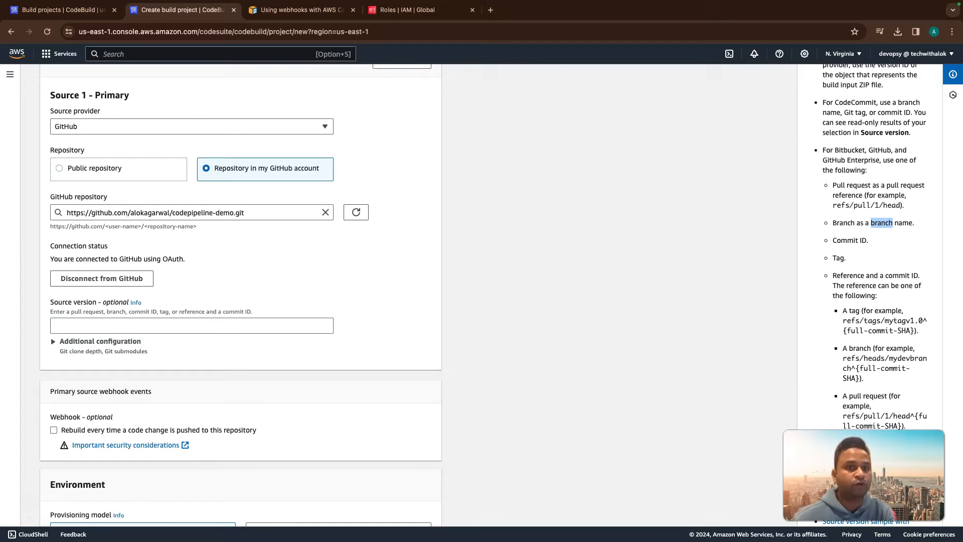
double_click(892, 205)
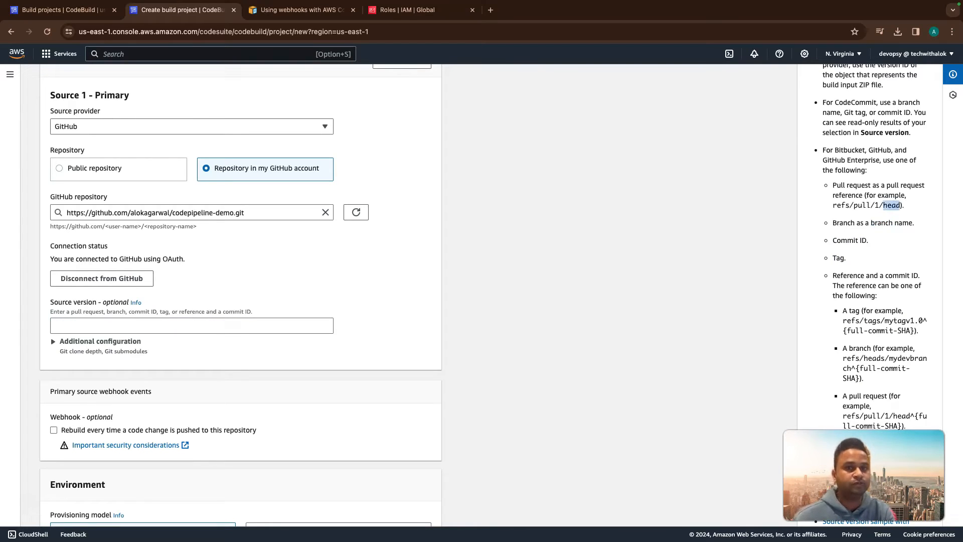
scroll(892, 206, "down", 2)
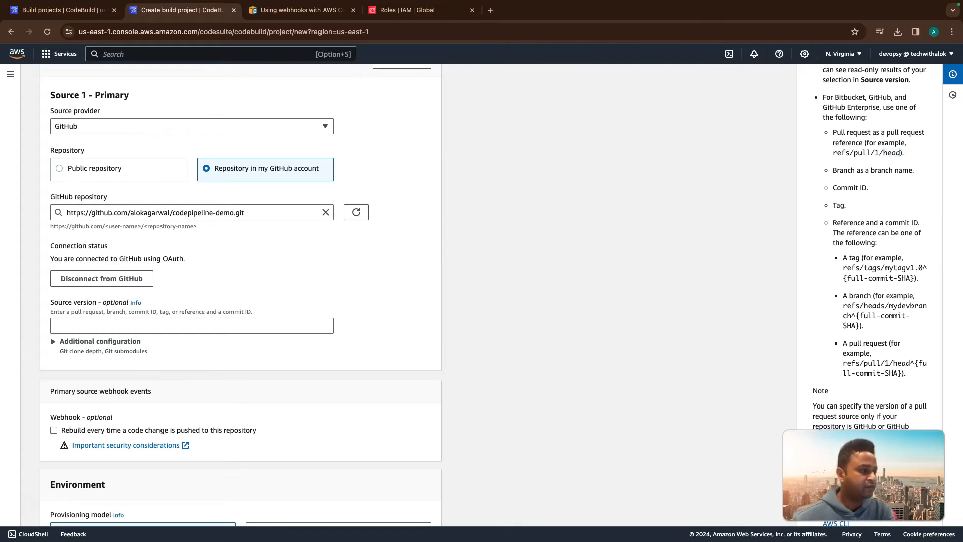
- Enable the primary source webhook that rebuilds every time a code change is pushed to the repository
scroll(241, 341, "down", 3)
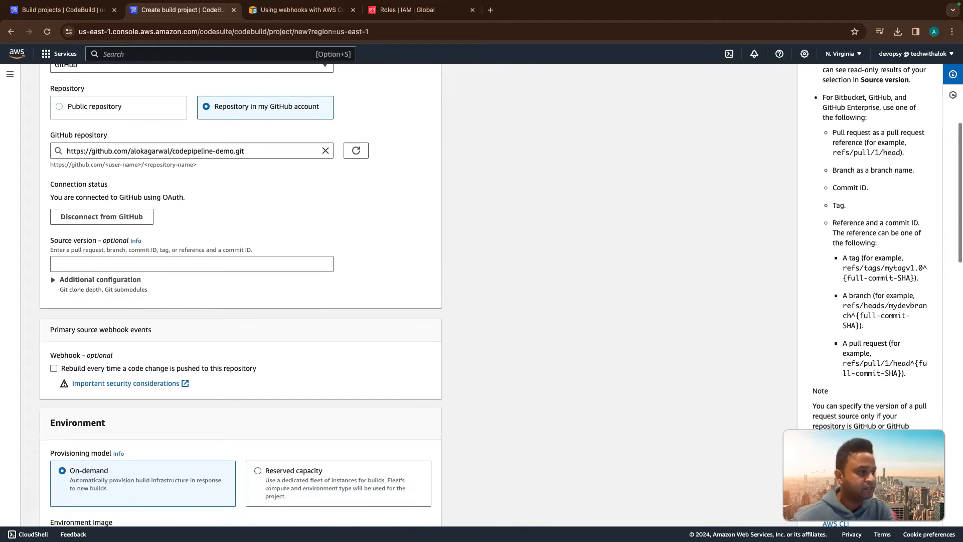
scroll(240, 296, "down", 1)
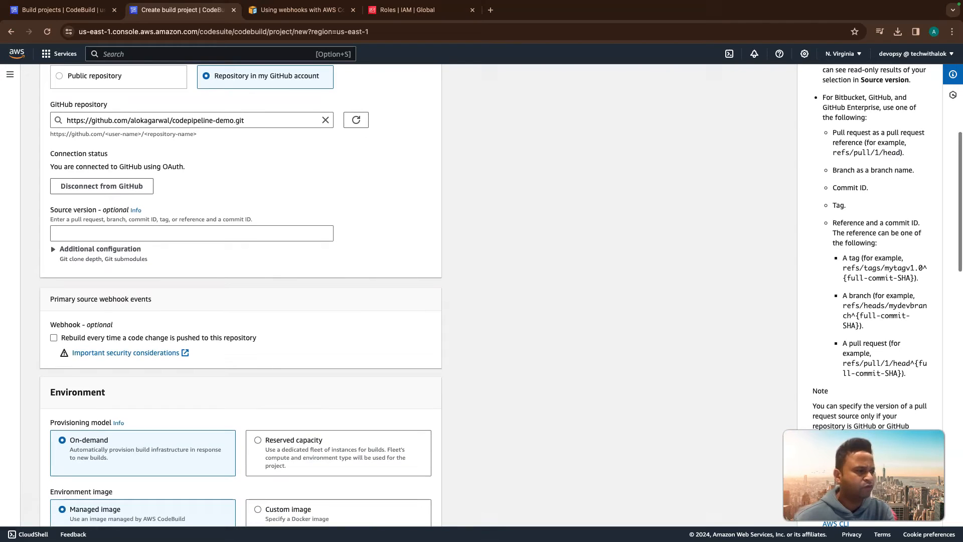
scroll(240, 296, "down", 1)
scroll(240, 296, "down", 2)
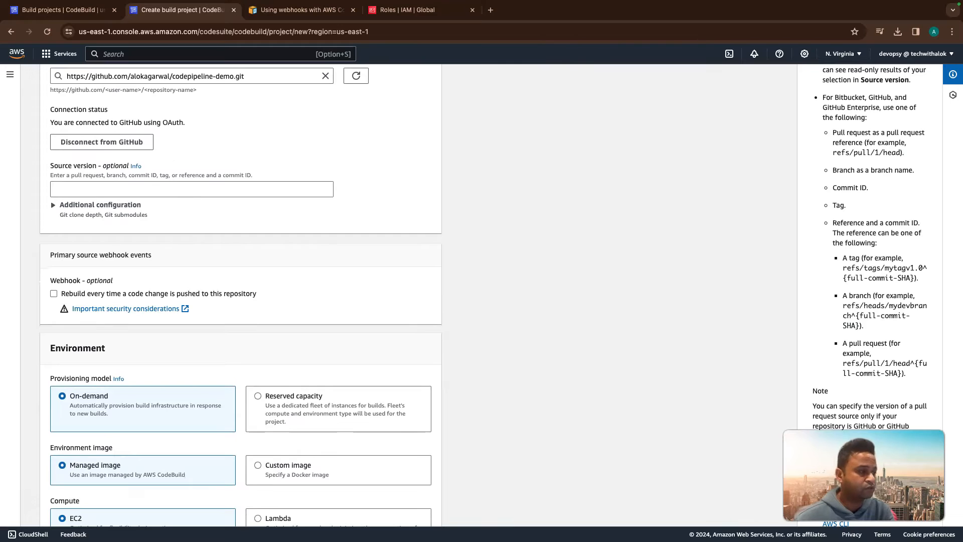
scroll(241, 293, "down", 2)
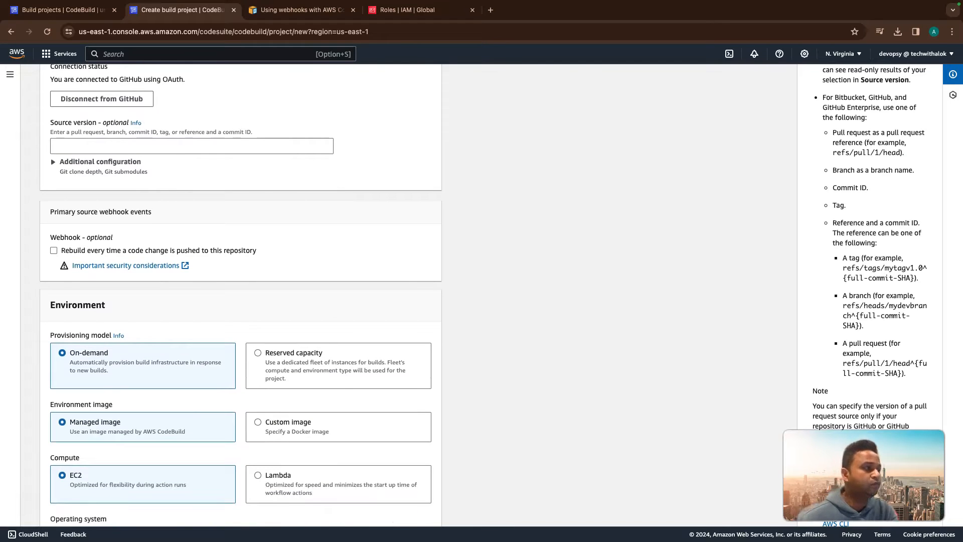
left_click(53, 250)
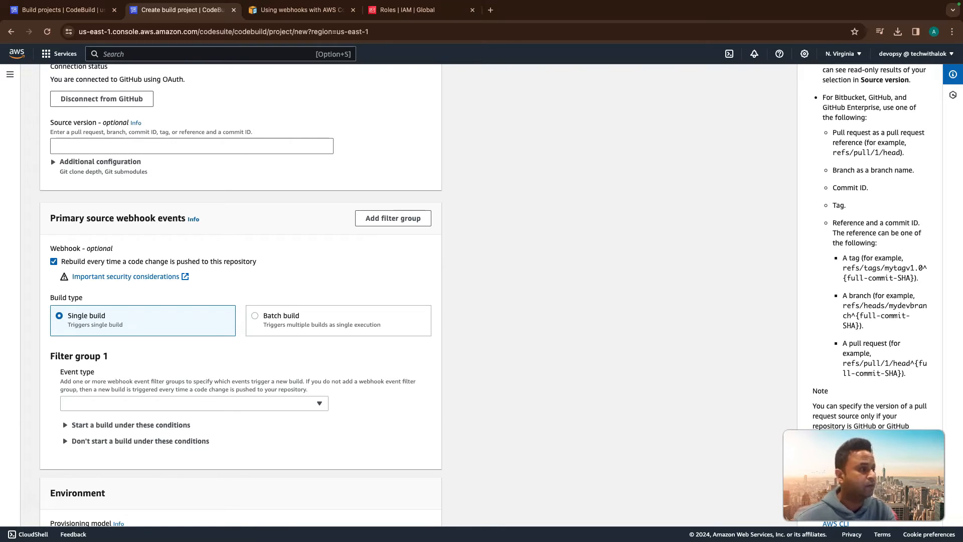
- Set the event type of webhook filter group 1 to PUSH
left_click(194, 404)
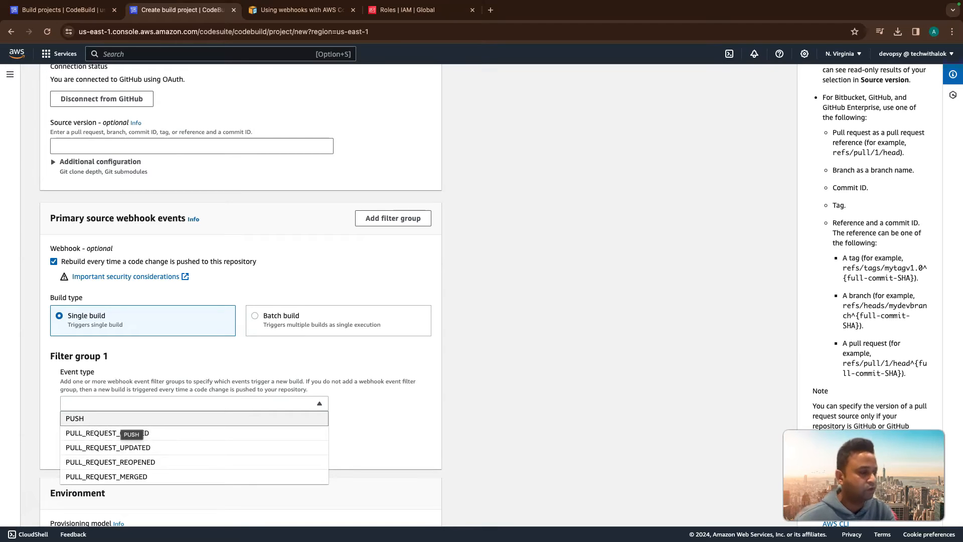
left_click(121, 420)
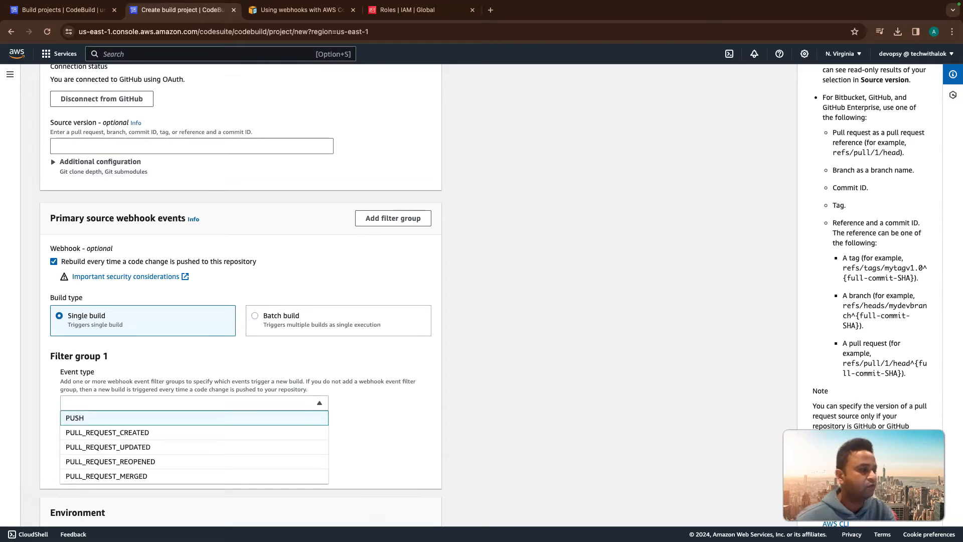
key("Escape")
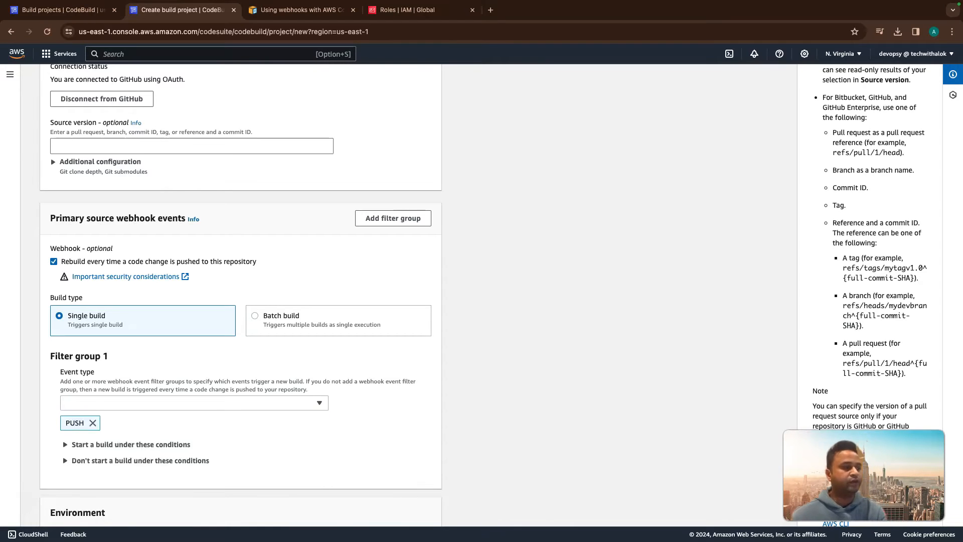
scroll(240, 296, "down", 2)
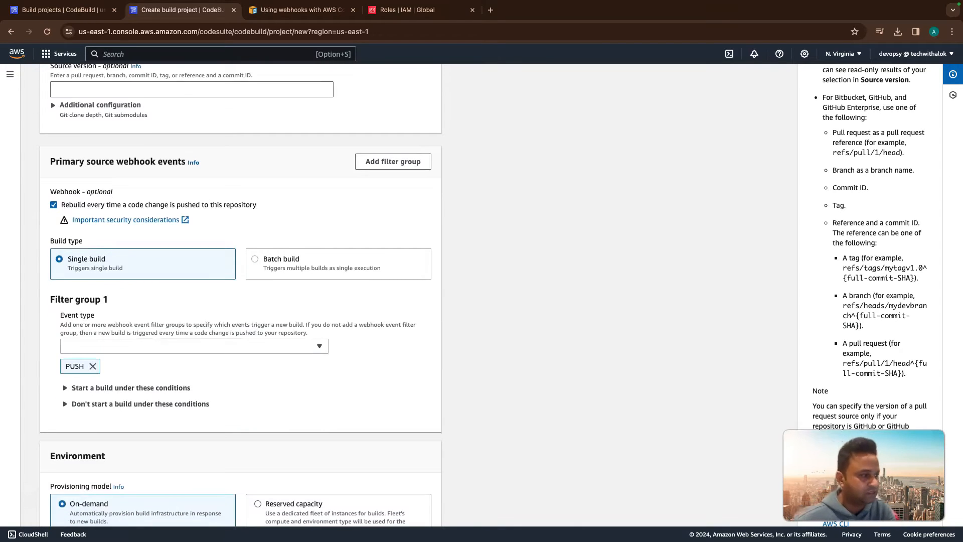
scroll(241, 296, "down", 2)
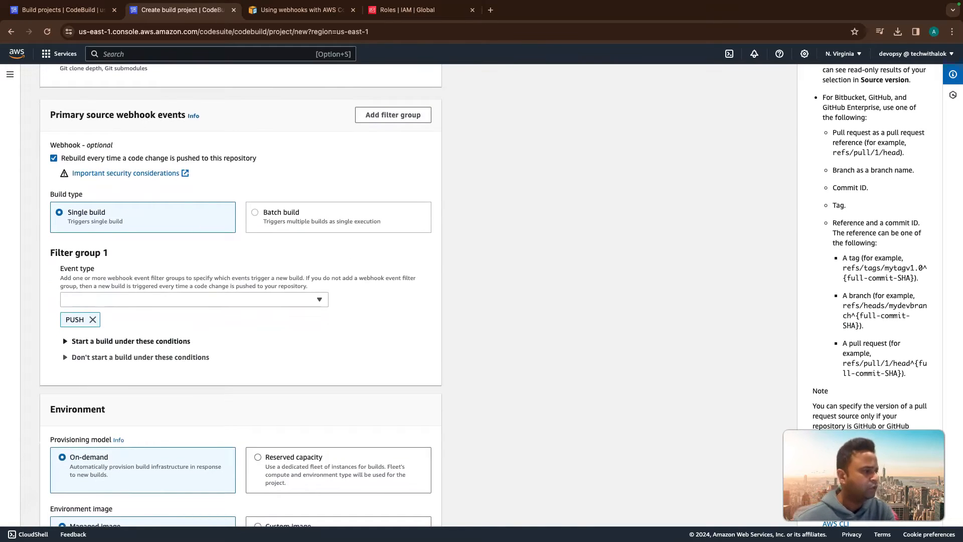
- Check filter group 1's optional conditions for starting and not starting a build
left_click(63, 339)
left_click(66, 341)
scroll(65, 354, "down", 1)
left_click(65, 354)
left_click(65, 353)
scroll(62, 234, "down", 4)
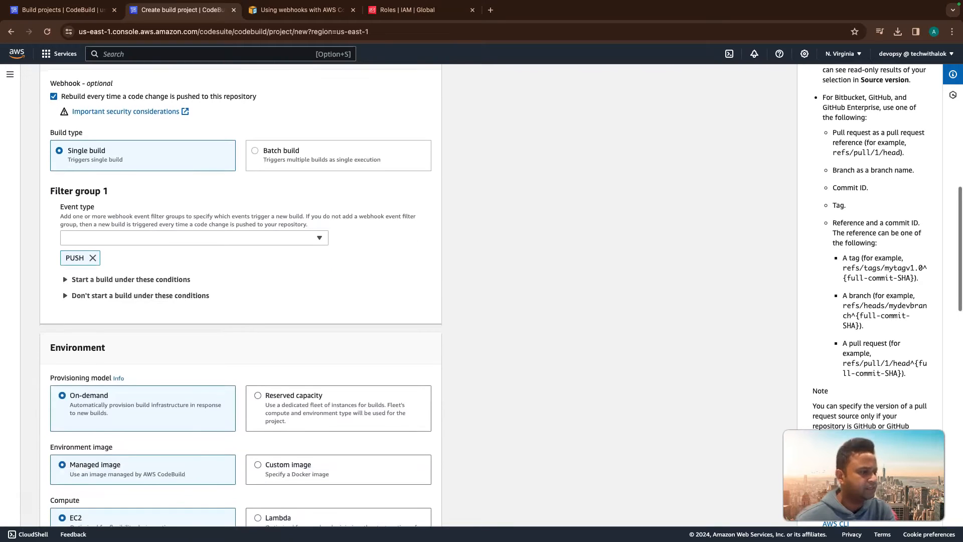
- Check the fleet choices under the Reserved capacity provisioning model and return the model to On-demand
scroll(62, 234, "down", 2)
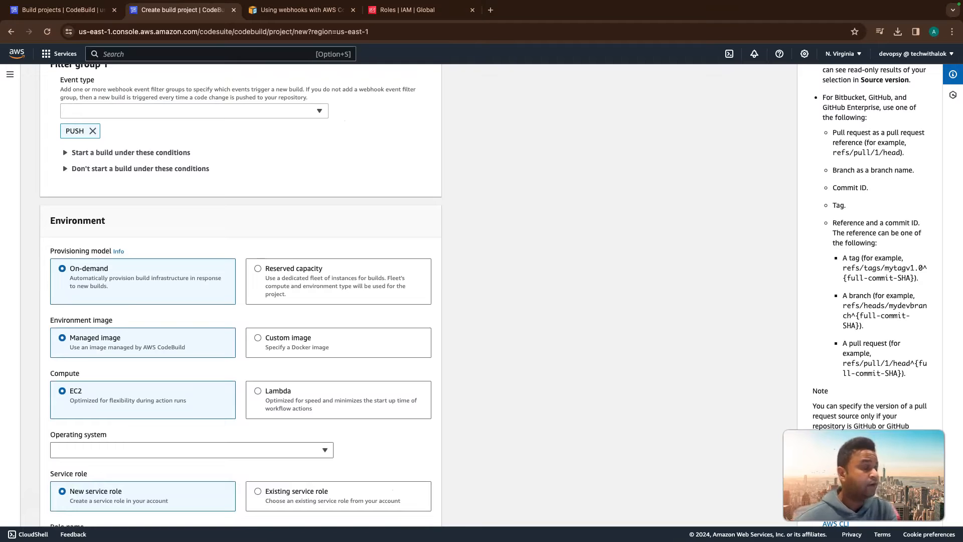
left_click(257, 268)
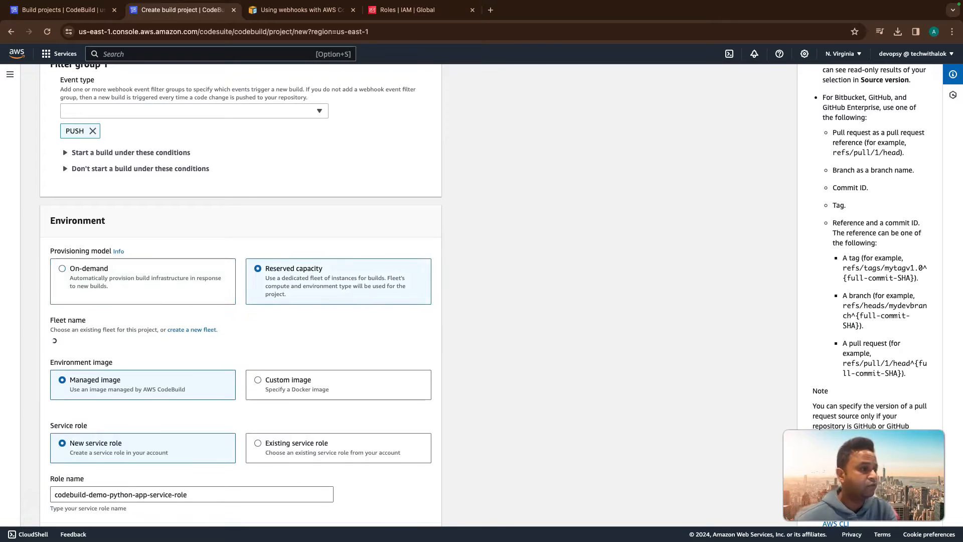
left_click(192, 344)
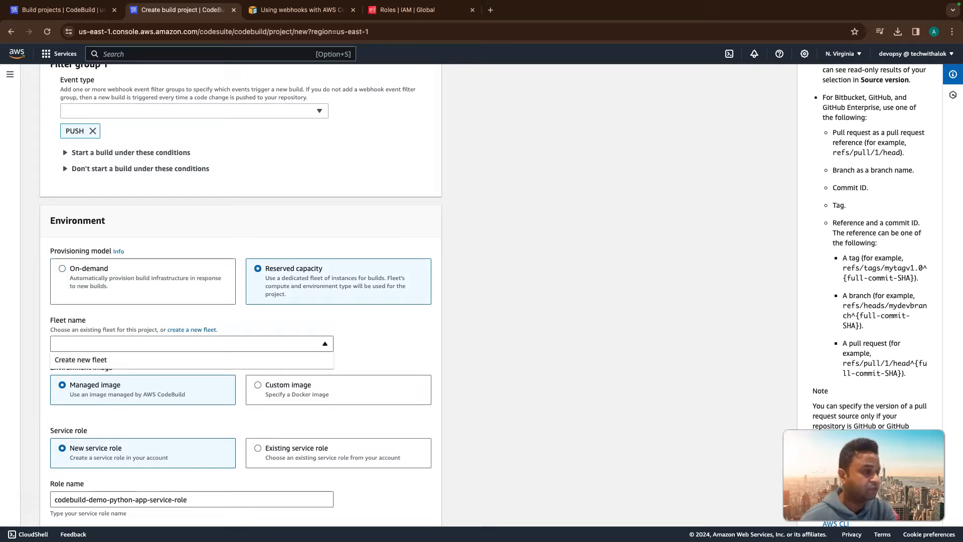
left_click(281, 343)
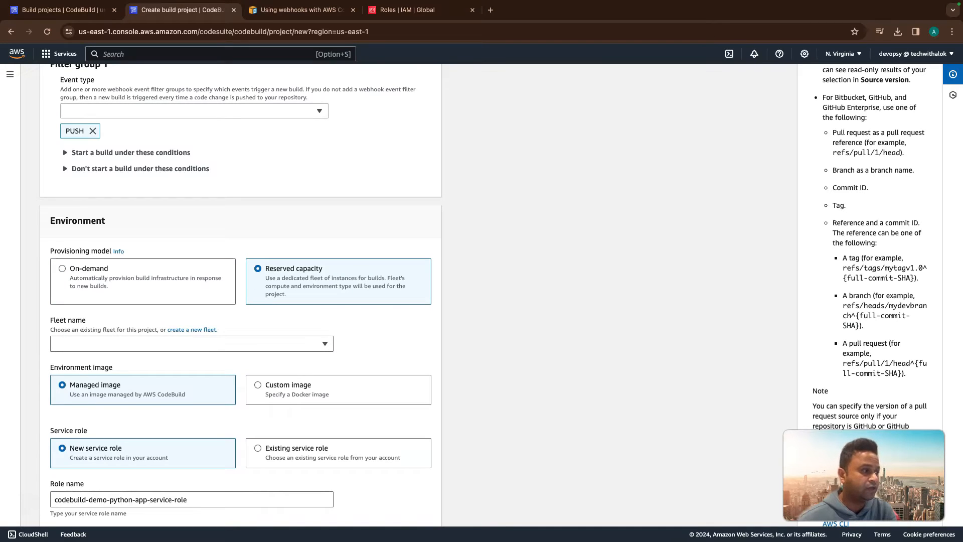
left_click(62, 268)
scroll(241, 295, "down", 1)
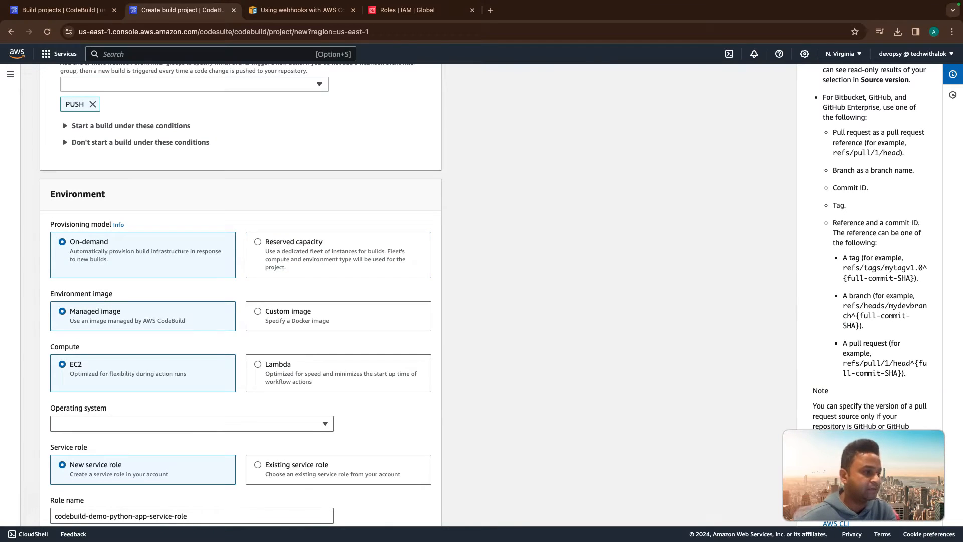
- Try a custom environment image with the ARM environment type and return to the managed image
left_click(258, 311)
left_click(192, 371)
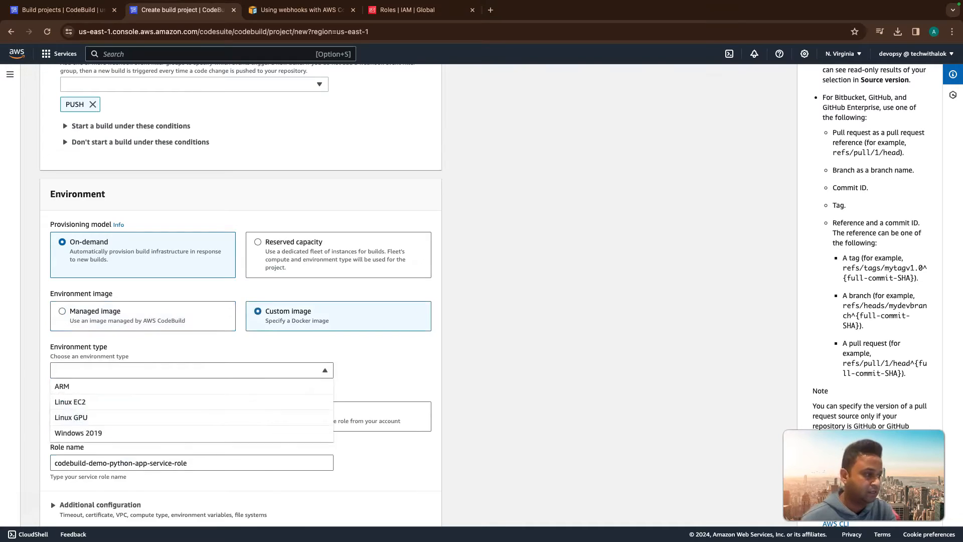
left_click(63, 383)
left_click(191, 370)
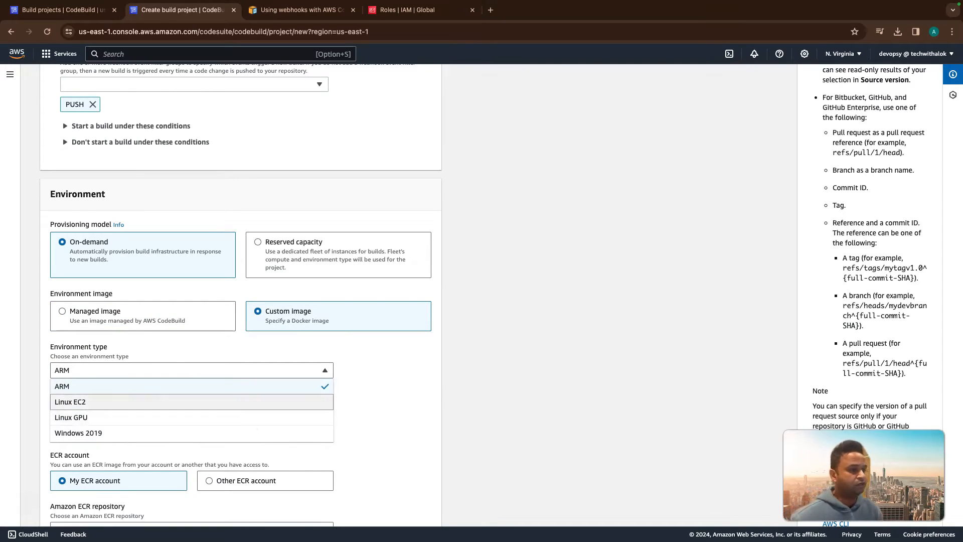
left_click(106, 313)
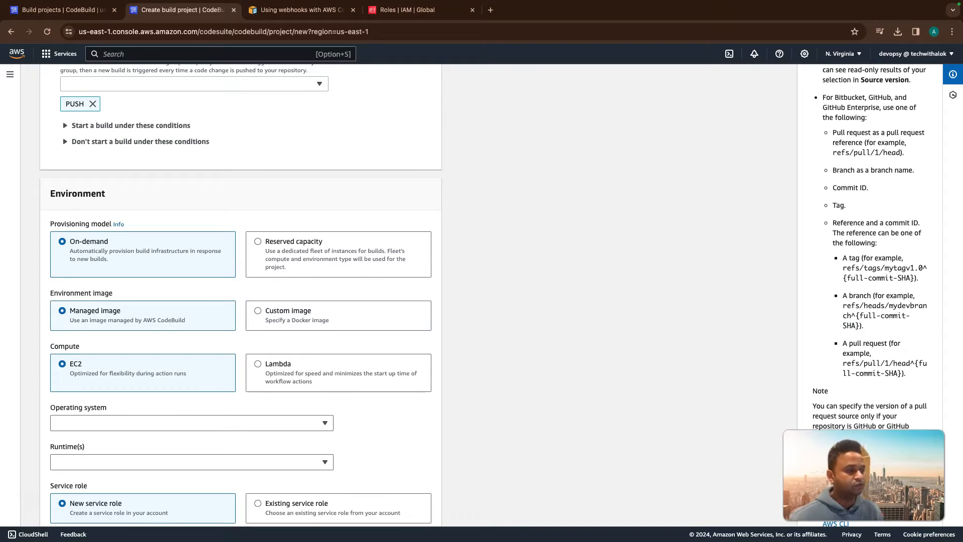
- Try Lambda as the compute option for the build environment and return to EC2
scroll(241, 301, "down", 2)
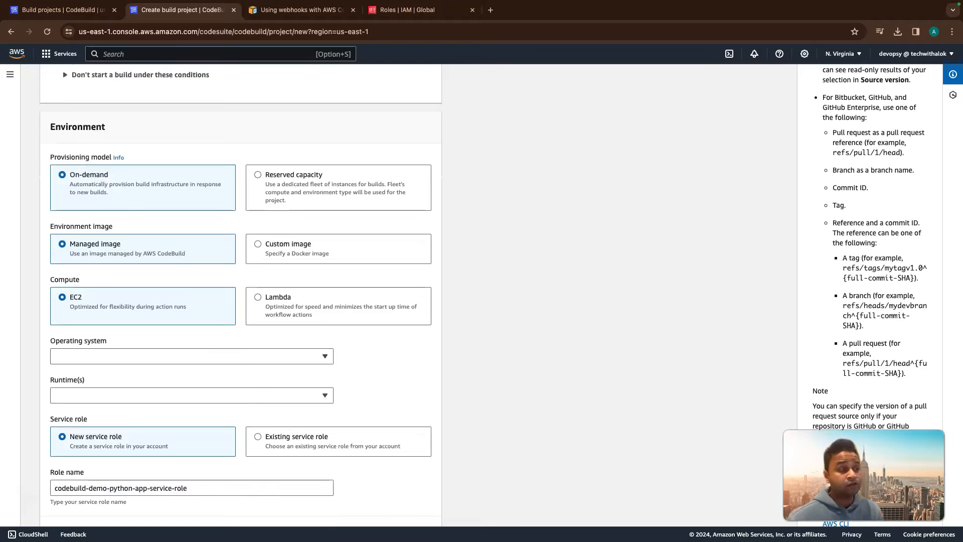
left_click(258, 297)
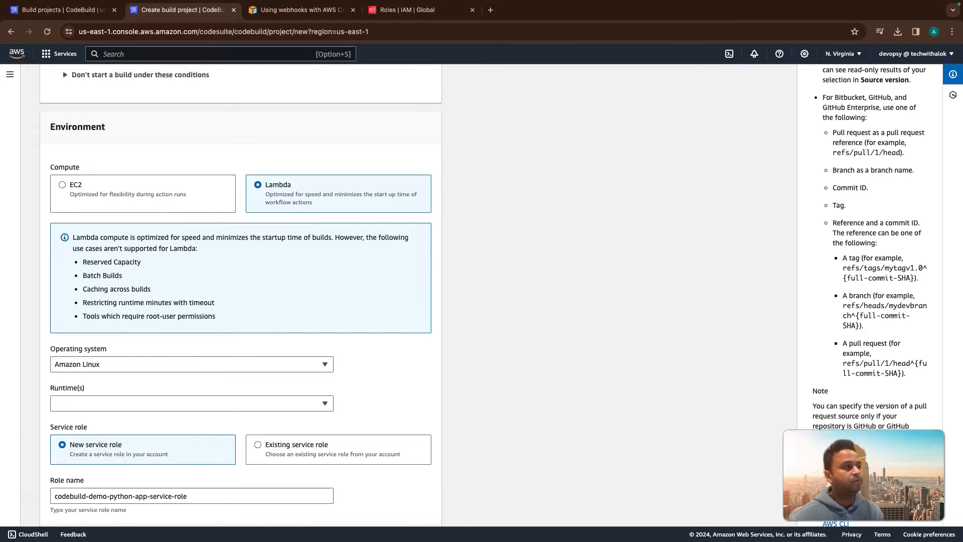
left_click(63, 185)
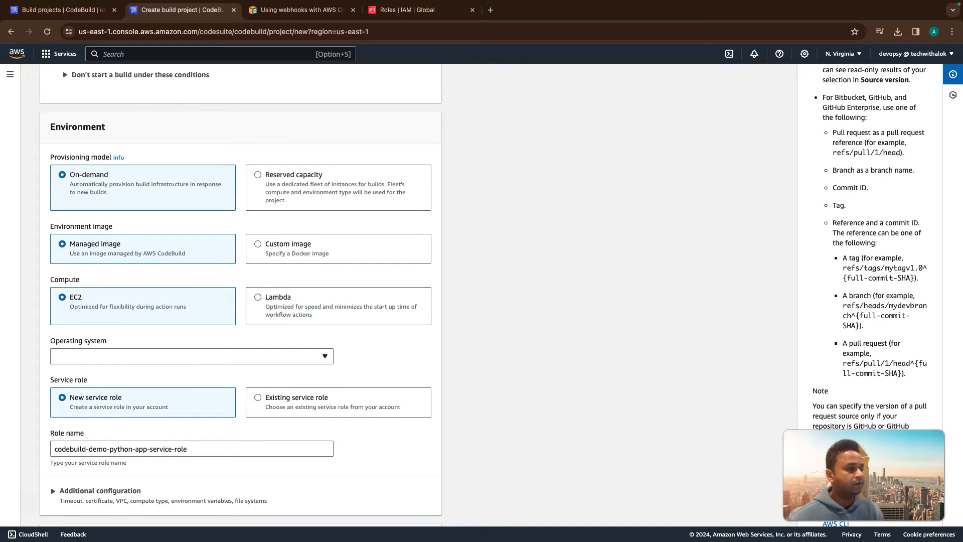
- Set the build environment's operating system to Amazon Linux and its runtime to Standard
left_click(192, 356)
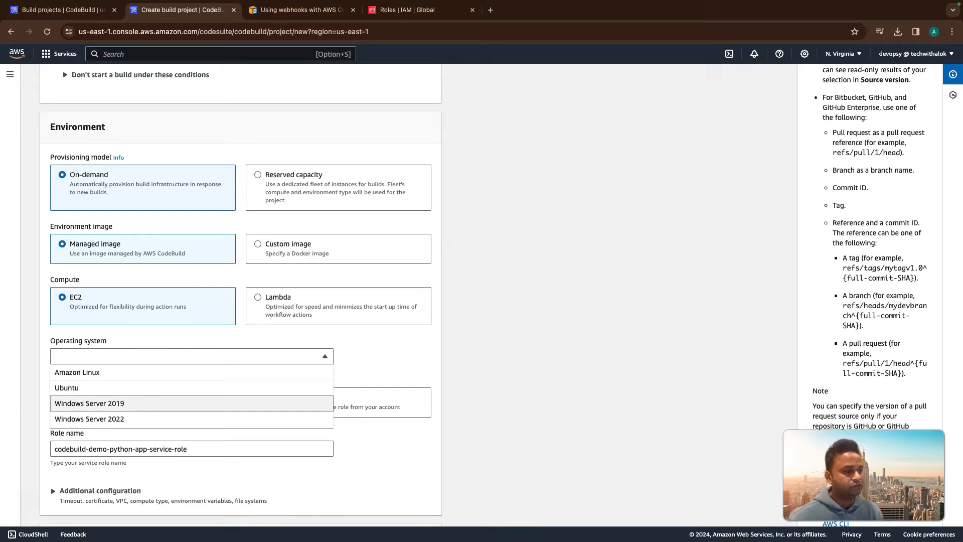
key("Up")
key("Up")
key("Up")
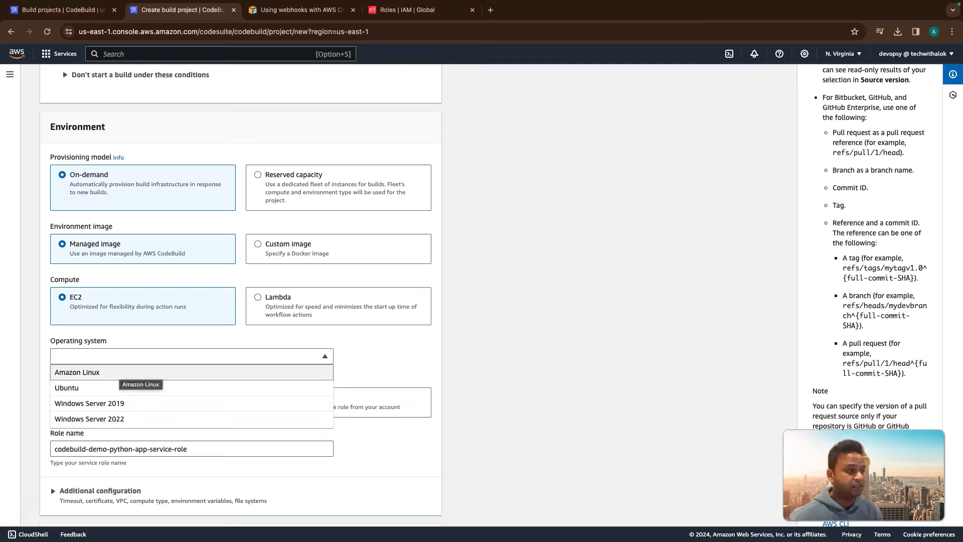
key("Return")
left_click(191, 395)
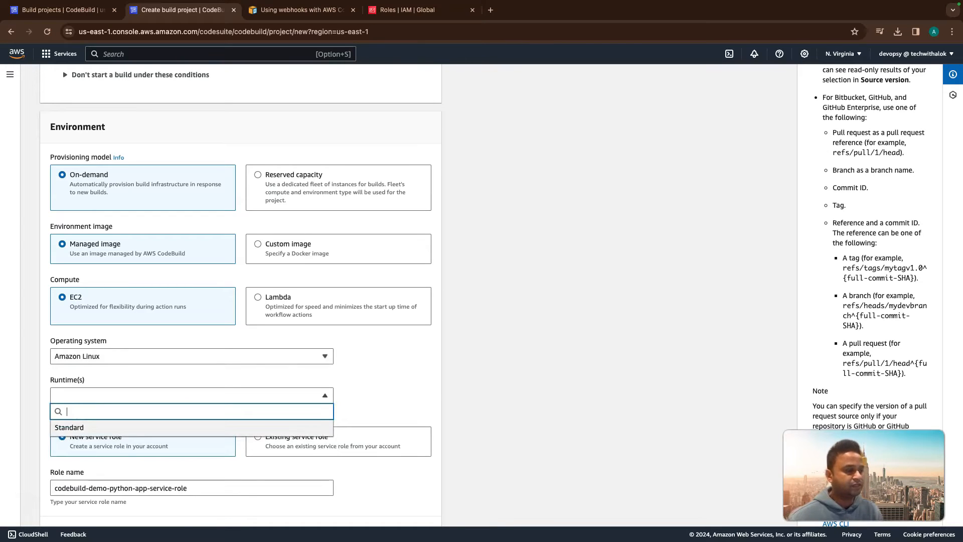
left_click(191, 428)
- Choose aws/codebuild/amazonlinux2-x86_64-standard:5.0 as the build environment image
scroll(192, 402, "down", 1)
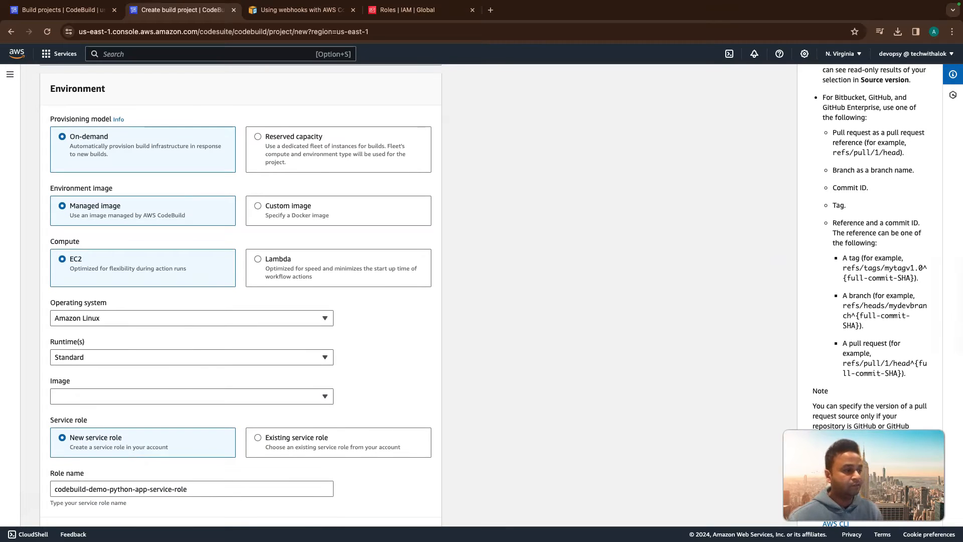
left_click(191, 396)
left_click(151, 475)
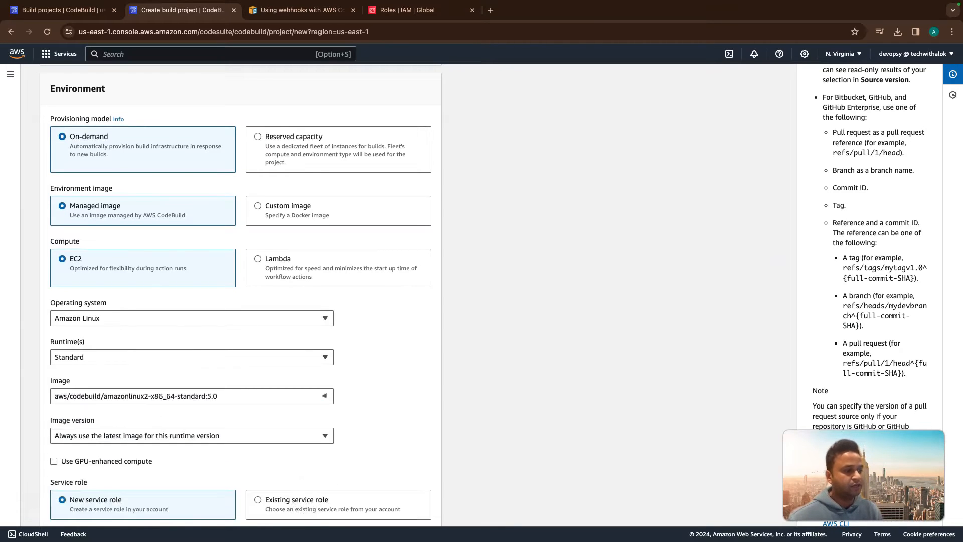
- Review the image version, new service role and role name settings, down to the buildspec options
scroll(241, 296, "down", 1)
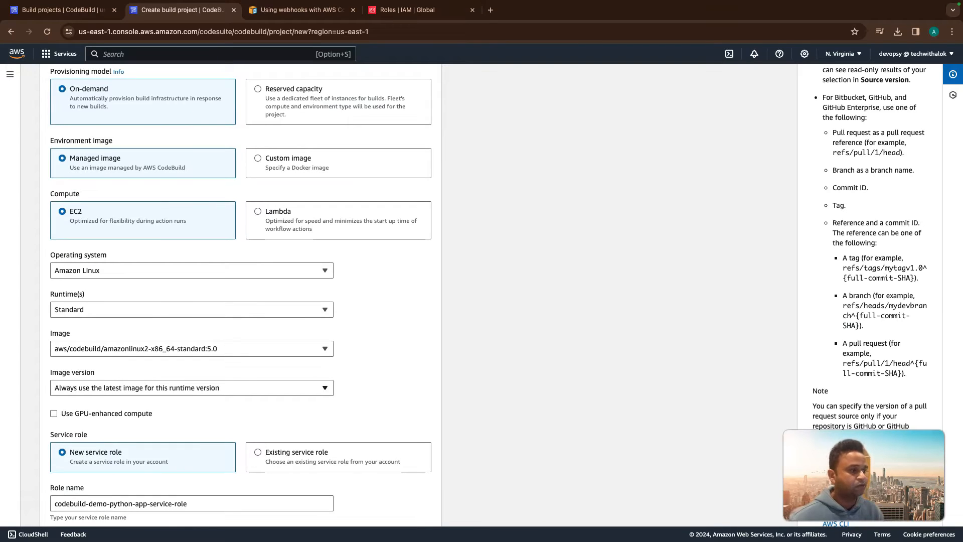
scroll(241, 296, "down", 1)
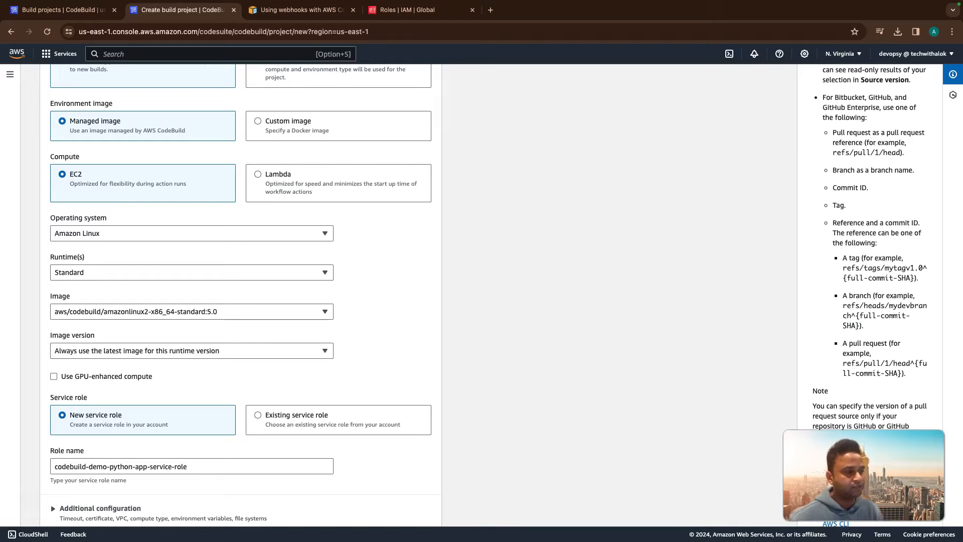
scroll(241, 295, "down", 2)
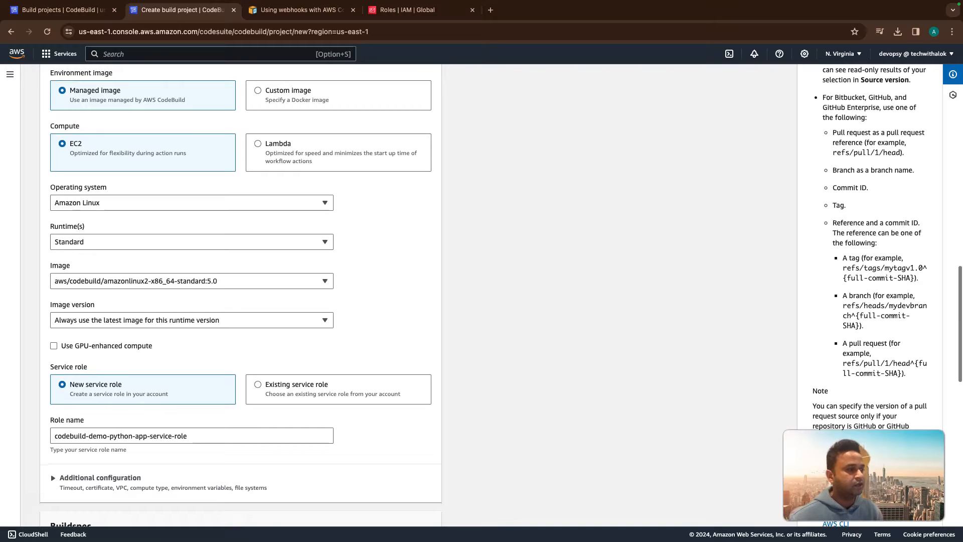
scroll(241, 295, "down", 1)
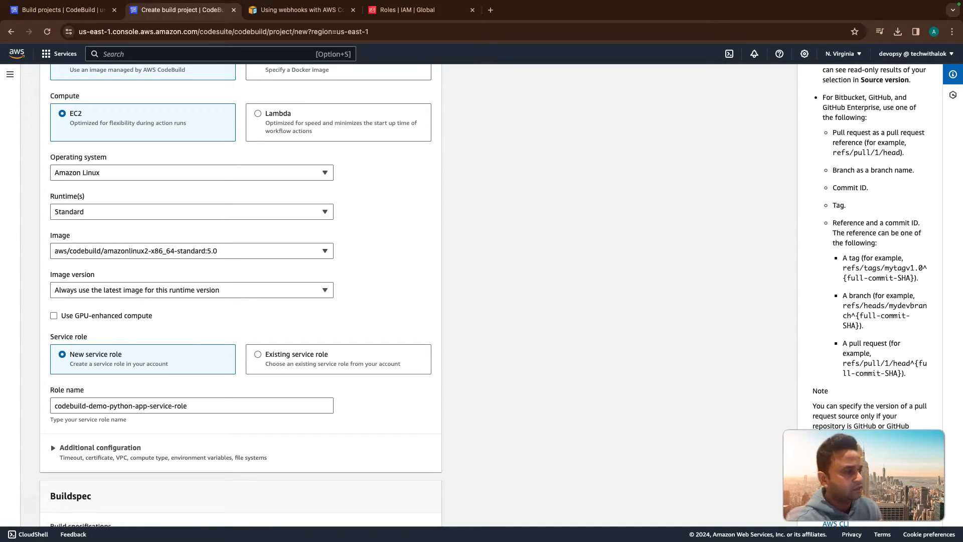
scroll(50, 429, "down", 1)
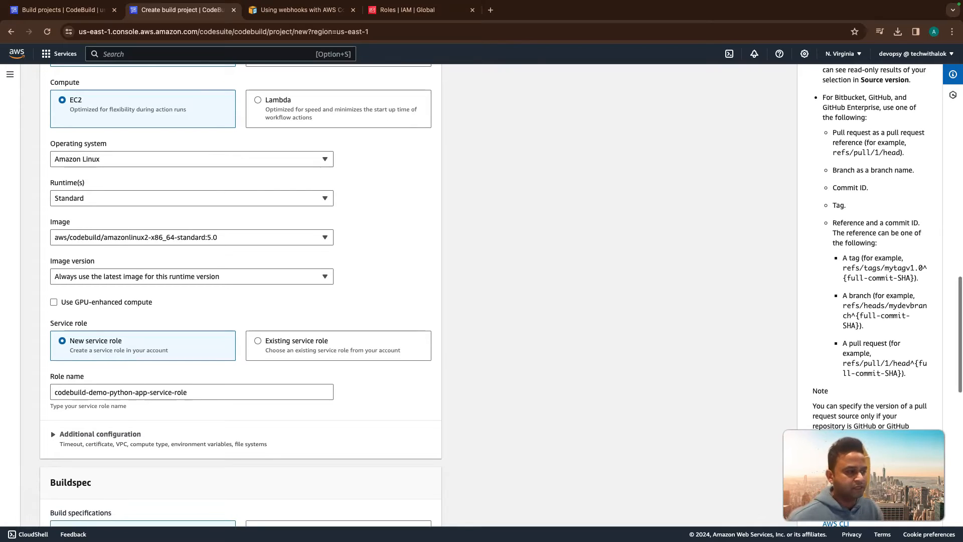
left_click(201, 393)
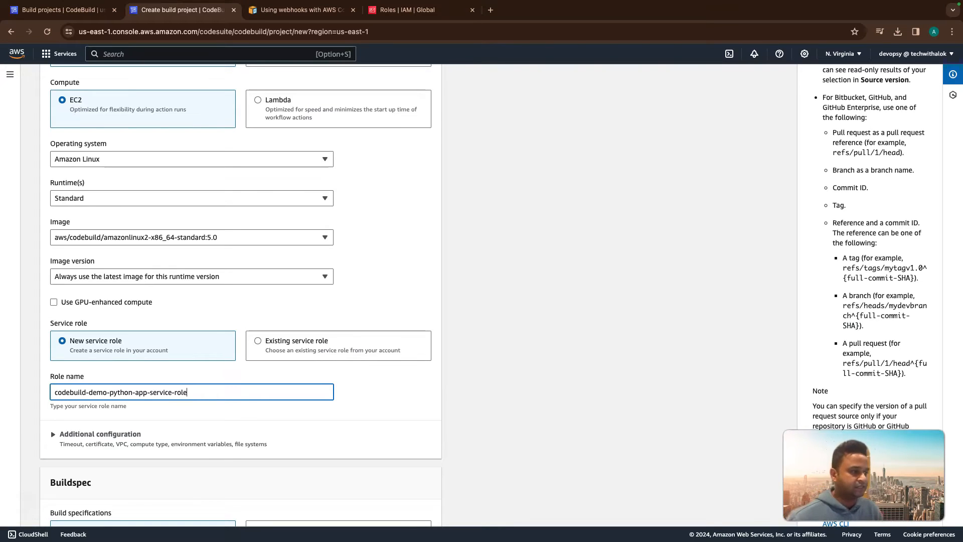
scroll(241, 296, "down", 1)
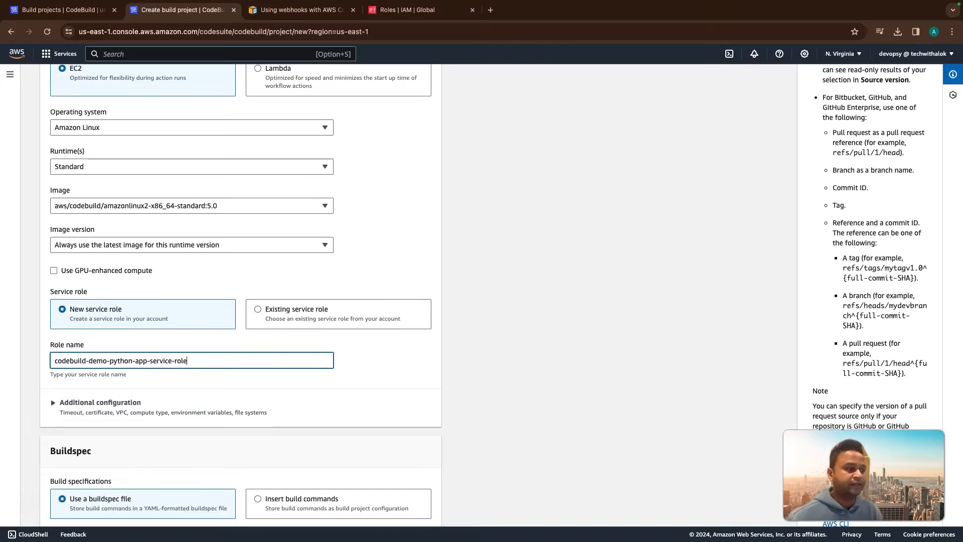
scroll(241, 296, "down", 1)
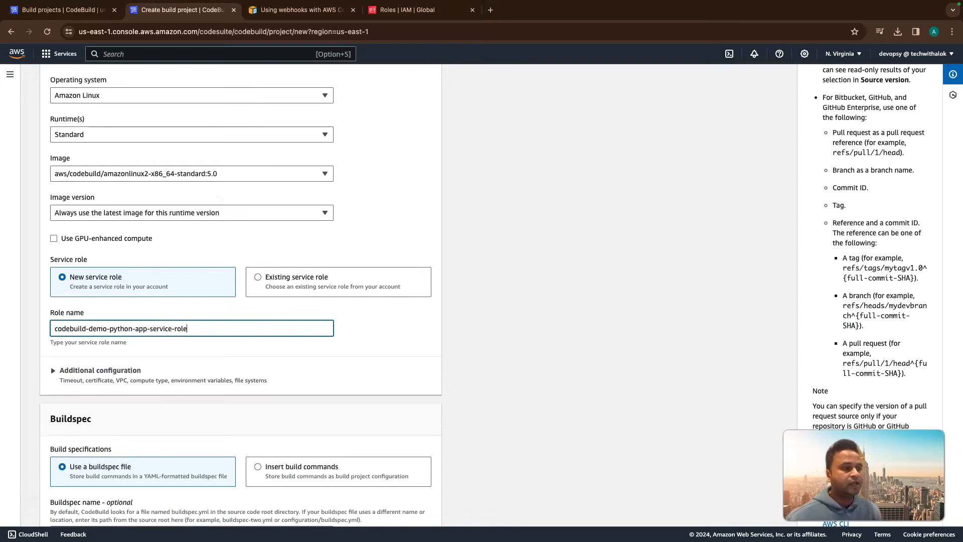
scroll(240, 296, "down", 1)
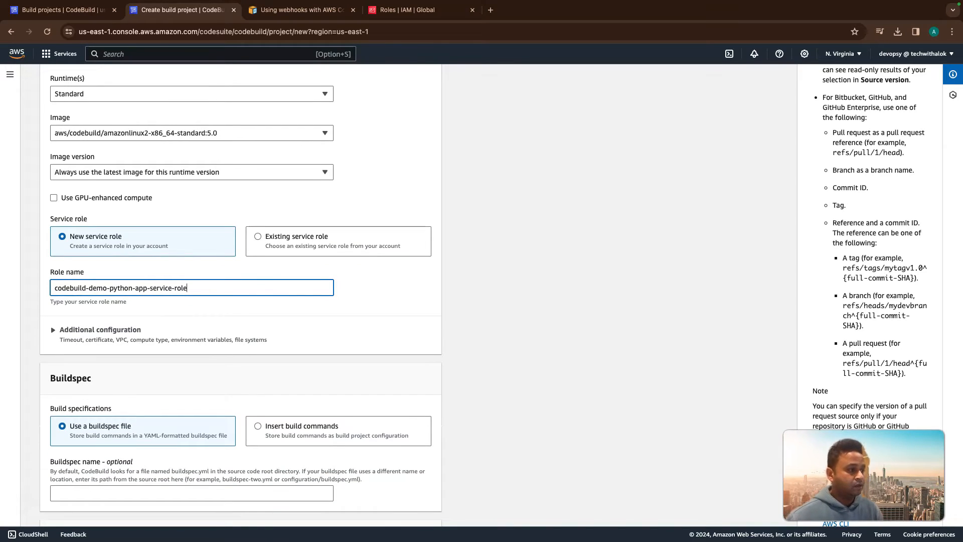
- Expand the environment's additional configuration and review the build timeout settings and their default
left_click(100, 329)
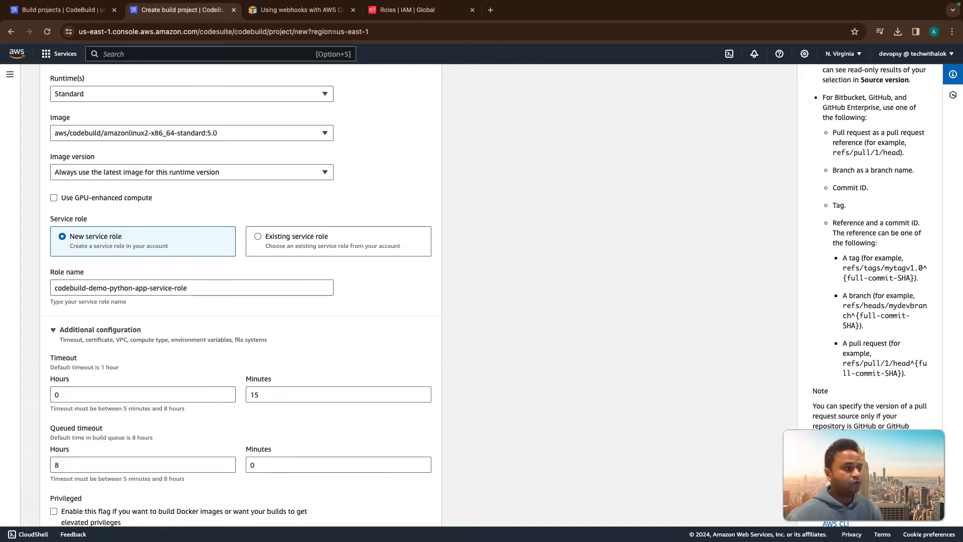
scroll(99, 330, "down", 1)
scroll(241, 296, "down", 1)
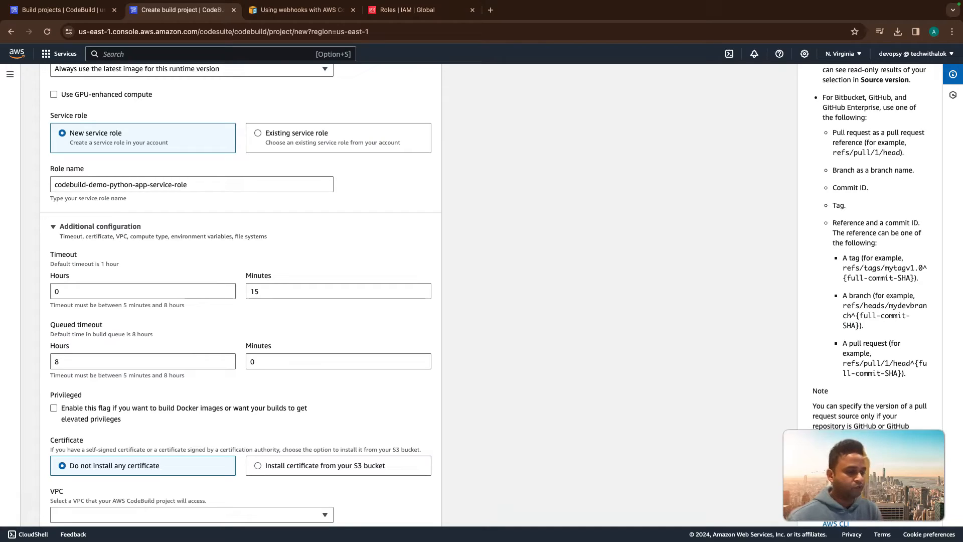
left_click(271, 291)
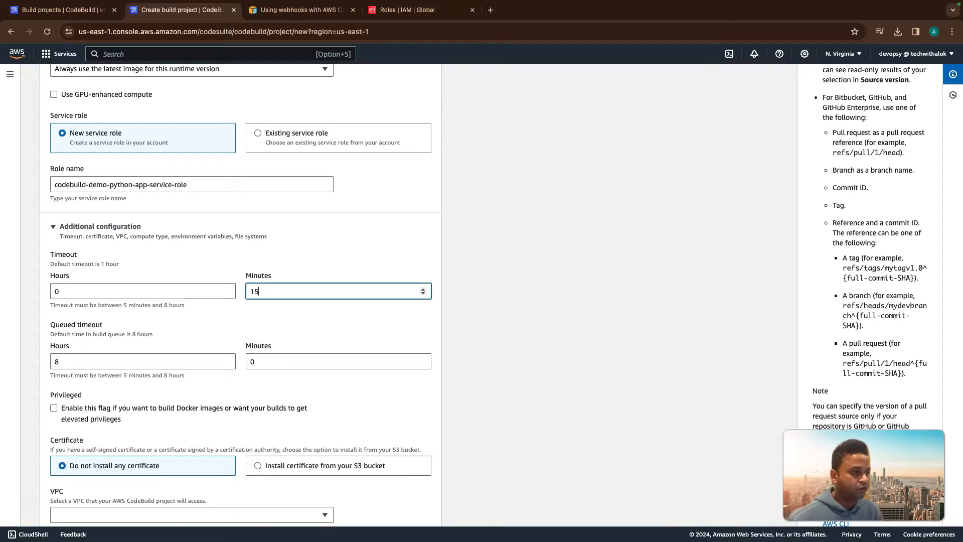
double_click(113, 264)
scroll(113, 263, "down", 1)
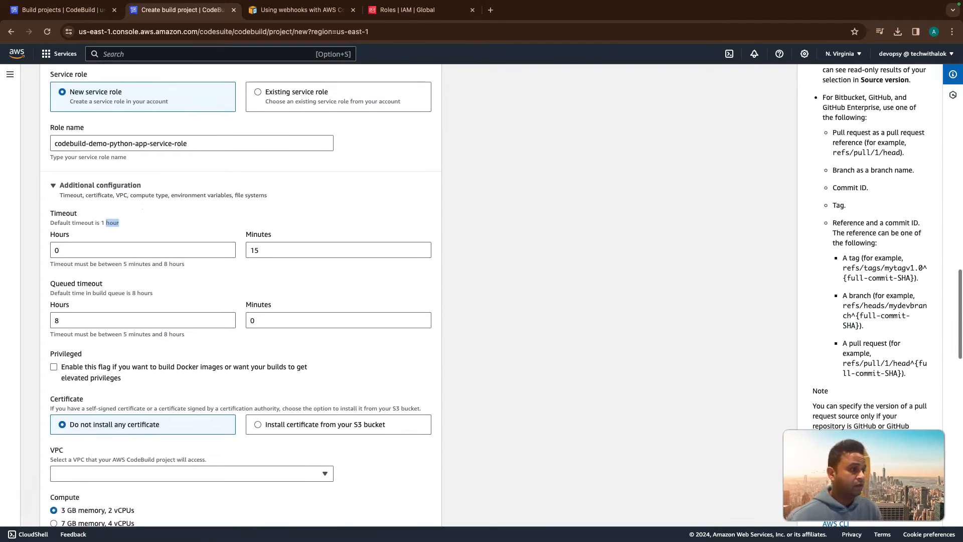
- Review the queued timeout, privileged and certificate settings, and view the list of VPCs available to the build project
scroll(241, 295, "down", 1)
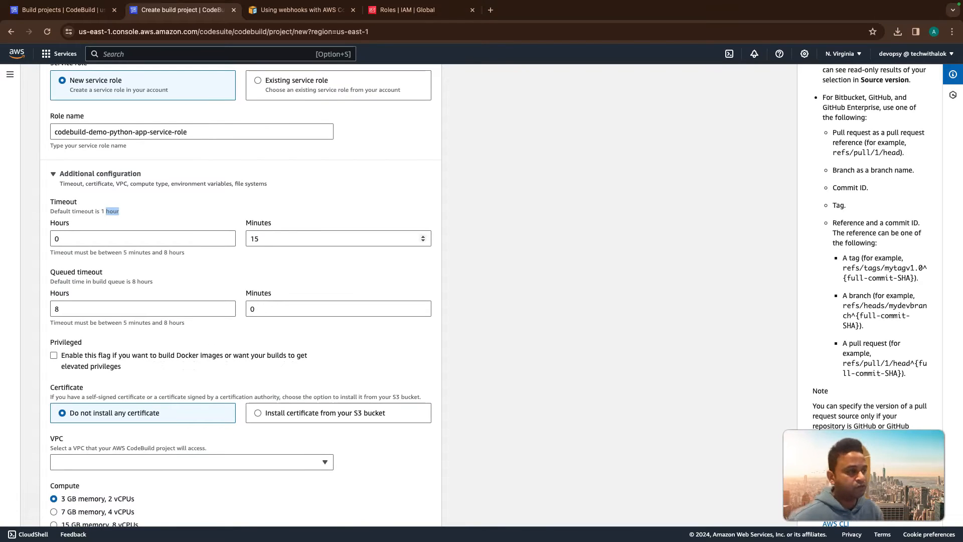
scroll(423, 238, "down", 1)
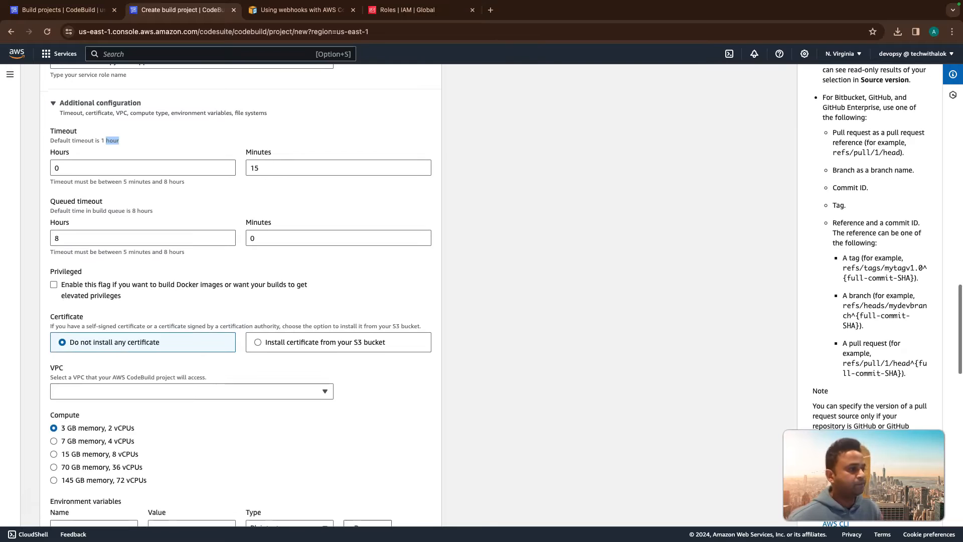
scroll(241, 295, "down", 1)
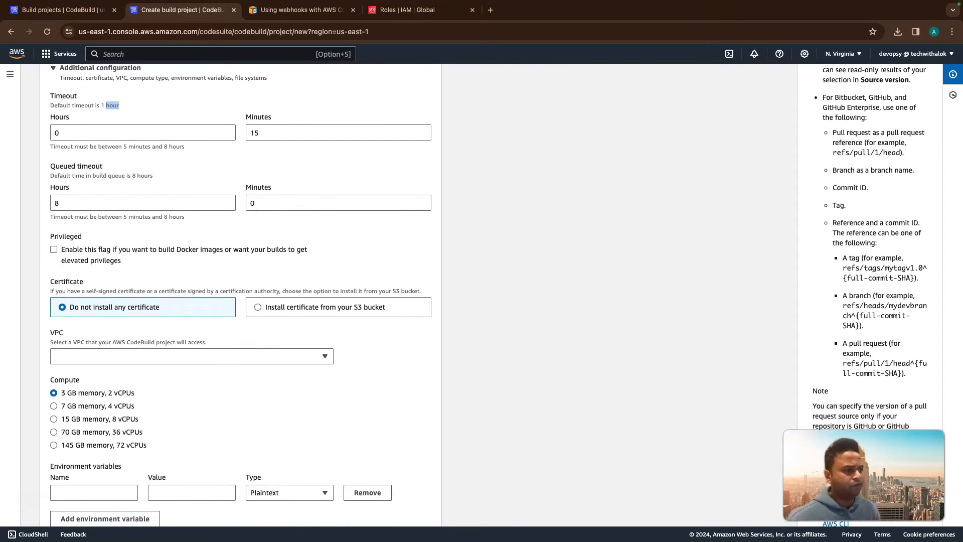
scroll(241, 295, "down", 2)
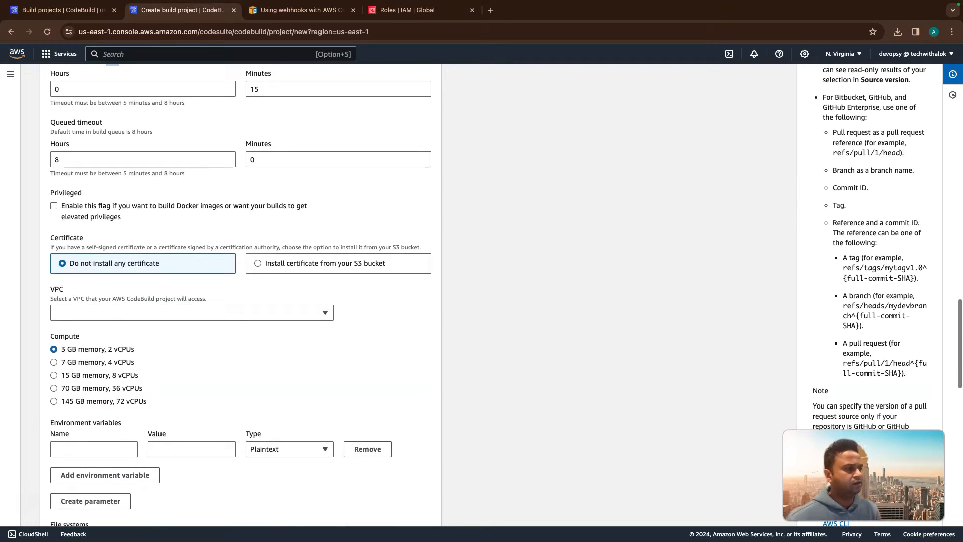
left_click(192, 313)
left_click(192, 313)
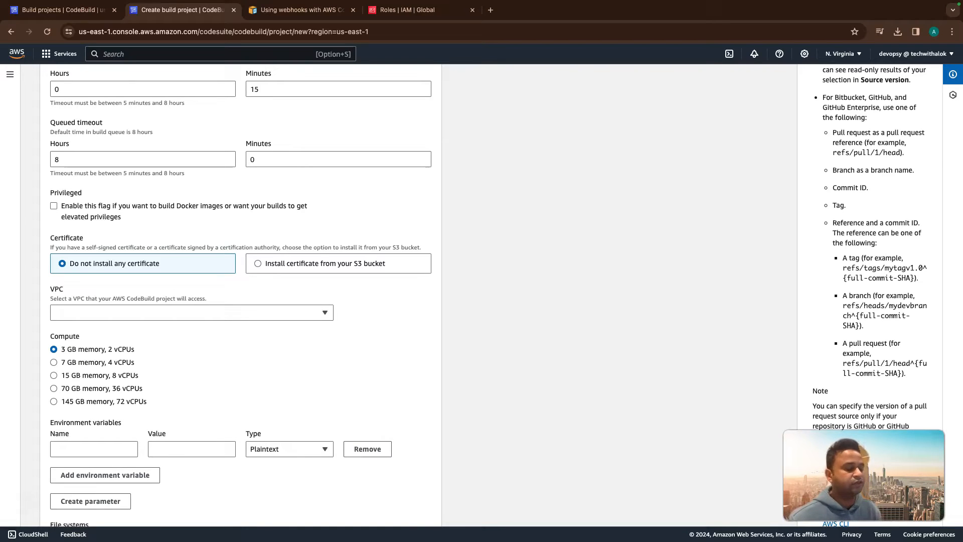
left_click(324, 312)
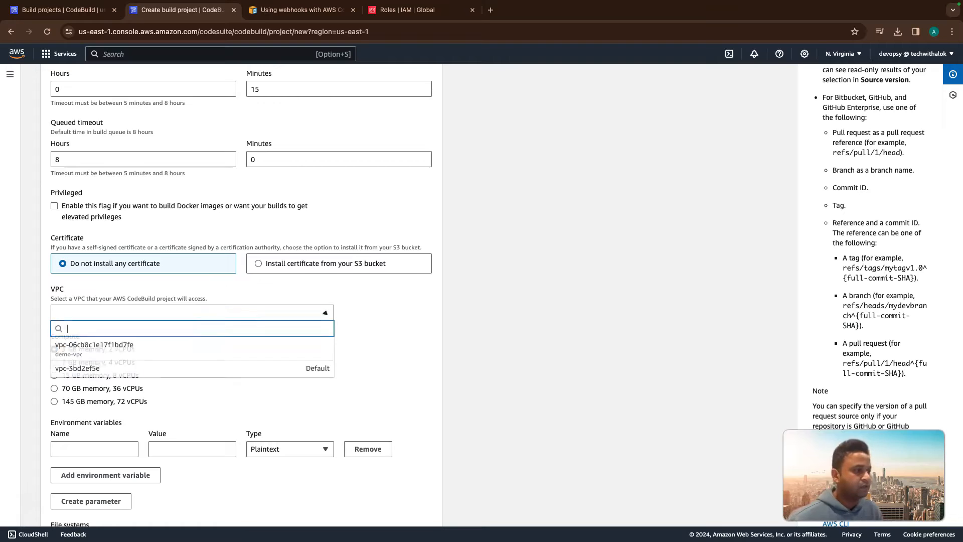
left_click(324, 312)
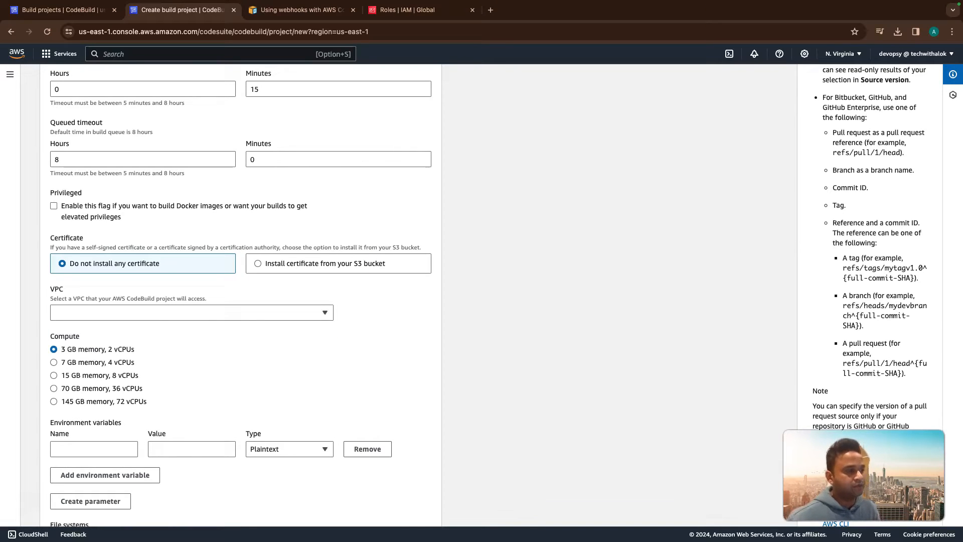
- Review the compute, environment variable and file system options, and collapse the environment's additional configuration
scroll(241, 296, "down", 3)
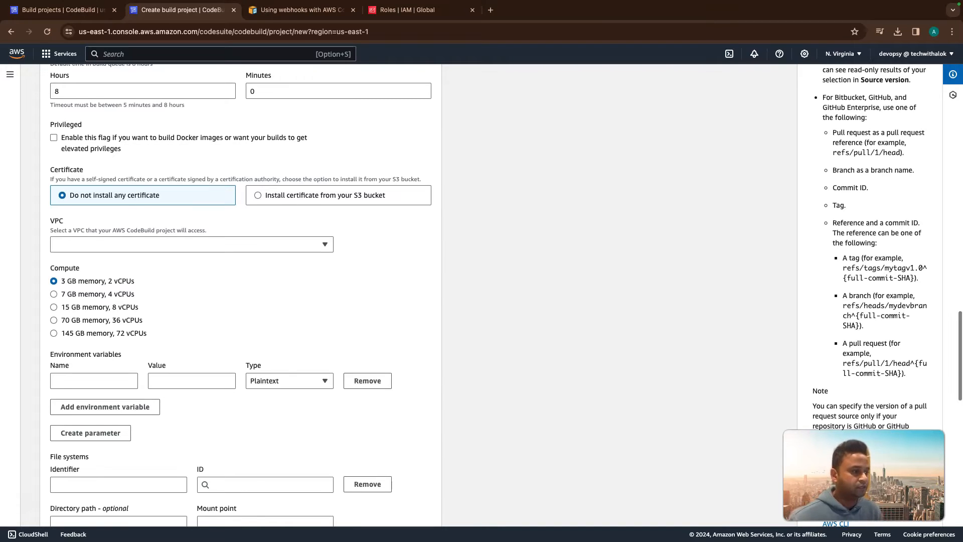
scroll(241, 296, "down", 3)
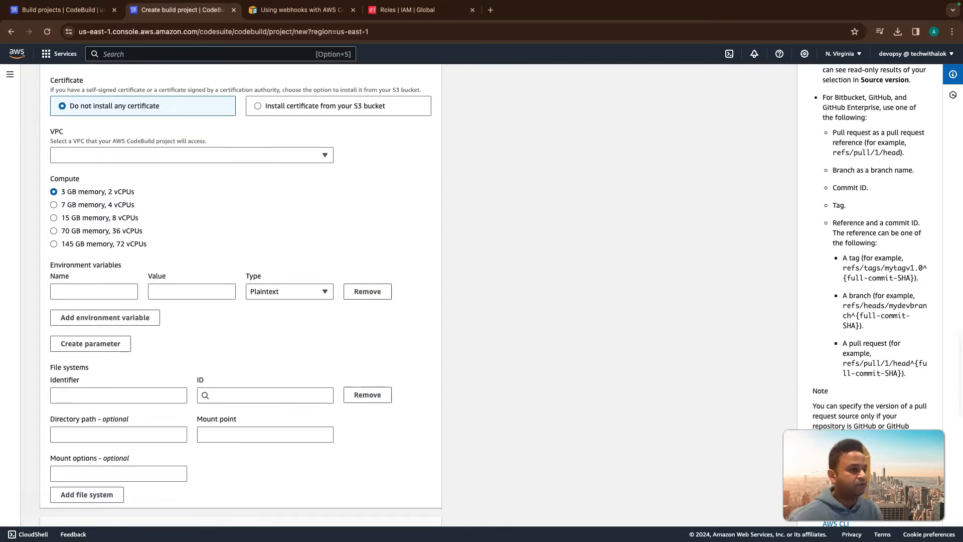
scroll(241, 296, "down", 3)
scroll(241, 296, "down", 2)
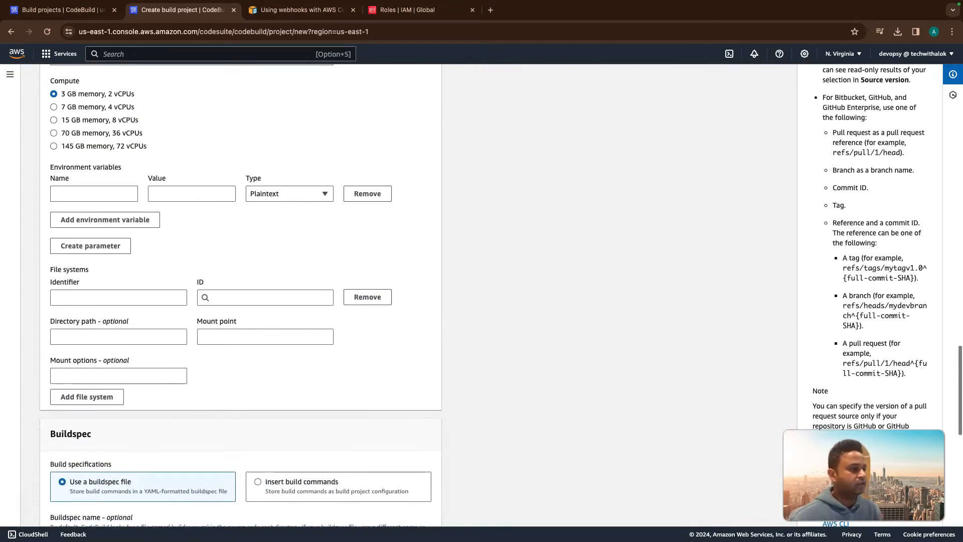
scroll(241, 296, "up", 15)
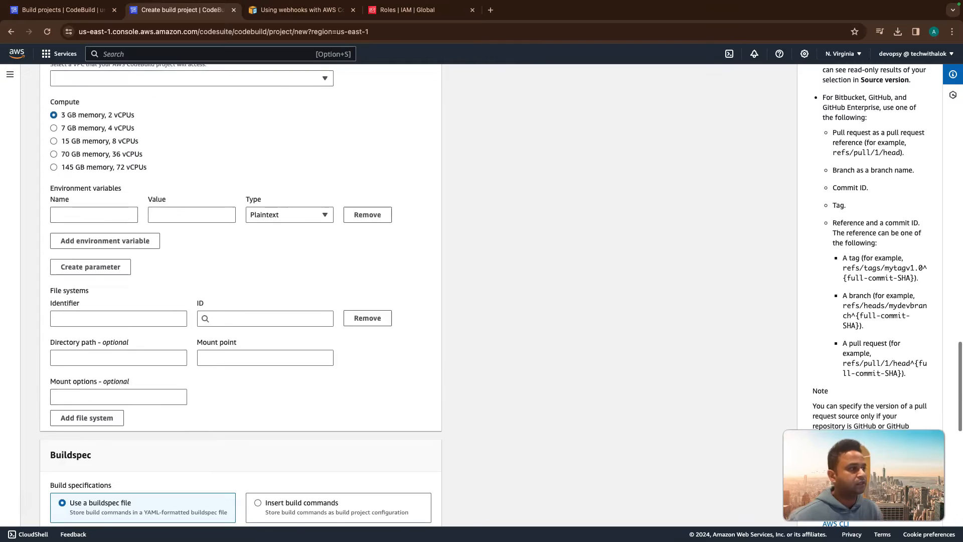
scroll(241, 296, "up", 2)
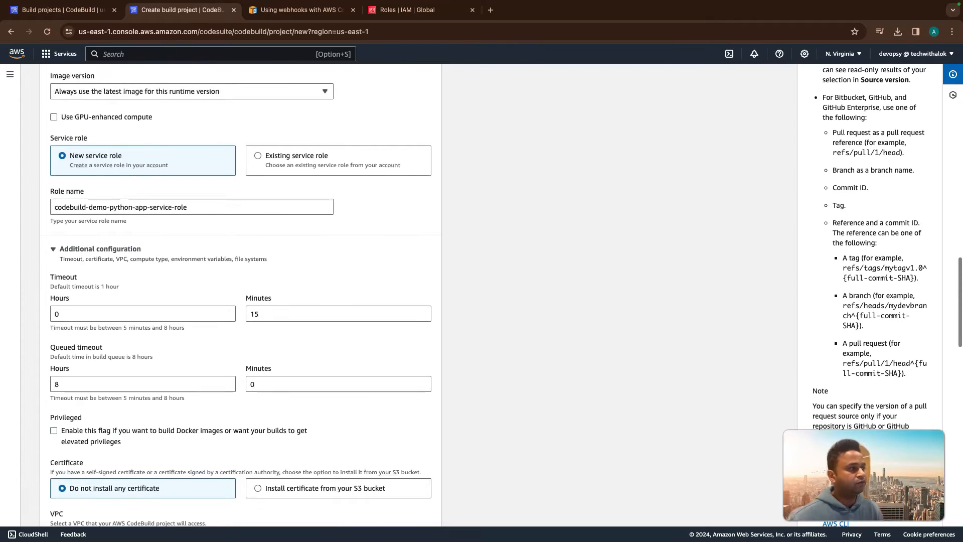
left_click(99, 249)
scroll(241, 296, "down", 3)
scroll(241, 296, "down", 1)
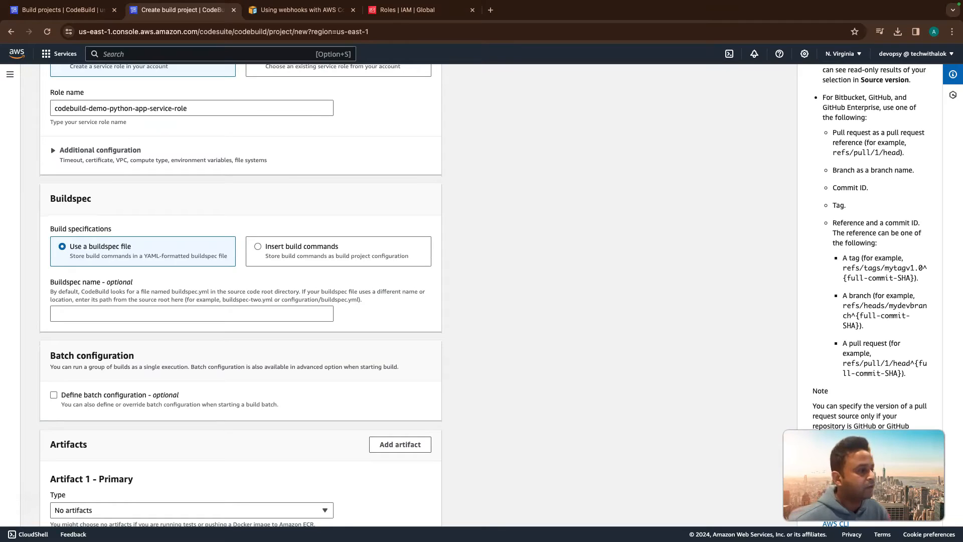
- Review the buildspec and batch configuration options, and choose No artifacts as the primary artifact type
scroll(50, 146, "down", 5)
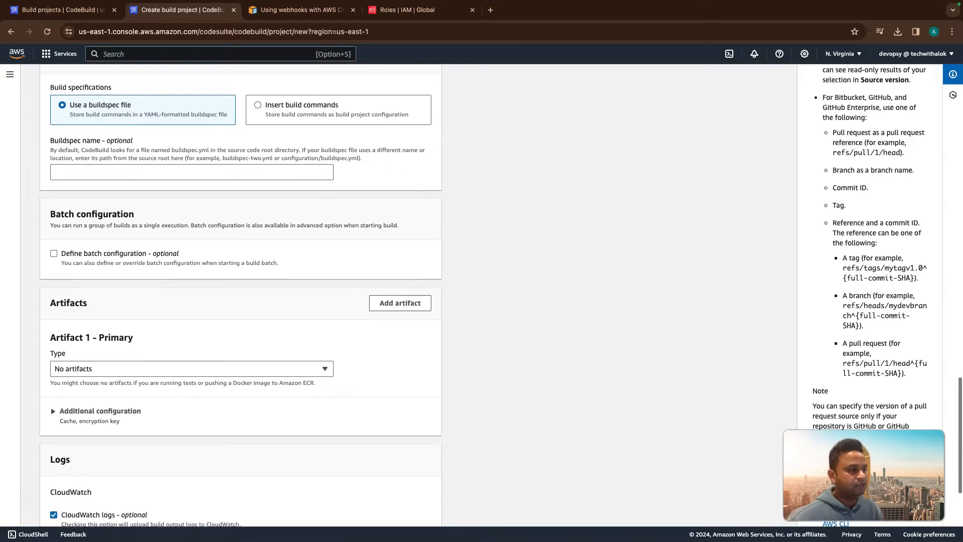
scroll(241, 296, "up", 2)
scroll(240, 296, "down", 6)
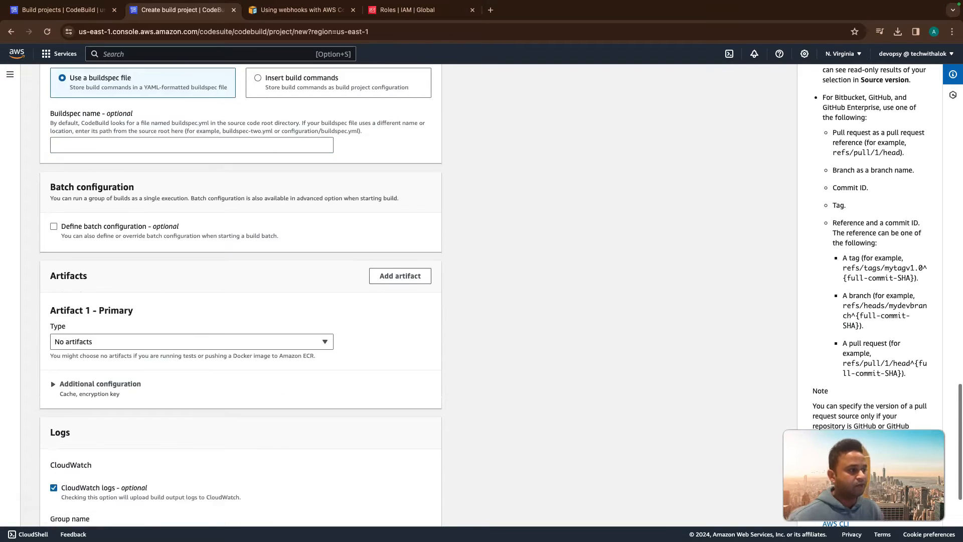
left_click(192, 274)
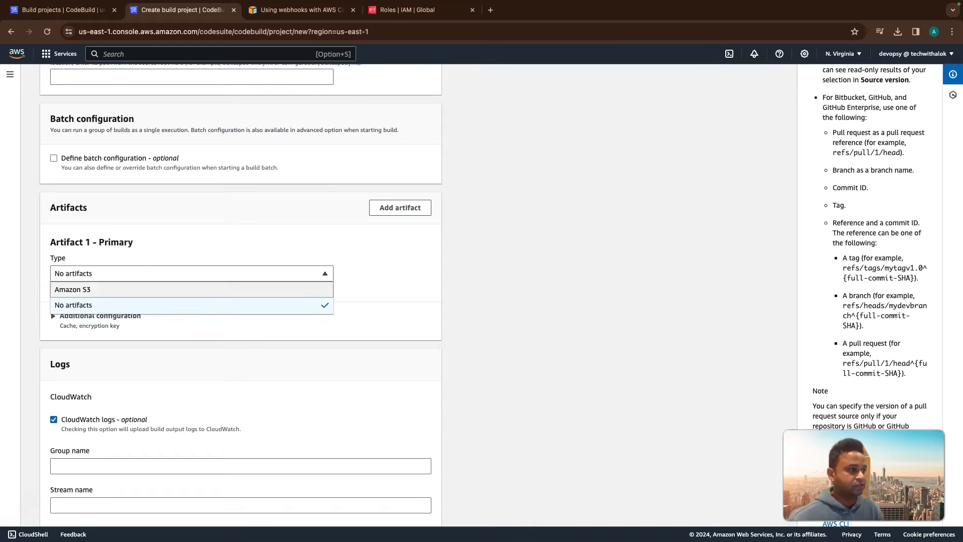
left_click(191, 305)
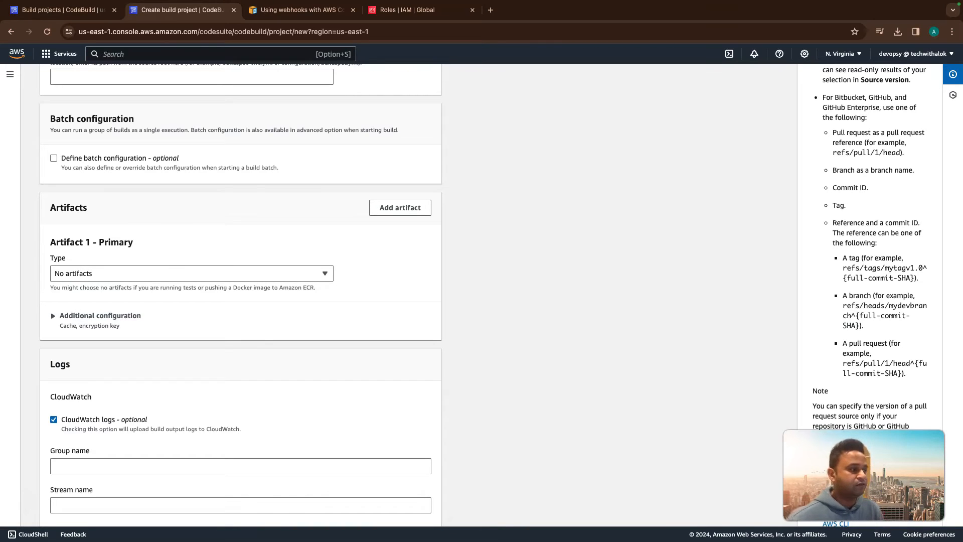
- Enable S3 logs to inspect their bucket, path prefix and encryption options, and disable S3 logs again
scroll(241, 296, "down", 3)
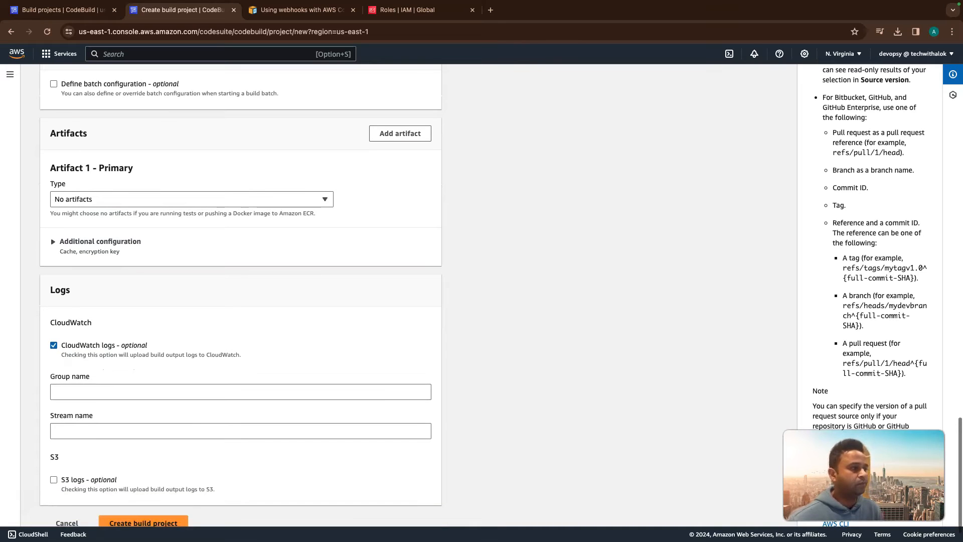
scroll(241, 296, "down", 1)
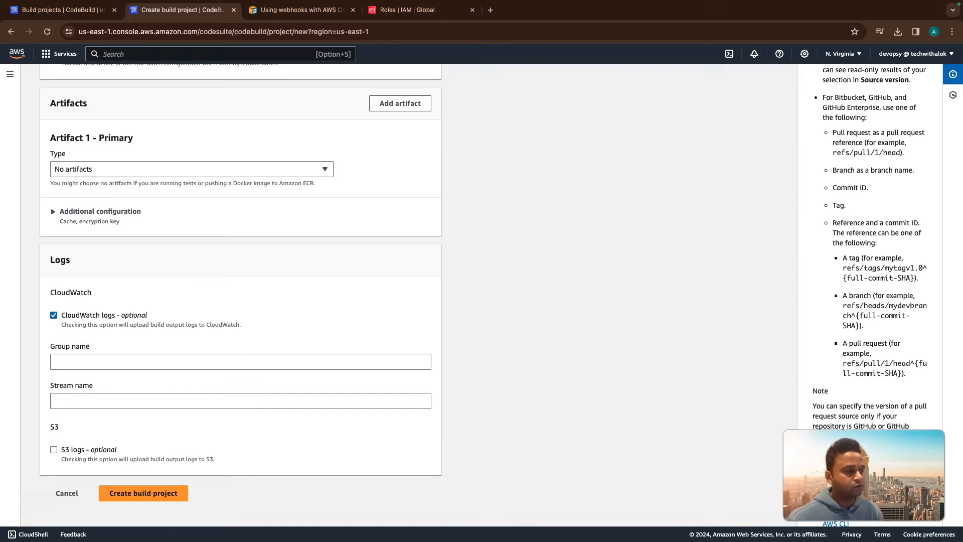
left_click(53, 450)
scroll(240, 301, "down", 2)
scroll(241, 286, "up", 1)
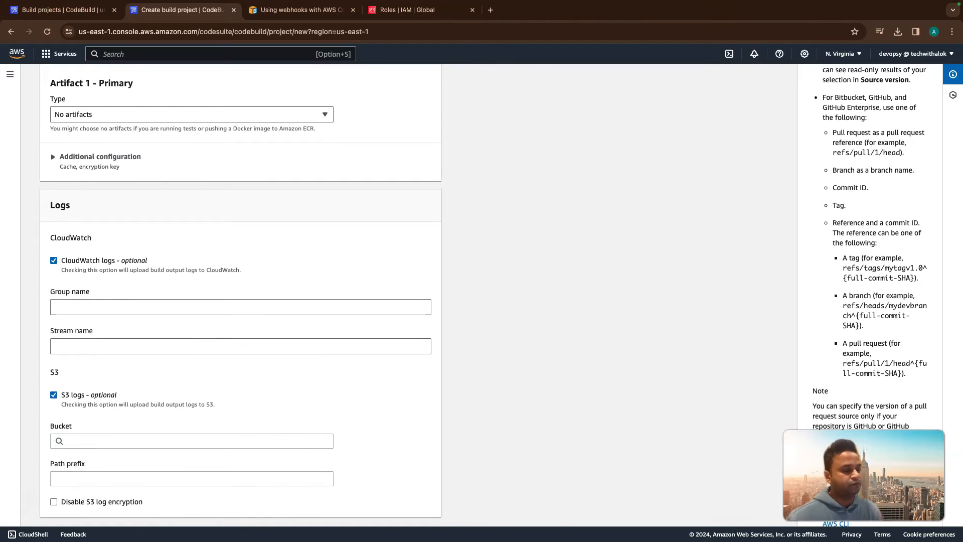
scroll(241, 286, "down", 1)
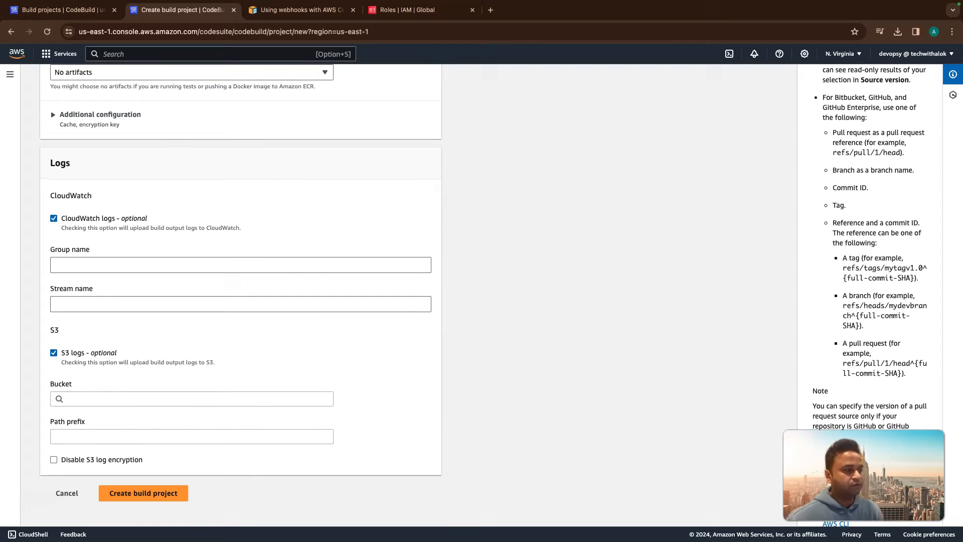
scroll(241, 296, "up", 3)
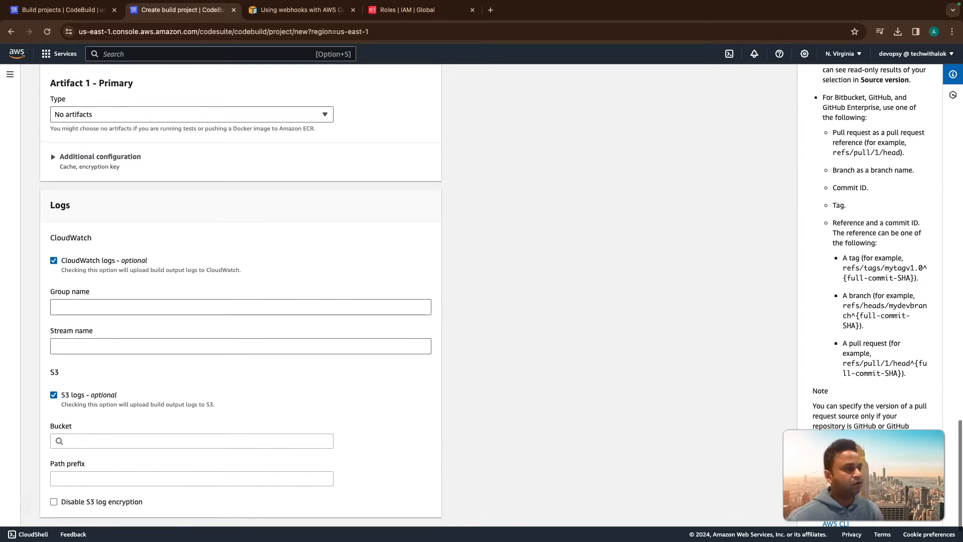
scroll(50, 303, "up", 2)
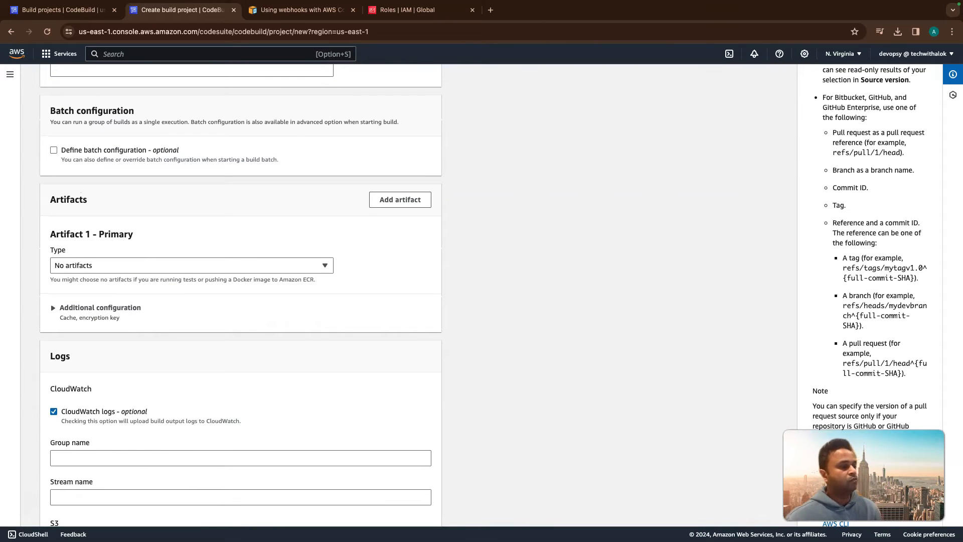
scroll(50, 303, "down", 3)
left_click(54, 417)
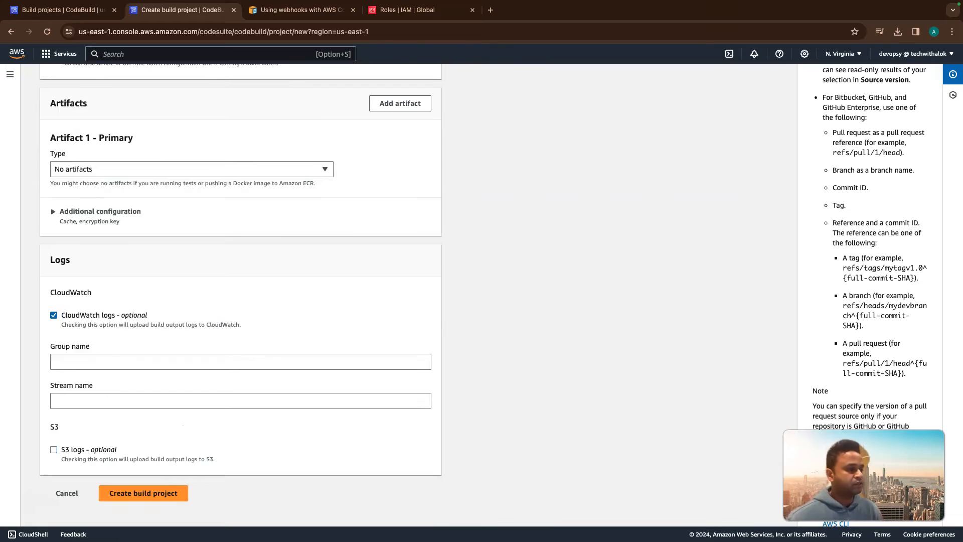
- Check the buildspec, artifacts and logs settings once more and create the build project
scroll(241, 295, "up", 1)
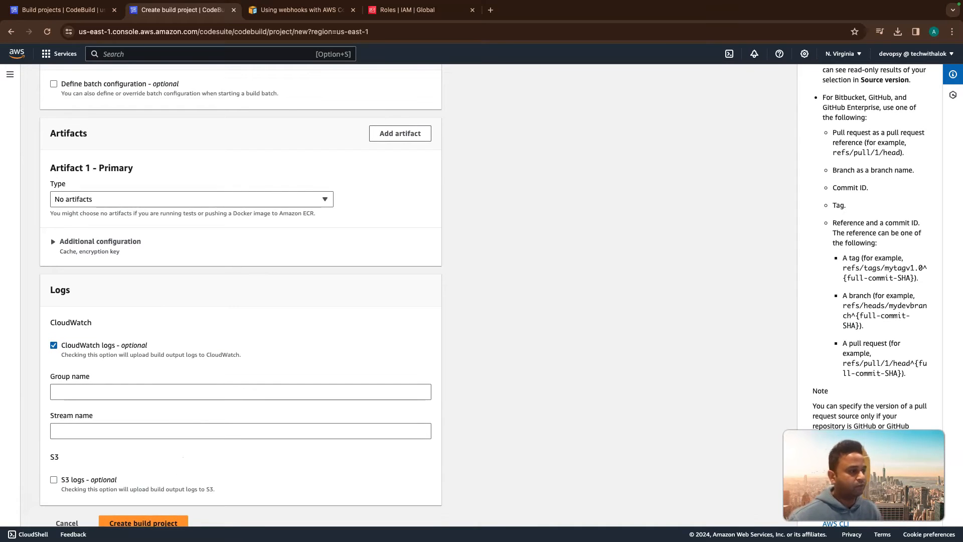
scroll(240, 295, "up", 8)
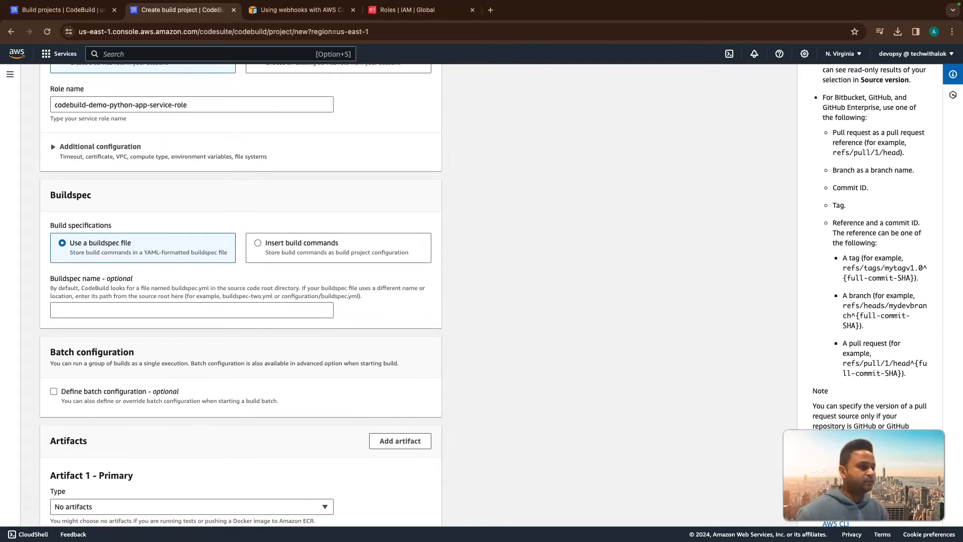
scroll(241, 295, "down", 4)
scroll(50, 202, "down", 3)
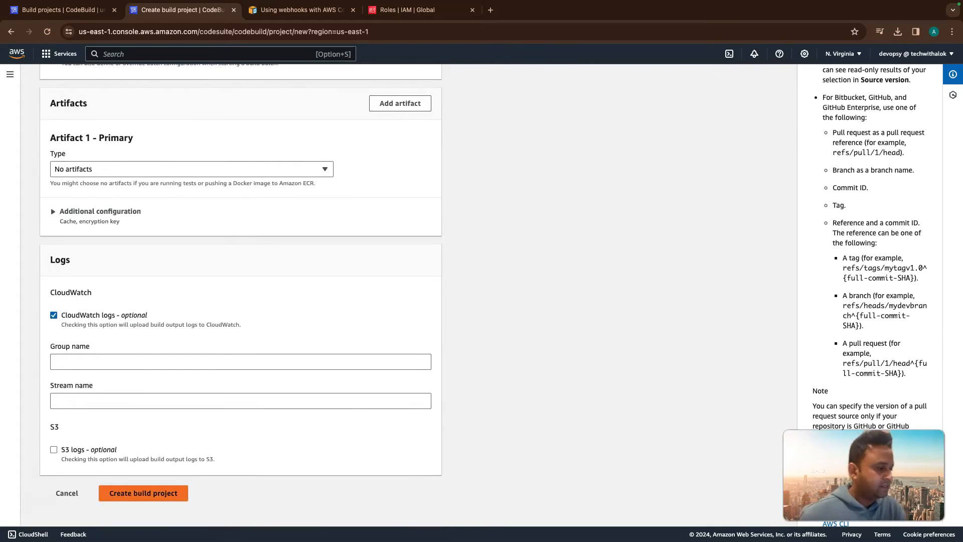
left_click(143, 494)
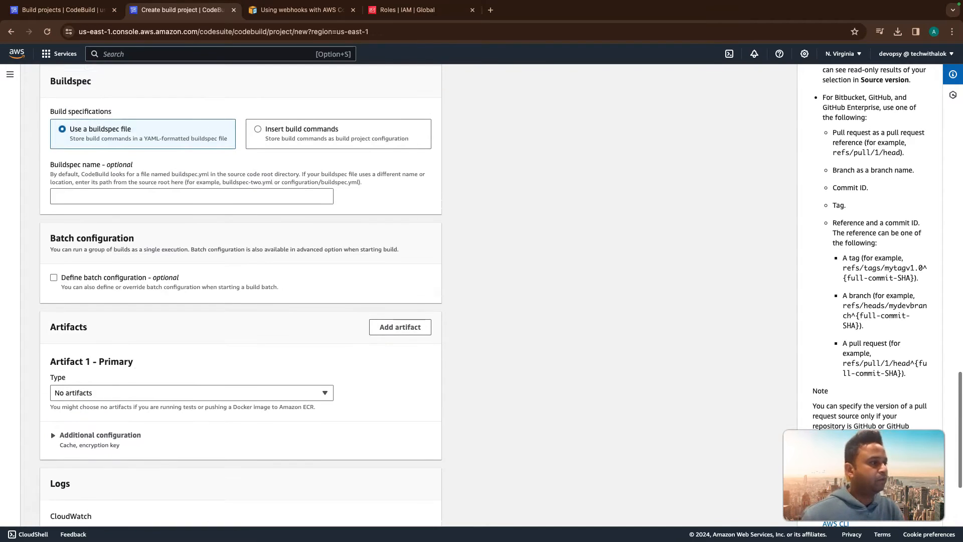
scroll(241, 295, "up", 2)
scroll(241, 295, "down", 7)
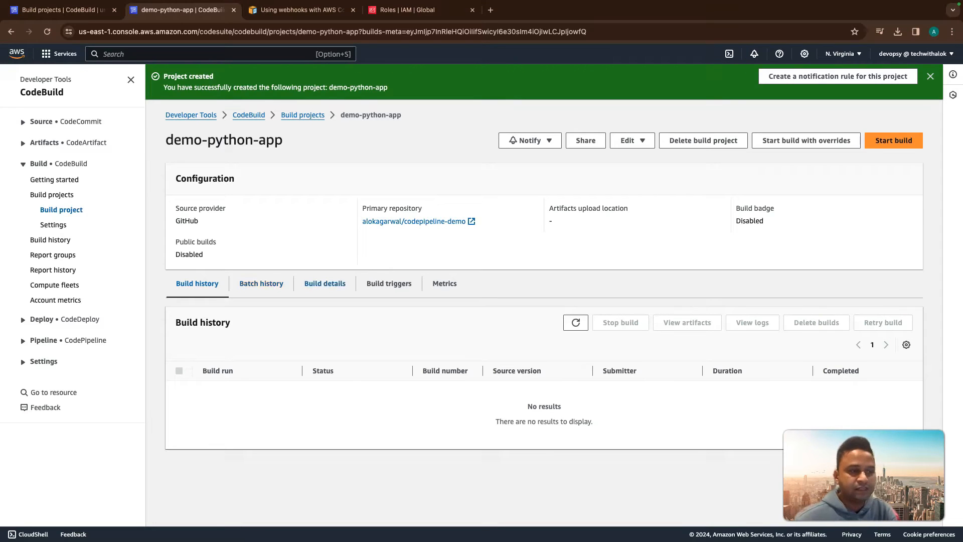
- Open the build details of demo-python-app and review its source, webhook, environment and buildspec settings
left_click(325, 284)
scroll(325, 284, "down", 7)
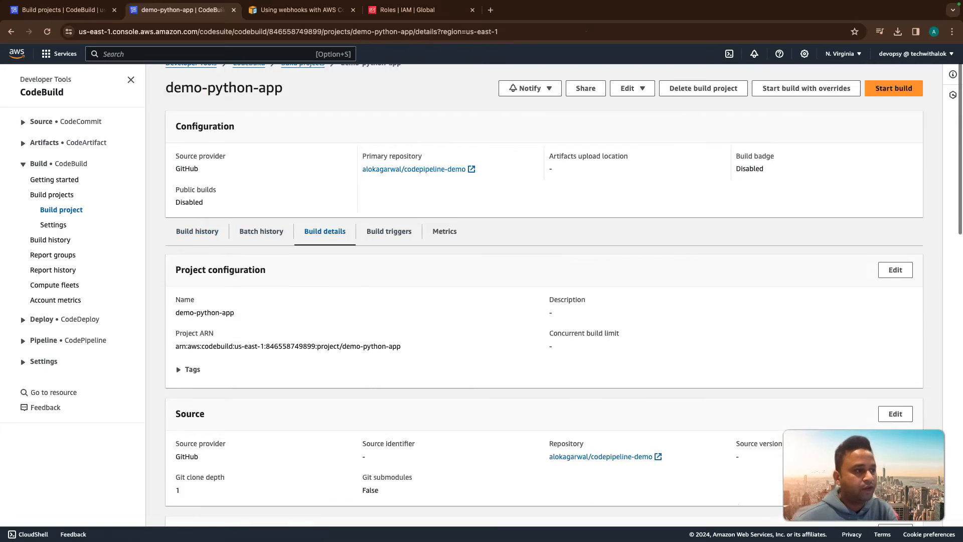
scroll(545, 293, "down", 7)
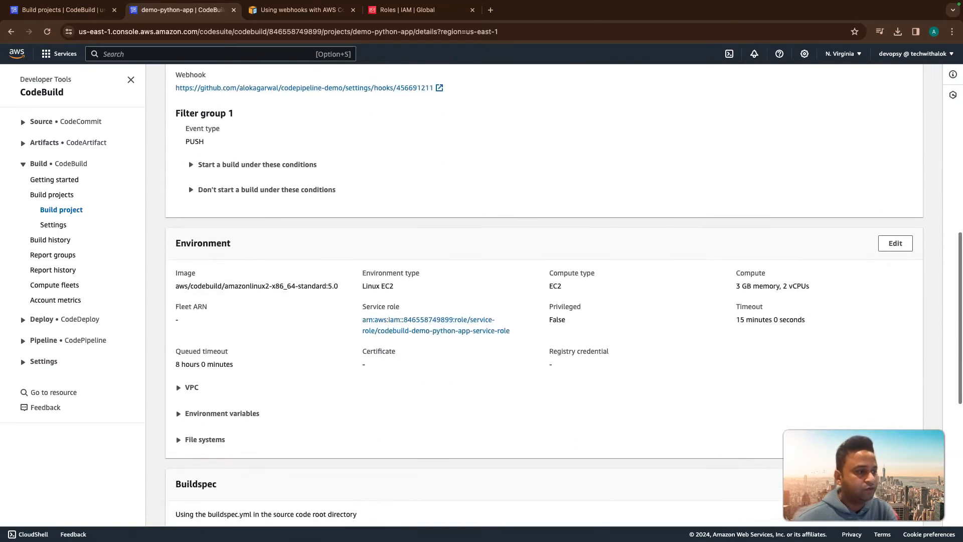
scroll(545, 296, "down", 2)
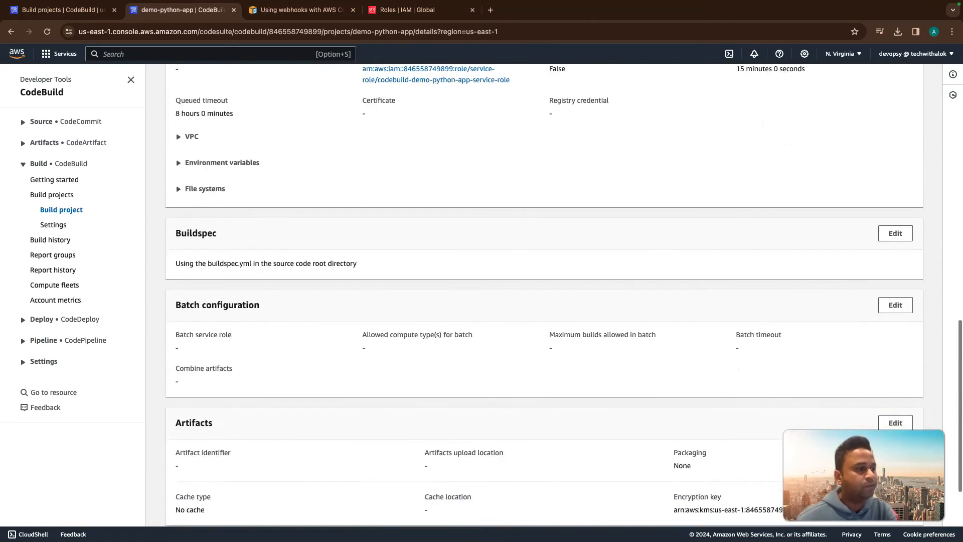
double_click(223, 264)
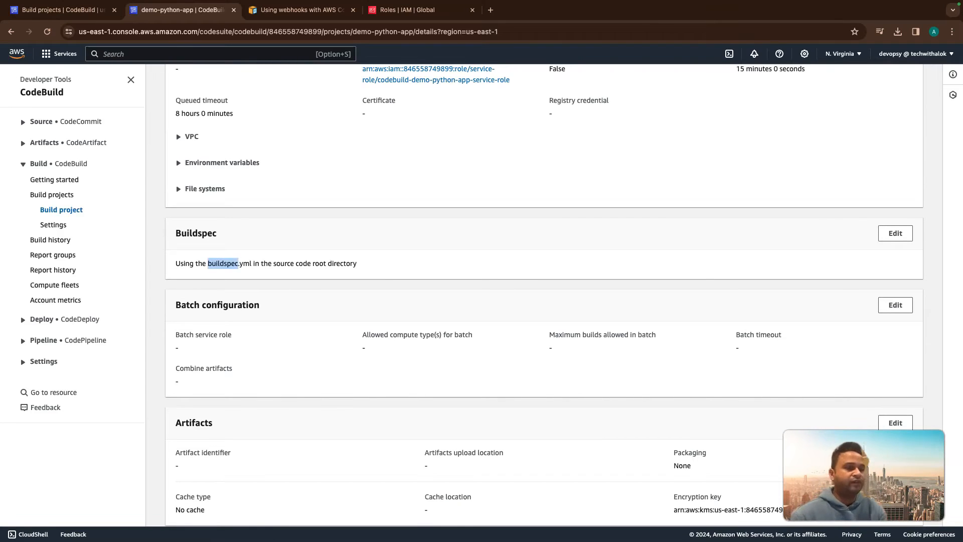
- Open the project's buildspec settings for editing to examine the build specification and buildspec name options
left_click(895, 233)
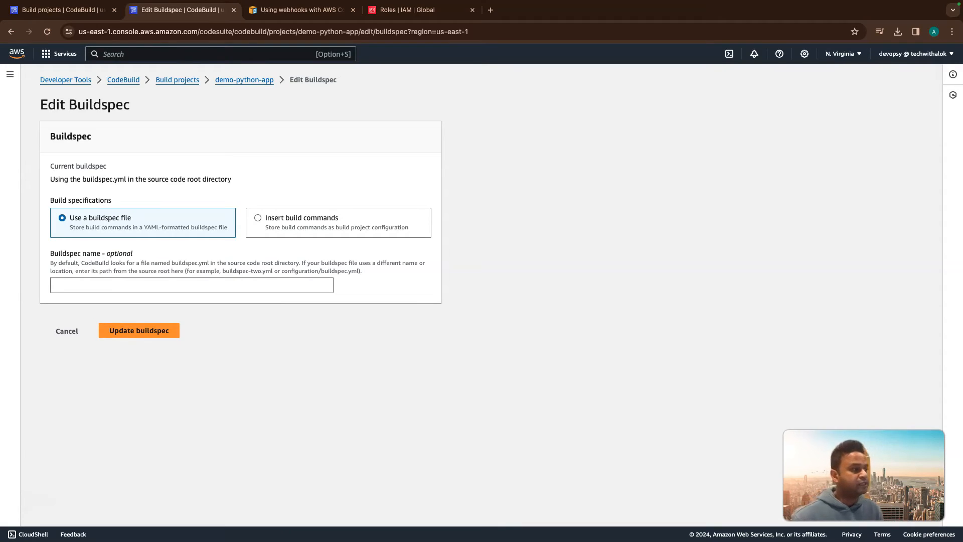
key("ctrl+Left")
key("ctrl+Left")
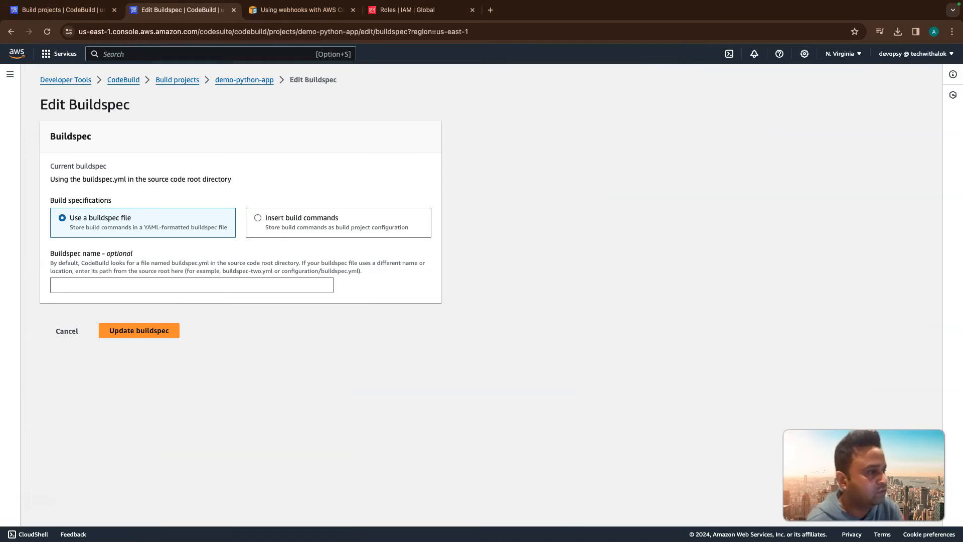
- Switch the build specifications to inserted build commands and open the multi-line build command editor
left_click(258, 218)
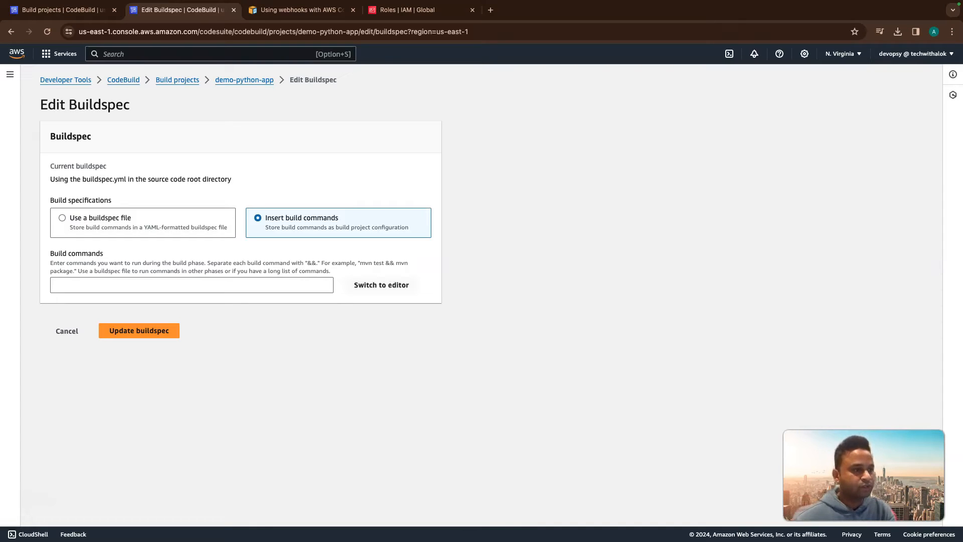
left_click(382, 285)
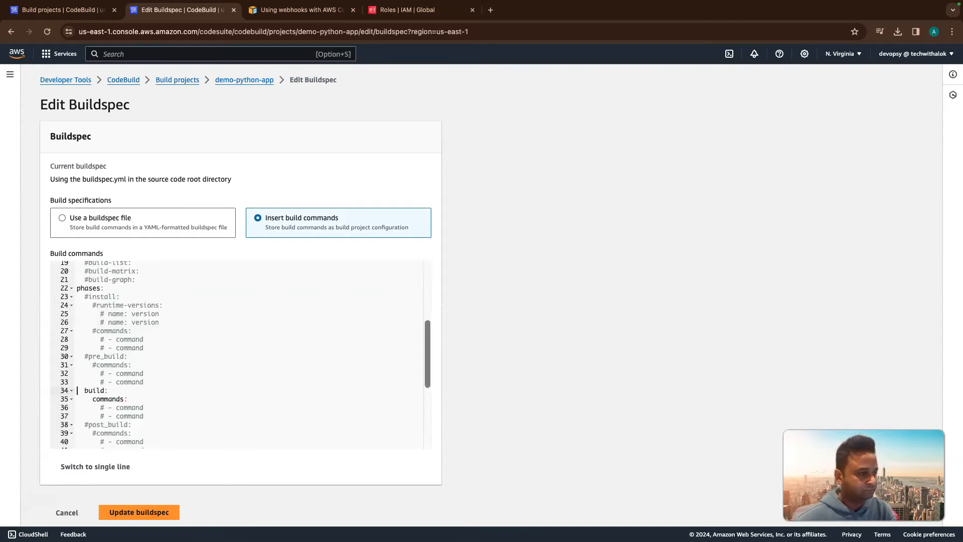
scroll(241, 354, "down", 3)
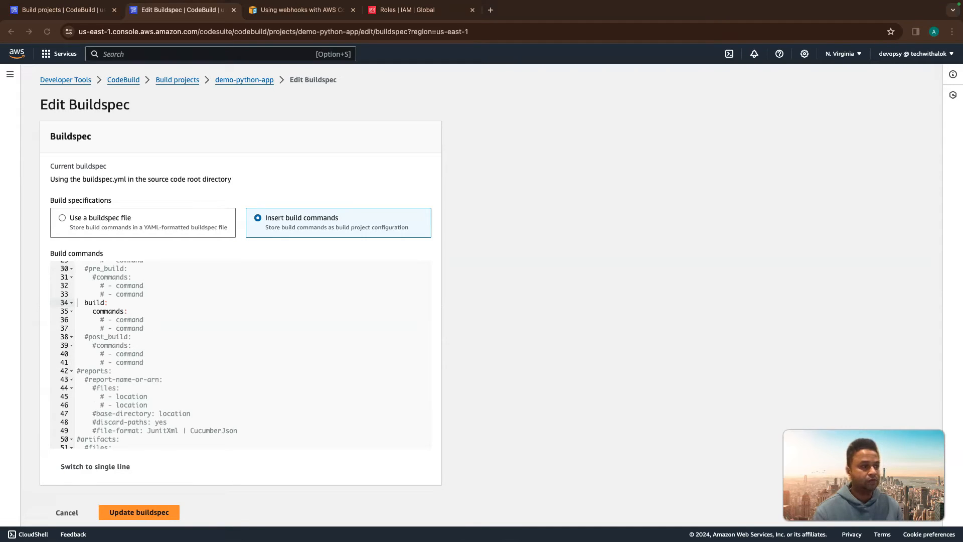
- Examine the buildspec template's sections, from version, env and batch through phases, reports, artifacts and cache
scroll(241, 354, "up", 5)
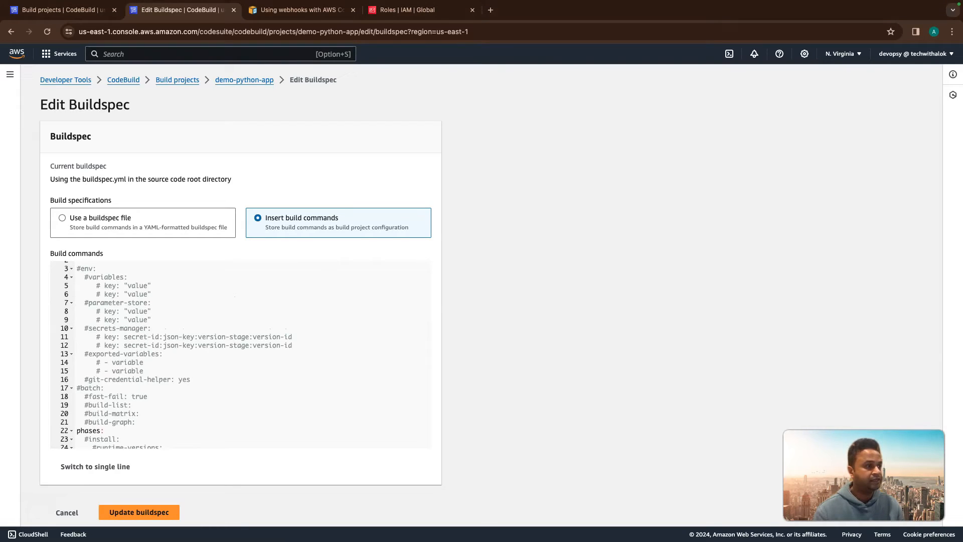
scroll(241, 354, "down", 5)
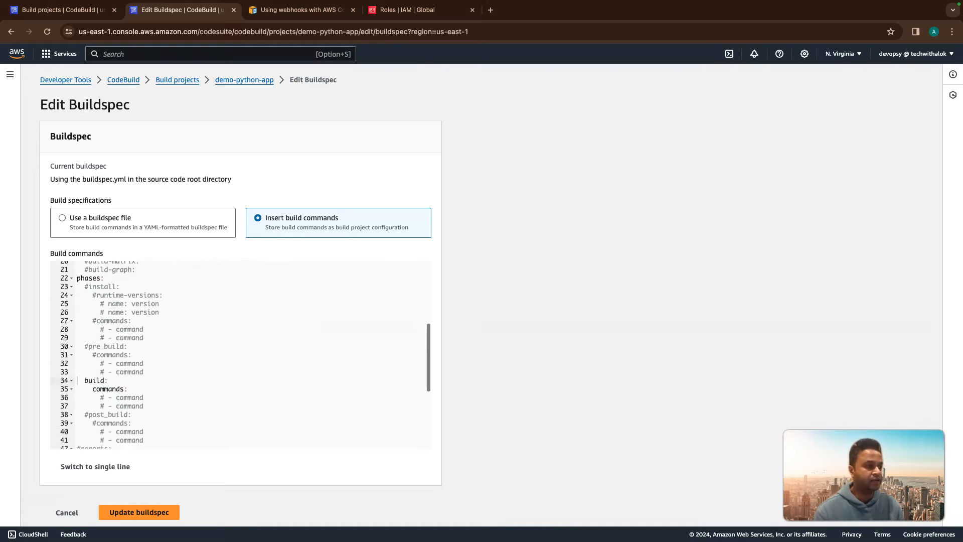
scroll(241, 354, "down", 2)
scroll(241, 351, "down", 5)
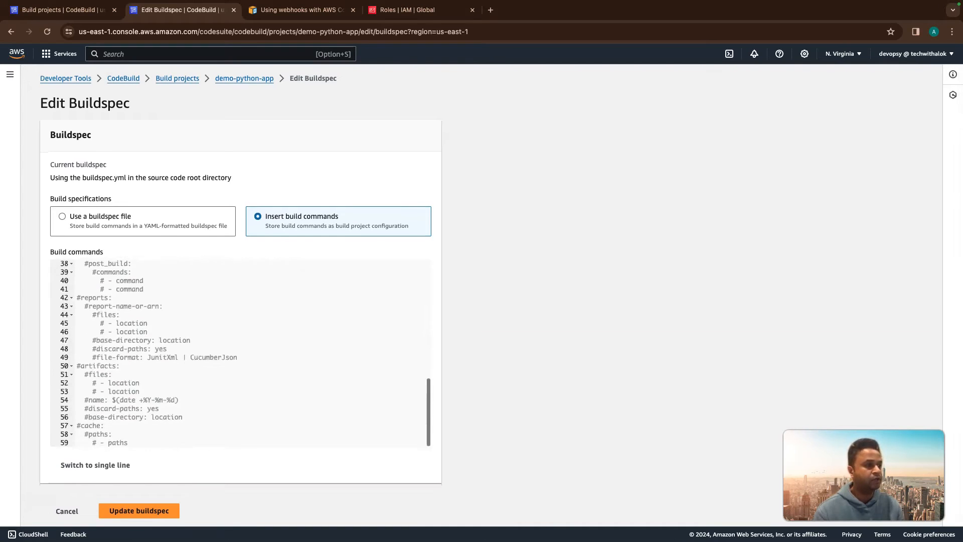
scroll(241, 351, "up", 10)
scroll(241, 351, "up", 6)
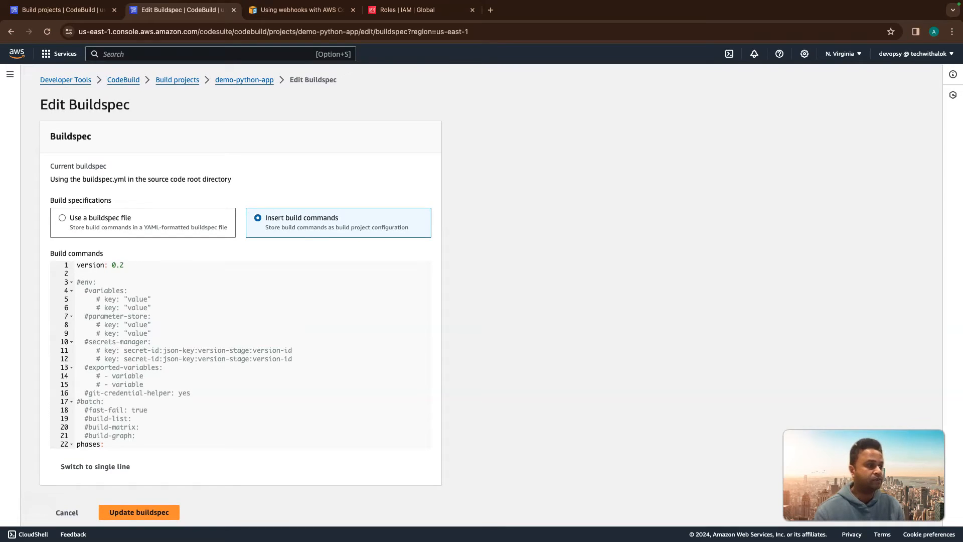
scroll(241, 351, "down", 5)
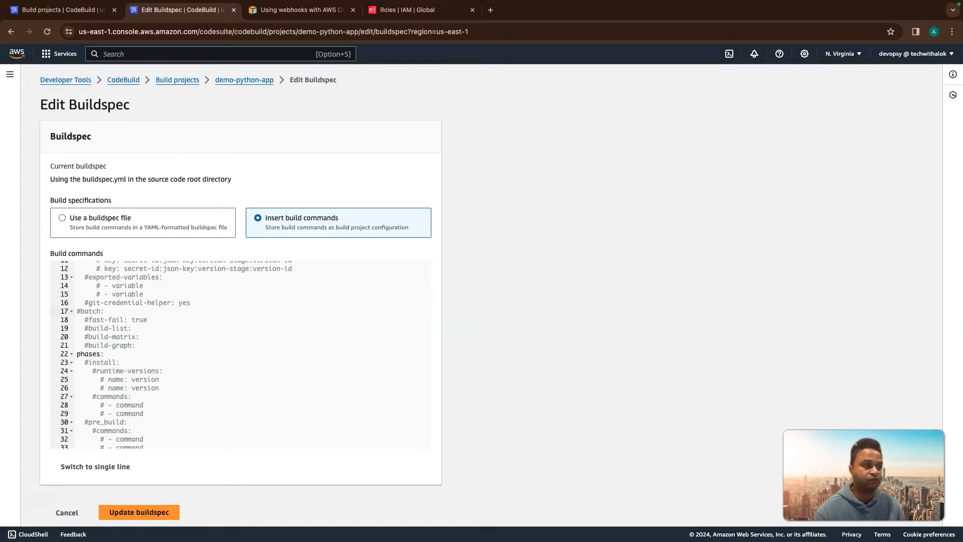
scroll(241, 352, "down", 3)
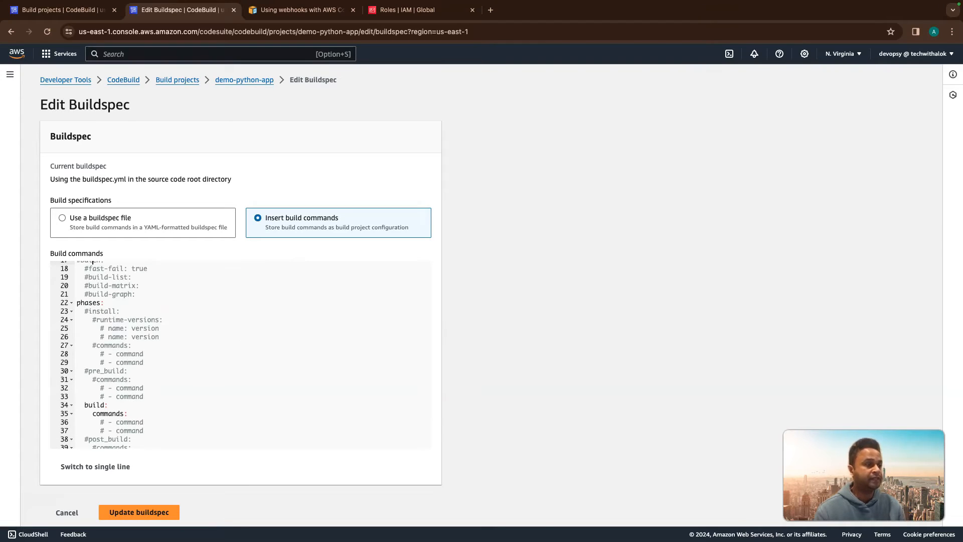
scroll(241, 351, "down", 1)
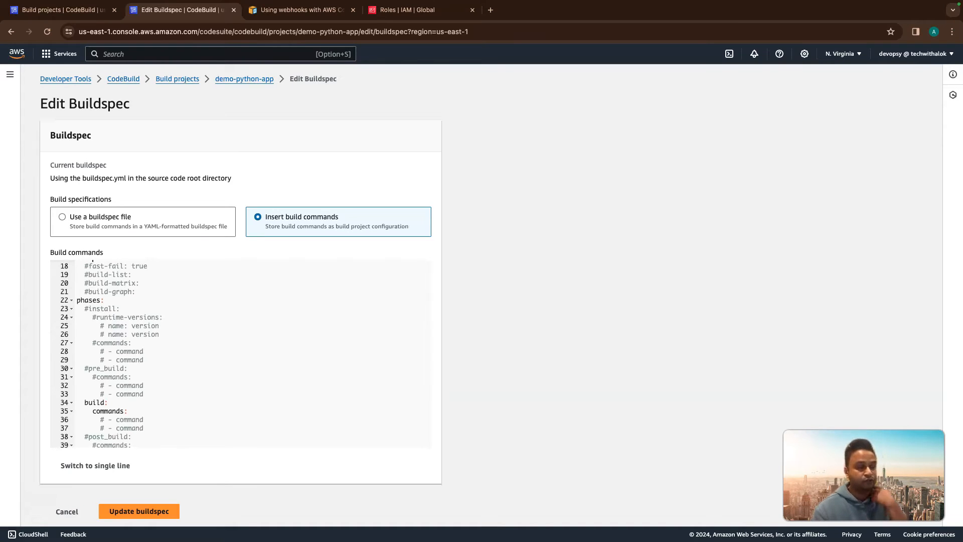
- Examine the template's install, pre_build, build and post_build phases and the file locations under artifacts
double_click(100, 308)
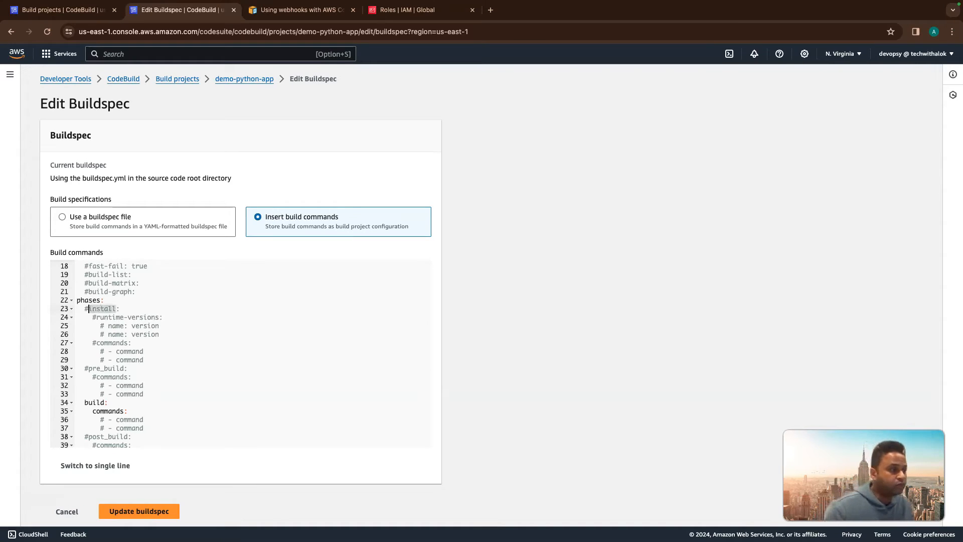
double_click(101, 368)
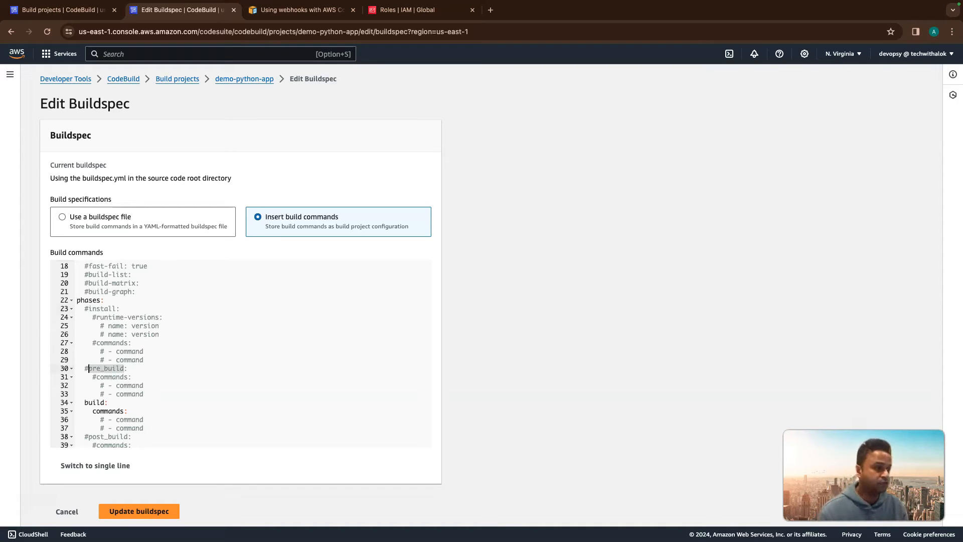
scroll(240, 354, "down", 2)
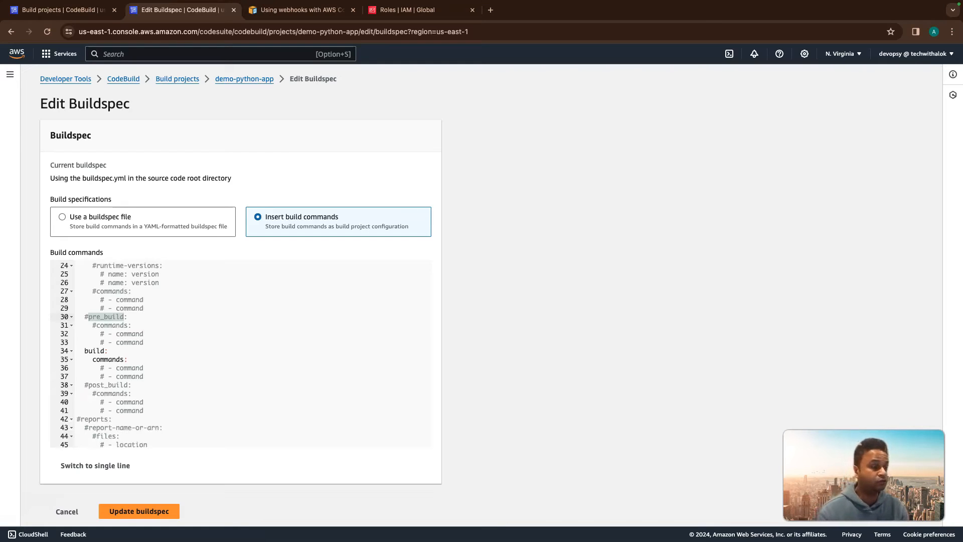
scroll(241, 354, "down", 3)
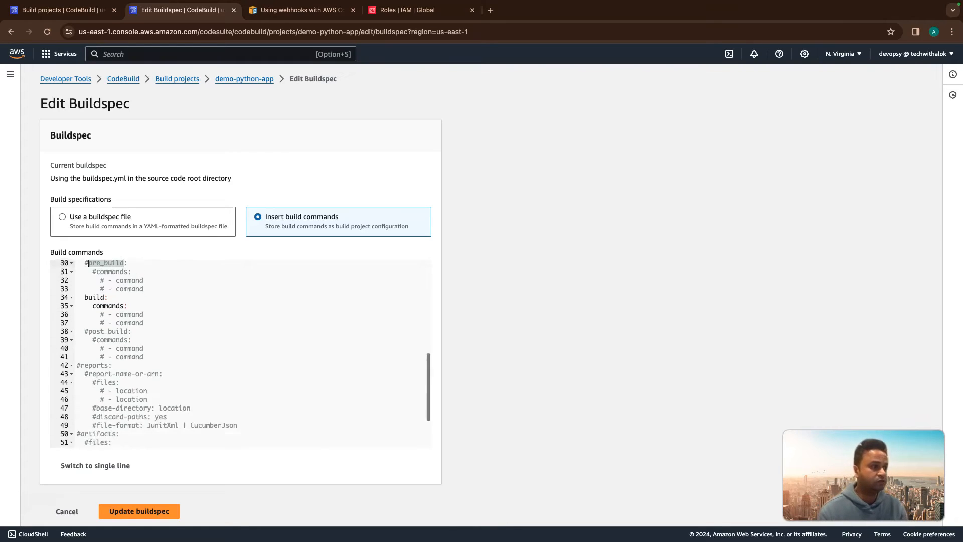
scroll(240, 354, "down", 2)
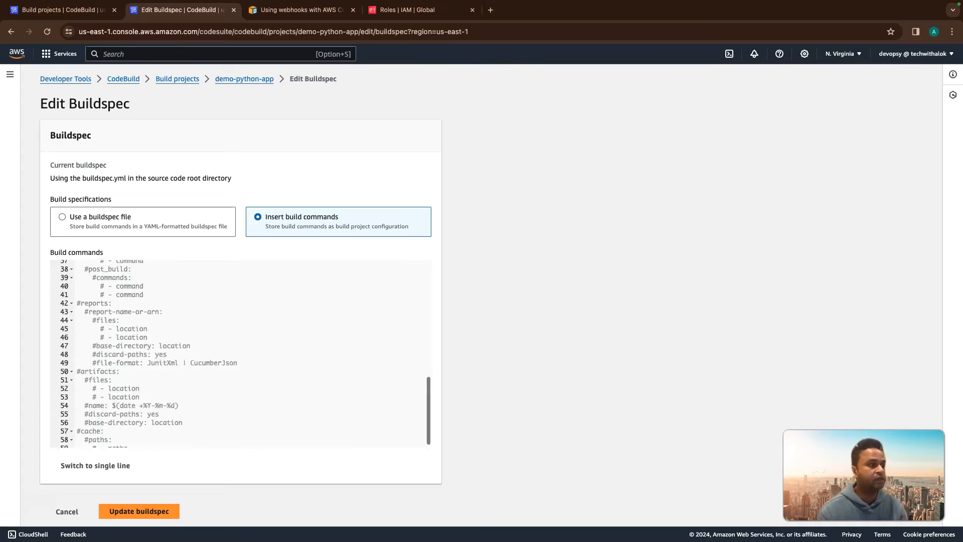
scroll(241, 353, "down", 1)
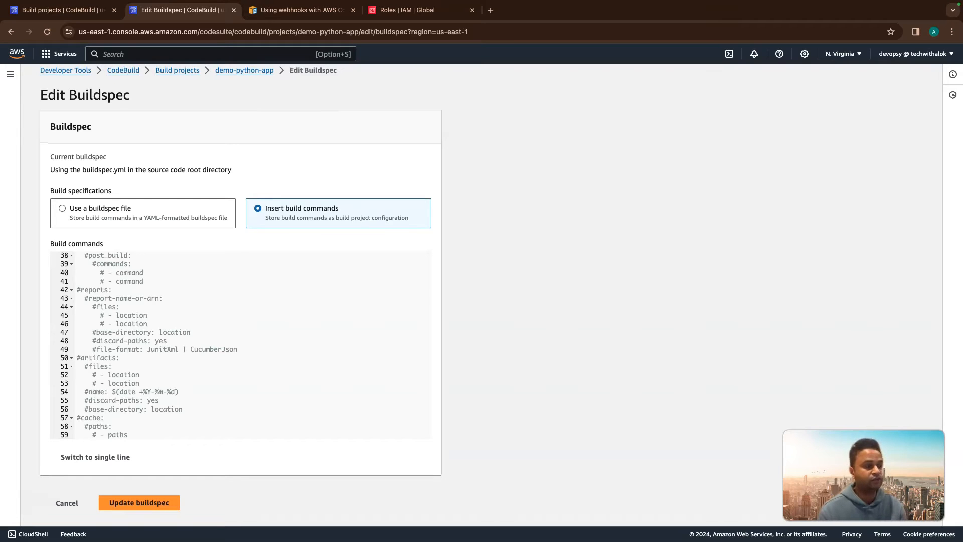
double_click(125, 375)
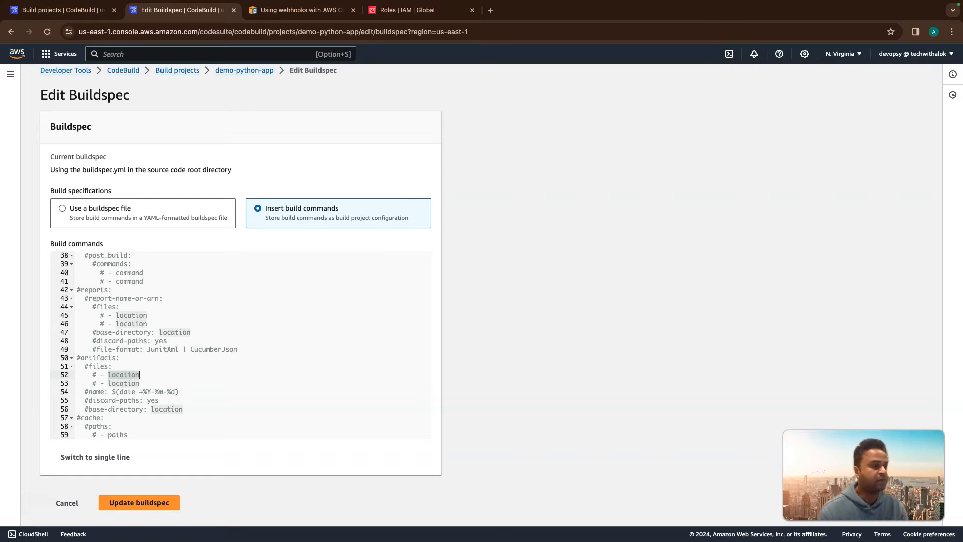
scroll(241, 346, "up", 10)
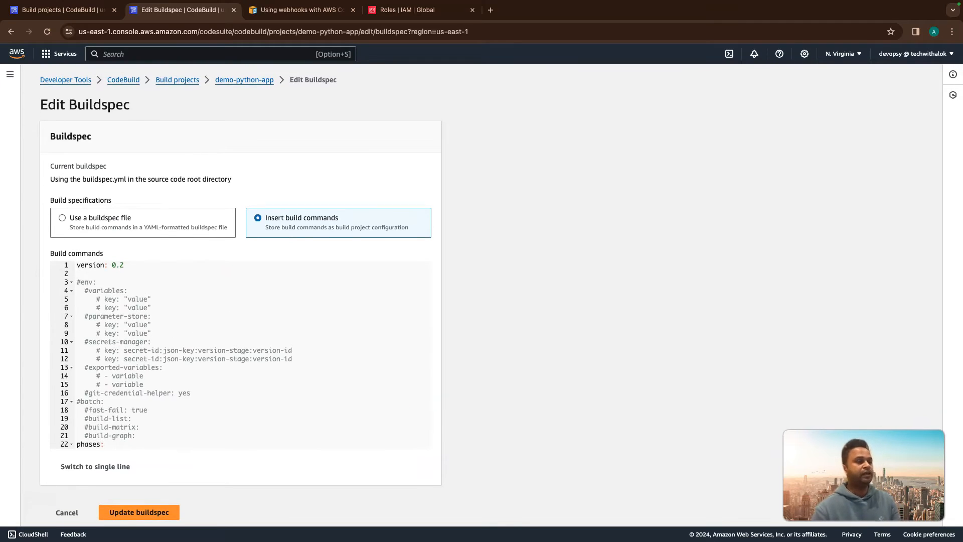
key("super+Tab")
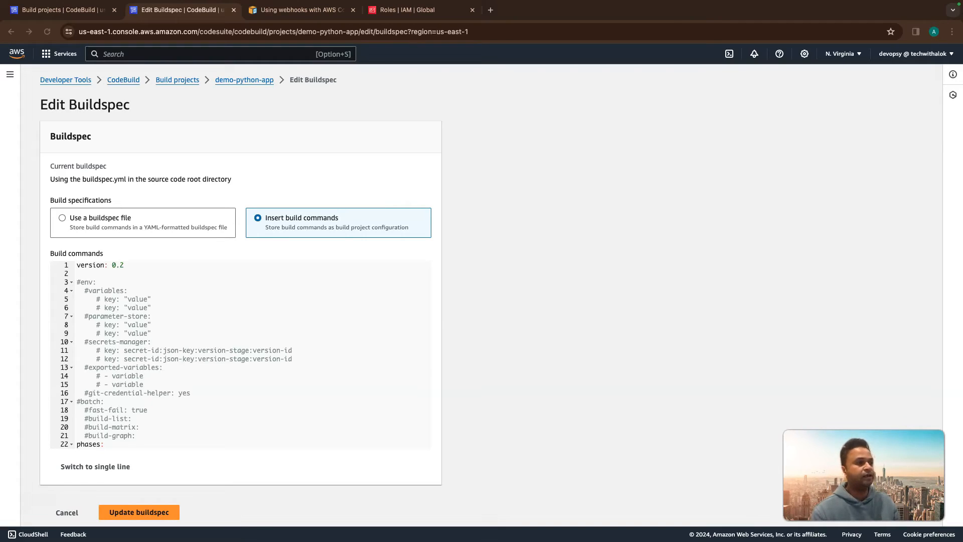
- Uncomment the install phase and its runtime-versions entry in the buildspec template
scroll(241, 355, "down", 5)
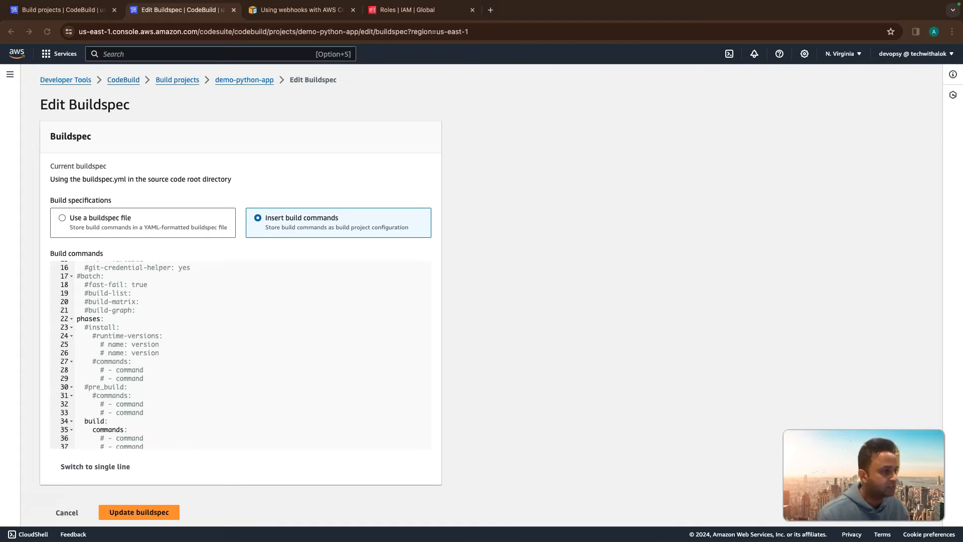
left_click(89, 327)
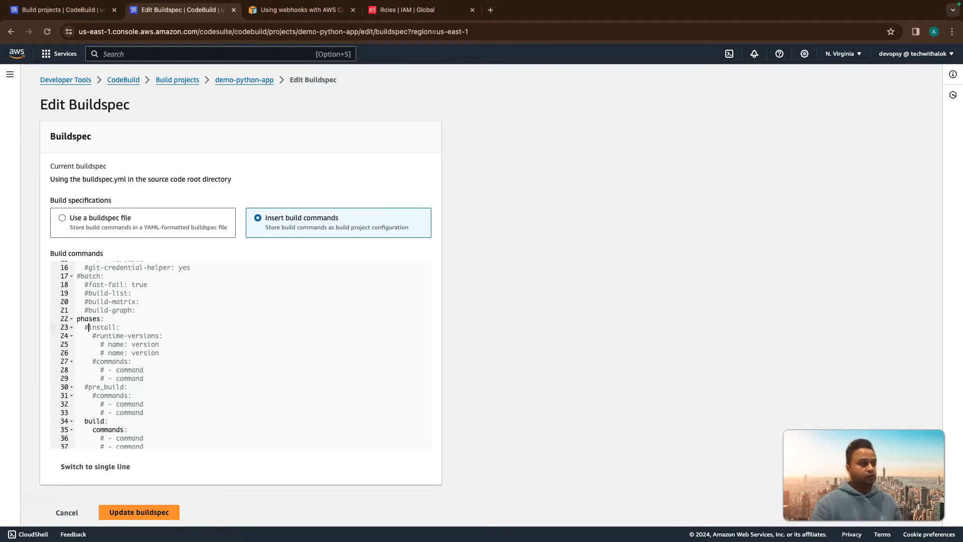
key("BackSpace")
left_click(92, 336)
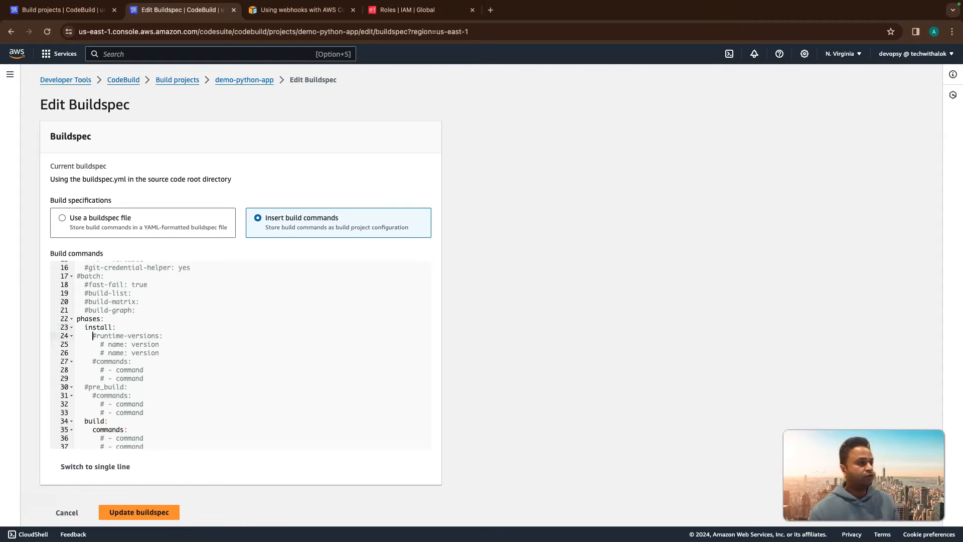
key("Delete")
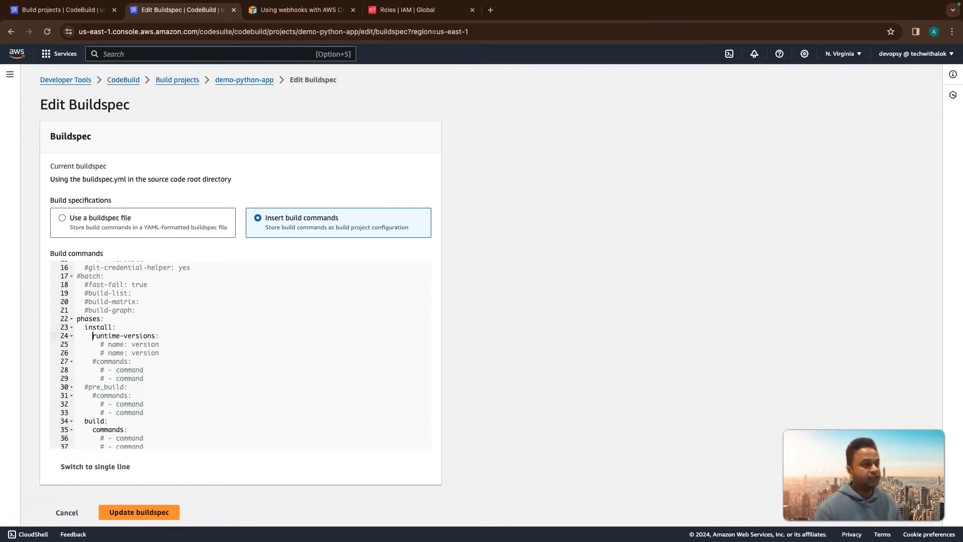
- Replace the first runtime-versions placeholder with an active entry reading python: 3.12
key("shift+Right")
key("shift+Right")
key("shift+Right")
key("shift+Right")
key("shift+Right")
key("shift+Right")
type("python")
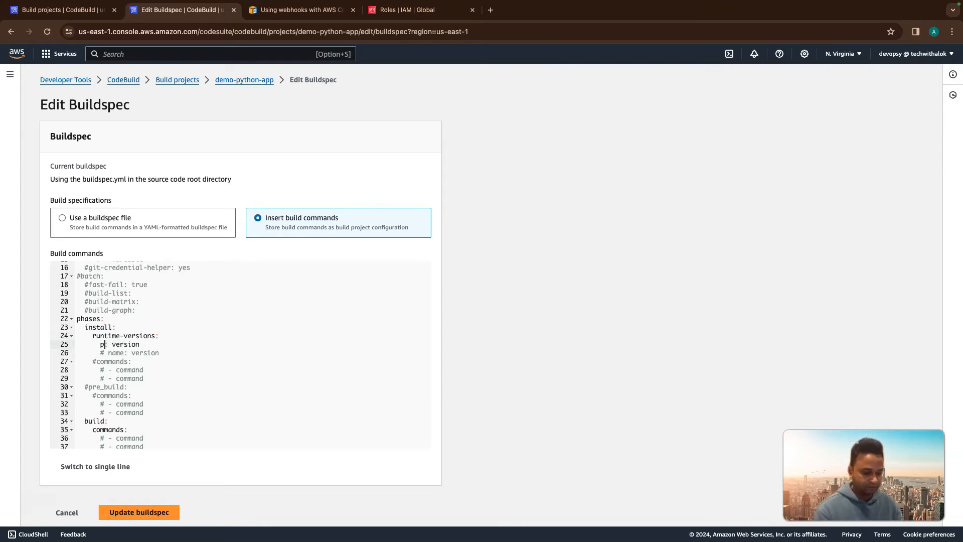
key("Right")
key("shift+Right")
key("shift+Right")
key("shift+Right")
key("shift+Right")
key("shift+Right")
key("shift+Right")
key("shift+Right")
type("3.12")
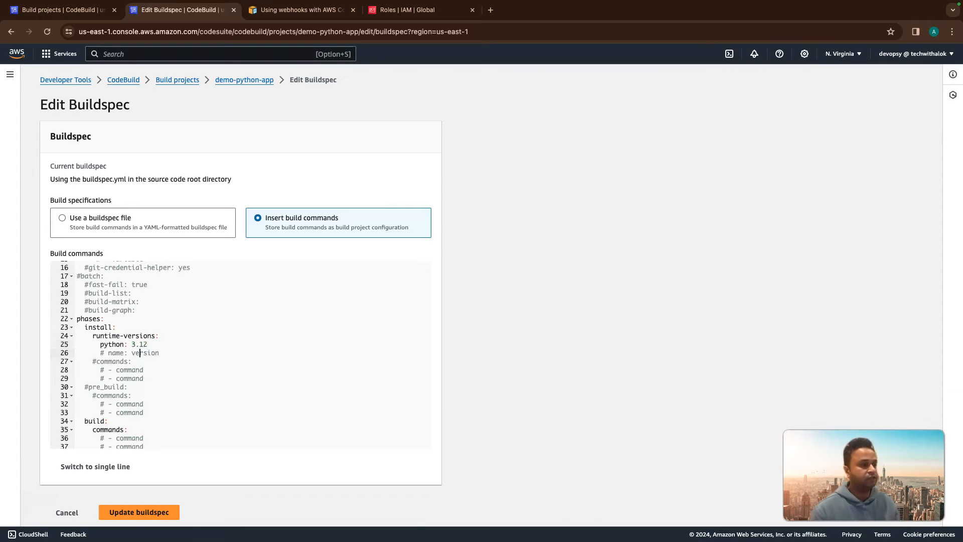
- Delete the spare runtime version placeholder and the commented commands block from the install phase
key("shift+End")
key("BackSpace")
key("BackSpace")
key("BackSpace")
key("BackSpace")
key("Home")
key("shift+Down")
key("shift+Down")
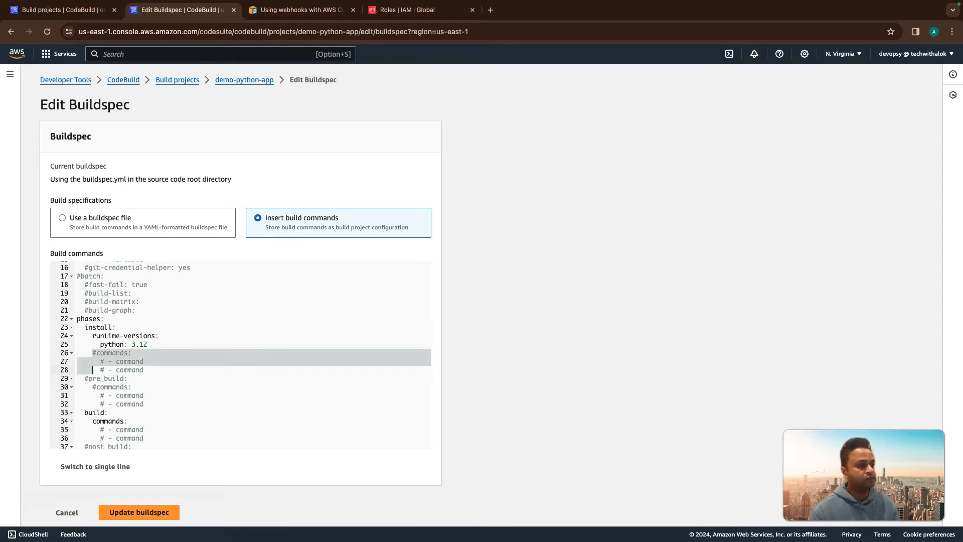
key("shift+End")
key("BackSpace")
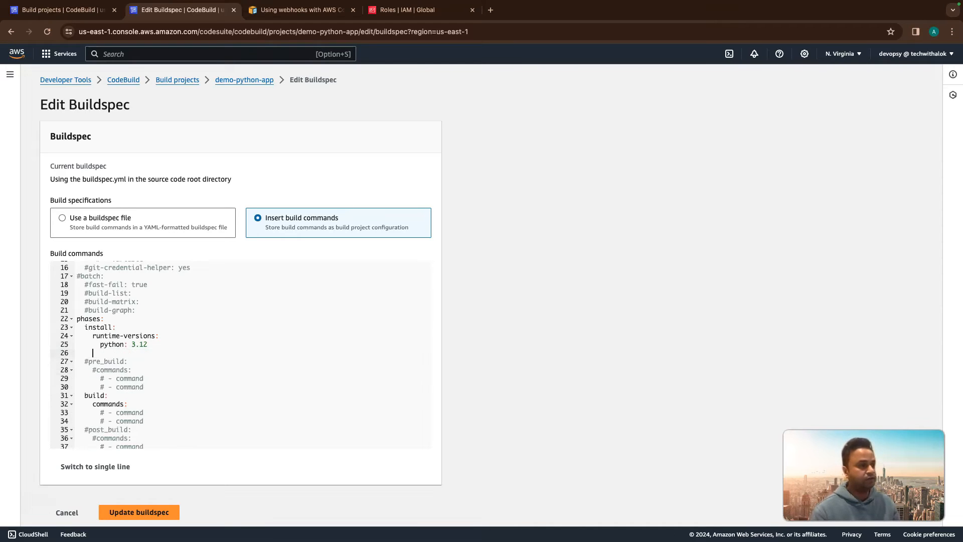
key("BackSpace")
- Uncomment the pre_build phase and its commands key
key("Down")
key("Home")
key("shift+Right")
key("BackSpace")
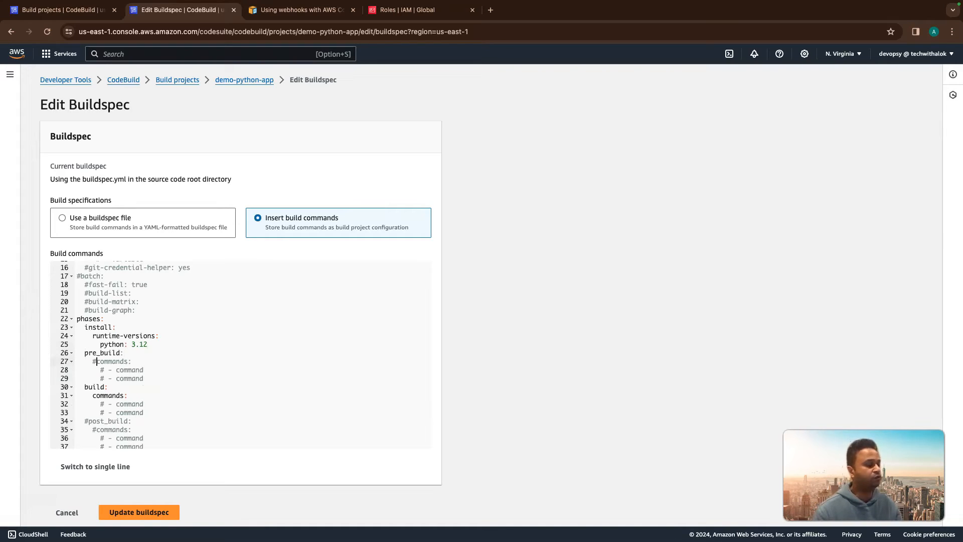
key("BackSpace")
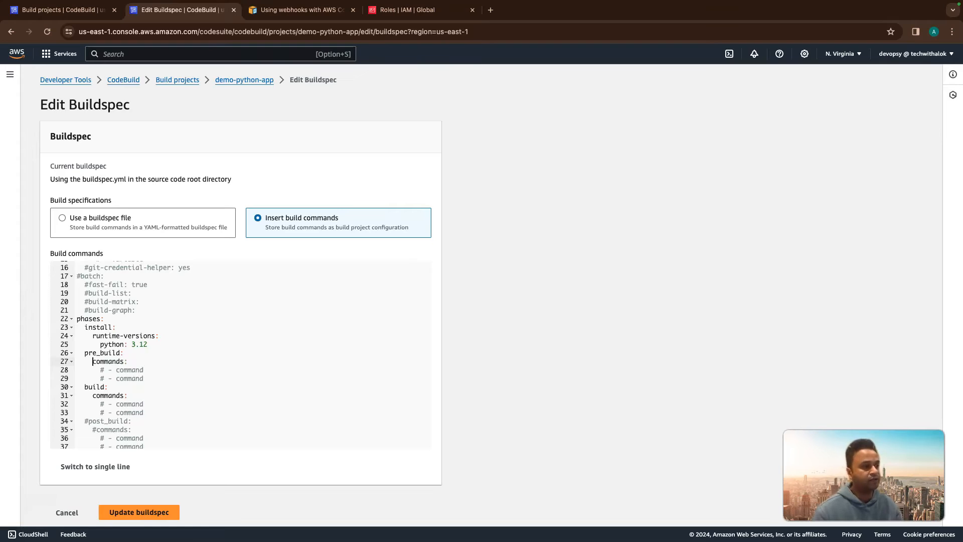
- Uncomment both placeholder command entries in the pre_build phase
key("Right")
key("Right")
key("Right")
key("BackSpace")
key("BackSpace")
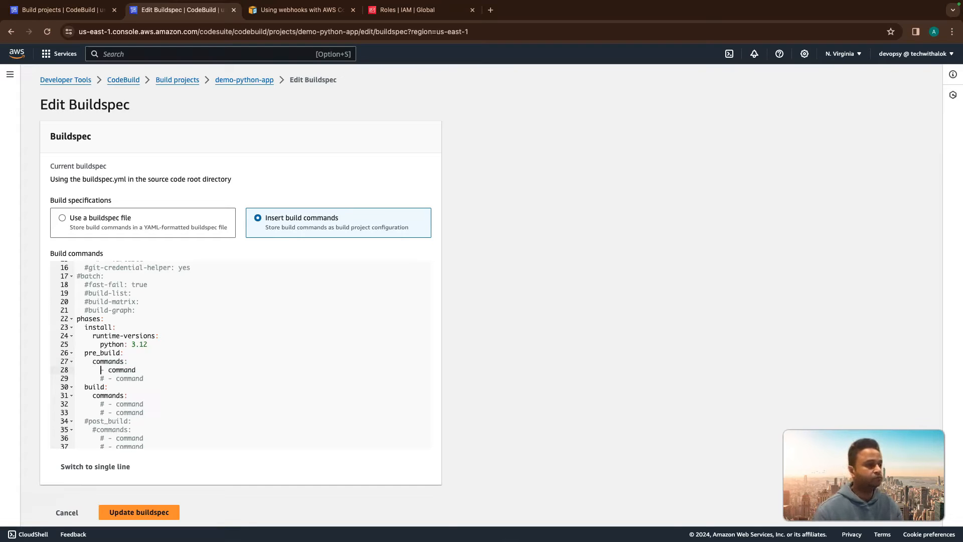
key("Down")
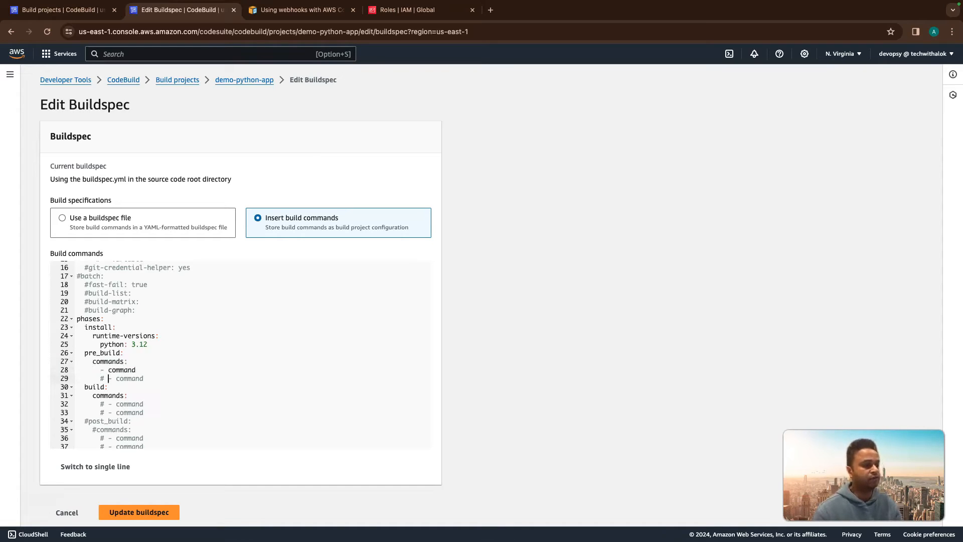
key("BackSpace")
key("BackSpace")
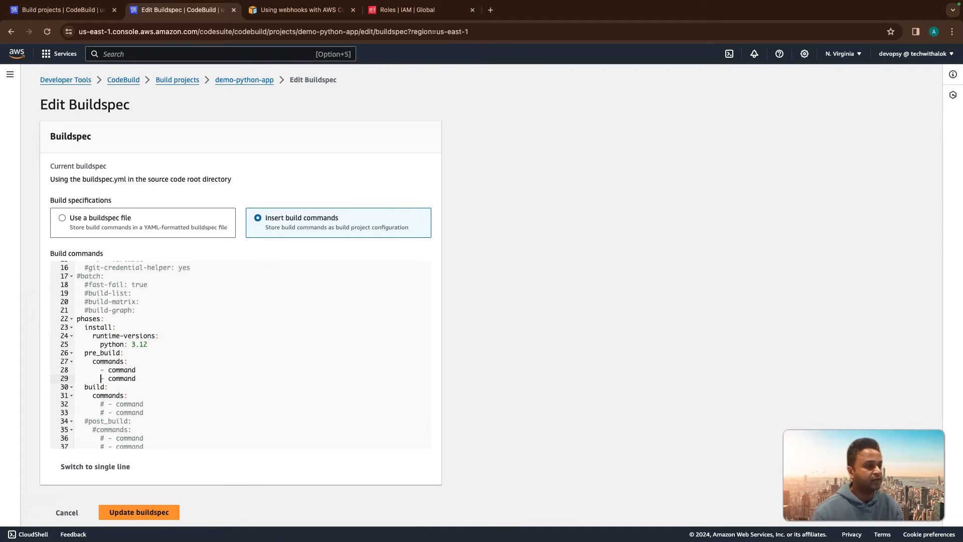
- Replace the first pre_build command placeholder with echo "Installing python dependencies"
key("shift+Right")
key("shift+Right")
key("shift+Right")
key("shift+Right")
key("shift+Right")
key("shift+Right")
key("shift+Right")
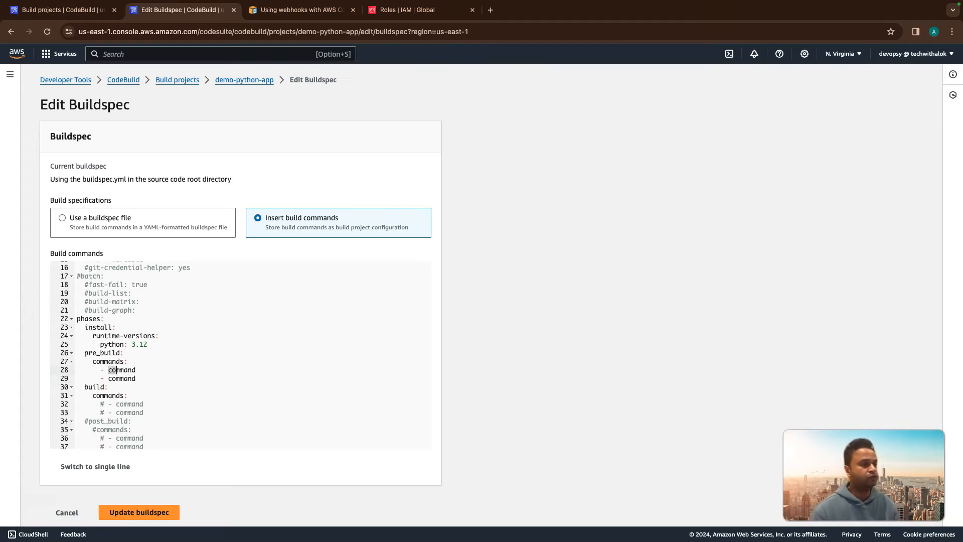
type("echo \"Installing python dependencie\"")
type("s")
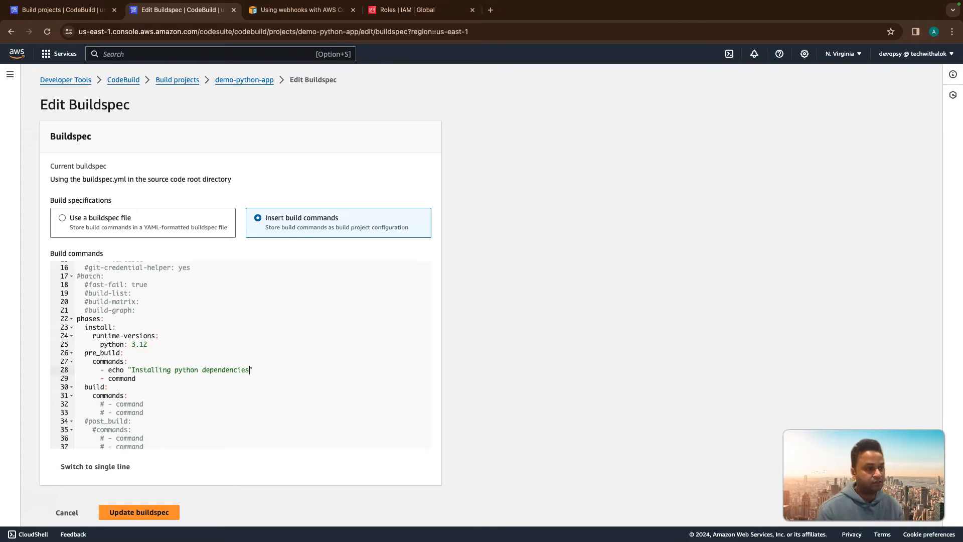
- Replace the second pre_build command placeholder with pip install -r requirements.txt
key("Down")
key("alt+shift+Left")
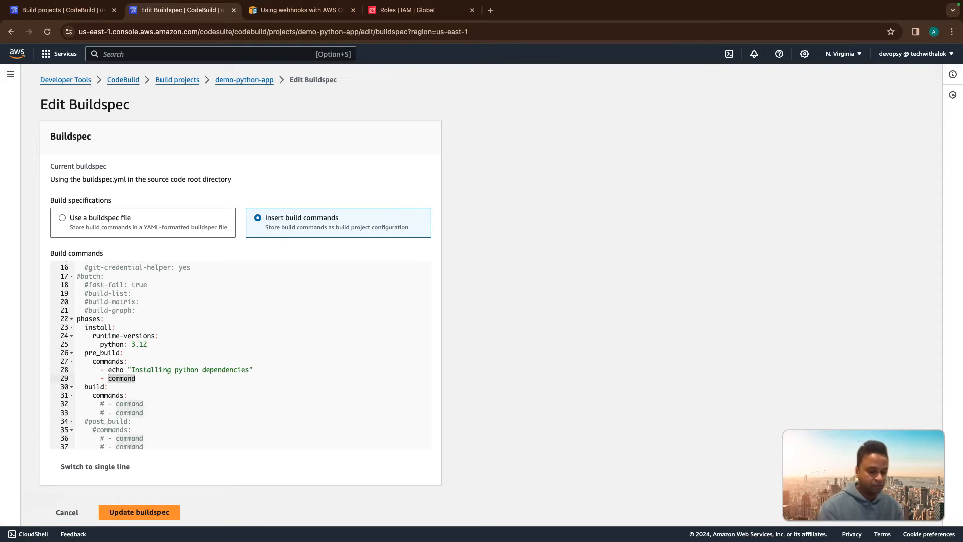
type("pip inst")
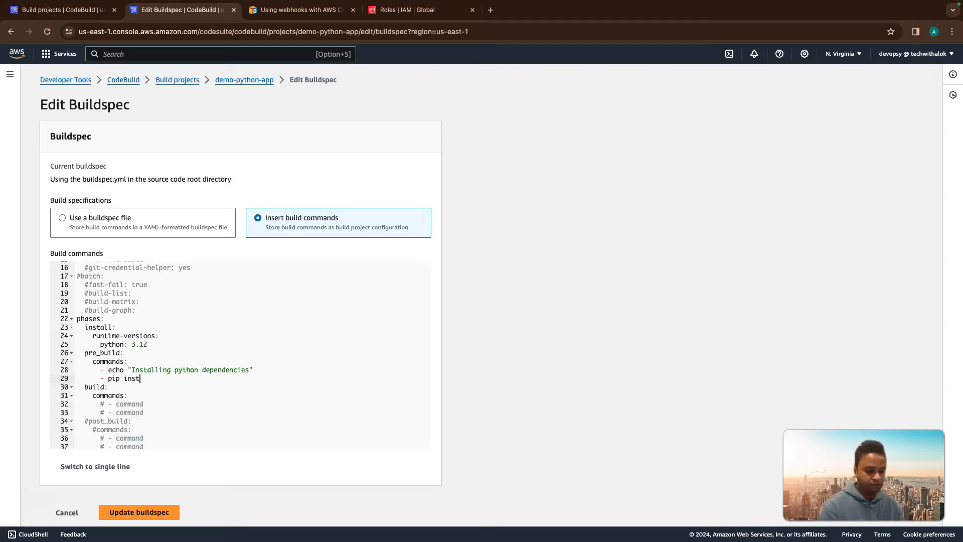
type("all re")
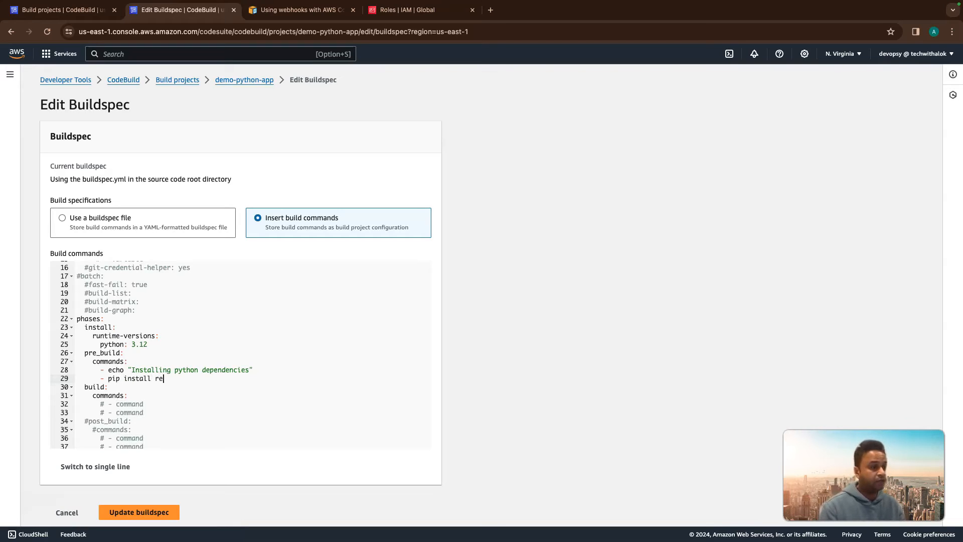
type("quirem")
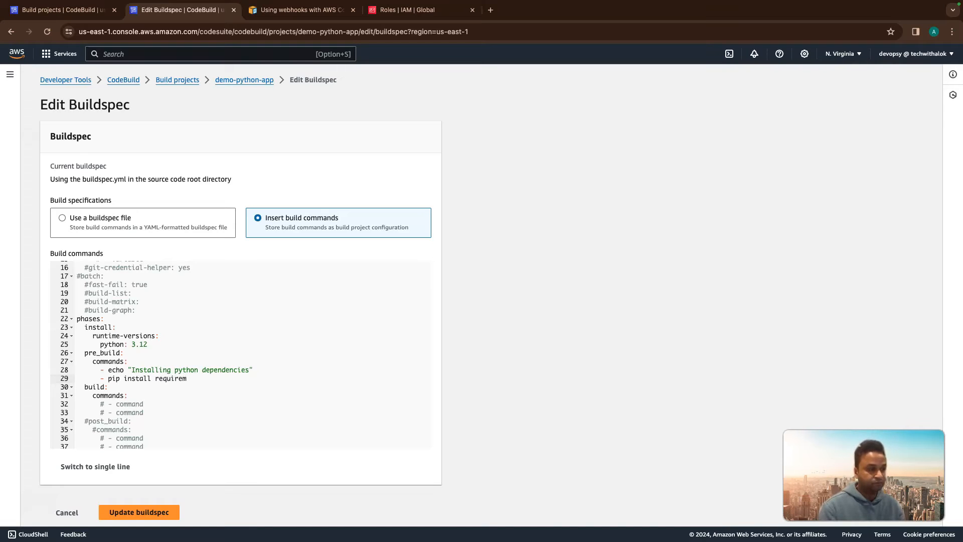
key("BackSpace")
type("ment")
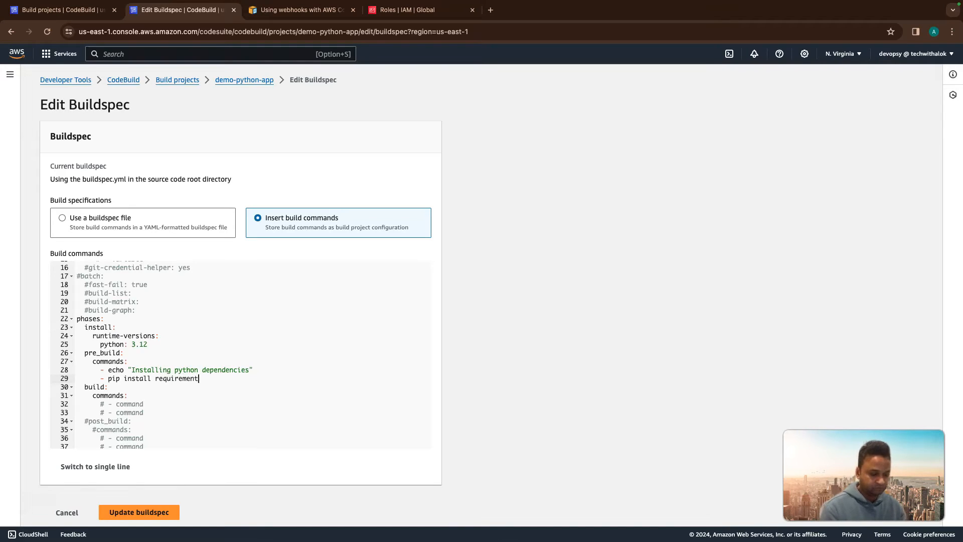
type("s.txt")
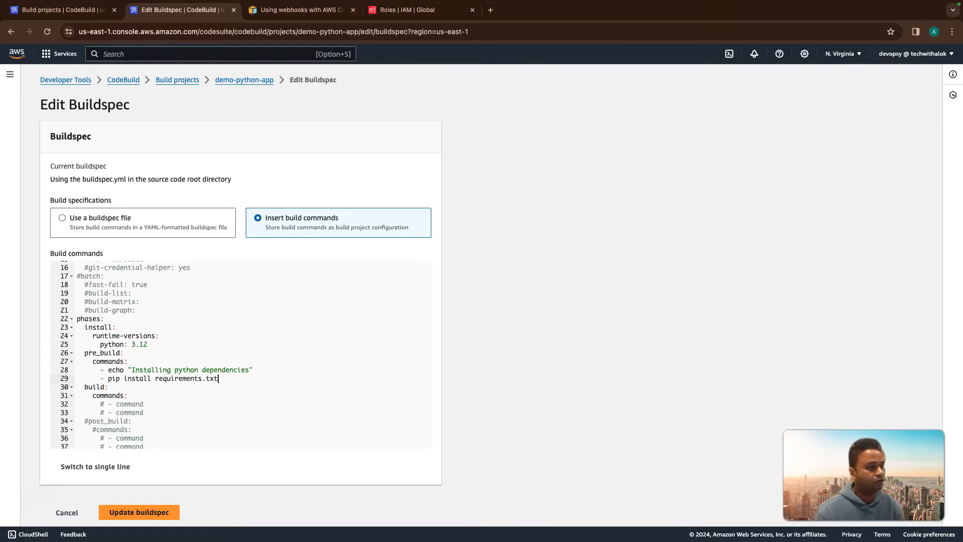
left_click(152, 379)
type("-r")
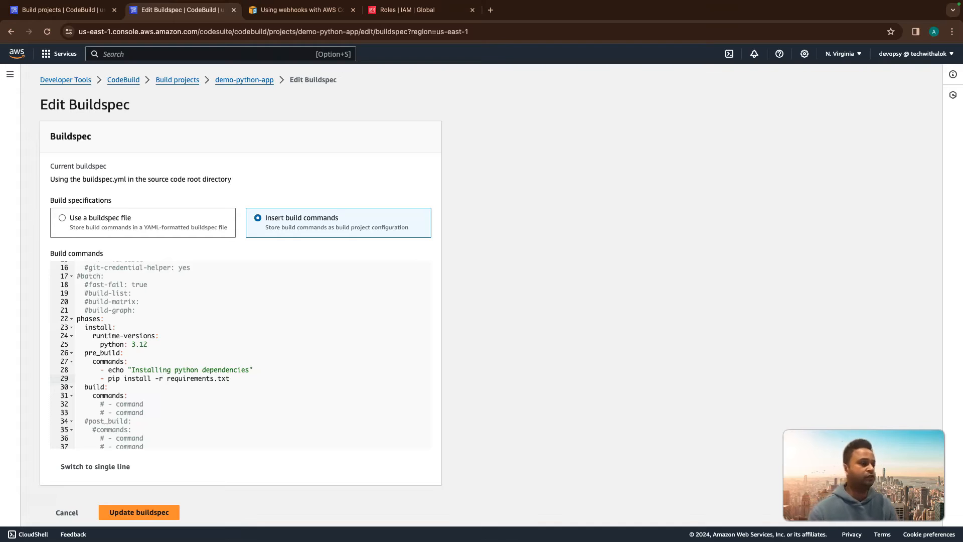
- Uncomment the first placeholder command entry in the build phase
triple_click(112, 345)
scroll(151, 345, "down", 2)
double_click(180, 334)
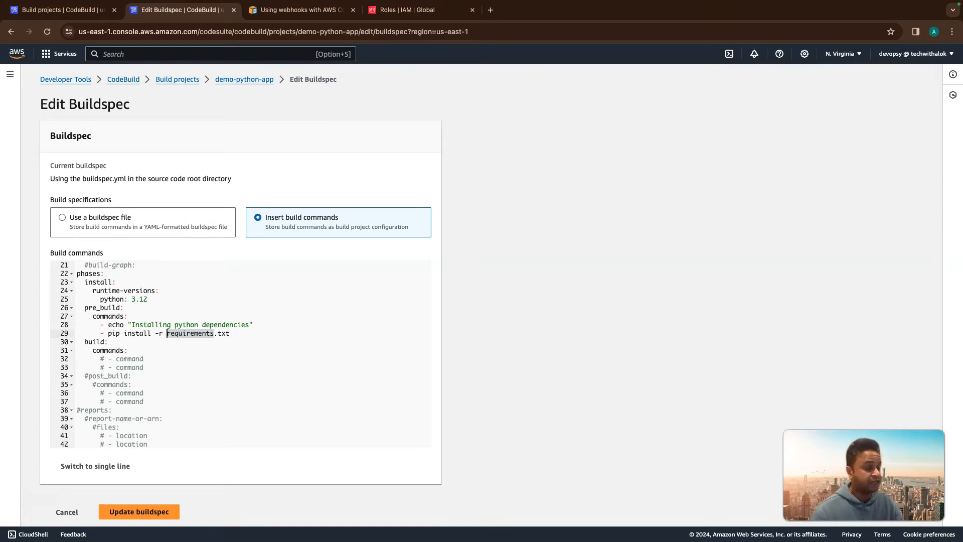
left_click(116, 358)
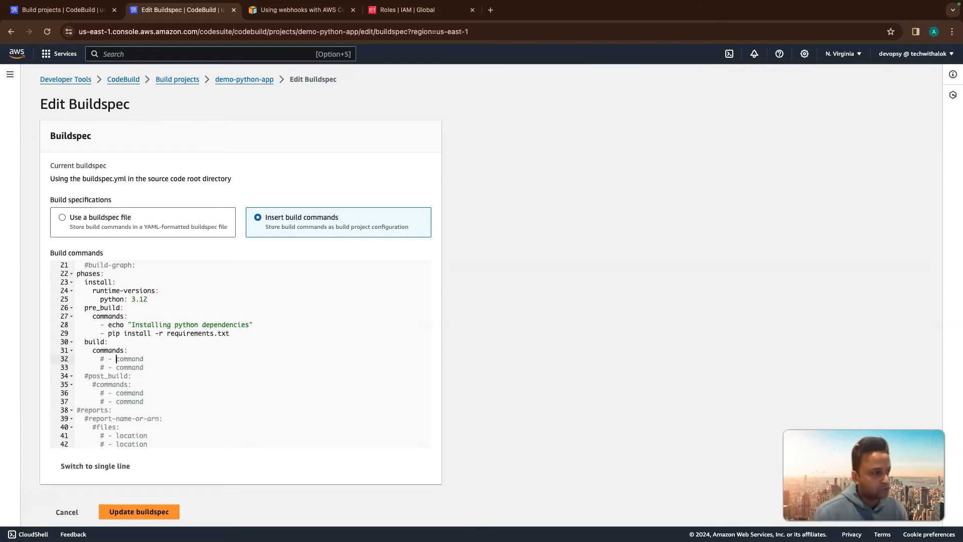
key("Left")
key("BackSpace")
key("BackSpace")
- Replace the first build command placeholder with docker login
key("Right")
key("Right")
key("shift+Right")
key("shift+Right")
key("shift+Right")
key("shift+Right")
key("shift+Right")
key("shift+Right")
key("shift+Right")
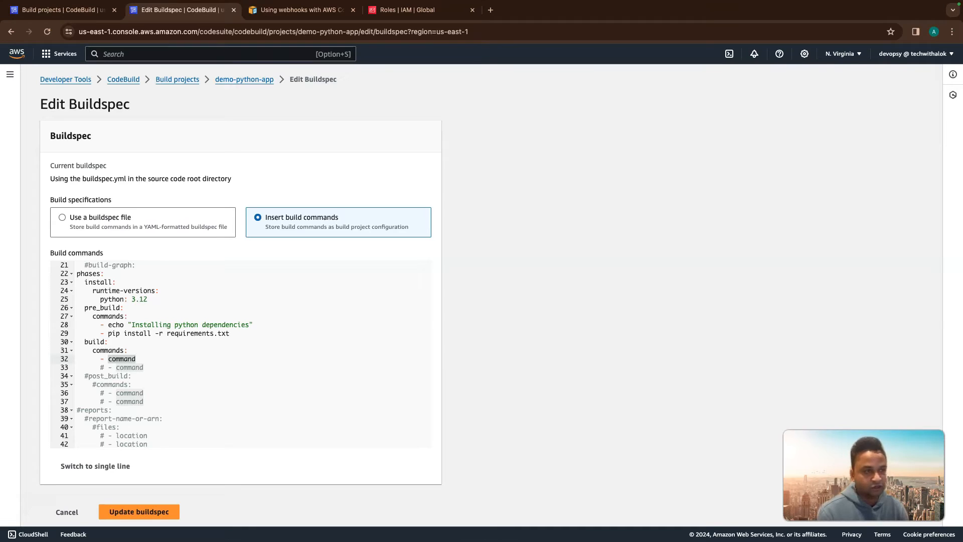
type("docke")
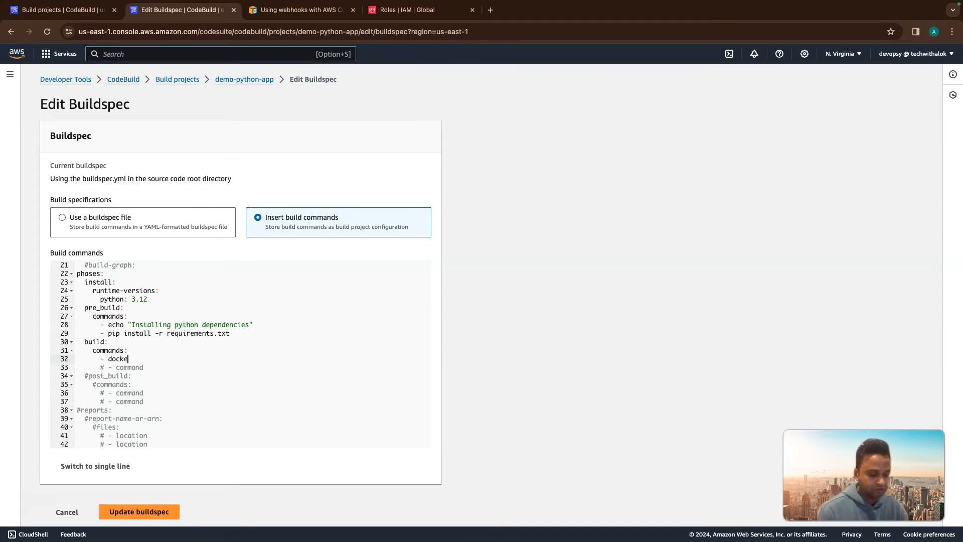
type("r login")
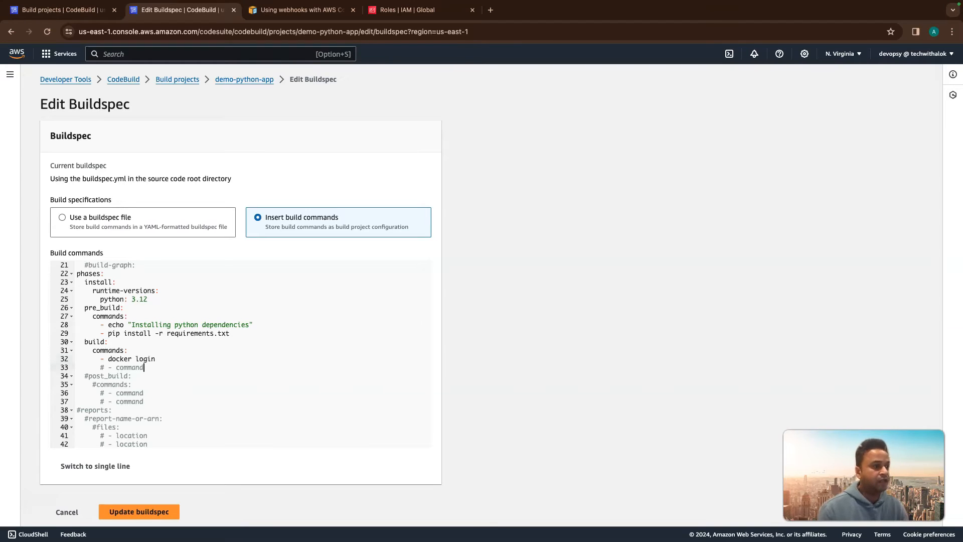
- Uncomment the second placeholder entry in the build phase and replace its text with docker build
key("BackSpace")
key("BackSpace")
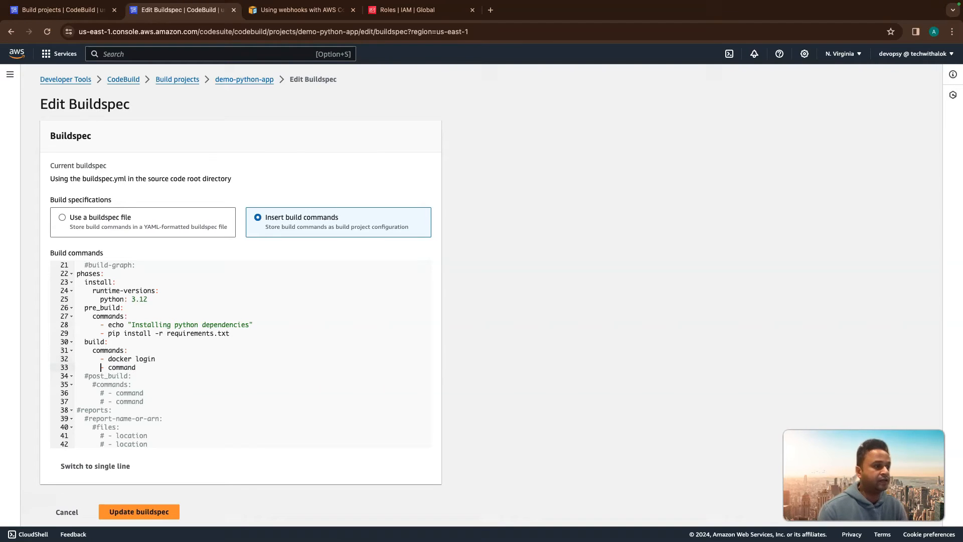
left_click_drag(108, 367, 136, 367)
type("doxker")
key("BackSpace")
key("BackSpace")
key("BackSpace")
key("BackSpace")
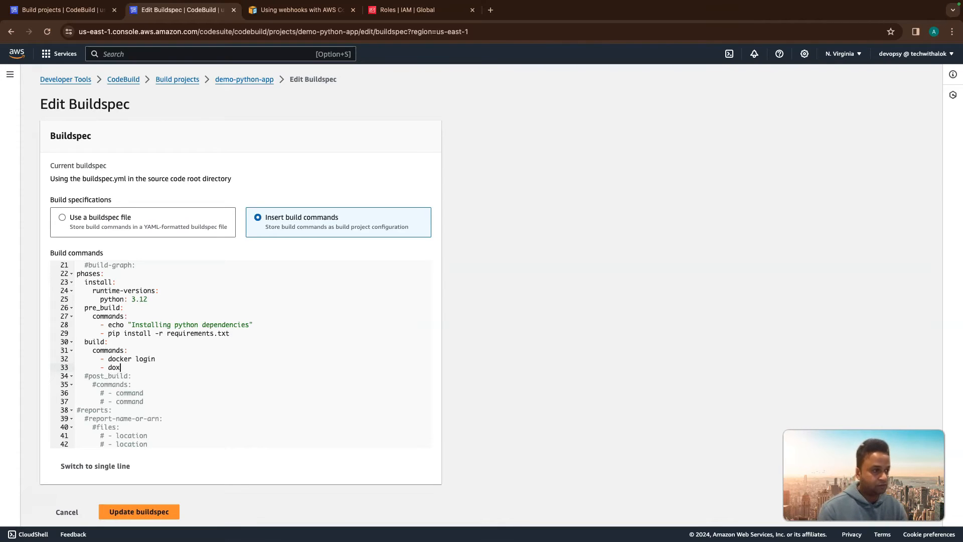
type("cker buils")
key("BackSpace")
type("d")
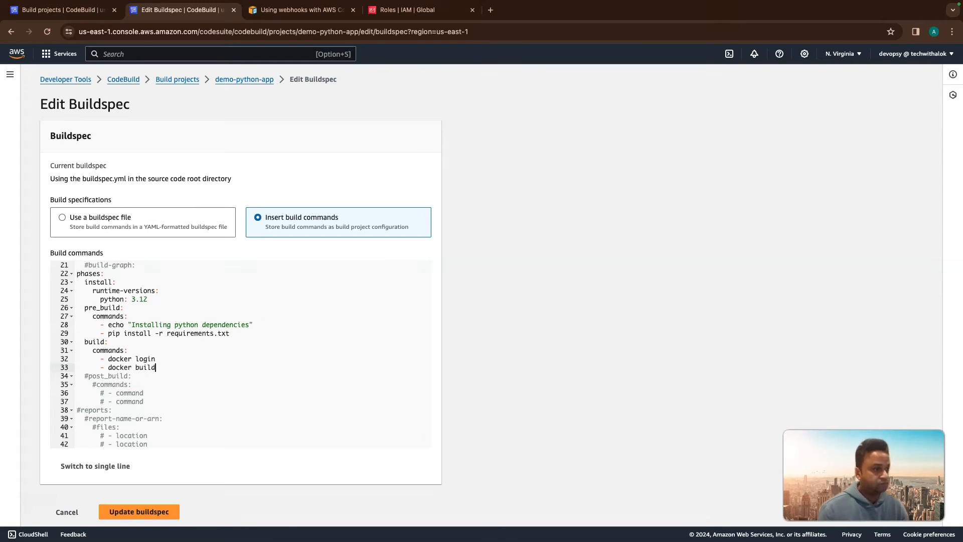
- Add a third command entry, docker push, below docker build in the build phase
key("Return")
type("- doxker")
key("BackSpace")
key("BackSpace")
key("BackSpace")
key("BackSpace")
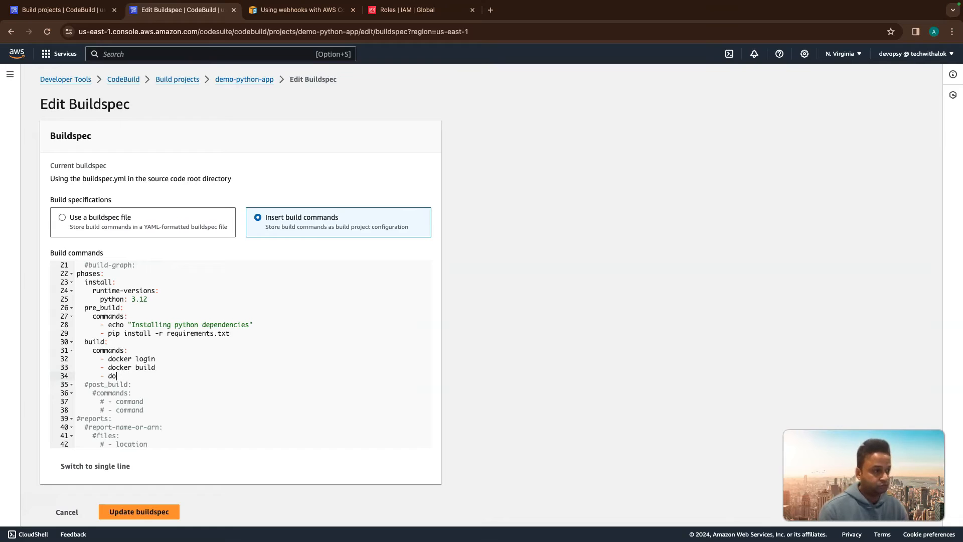
type("cker")
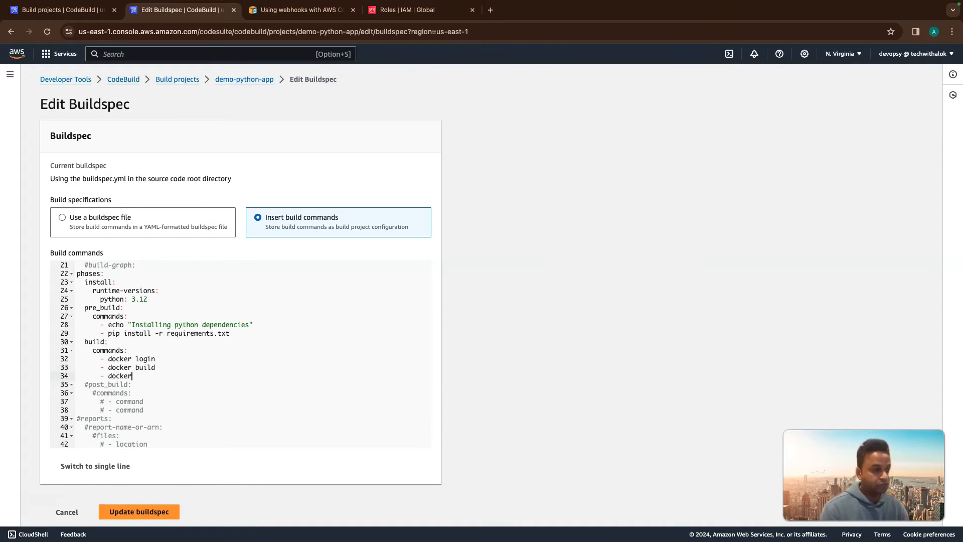
type(" push")
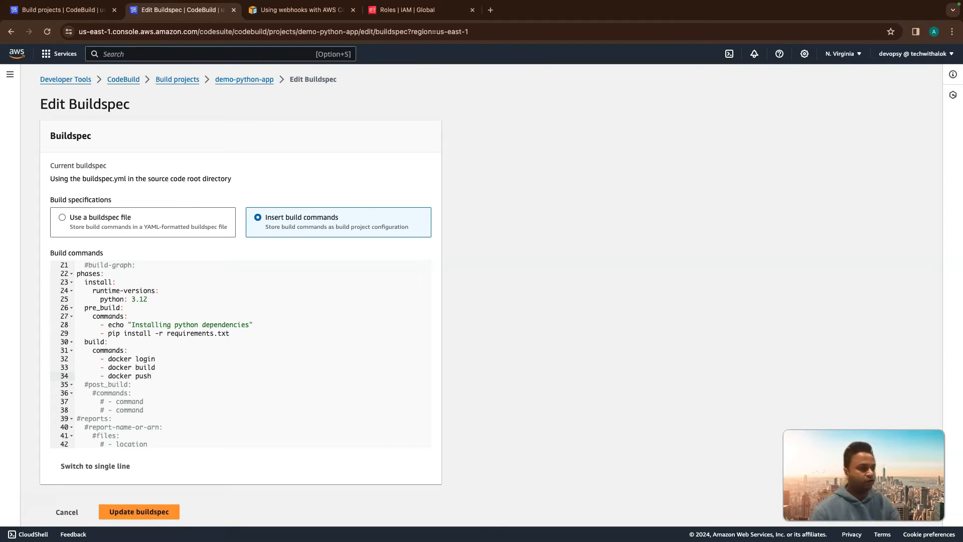
- Replace the first build command with echo "$DOCKER_REGISTRY_PASSWORD" | docker login -u "$DOCKER_REGISTRY_USERNAME" --password-stdin "$DOCKER_REGISTRY_URL"
double_click(146, 360)
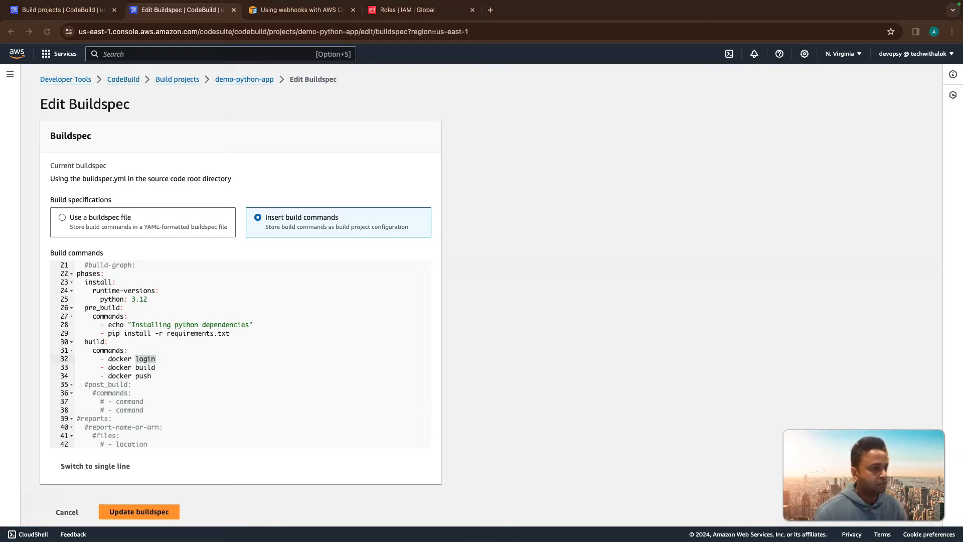
left_click(128, 351)
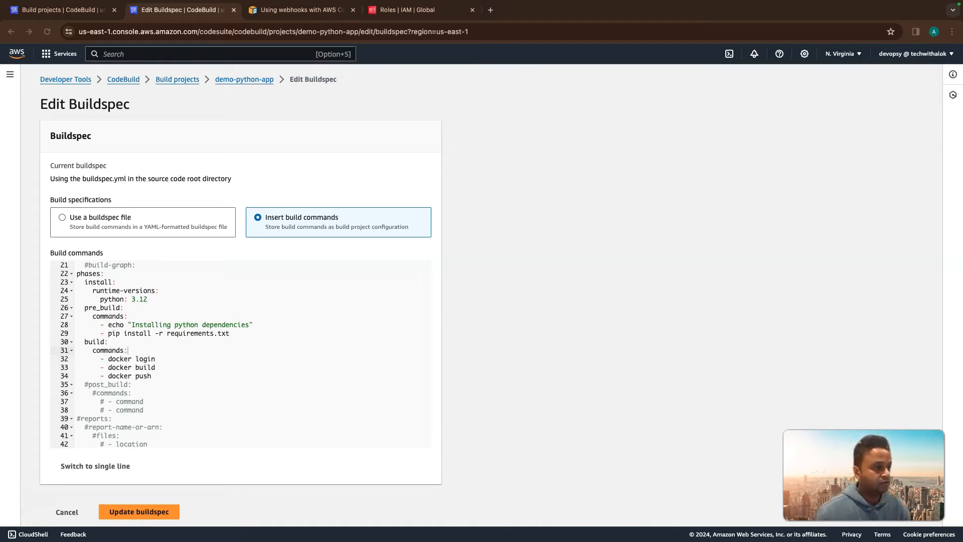
left_click_drag(108, 359, 156, 360)
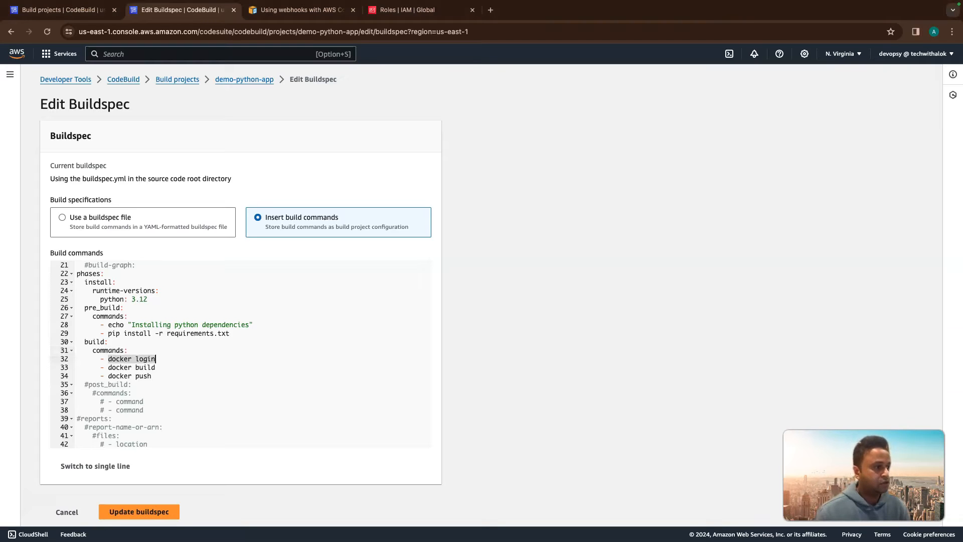
key("ctrl+v")
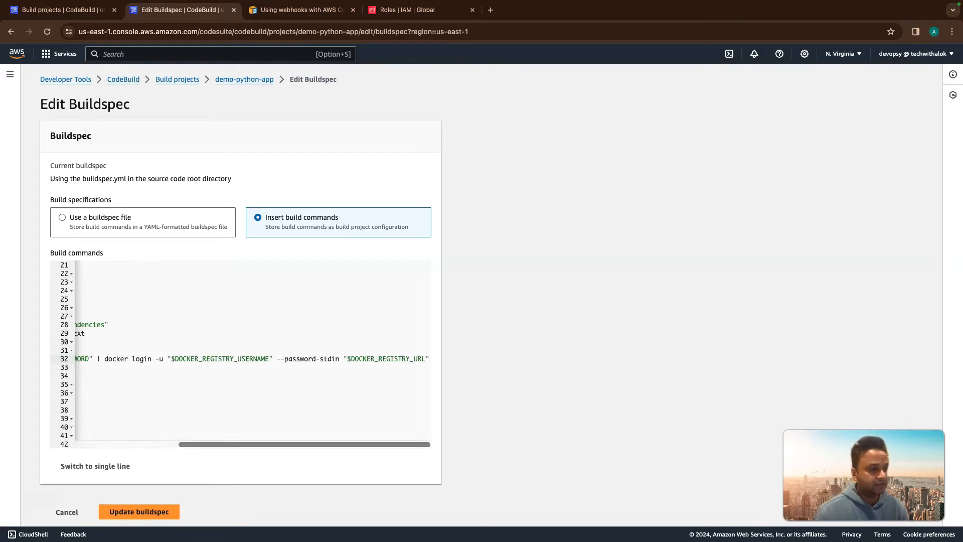
- Review the full registry login command in the build phase, including its username, password-stdin and URL arguments
scroll(241, 354, "left", 5)
scroll(241, 354, "down", 1)
scroll(241, 354, "right", 1)
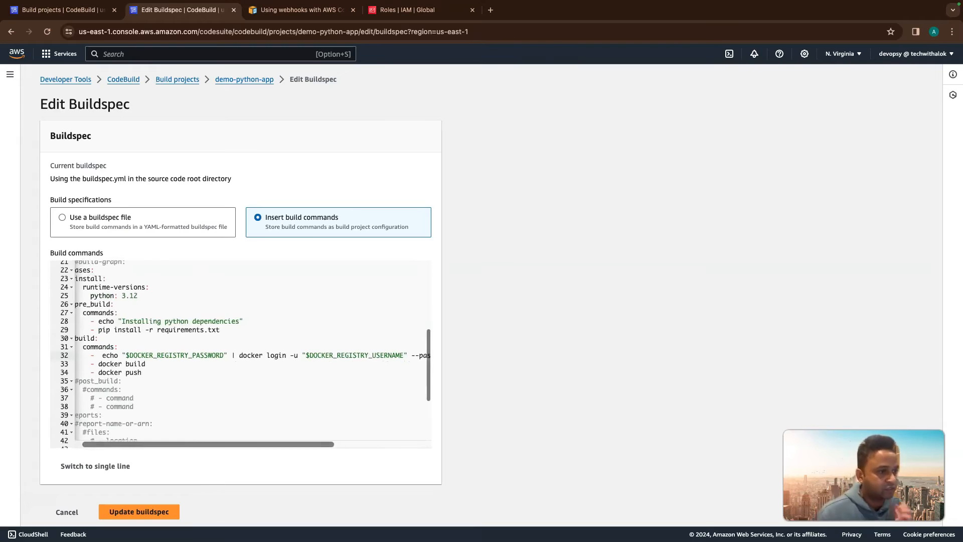
scroll(241, 354, "left", 1)
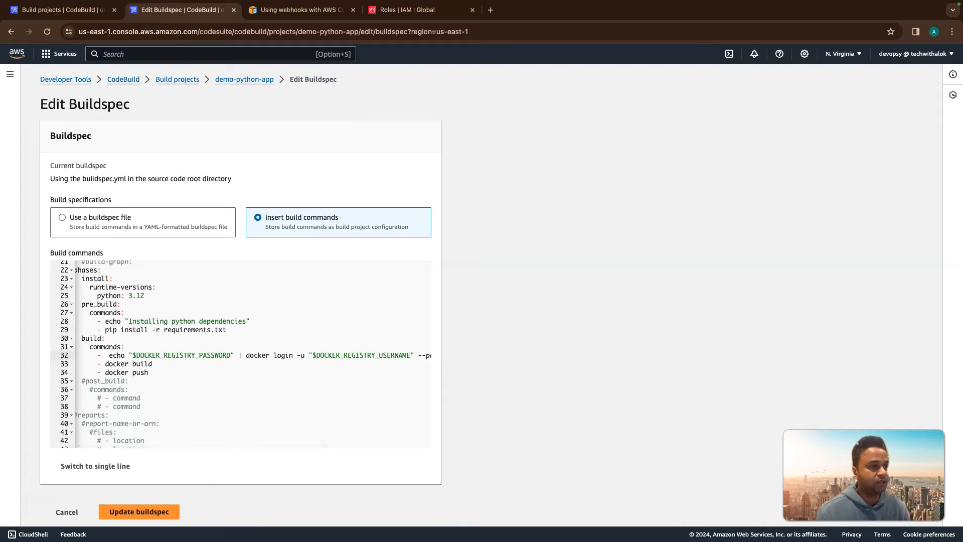
scroll(241, 354, "right", 5)
scroll(241, 354, "right", 3)
scroll(240, 354, "left", 10)
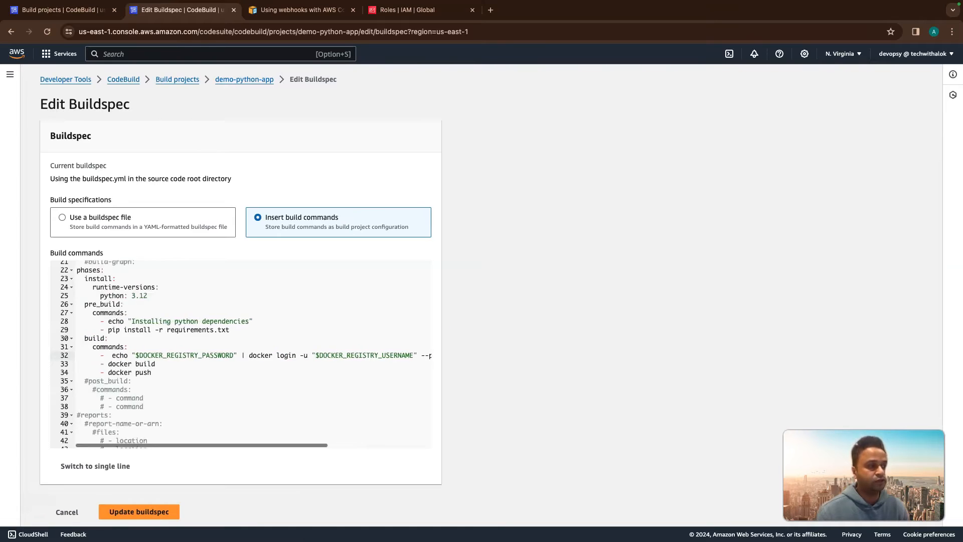
scroll(253, 354, "right", 3)
scroll(253, 354, "right", 2)
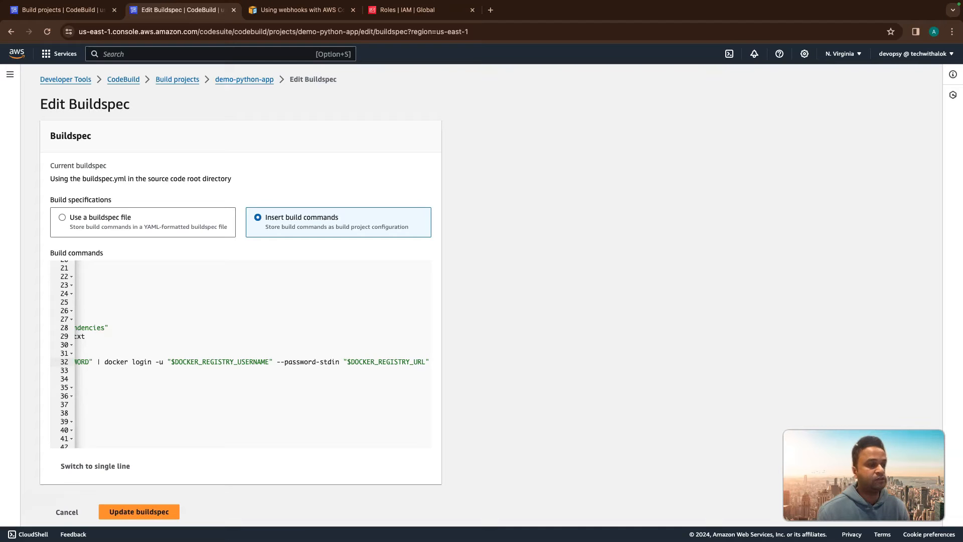
scroll(254, 353, "left", 2)
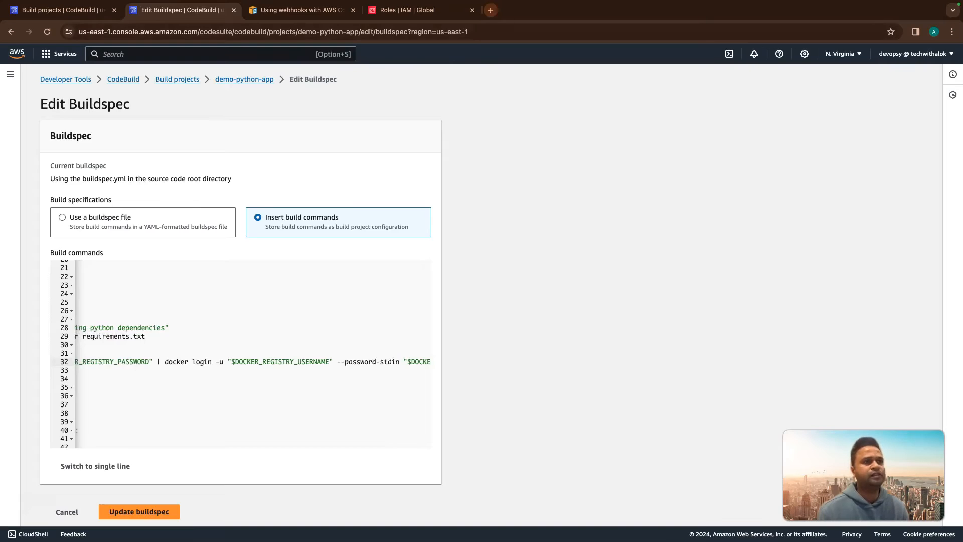
- Search the web for docker login in a new tab and open the Docker Docs reference page
left_click(491, 9)
type("doxker login")
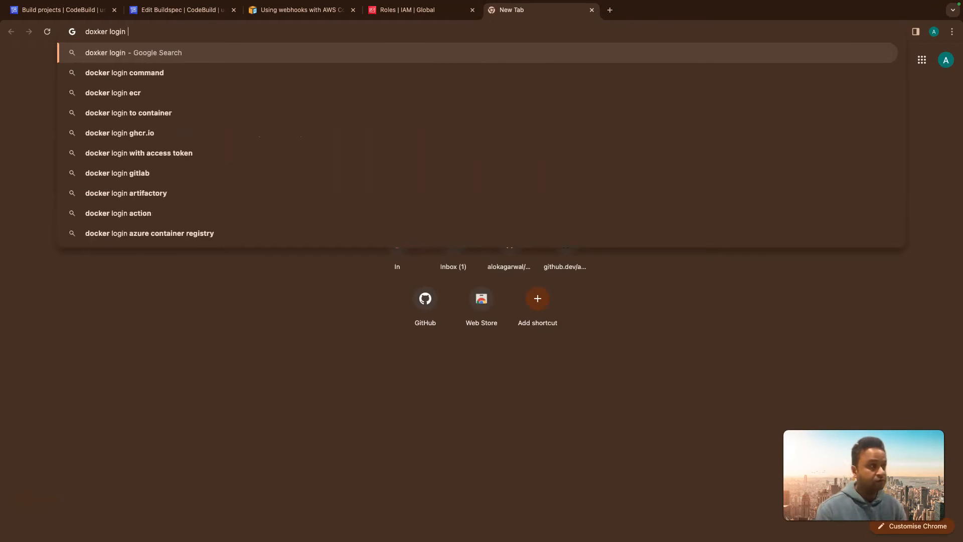
key("Return")
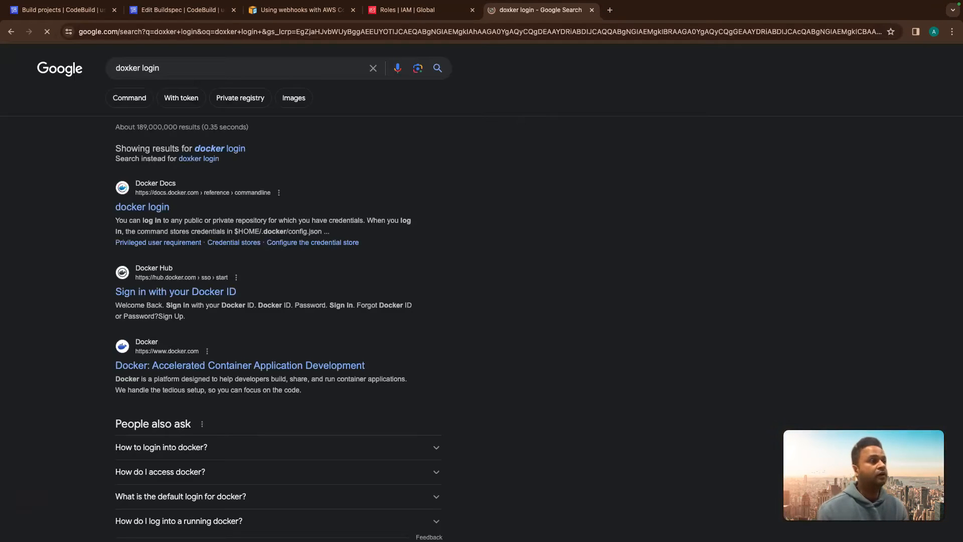
left_click(142, 208)
- Read through the docker login reference, covering password input by STDIN, credential stores and credential helpers
scroll(420, 235, "down", 6)
scroll(420, 235, "down", 8)
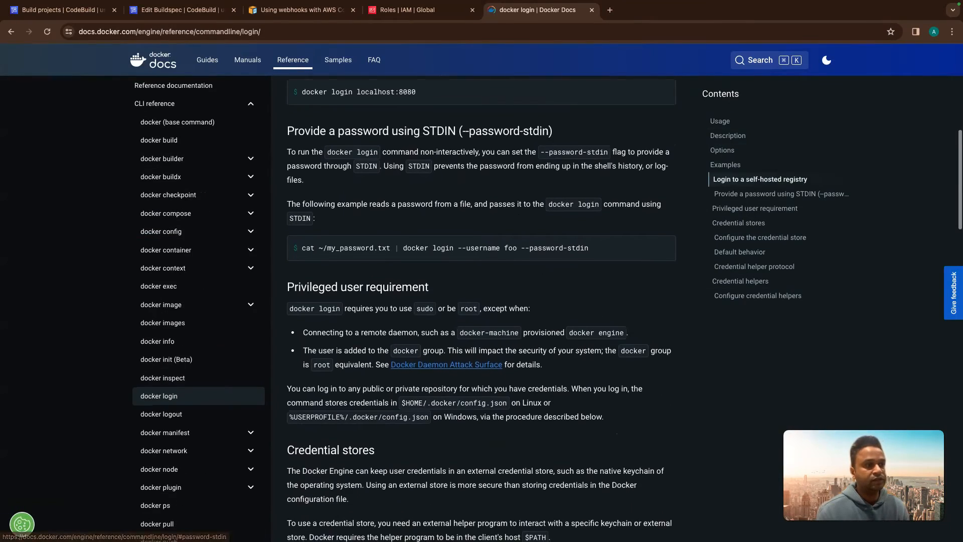
scroll(419, 235, "down", 10)
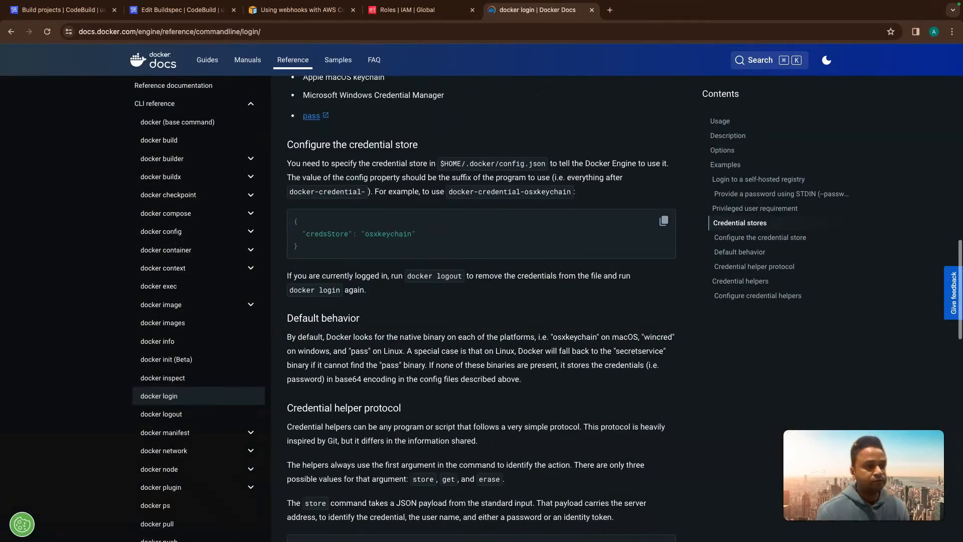
scroll(419, 235, "down", 14)
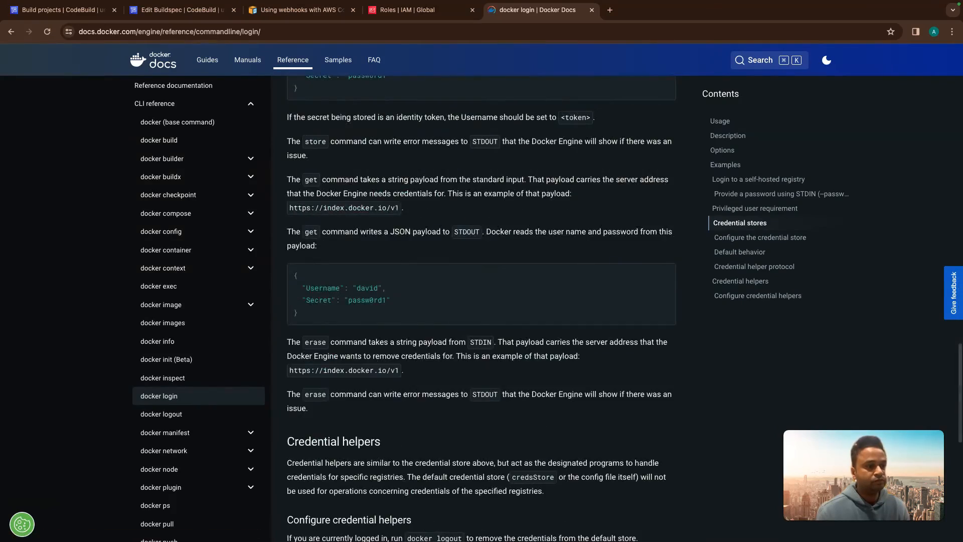
scroll(420, 236, "up", 2)
scroll(326, 351, "up", 13)
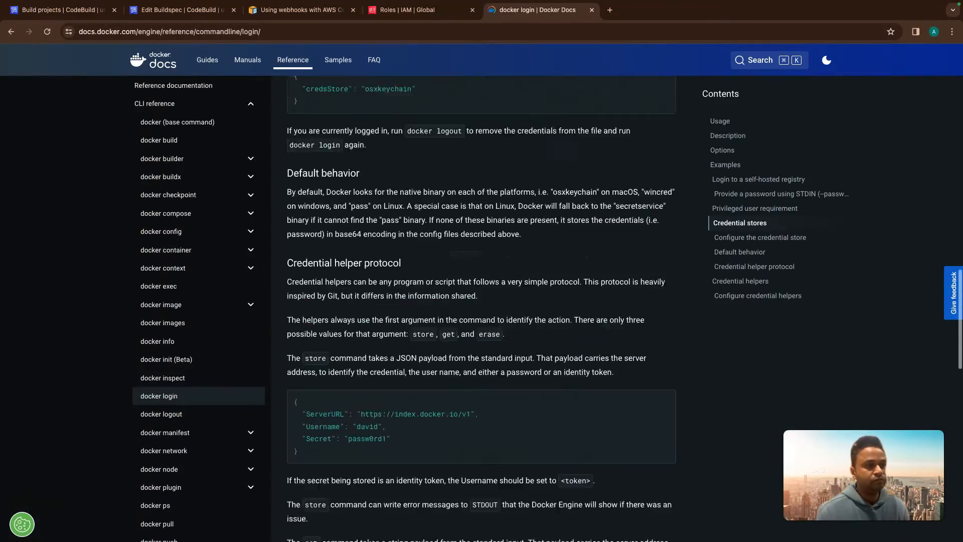
scroll(326, 351, "up", 10)
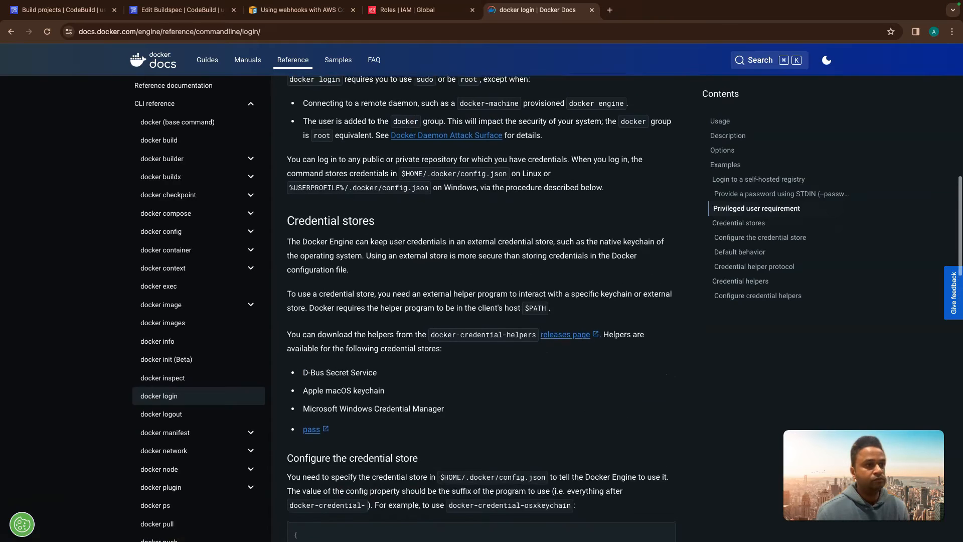
scroll(420, 301, "up", 2)
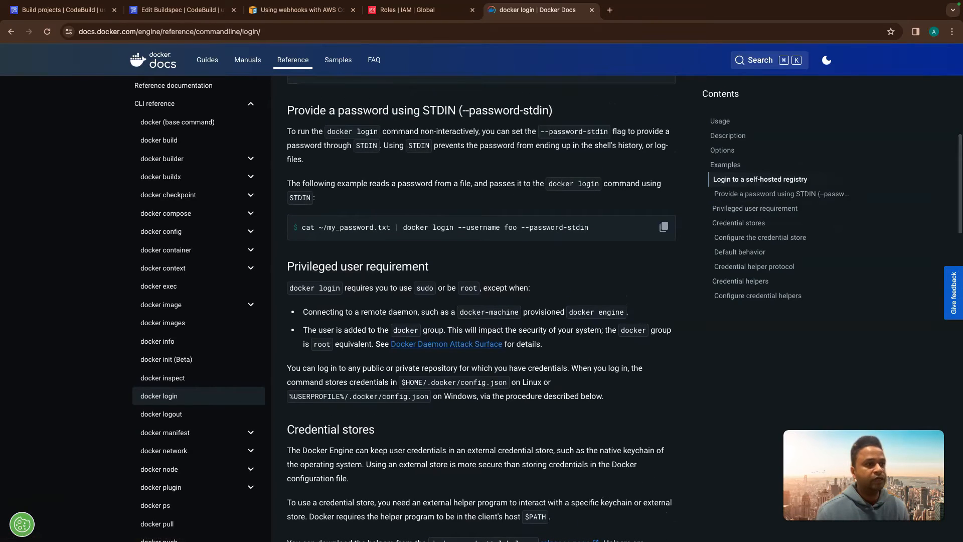
- Close the Docker Docs page and remove the extra space before echo in the buildspec's registry login command
left_click_drag(589, 227, 400, 227)
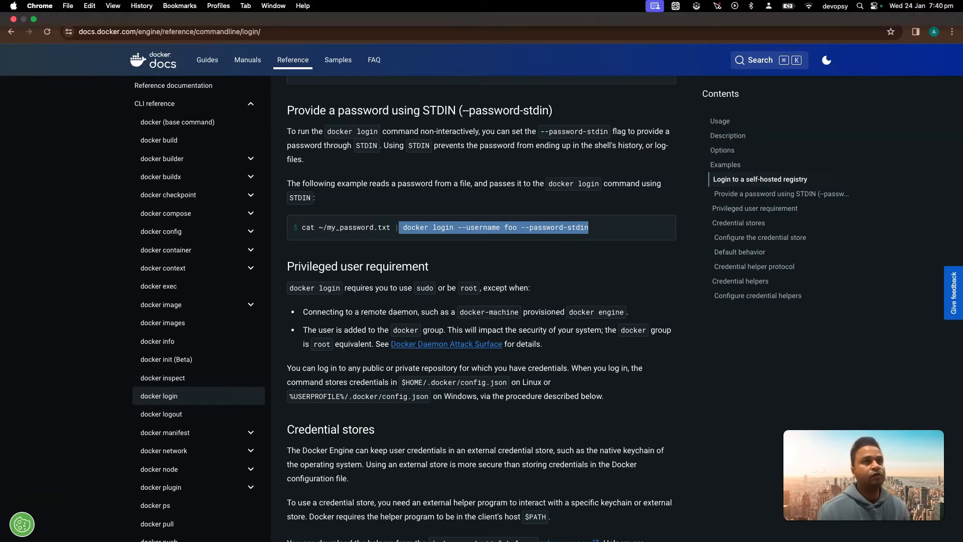
left_click(591, 10)
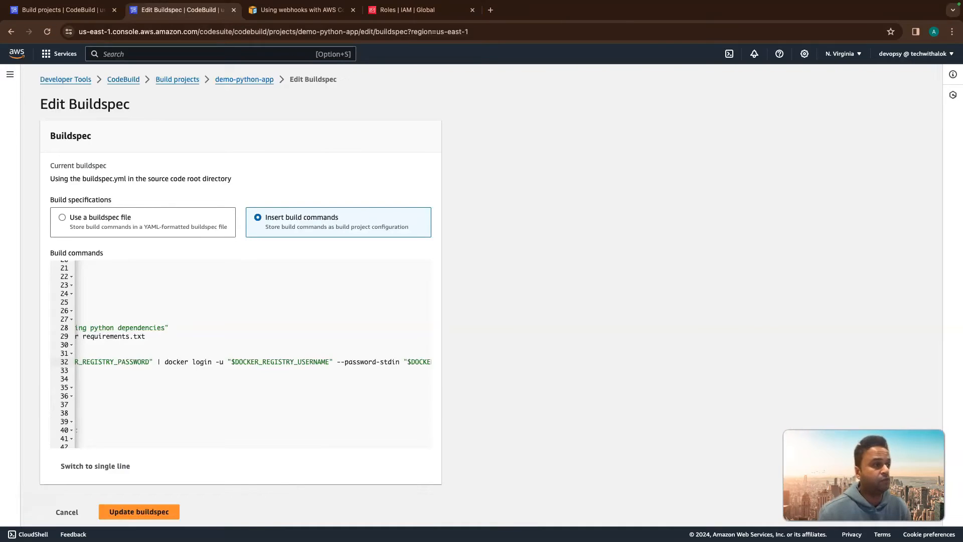
scroll(241, 354, "left", 2)
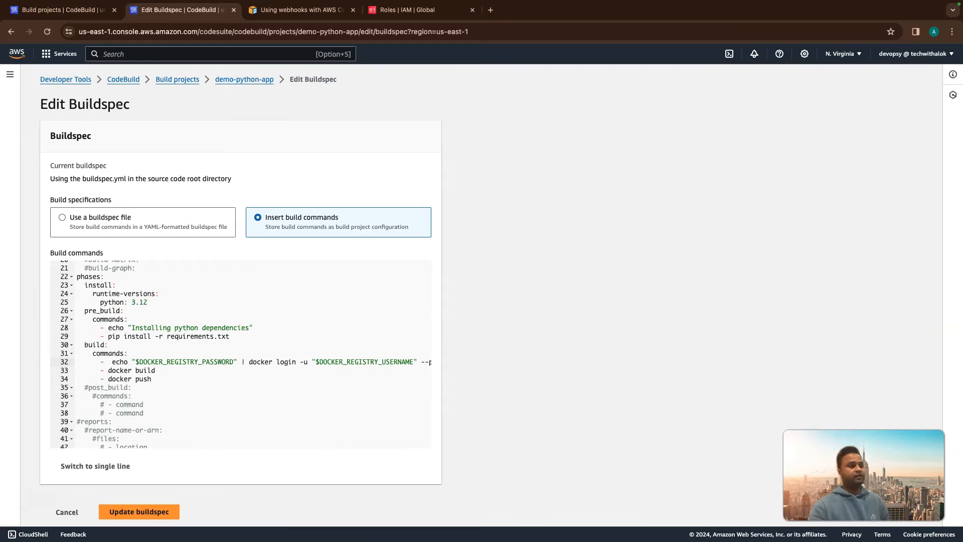
key("BackSpace")
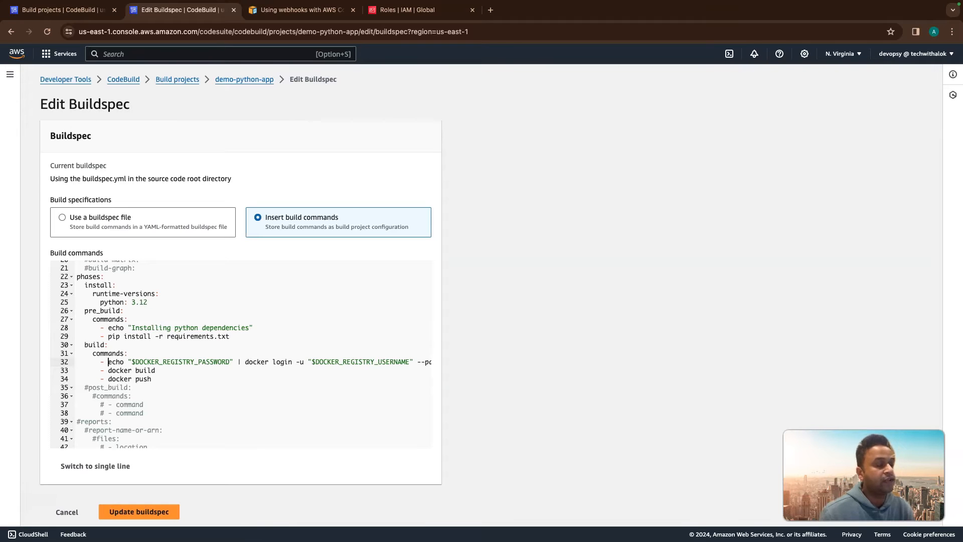
scroll(241, 353, "down", 1)
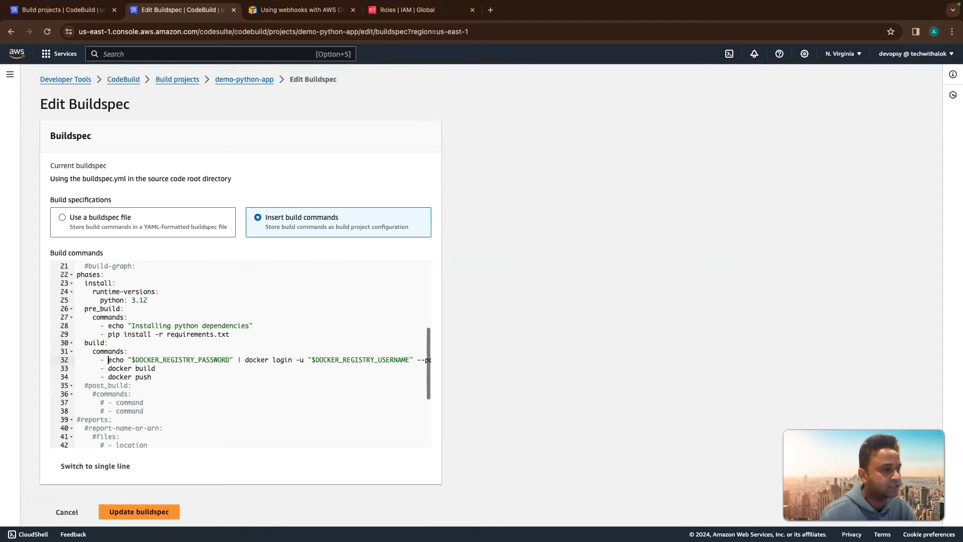
scroll(241, 353, "right", 2)
scroll(241, 353, "left", 2)
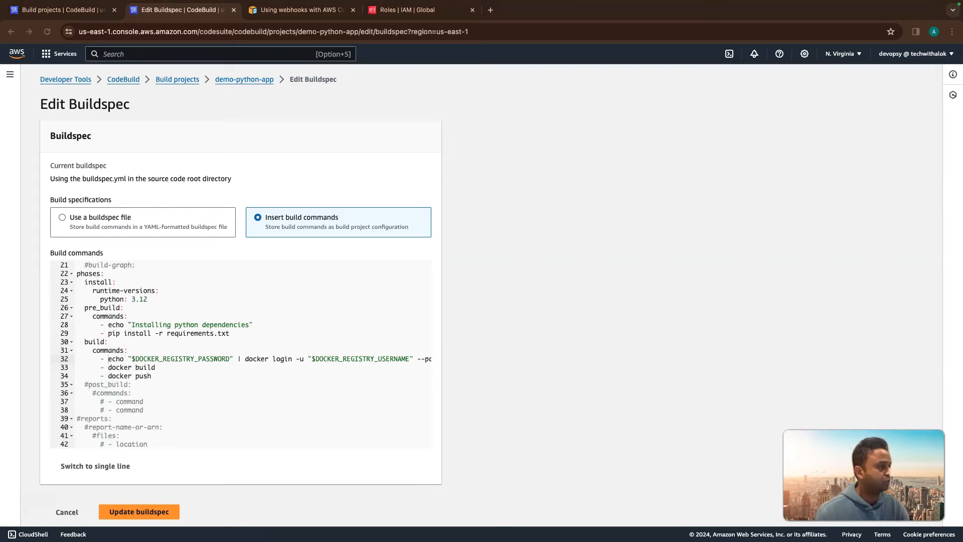
- Add a -t option with empty quotes to the docker build command
scroll(150, 368, "right", 1)
scroll(150, 369, "up", 1)
left_click(142, 373)
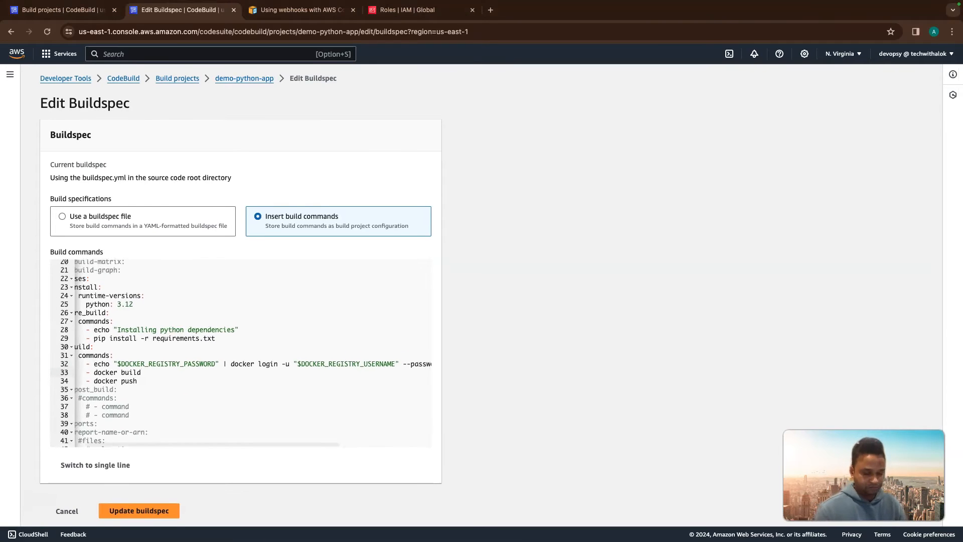
type("-t \"")
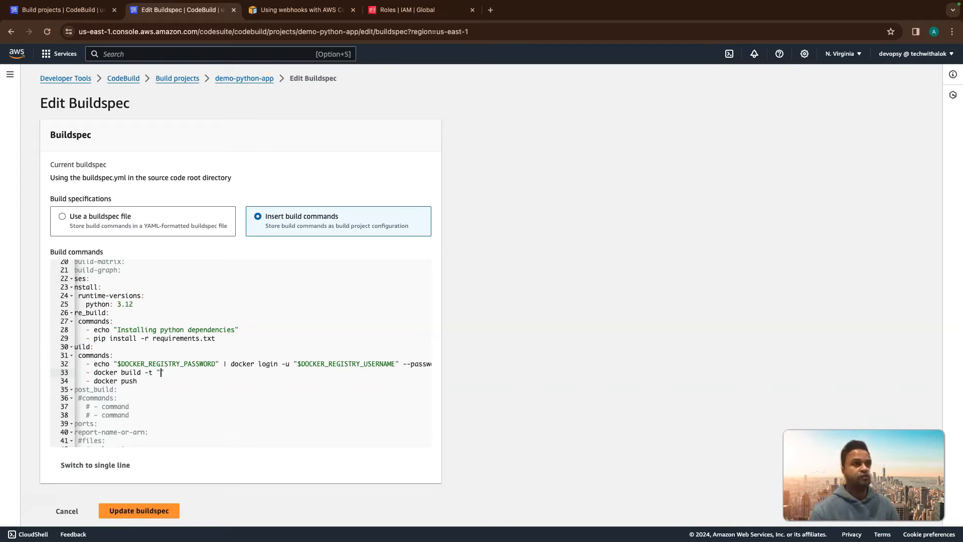
- Search the web for docker hub in a new tab and open Docker Hub to view its address and the account's repositories
key("ctrl+t")
type("d")
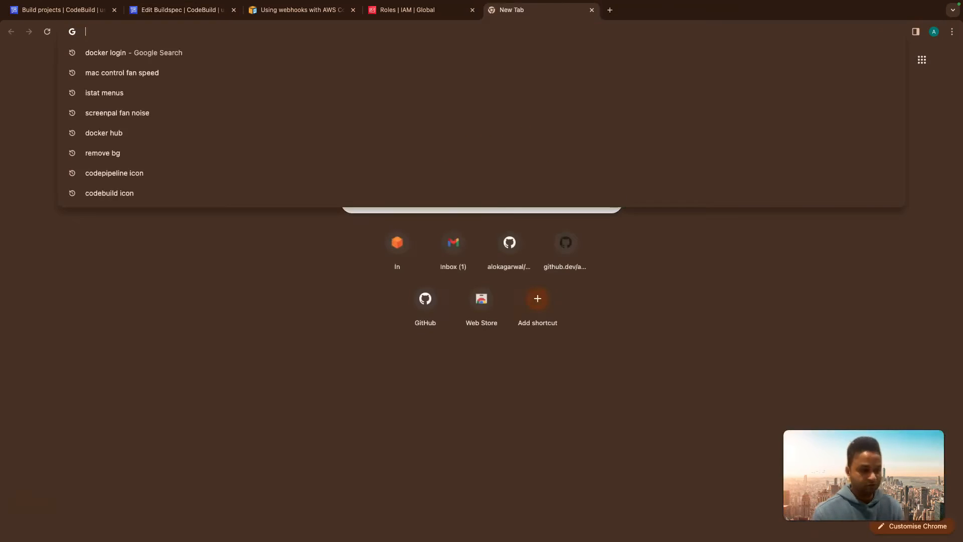
type("oxker hub")
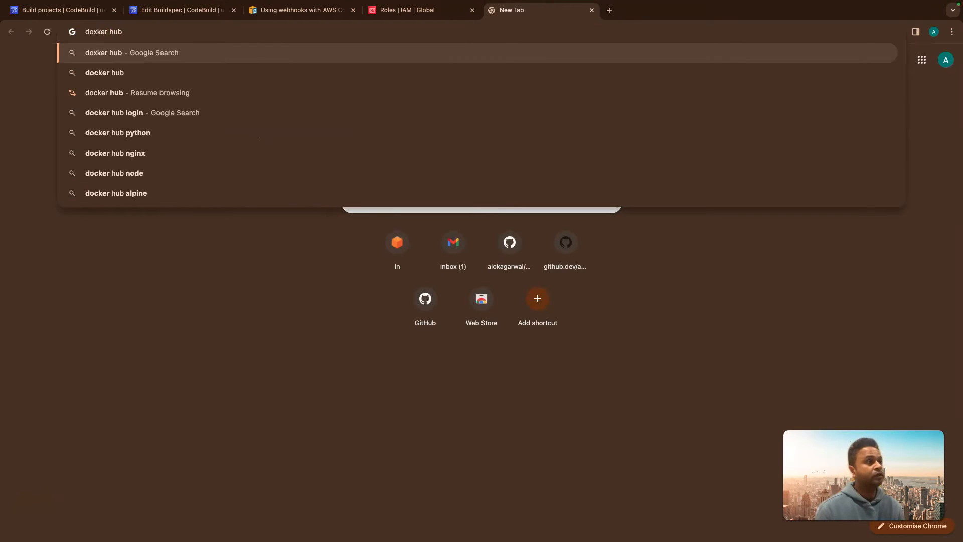
key("Return")
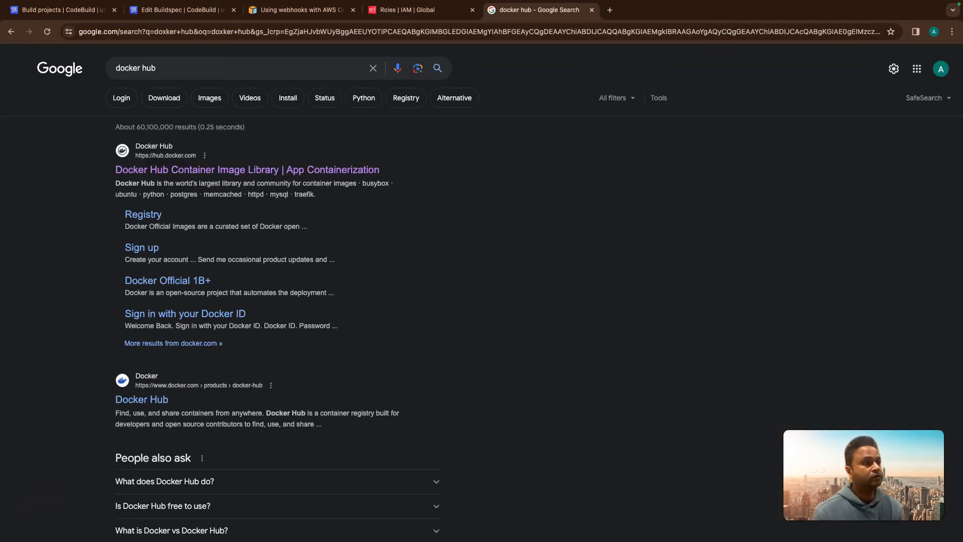
left_click(265, 169)
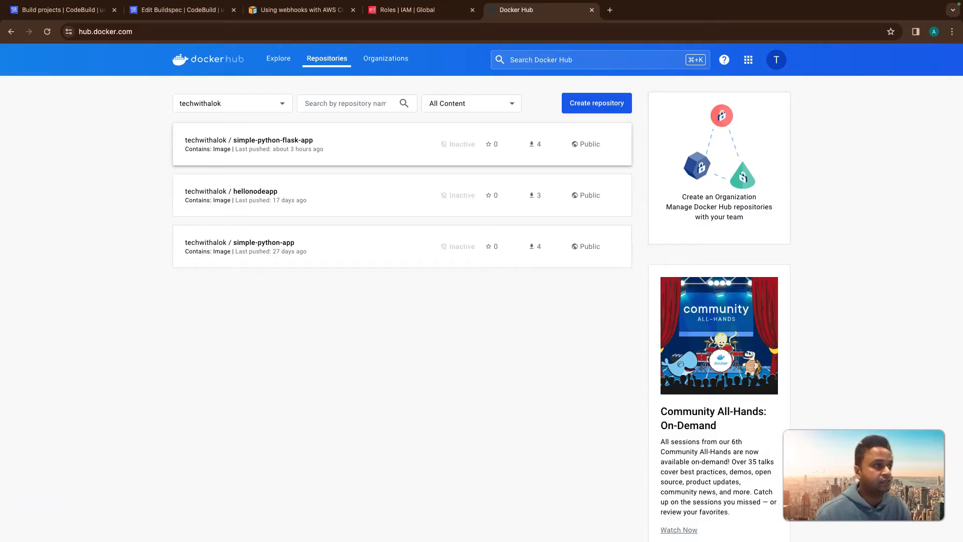
key("super+l")
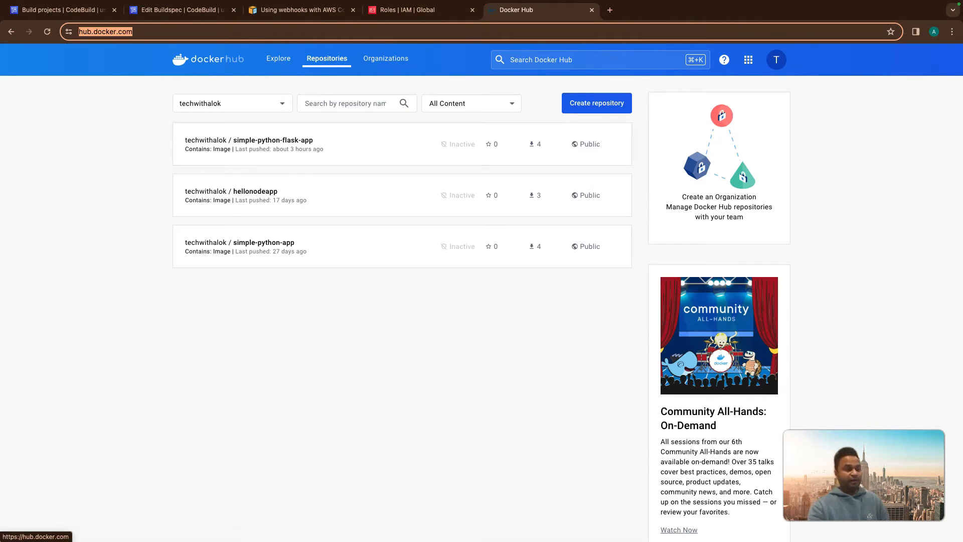
key("ctrl+Right")
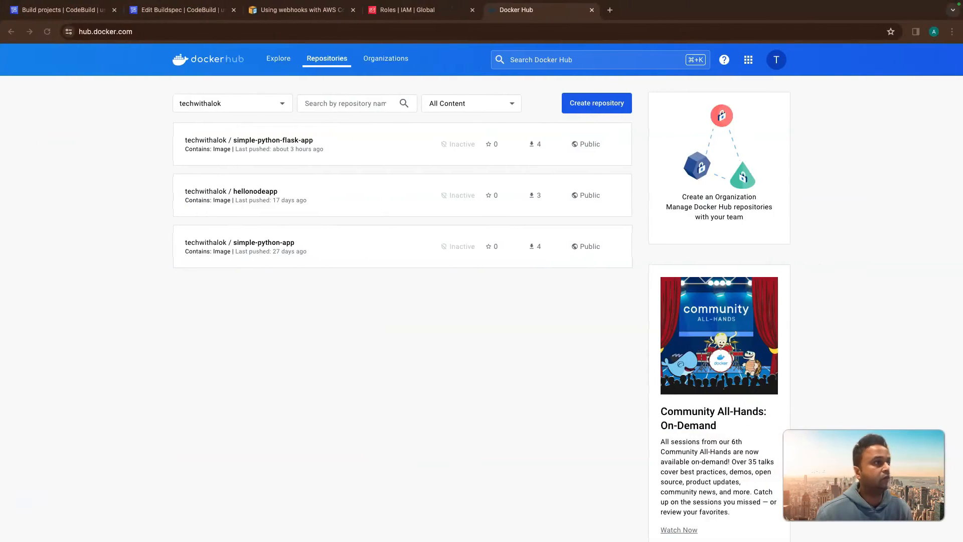
- Return to the Edit Buildspec page and review the password, username and registry URL variables in the docker login command
left_click(181, 10)
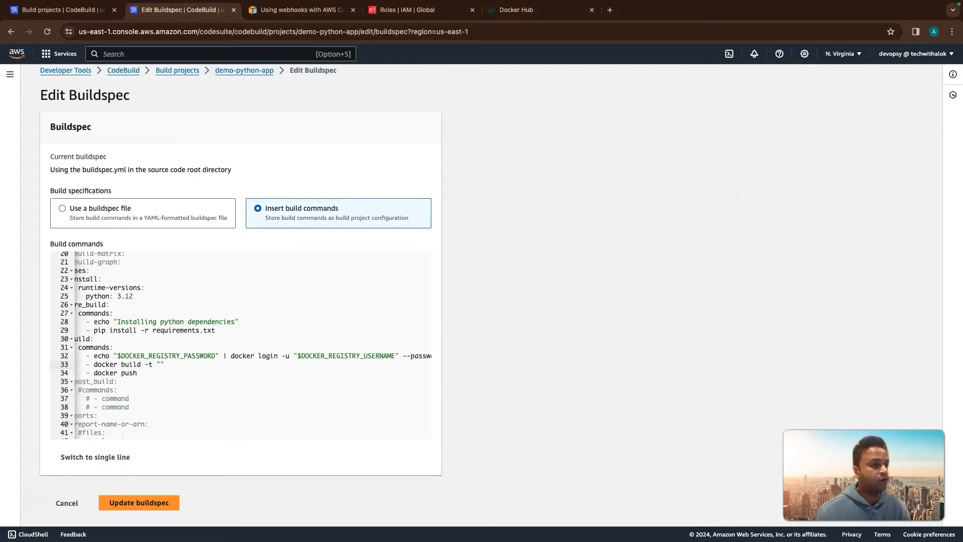
double_click(162, 356)
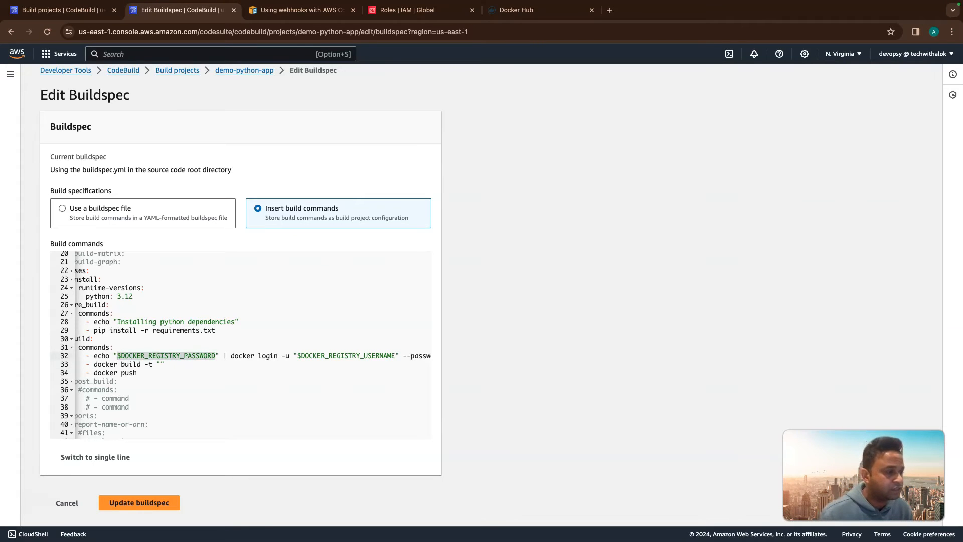
left_click(125, 356)
double_click(128, 356)
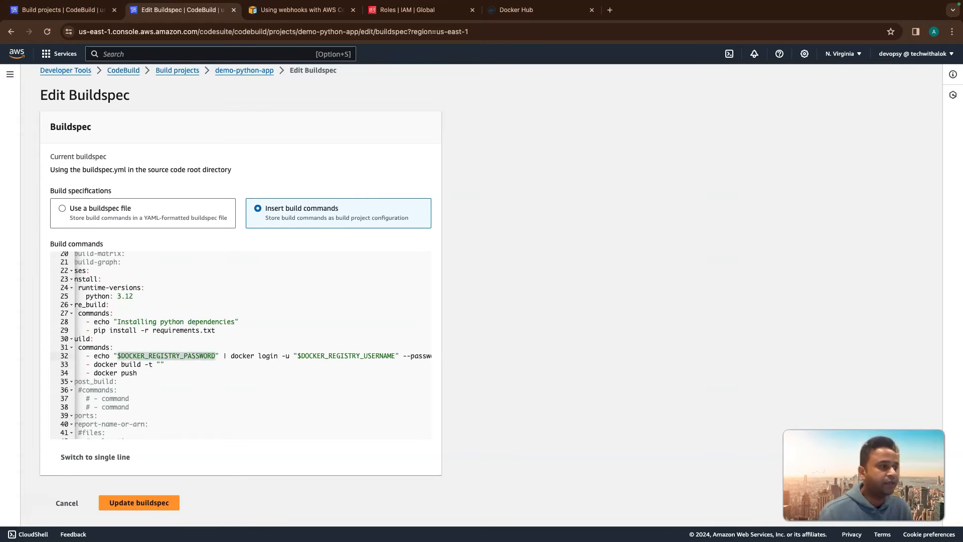
left_click(121, 355)
scroll(121, 356, "left", 1)
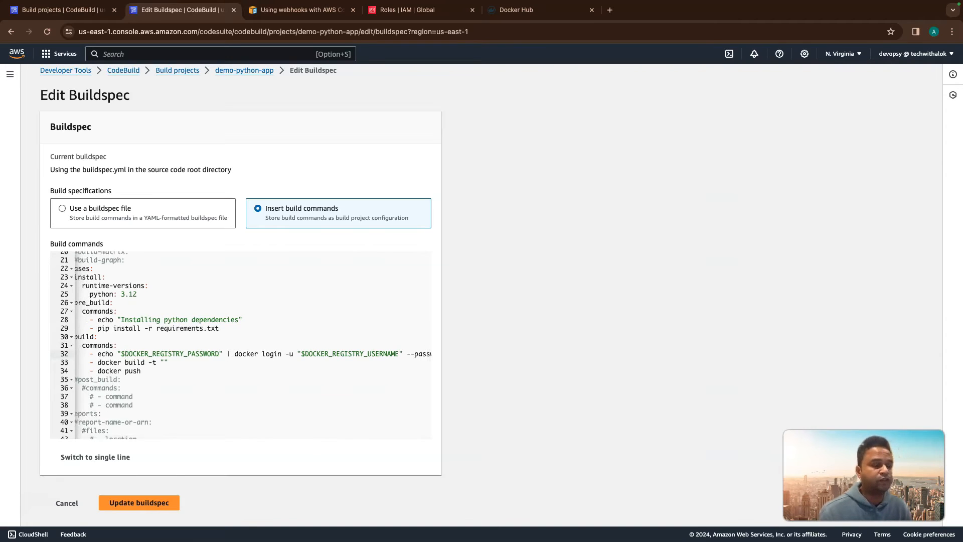
scroll(241, 346, "up", 6)
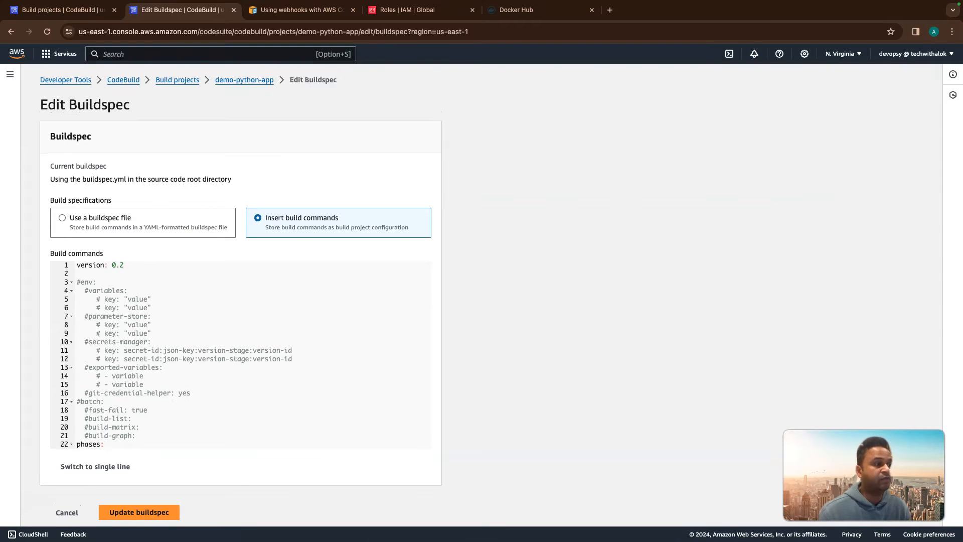
scroll(241, 354, "down", 7)
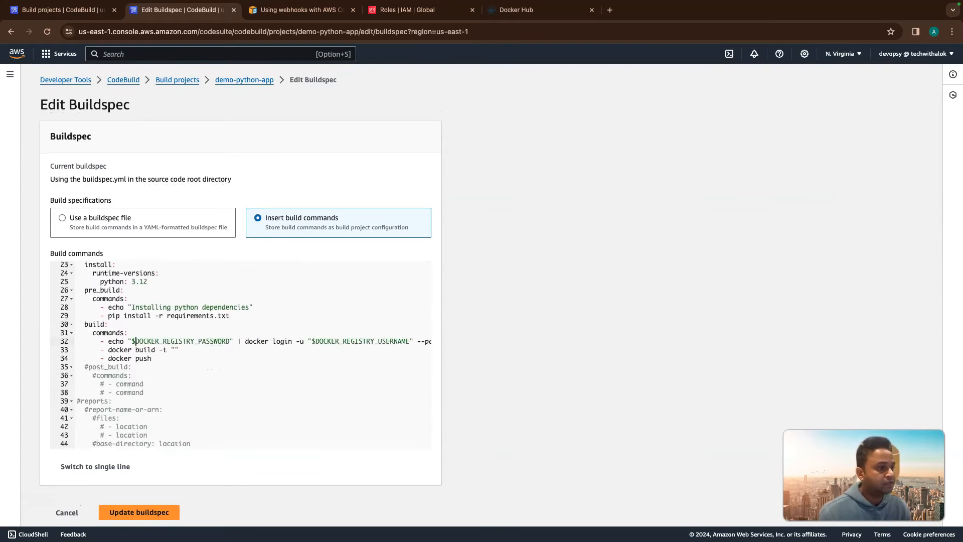
scroll(253, 355, "right", 5)
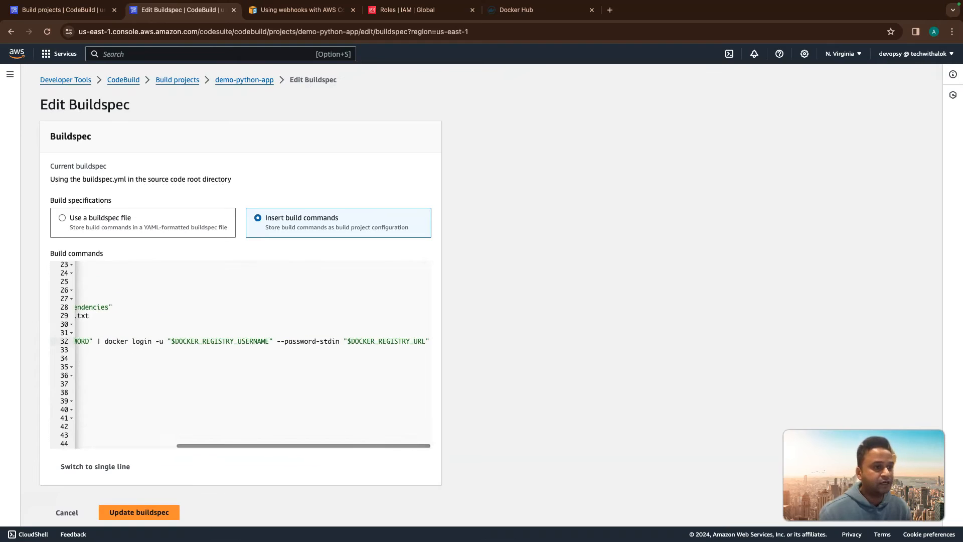
double_click(386, 342)
left_click(386, 350)
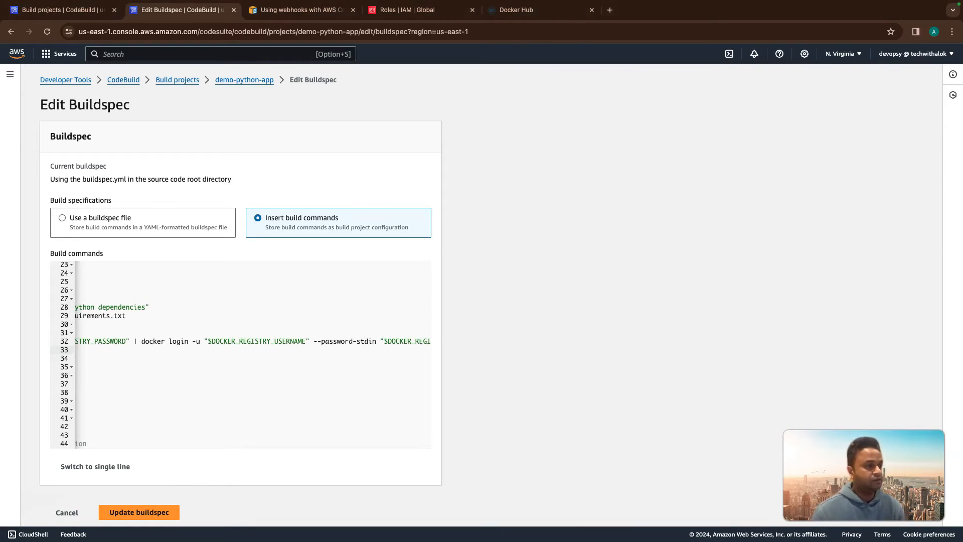
- Replace the docker build command with docker build -t "$DOCKER_REGISTRY_URL/$DOCKER_REGISTRY_USERNAME/codepipeline-demo:latest"
key("Down")
key("super+Left")
key("Up")
key("Right")
key("shift+super+Right")
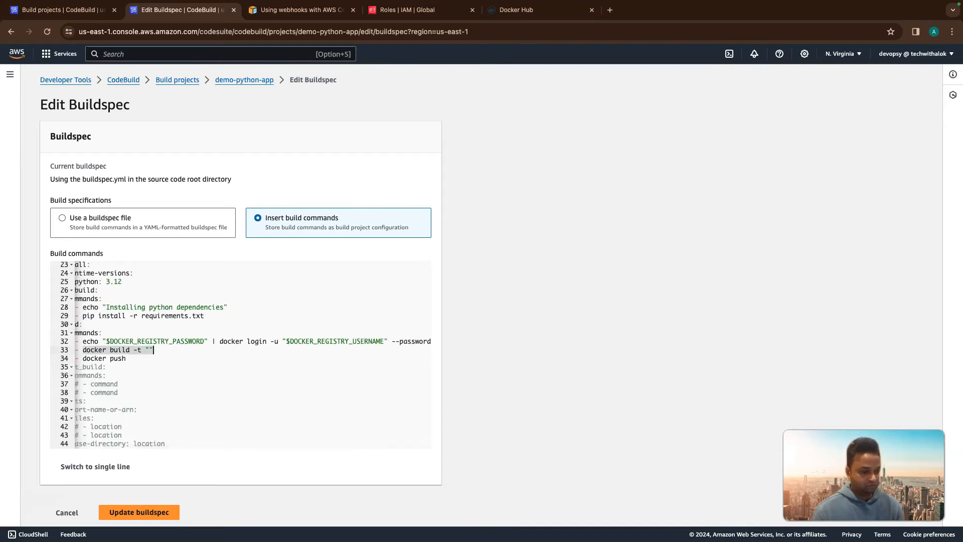
type("docker build -t \"$DOCKER_REGISTRY_URL/$DOCKER_REGISTRY_USERNAME/")
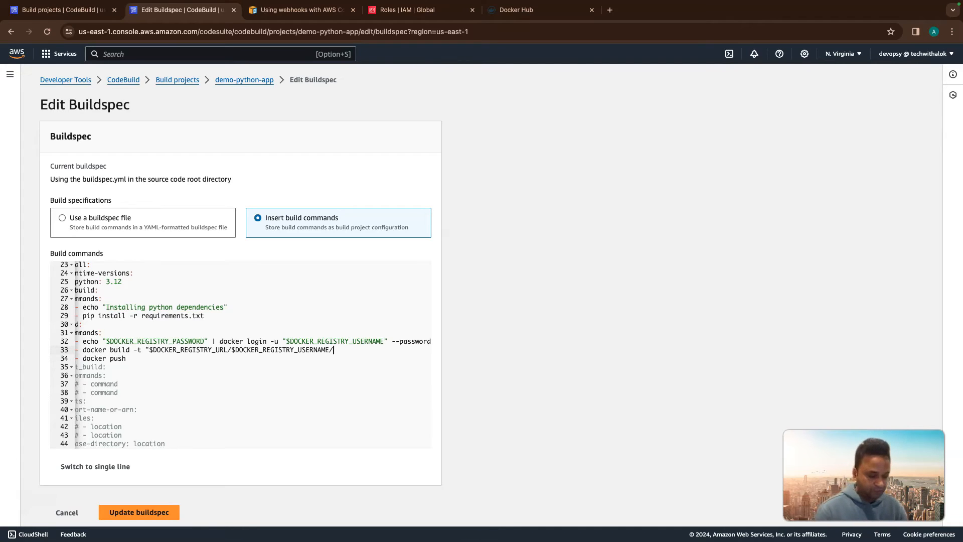
type("code")
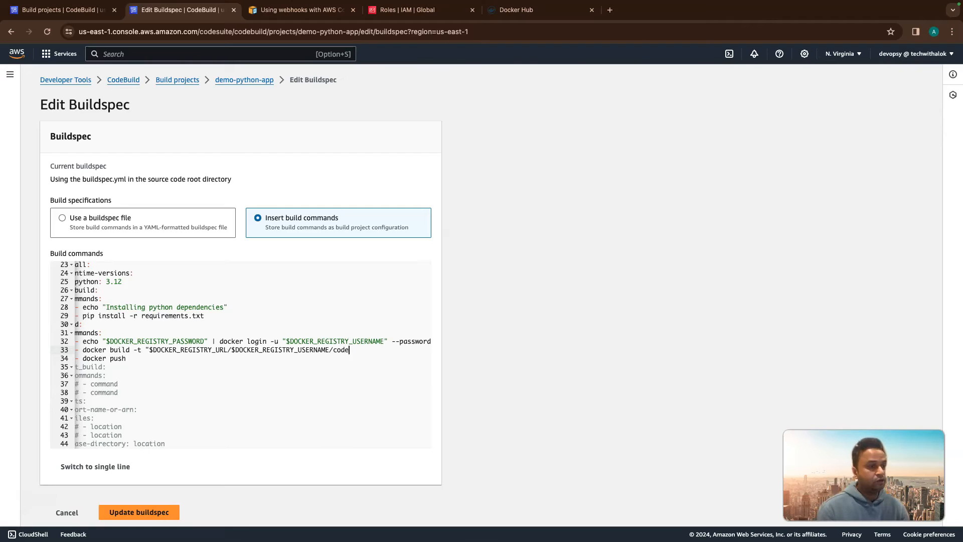
type("pipeline")
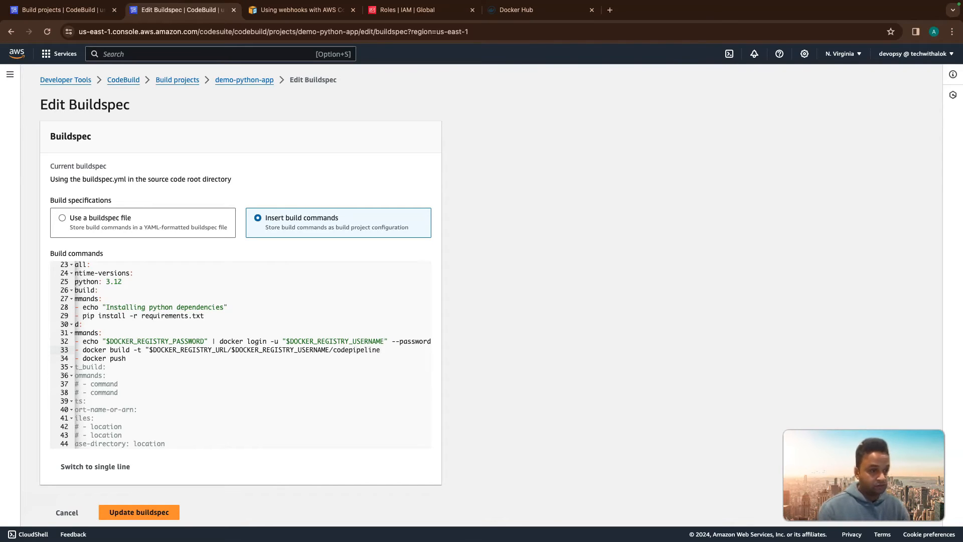
type("-demo")
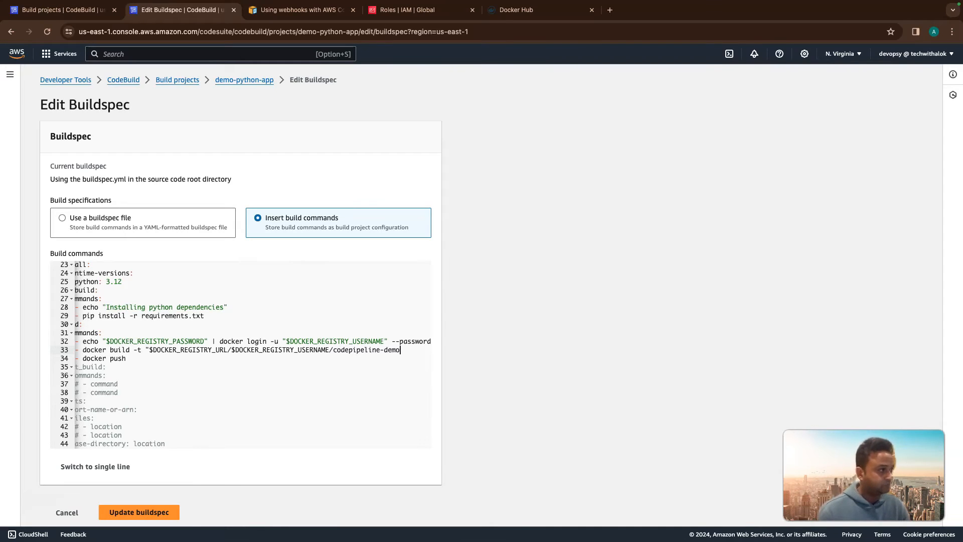
type(":")
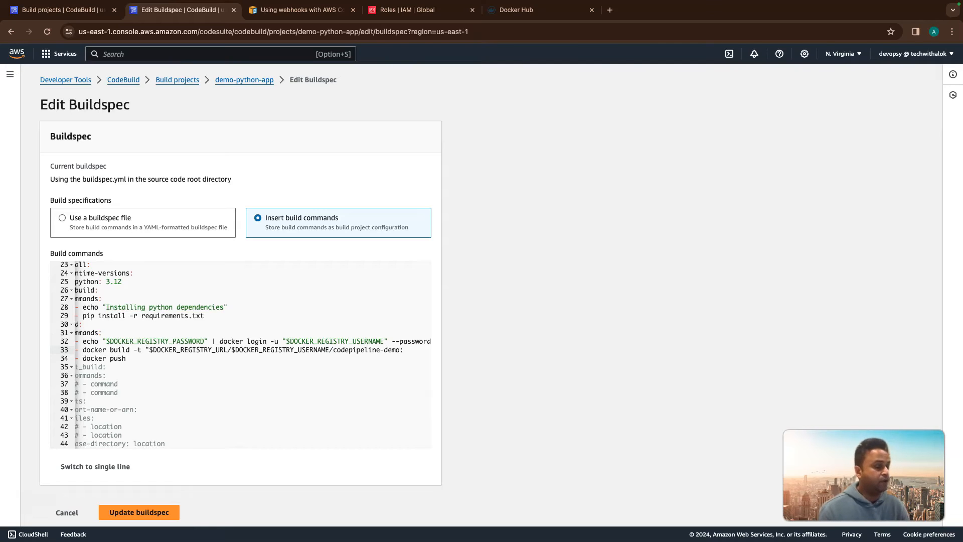
type("lat")
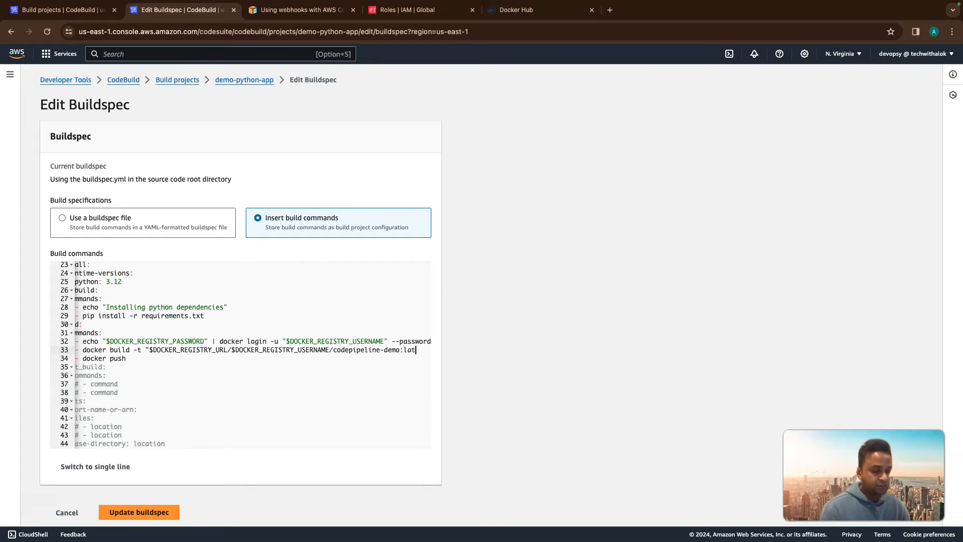
type("est\"")
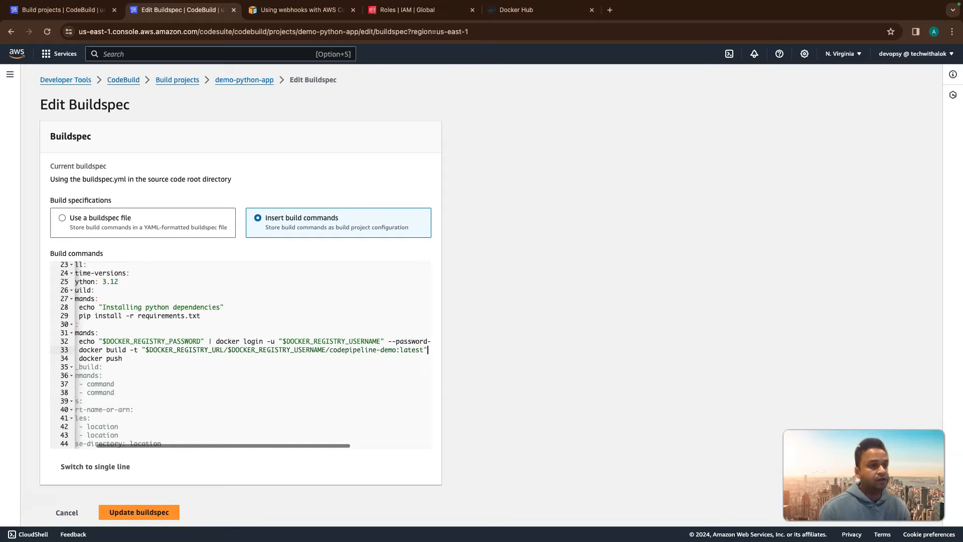
- Check the registry URL, username variable and repository name in the docker build image tag
key("Home")
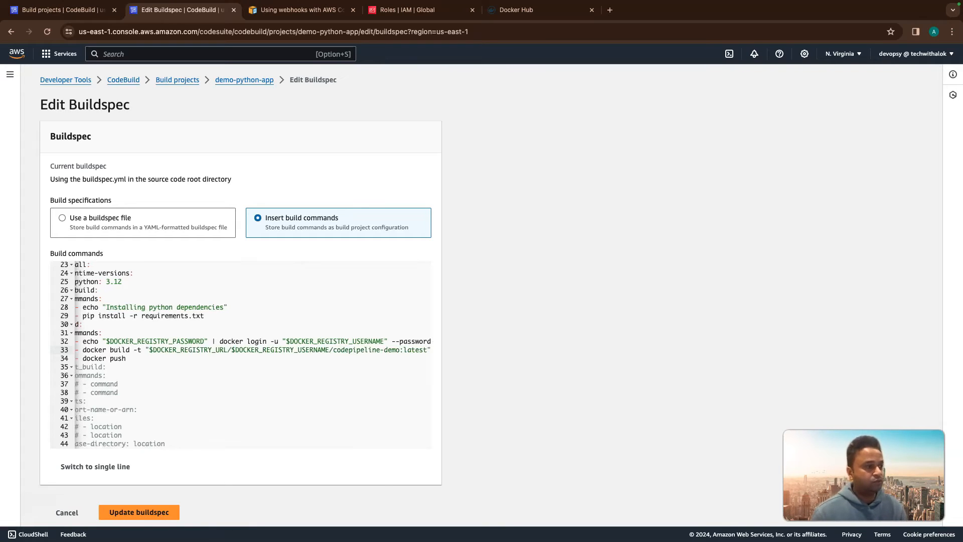
double_click(181, 350)
double_click(266, 350)
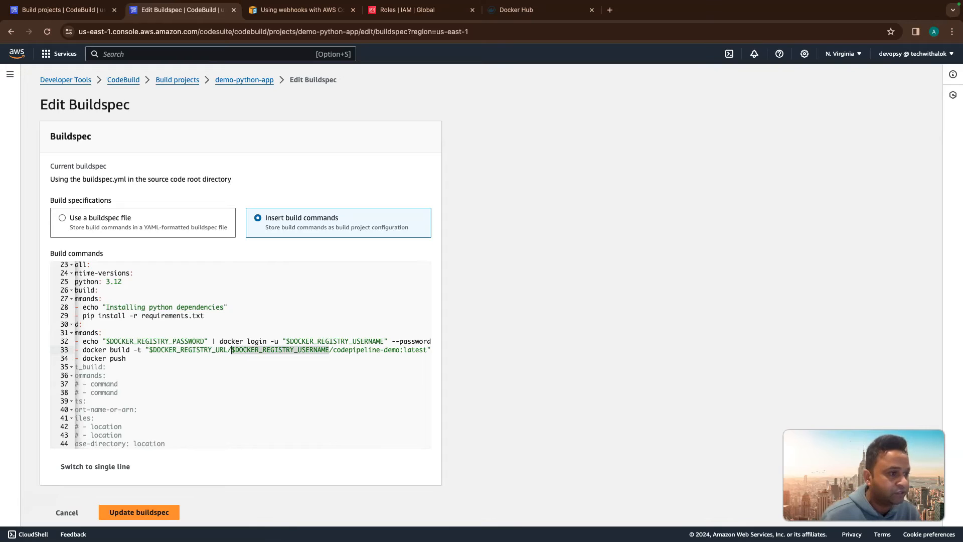
left_click(361, 351)
double_click(361, 350)
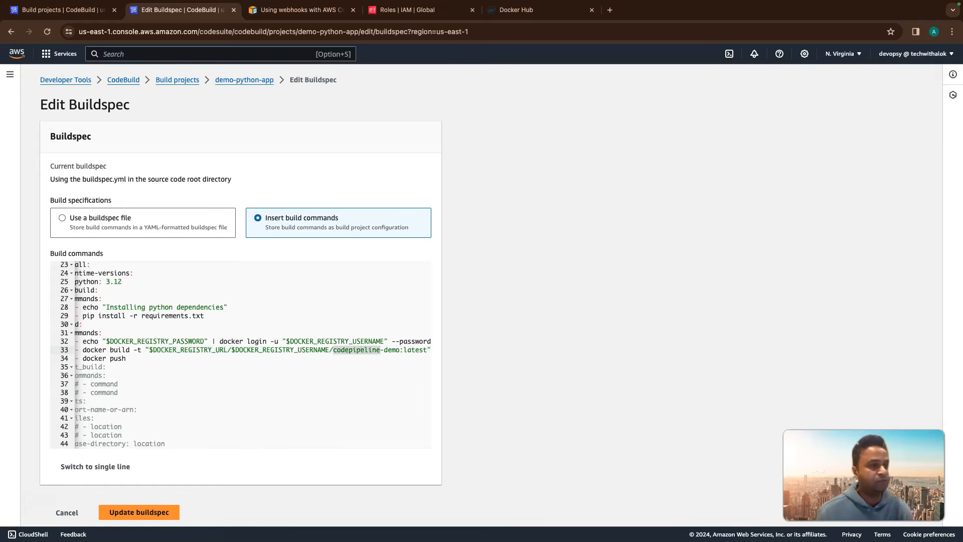
- Copy the quoted image tag from the docker build command and append it to the docker push command
left_click(106, 367)
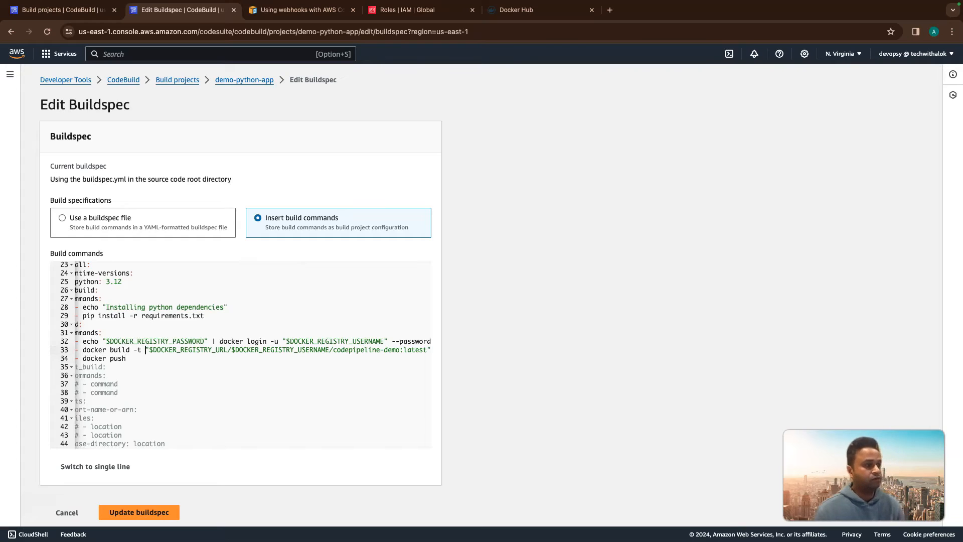
key("shift+super+Right")
key("super+c")
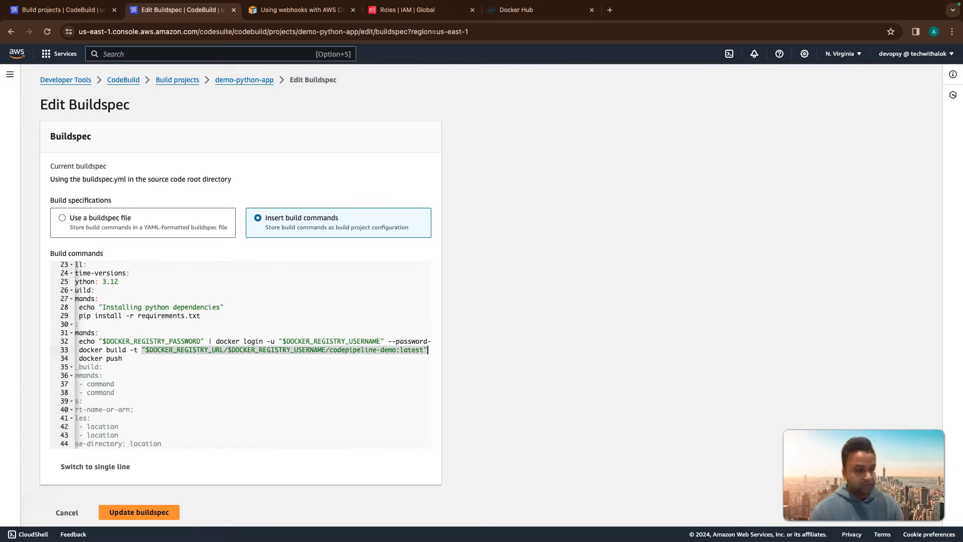
key("Down")
key("super+v")
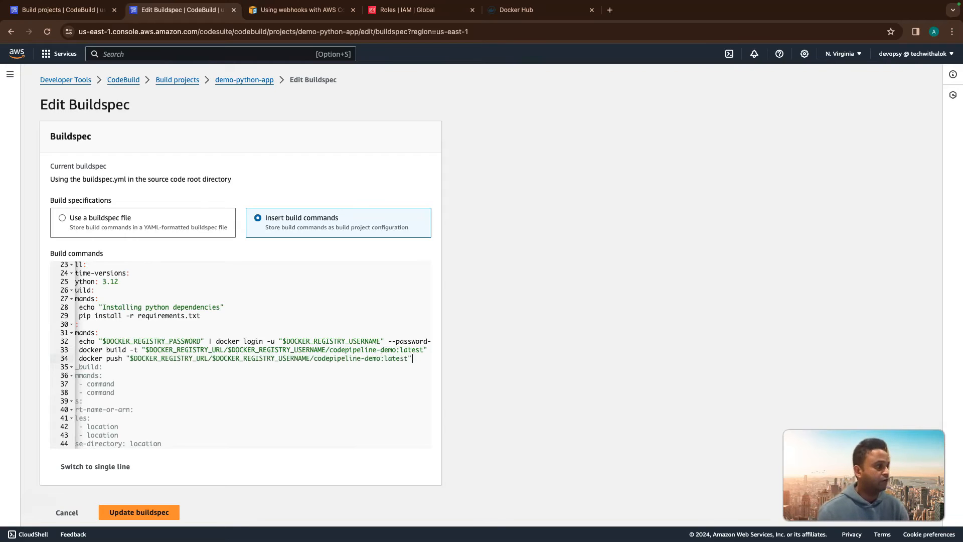
scroll(241, 355, "left", 2)
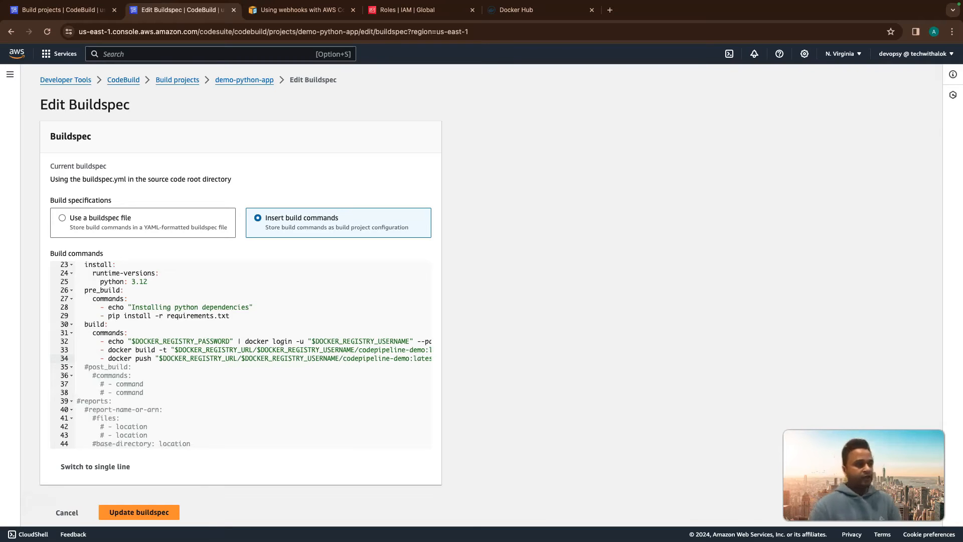
- Add echo "log in docker registry", echo "building image" and echo "pushing image" before the matching docker commands in the build phase
left_click(108, 324)
left_click(128, 332)
key("Return")
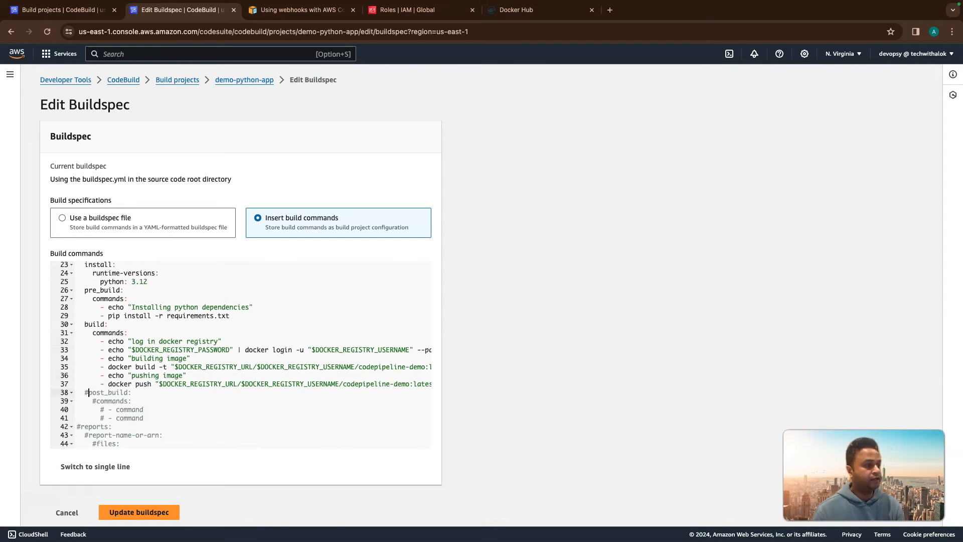
- Uncomment the post_build phase, its commands key and the first placeholder command
key("BackSpace")
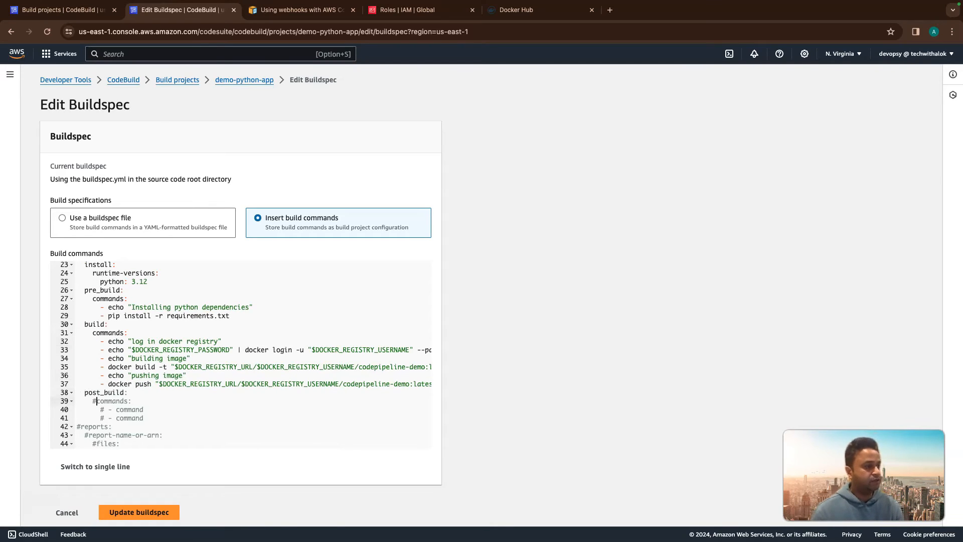
key("BackSpace")
key("Down")
key("BackSpace")
key("BackSpace")
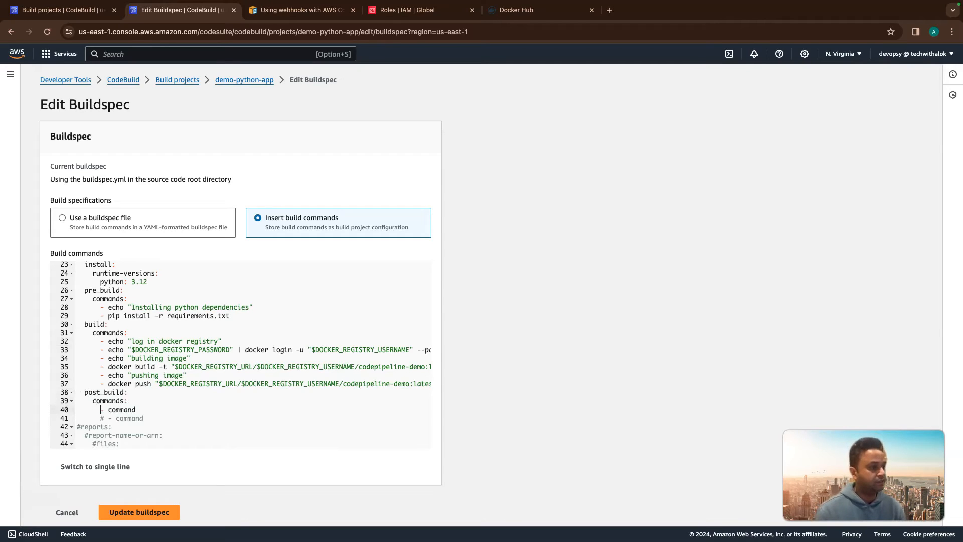
- Replace the post_build placeholder with echo "build completed" and remove the second commented placeholder line
key("shift+Right")
key("shift+Right")
key("shift+Right")
key("shift+Right")
key("shift+Right")
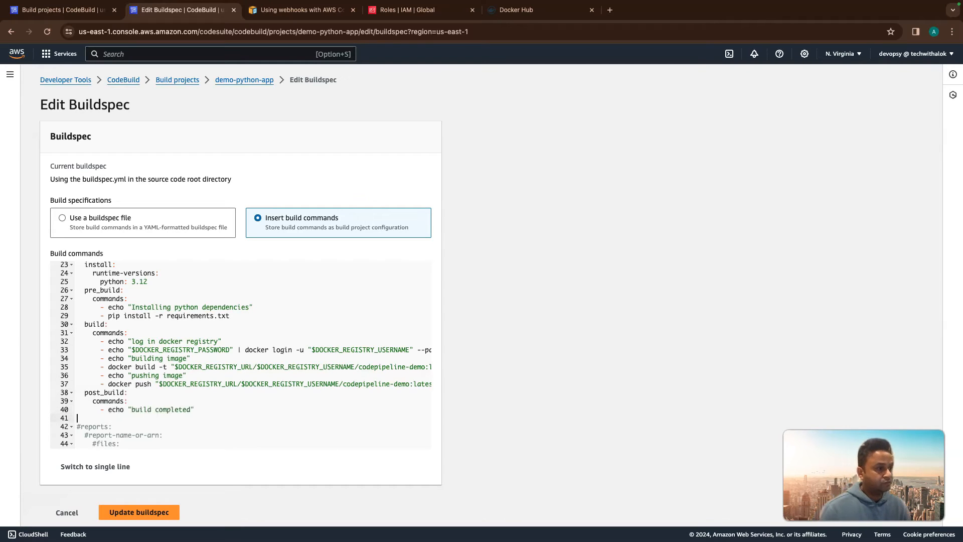
key("BackSpace")
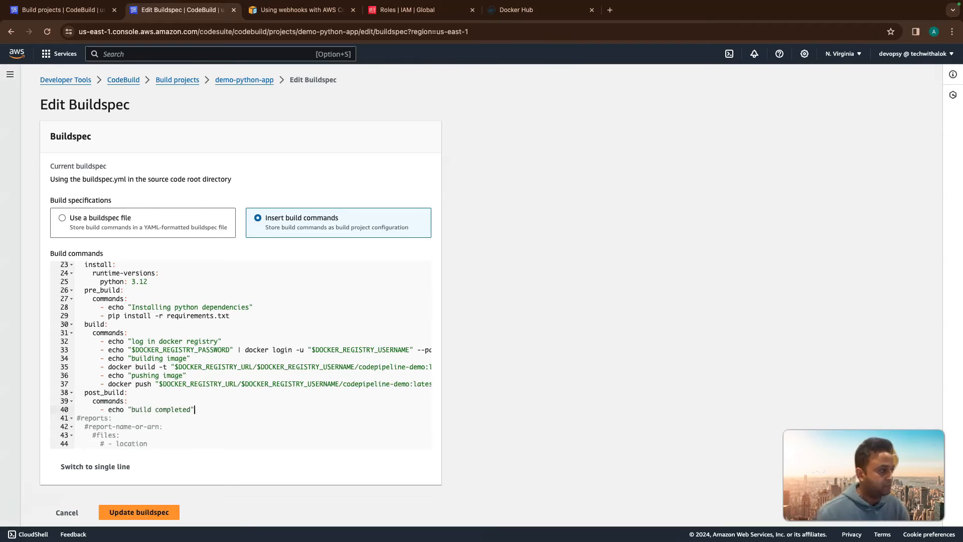
- Delete the whole commented reports section from the buildspec, leaving no blank line before the artifacts section
scroll(241, 354, "down", 5)
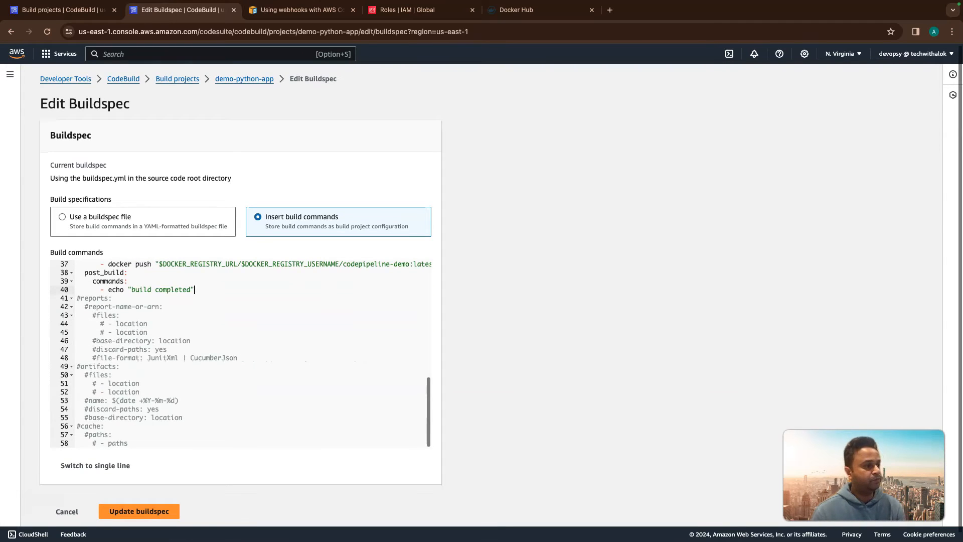
scroll(241, 354, "left", 1)
left_click(77, 298)
left_click_drag(77, 298, 239, 357)
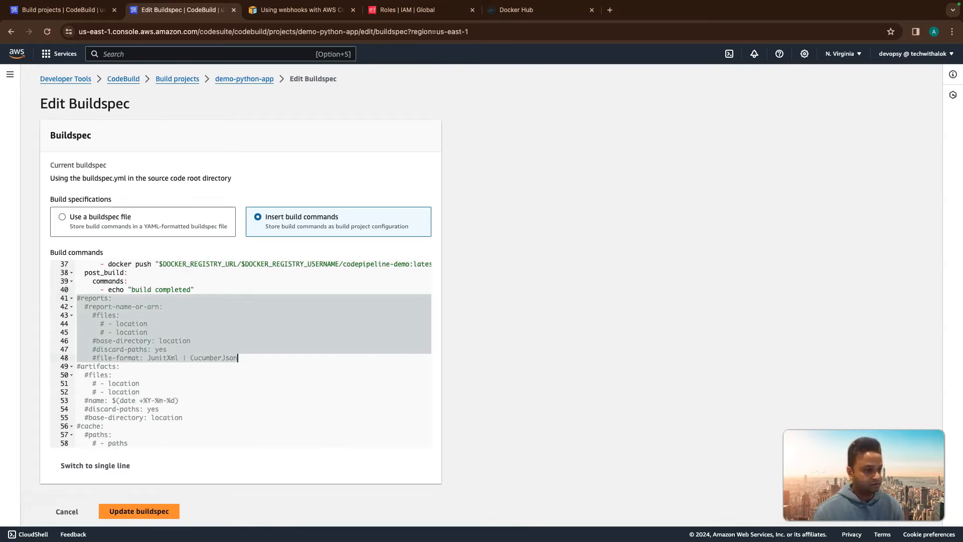
key("BackSpace")
key("BackSpace")
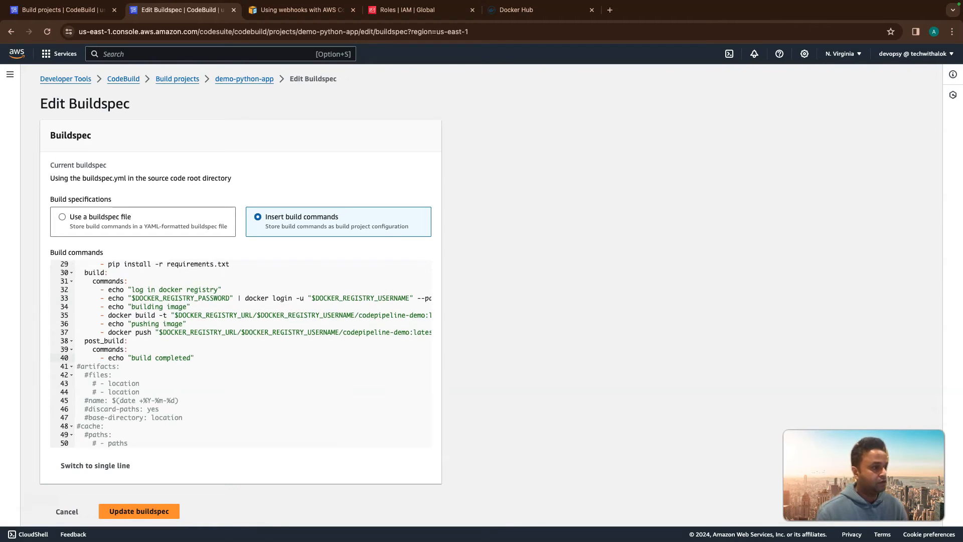
left_click(81, 366)
key("BackSpace")
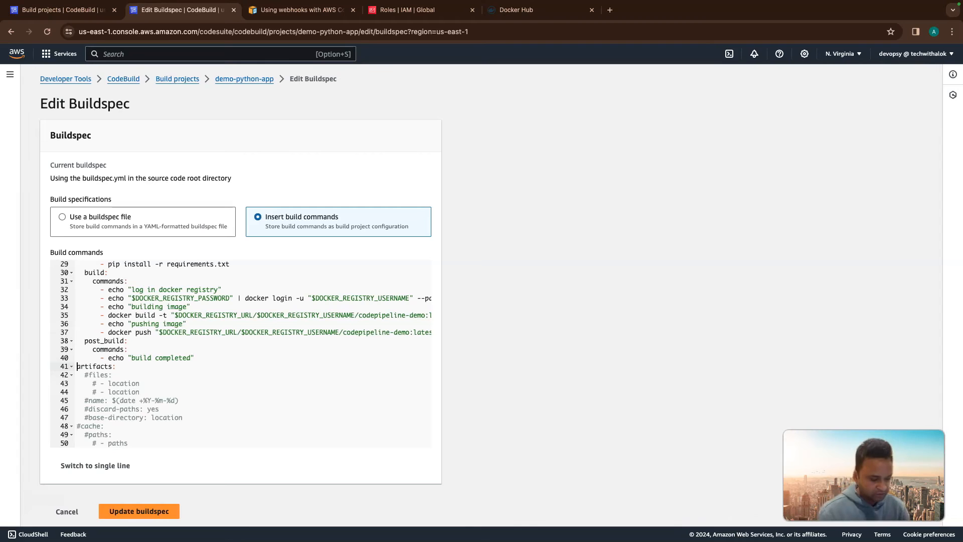
key("ctrl+Tab")
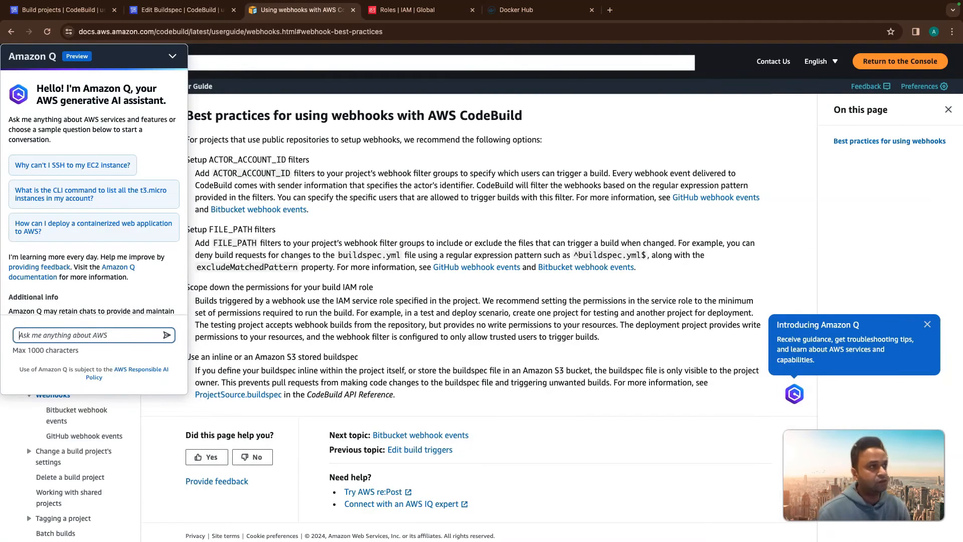
key("ctrl+shift+Tab")
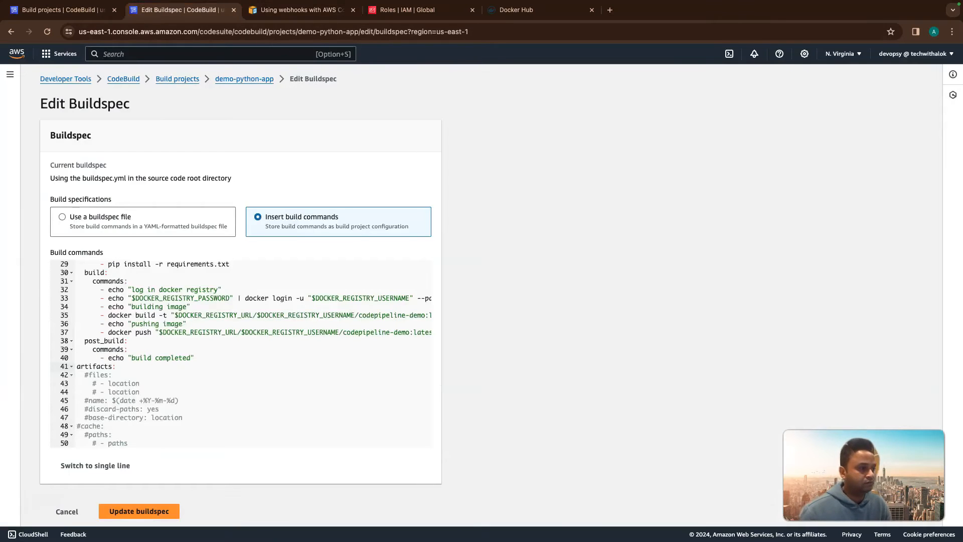
type("#")
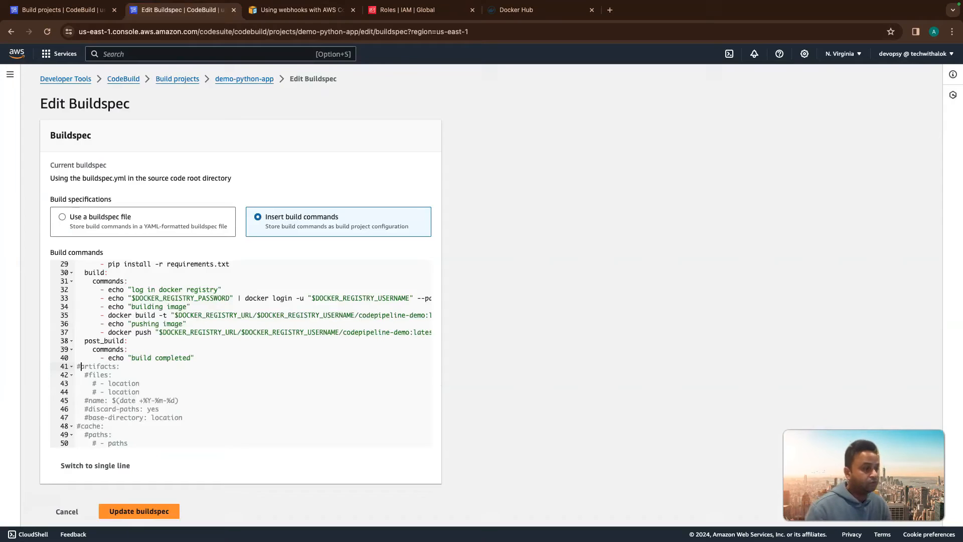
- Check the password variable in the docker login command, search the console for ssm, and open Systems Manager's Parameter Store in a new tab
scroll(241, 354, "up", 10)
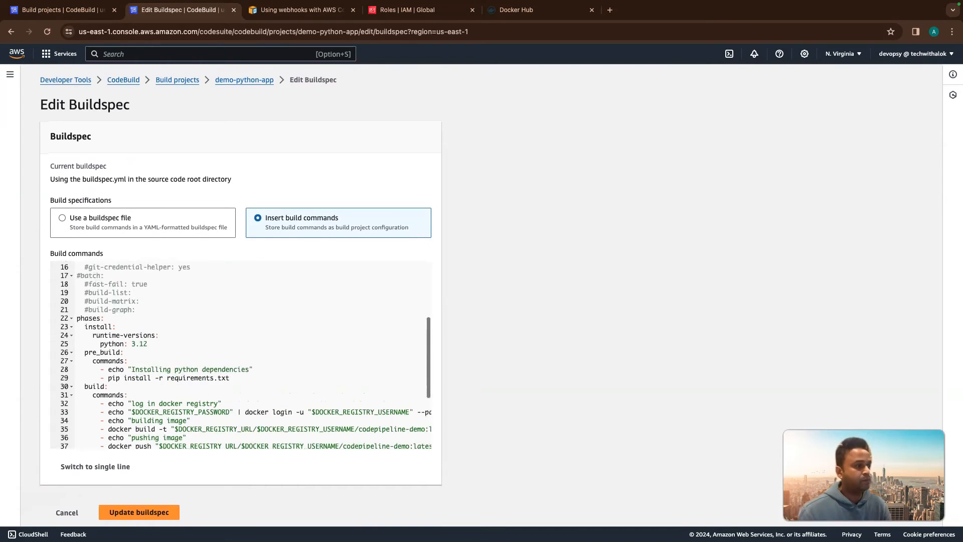
scroll(240, 354, "down", 2)
double_click(178, 419)
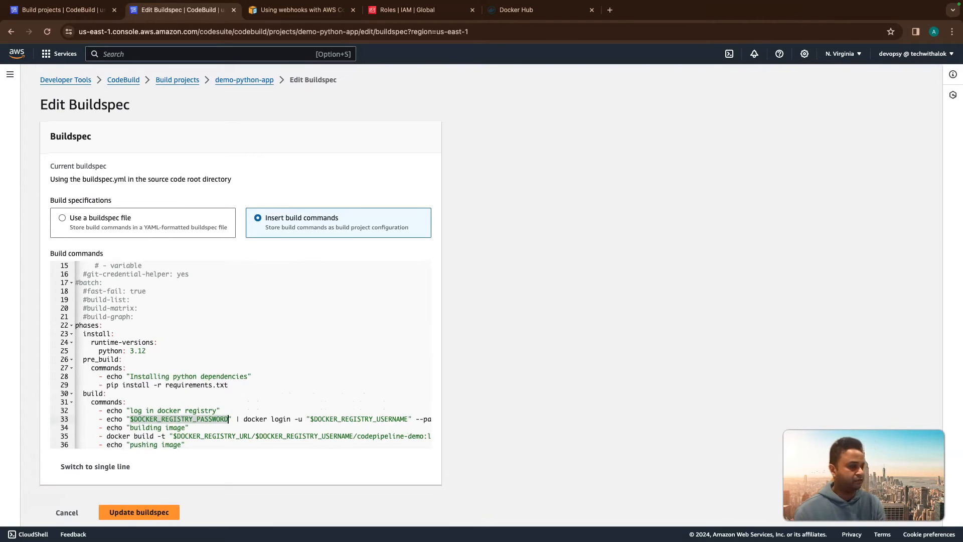
type("ssm")
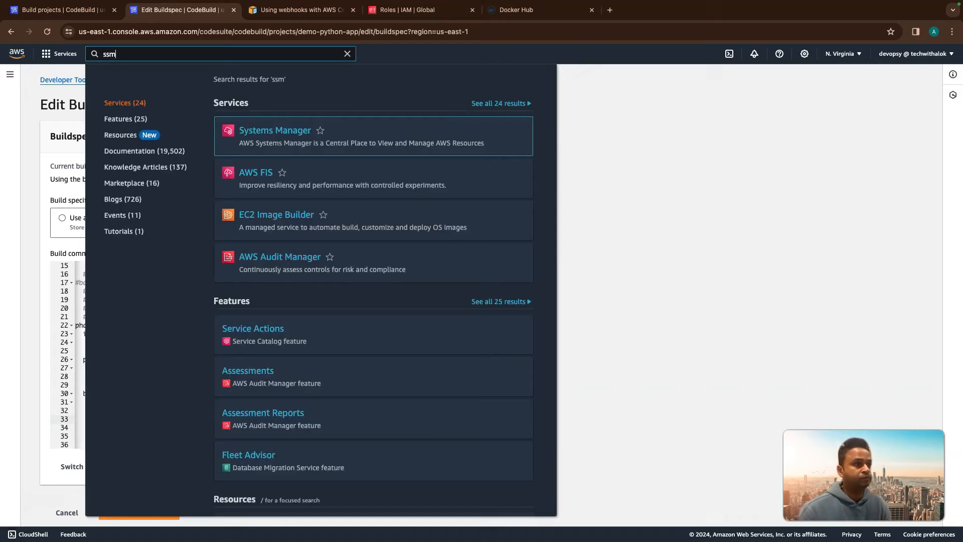
right_click(285, 130)
left_click(323, 135)
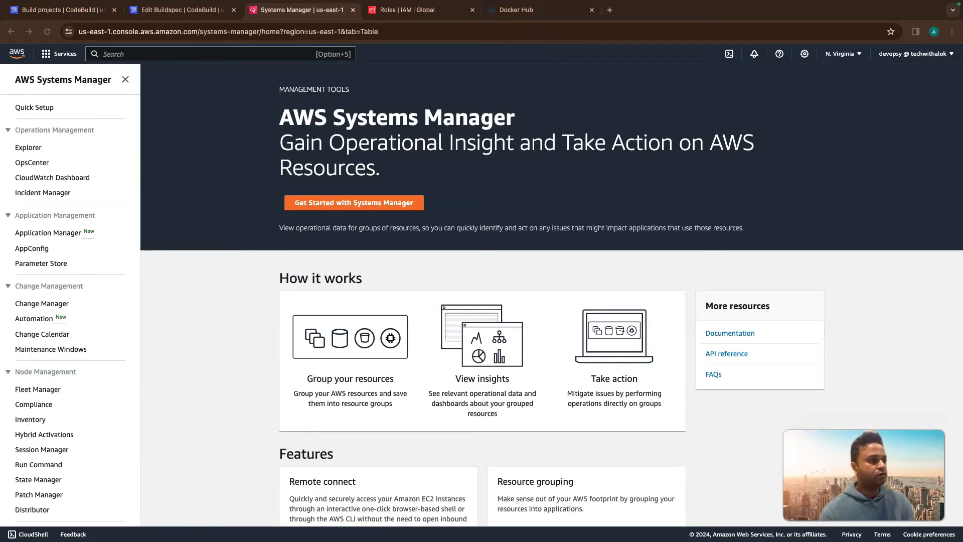
left_click(40, 263)
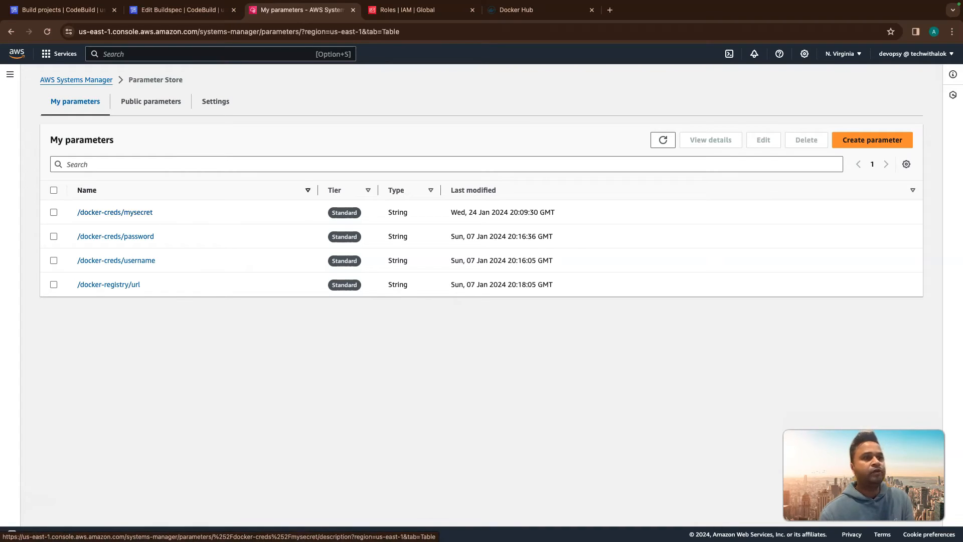
- Examine the String and SecureString types for a new parameter under /docker-creds/, and return to the parameter list without creating it
left_click(872, 140)
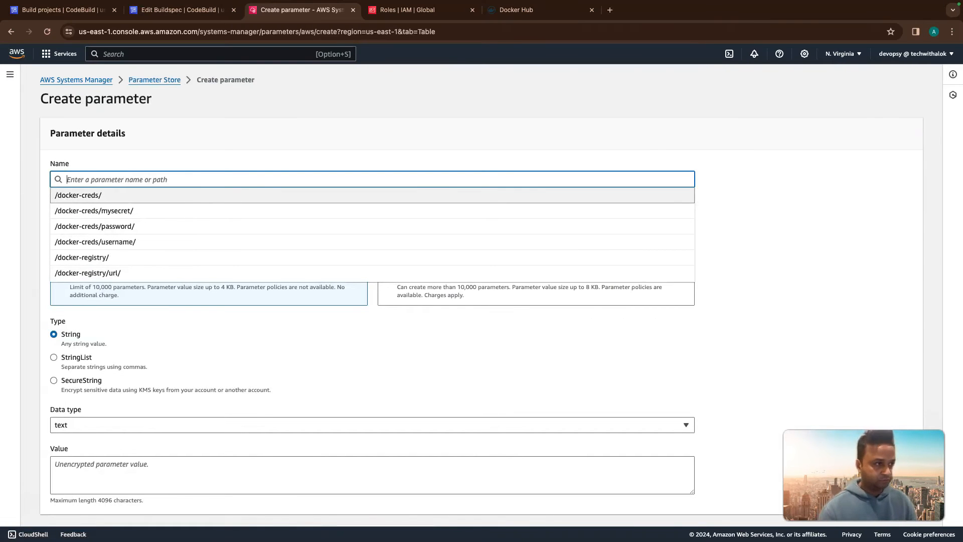
key("Return")
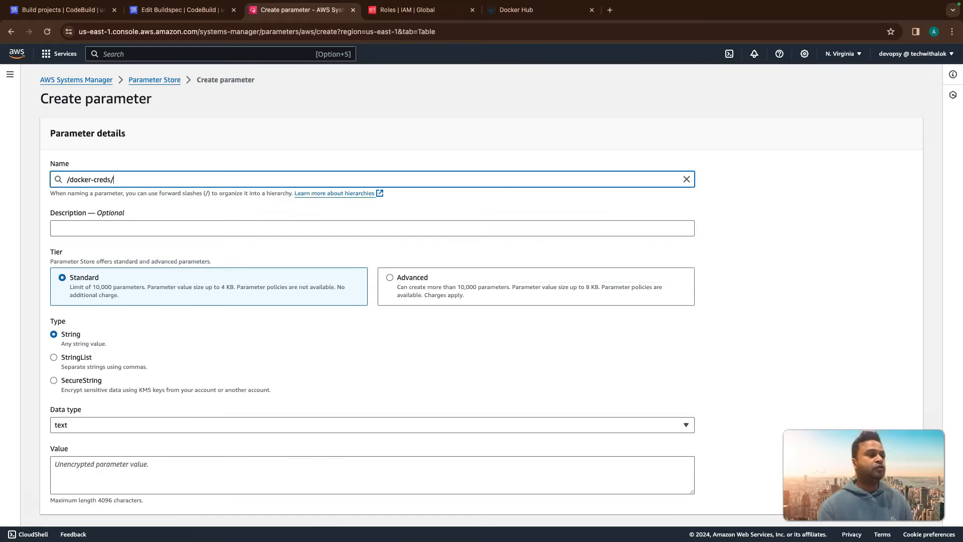
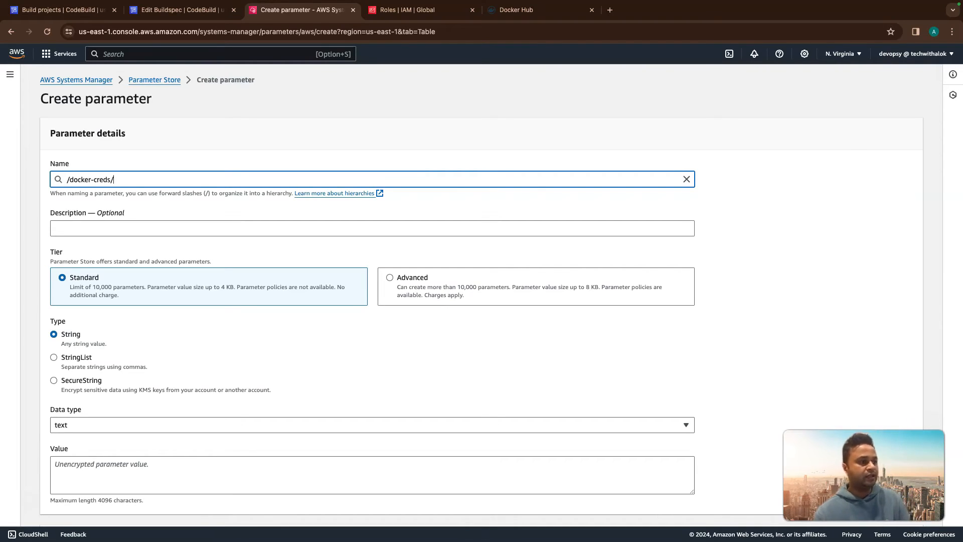
left_click(53, 381)
scroll(481, 295, "down", 1)
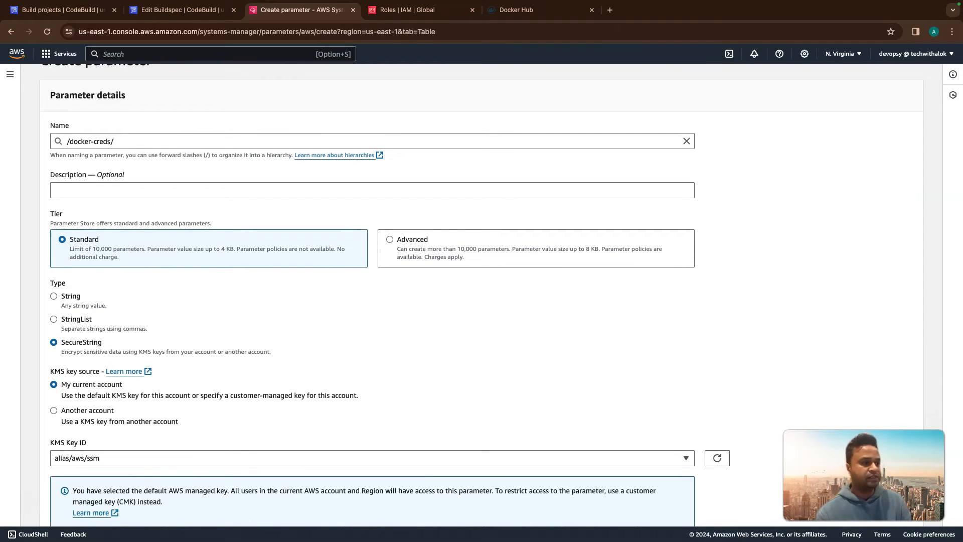
left_click(54, 296)
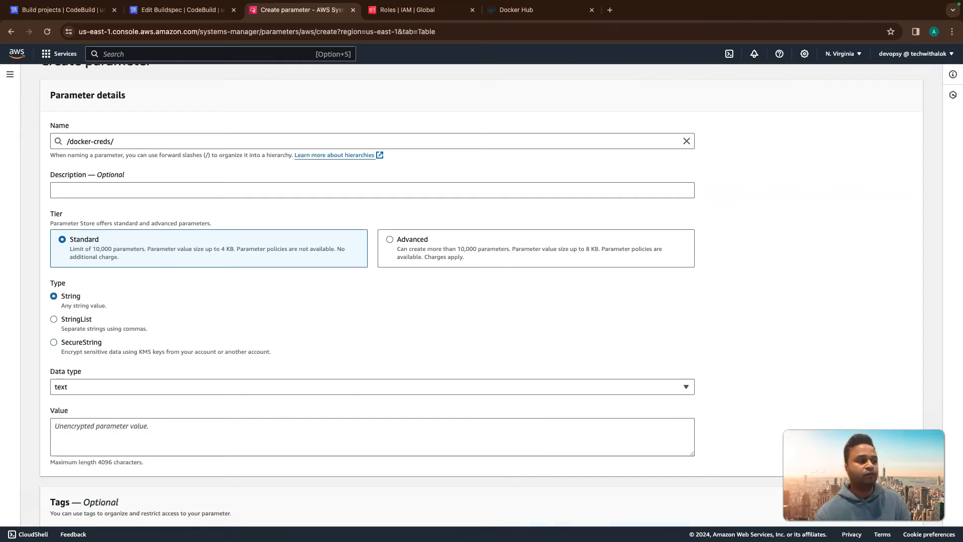
left_click(372, 387)
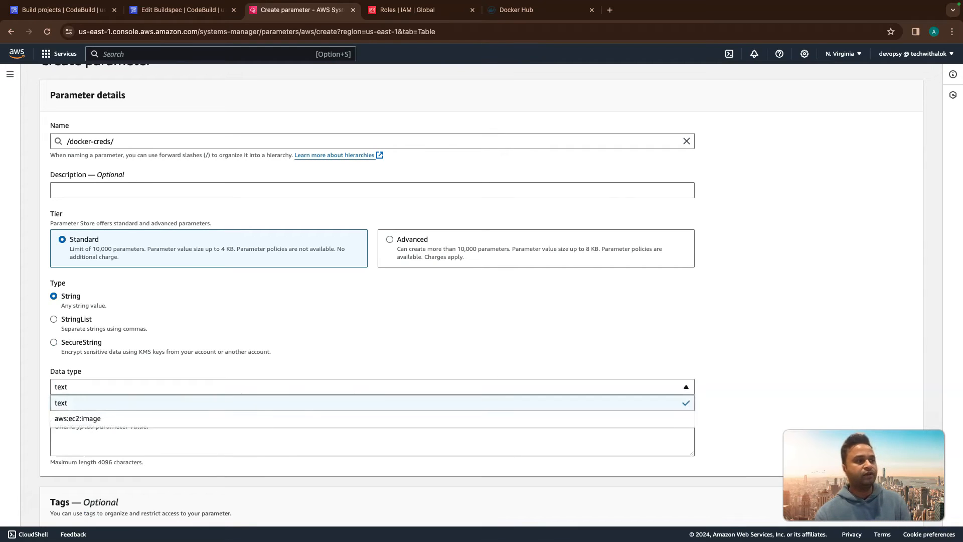
left_click(54, 343)
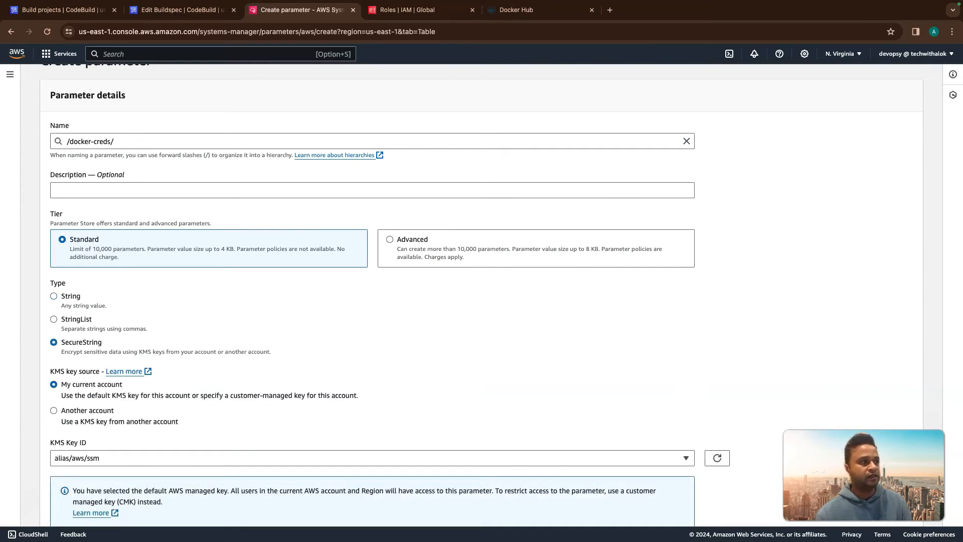
scroll(481, 301, "up", 2)
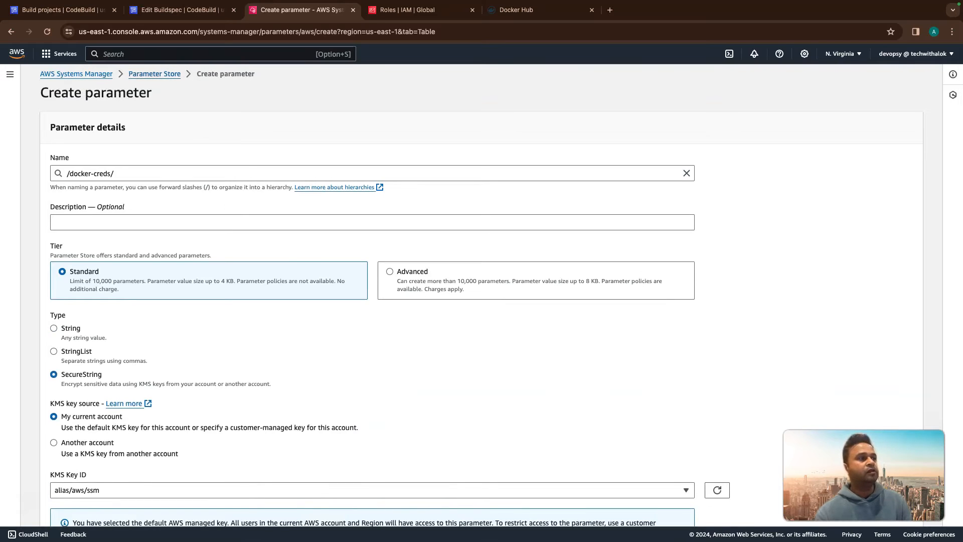
left_click(154, 74)
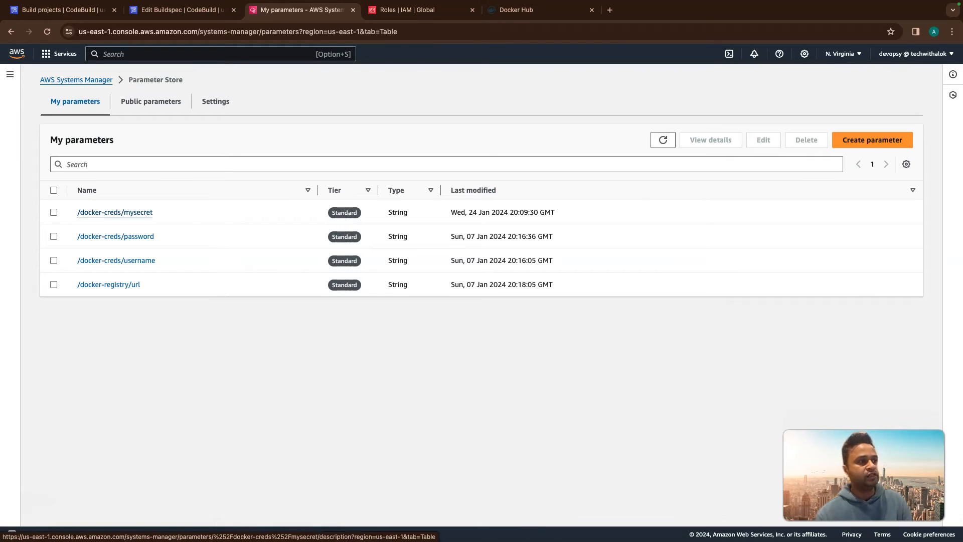
- Delete the commented secrets-manager, exported-variables and git-credential-helper lines from the env section of the buildspec, leaving no blank line
left_click(182, 10)
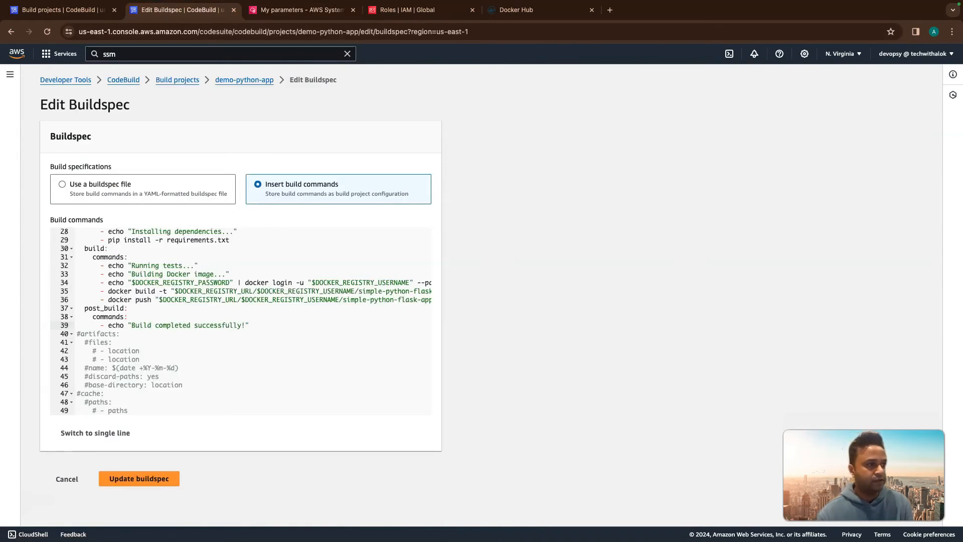
scroll(241, 322, "up", 10)
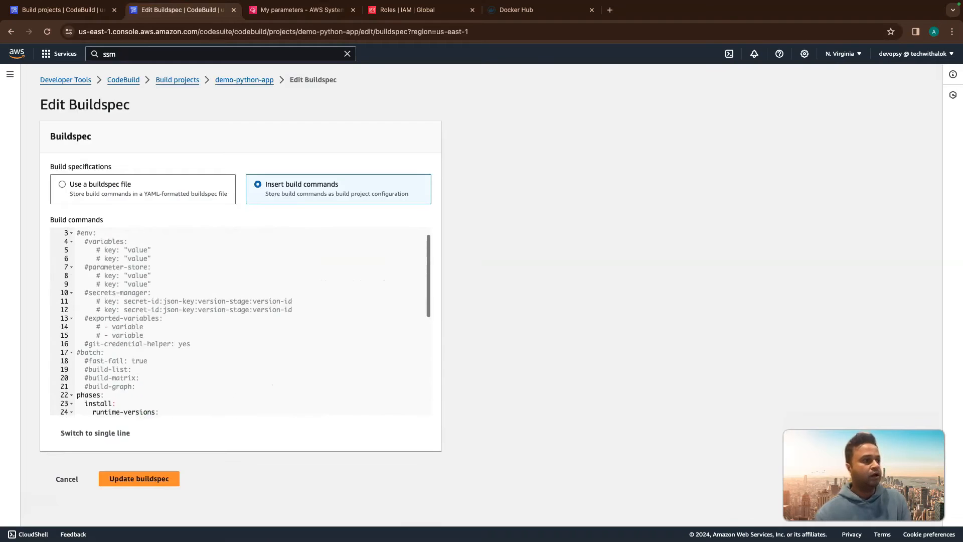
double_click(106, 282)
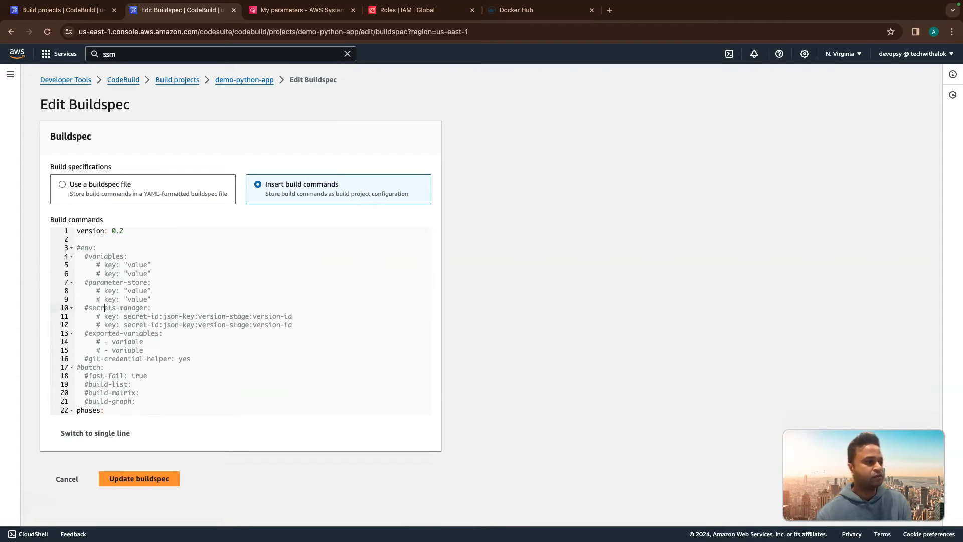
left_click_drag(78, 307, 77, 316)
left_click(132, 333)
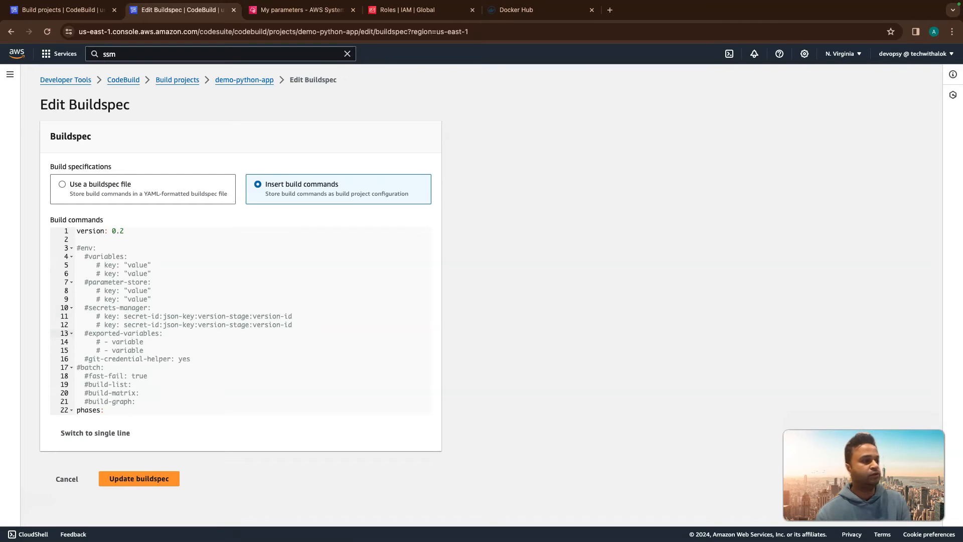
left_click_drag(190, 359, 77, 308)
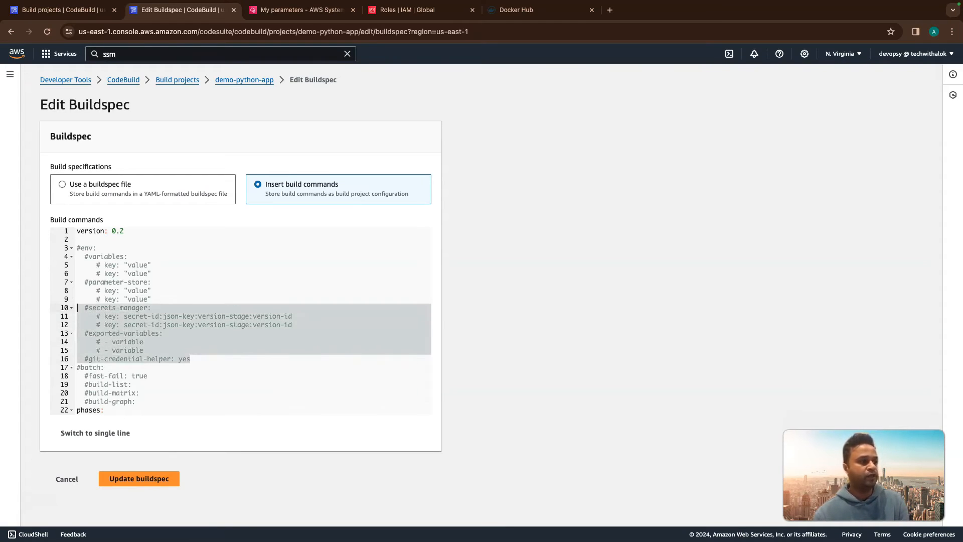
key("BackSpace")
key("BackSpace")
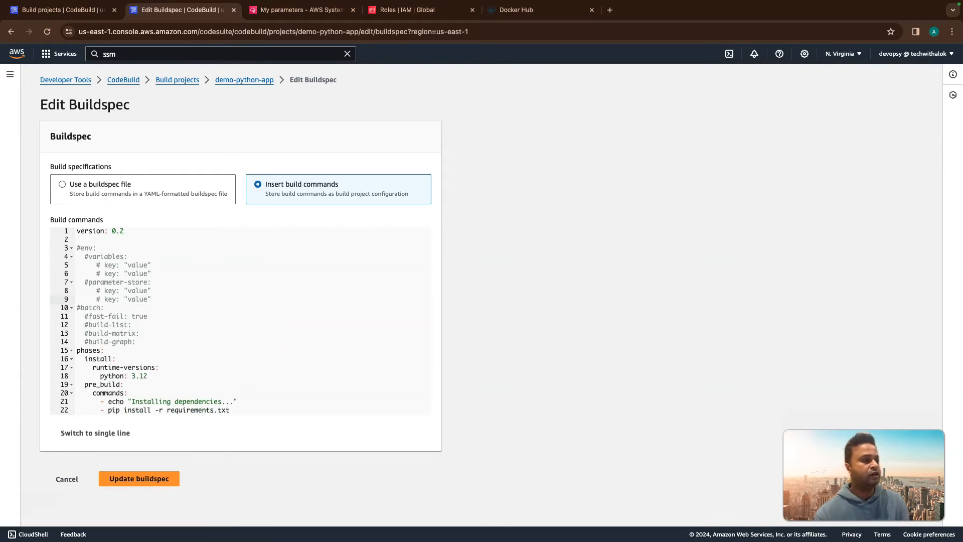
- Delete the commented variables block with its two key placeholders from the buildspec's env section
scroll(240, 321, "up", 1)
left_click(85, 257)
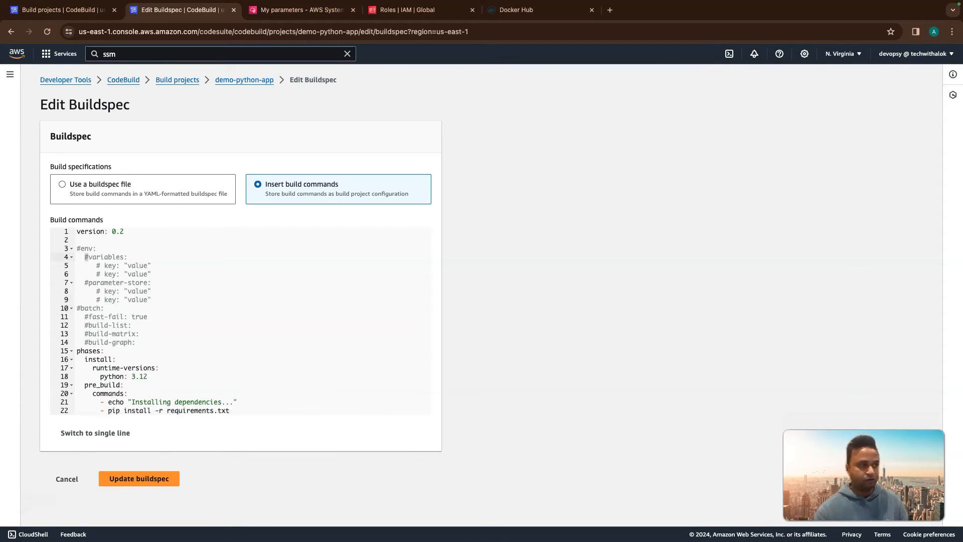
key("shift+Down")
key("shift+Down")
key("shift+Down")
key("BackSpace")
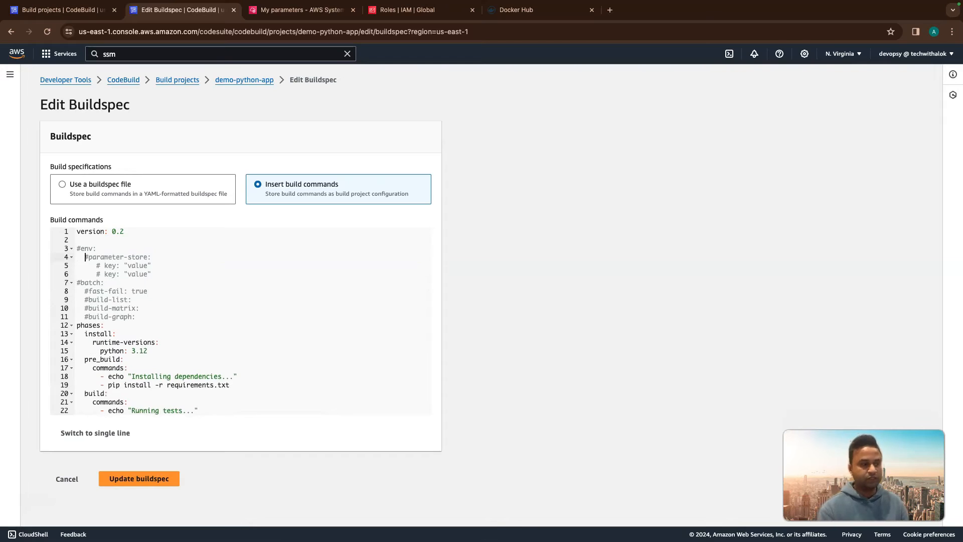
- Uncomment the parameter-store line and its parent env line in the buildspec
key("BackSpace")
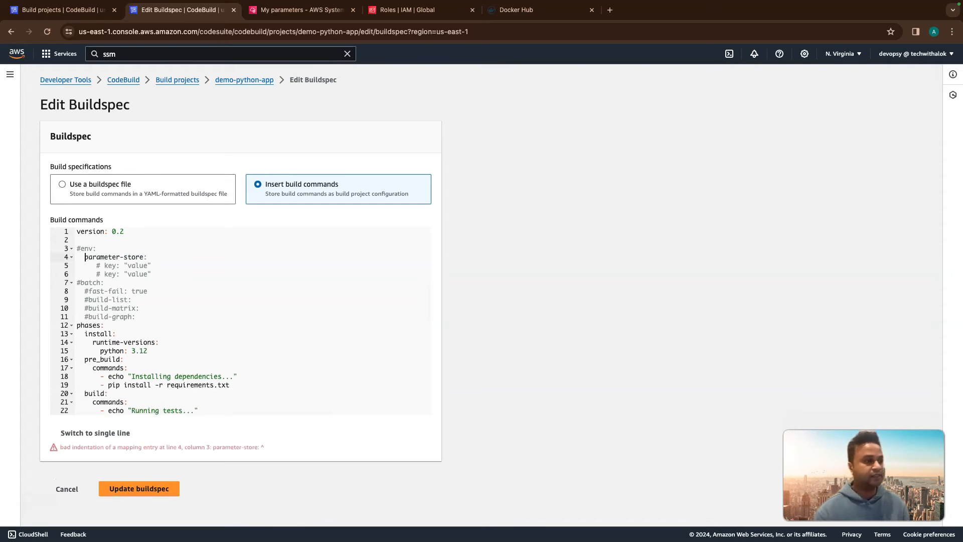
key("Down")
key("Right")
key("Right")
key("Right")
key("Right")
key("Right")
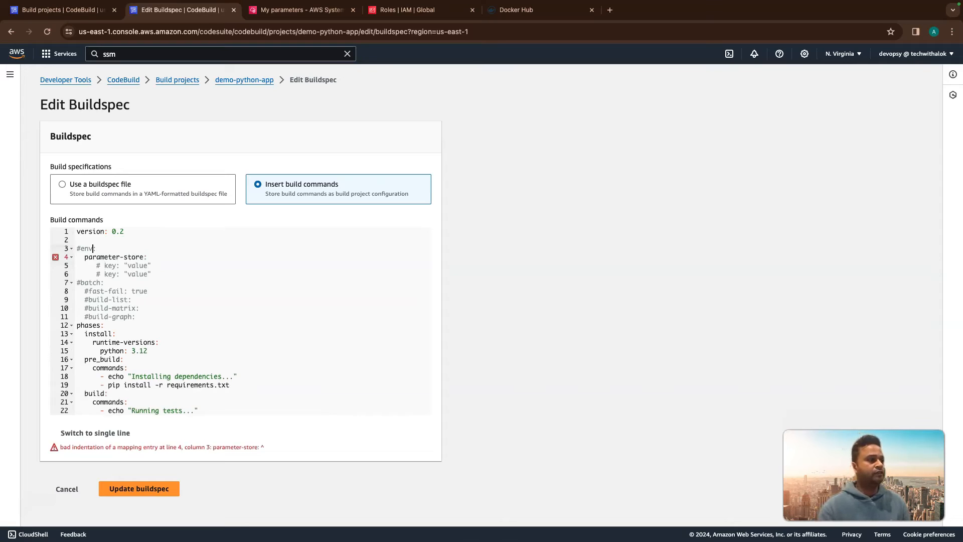
key("BackSpace")
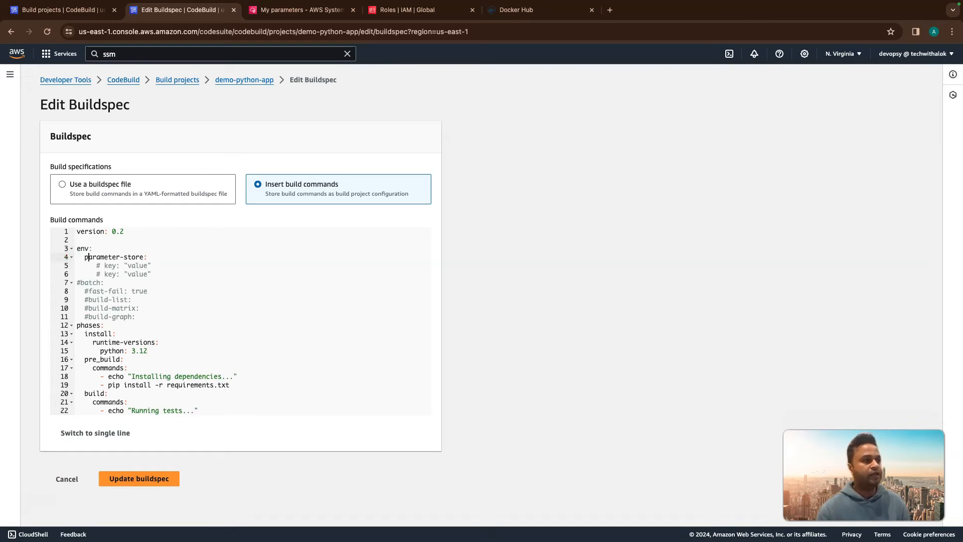
- Uncomment the two key: "value" placeholder lines under parameter-store
key("BackSpace")
key("BackSpace")
key("Down")
key("Right")
key("BackSpace")
key("BackSpace")
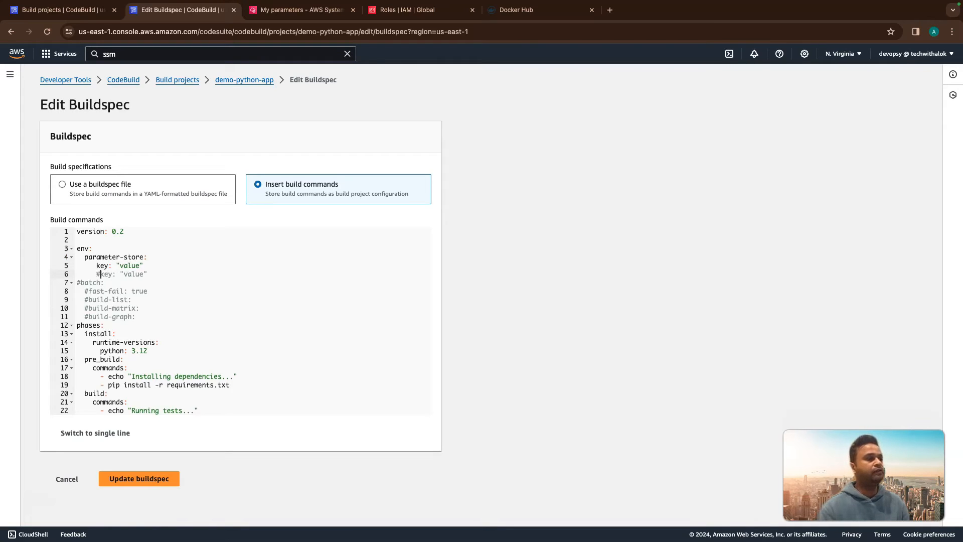
- Duplicate the second key: "value" line to add a third parameter-store entry below it
key("shift+End")
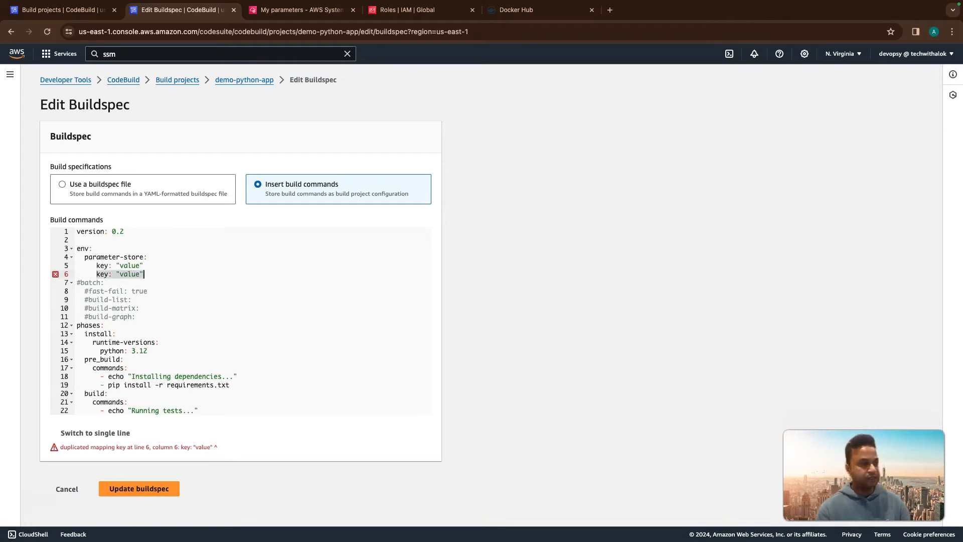
key("ctrl+c")
key("End")
key("Return")
key("ctrl+v")
- Check the parameter names in Parameter Store, and replace the first and third keys with $DOCKER_REGISTRY_PASSWORD copied from the docker login command
double_click(102, 266)
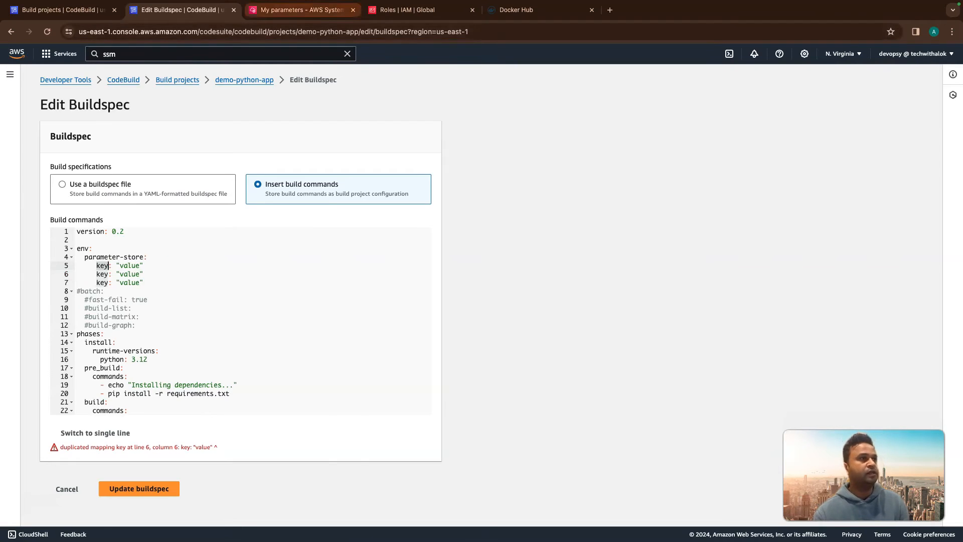
left_click(302, 10)
left_click_drag(154, 213, 75, 213)
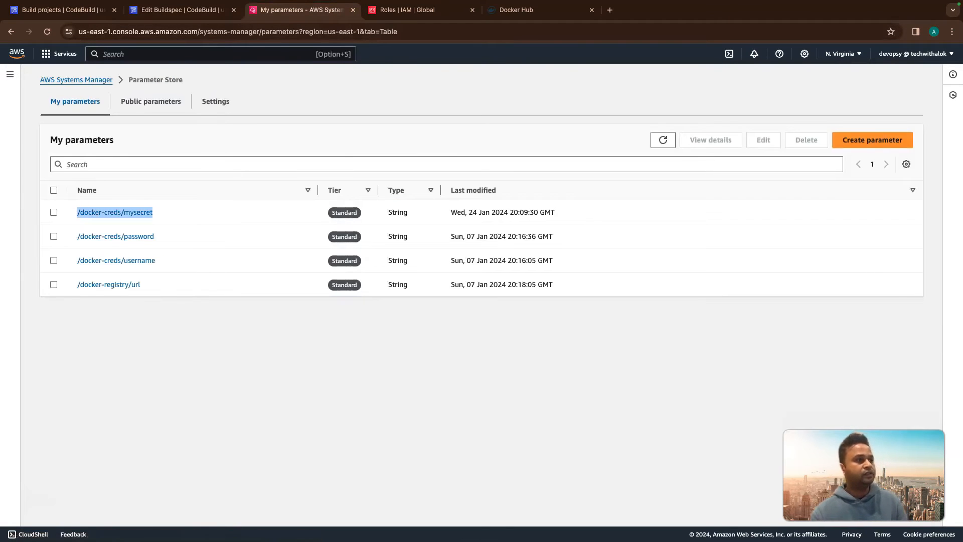
left_click(183, 10)
scroll(241, 321, "down", 6)
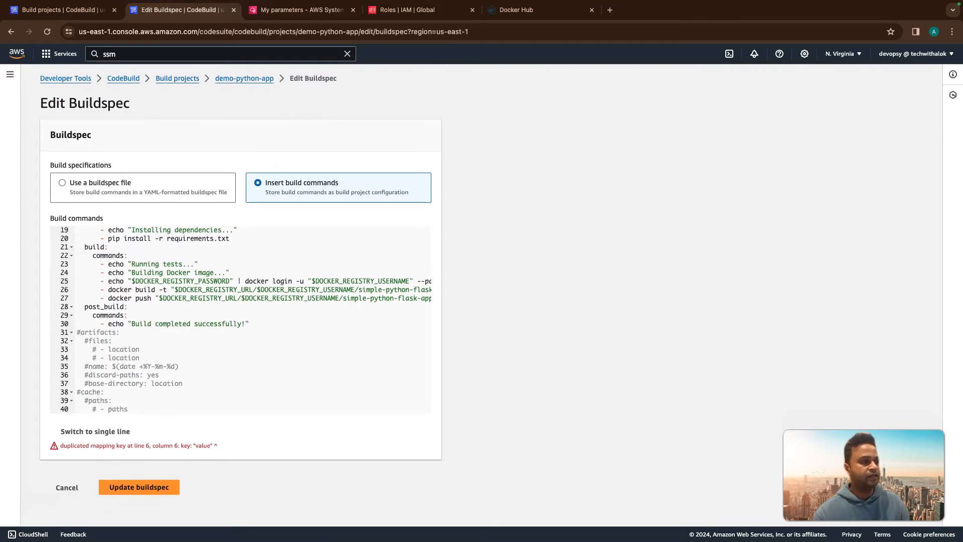
double_click(181, 283)
scroll(241, 321, "up", 3)
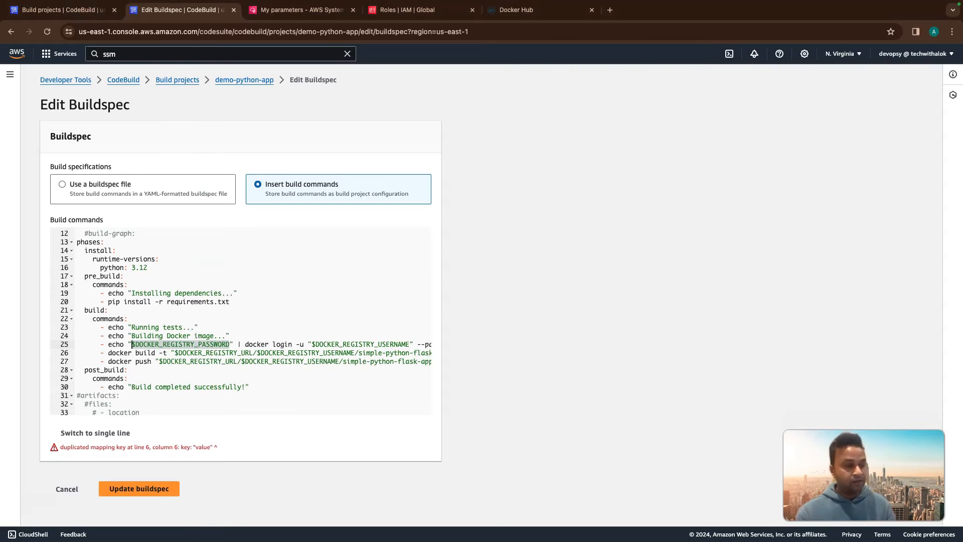
scroll(241, 321, "up", 5)
double_click(103, 266)
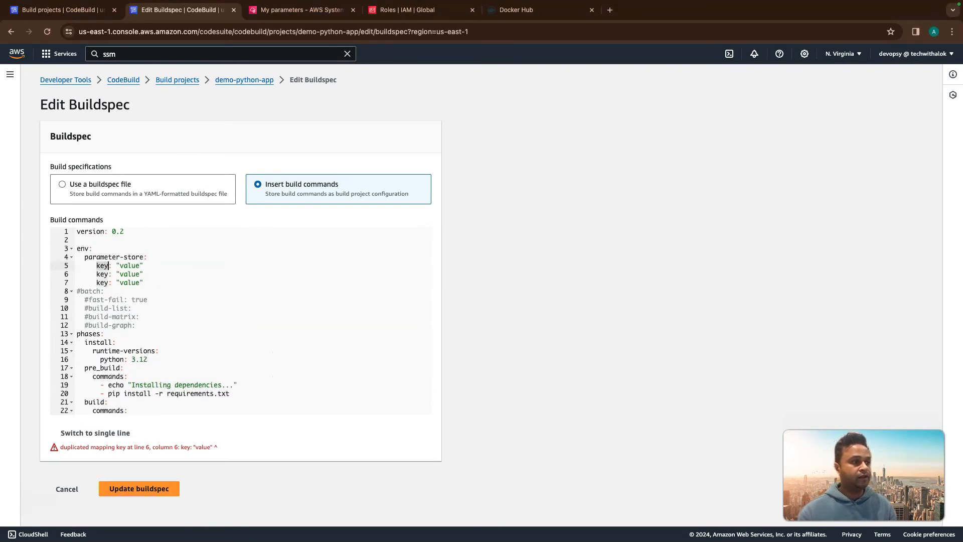
key("super+v")
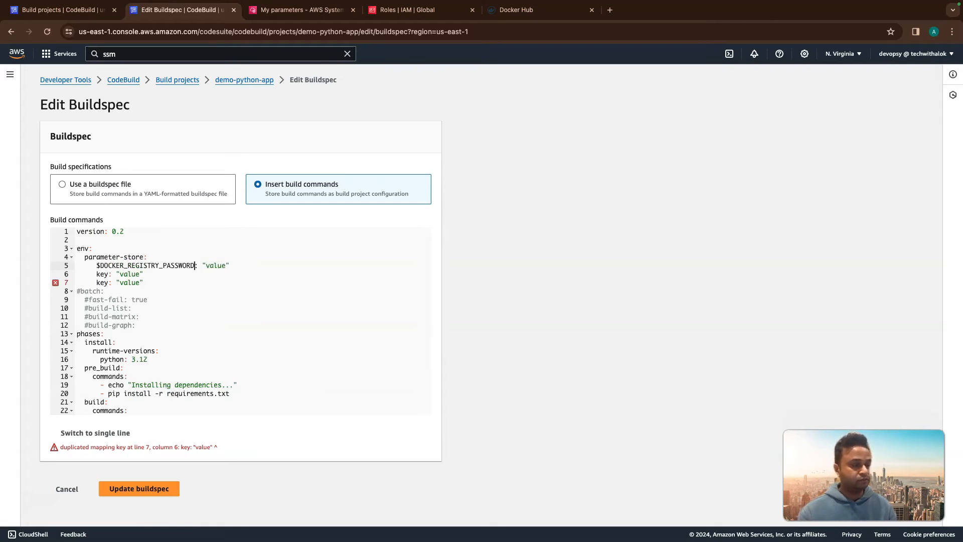
double_click(102, 283)
key("super+v")
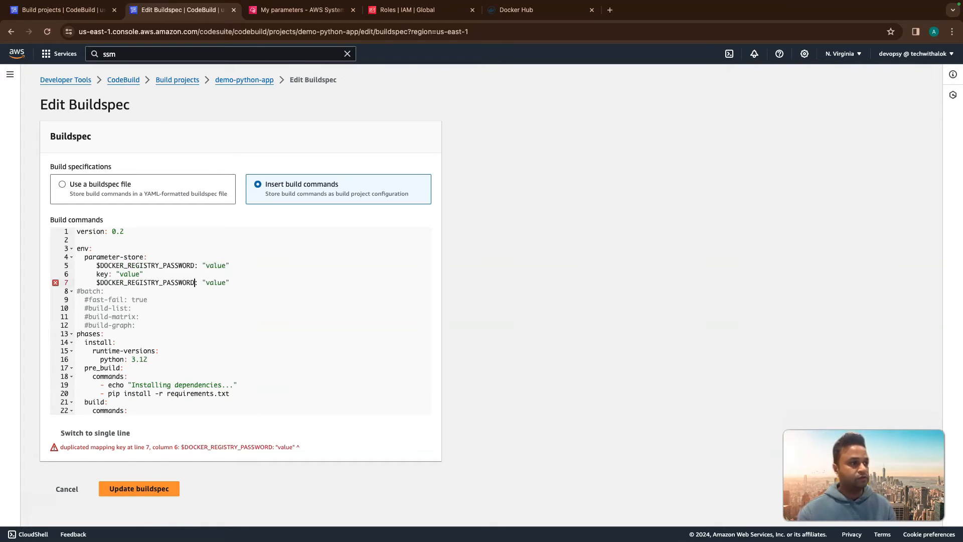
- Replace the second parameter-store key with $DOCKER_REGISTRY_USERNAME copied from the docker build command
scroll(241, 321, "down", 5)
double_click(326, 302)
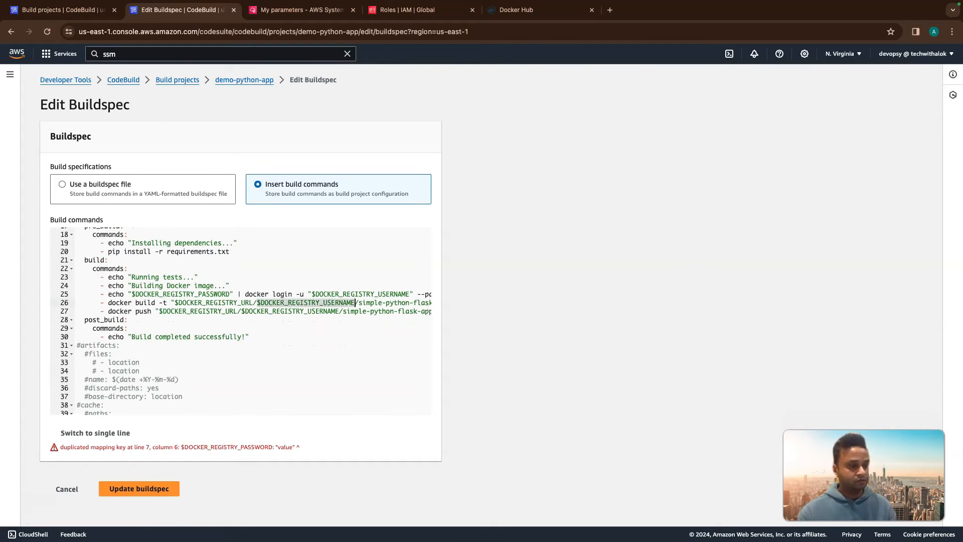
scroll(241, 321, "up", 5)
double_click(102, 274)
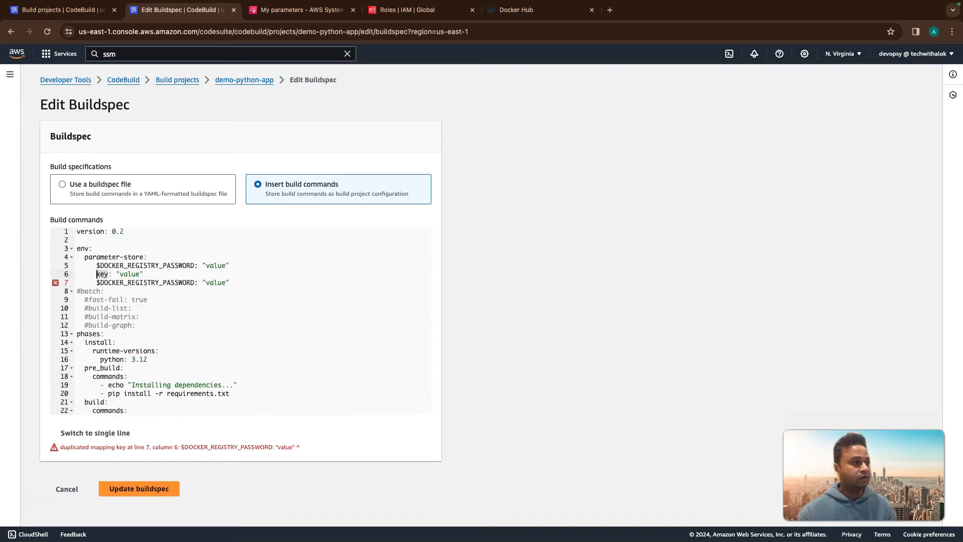
key("super+v")
- Replace the first parameter-store key with $DOCKER_REGISTRY_URL copied from the docker build command
scroll(241, 321, "down", 5)
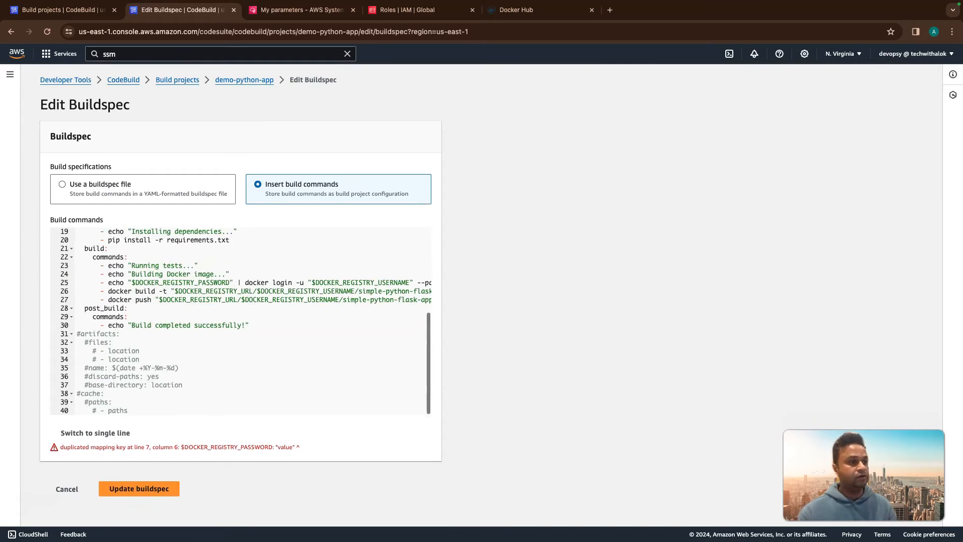
double_click(218, 291)
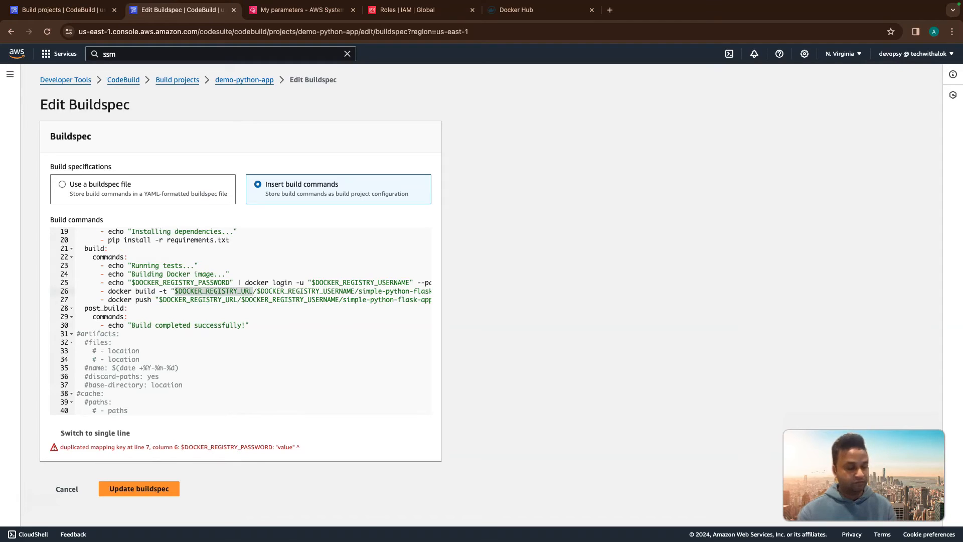
scroll(218, 291, "up", 5)
double_click(131, 265)
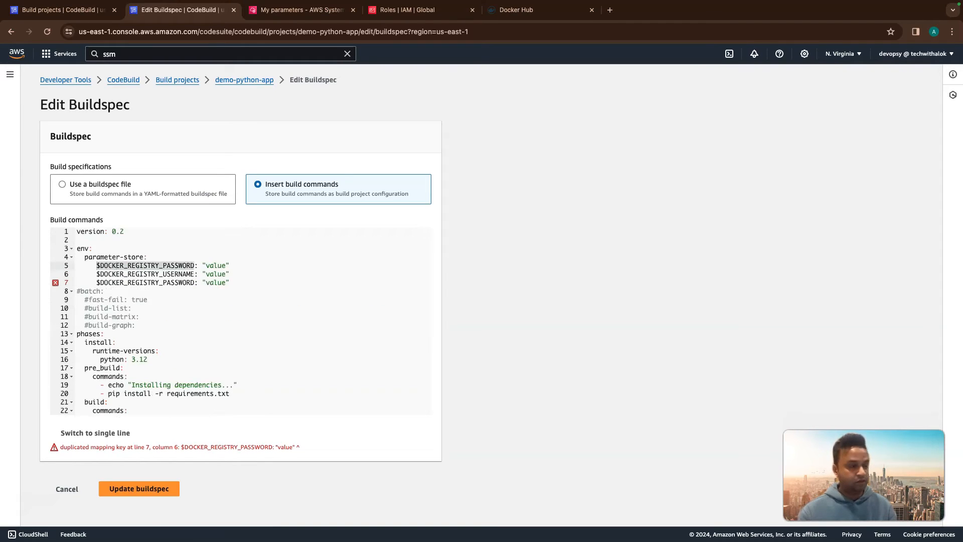
key("super+v")
- Remove the leading $ from the URL, username and password key names under parameter-store
key("BackSpace")
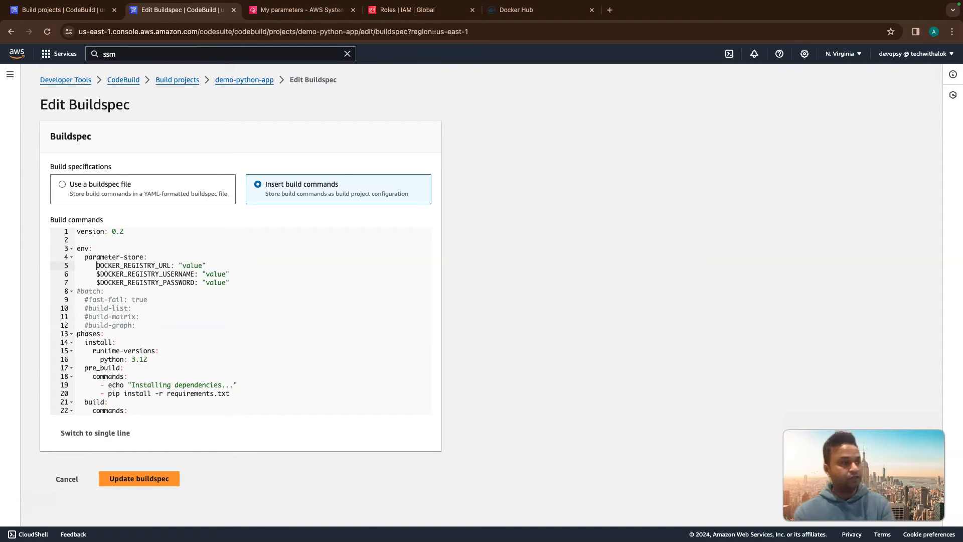
key("Down")
key("Delete")
key("Down")
key("Delete")
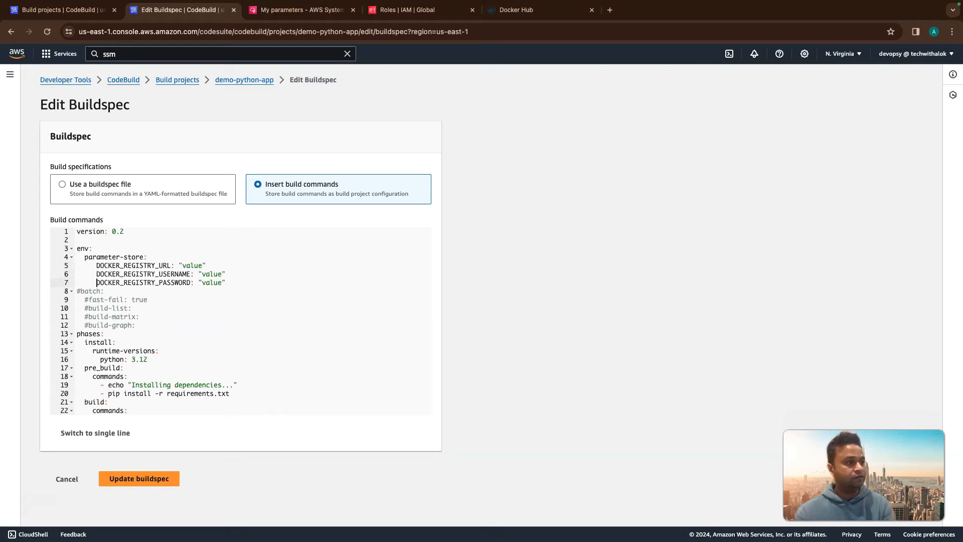
- Set the DOCKER_REGISTRY_PASSWORD entry to the parameter name /docker-creds/password, copied from Parameter Store
left_click(191, 265)
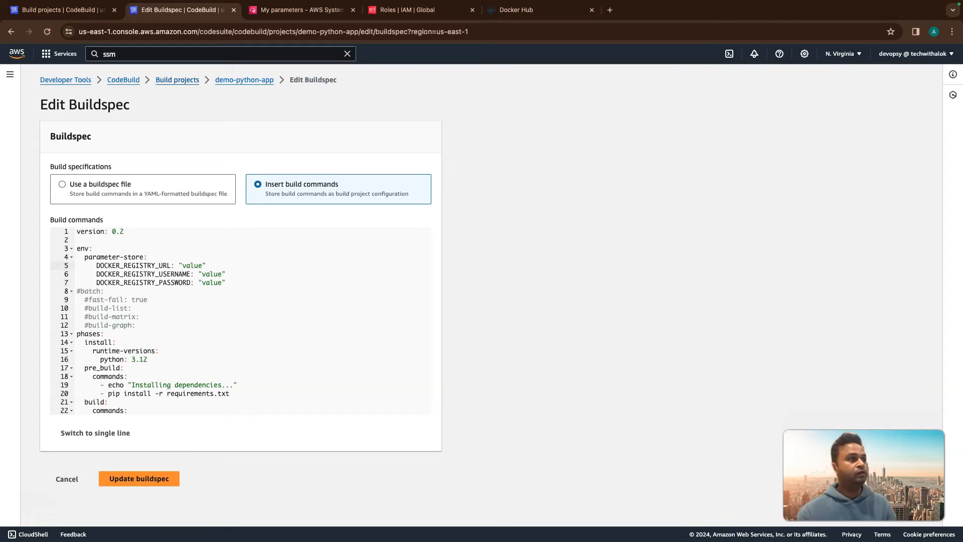
left_click(301, 10)
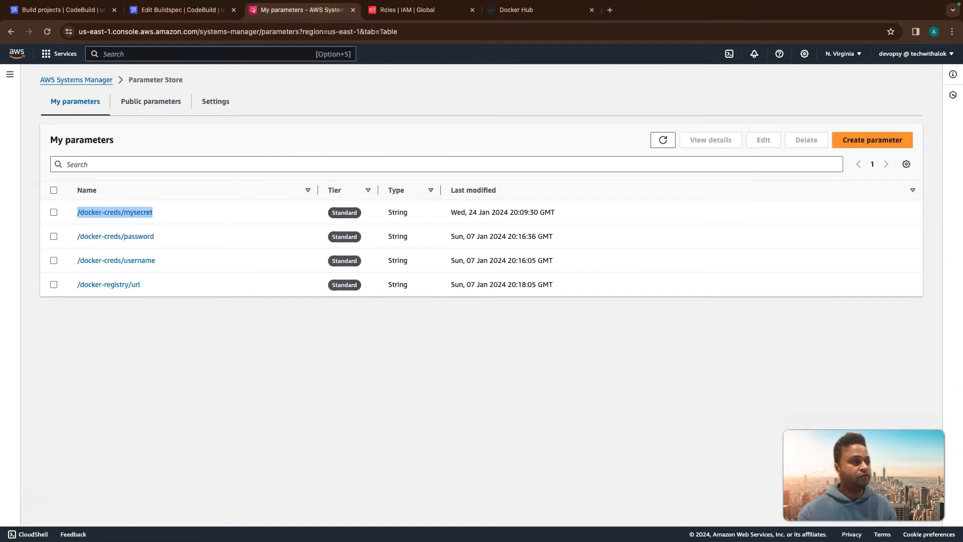
left_click_drag(155, 236, 76, 236)
key("super+c")
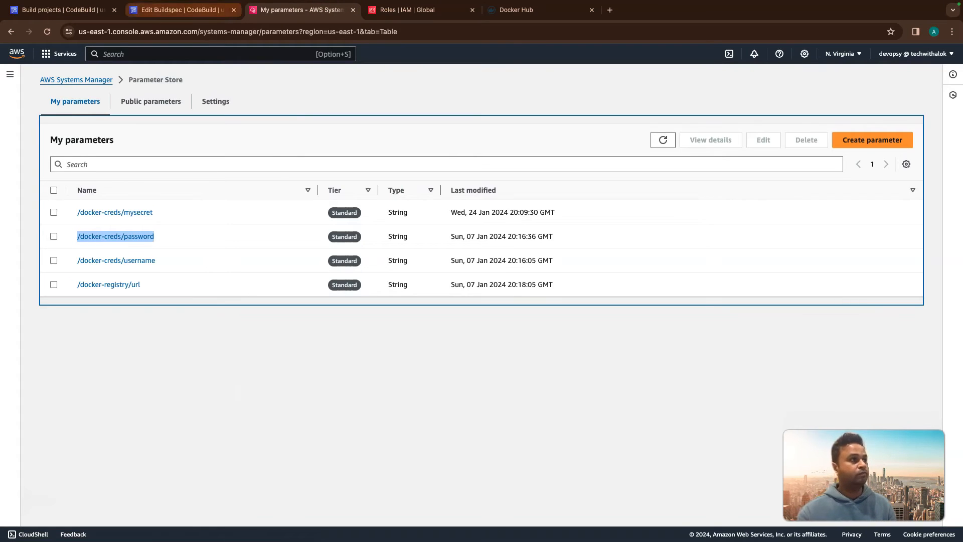
left_click(183, 9)
left_click_drag(226, 283, 199, 283)
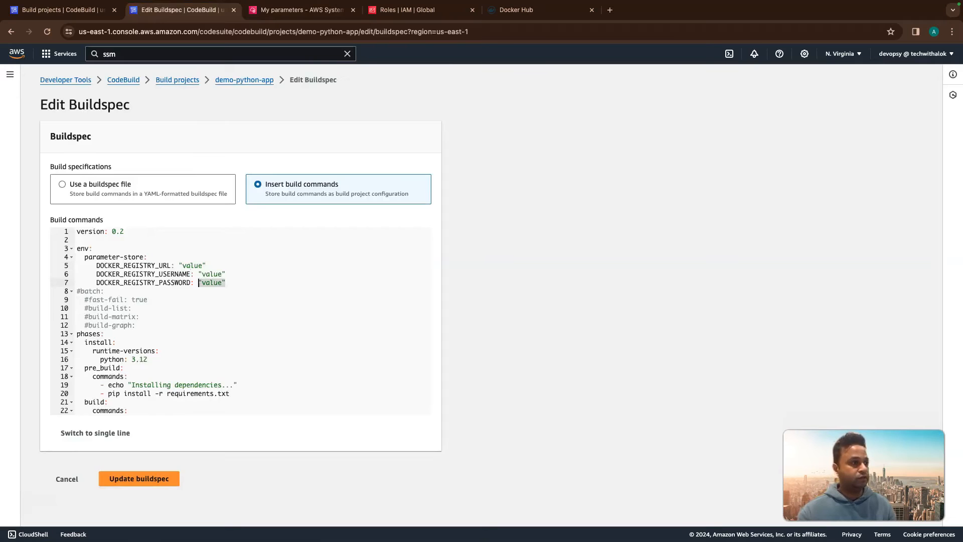
key("super+v")
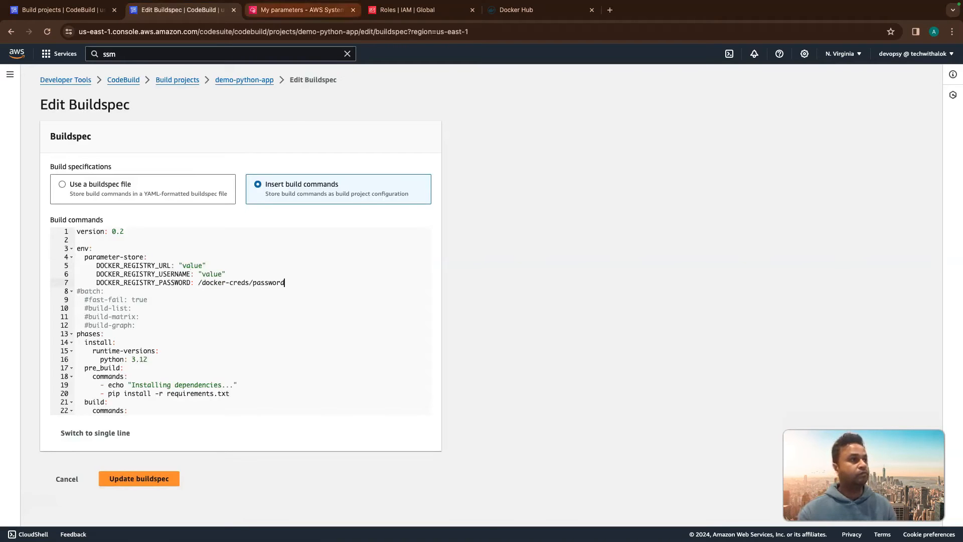
- Set the DOCKER_REGISTRY_USERNAME entry to the parameter name /docker-creds/username, copied from Parameter Store
left_click(302, 10)
left_click_drag(159, 261, 78, 261)
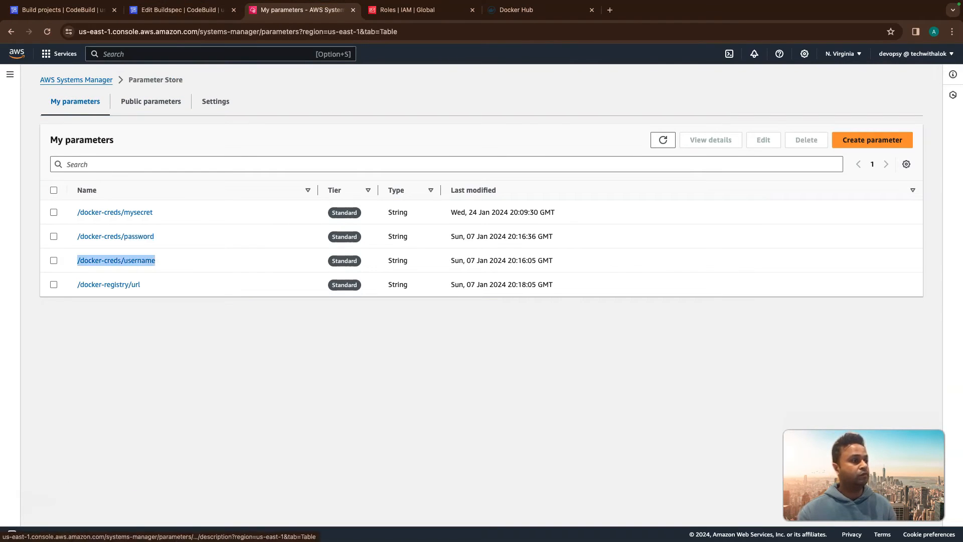
key("super+c")
left_click(183, 10)
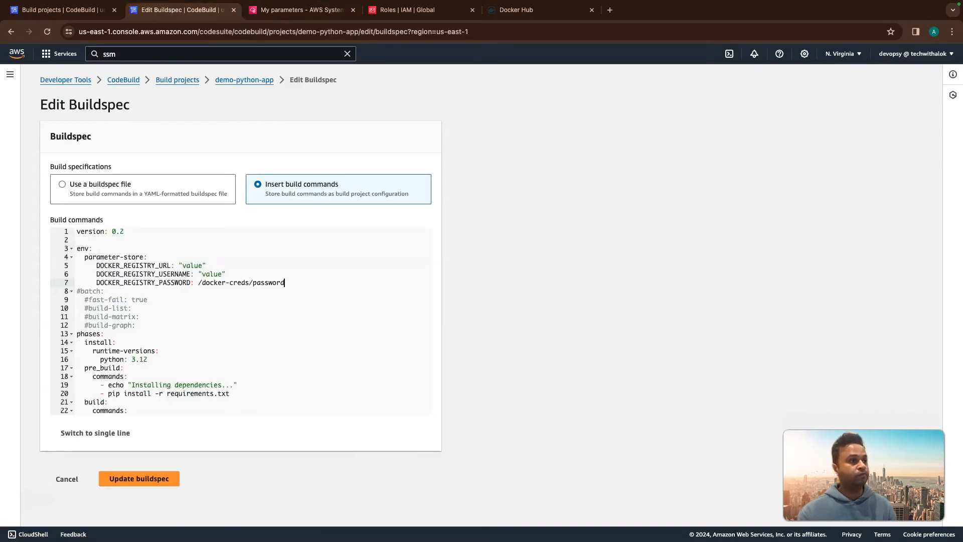
left_click_drag(226, 274, 199, 274)
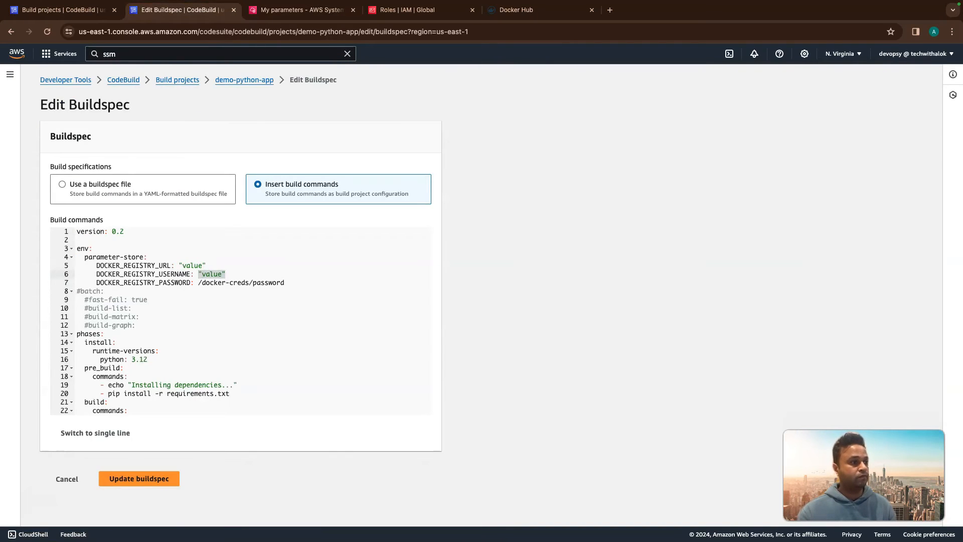
- Set DOCKER_REGISTRY_USERNAME to /docker-creds/username and DOCKER_REGISTRY_URL to /docker-registry/url in the buildspec, using the names from Parameter Store
key("super+v")
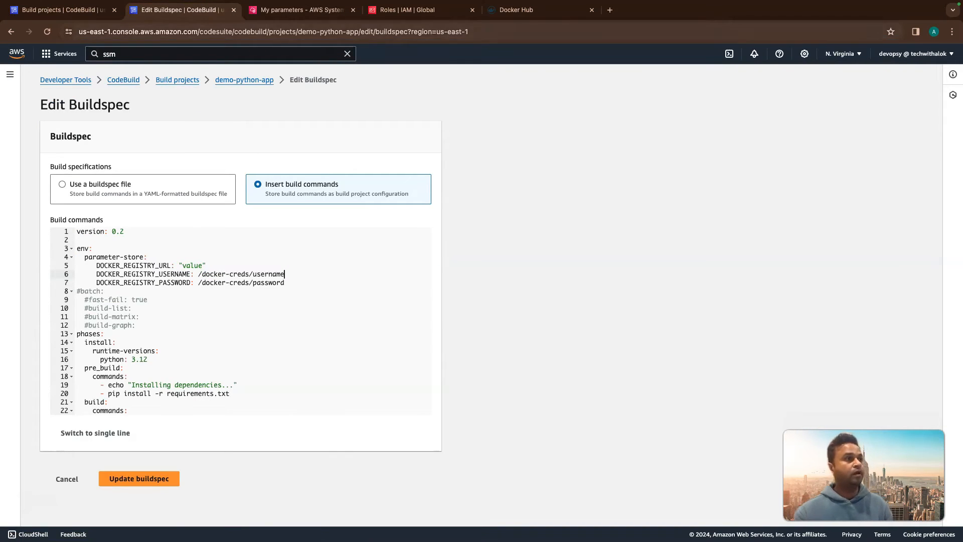
left_click(301, 10)
left_click(211, 236)
left_click_drag(142, 285, 75, 284)
key("super+c")
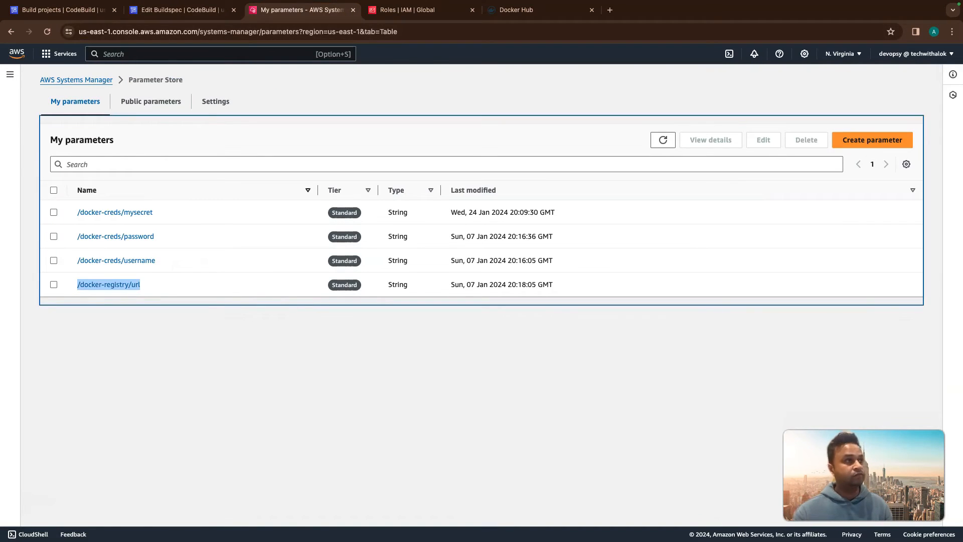
left_click(180, 9)
left_click_drag(207, 266, 179, 265)
key("super+v")
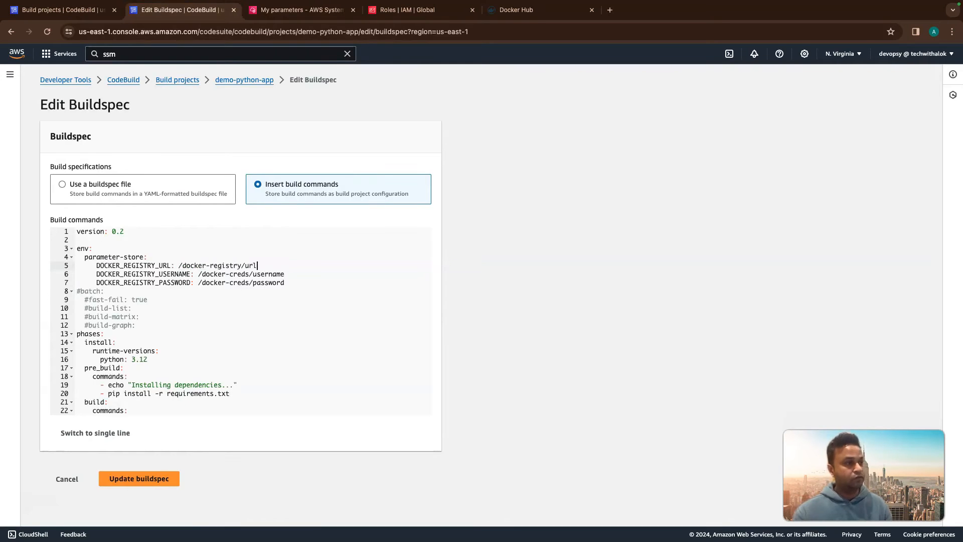
- Delete the commented-out batch block between the parameter-store variables and the phases section of the buildspec
scroll(241, 321, "down", 3)
scroll(241, 321, "up", 3)
left_click(77, 291)
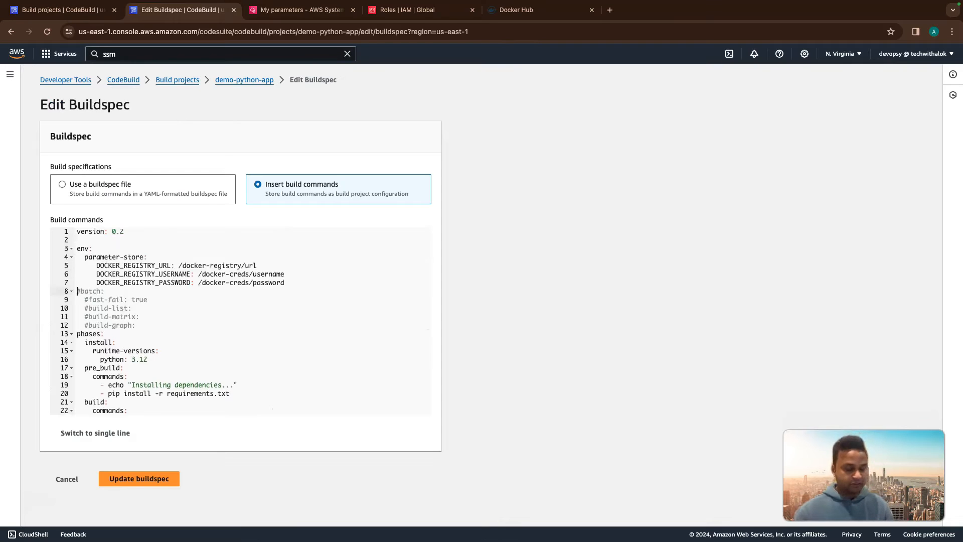
key("shift+Down")
key("shift+Down")
key("shift+Down")
key("shift+Down")
key("shift+Down")
key("BackSpace")
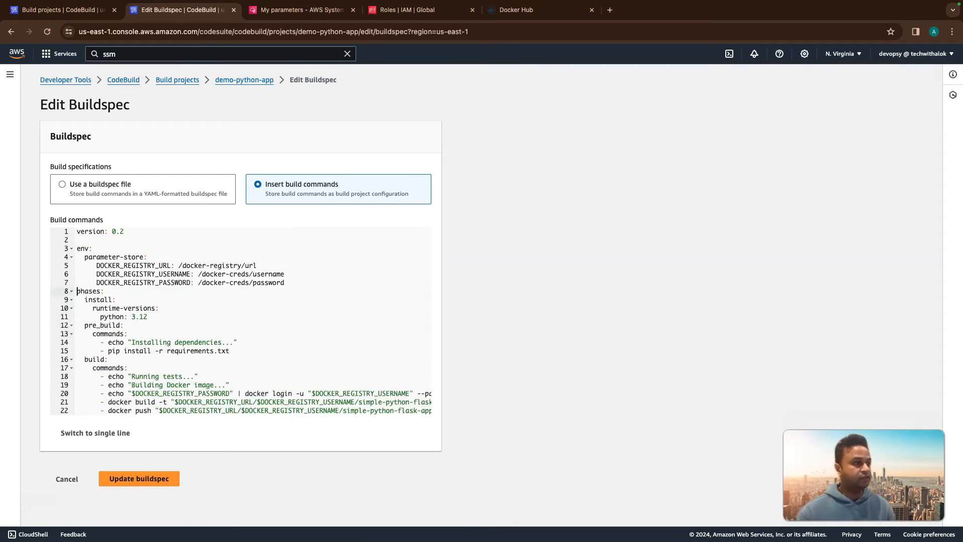
- Review the buildspec from the environment variables through the install, pre_build, build and post_build phases, including the Docker commands
scroll(241, 321, "down", 3)
scroll(241, 321, "up", 3)
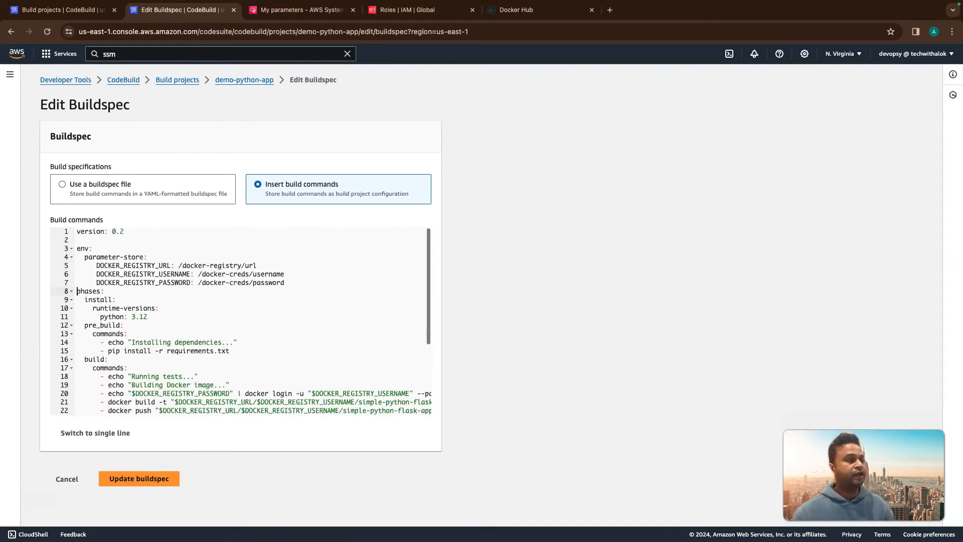
scroll(241, 321, "down", 1)
scroll(241, 321, "down", 3)
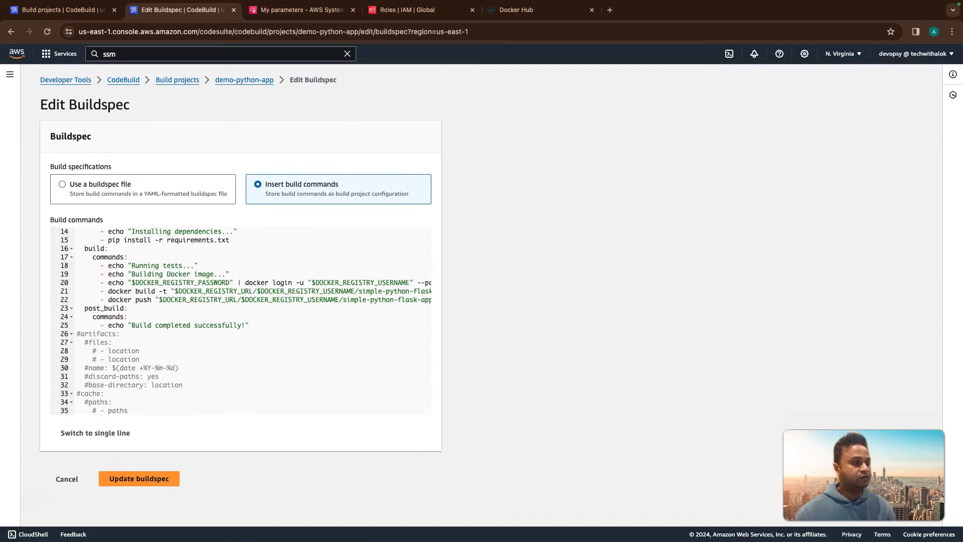
scroll(241, 321, "up", 4)
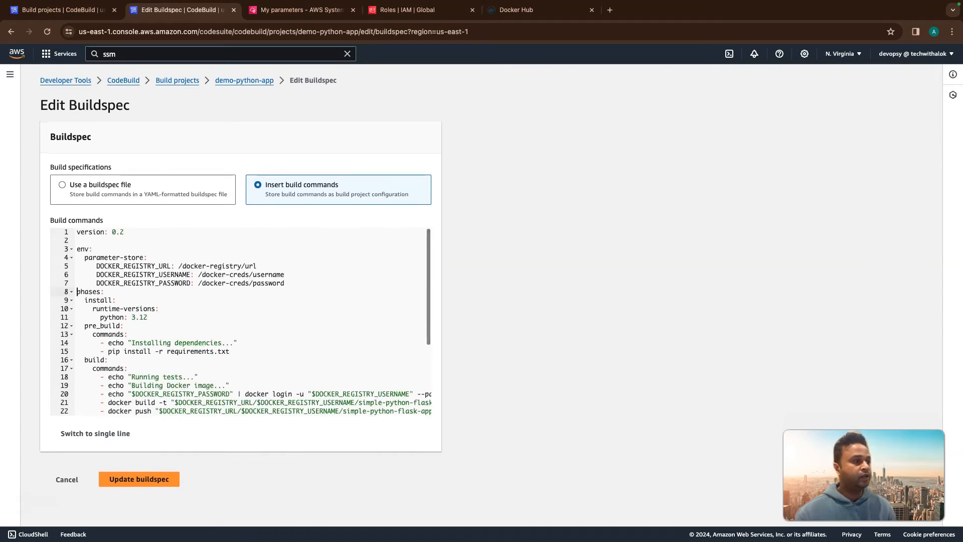
scroll(241, 321, "down", 3)
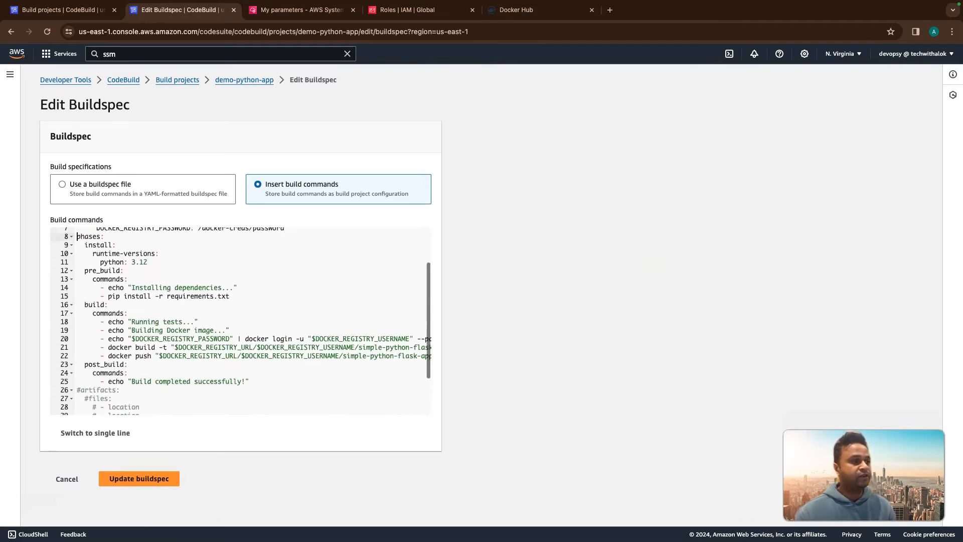
scroll(241, 321, "down", 1)
scroll(241, 321, "down", 2)
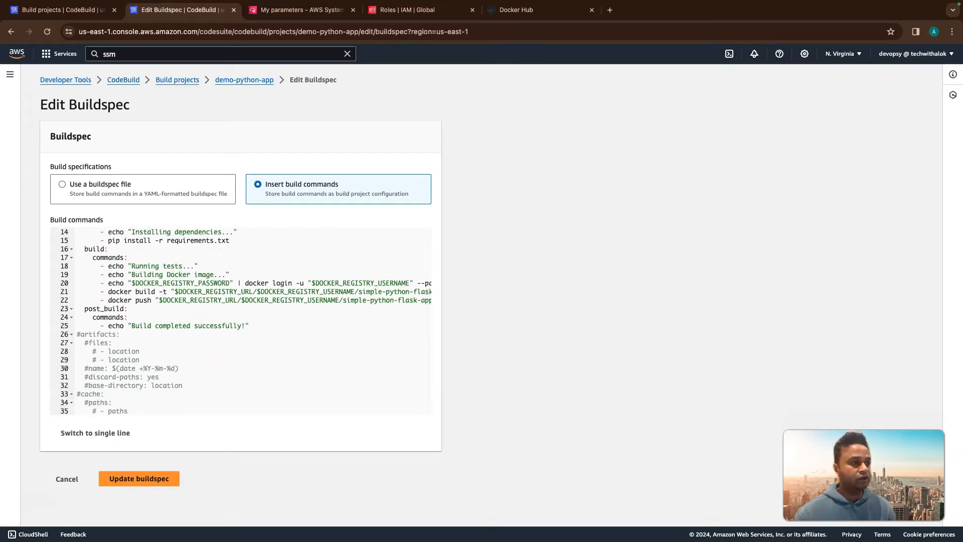
scroll(240, 321, "right", 1)
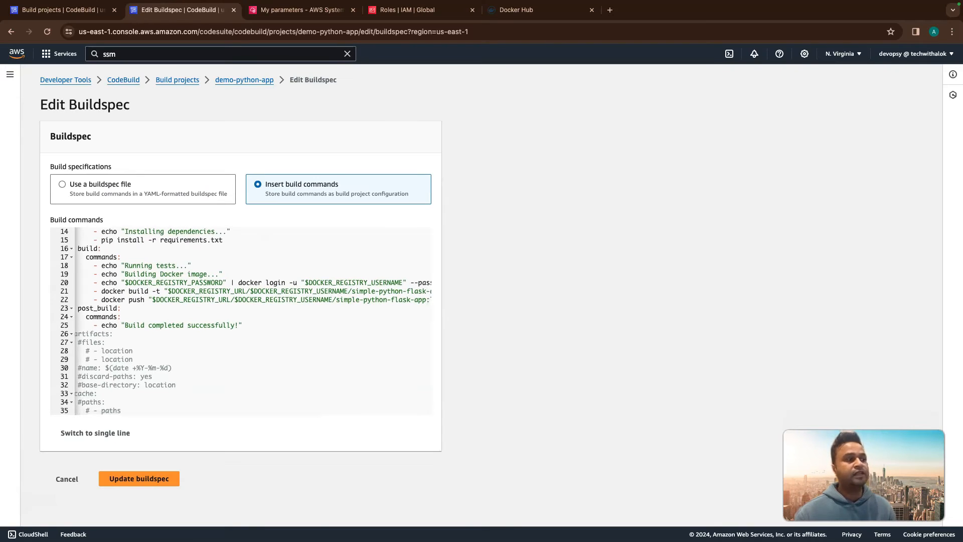
scroll(241, 321, "left", 1)
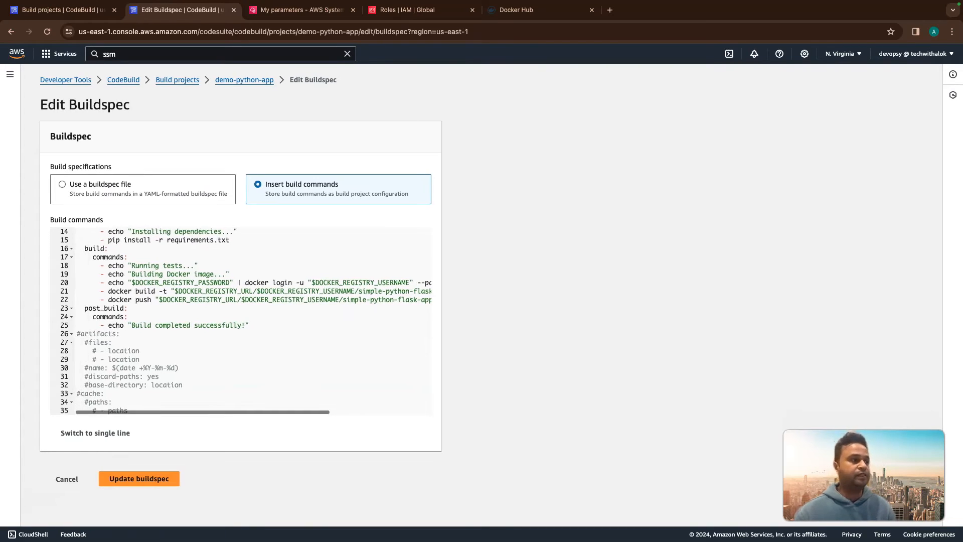
- Delete the commented-out artifacts and cache blocks at the end of the buildspec
scroll(241, 321, "down", 1)
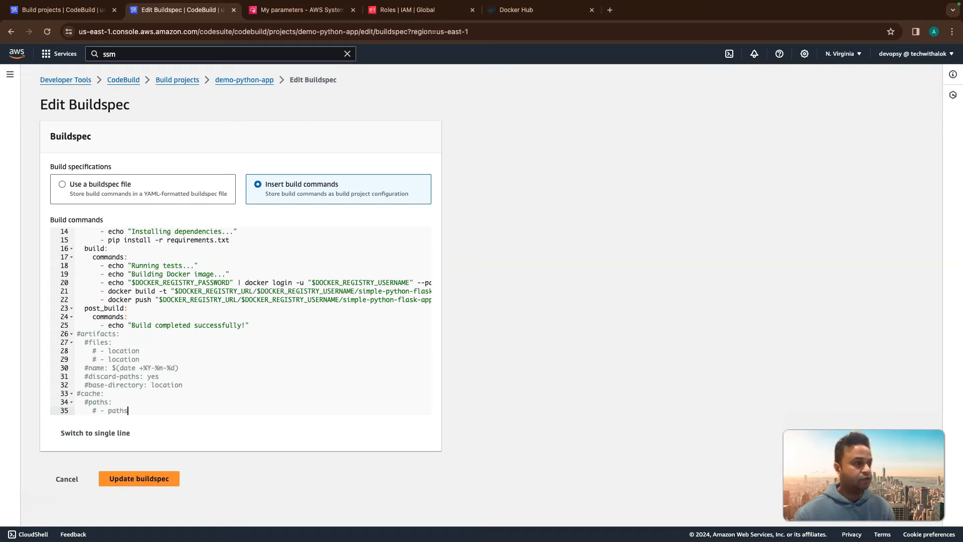
key("shift+Down")
key("shift+Down")
key("shift+Down")
key("shift+Down")
key("shift+Down")
key("shift+Down")
key("shift+Down")
key("shift+Down")
key("shift+Down")
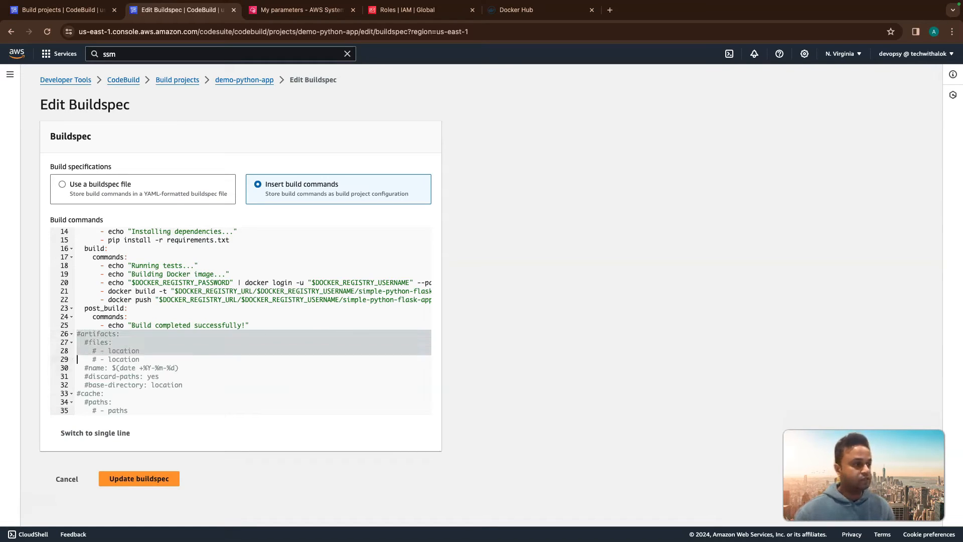
key("shift+End")
key("BackSpace")
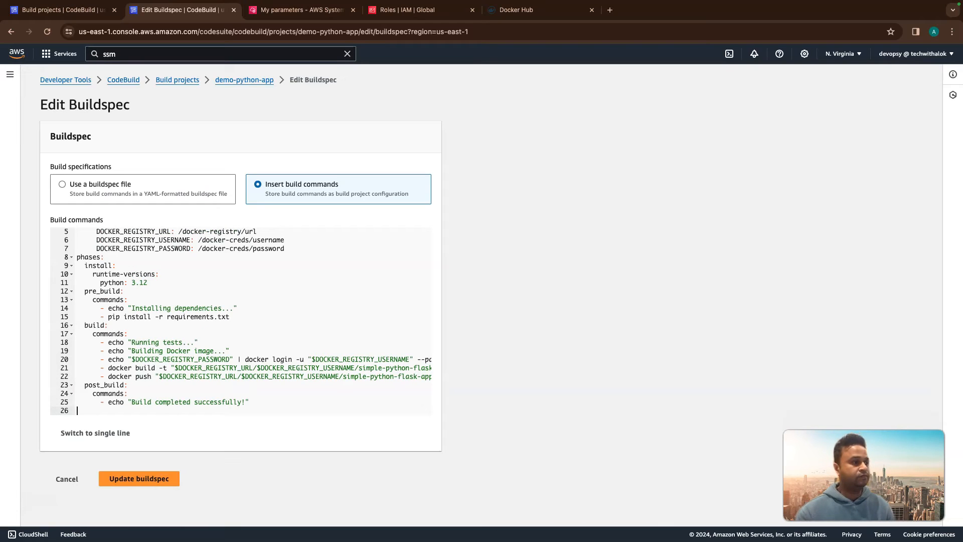
- Save the updated buildspec and check the stored version in the demo-python-app build details
left_click(139, 478)
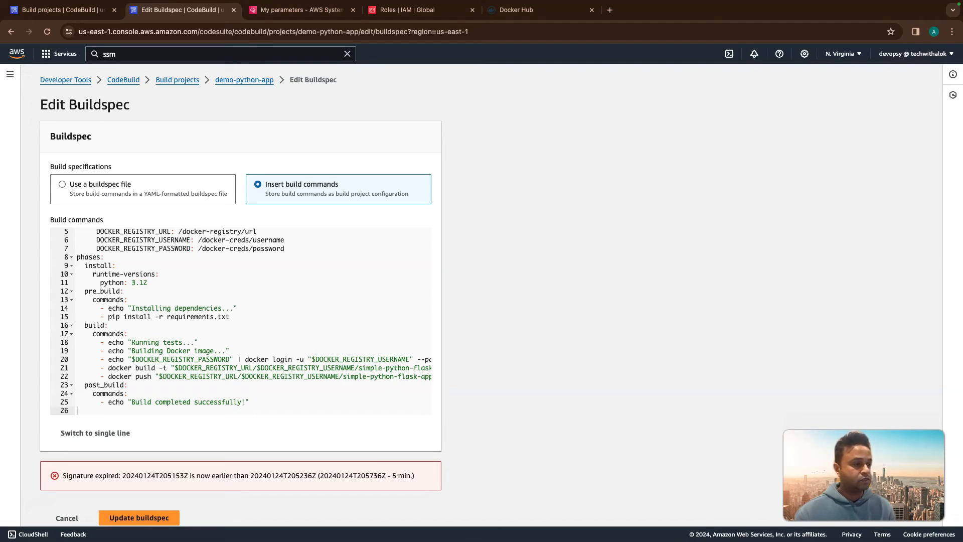
left_click(139, 518)
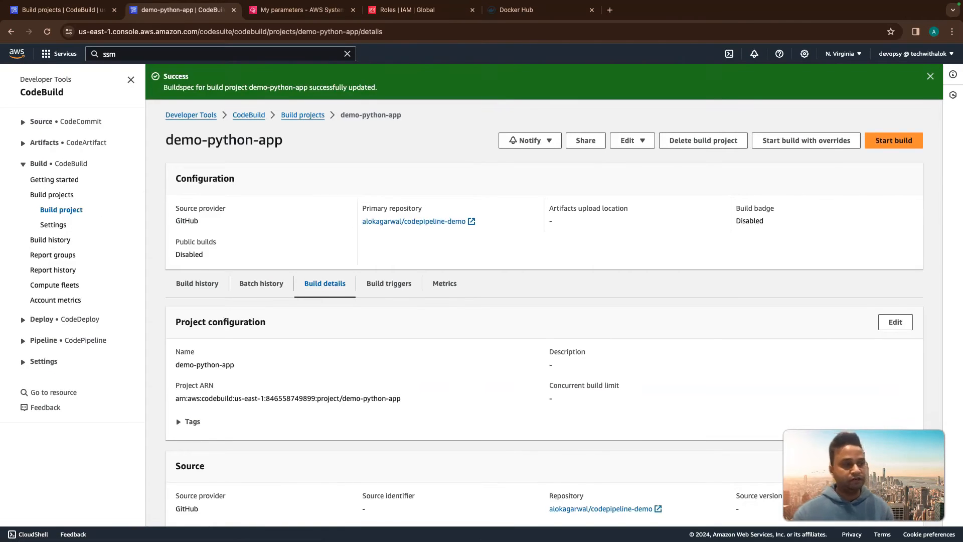
scroll(554, 296, "down", 7)
scroll(554, 296, "down", 10)
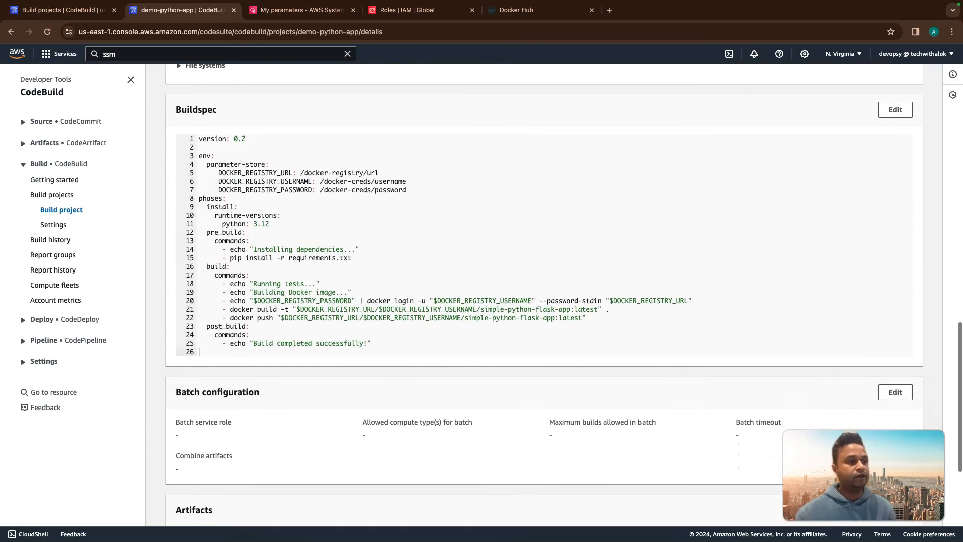
scroll(554, 296, "up", 3)
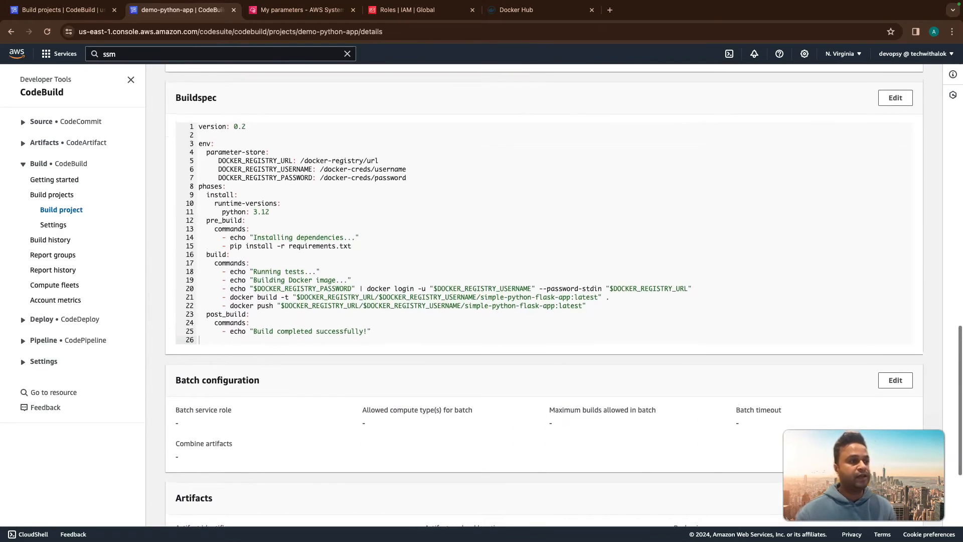
scroll(554, 296, "down", 2)
scroll(554, 296, "up", 15)
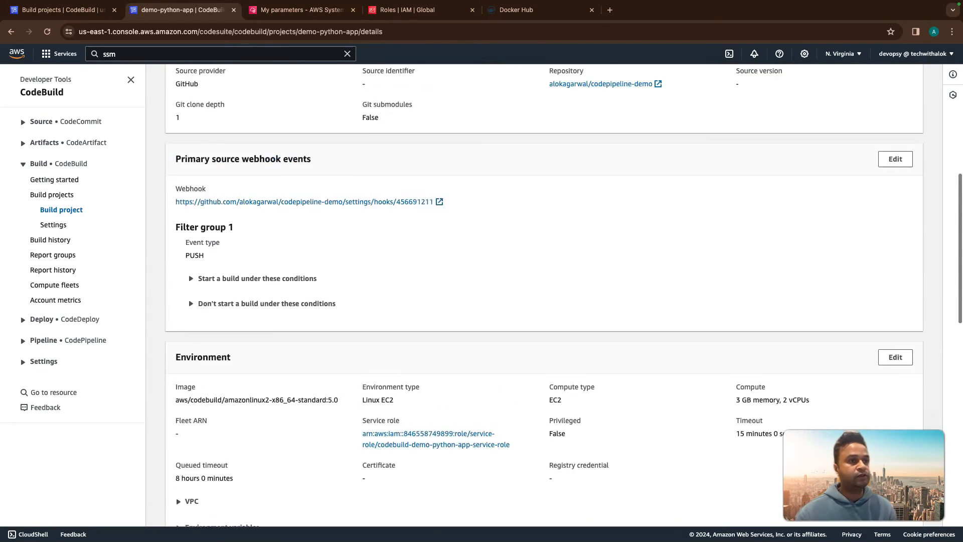
scroll(20, 358, "up", 3)
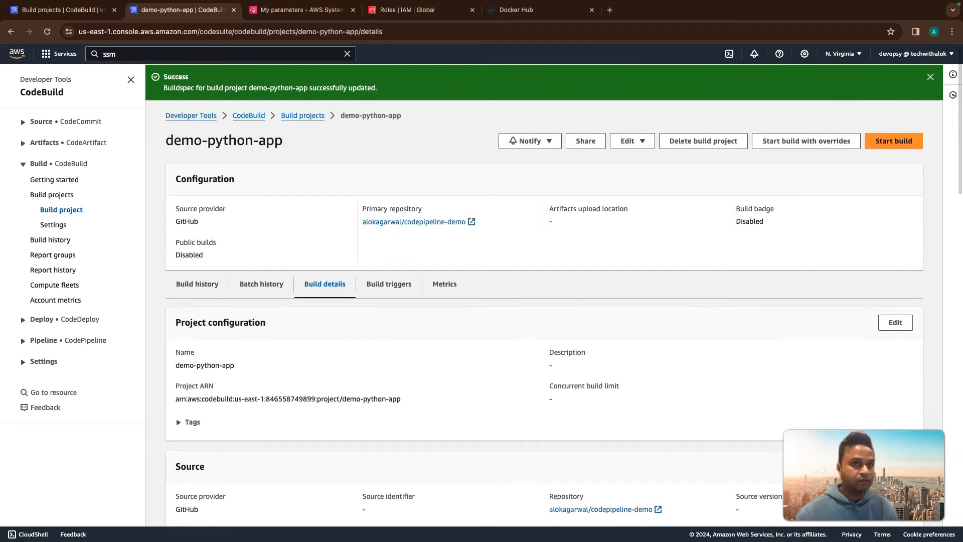
- Start a build of demo-python-app and examine its status and the ssm:GetParameters entry in the build log
left_click(893, 140)
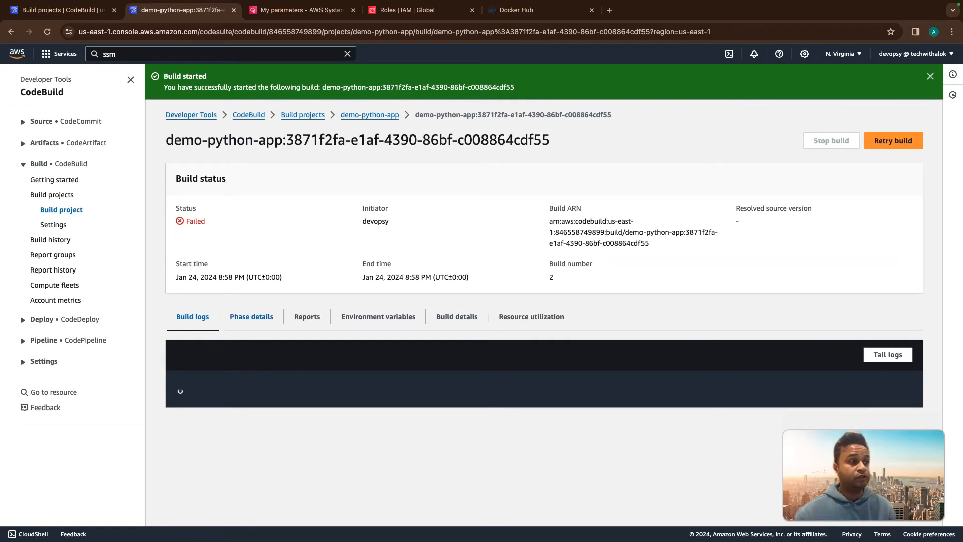
double_click(195, 221)
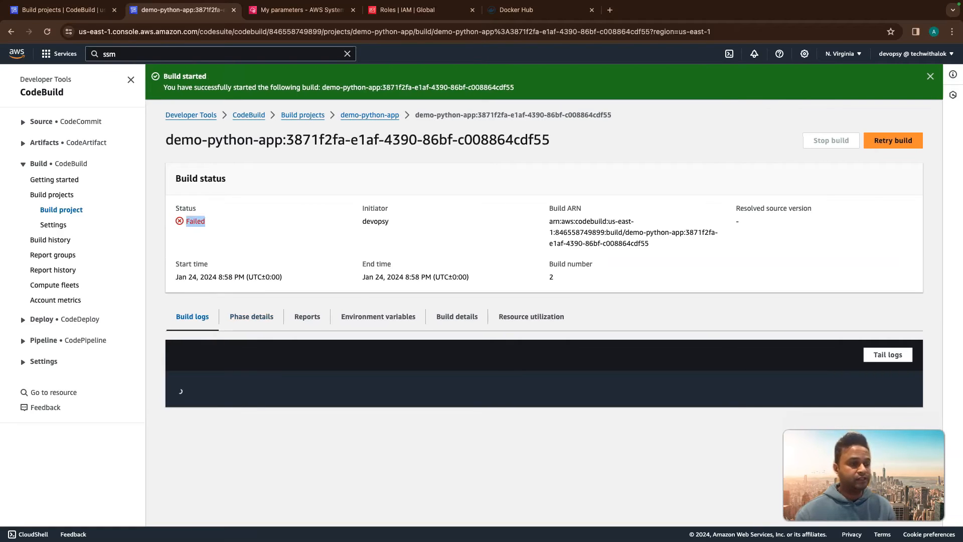
left_click(206, 224)
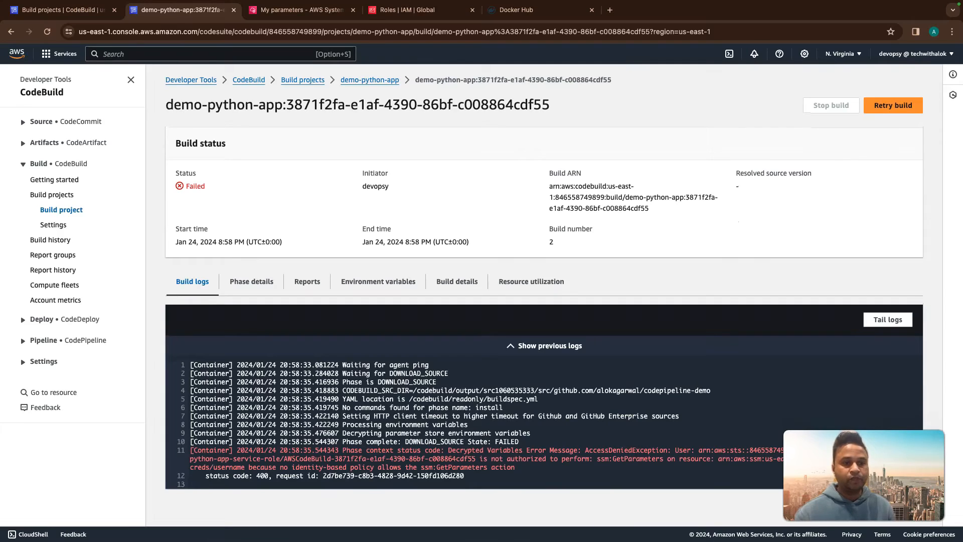
double_click(602, 459)
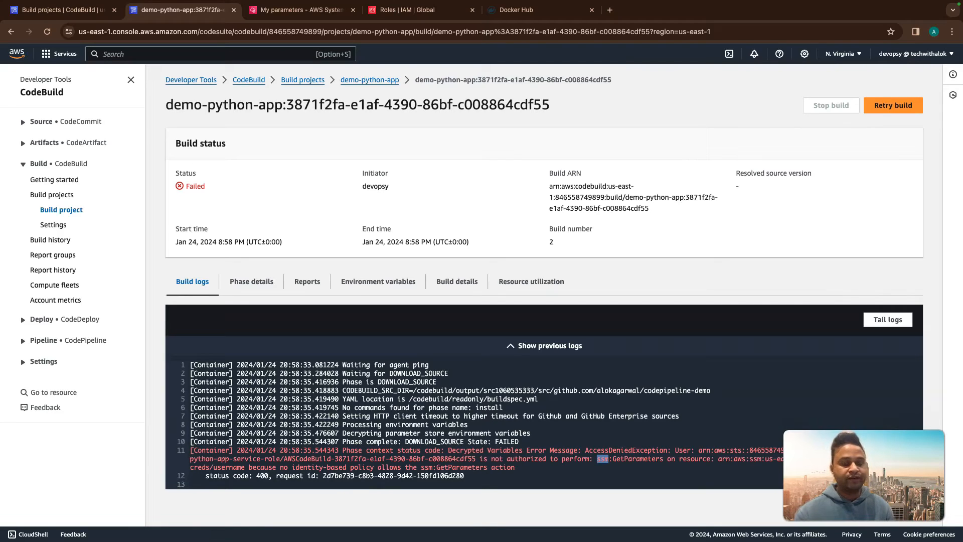
left_click(603, 459)
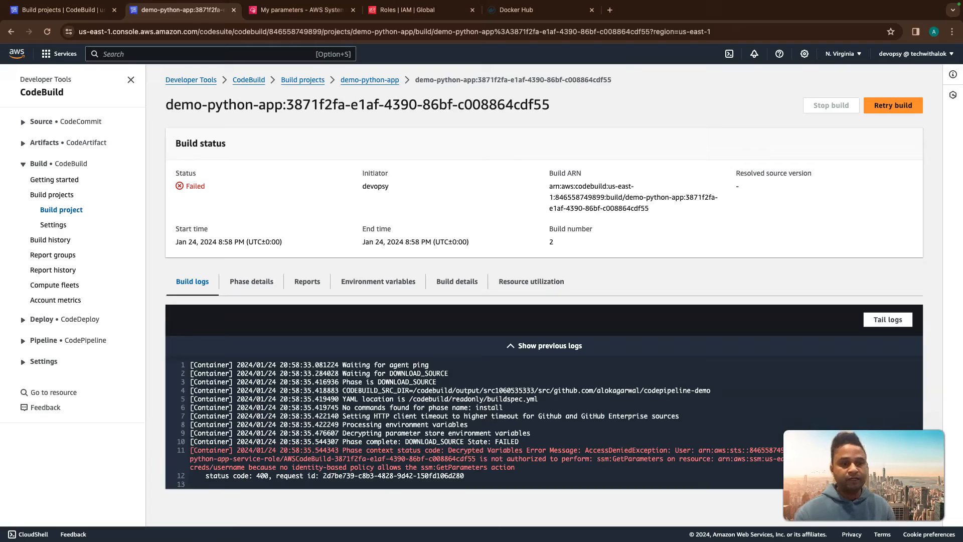
left_click_drag(612, 459, 664, 460)
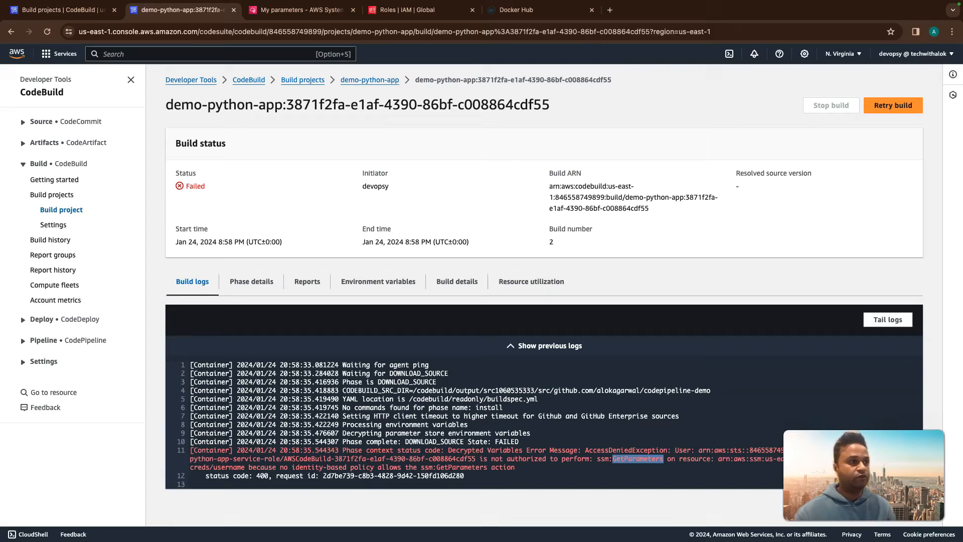
- Open the demo-python-app project's service role from its environment details in a new tab and view the role's permissions policies
left_click(369, 81)
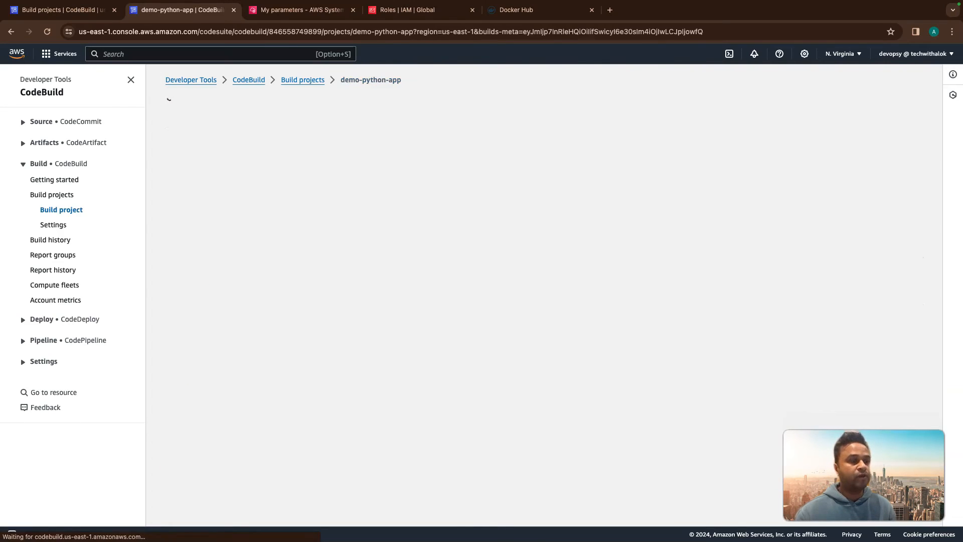
left_click(324, 249)
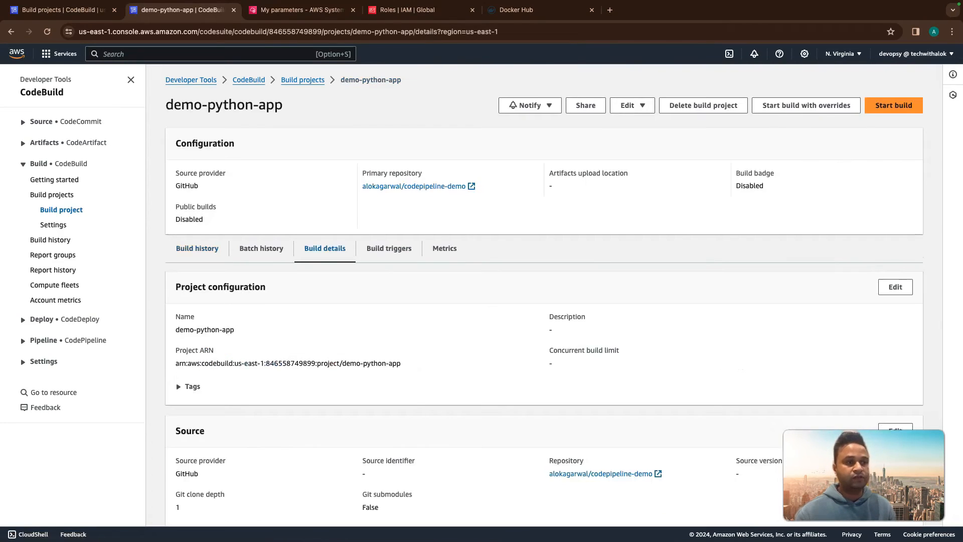
scroll(179, 176, "down", 7)
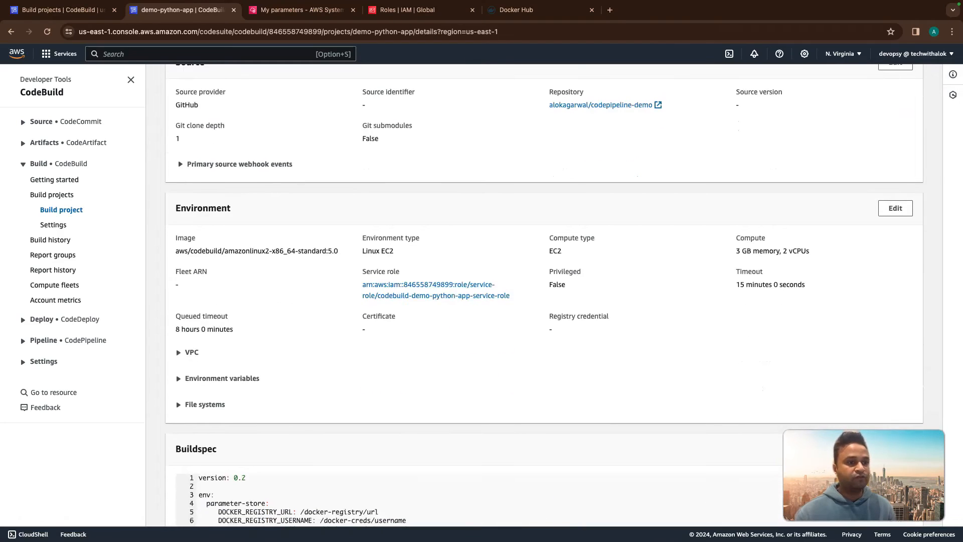
right_click(436, 295)
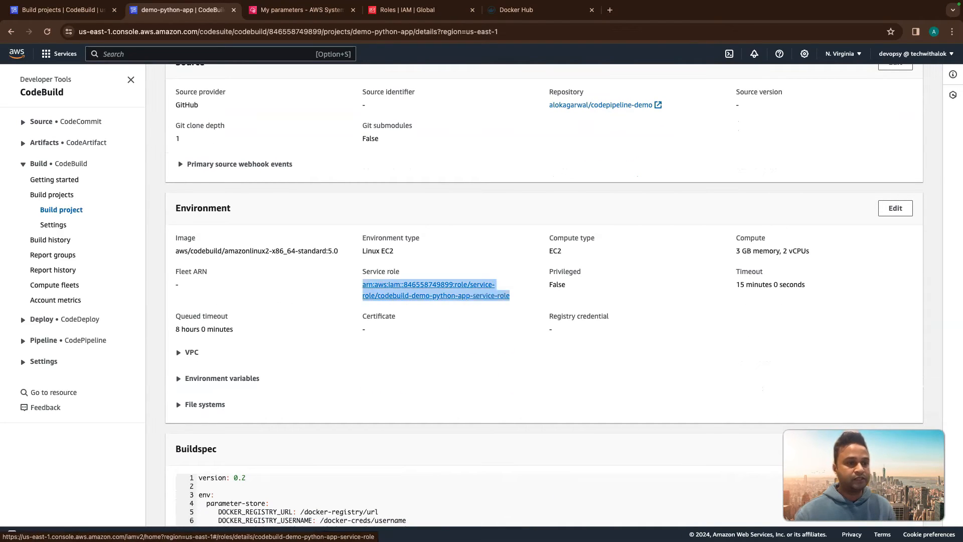
left_click(510, 301)
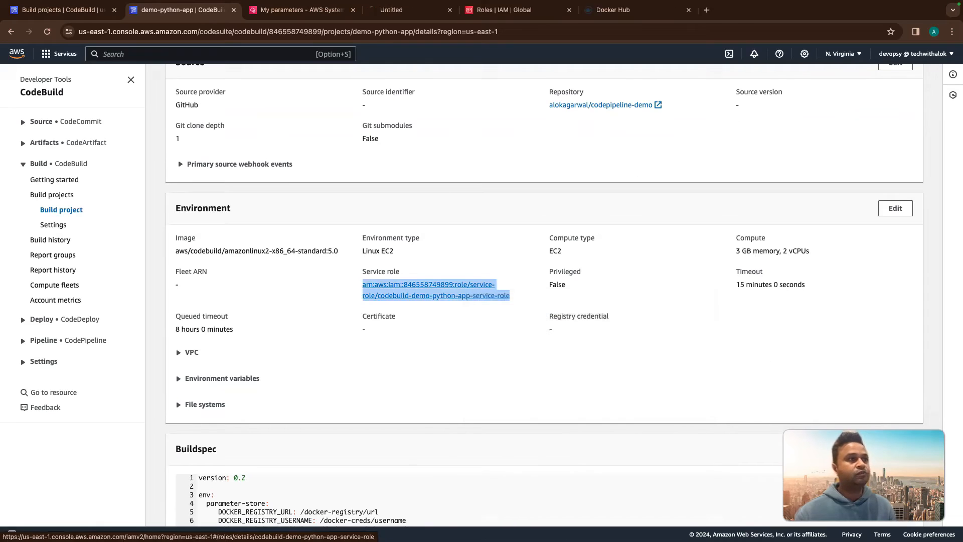
left_click(416, 10)
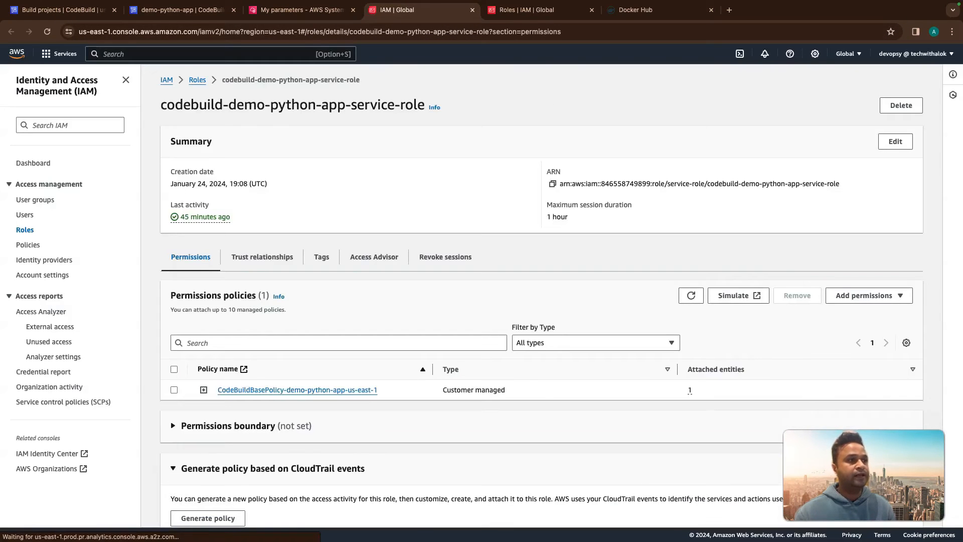
scroll(375, 215, "down", 2)
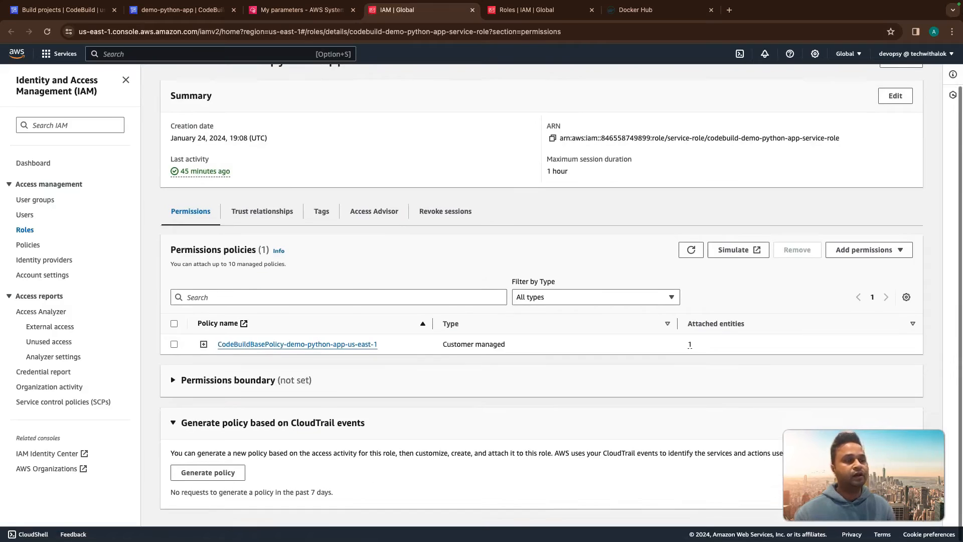
scroll(374, 215, "up", 1)
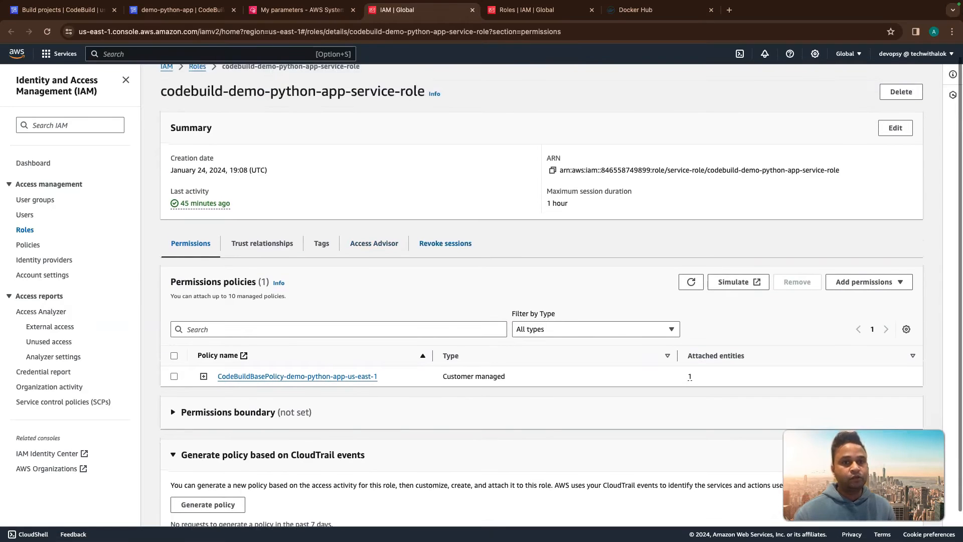
- Start an inline policy for the codebuild-demo-python-app-service-role and switch its policy editor to JSON
left_click(864, 282)
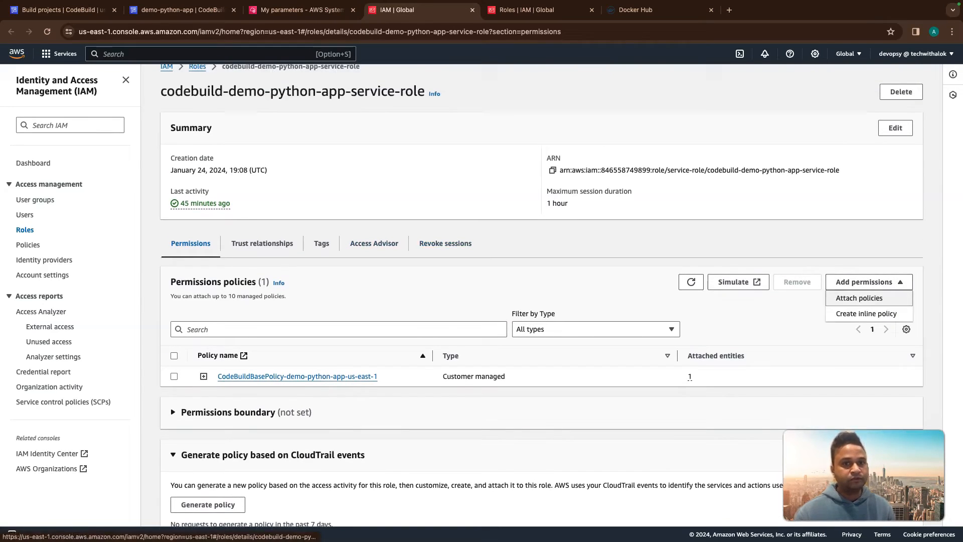
left_click(866, 313)
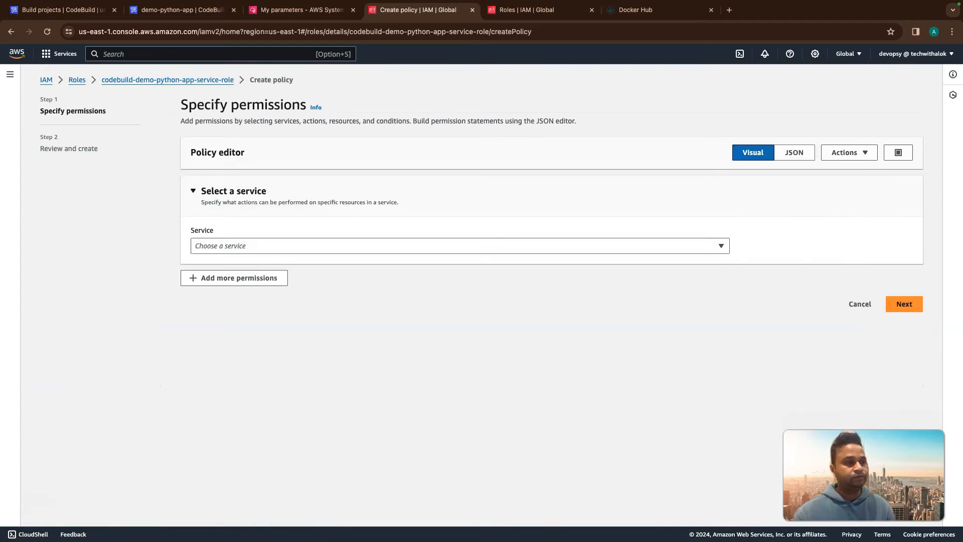
left_click(460, 246)
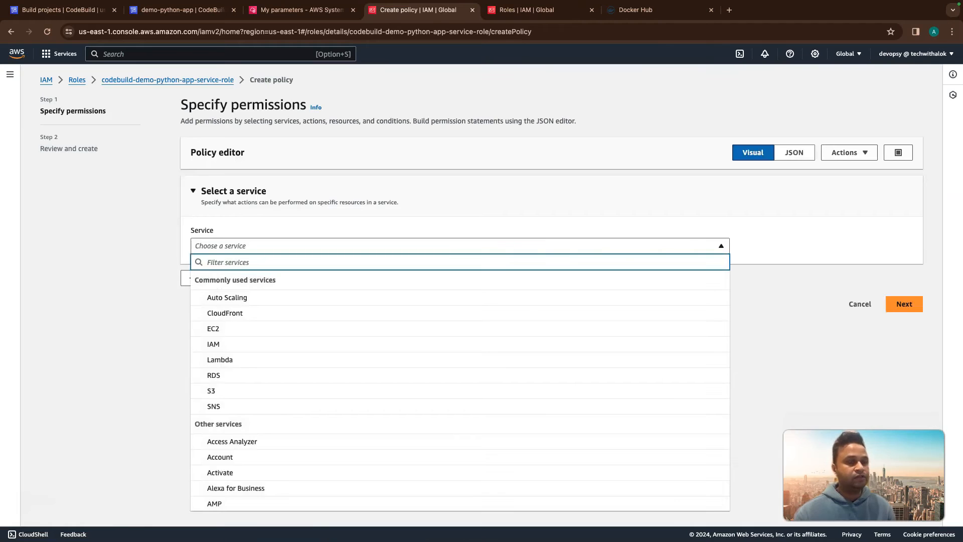
key("Escape")
left_click(794, 152)
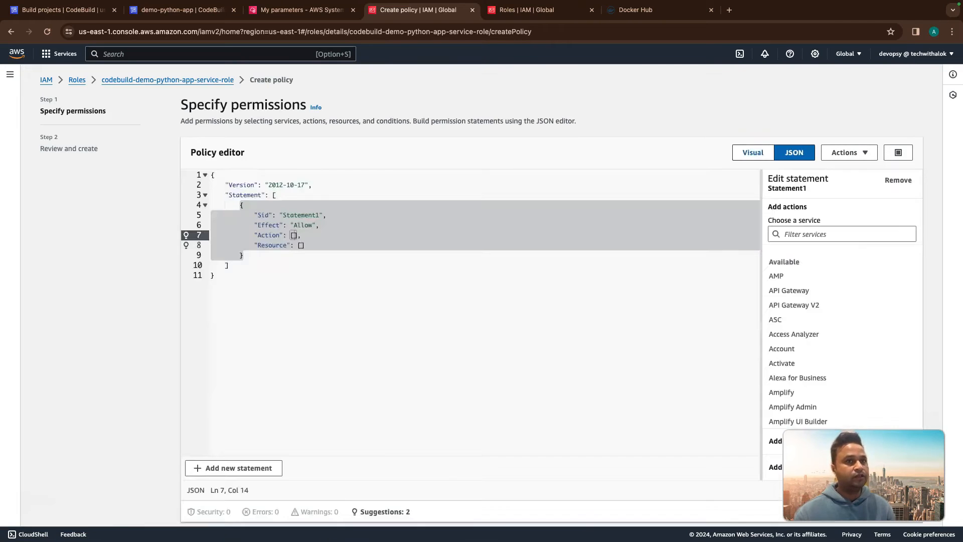
- Find and choose Systems Manager as the service for Statement1's actions
left_click(841, 235)
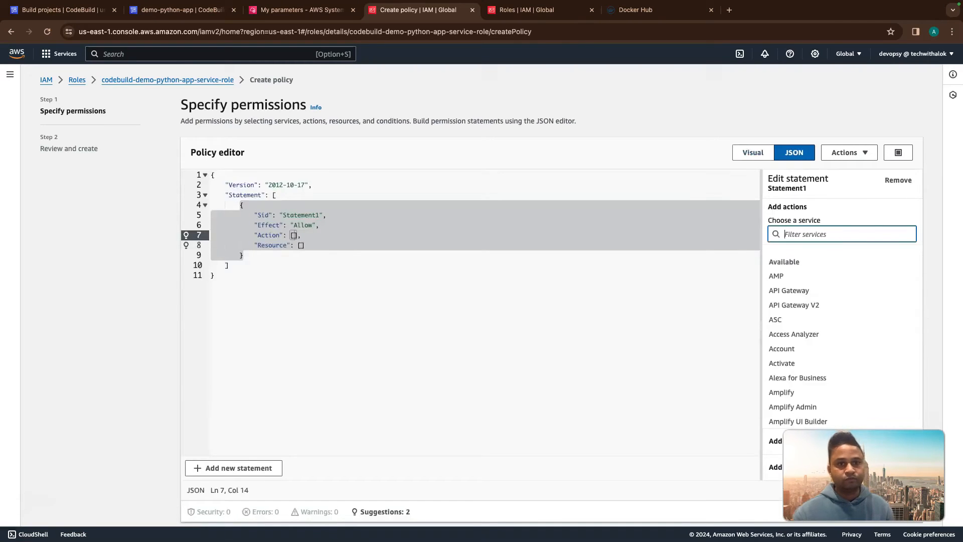
type("system")
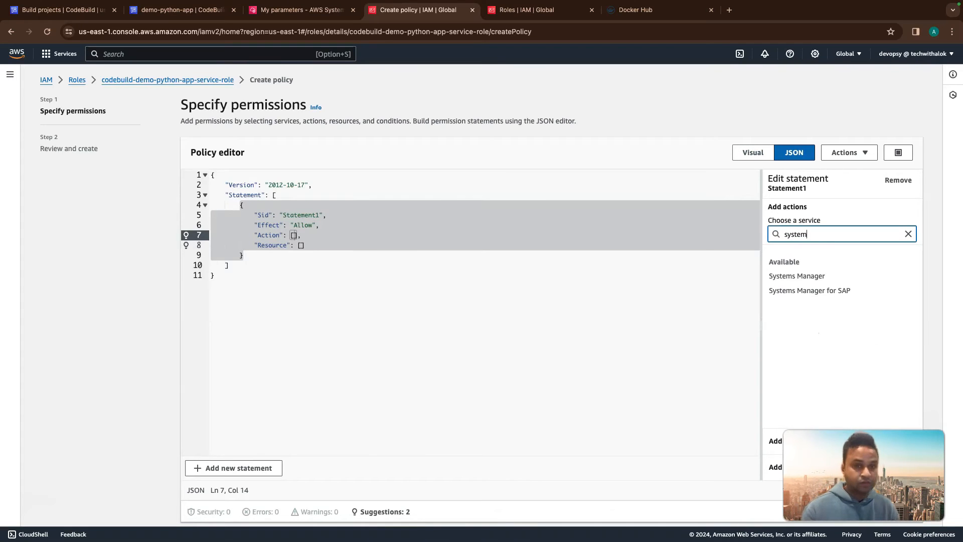
key("Down")
key("Return")
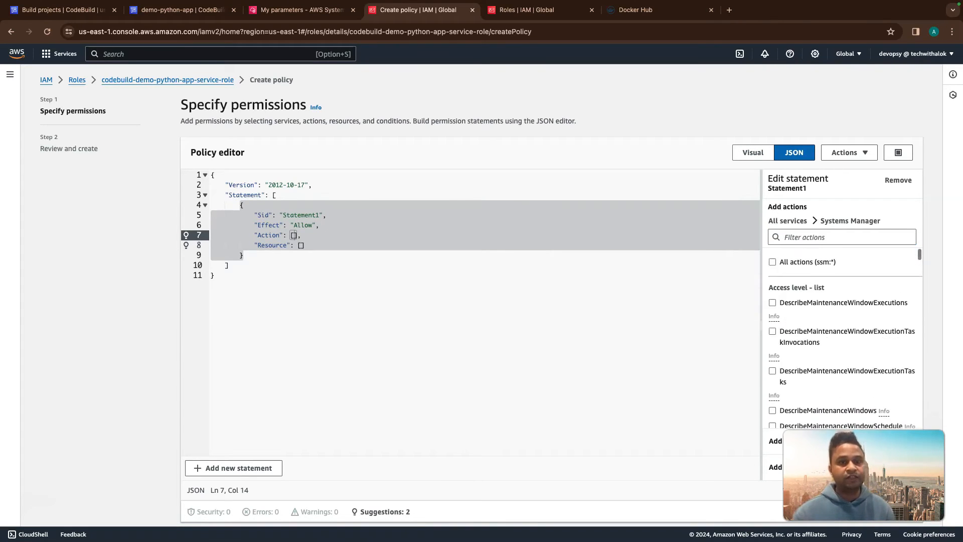
- Open the latest failed build from demo-python-app's build history and copy the action name GetParameters from its log error
key("ctrl+shift+Tab")
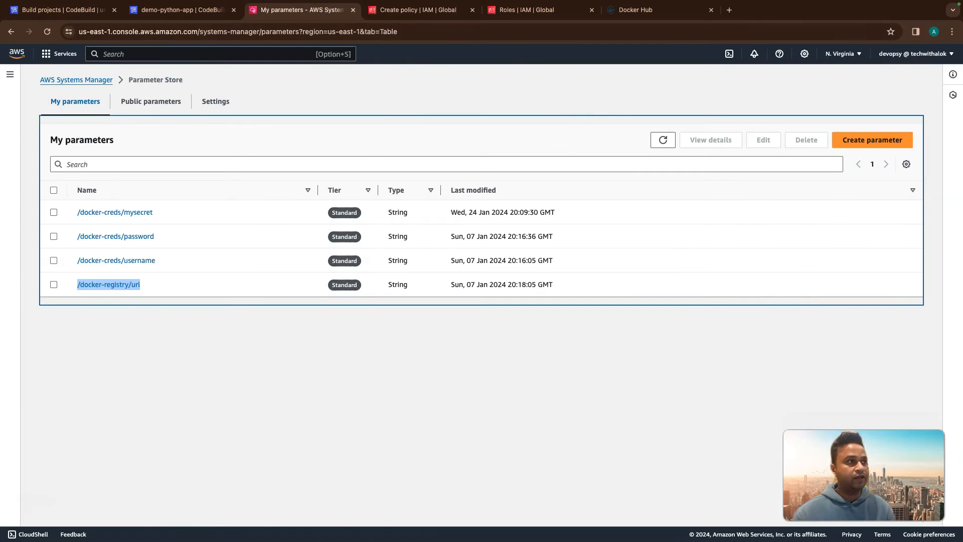
key("ctrl+shift+Tab")
scroll(544, 295, "up", 7)
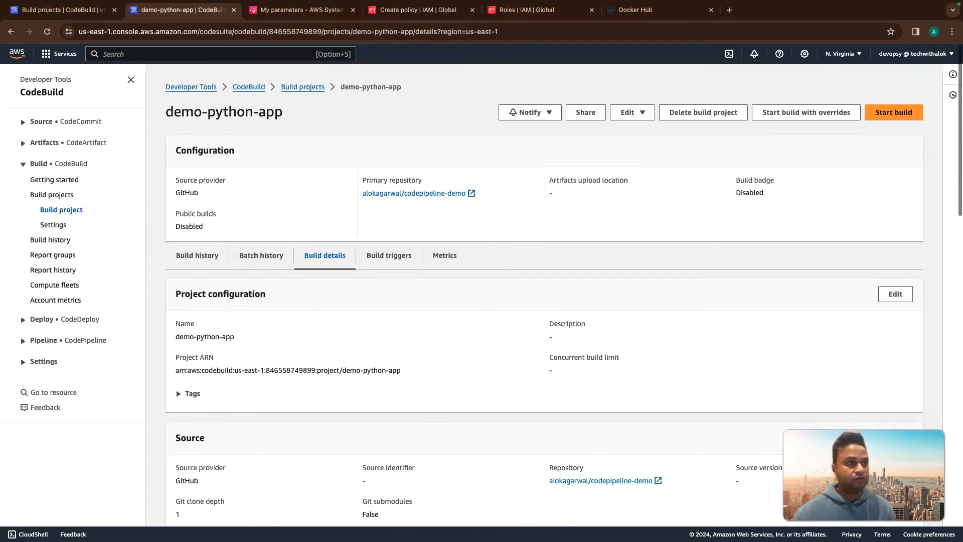
scroll(544, 295, "down", 13)
scroll(545, 295, "up", 6)
scroll(544, 295, "up", 6)
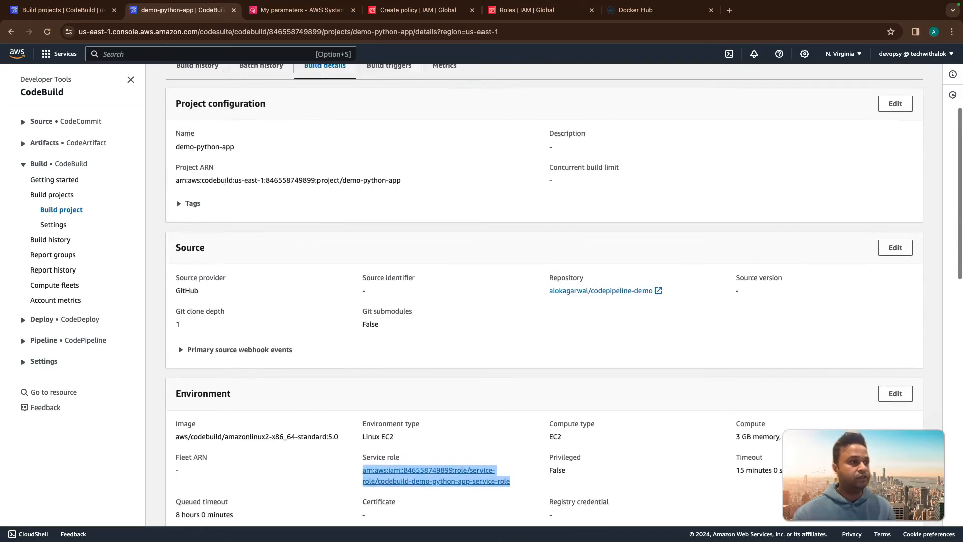
left_click(262, 162)
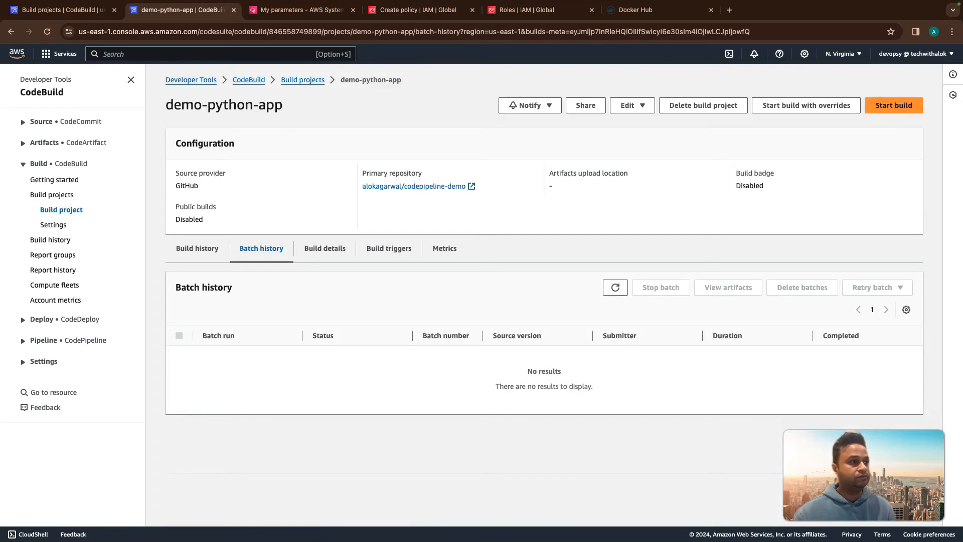
left_click(197, 248)
left_click(244, 367)
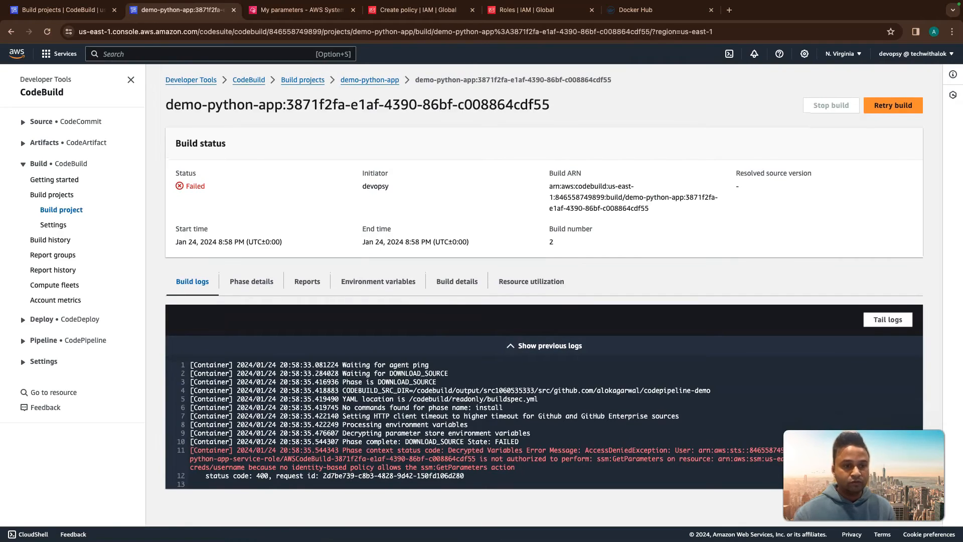
double_click(638, 459)
key("super+c")
- Add the Systems Manager GetParameters read action to Statement1 of the inline policy and try to continue to the review
key("ctrl+Tab")
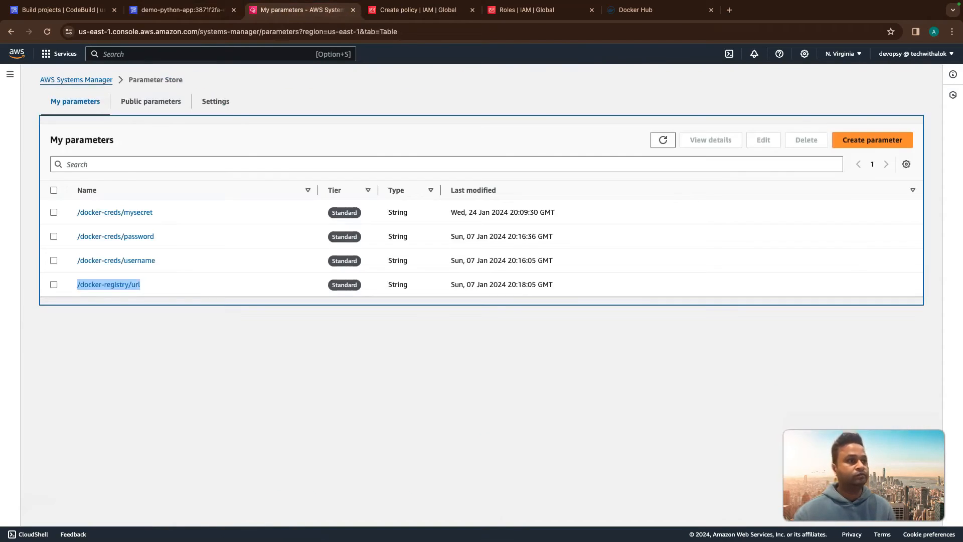
key("ctrl+Tab")
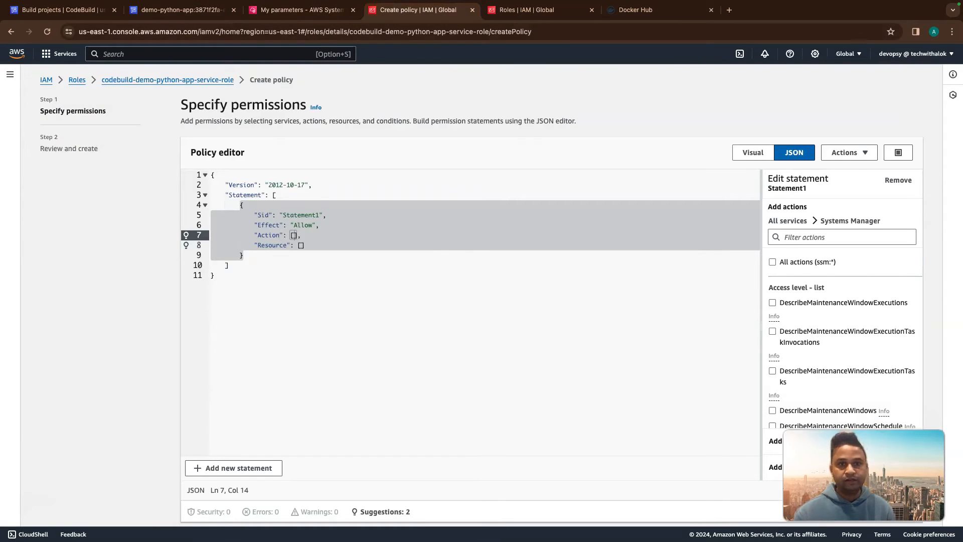
left_click(842, 237)
key("super+v")
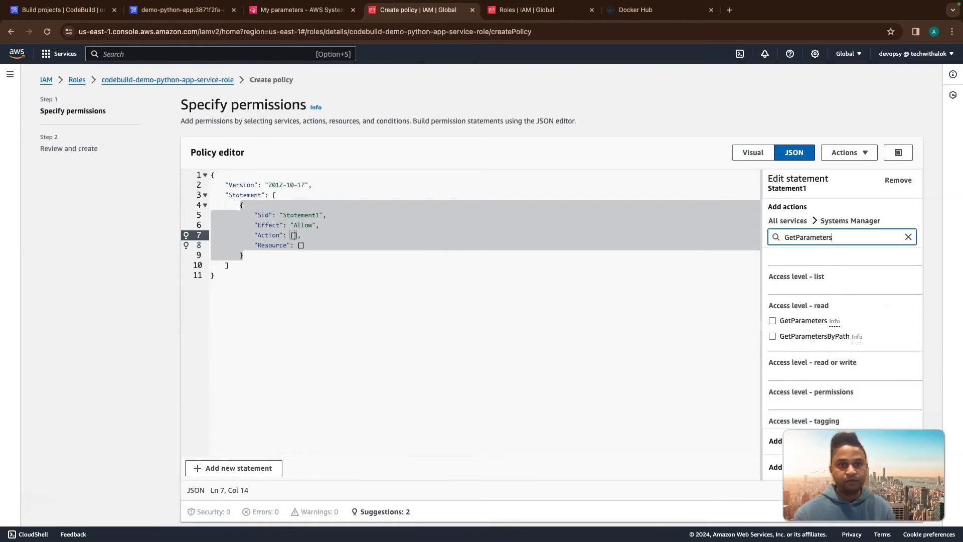
left_click(772, 321)
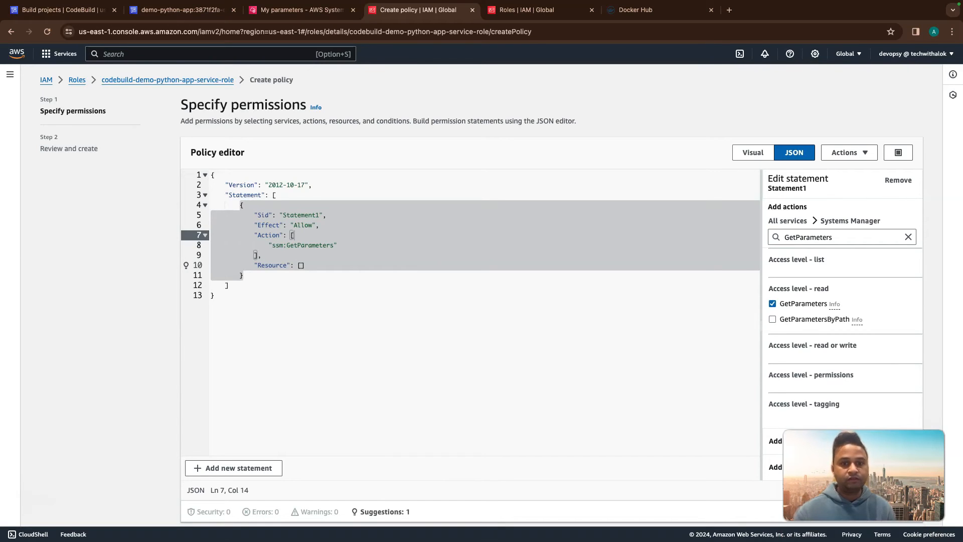
scroll(481, 289, "down", 1)
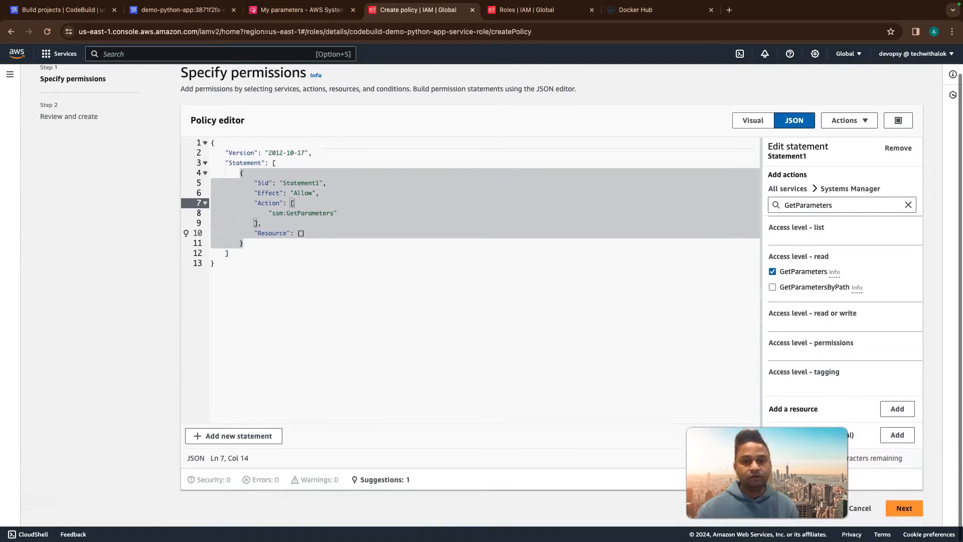
left_click(904, 509)
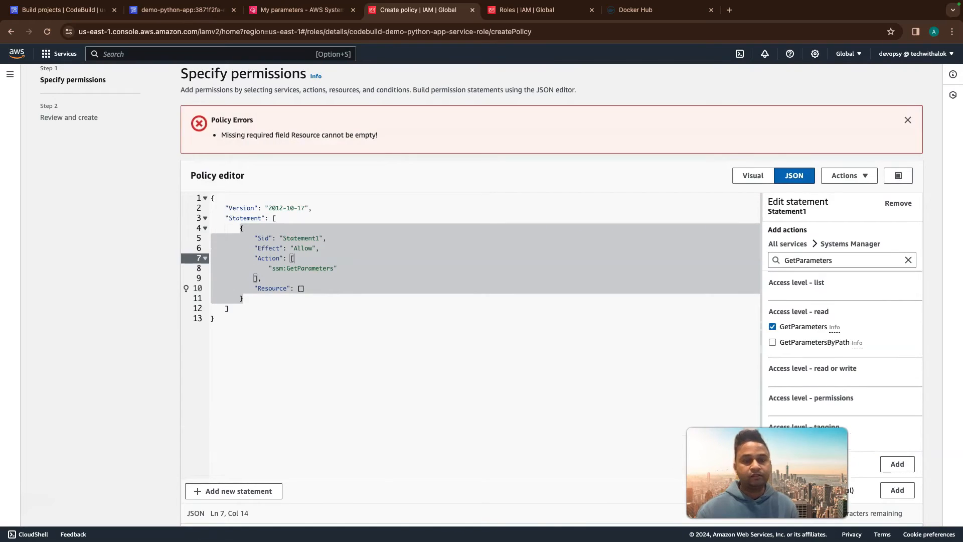
- Add a Systems Manager resource of type All Resources to the policy statement
scroll(482, 301, "down", 2)
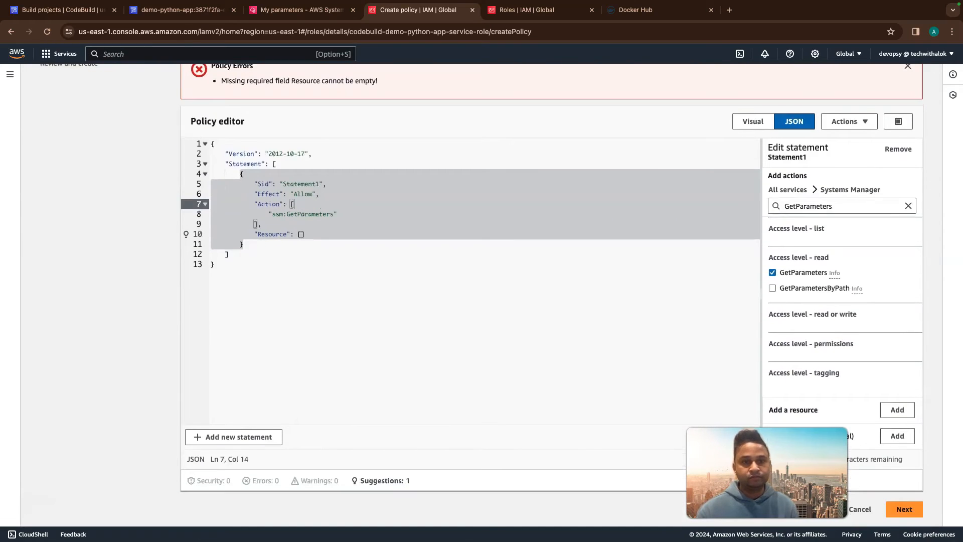
left_click(898, 410)
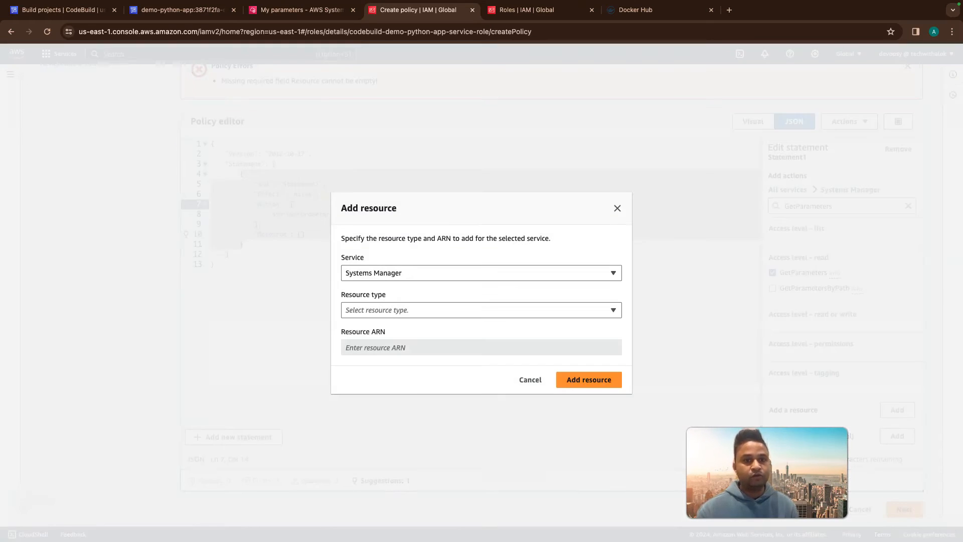
left_click(482, 273)
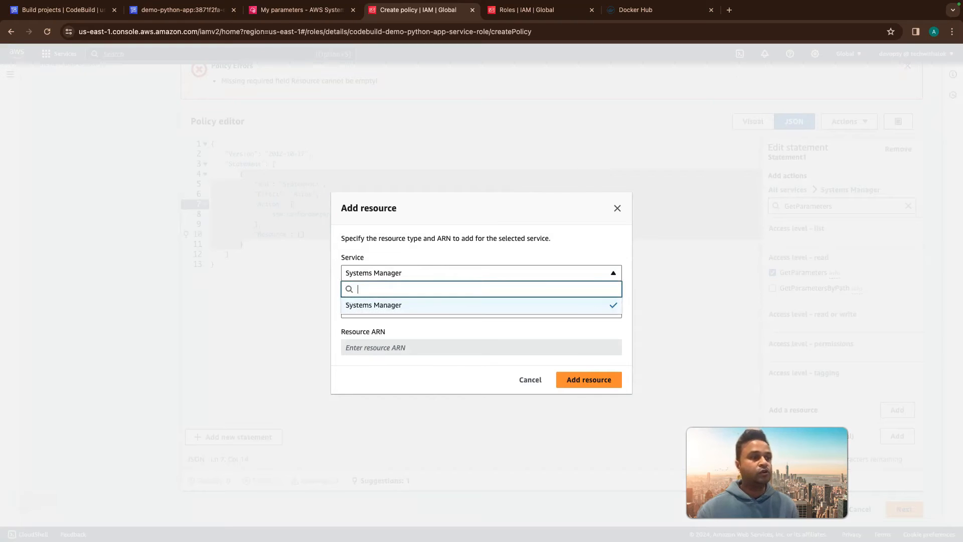
left_click(482, 305)
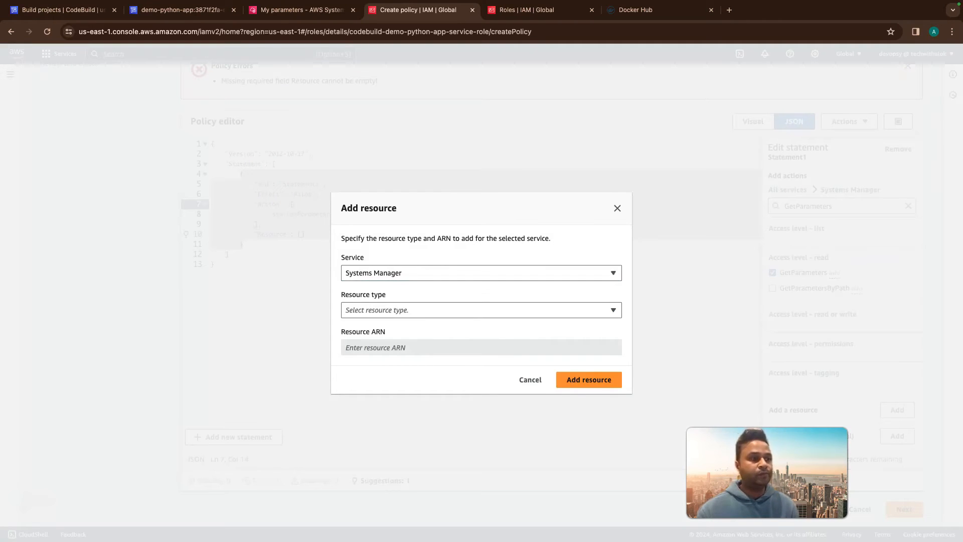
left_click(477, 310)
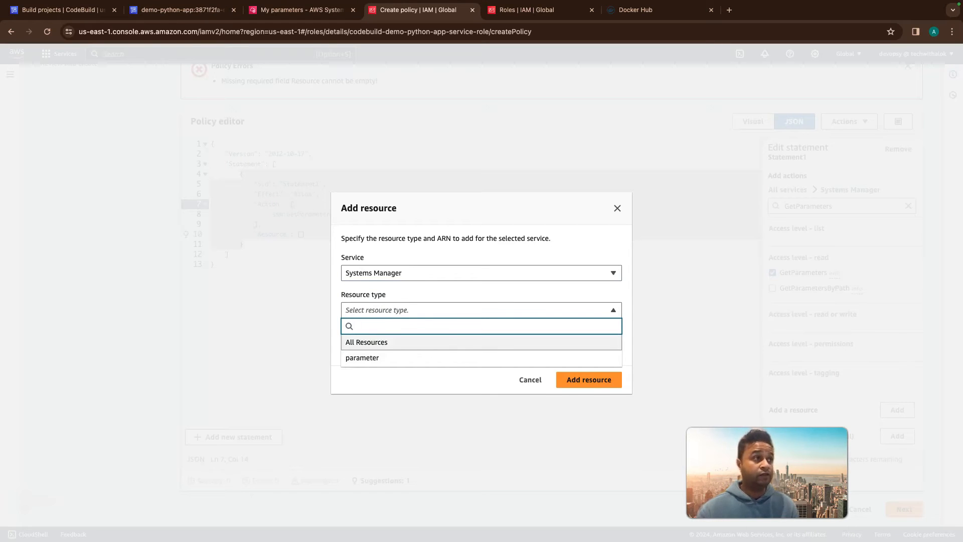
left_click(303, 10)
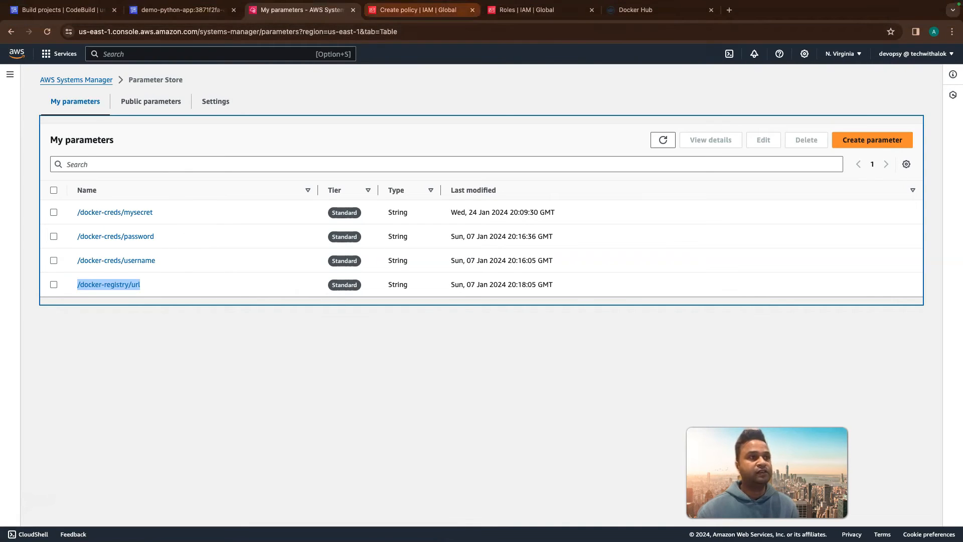
left_click(417, 9)
left_click(482, 310)
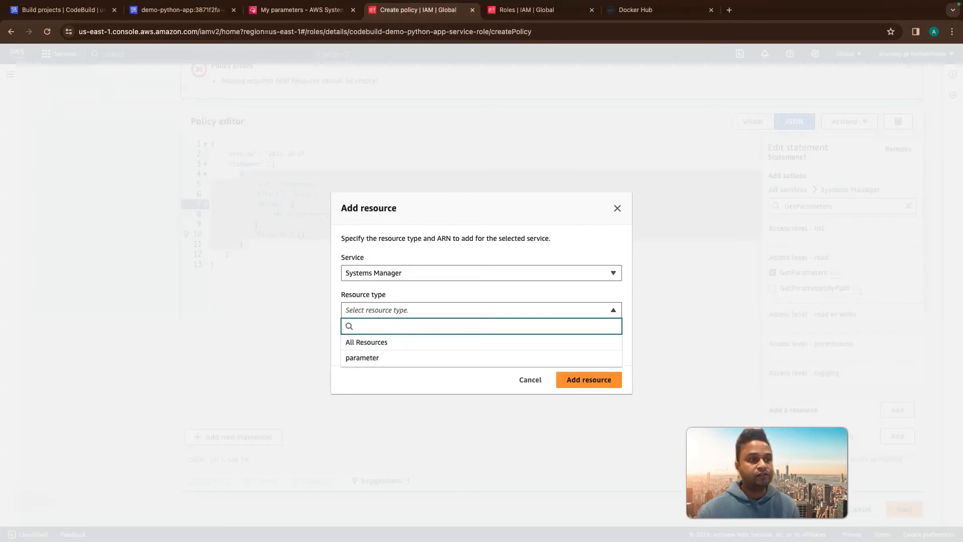
left_click(367, 342)
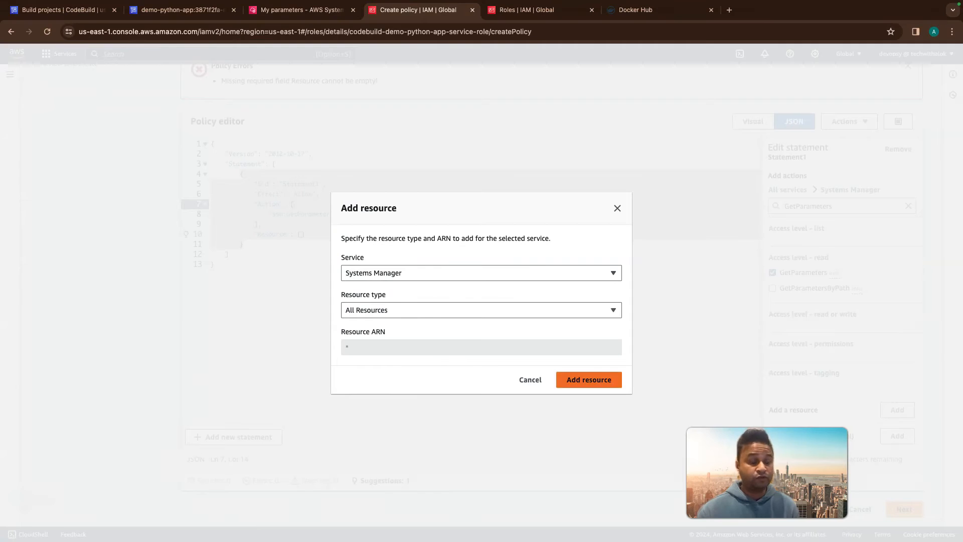
left_click(589, 379)
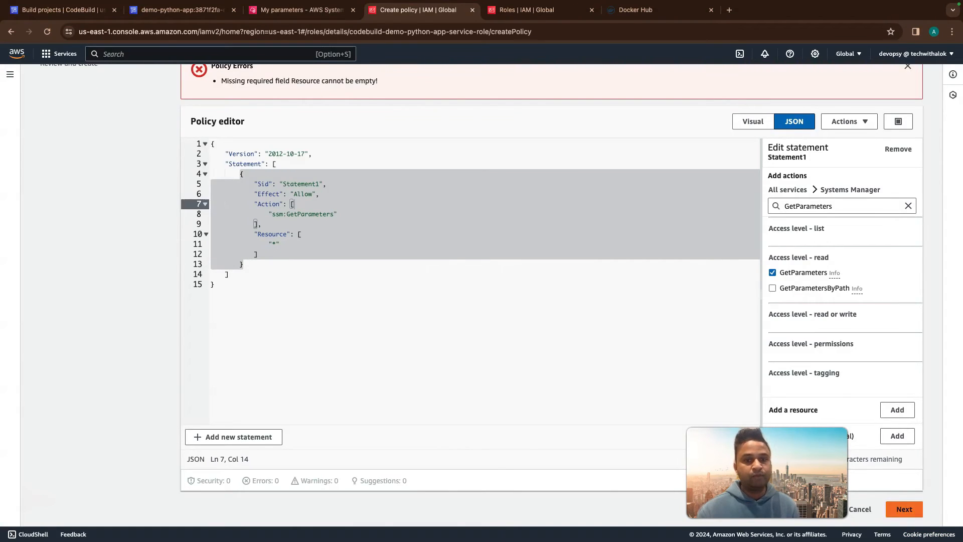
- Name the inline policy ssm-permission-policy, create it, and check the service role's permissions policies
left_click(904, 508)
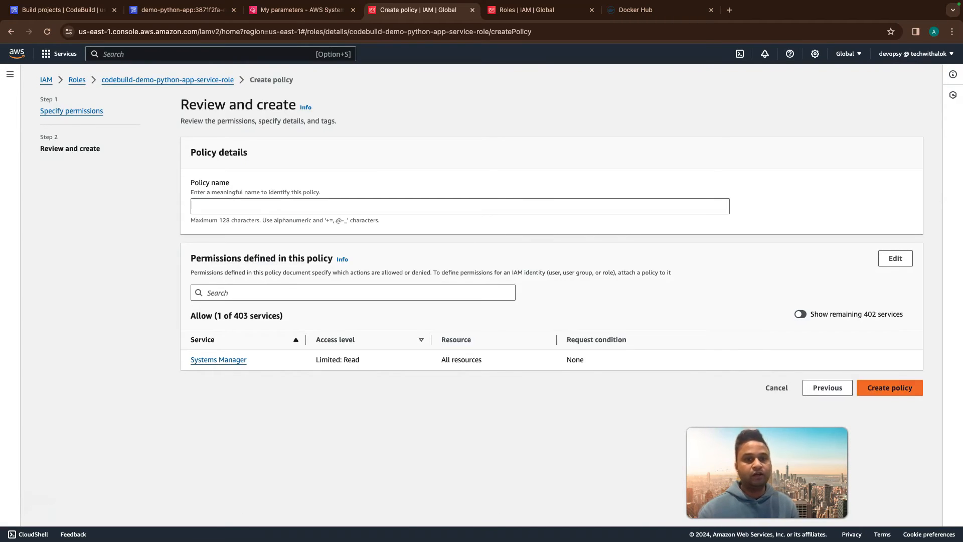
left_click(890, 388)
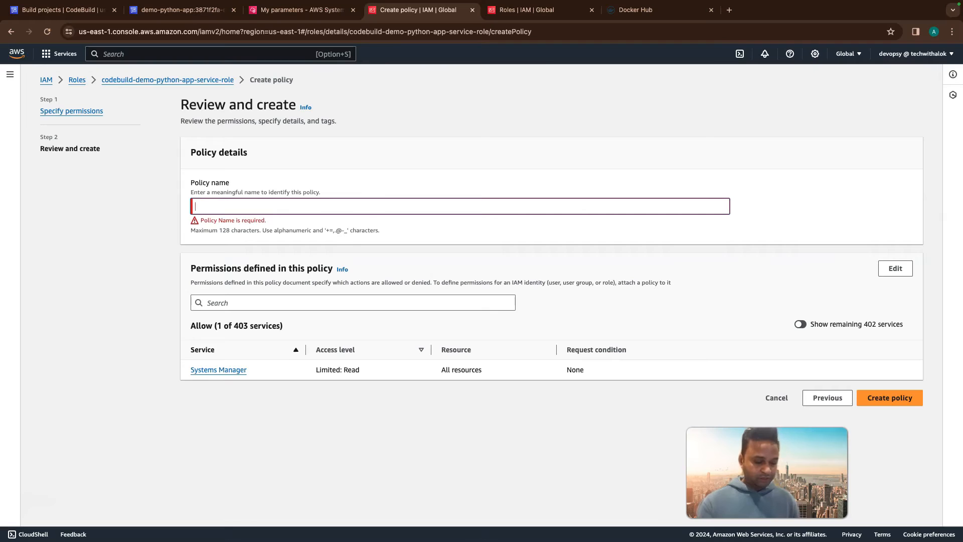
type("ssm-permission-policy")
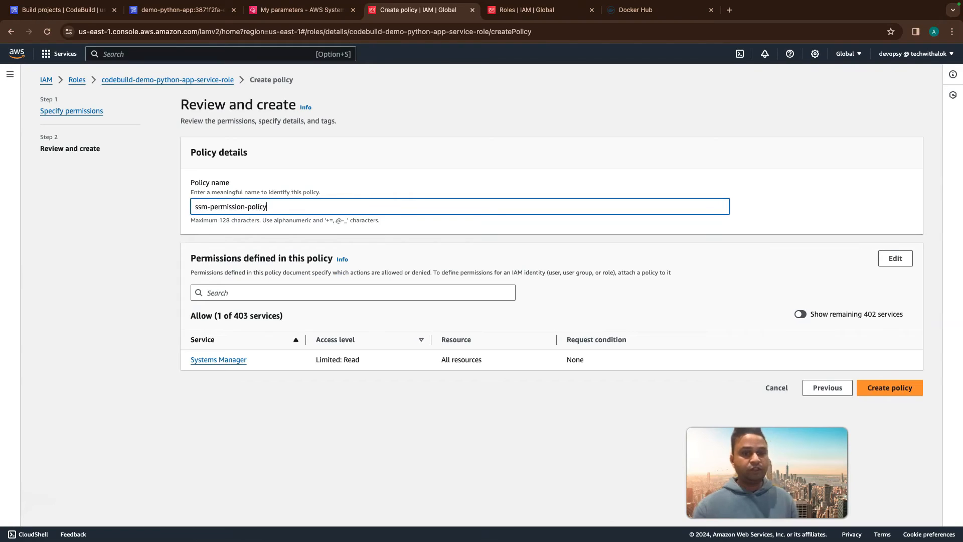
left_click(890, 388)
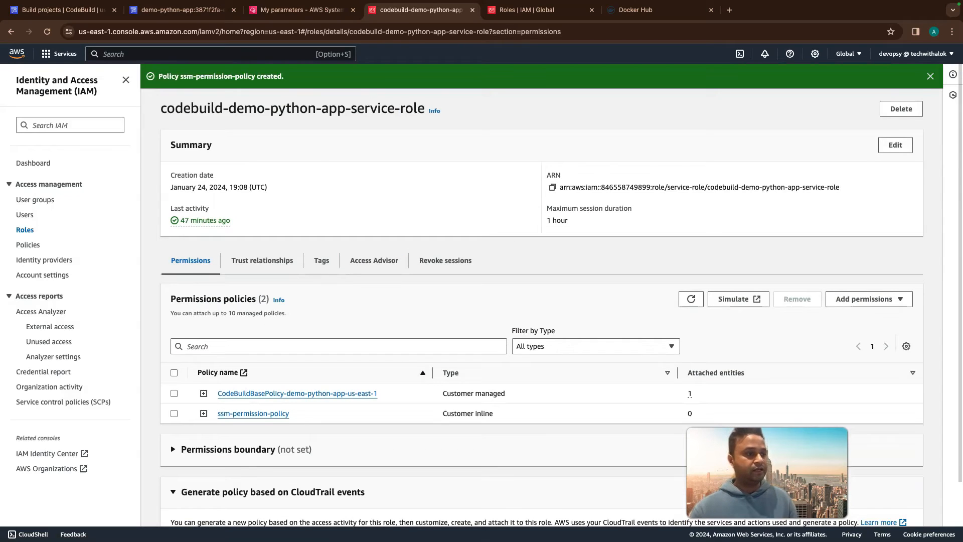
scroll(552, 301, "down", 2)
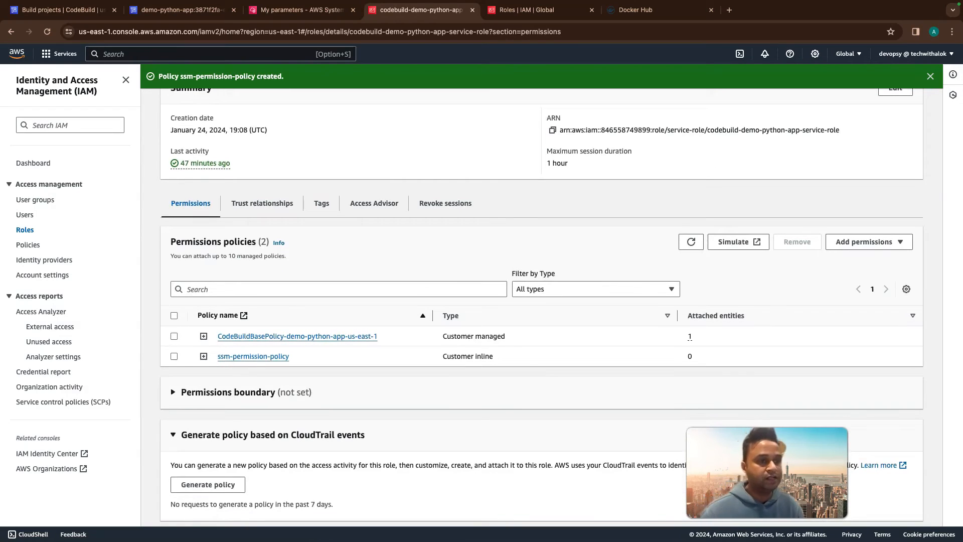
scroll(542, 301, "down", 1)
scroll(542, 301, "up", 3)
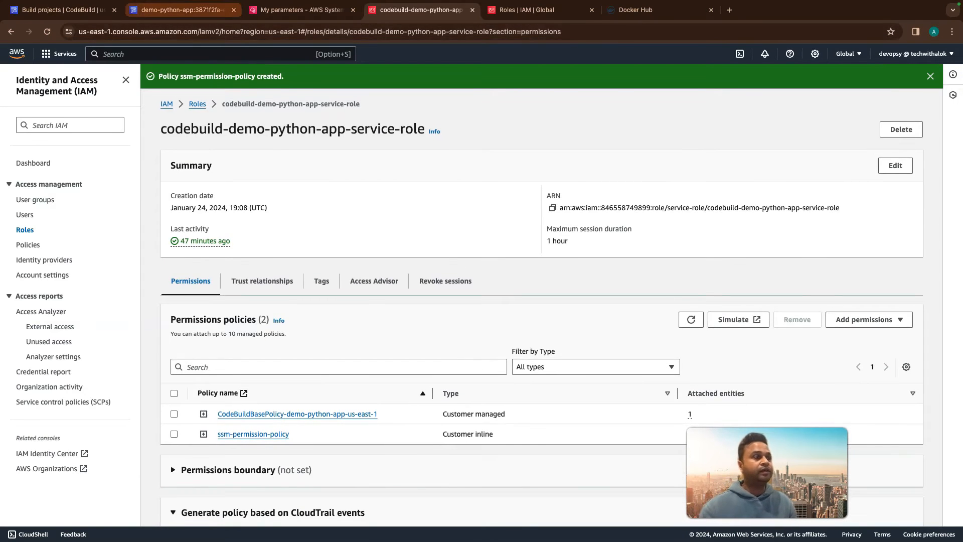
- Return to the demo-python-app build and examine the new run's log from dependency installation through Docker login, image build and push
left_click(182, 10)
scroll(544, 301, "down", 1)
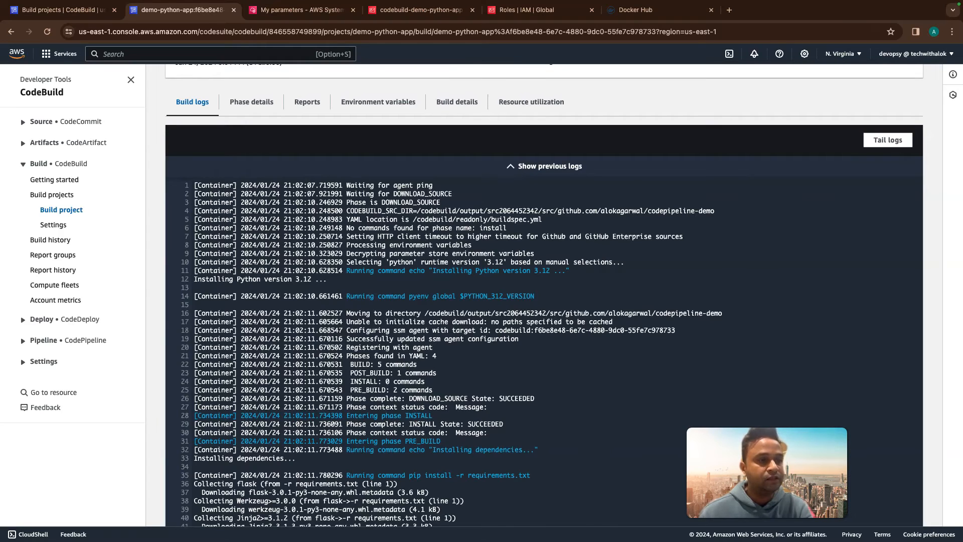
scroll(545, 295, "down", 2)
double_click(499, 381)
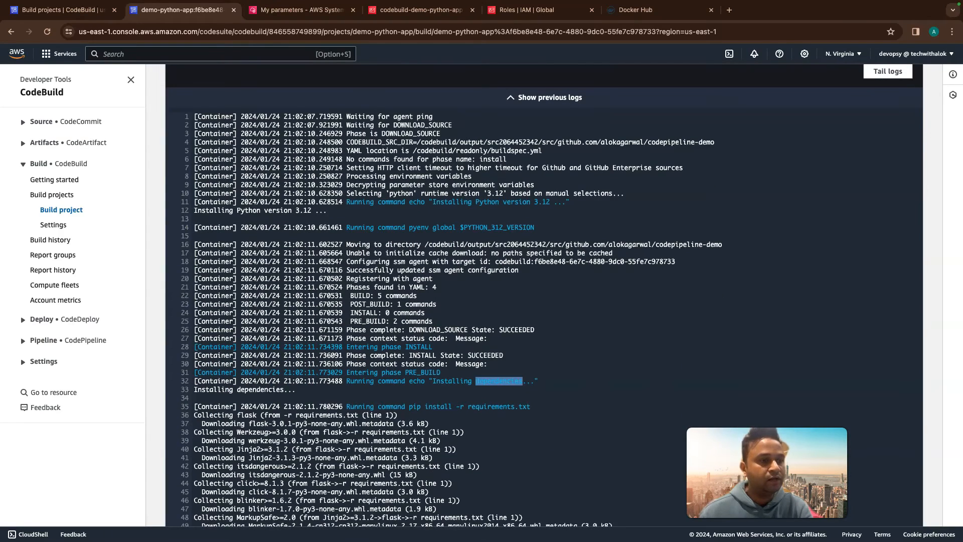
scroll(545, 295, "down", 1)
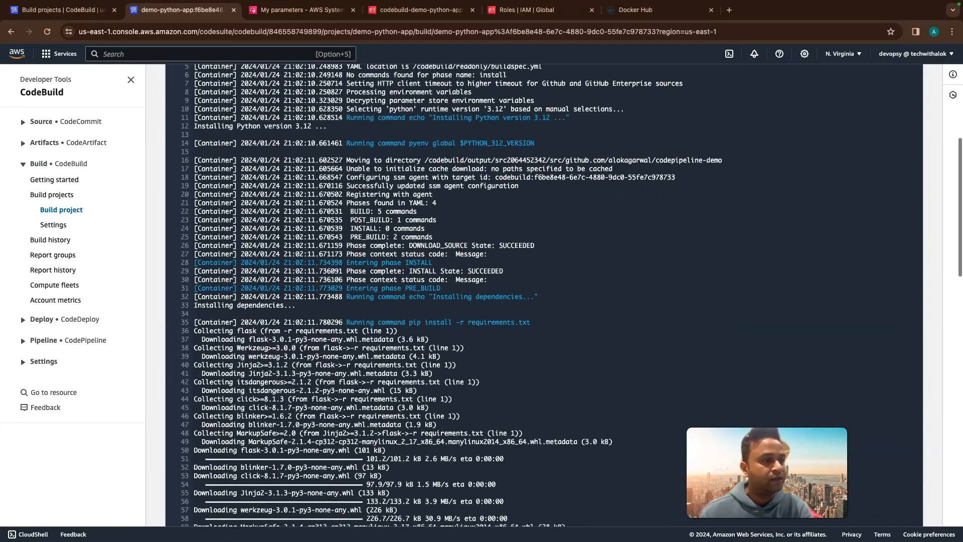
double_click(259, 339)
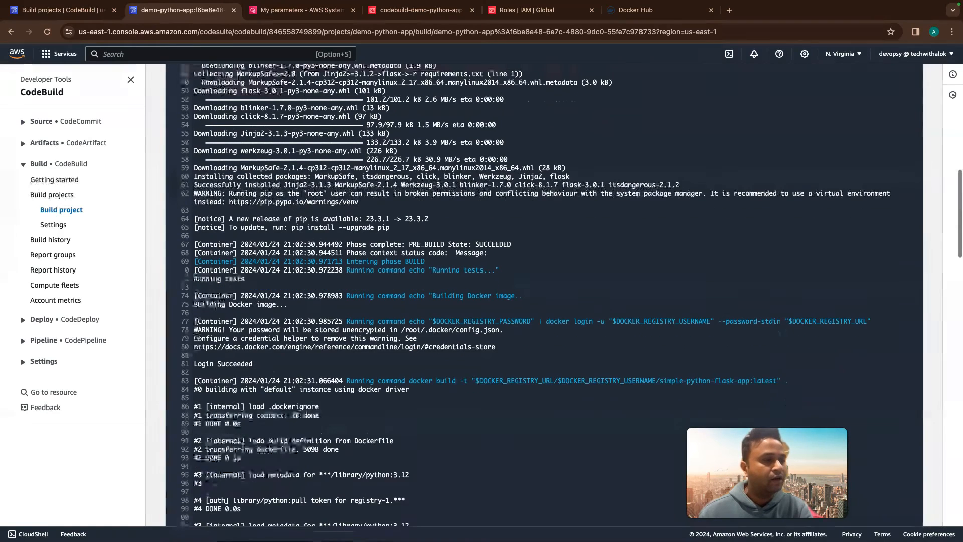
triple_click(236, 358)
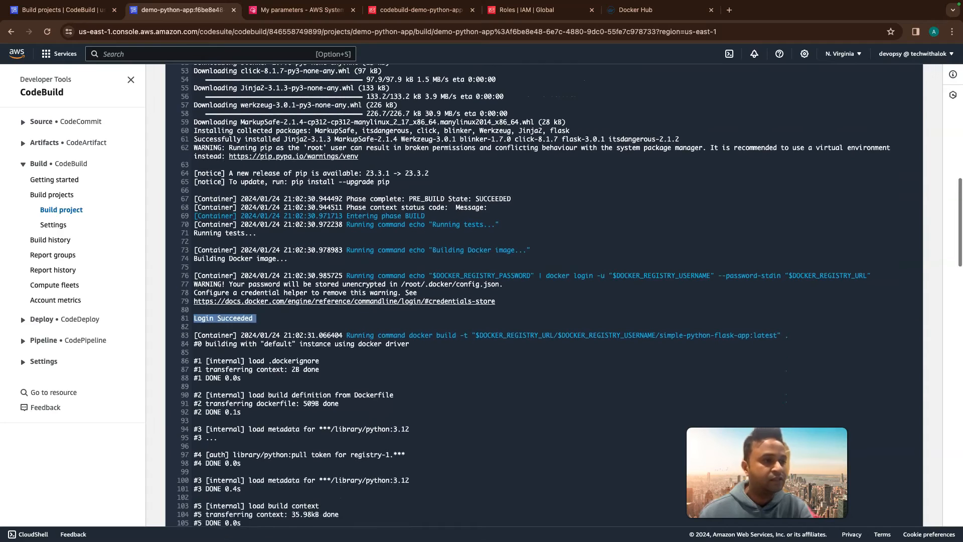
left_click_drag(661, 335, 754, 336)
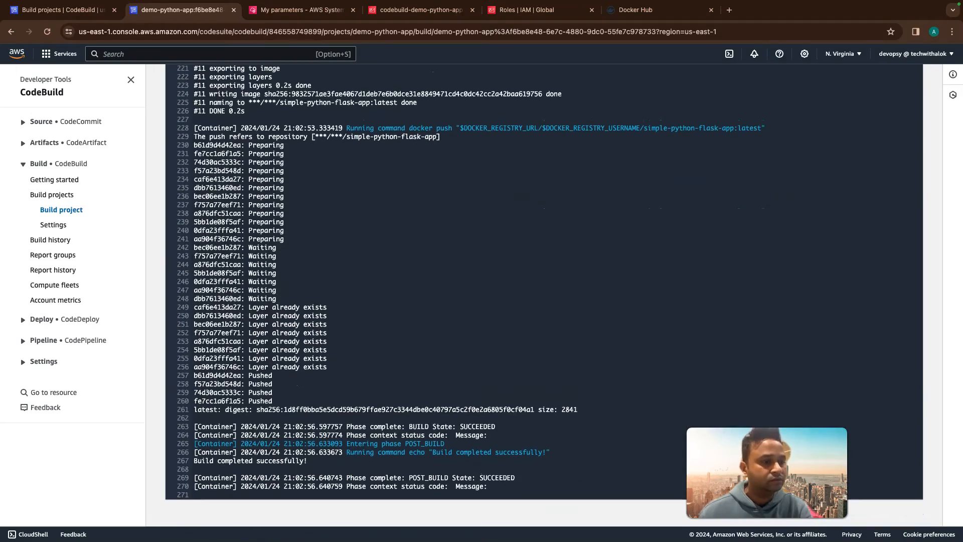
scroll(544, 281, "up", 20)
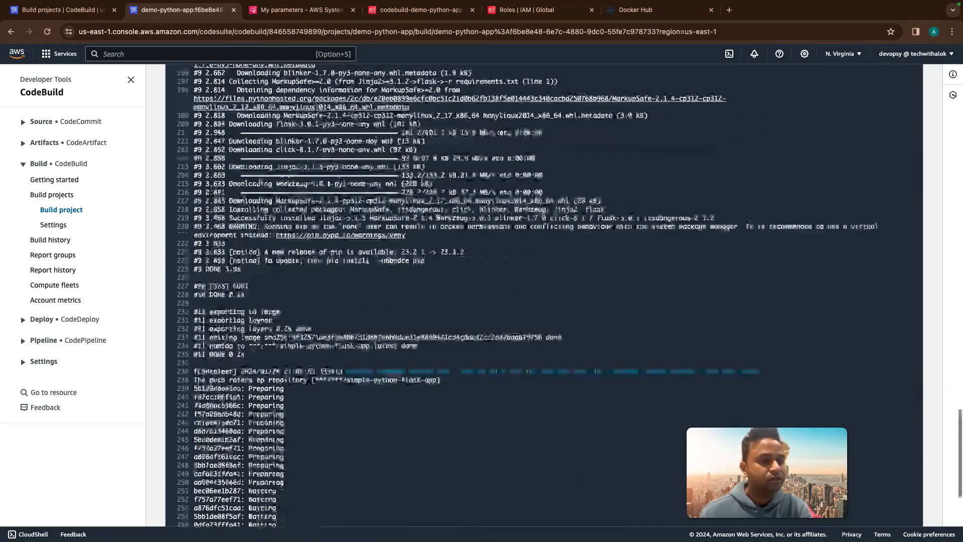
scroll(545, 281, "up", 10)
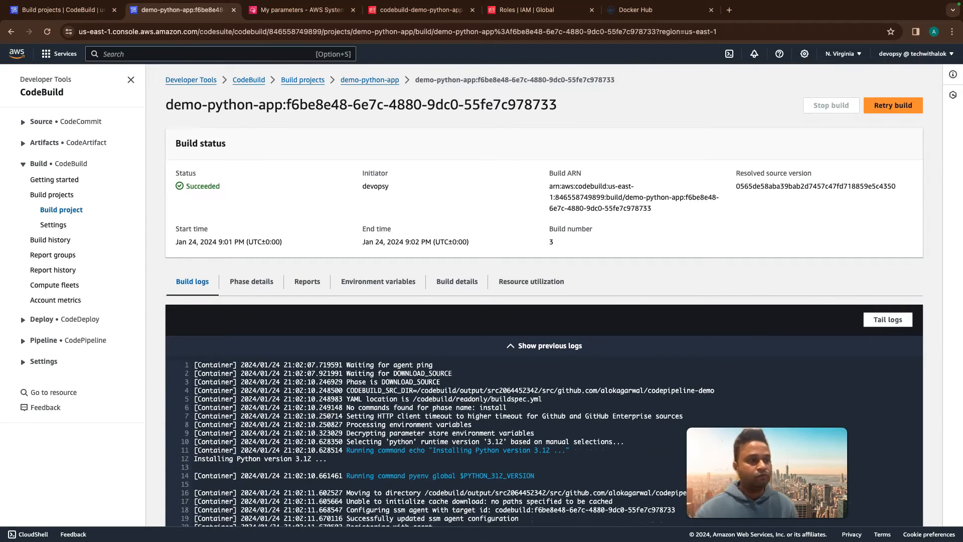
- Check the build's phase details and reports, and review the image name in the log's docker build command
left_click(251, 282)
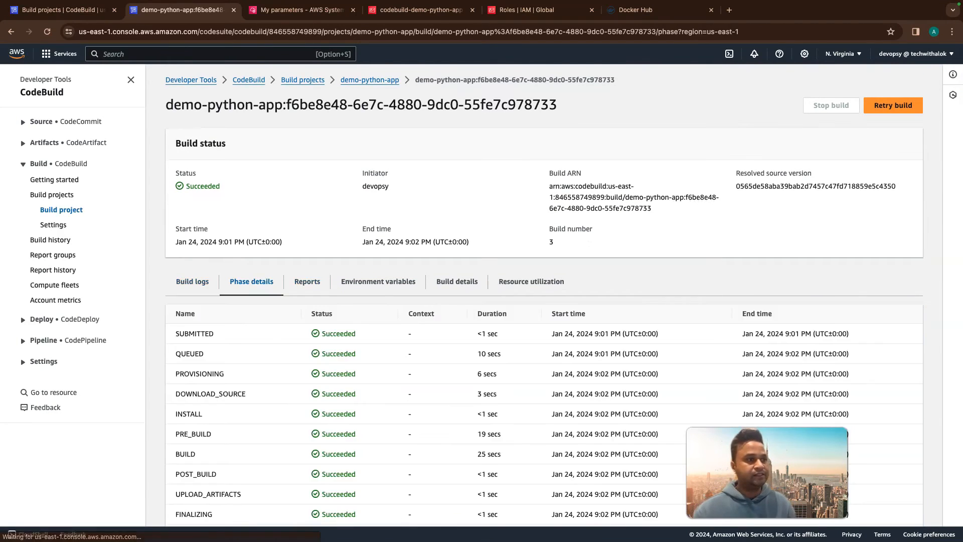
left_click(307, 282)
left_click(192, 281)
scroll(544, 296, "down", 15)
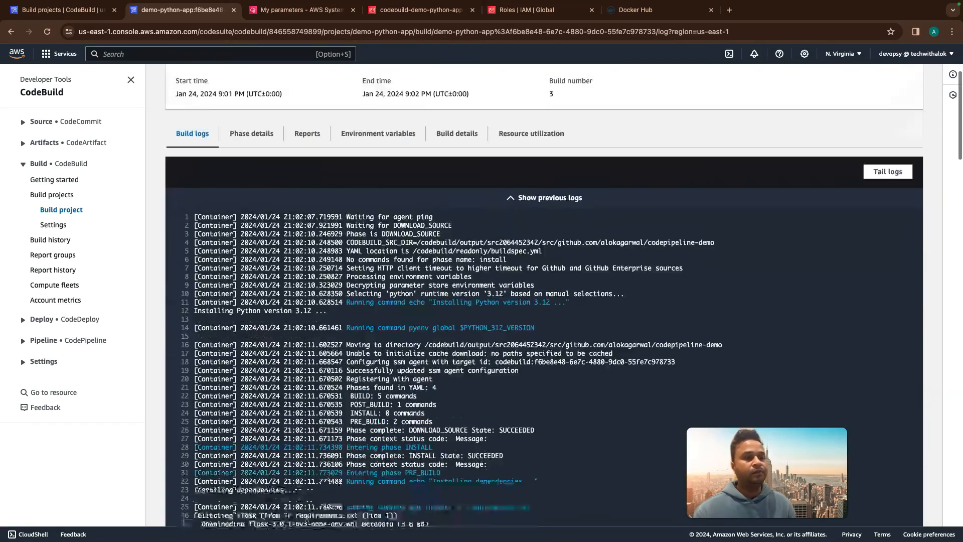
scroll(544, 296, "down", 2)
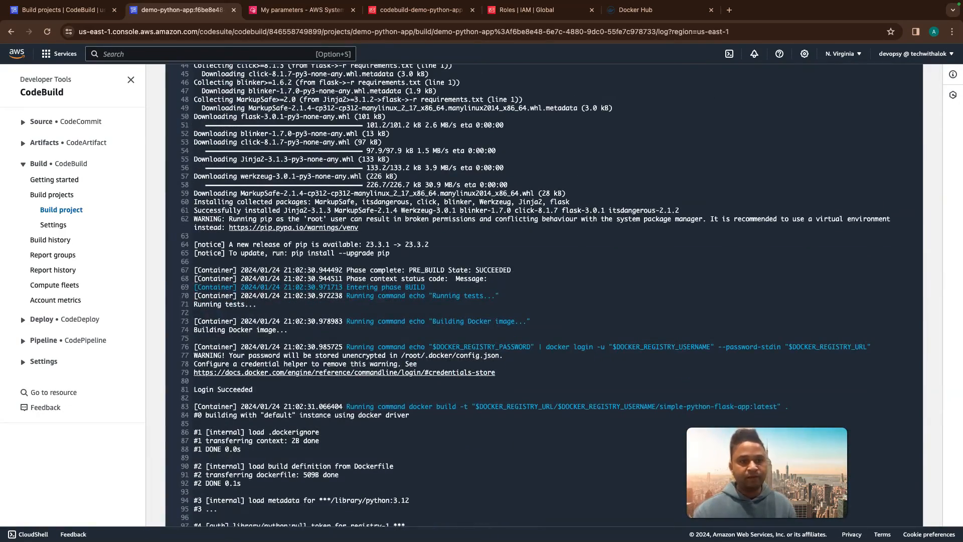
left_click_drag(657, 406, 706, 407)
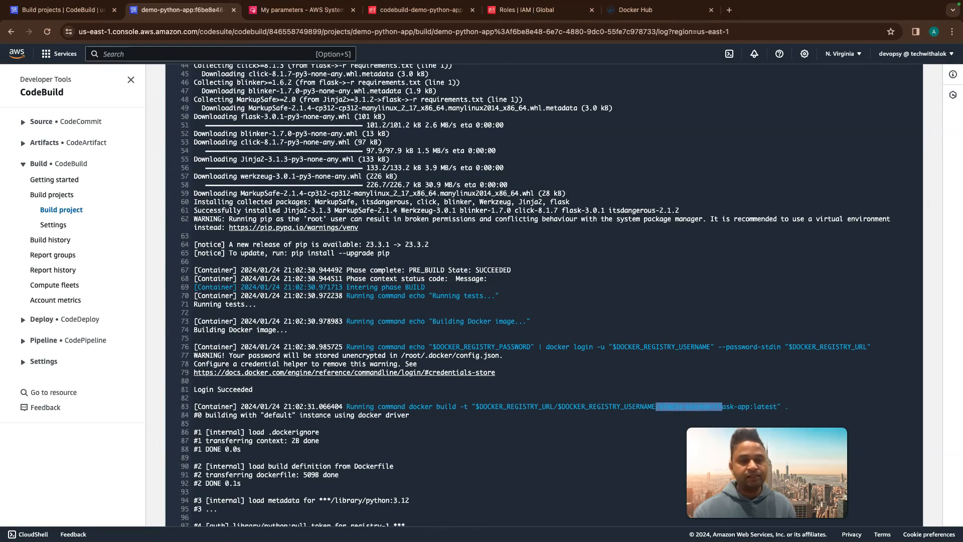
scroll(545, 296, "up", 17)
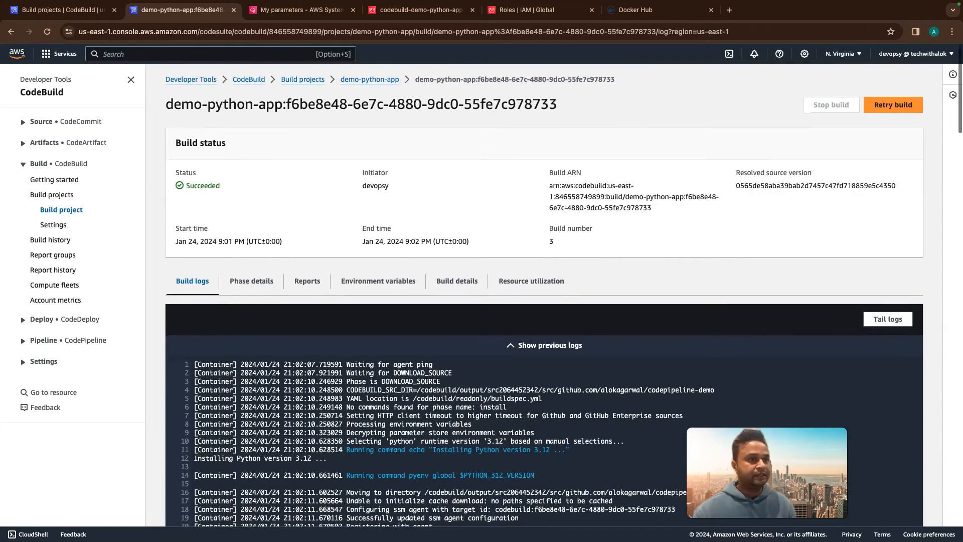
scroll(544, 296, "down", 6)
scroll(545, 296, "up", 6)
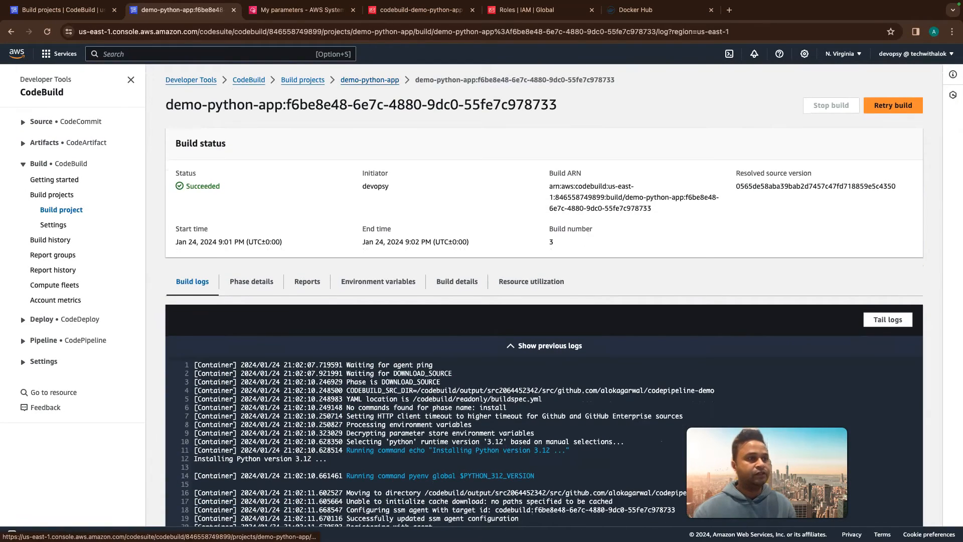
- Open demo-python-app's buildspec for editing and change the image name in the docker push command to codepipeline-demo
left_click(370, 80)
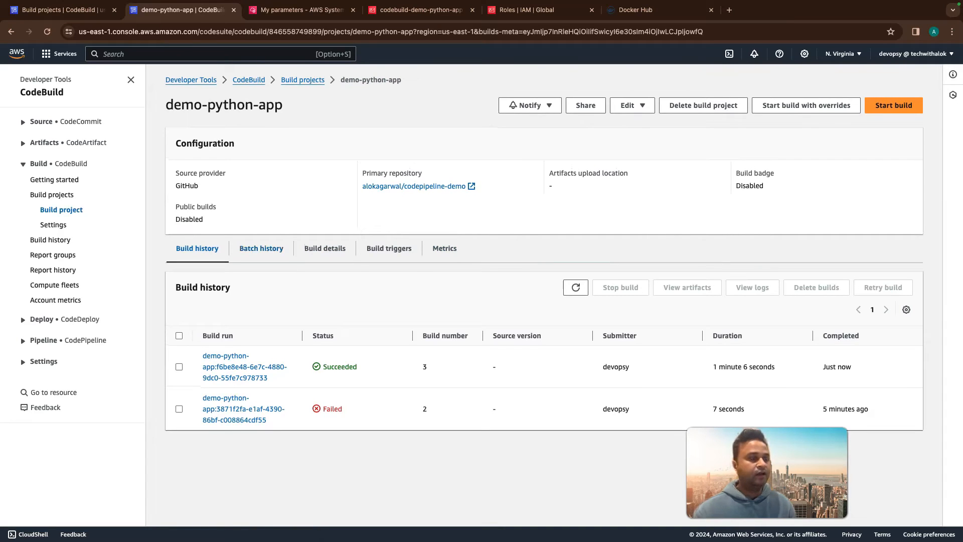
left_click(325, 248)
scroll(369, 256, "down", 12)
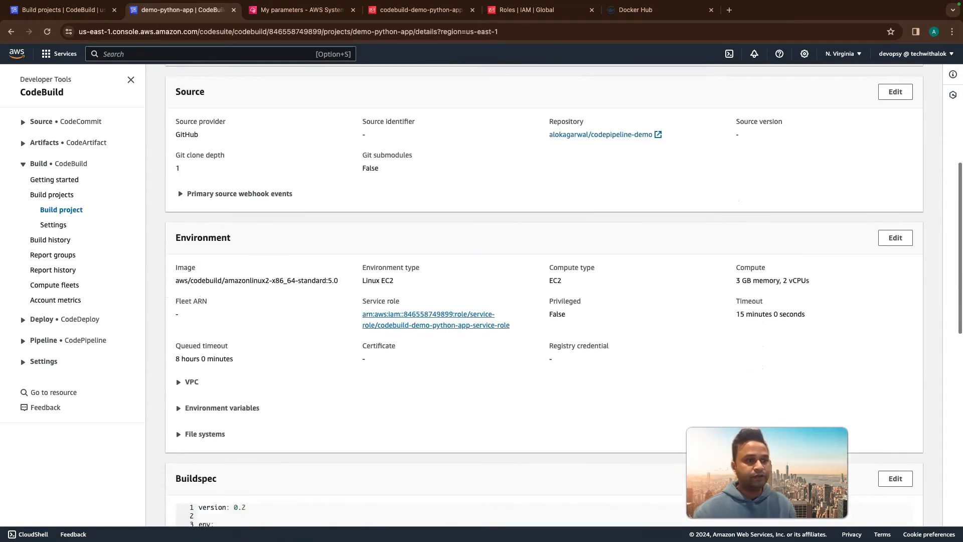
scroll(544, 298, "up", 5)
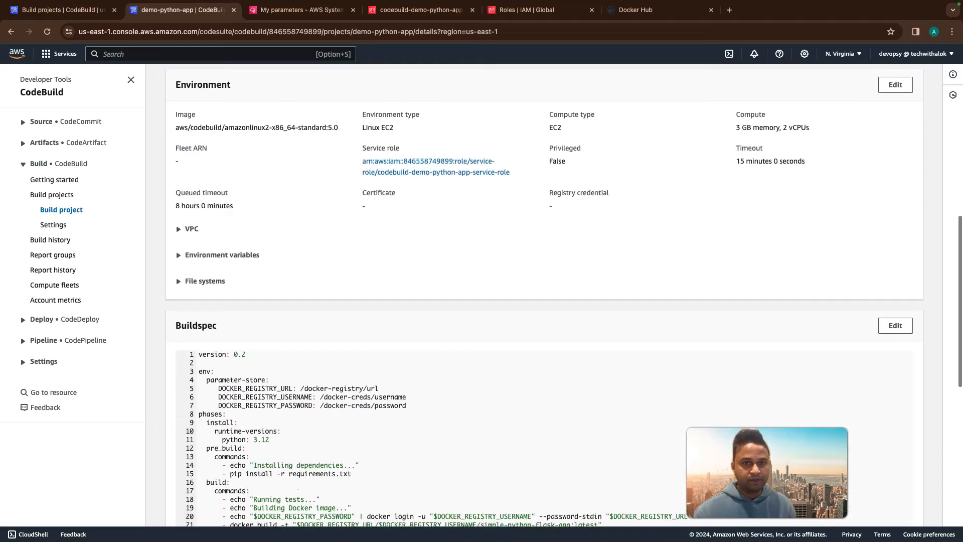
left_click(896, 357)
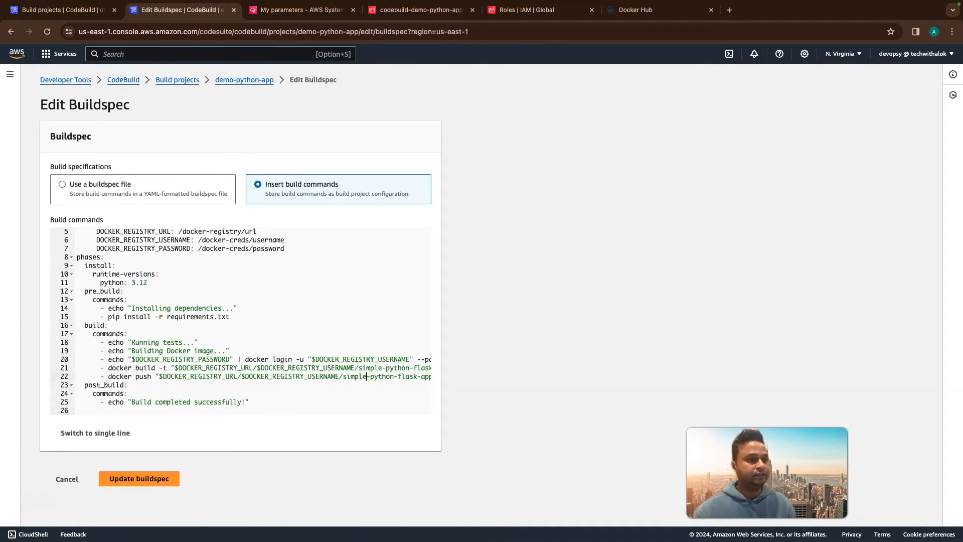
left_click_drag(343, 376, 397, 376)
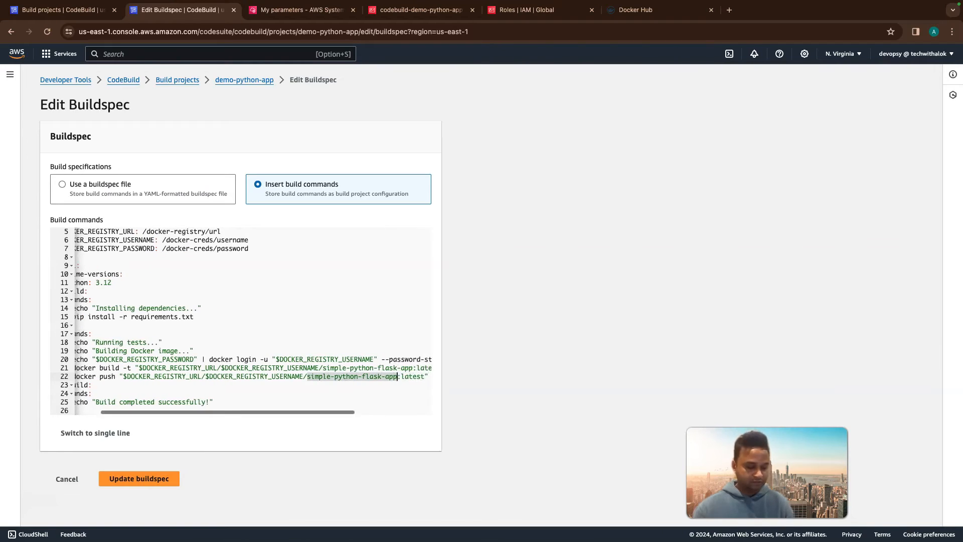
type("codepipe")
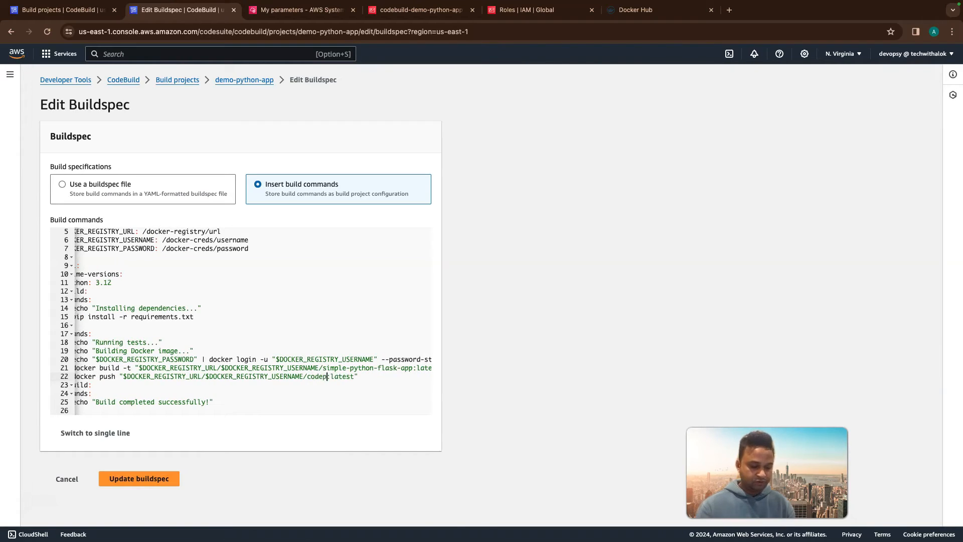
type("line-demo")
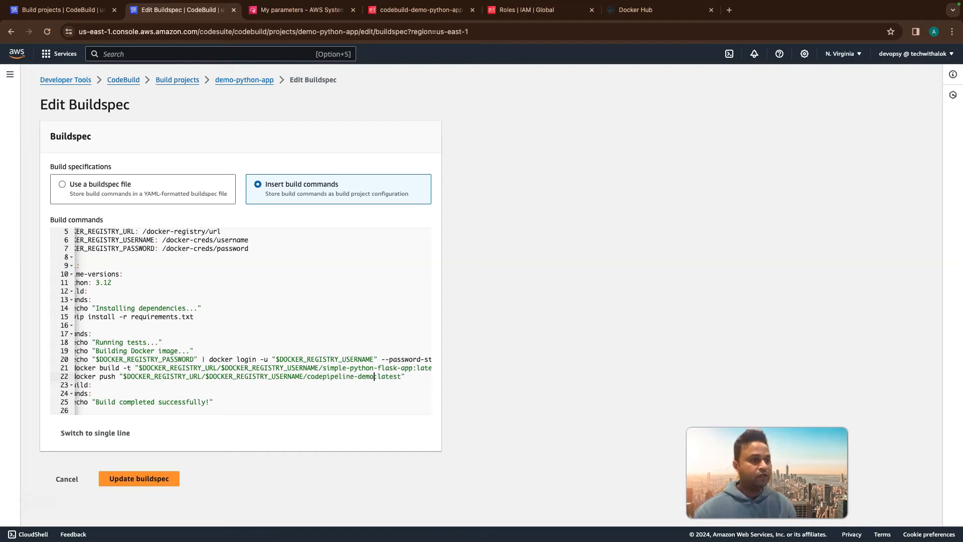
- Copy codepipeline-demo over the image name in the docker build command and save the updated buildspec
left_click_drag(307, 376, 375, 376)
key("super+c")
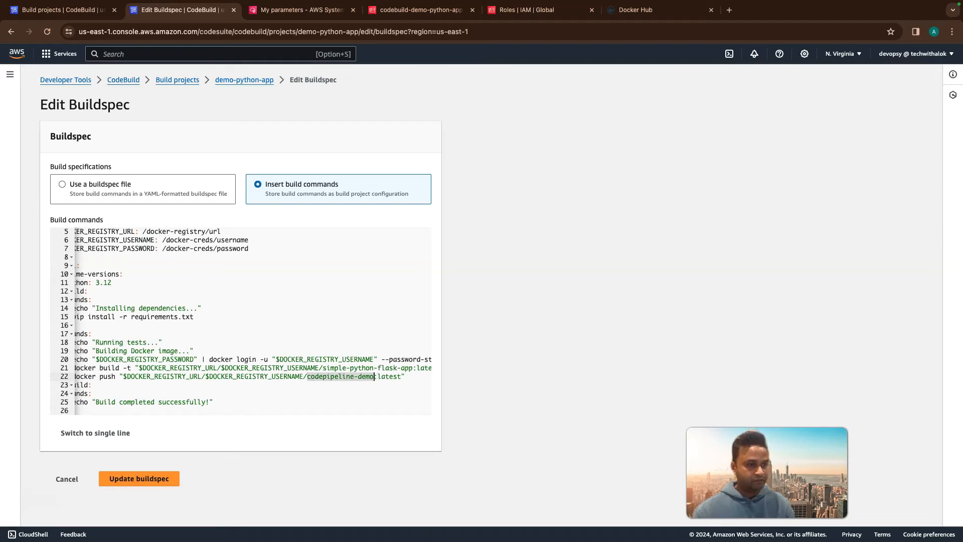
left_click(323, 367)
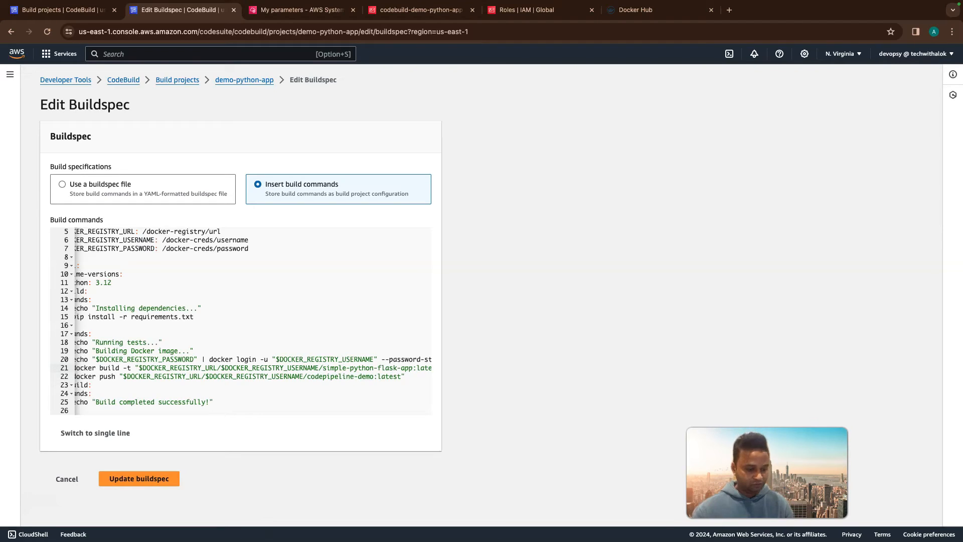
key("super+Right")
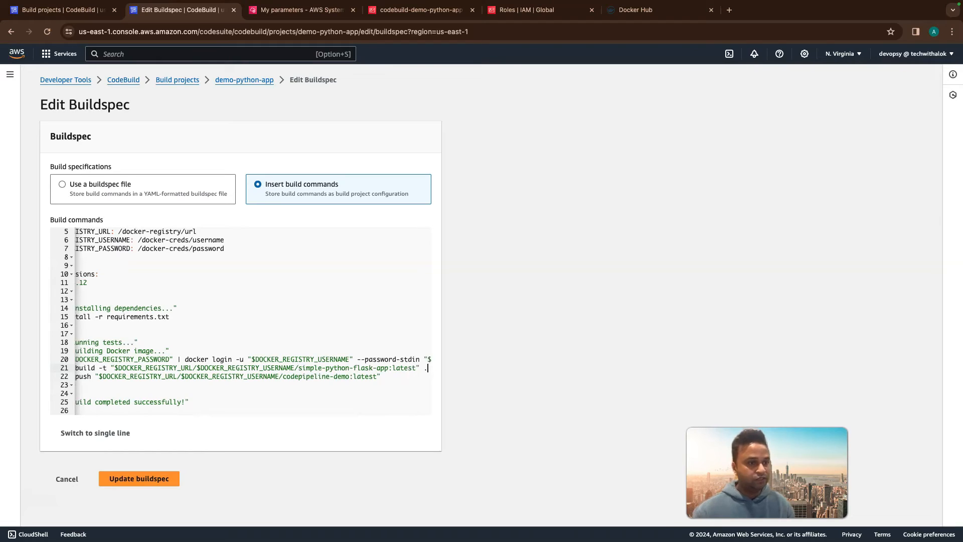
left_click_drag(388, 368, 299, 367)
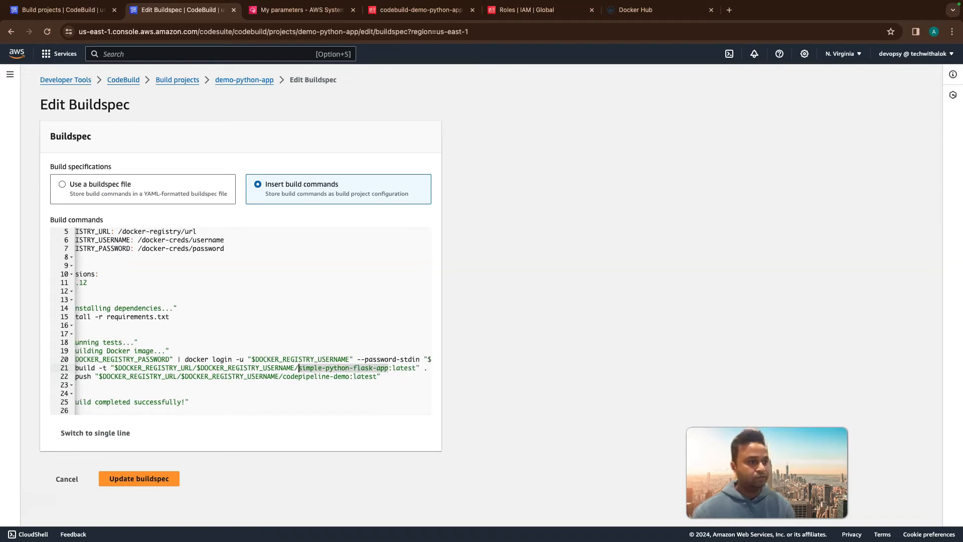
key("super+v")
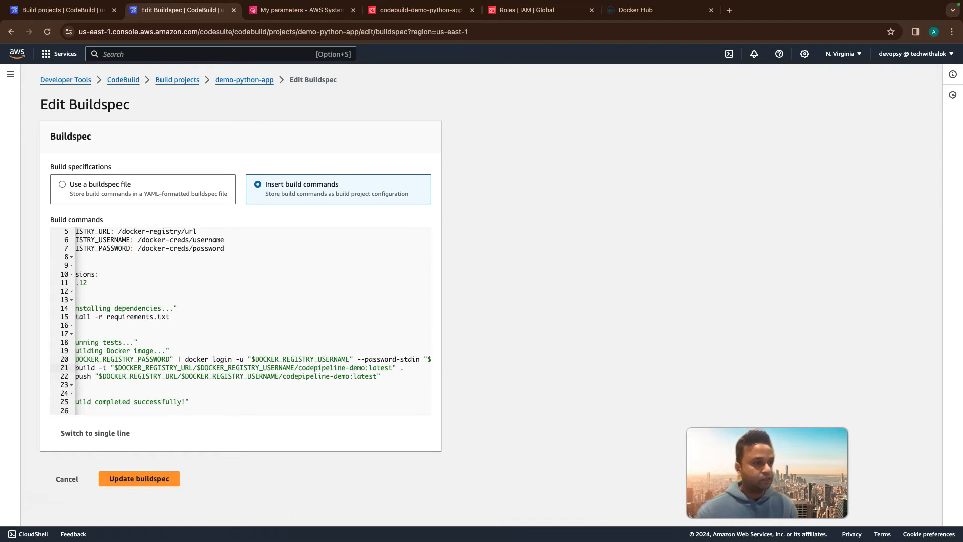
left_click(139, 478)
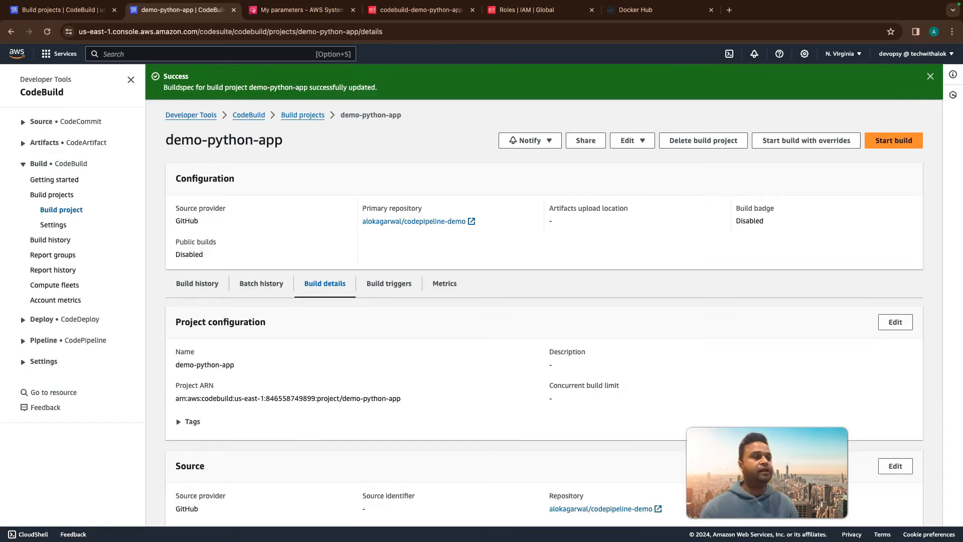
- Reopen demo-python-app from the build projects list and start a new build
left_click(303, 116)
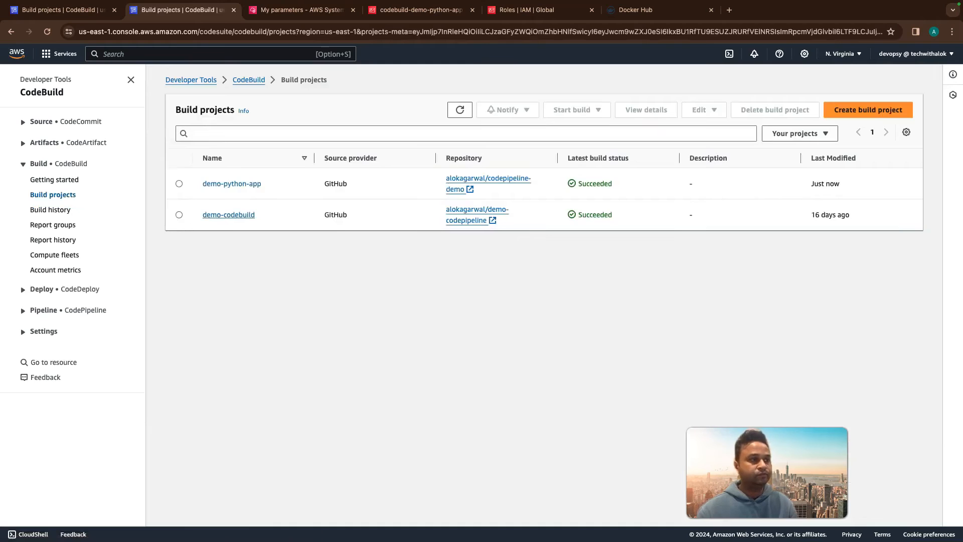
left_click(216, 183)
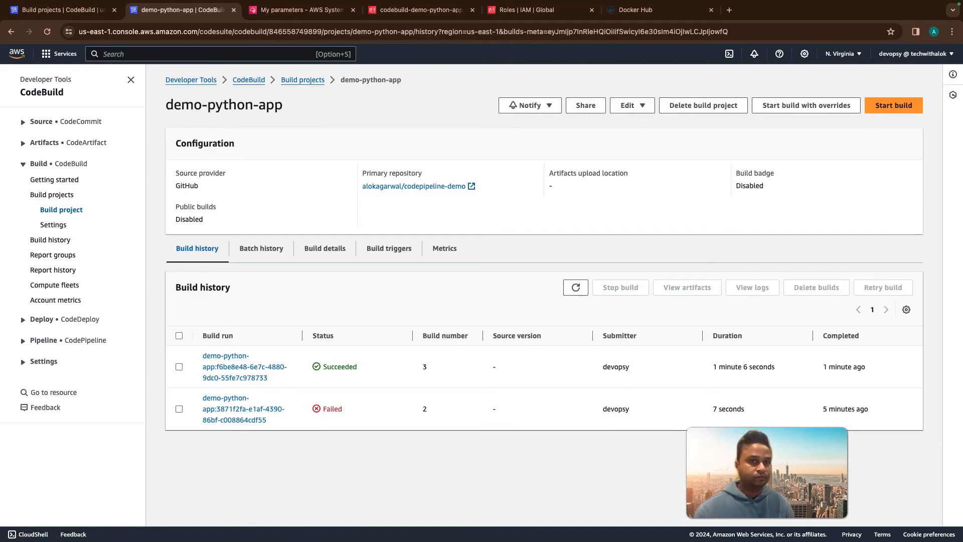
left_click(893, 105)
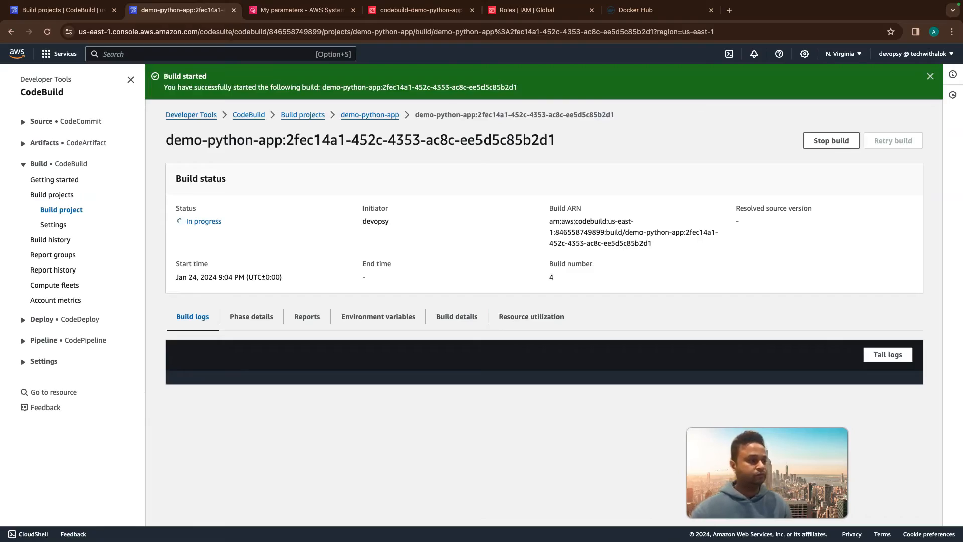
- Examine the new build's log around the Docker registry login and the docker build command for codepipeline-demo
scroll(545, 296, "down", 10)
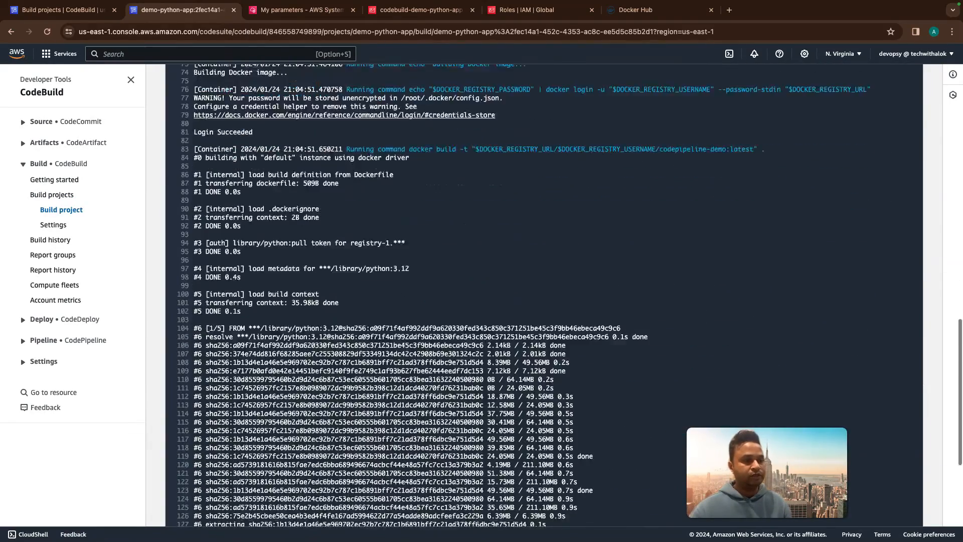
scroll(544, 296, "up", 5)
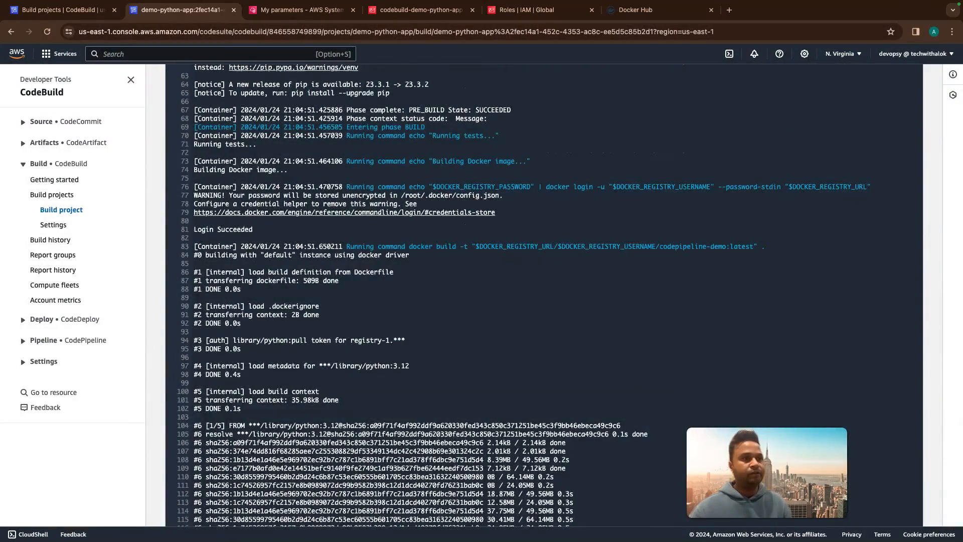
scroll(545, 296, "up", 2)
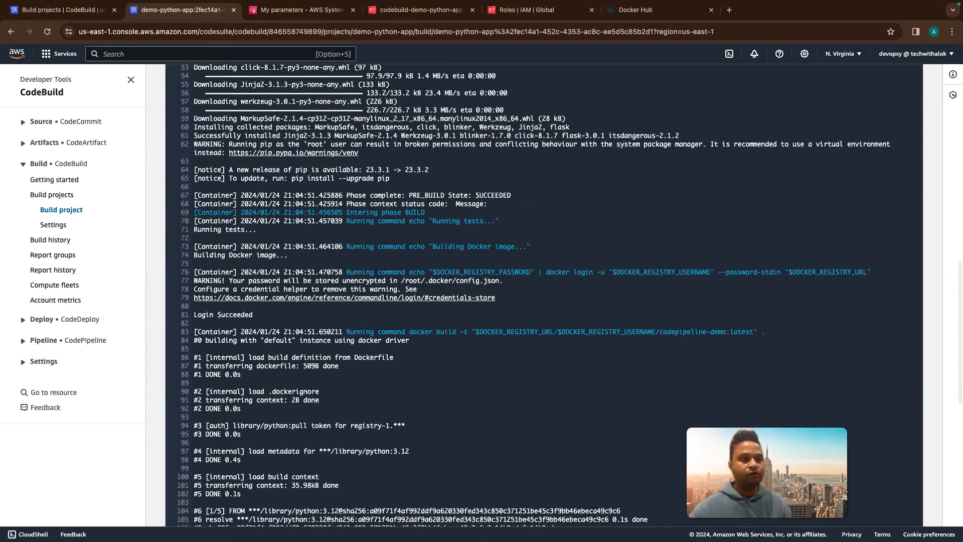
scroll(682, 332, "up", 1)
scroll(682, 331, "down", 1)
double_click(683, 332)
left_click(682, 332)
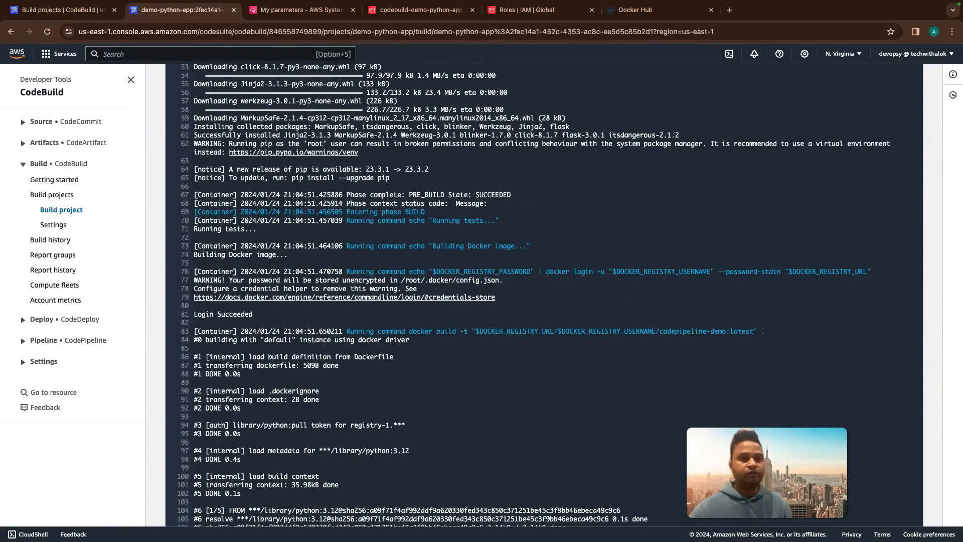
scroll(544, 296, "down", 10)
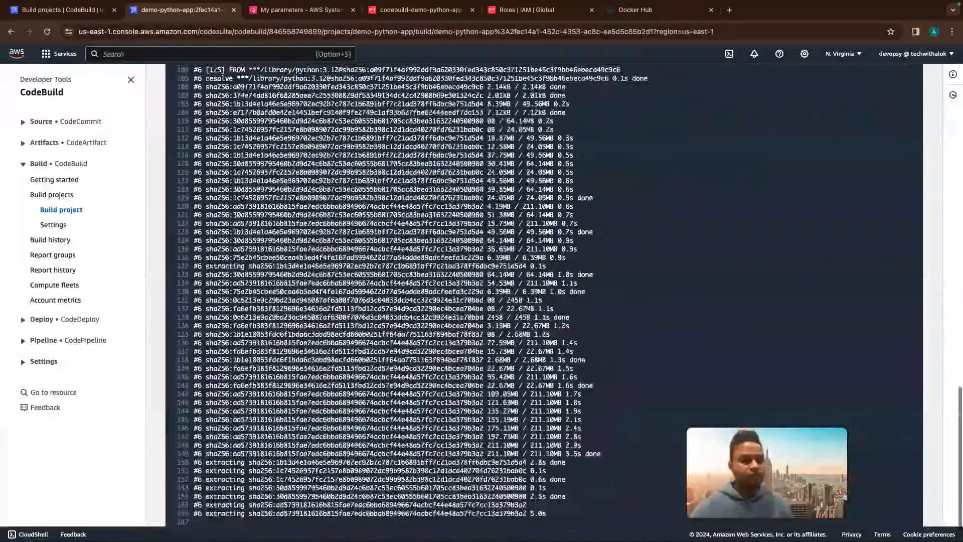
scroll(544, 296, "up", 4)
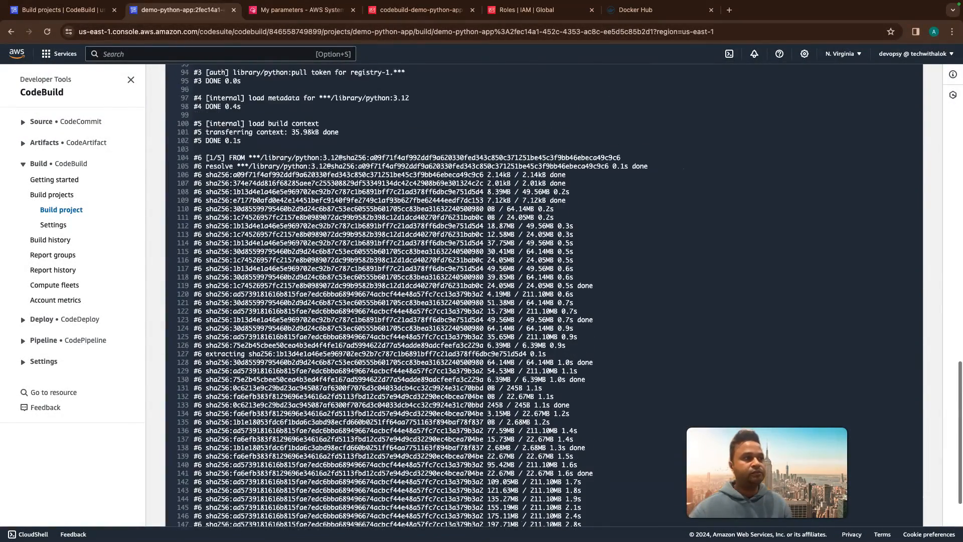
scroll(545, 296, "up", 4)
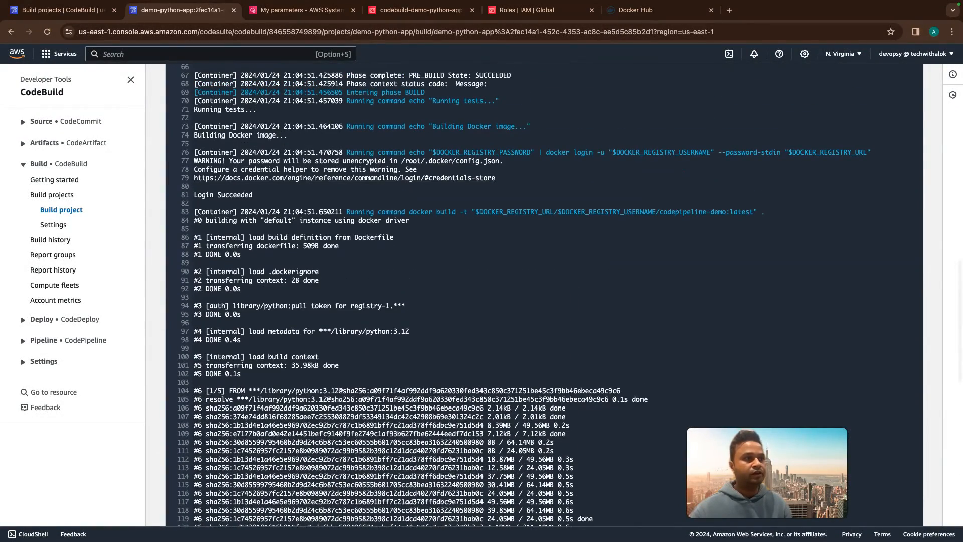
- Check the docker push command in the build log and read through to the final phase entries
scroll(446, 219, "up", 1)
double_click(446, 220)
scroll(446, 220, "down", 13)
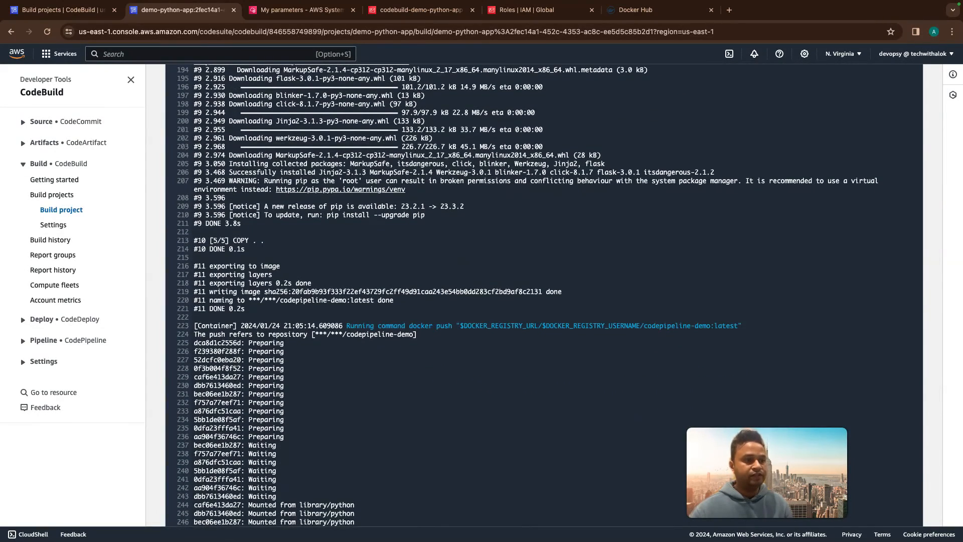
double_click(445, 326)
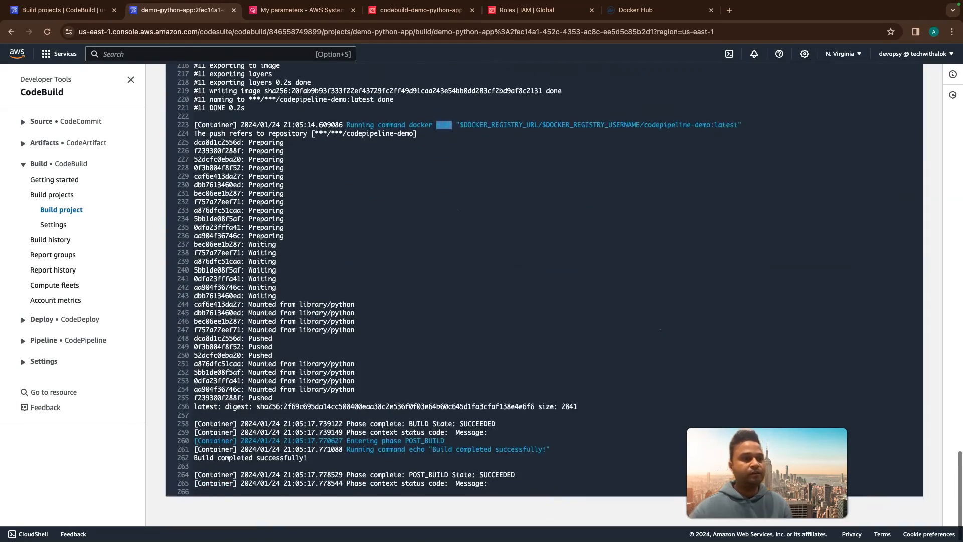
scroll(544, 296, "up", 20)
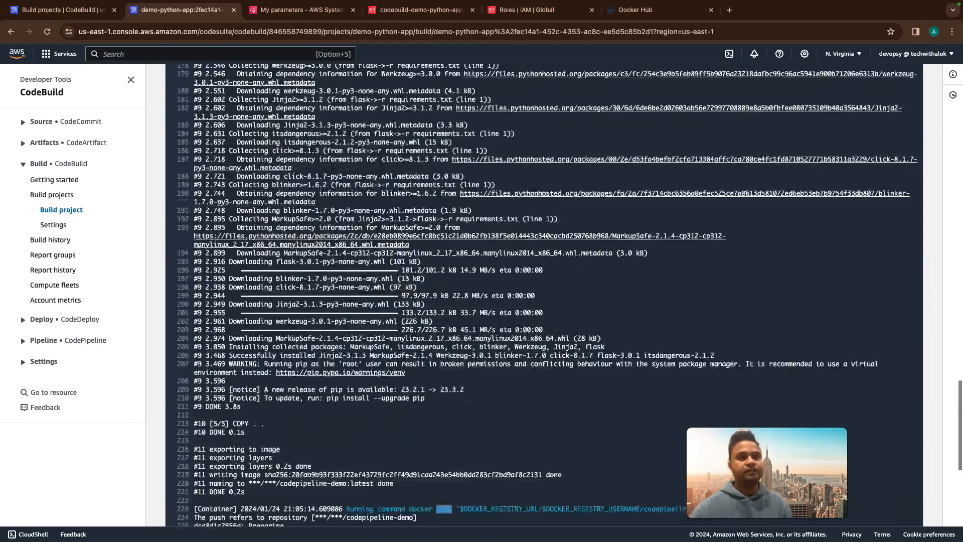
- Switch to Docker Hub, reload the repositories list, and check it for the codepipeline-demo image
left_click(653, 10)
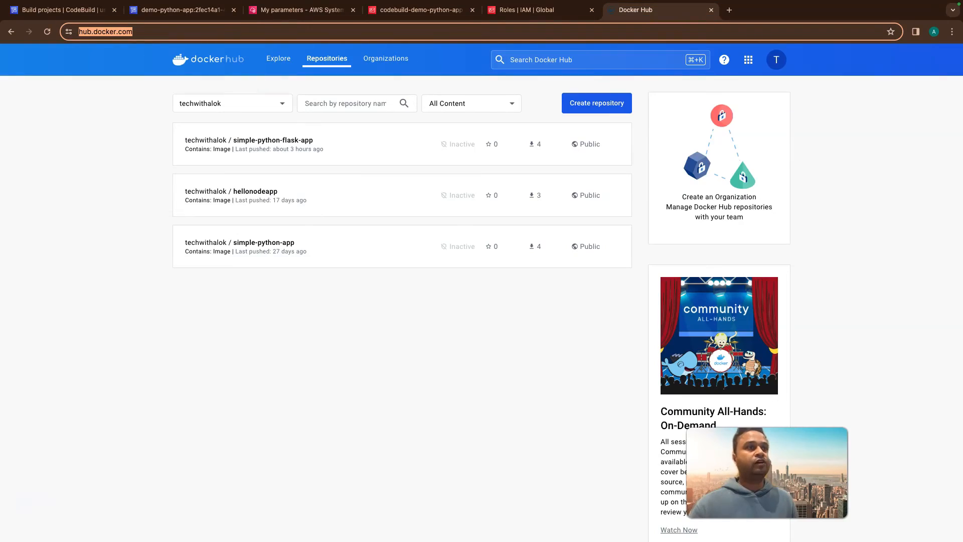
key("Return")
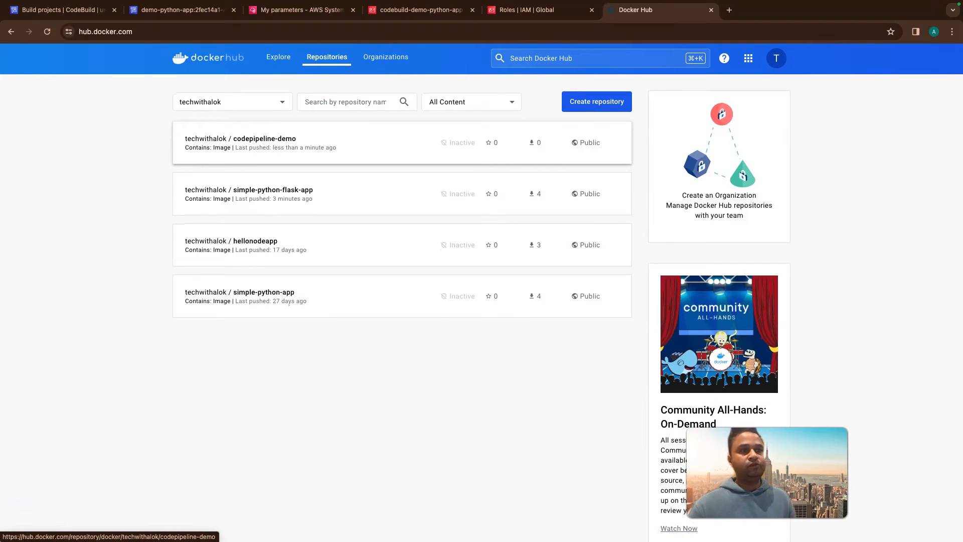
scroll(402, 142, "up", 1)
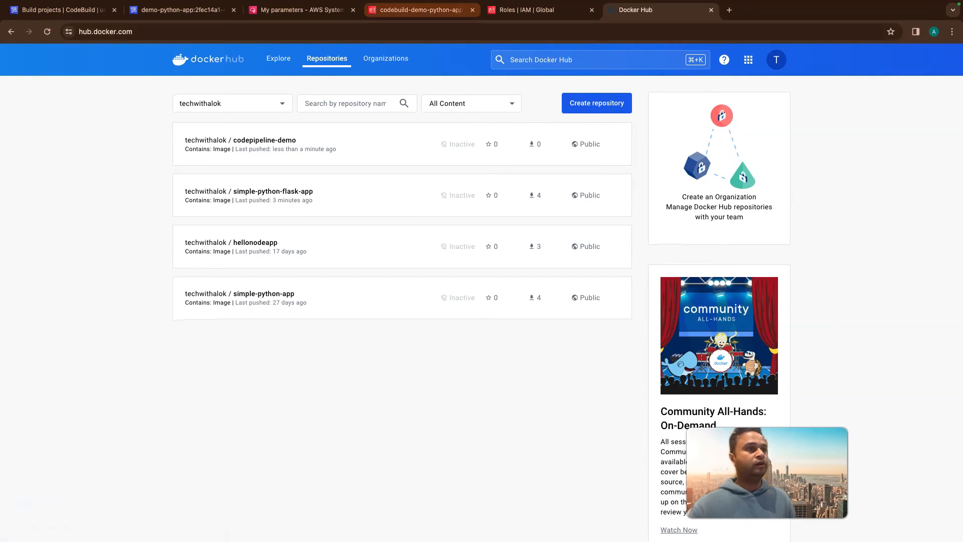
left_click(421, 10)
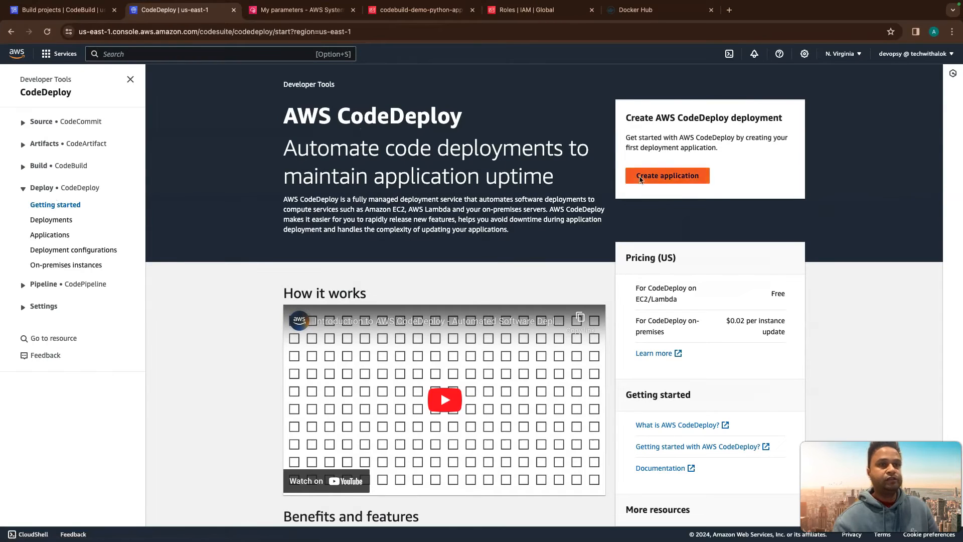
- Start a new CodeDeploy application and name it demo-python-app
left_click(667, 175)
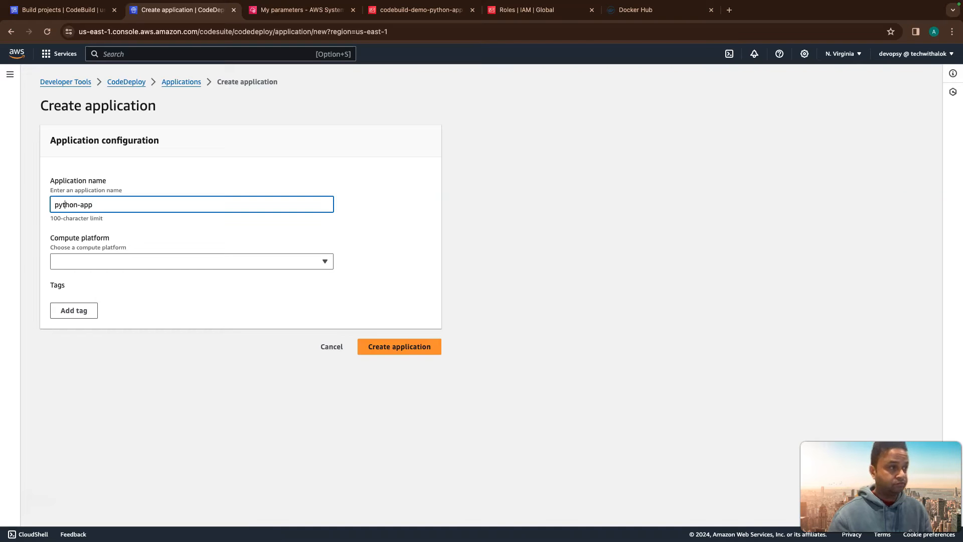
type("de")
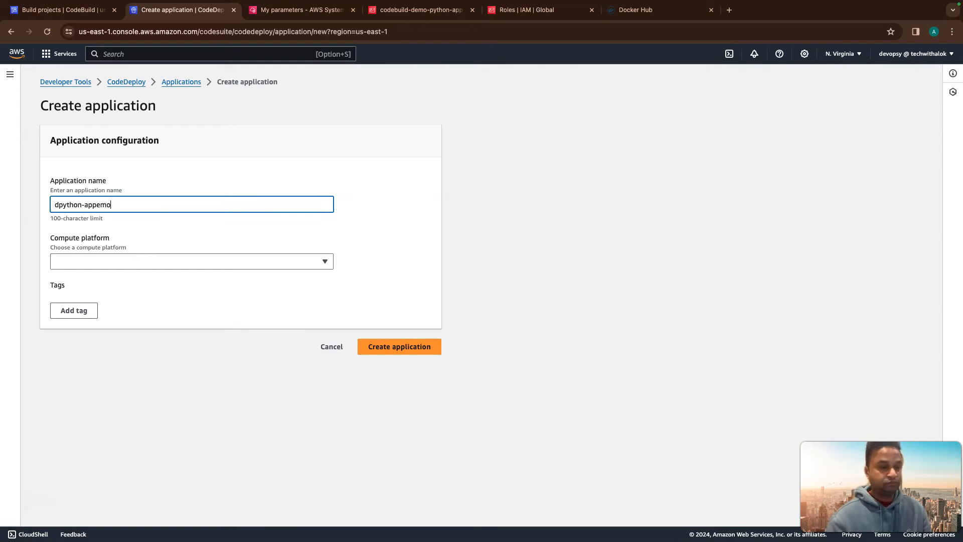
key("BackSpace")
key("BackSpace")
key("BackSpace")
key("BackSpace")
key("BackSpace")
key("BackSpace")
key("BackSpace")
key("BackSpace")
key("BackSpace")
key("BackSpace")
key("BackSpace")
key("BackSpace")
type("demo-py")
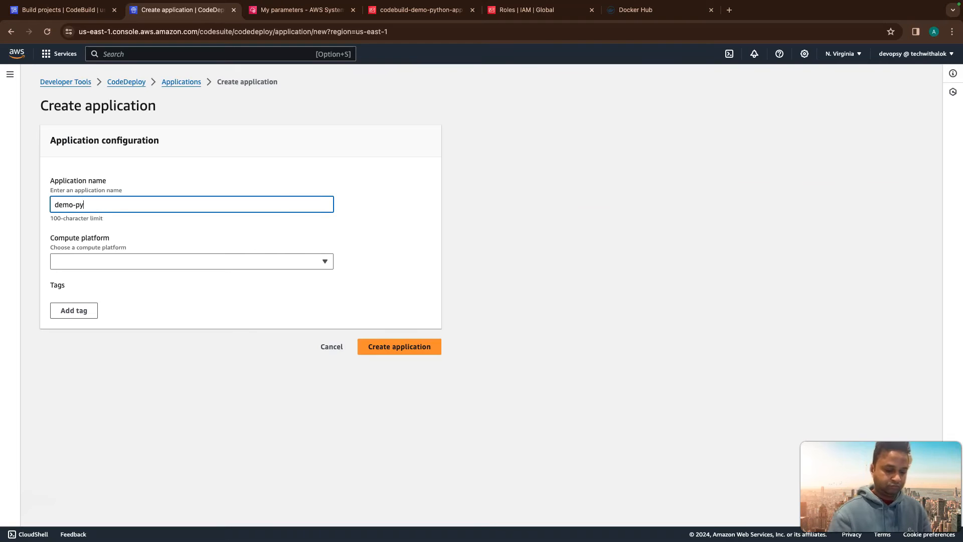
type("thon-app")
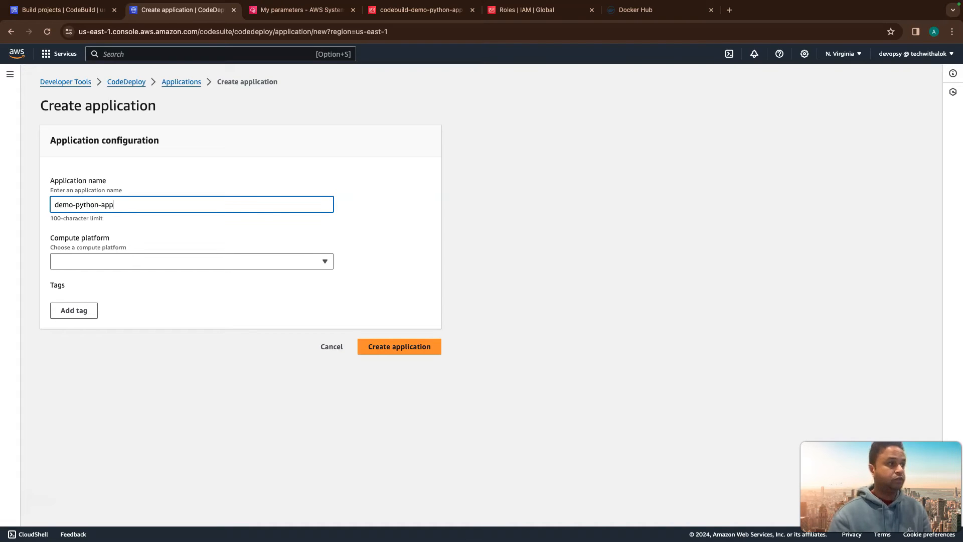
- Set the application's compute platform to EC2/on-premises and create the application
left_click(136, 258)
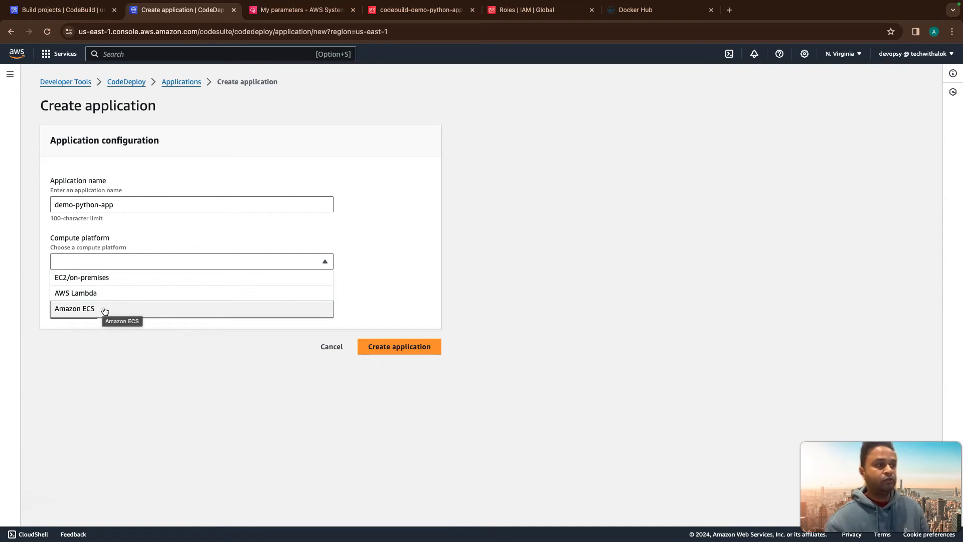
left_click(108, 278)
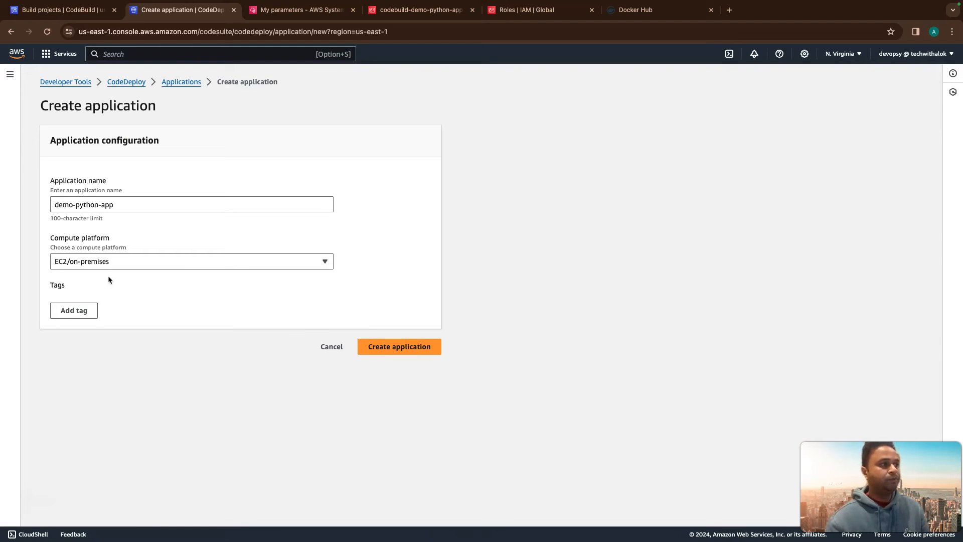
left_click(409, 347)
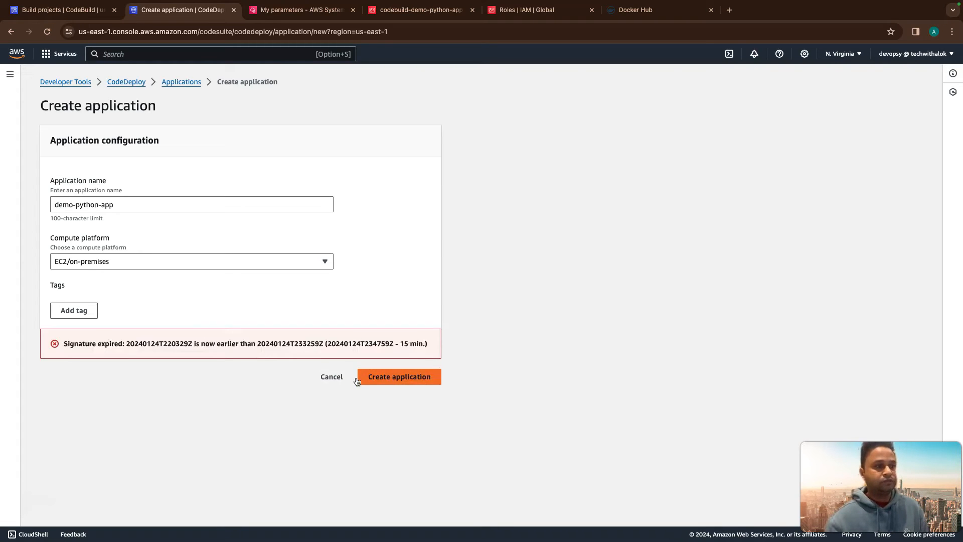
left_click(400, 378)
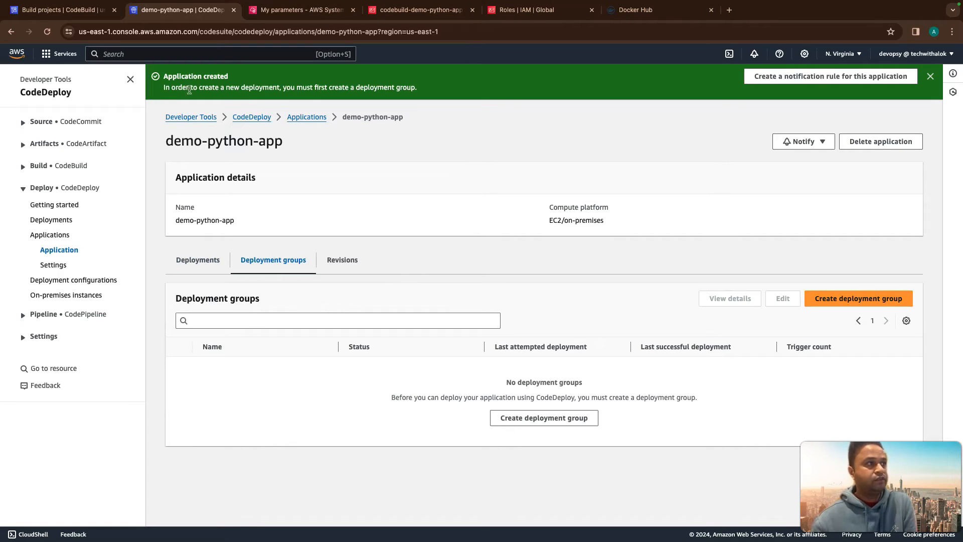
- Search the AWS services for EC2 and open its dashboard in a new browser tab
left_click(157, 54)
type("ec")
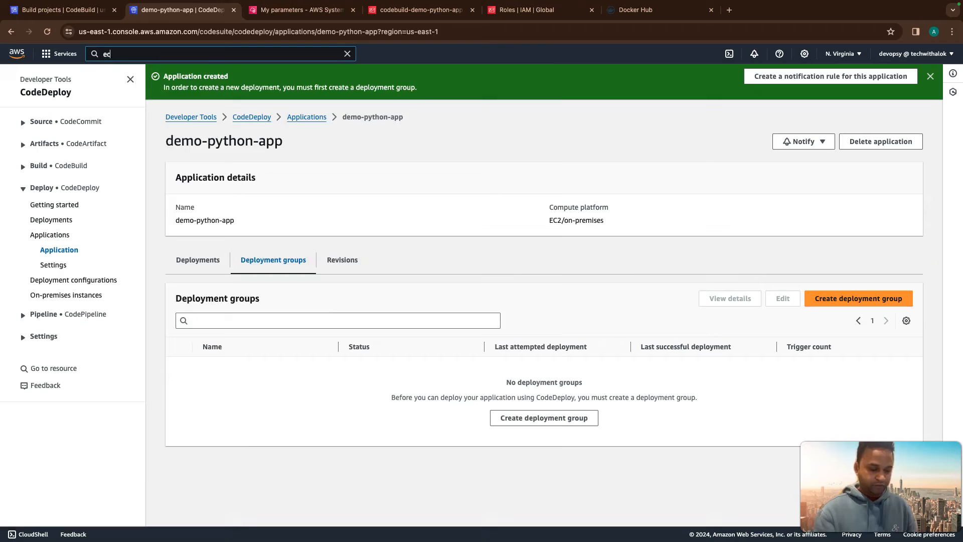
type("2")
right_click(250, 130)
left_click(290, 136)
key("ctrl+Tab")
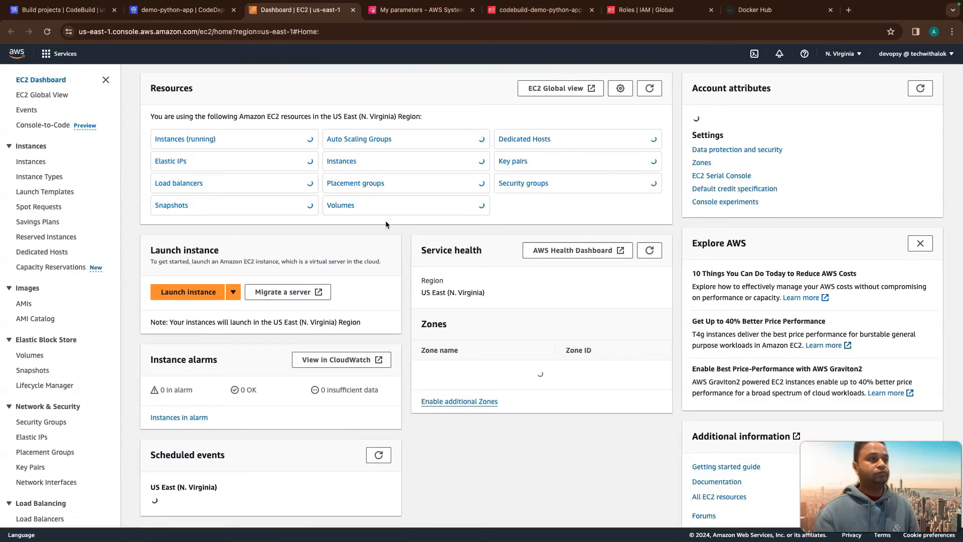
- Begin launching a new EC2 instance from the running instances list and name it app-server
left_click(190, 140)
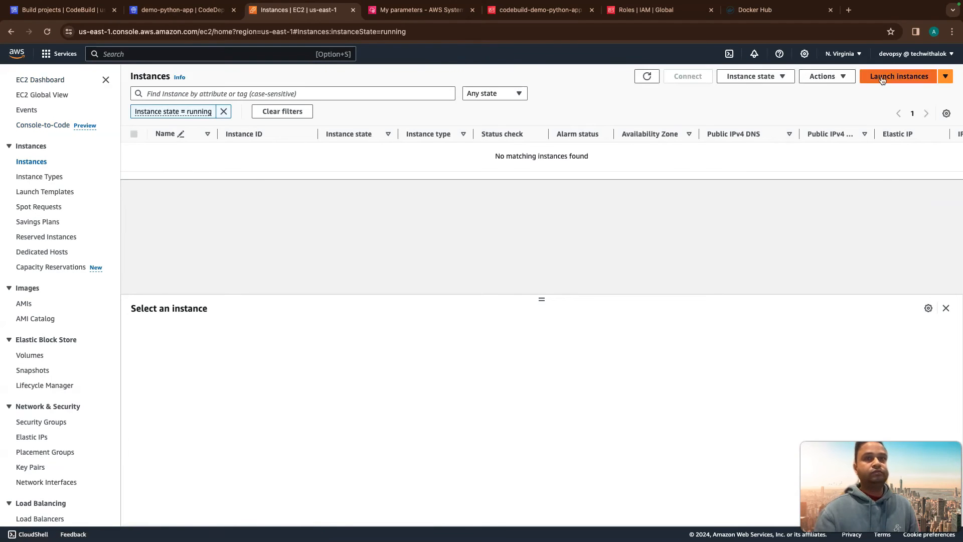
left_click(882, 81)
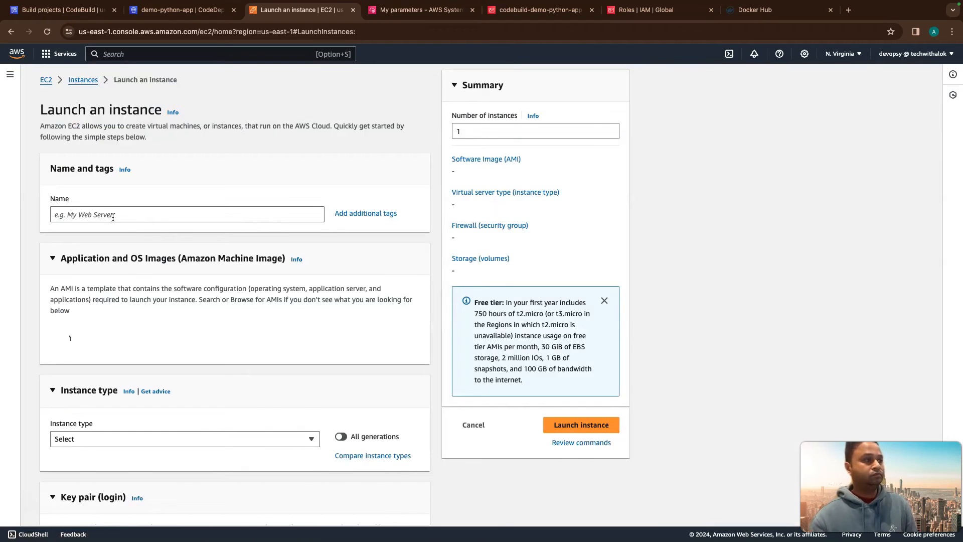
left_click(113, 217)
type("p")
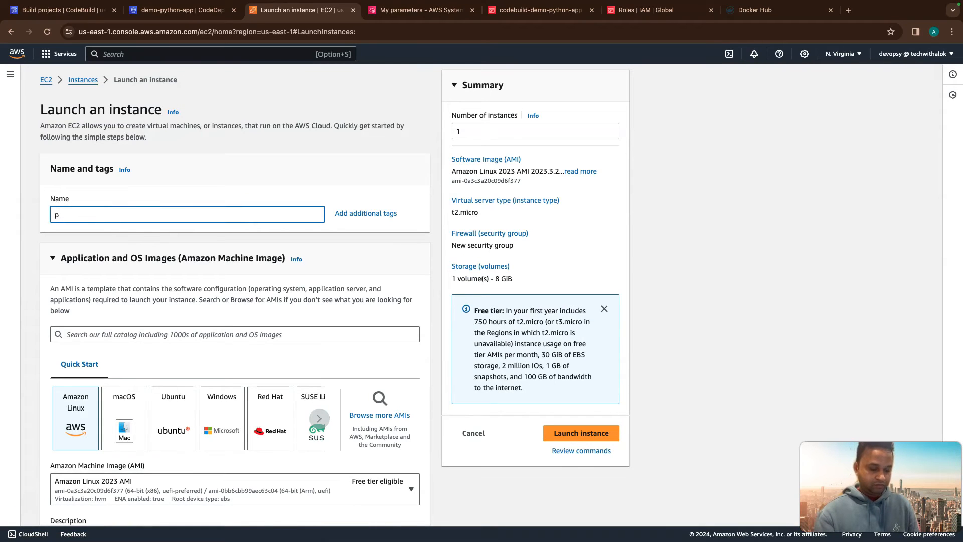
key("BackSpace")
type("app")
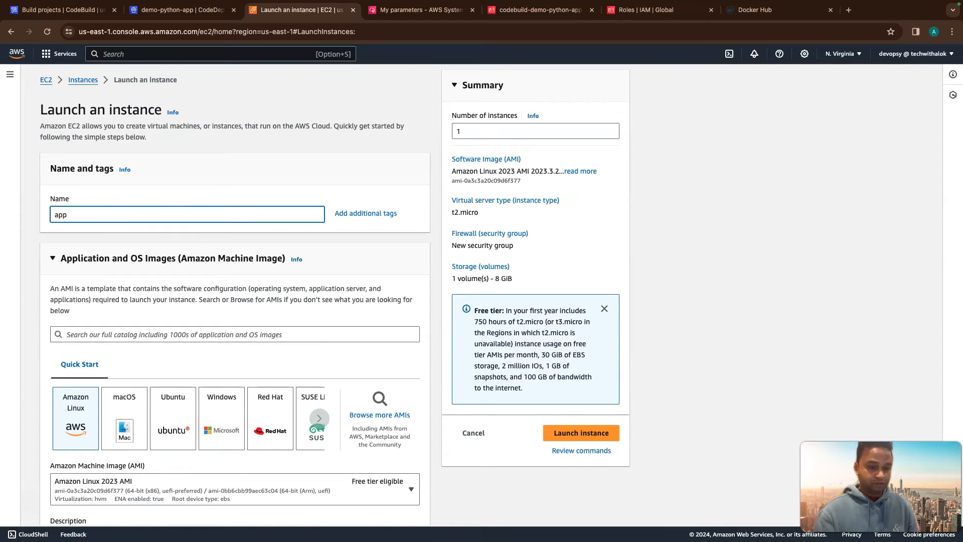
type("-server")
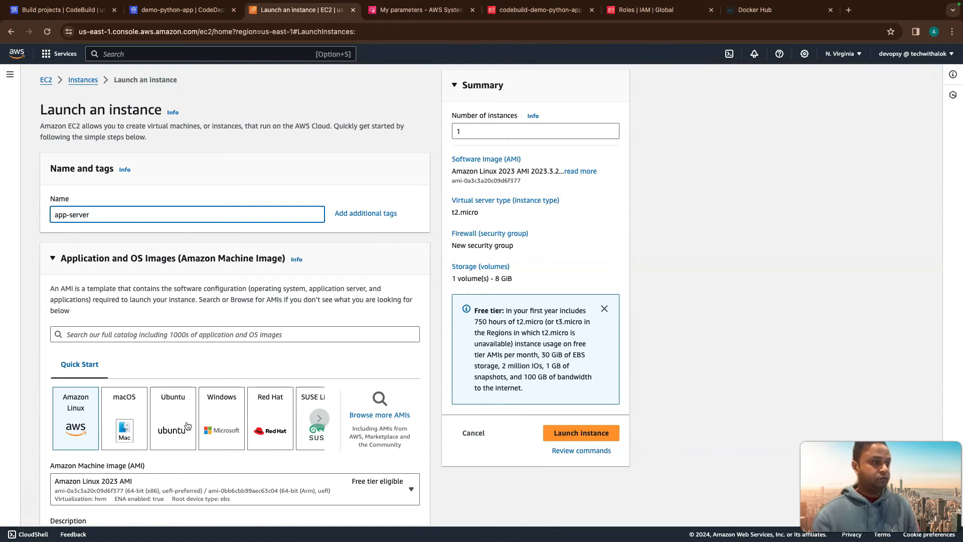
- Choose ec2 as the key pair for the app-server instance and review its network settings
scroll(144, 412, "down", 5)
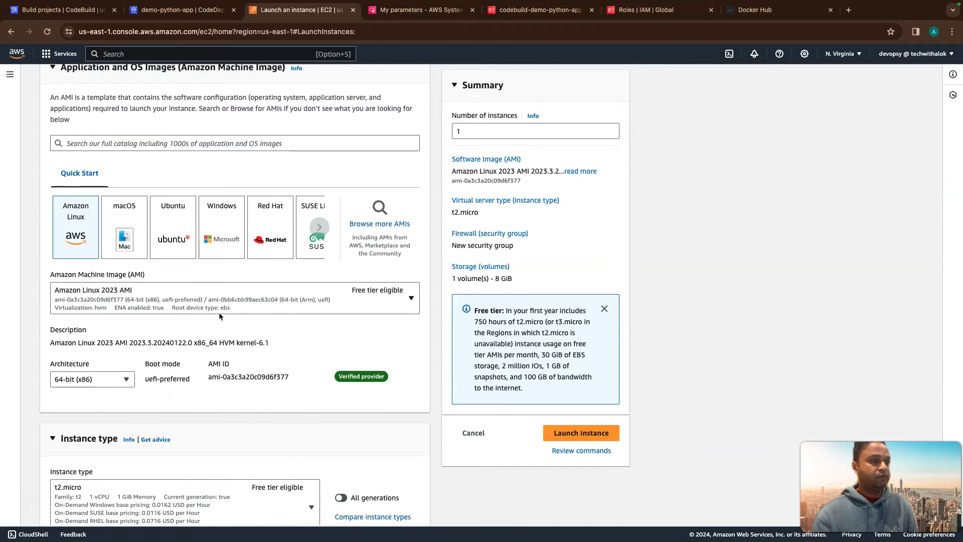
scroll(291, 327, "down", 1)
scroll(291, 326, "down", 5)
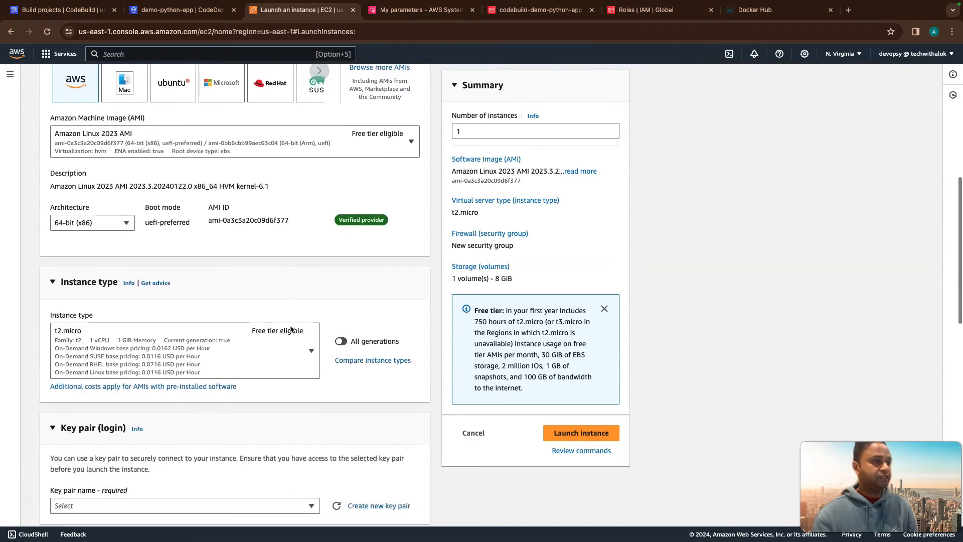
scroll(290, 329, "down", 2)
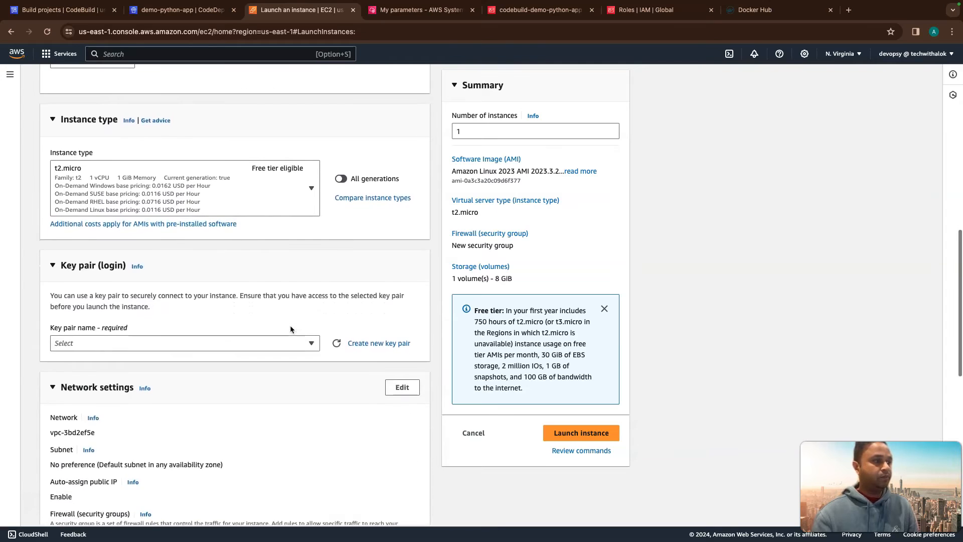
left_click(168, 343)
left_click(161, 396)
scroll(197, 358, "down", 4)
scroll(197, 359, "down", 1)
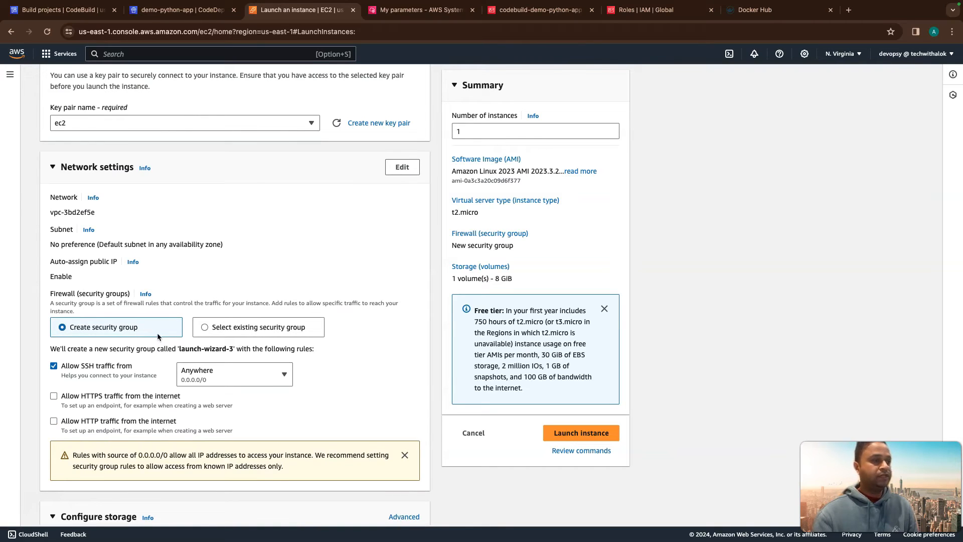
scroll(157, 335, "down", 2)
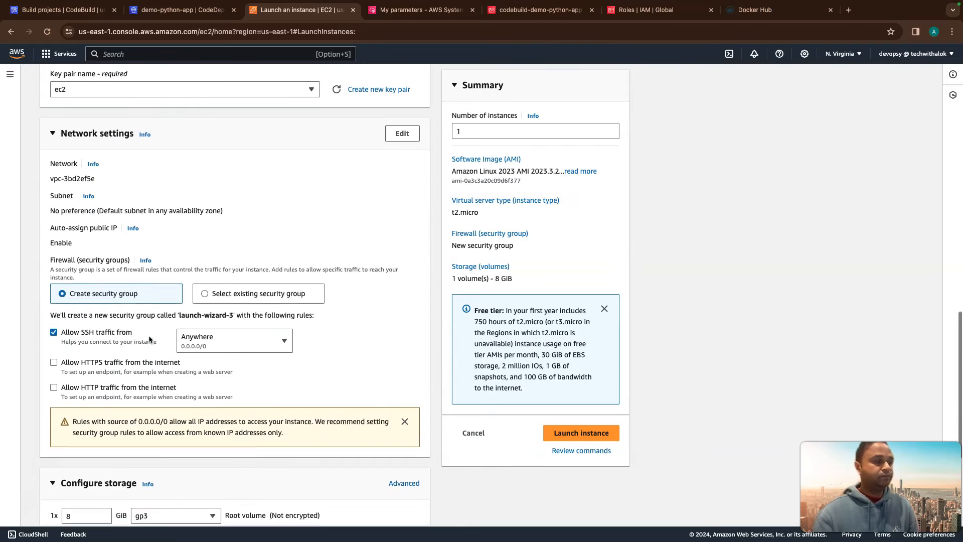
scroll(149, 339, "up", 1)
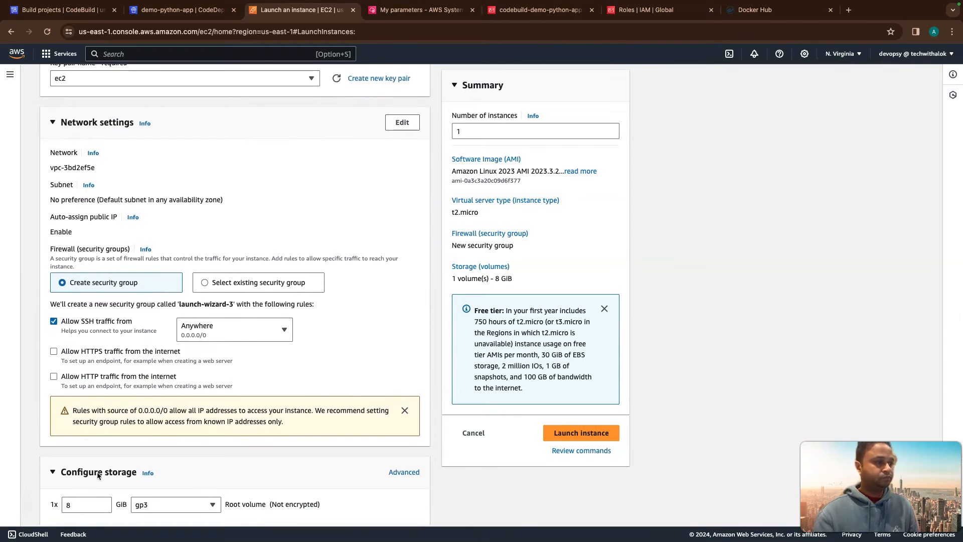
- Review the app-server launch configuration: SSH source options, machine image, instance type, public IP assignment, firewall rules and storage
left_click(259, 336)
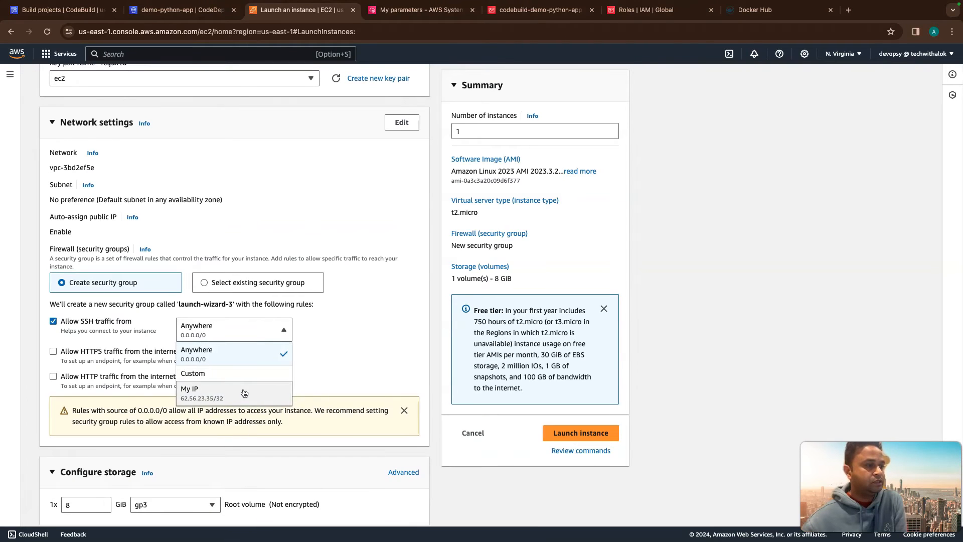
left_click(325, 329)
scroll(240, 342, "down", 4)
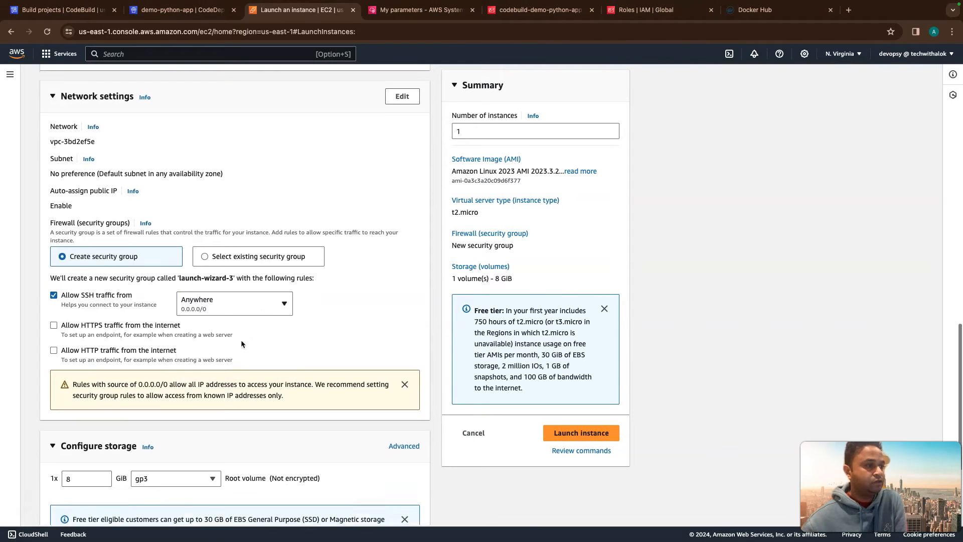
scroll(153, 340, "down", 5)
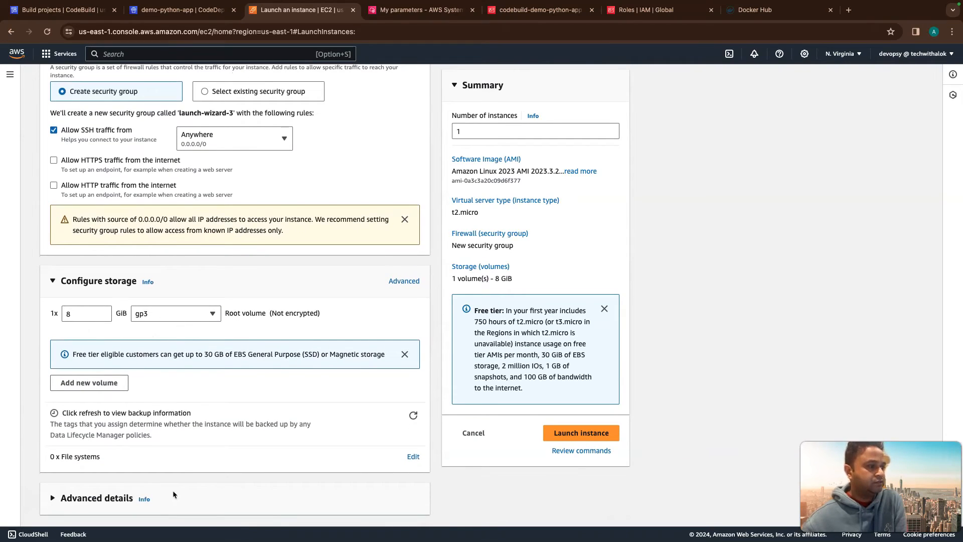
scroll(174, 495, "up", 15)
scroll(174, 460, "up", 10)
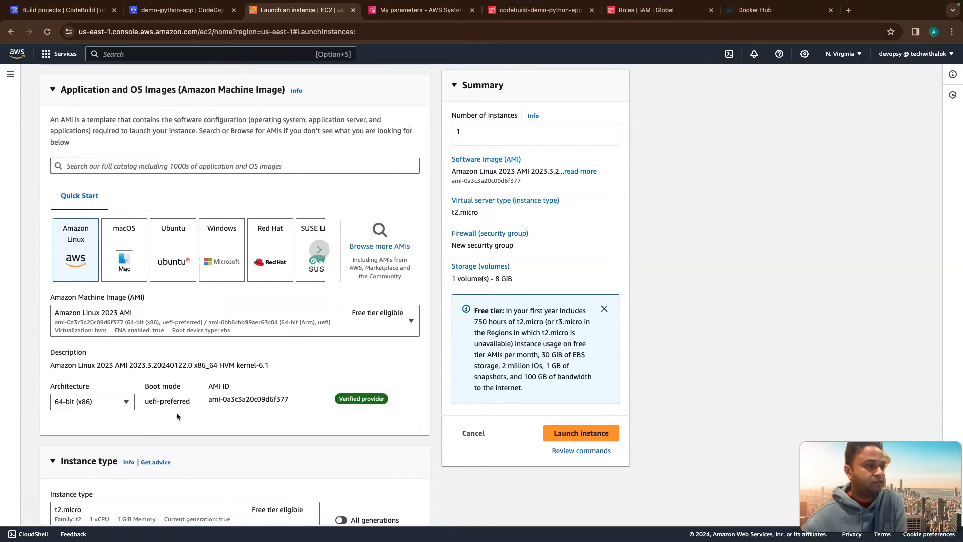
scroll(177, 415, "down", 8)
scroll(176, 416, "down", 5)
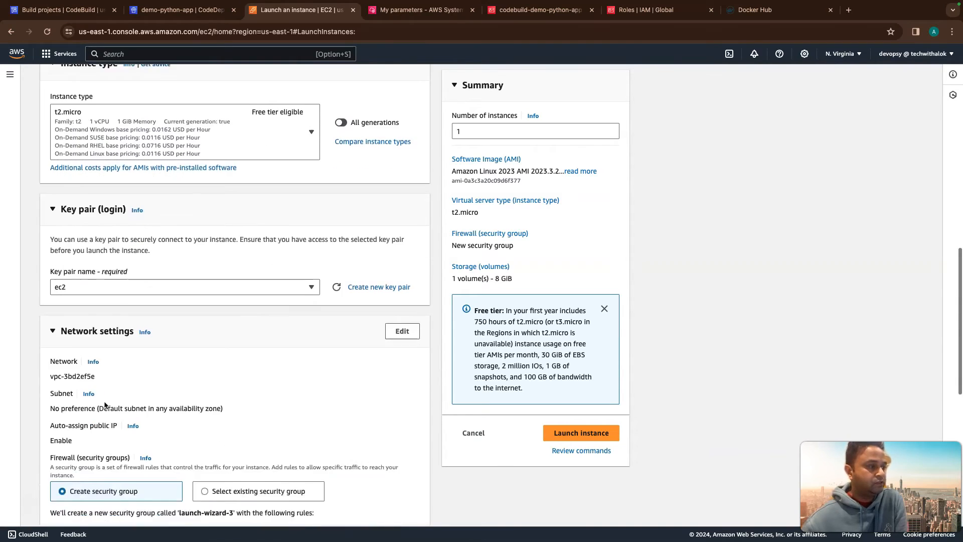
scroll(105, 404, "down", 1)
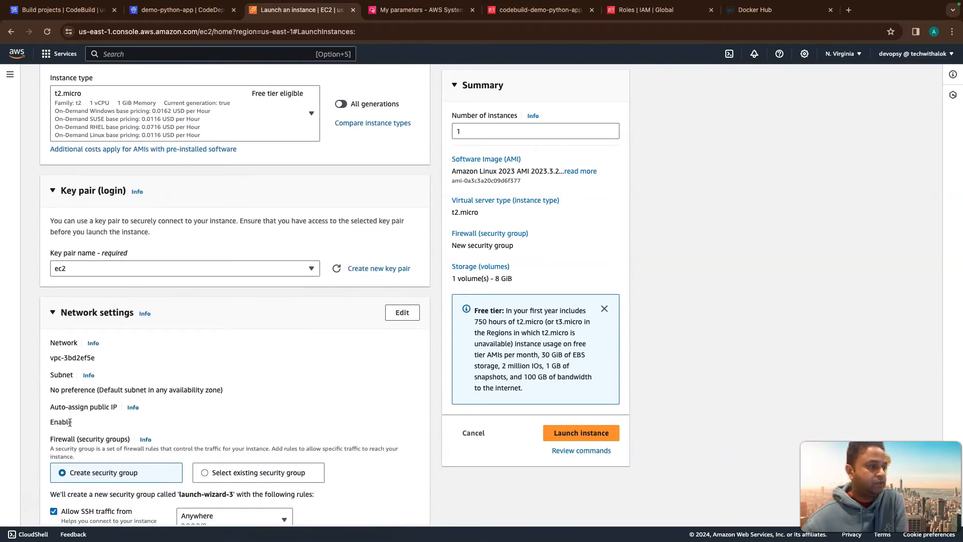
double_click(61, 420)
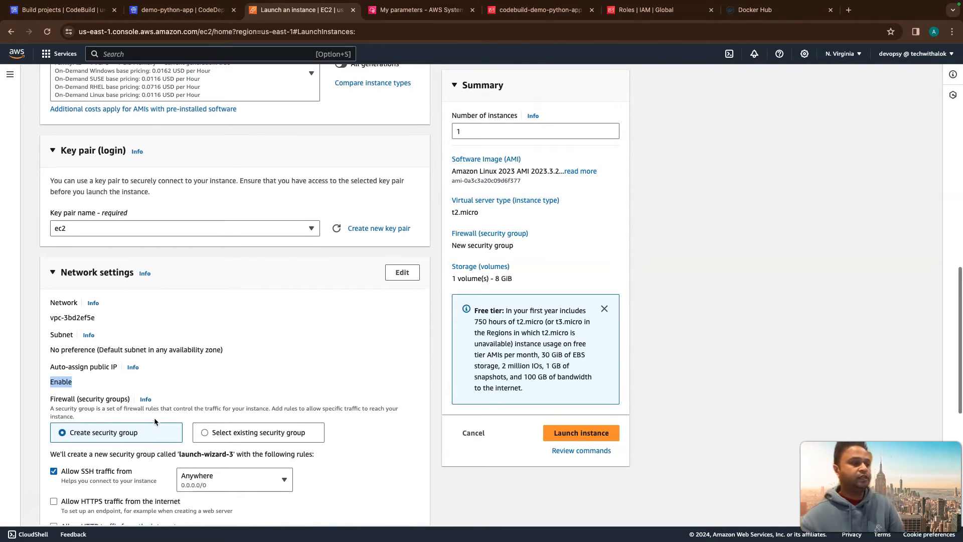
scroll(155, 418, "down", 6)
scroll(157, 410, "down", 5)
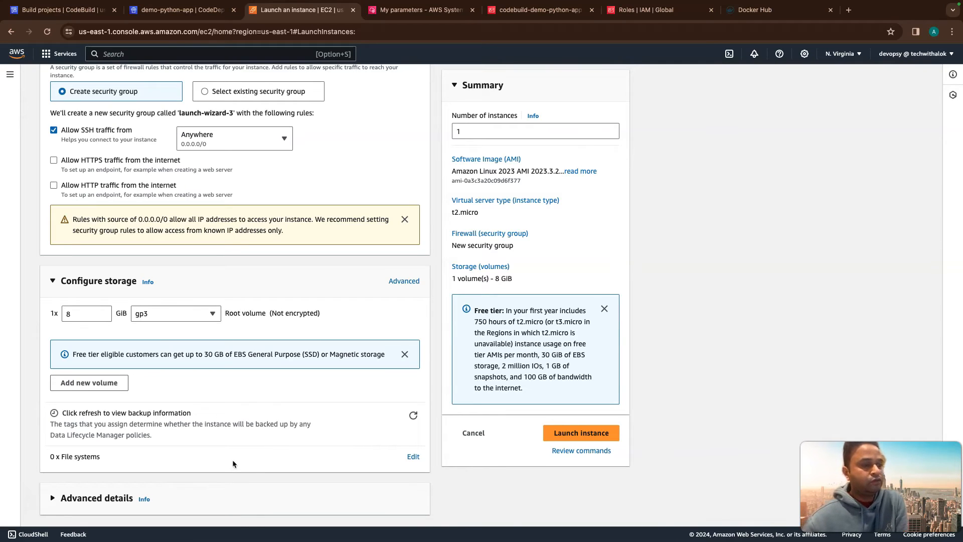
scroll(222, 458, "up", 4)
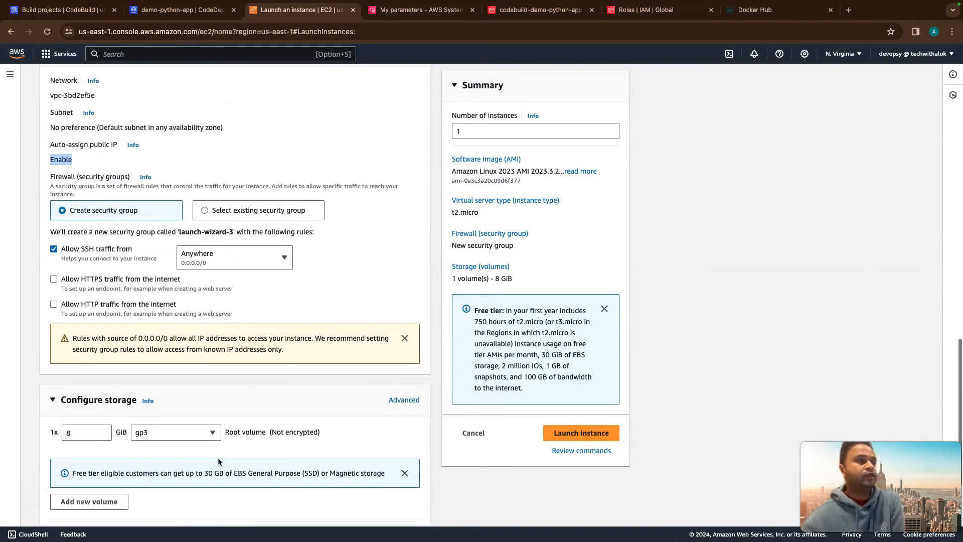
scroll(218, 461, "up", 3)
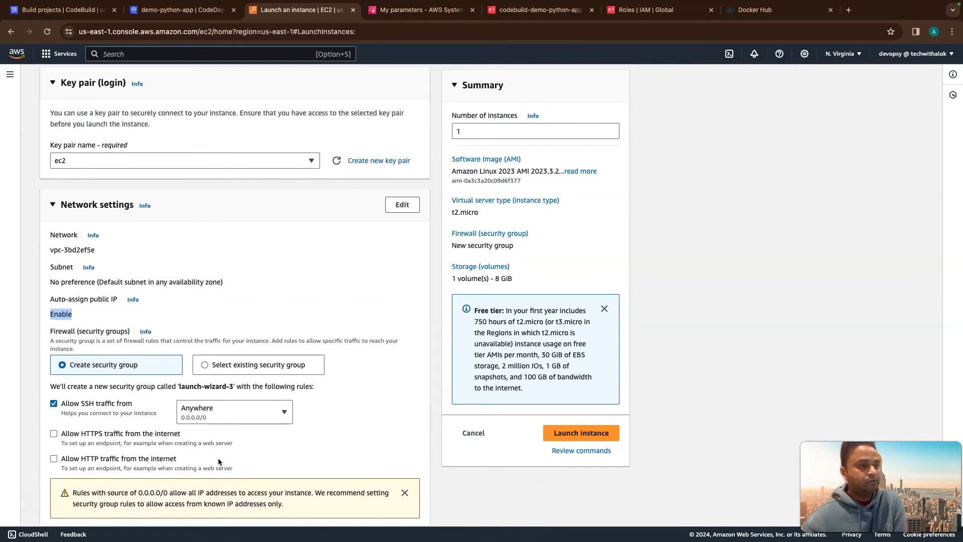
scroll(217, 458, "down", 6)
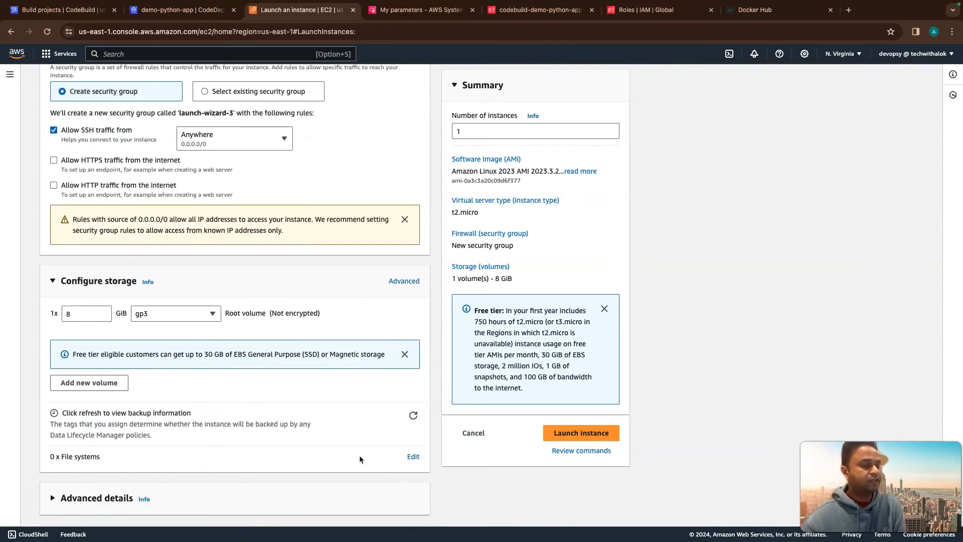
scroll(354, 450, "up", 3)
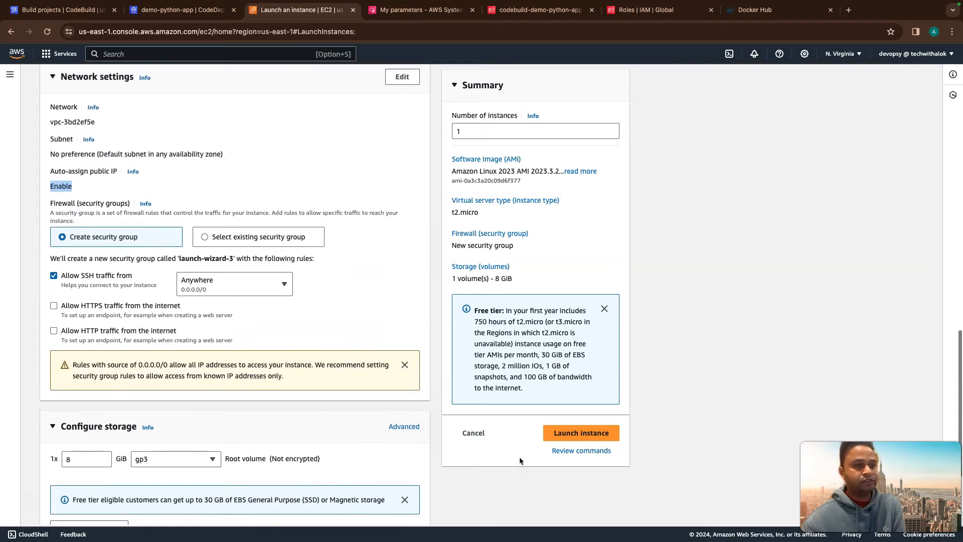
- Launch the app-server instance and open the newly launched instance in the instances list
left_click(575, 436)
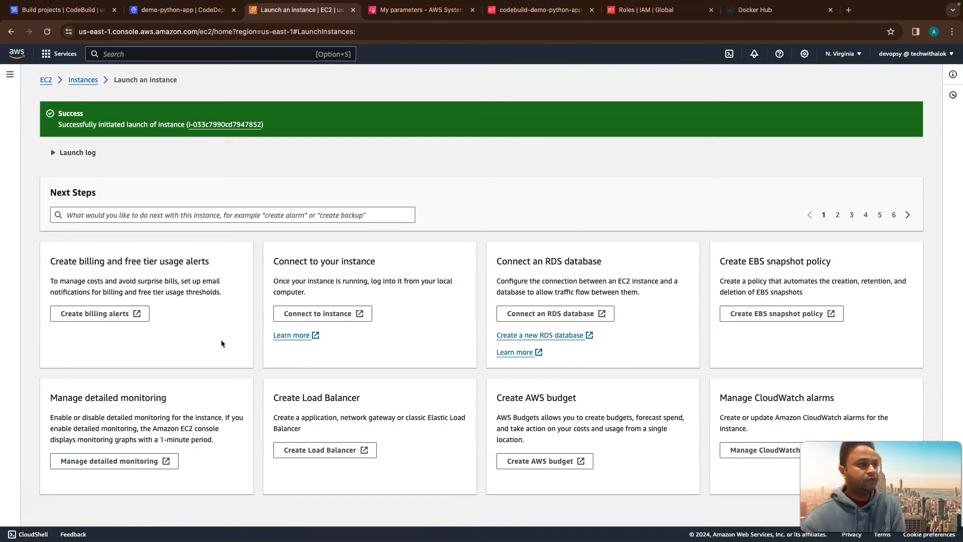
left_click(211, 125)
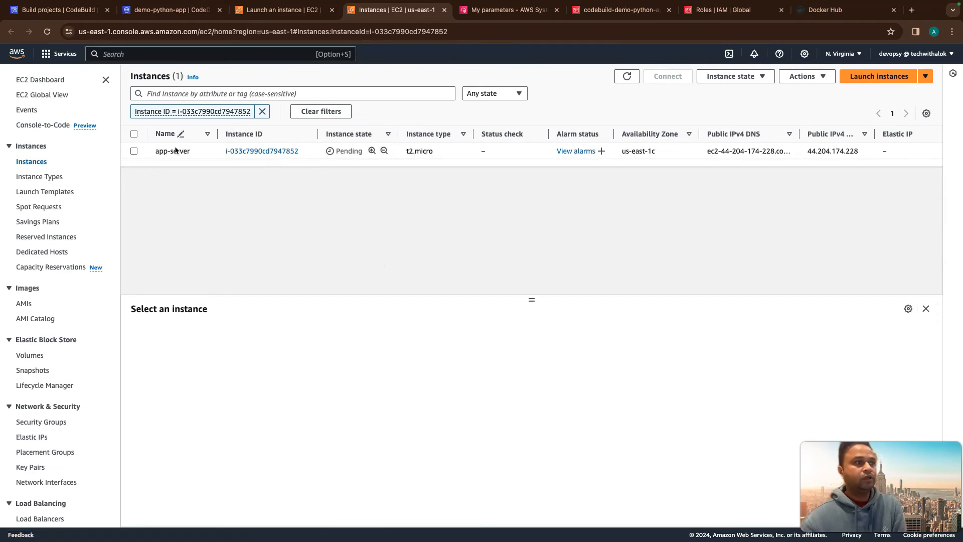
- Select the app-server instance to examine its tags and refresh the instance's status
left_click(207, 151)
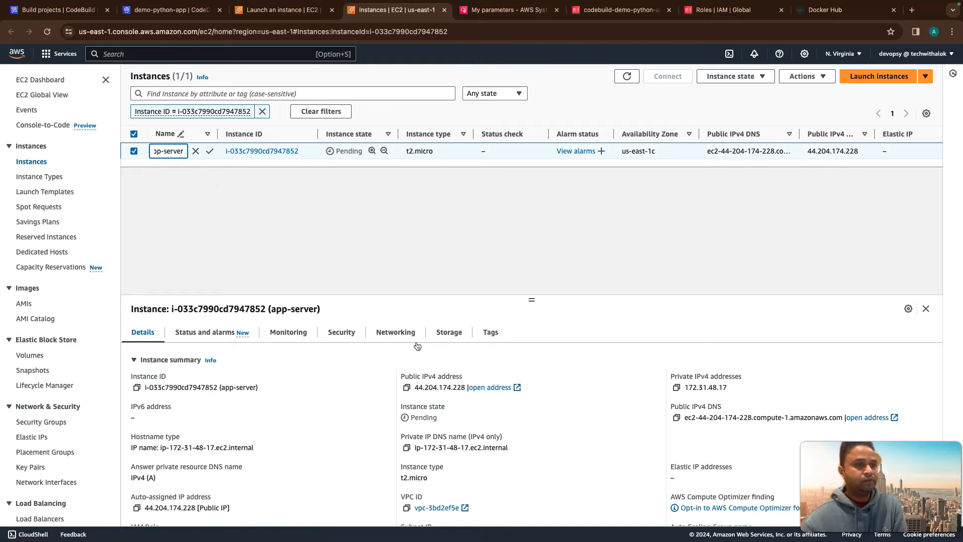
left_click(485, 337)
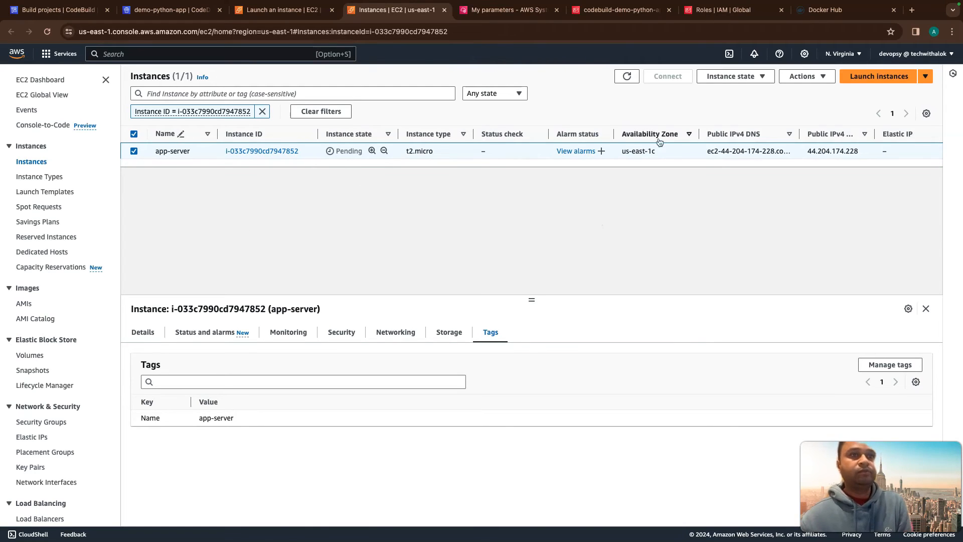
left_click(627, 76)
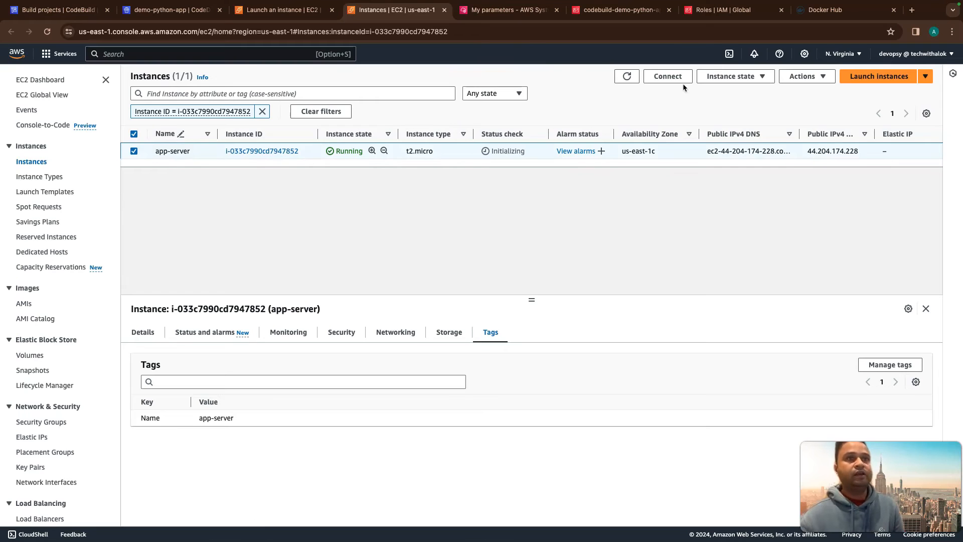
- Open the SSH client connection instructions for app-server and copy the example ssh command
left_click(670, 77)
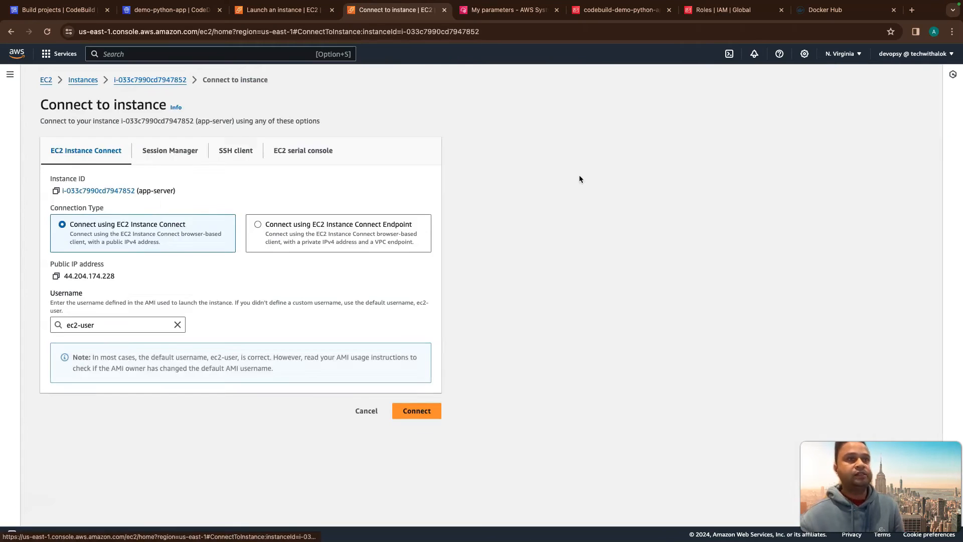
left_click(233, 156)
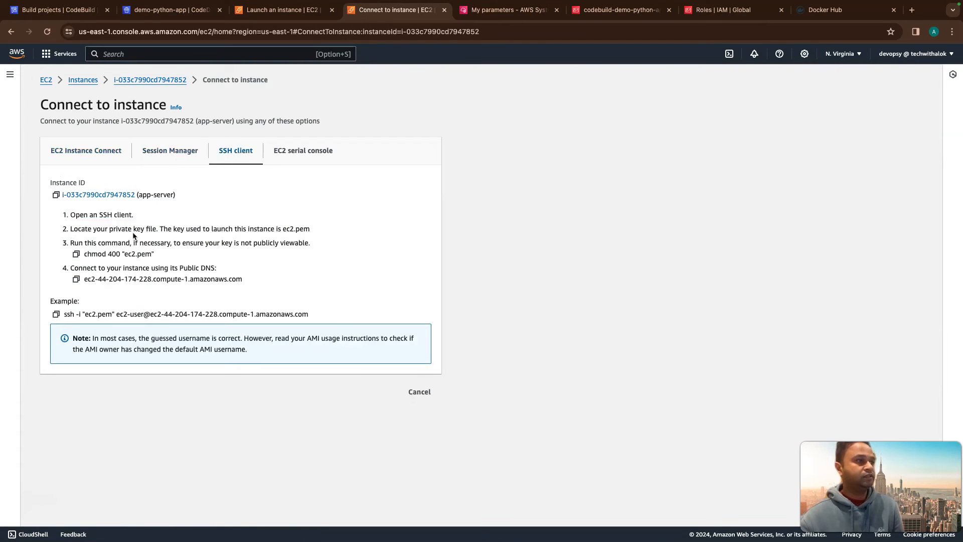
left_click(76, 279)
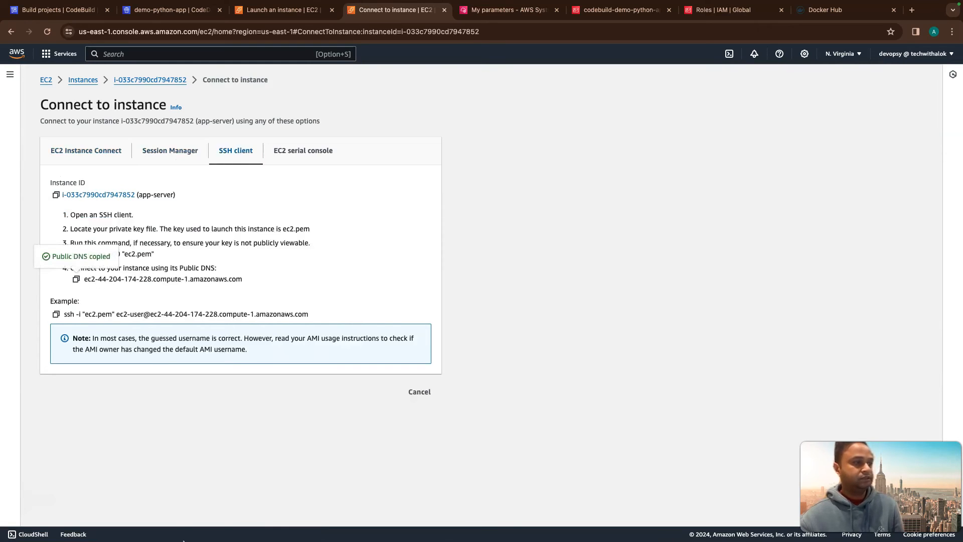
left_click(55, 314)
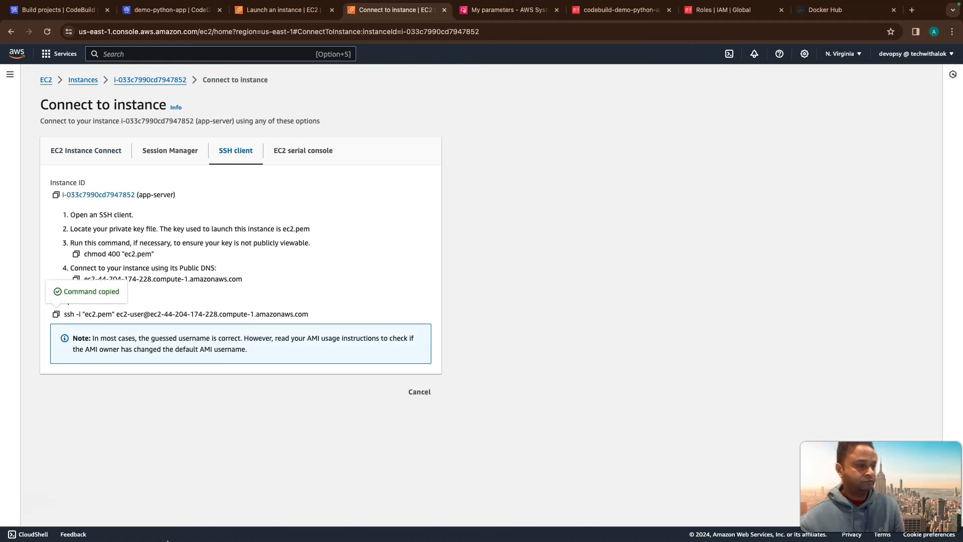
- Switch to iTerm2, close the existing Python window and open a new terminal window
mouse_move(167, 541)
right_click(249, 517)
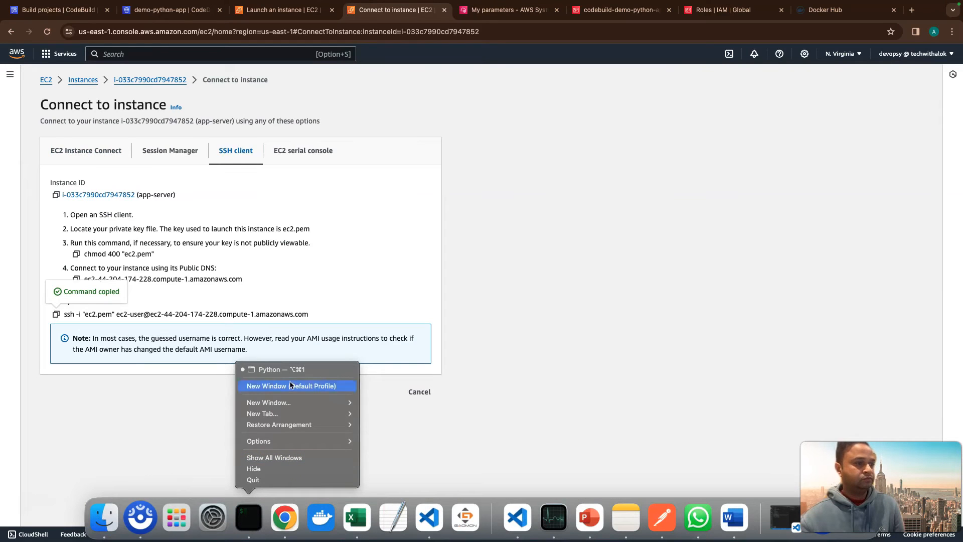
left_click(273, 371)
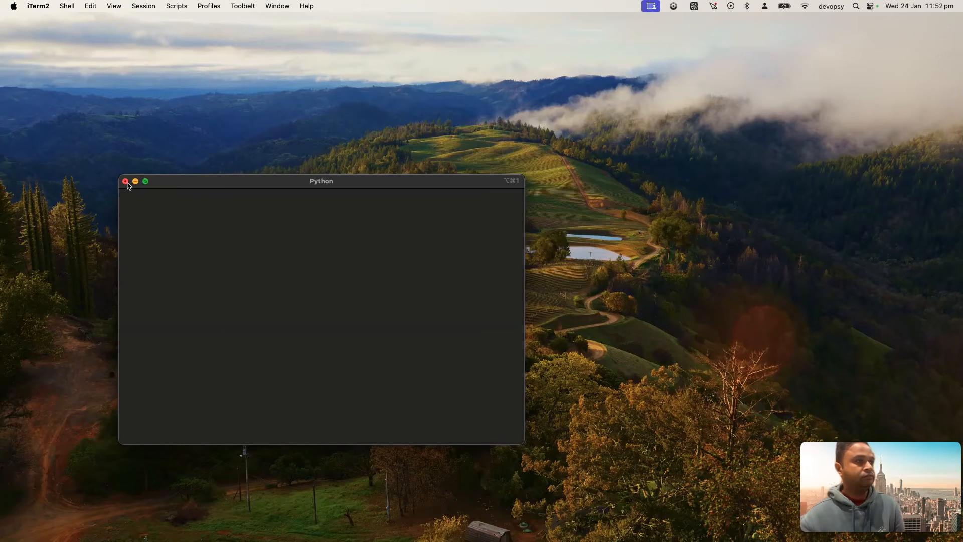
left_click(125, 181)
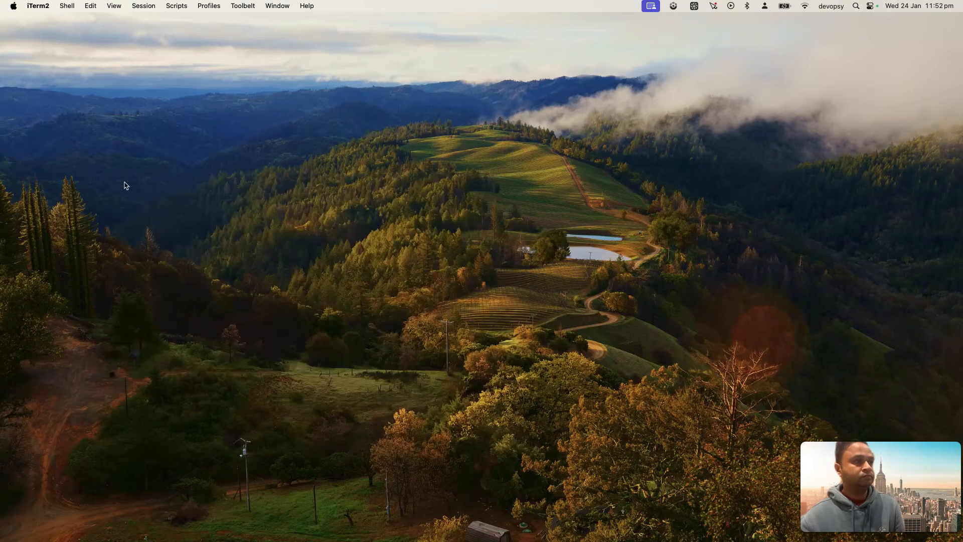
left_click(249, 517)
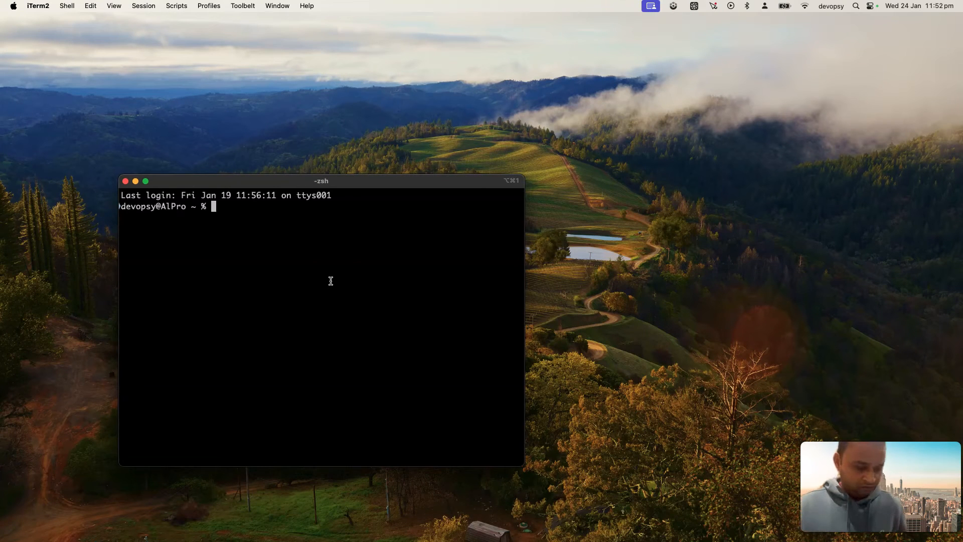
- Try to connect to app-server with the copied ssh command using ec2.pem, answering yes to continue connecting
key("super+v")
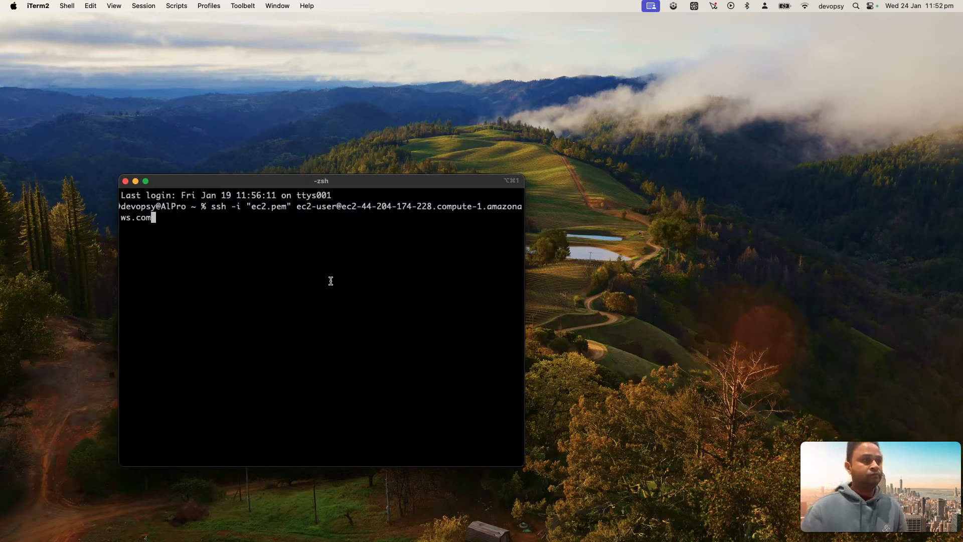
key("Return")
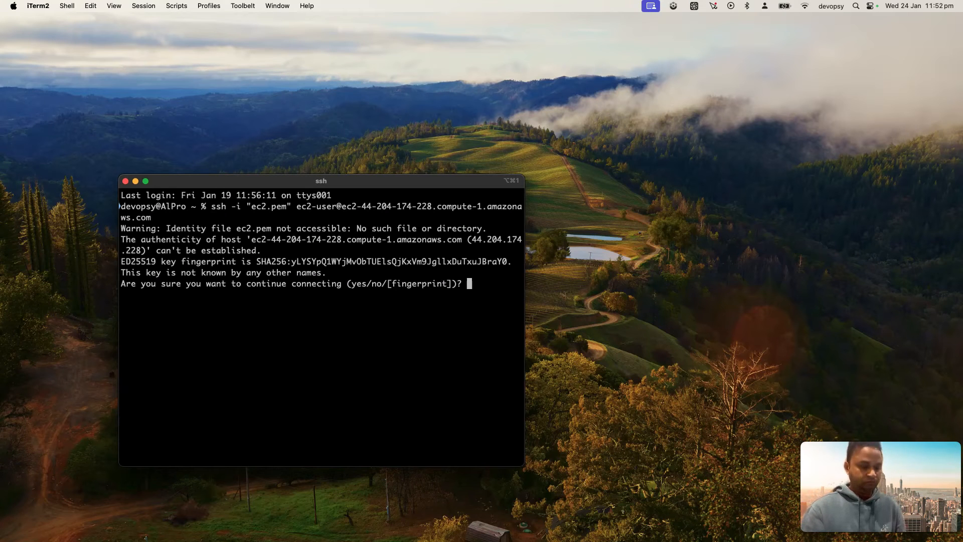
type("yes")
key("Return")
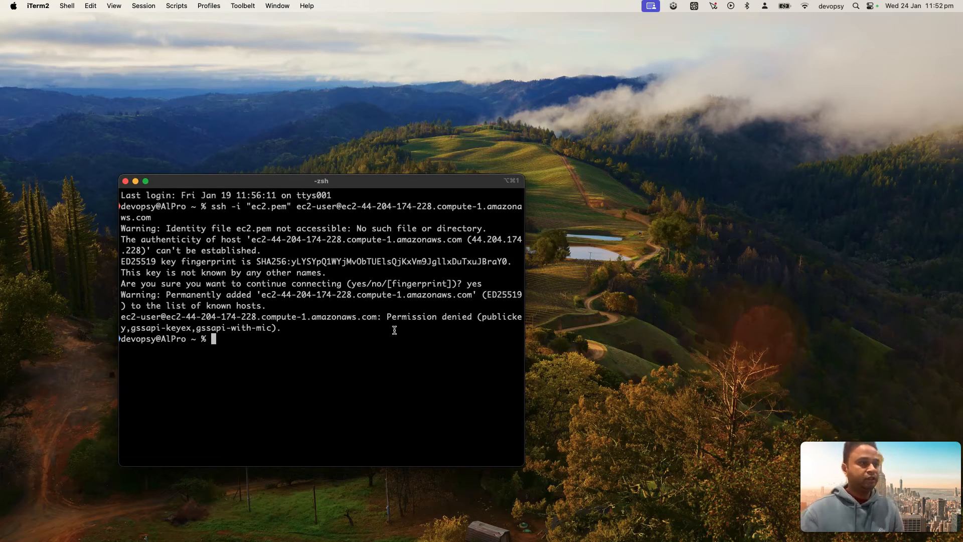
- Check the SSH connection instructions in the browser and return to the iTerm2 session
key("ctrl+Right")
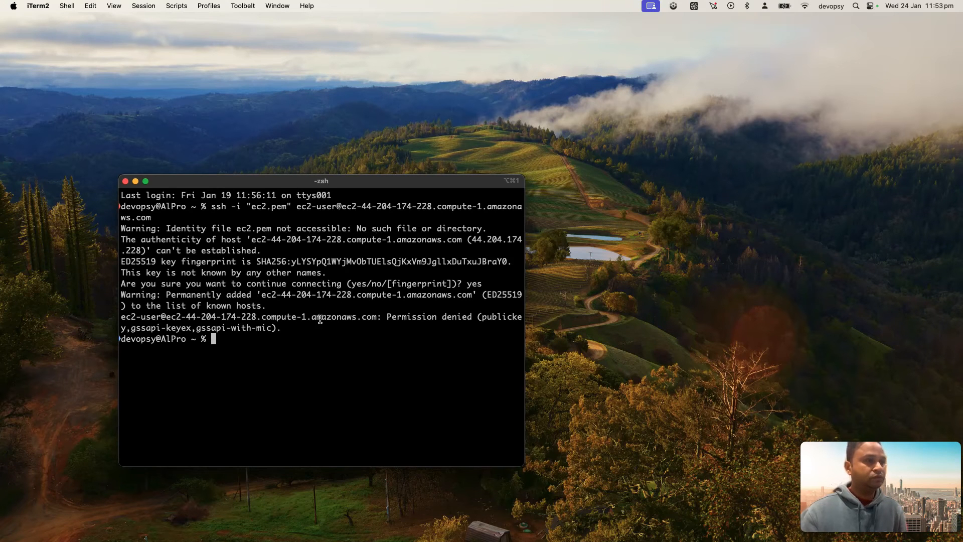
key("ctrl+Right")
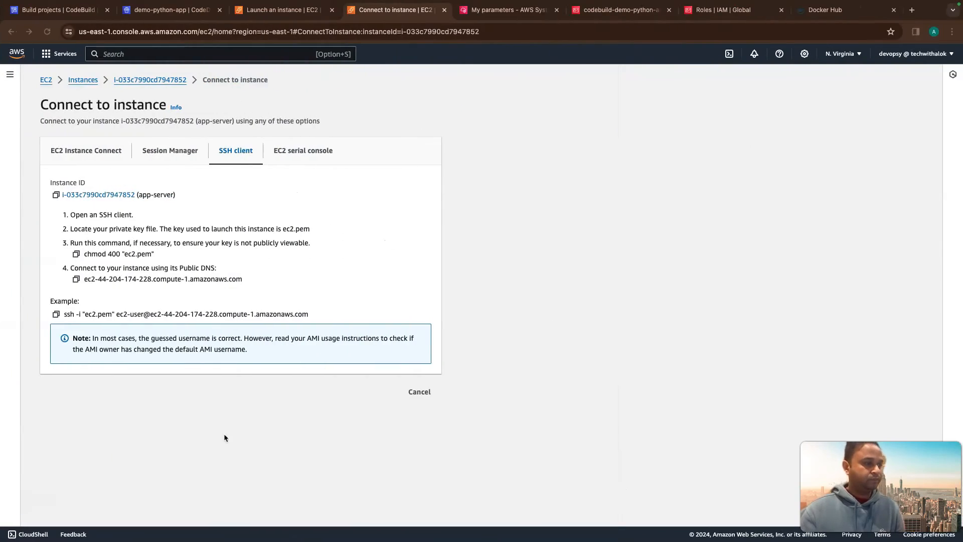
key("ctrl+Left")
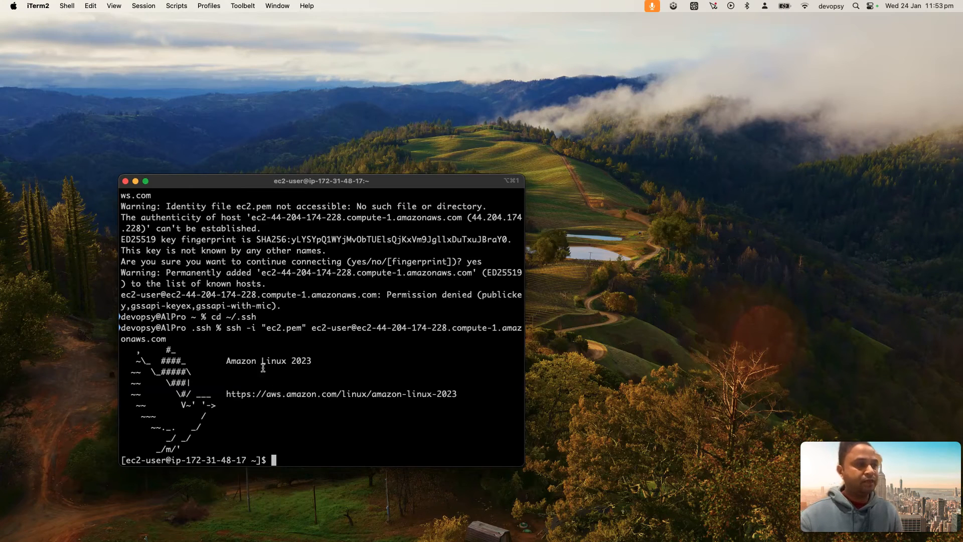
- Print the working directory on the connected instance with pwd and switch back to the browser
left_click_drag(266, 328, 302, 328)
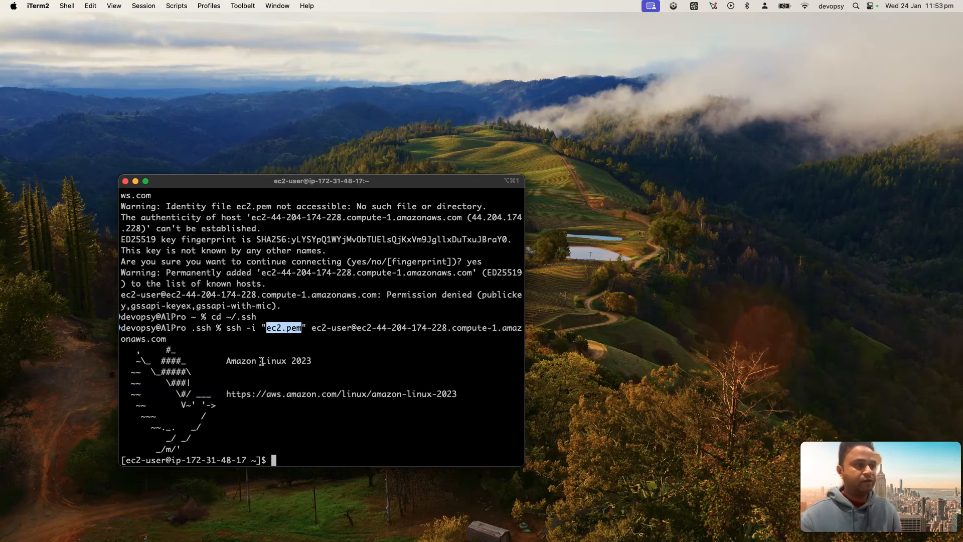
left_click(325, 426)
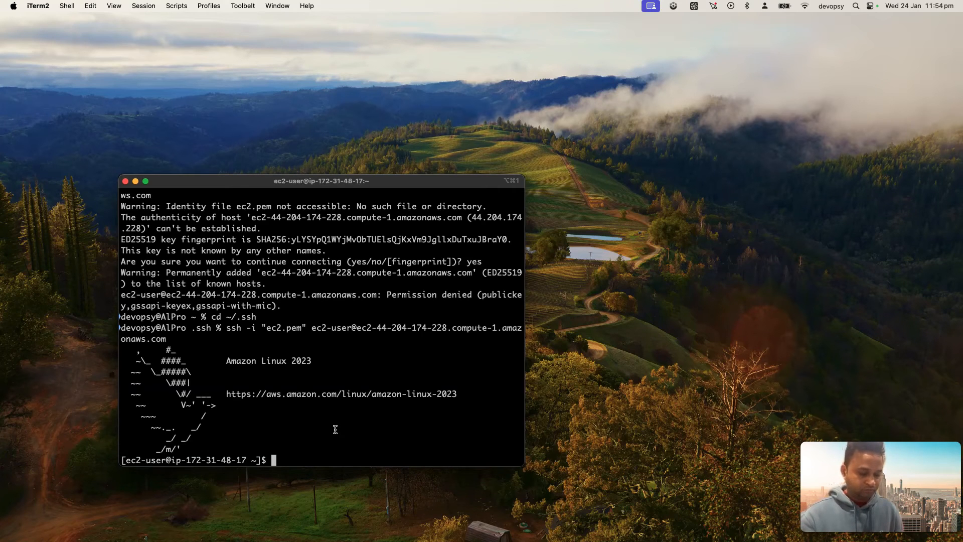
type("pwd")
key("Return")
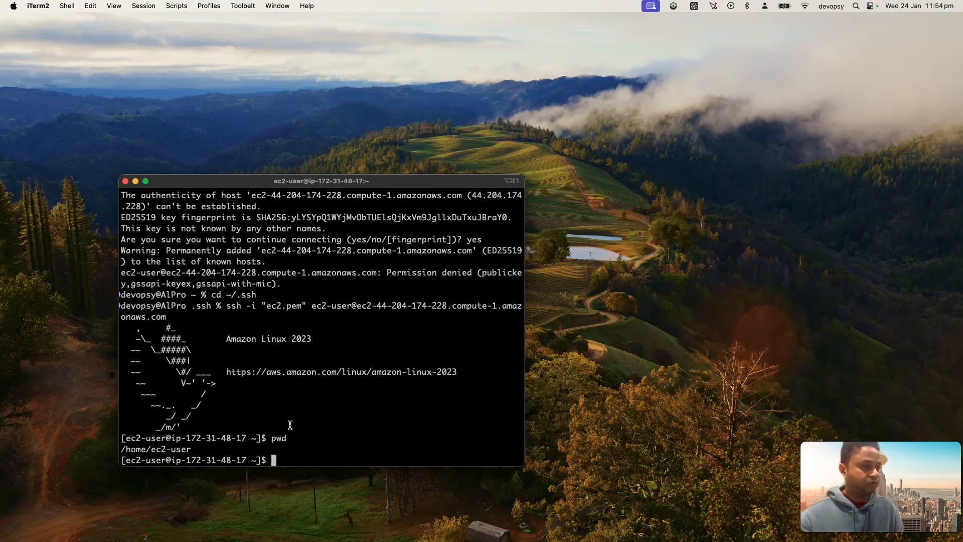
key("ctrl+Right")
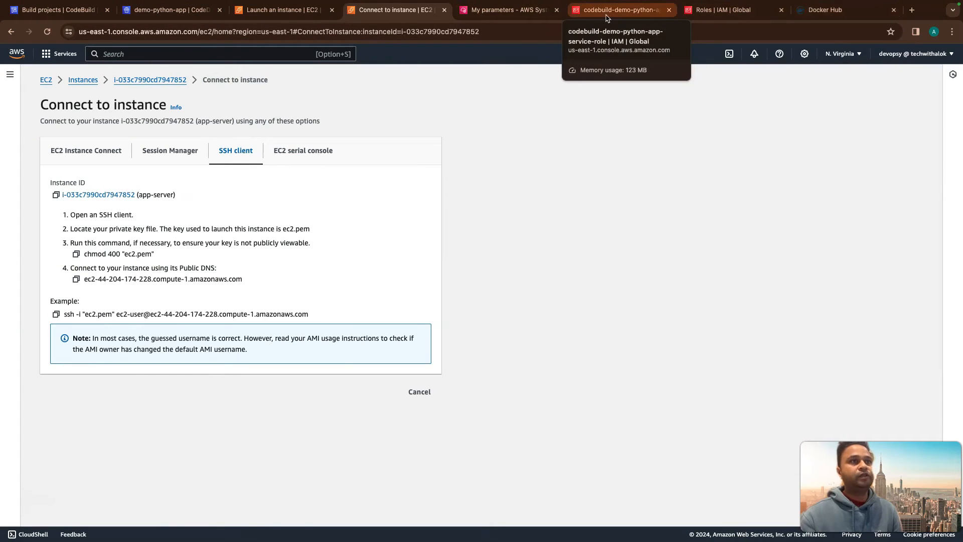
- Search the web for "aws codedeploy agent" in a new browser tab
left_click(912, 10)
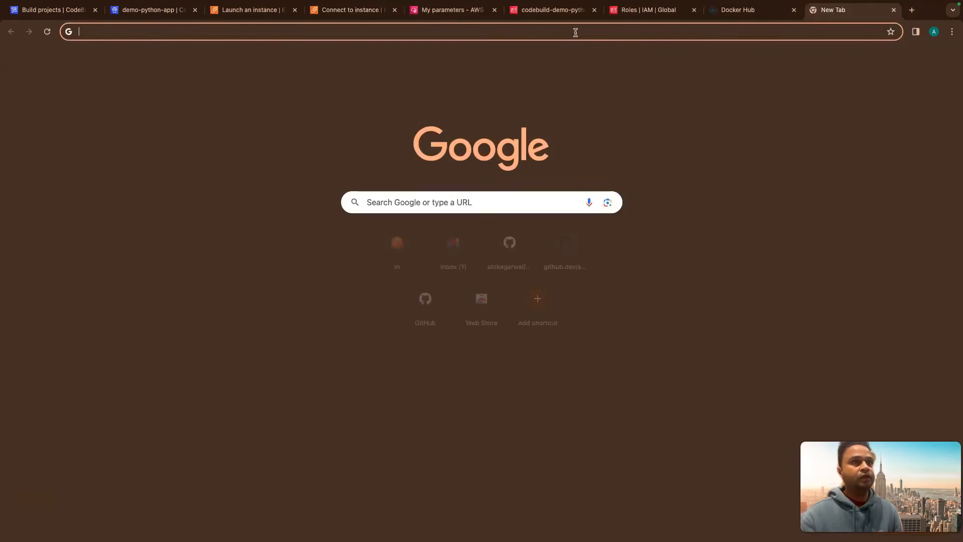
type("aws")
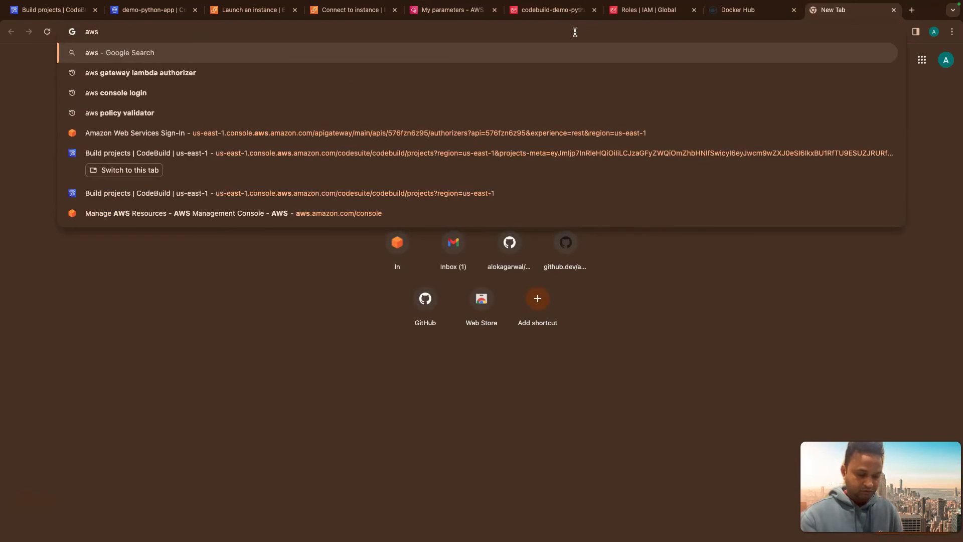
type(" codedeploy")
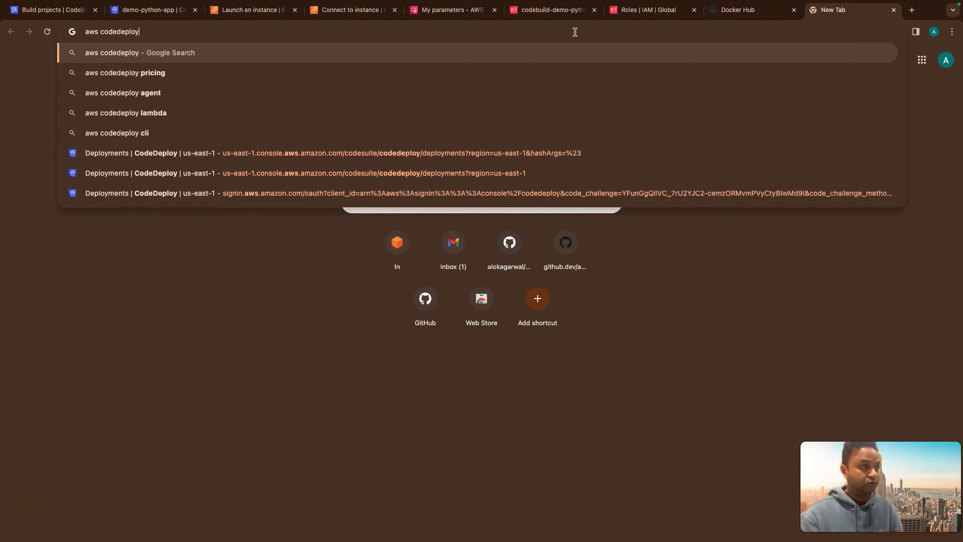
key("Down")
key("Down")
key("Return")
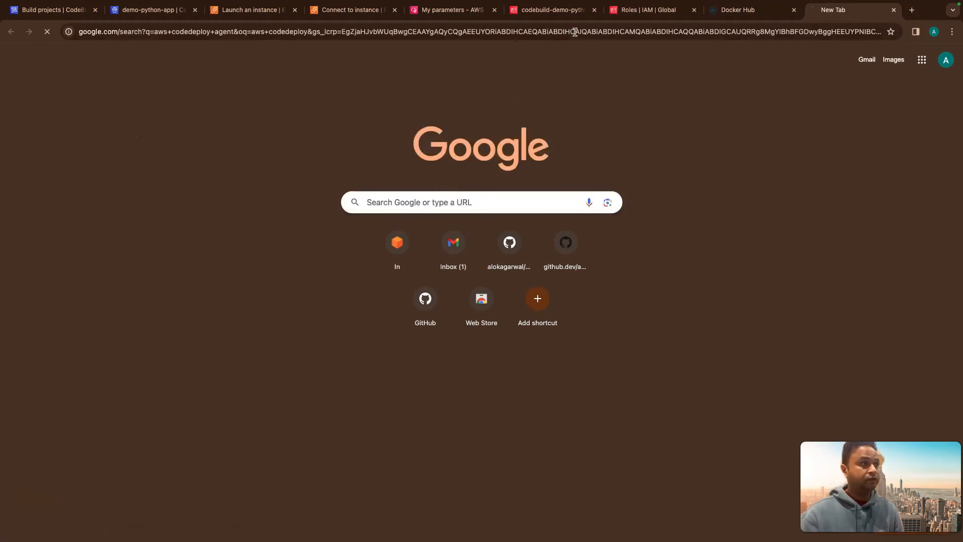
- Open the AWS guide on installing the CodeDeploy agent and go to its command-line instructions for Amazon Linux or RHEL
left_click_drag(192, 174, 207, 223)
left_click(175, 255)
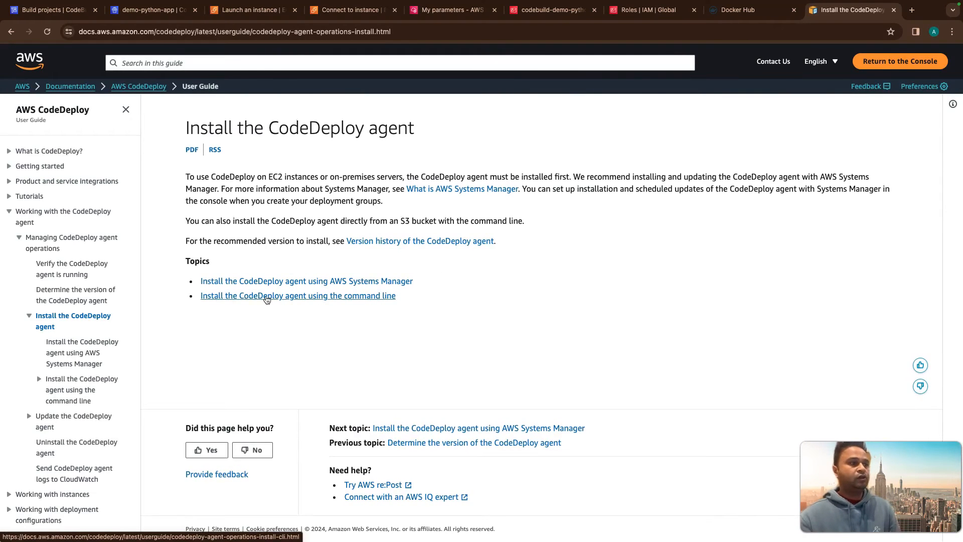
left_click(266, 300)
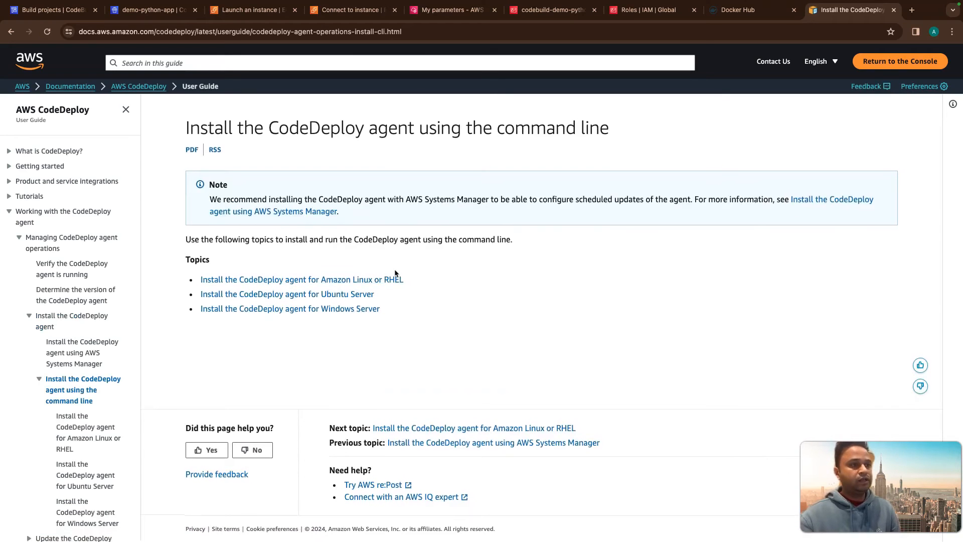
left_click(268, 280)
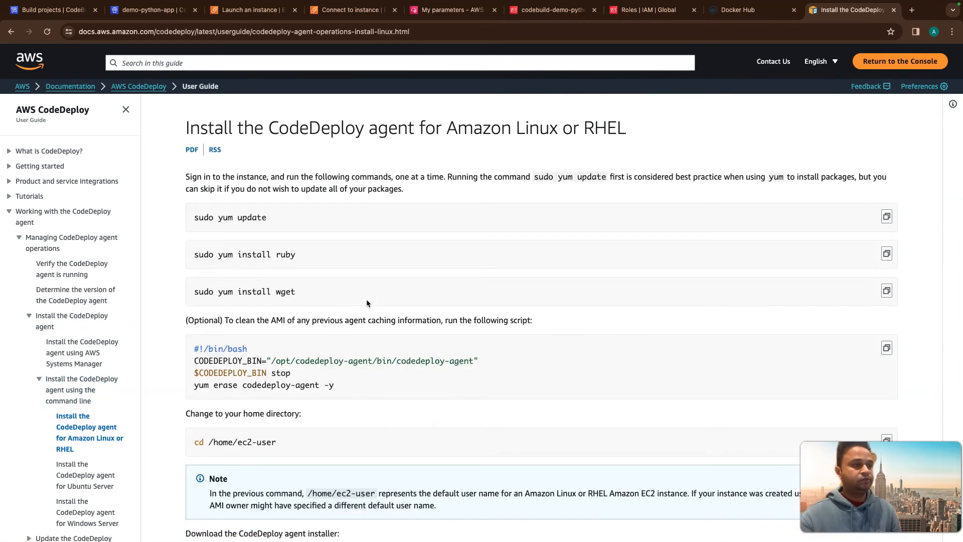
- Skim the Amazon Linux installation instructions to see the full sequence of commands for the CodeDeploy agent
scroll(366, 301, "down", 6)
scroll(367, 303, "down", 8)
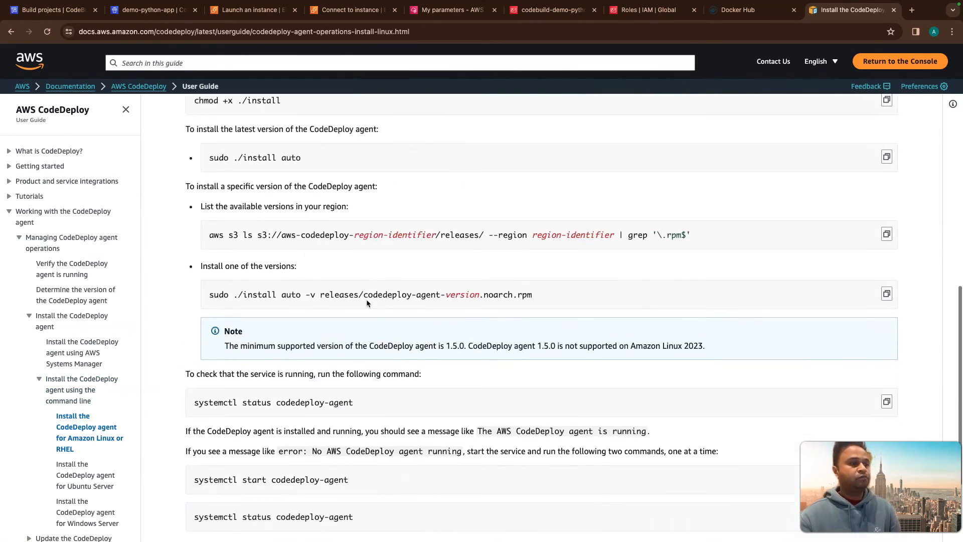
scroll(366, 300, "up", 15)
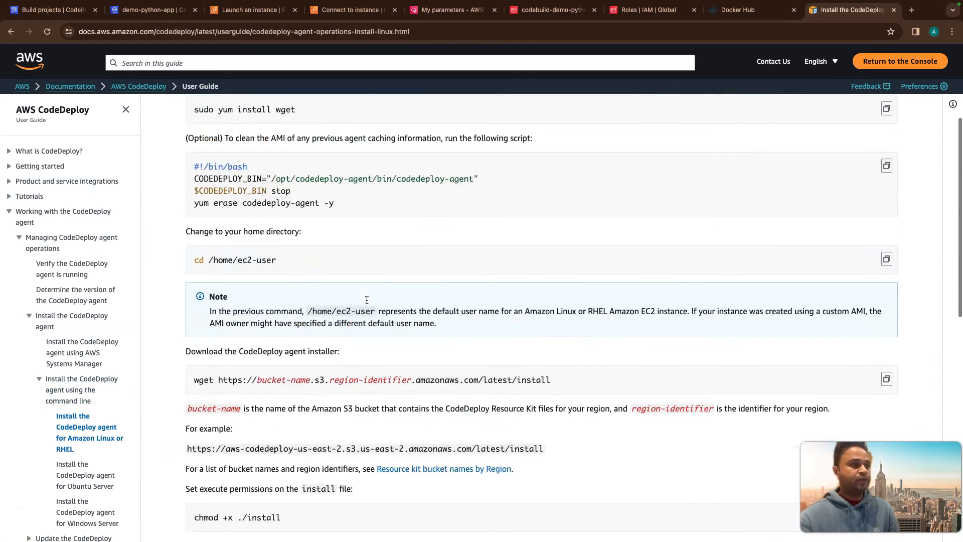
scroll(338, 269, "down", 1)
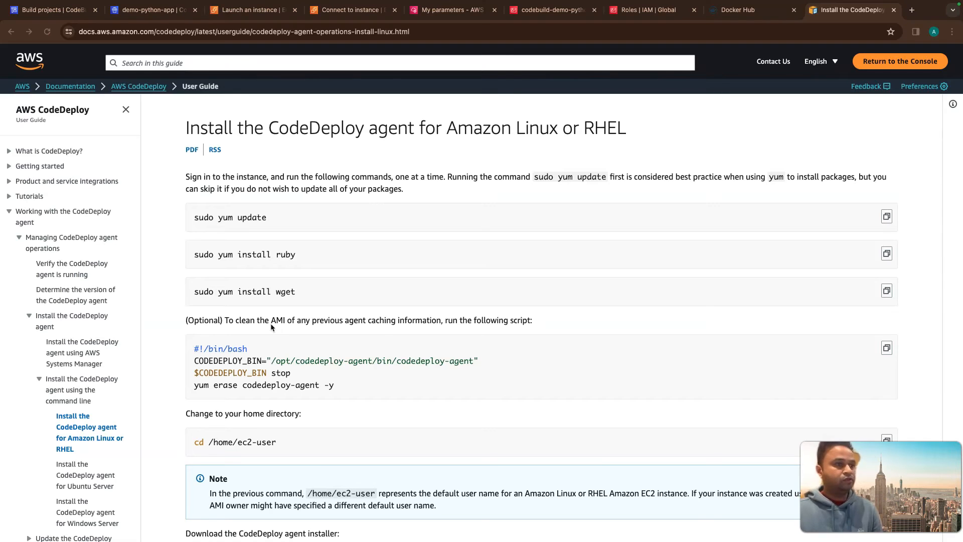
scroll(272, 328, "down", 1)
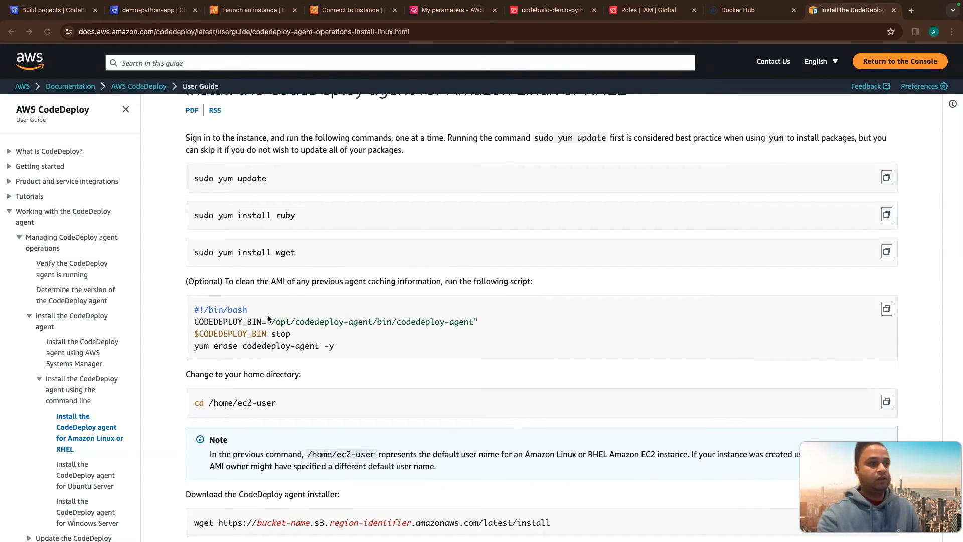
scroll(502, 333, "down", 2)
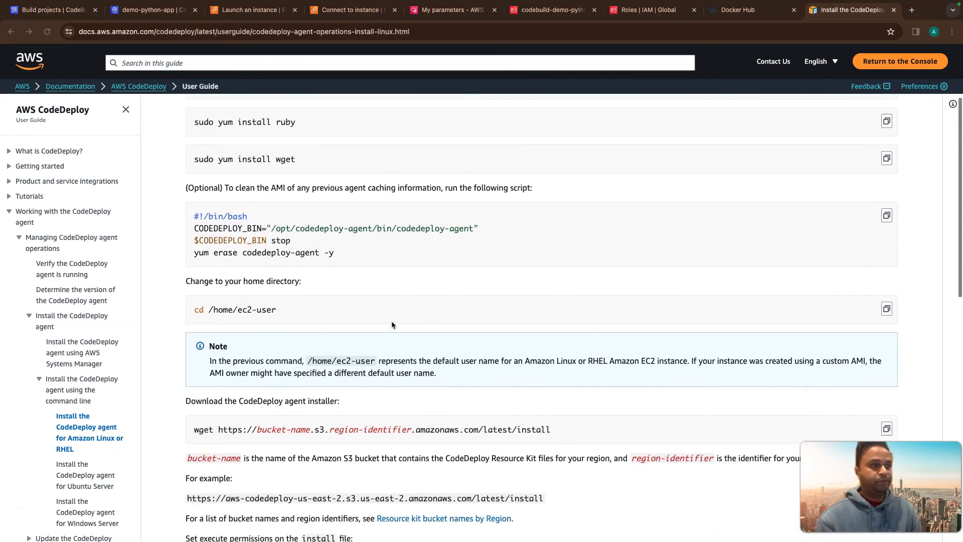
scroll(391, 323, "up", 3)
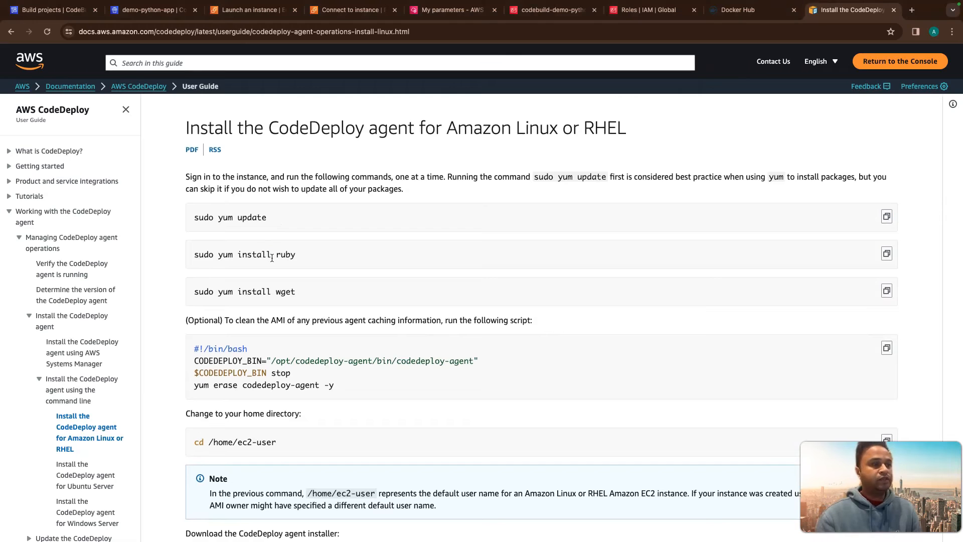
- Examine the preparation commands in the guide: the ruby and wget installs, the optional cleanup script and the home directory change
scroll(301, 288, "down", 1)
double_click(297, 290)
scroll(297, 292, "down", 3)
left_click_drag(352, 316, 191, 276)
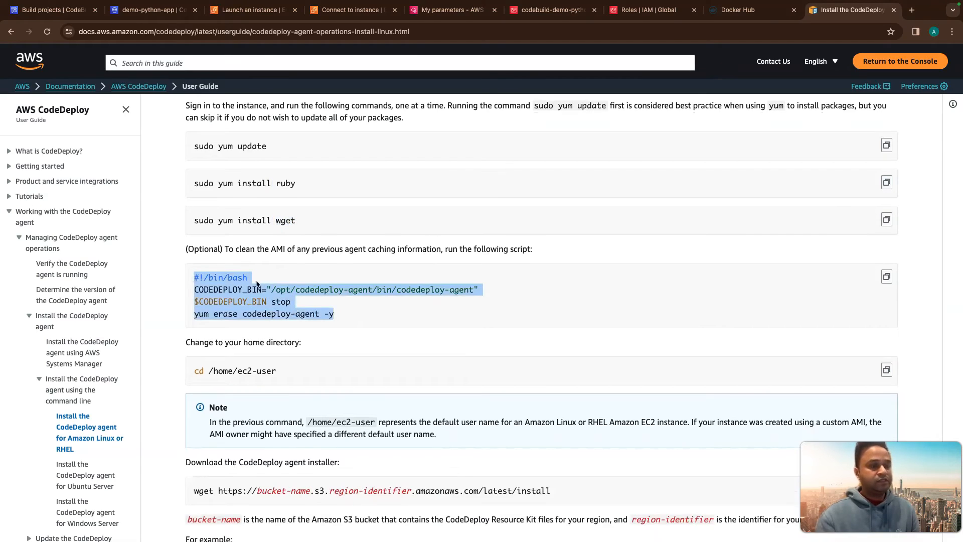
scroll(314, 292, "down", 3)
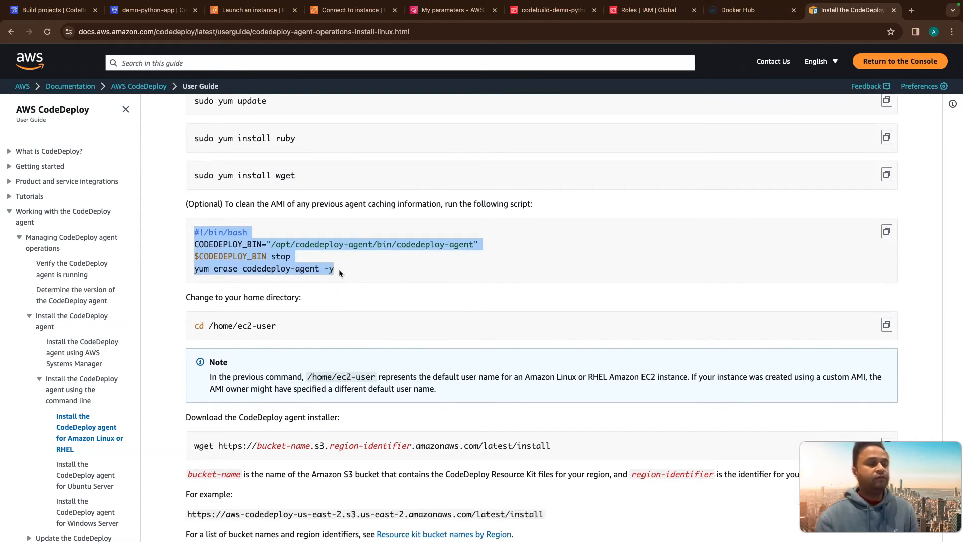
scroll(351, 274, "down", 3)
double_click(257, 279)
triple_click(257, 280)
scroll(316, 291, "down", 5)
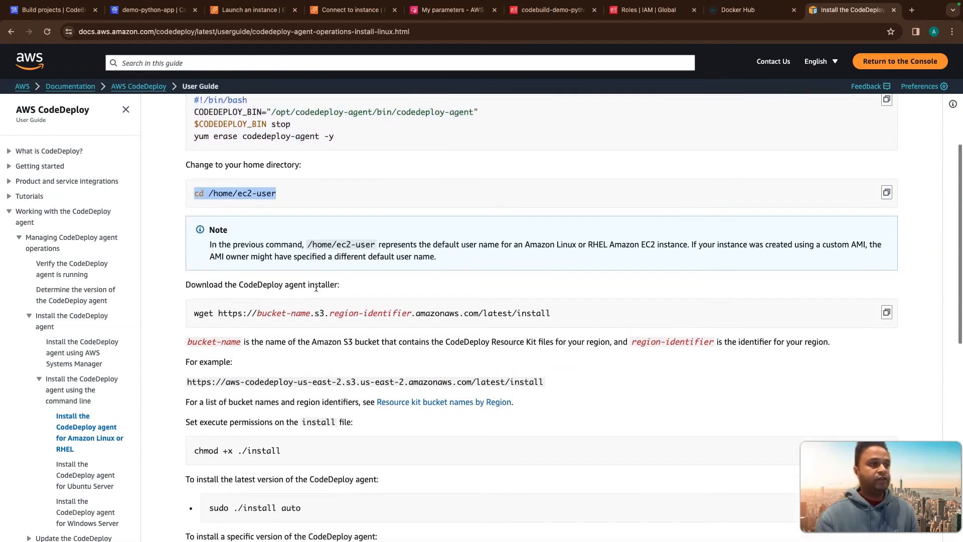
- Examine the bucket-name and region-identifier placeholders in the agent installer's wget command, and close the Amazon Q panel
scroll(319, 315, "down", 3)
left_click(305, 266)
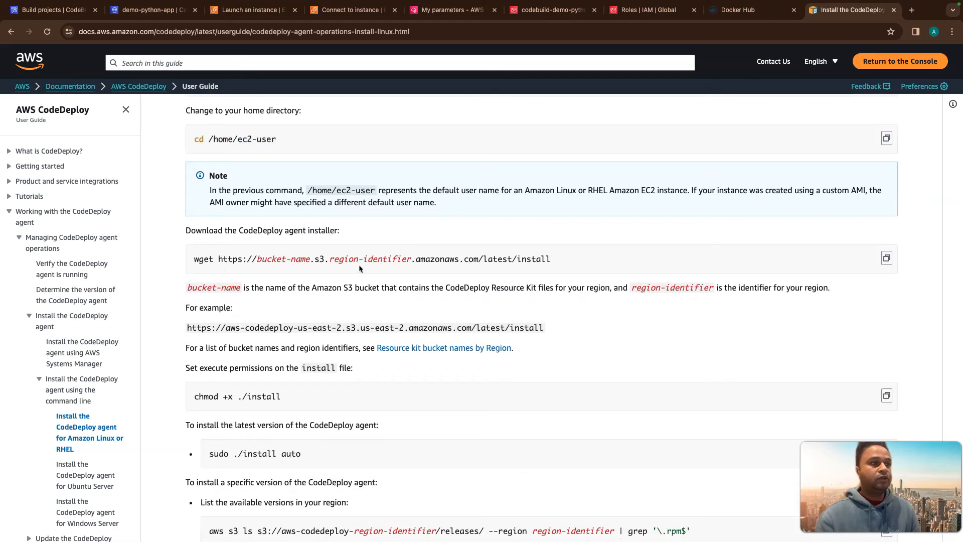
double_click(541, 260)
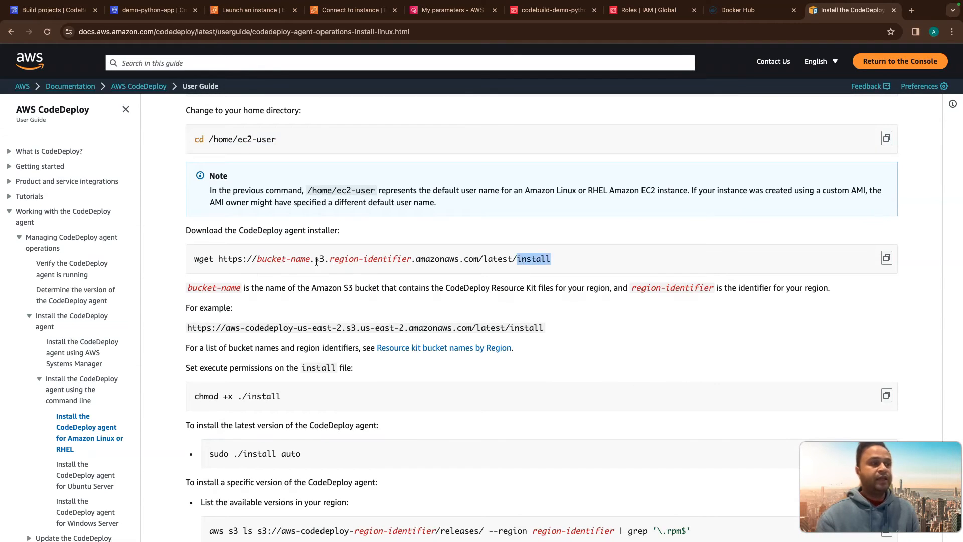
left_click_drag(258, 260, 486, 261)
left_click(275, 270)
left_click_drag(257, 260, 415, 260)
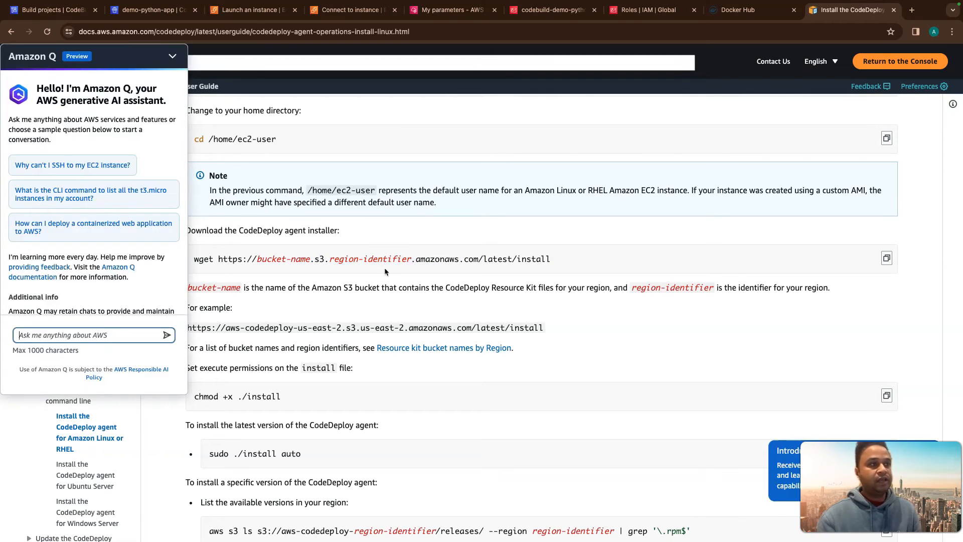
left_click(171, 60)
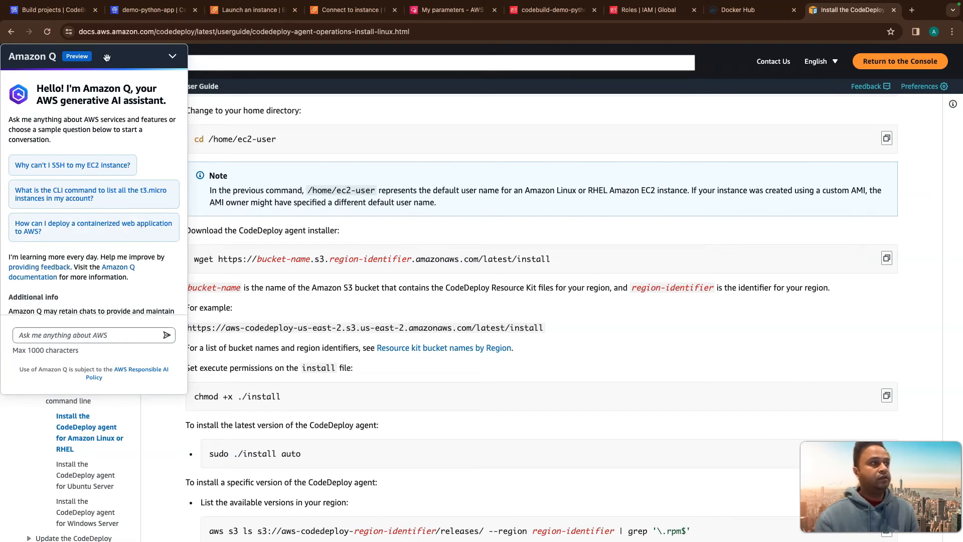
left_click(175, 56)
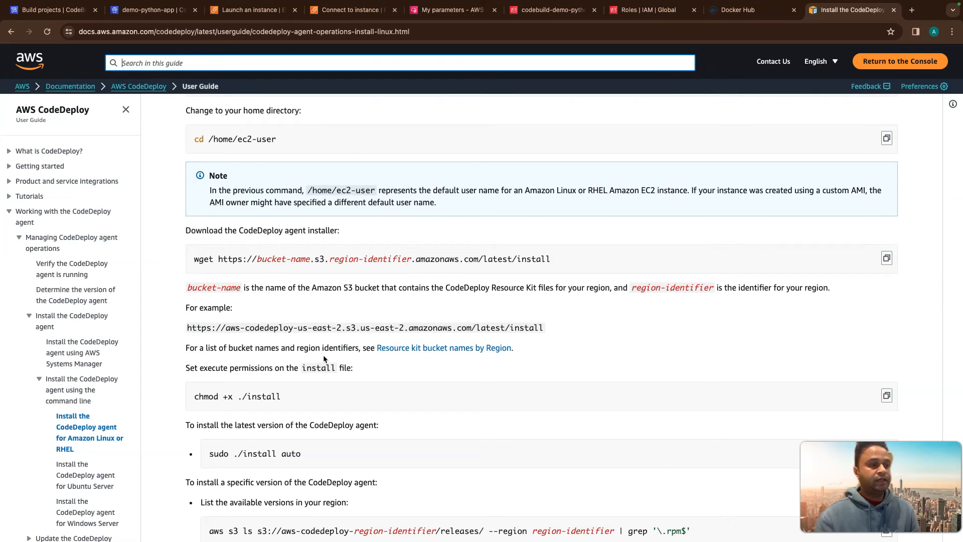
- Look up the US East (N. Virginia) bucket name and region identifier in the Resource kit bucket names by Region page, and close its tab
right_click(454, 348)
left_click(484, 350)
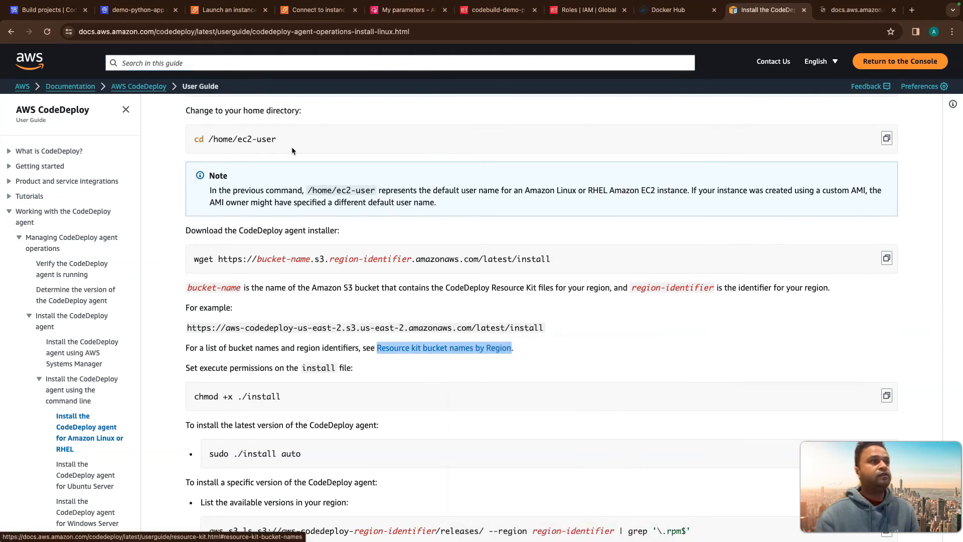
left_click(839, 11)
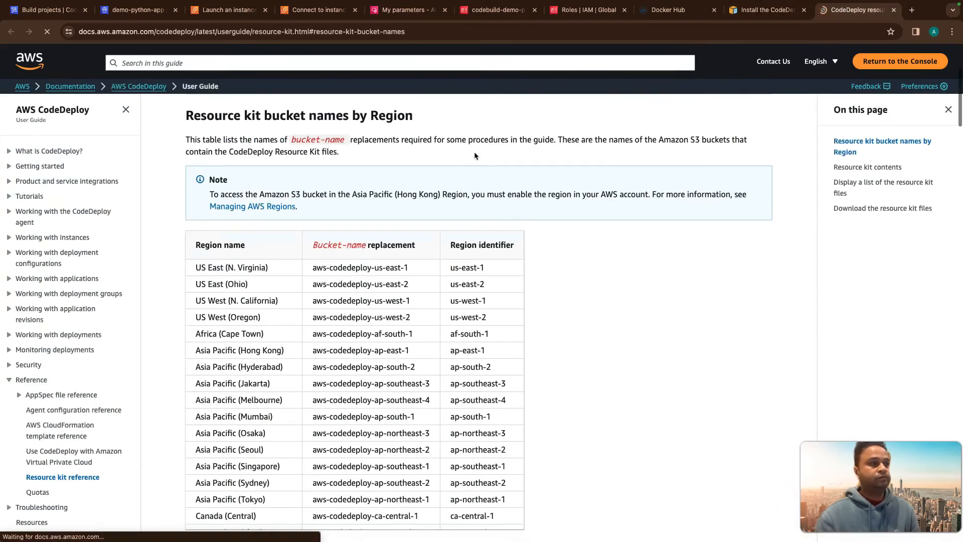
triple_click(463, 239)
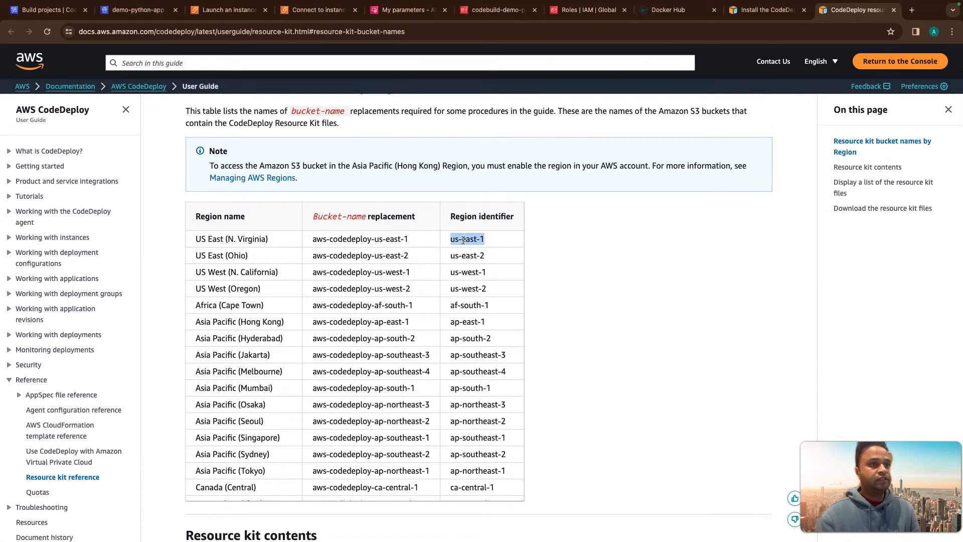
left_click(304, 243)
left_click_drag(314, 239, 406, 240)
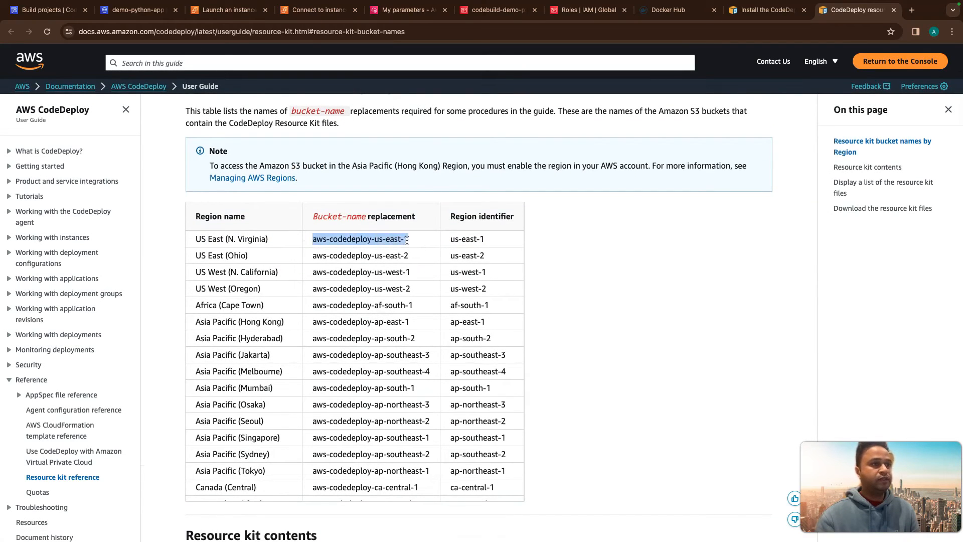
left_click_drag(496, 239, 455, 235)
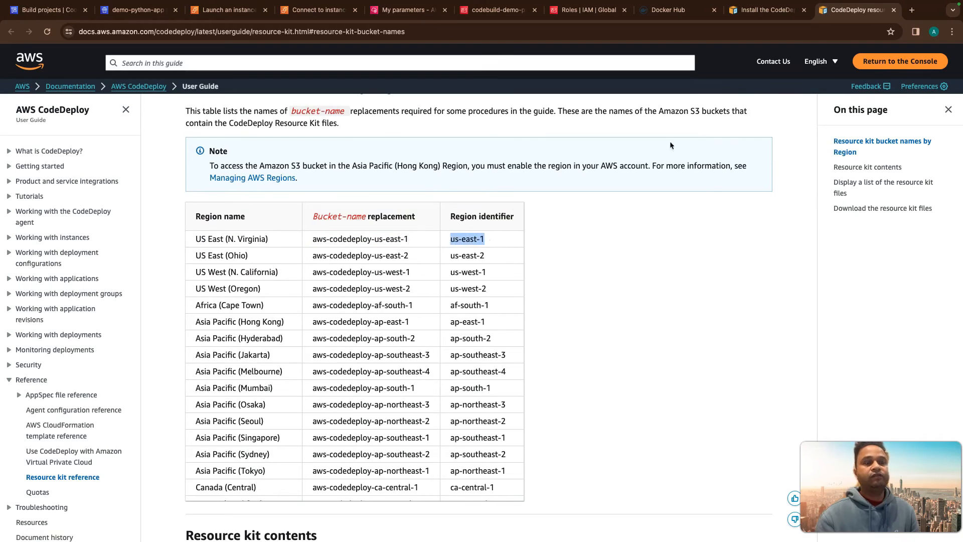
left_click(894, 10)
- Examine the guide's commands for making the installer executable and installing the latest CodeDeploy agent version
scroll(266, 344, "down", 1)
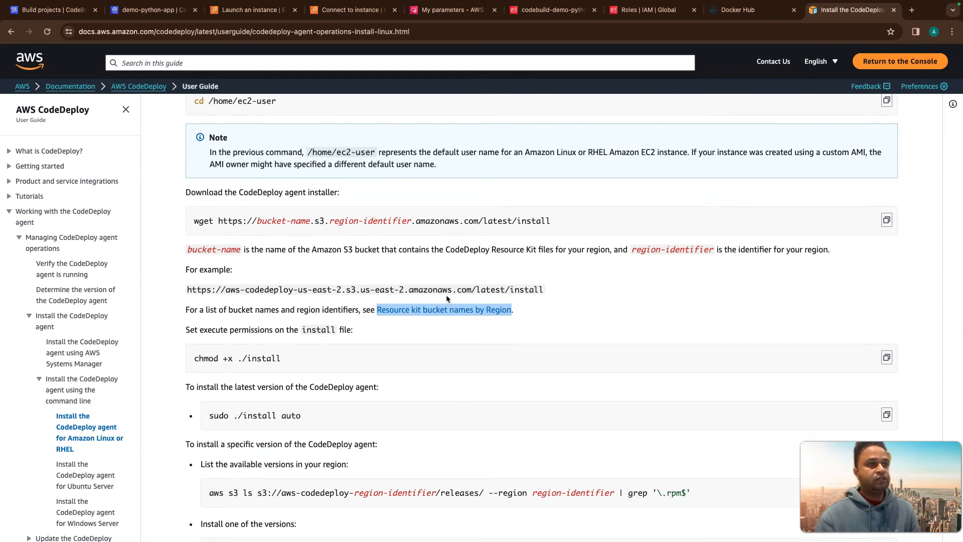
scroll(443, 301, "down", 3)
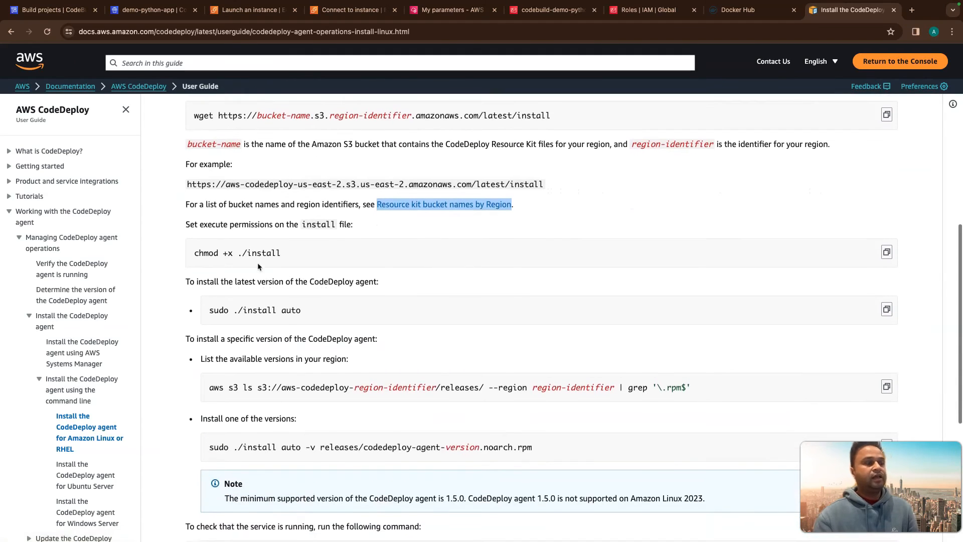
left_click_drag(277, 255, 185, 255)
scroll(242, 278, "down", 1)
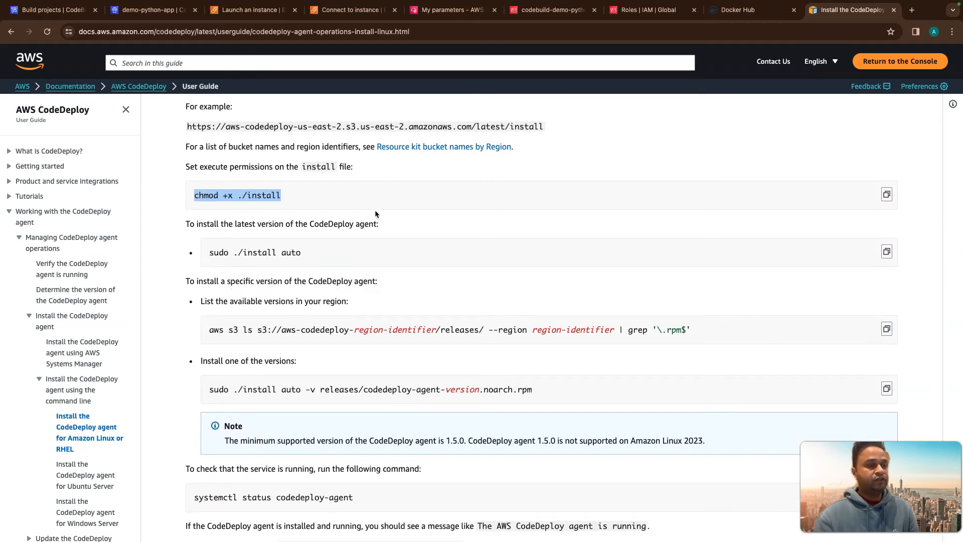
left_click_drag(208, 253, 303, 256)
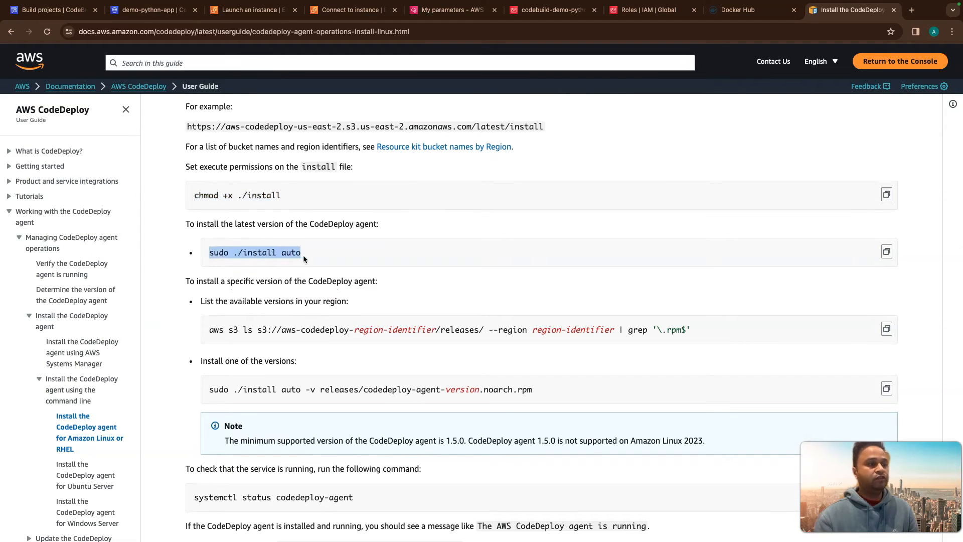
scroll(313, 256, "down", 2)
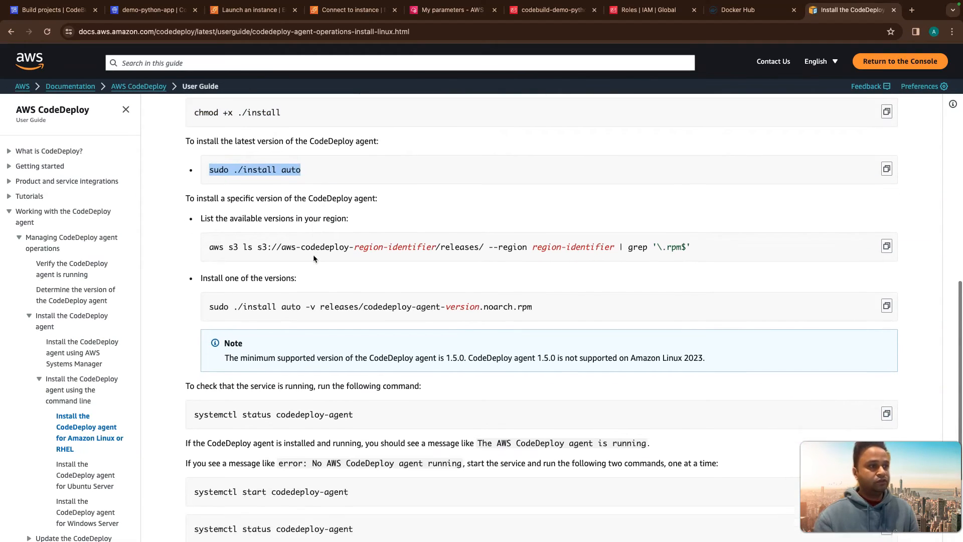
- Check the systemctl start and status commands for codedeploy-agent in the guide and switch to the iTerm2 session
scroll(314, 259, "down", 2)
scroll(326, 301, "up", 1)
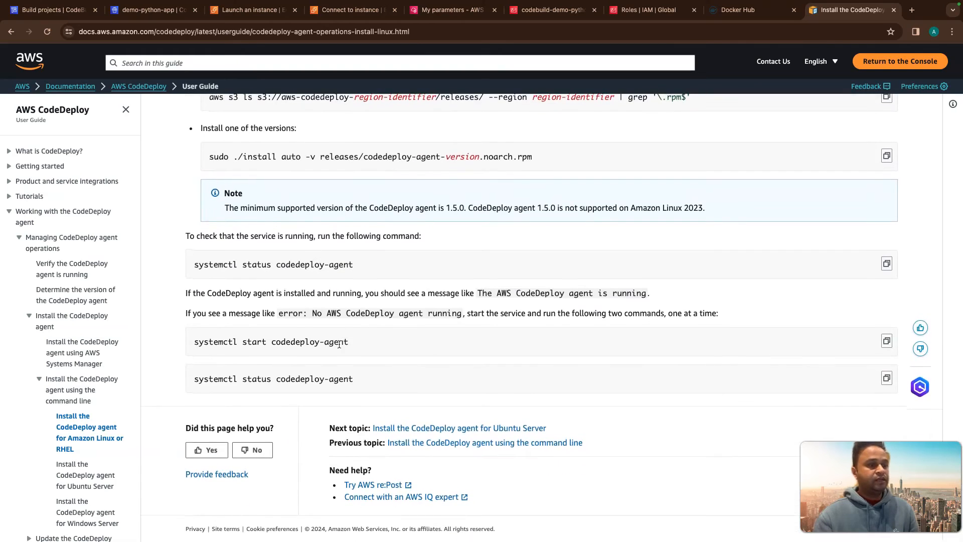
triple_click(315, 341)
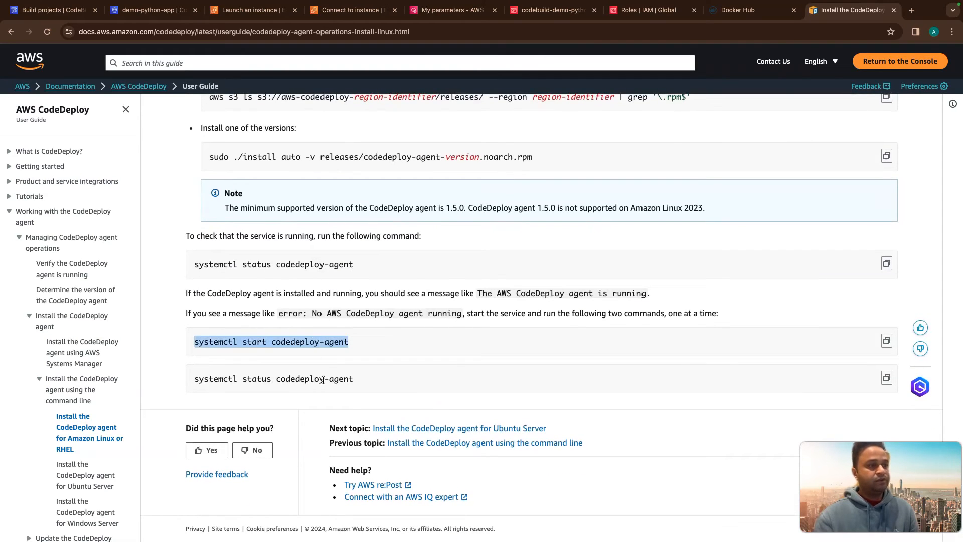
left_click_drag(323, 381, 327, 380)
mouse_move(249, 523)
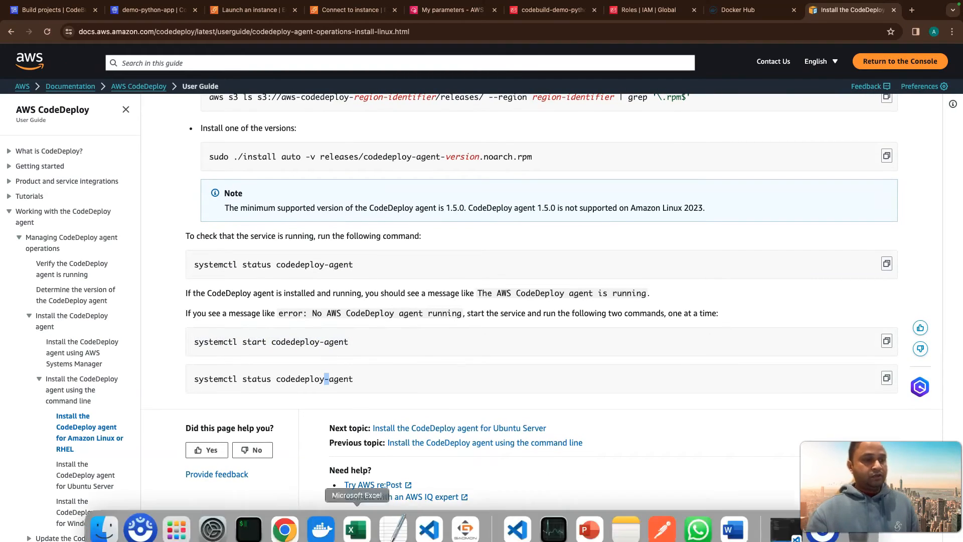
left_click(249, 523)
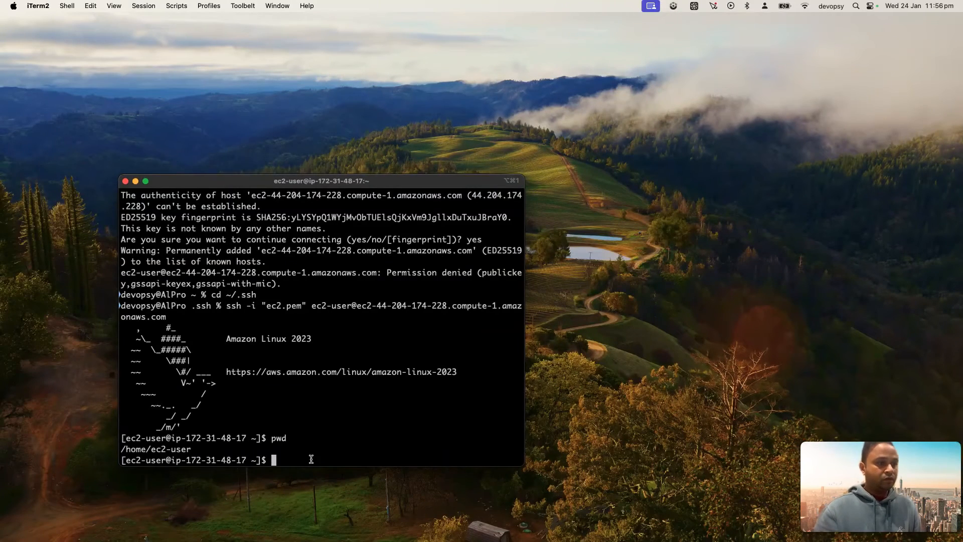
- Run the guide's commands to update yum, install ruby and wget, and install, start and check the CodeDeploy agent, accepting the ruby package installation
left_click(145, 180)
type("sudo yum update sudo yum install ruby sudo yum install wget  cd /home/ec2-user wget https://aws-codedeploy-us-east-1.s3.us-east-1.amazonaws.com/latest/install  chmod +x ./install  sudo ./install auto systemctl start codedeploy-agent systemctl status codedeploy-agent")
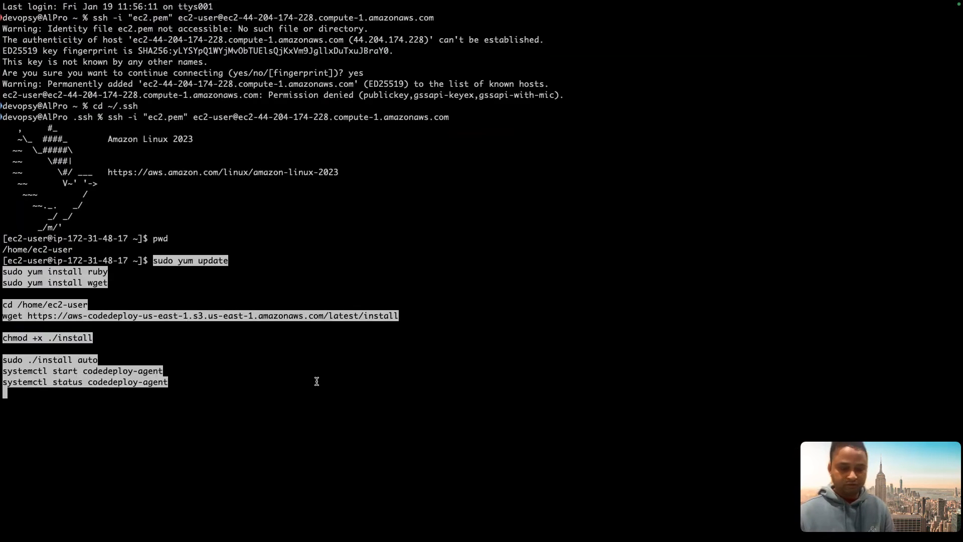
key("Return")
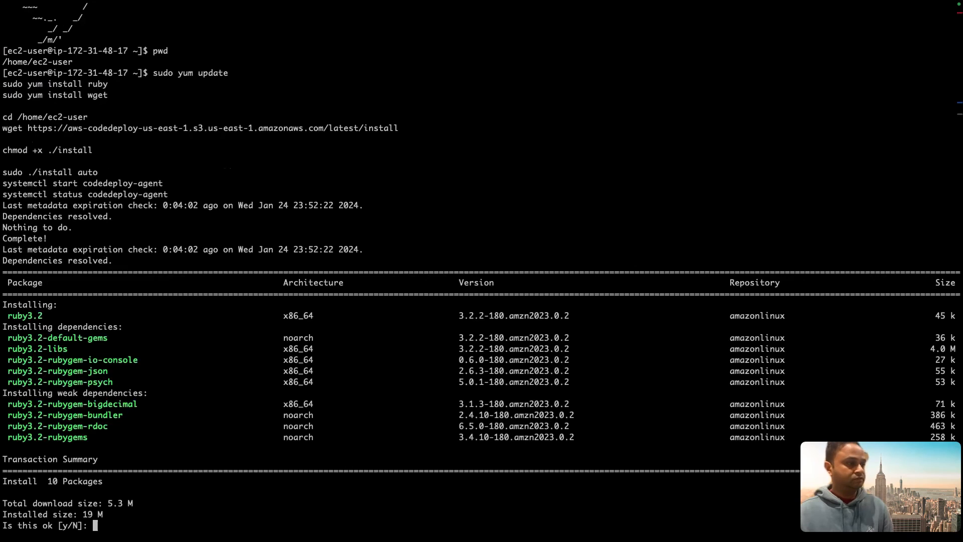
type("y")
key("Return")
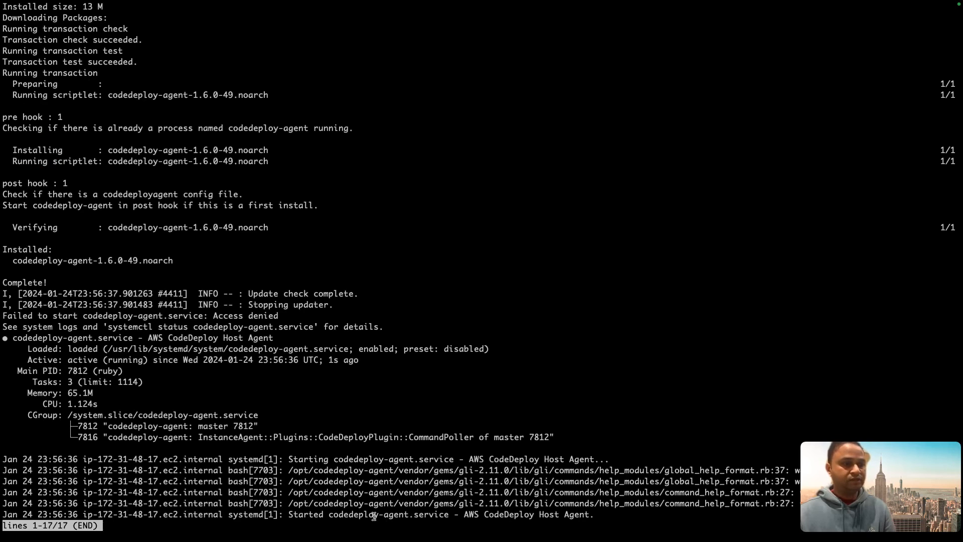
- Check the codedeploy-agent service's startup entry in the status output and return to the shell prompt
double_click(292, 514)
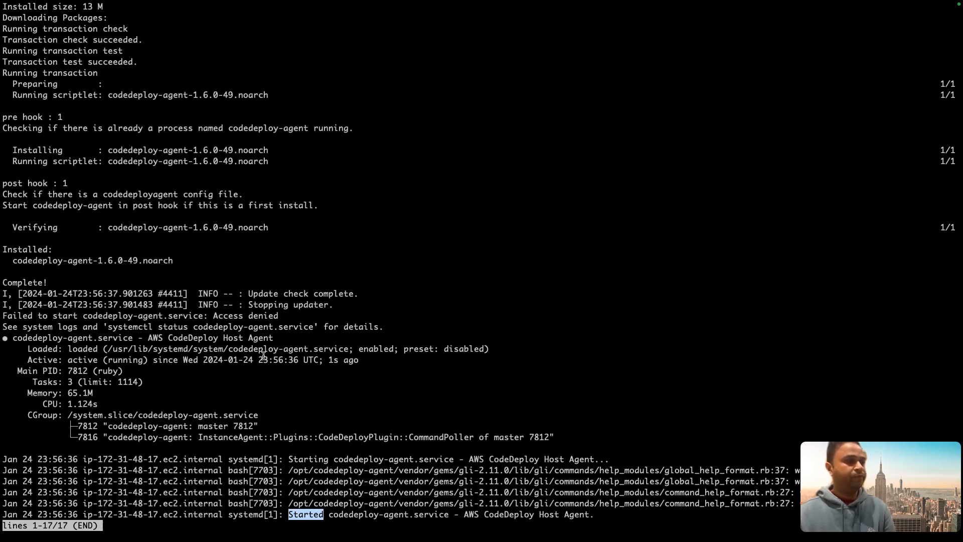
left_click(195, 532)
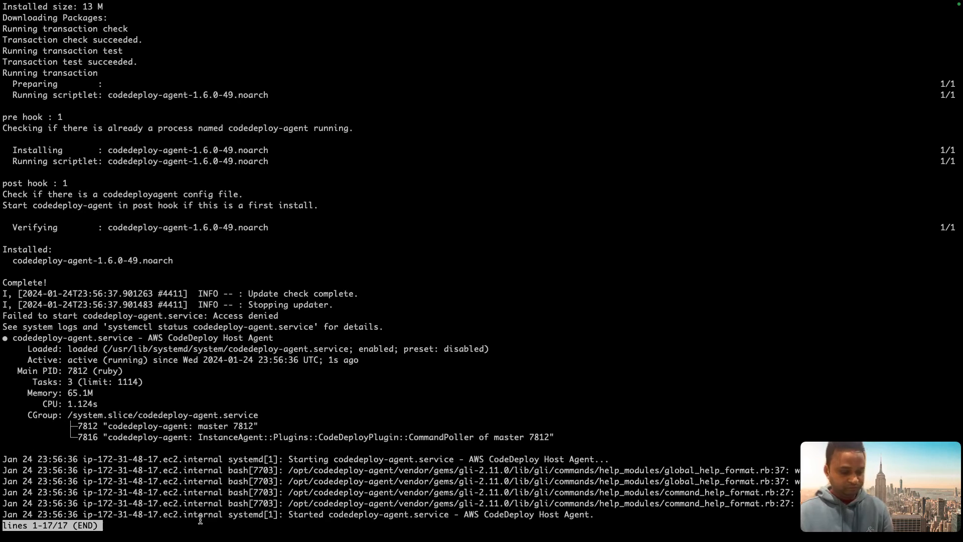
key("q")
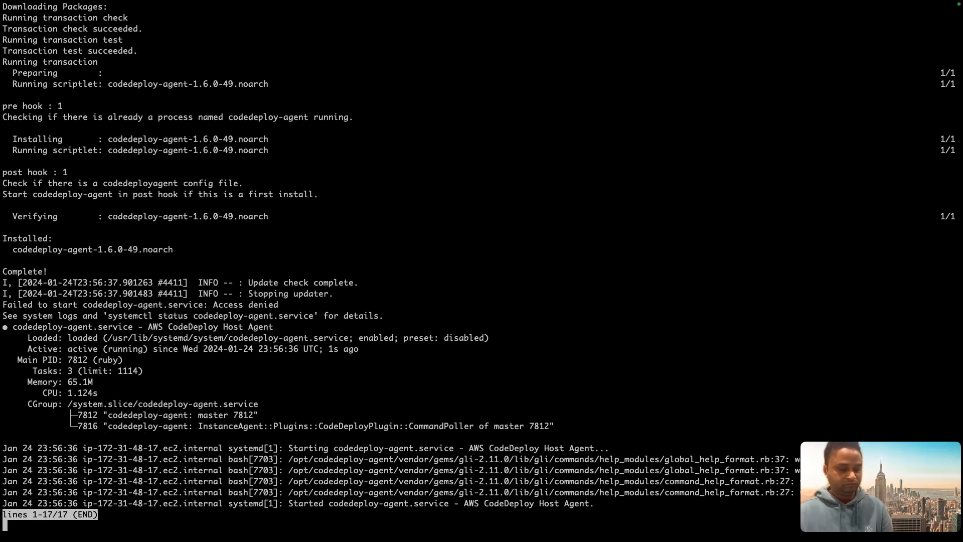
key("ctrl+c")
key("ctrl+c")
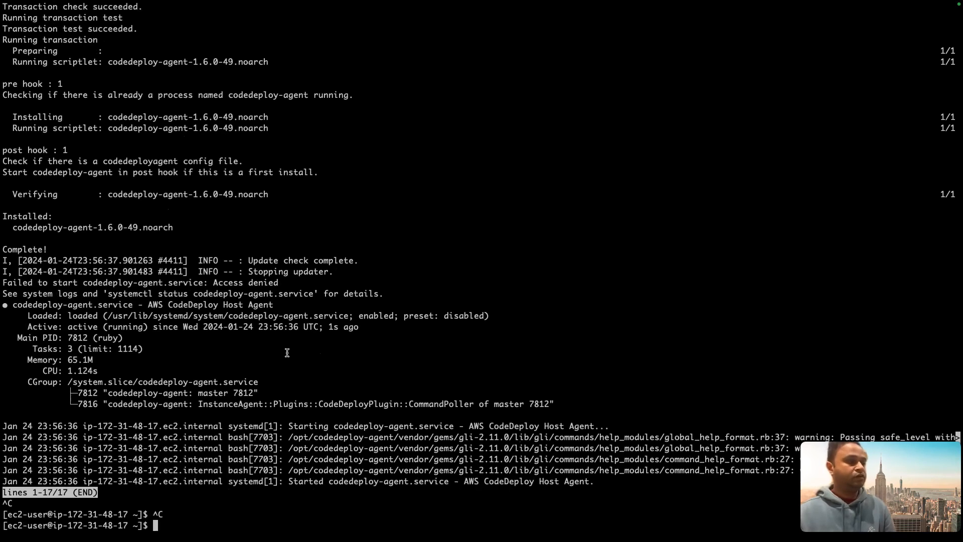
- Copy the guide's systemctl status codedeploy-agent command, run it on the EC2 instance, and switch back to the AWS console in the browser
key("ctrl+Right")
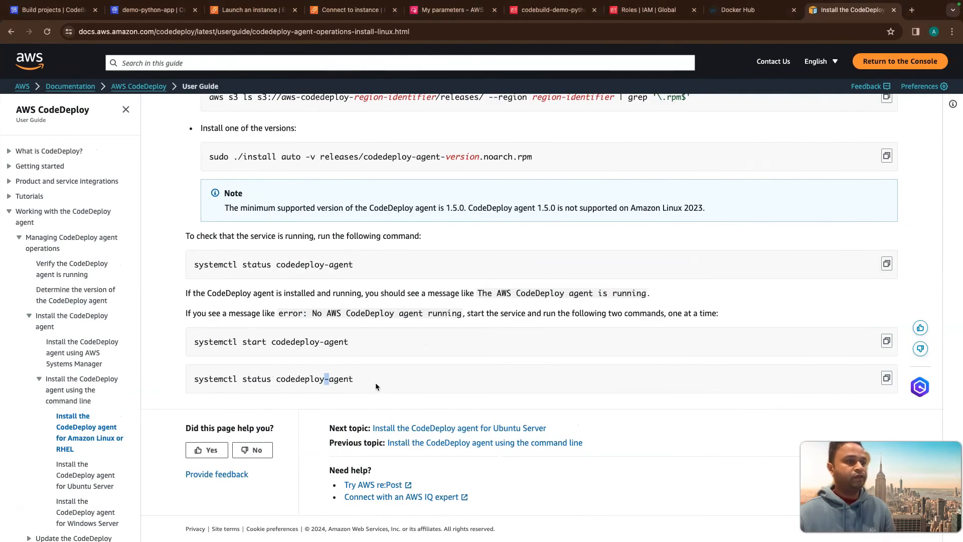
left_click(324, 376)
left_click_drag(196, 380, 339, 382)
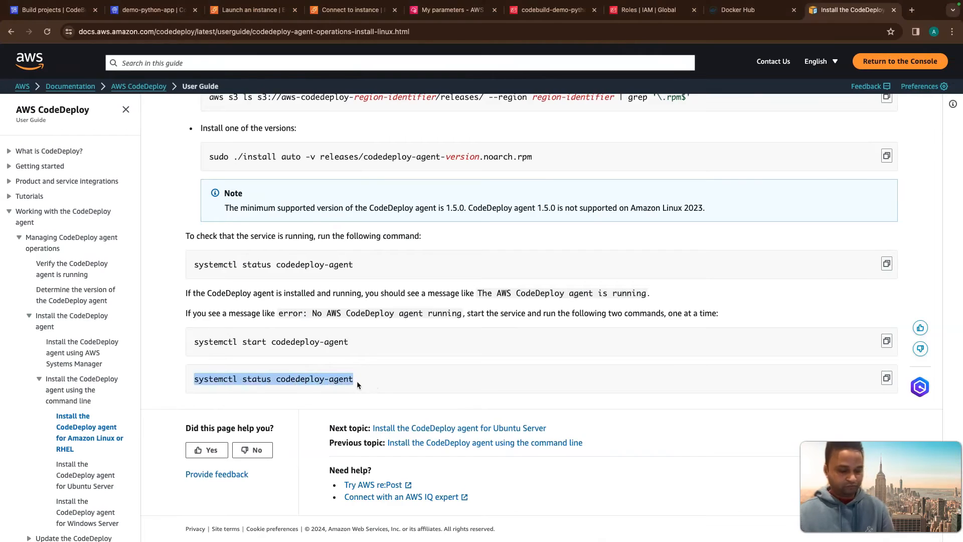
key("ctrl+Right")
key("super+v")
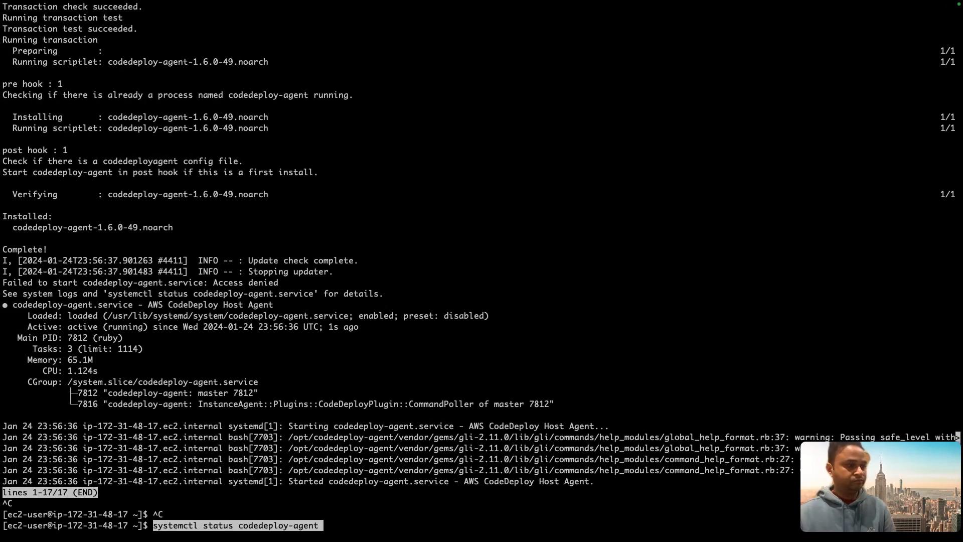
key("Return")
triple_click(547, 515)
left_click(388, 514)
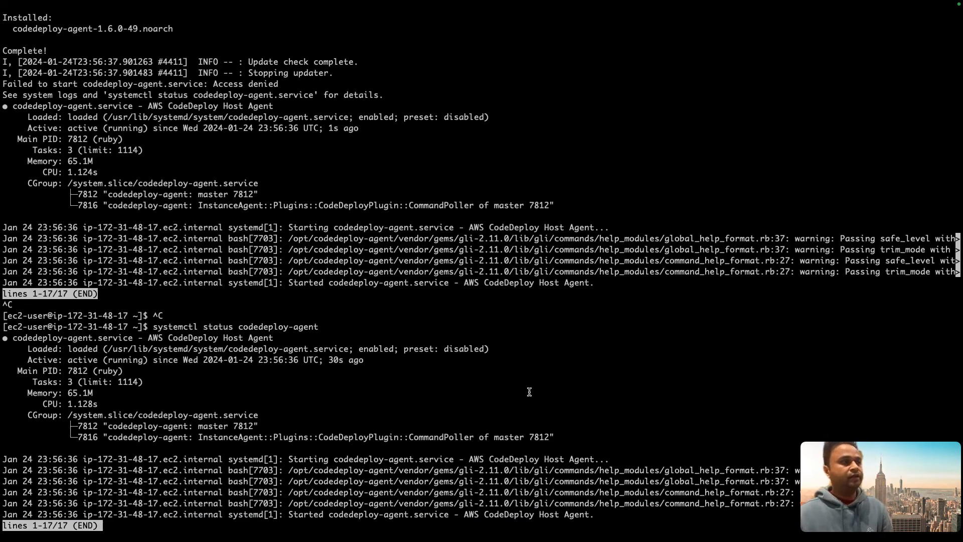
key("ctrl+Left")
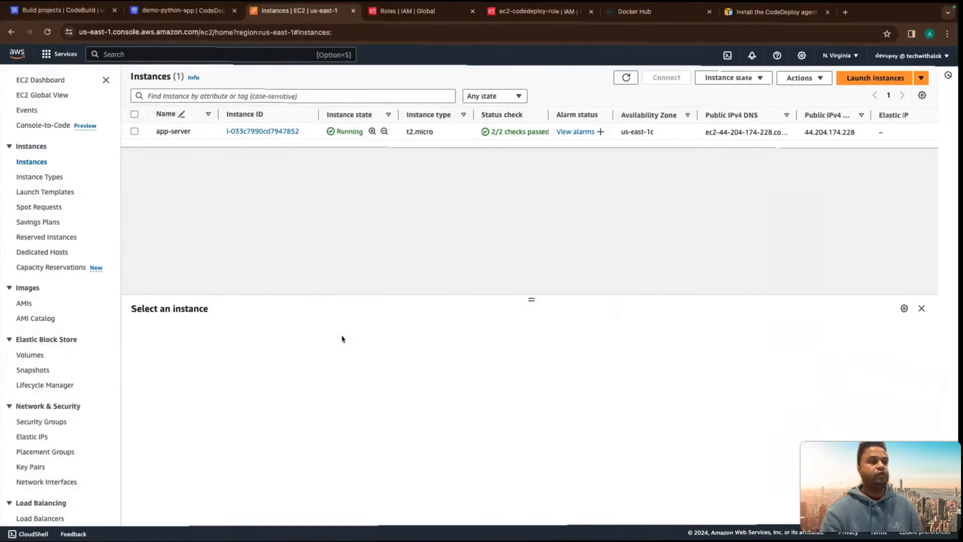
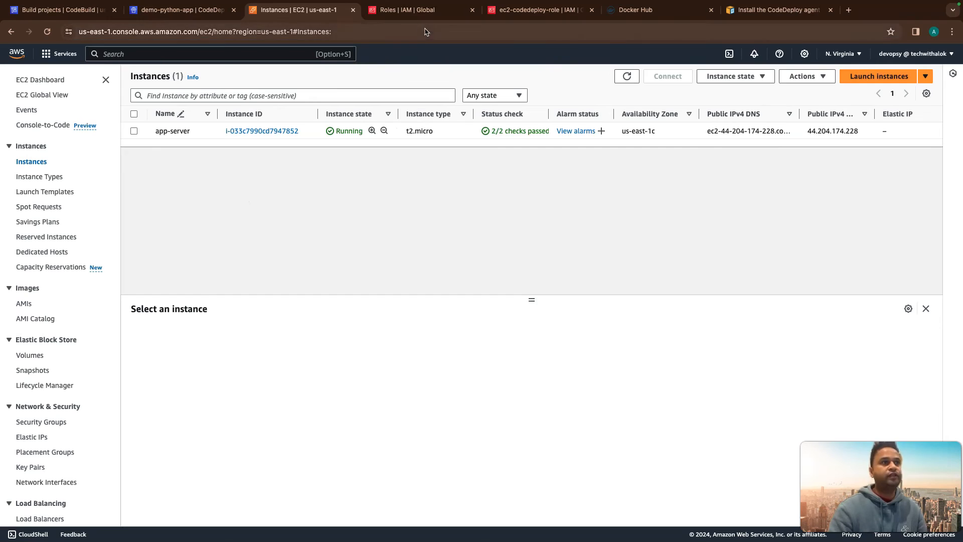
- Start creating a new IAM role from the Roles page
left_click(403, 11)
left_click(230, 168)
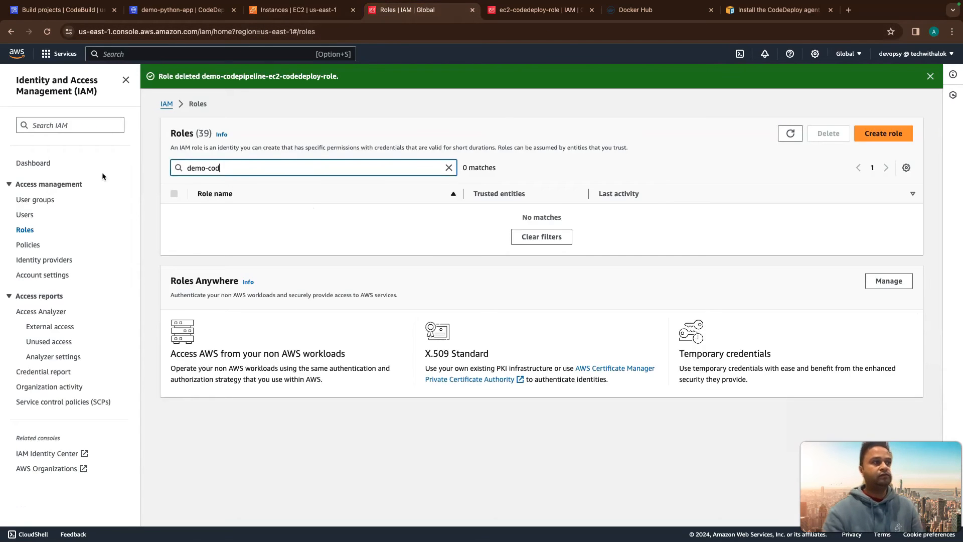
left_click(884, 134)
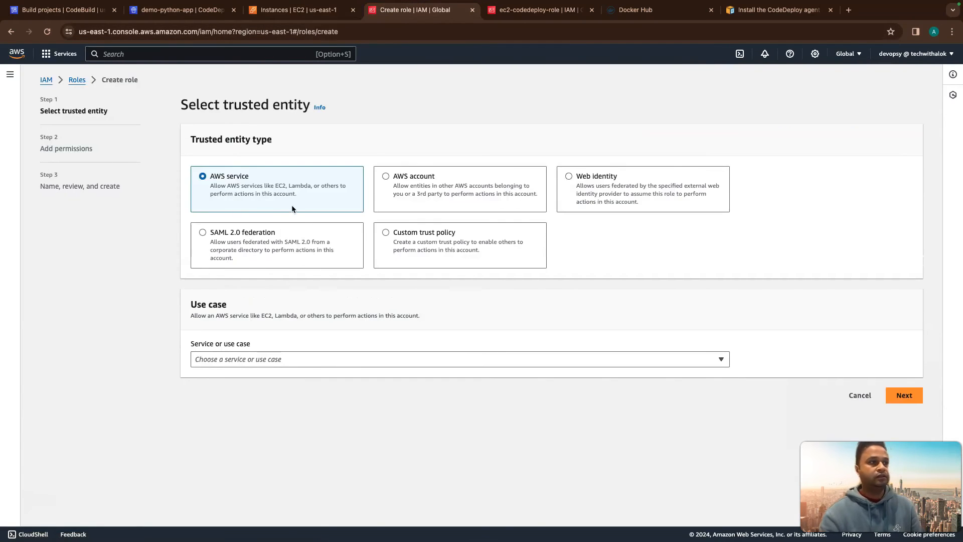
left_click(263, 361)
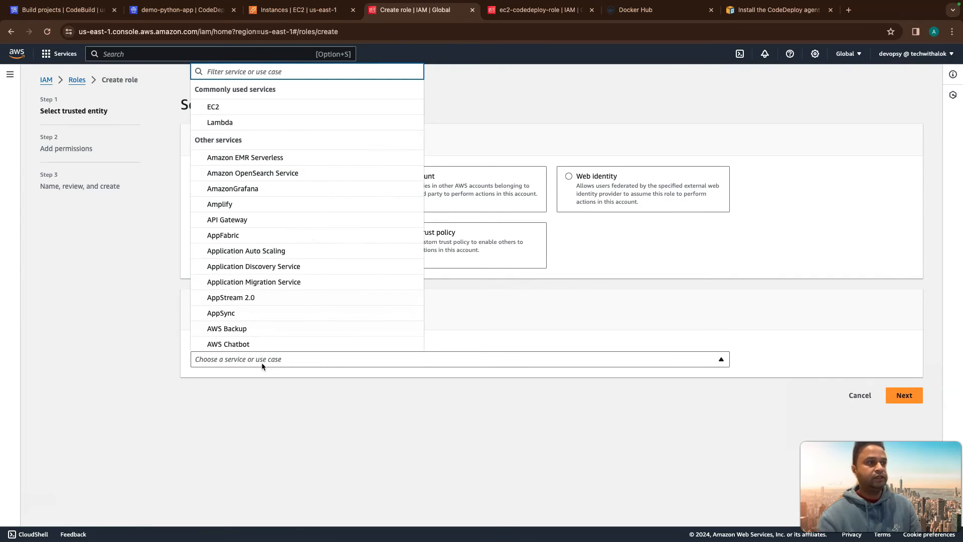
left_click(215, 107)
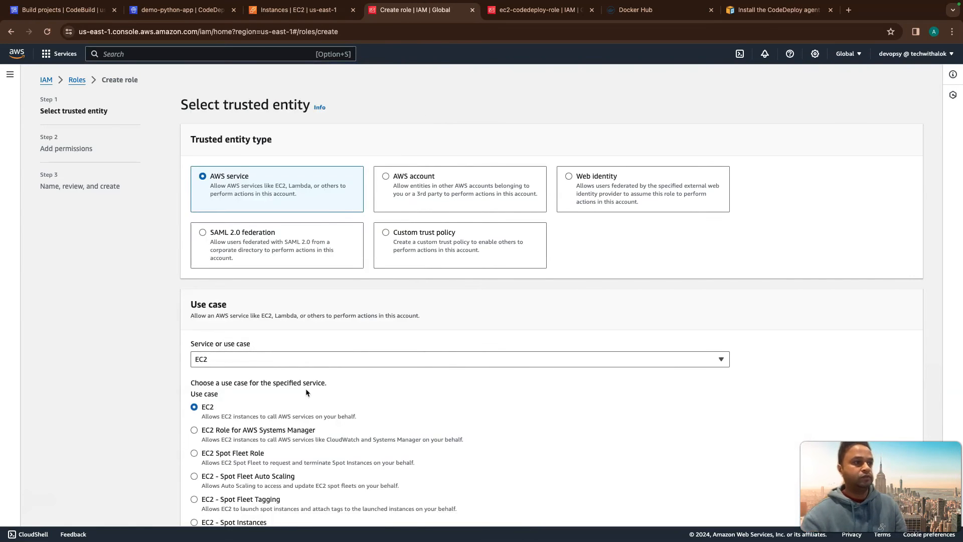
scroll(279, 433, "down", 3)
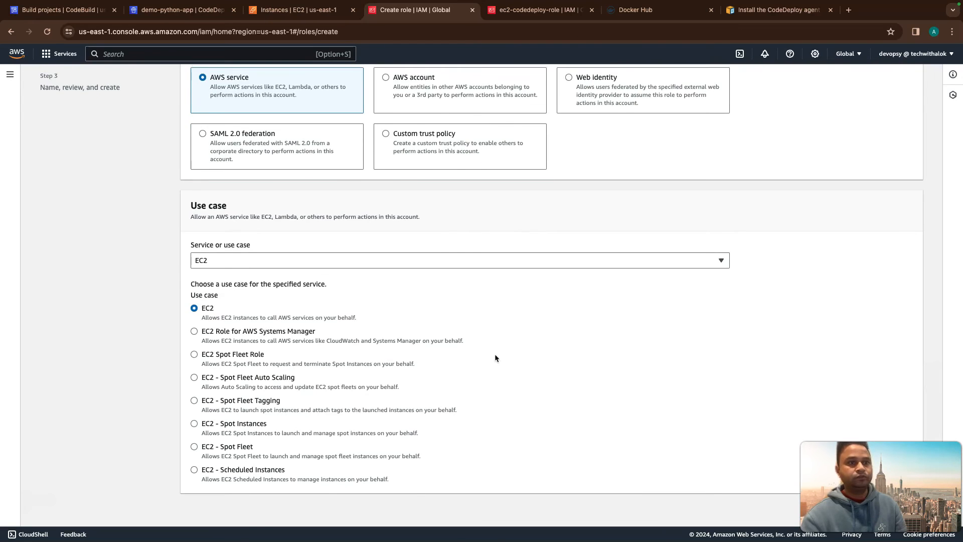
scroll(495, 356, "up", 2)
scroll(495, 355, "down", 2)
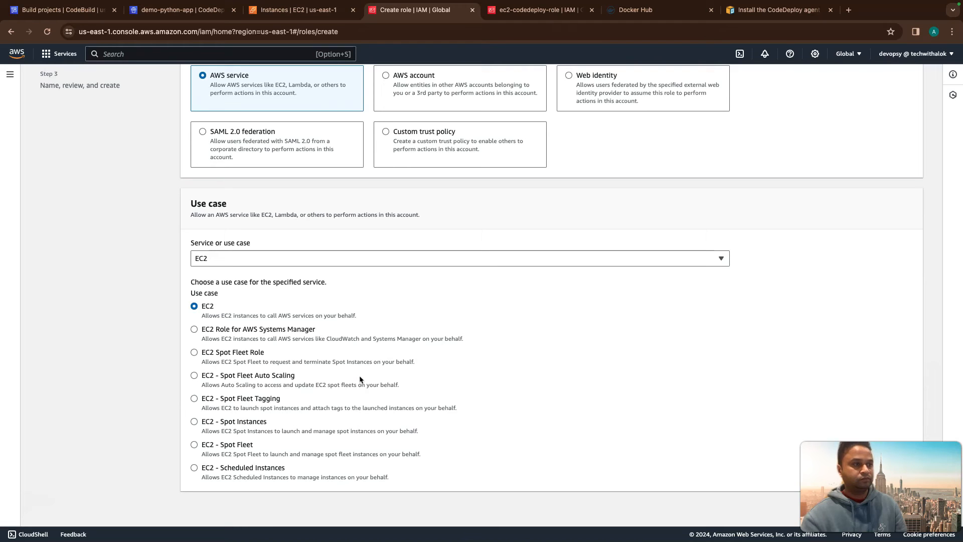
scroll(232, 334, "up", 1)
scroll(241, 301, "down", 1)
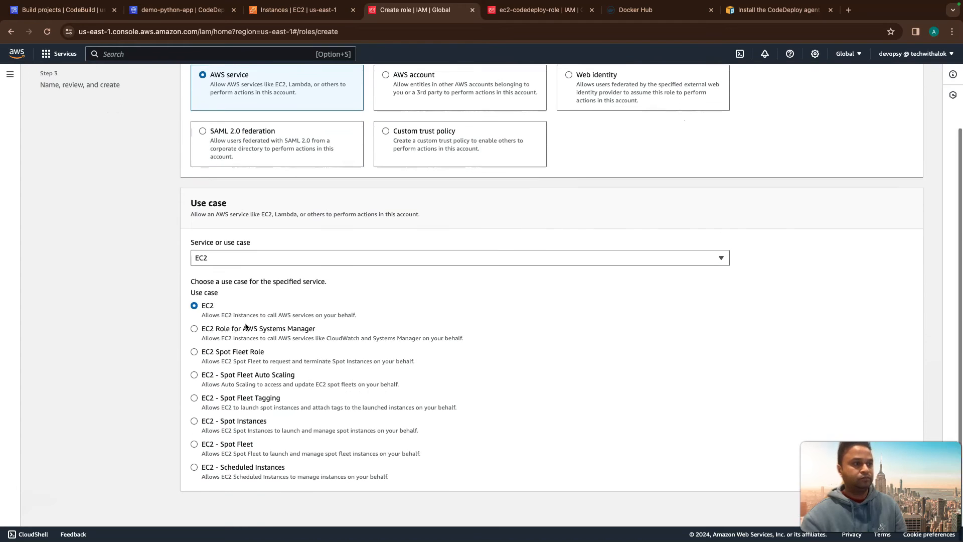
- Set the trusted AWS service to CodeDeploy with the CodeDeploy use case and continue to the role's permissions
left_click(245, 259)
scroll(264, 349, "down", 6)
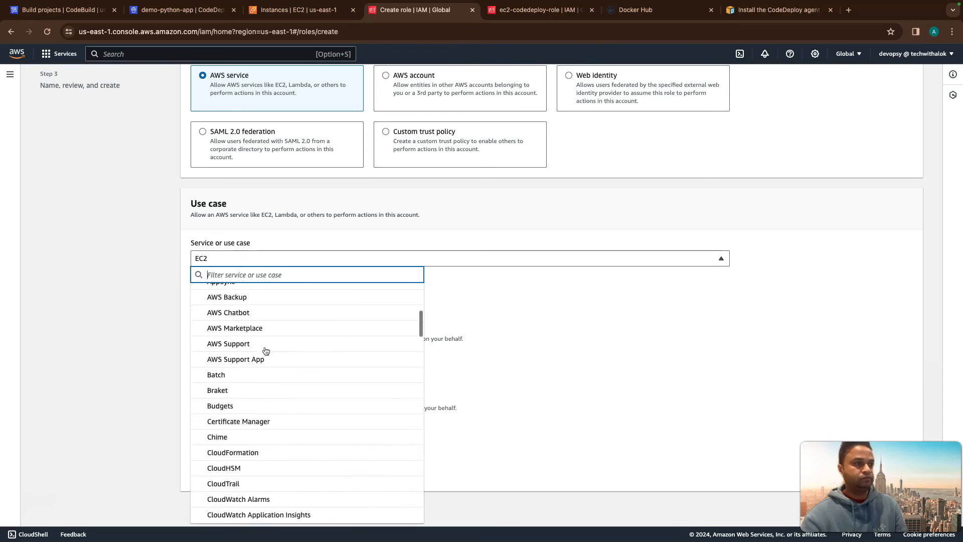
scroll(265, 348, "up", 3)
scroll(264, 349, "up", 2)
scroll(264, 350, "down", 3)
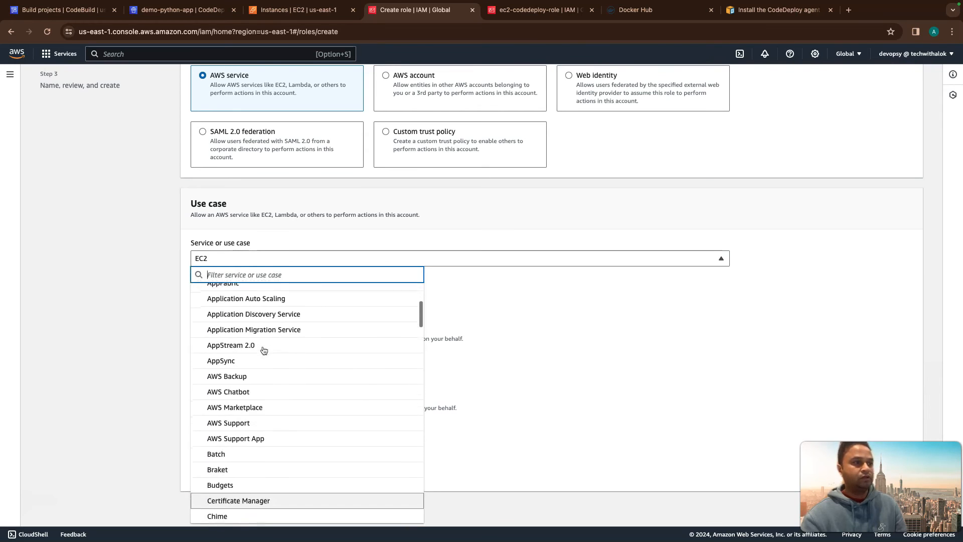
scroll(264, 350, "up", 6)
scroll(264, 349, "down", 10)
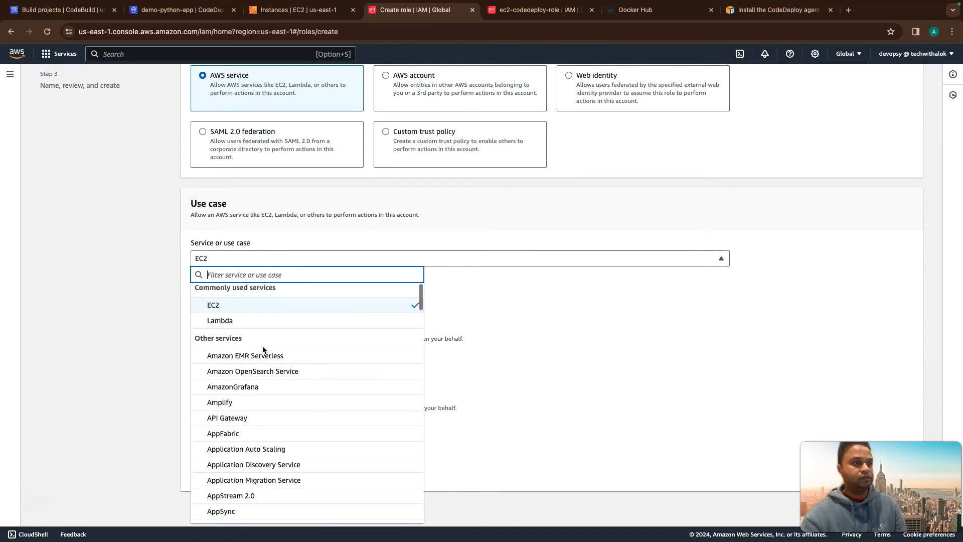
scroll(264, 350, "down", 1)
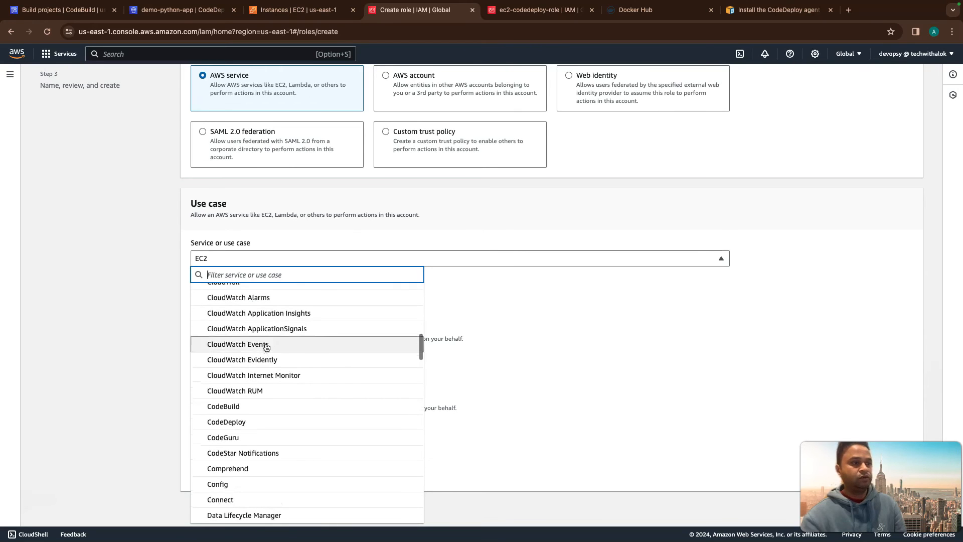
left_click(239, 424)
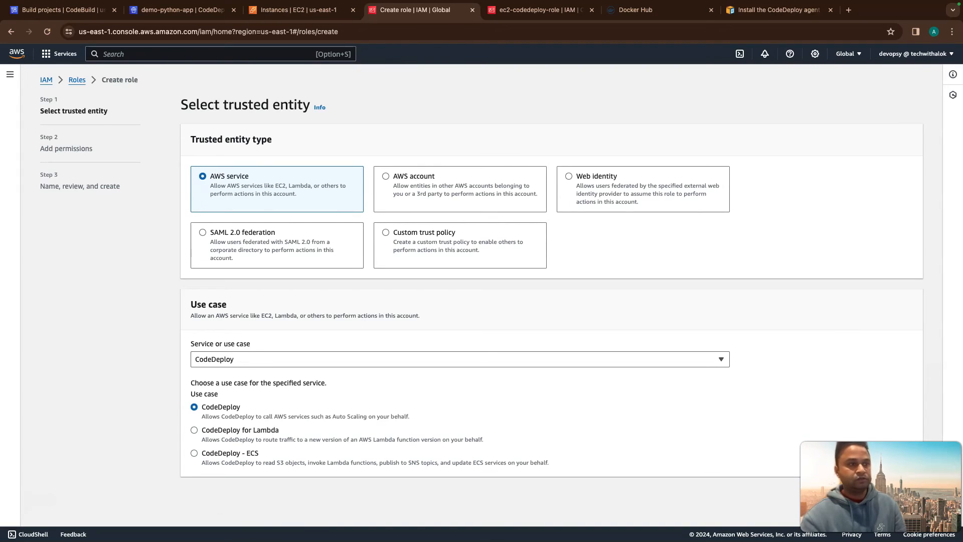
left_click(904, 495)
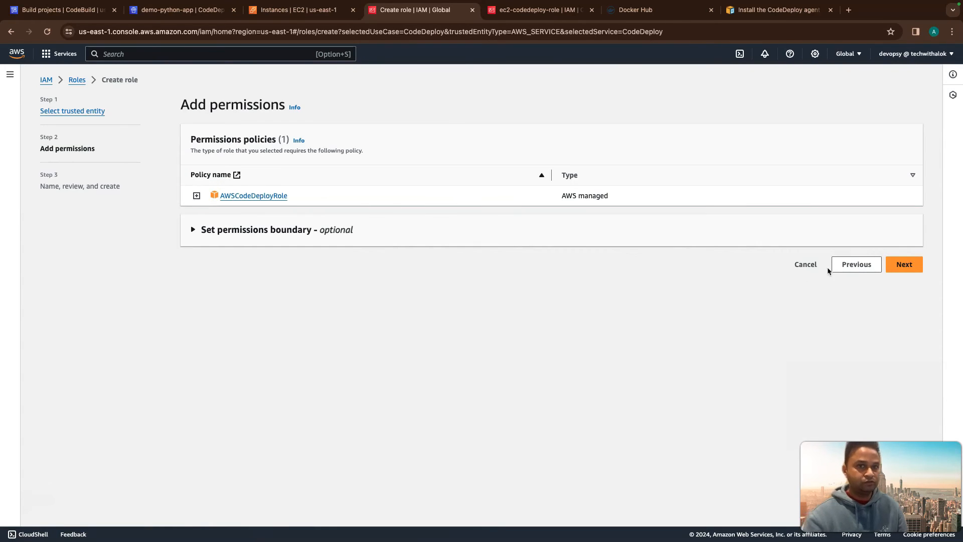
- Accept the AWSCodeDeployRole policy and name the role demo-ec2-codedeploy-role
left_click(898, 264)
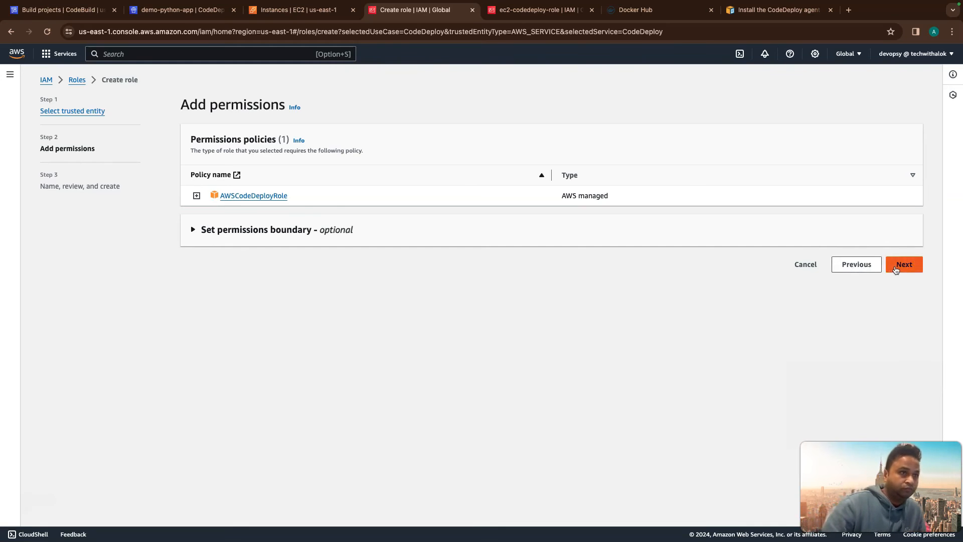
left_click(233, 195)
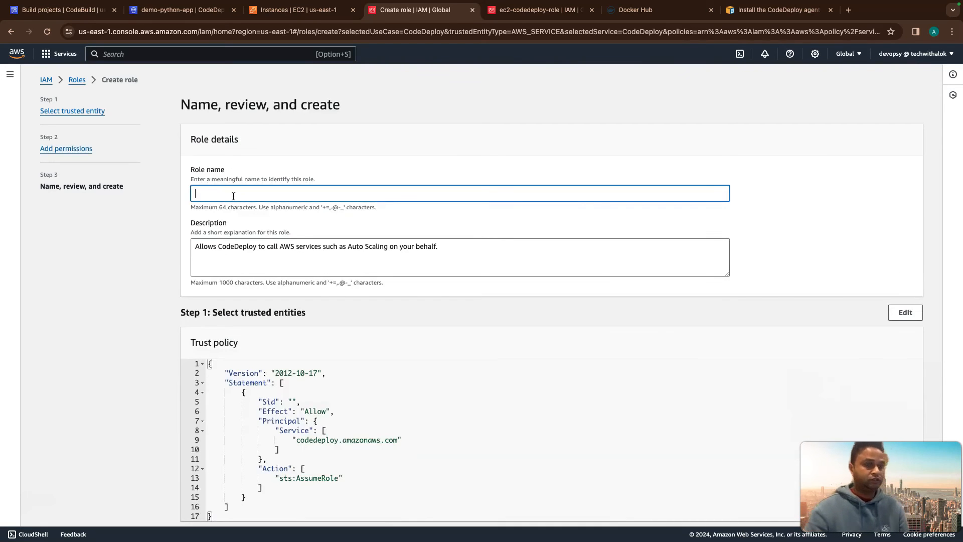
type("demo")
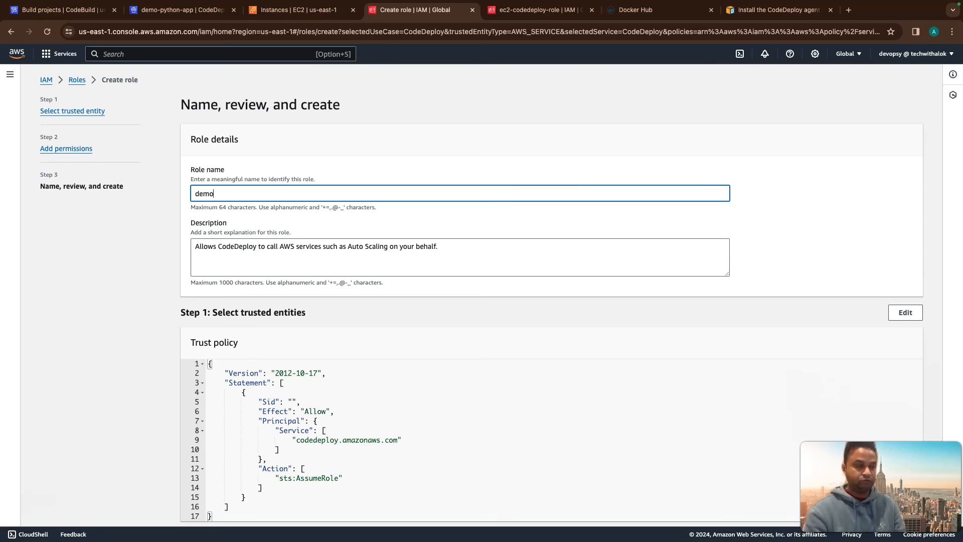
type("-ec2-code")
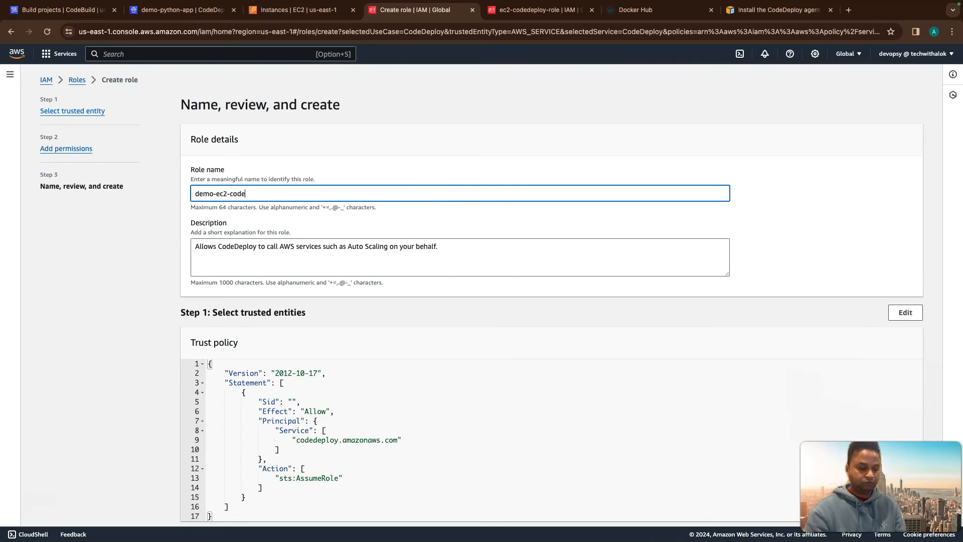
type("deploy-role")
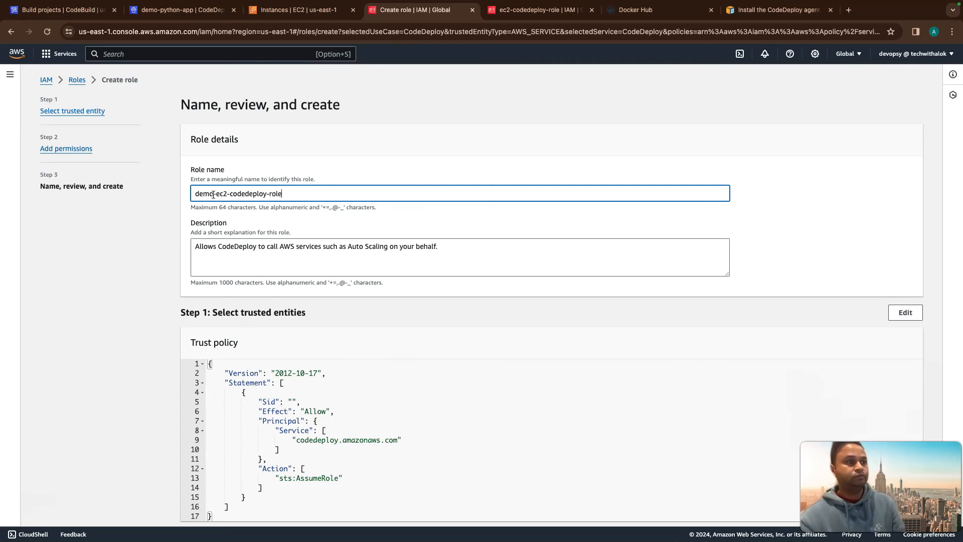
- Review the trust policy and permissions policy summary of demo-ec2-codedeploy-role before creating it
scroll(267, 291, "down", 2)
left_click(301, 353)
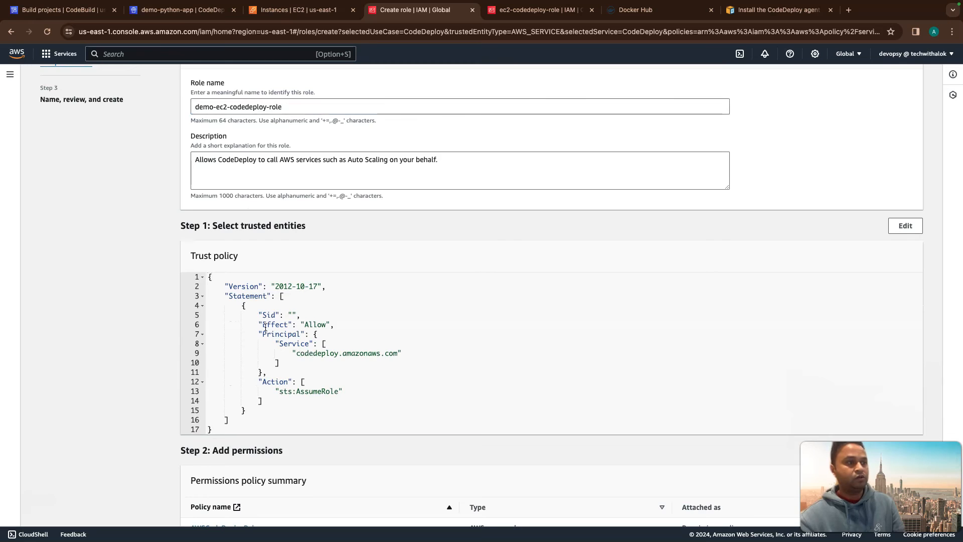
scroll(266, 442, "down", 2)
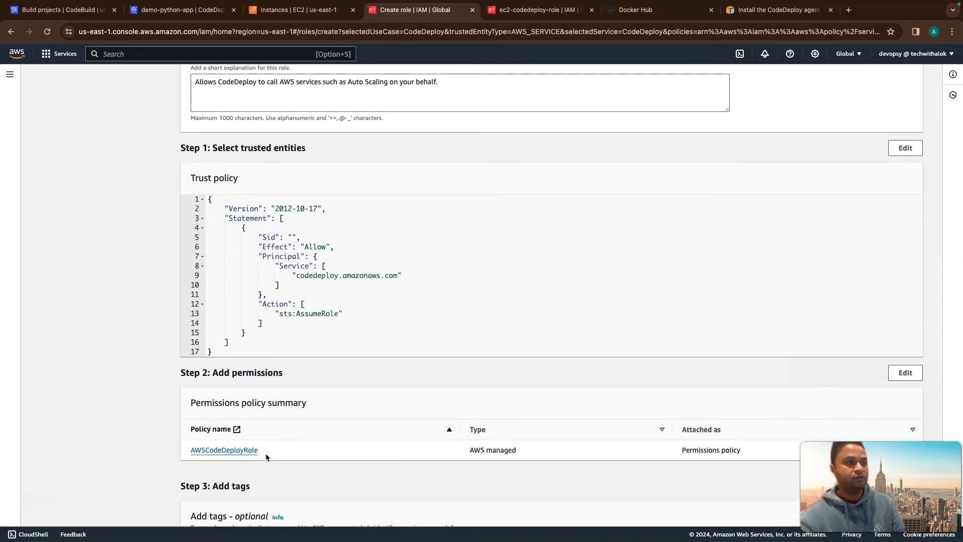
scroll(282, 452, "down", 1)
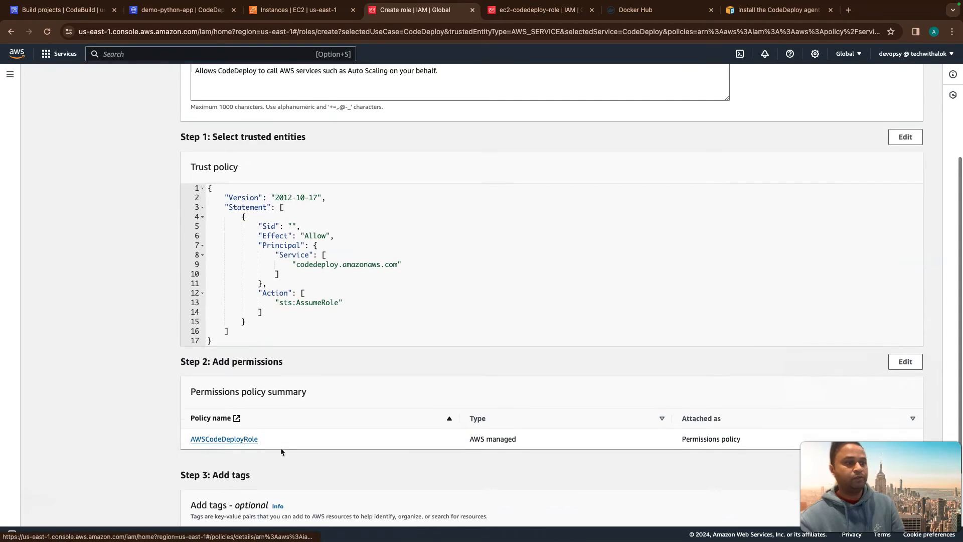
scroll(281, 449, "down", 2)
scroll(281, 444, "up", 3)
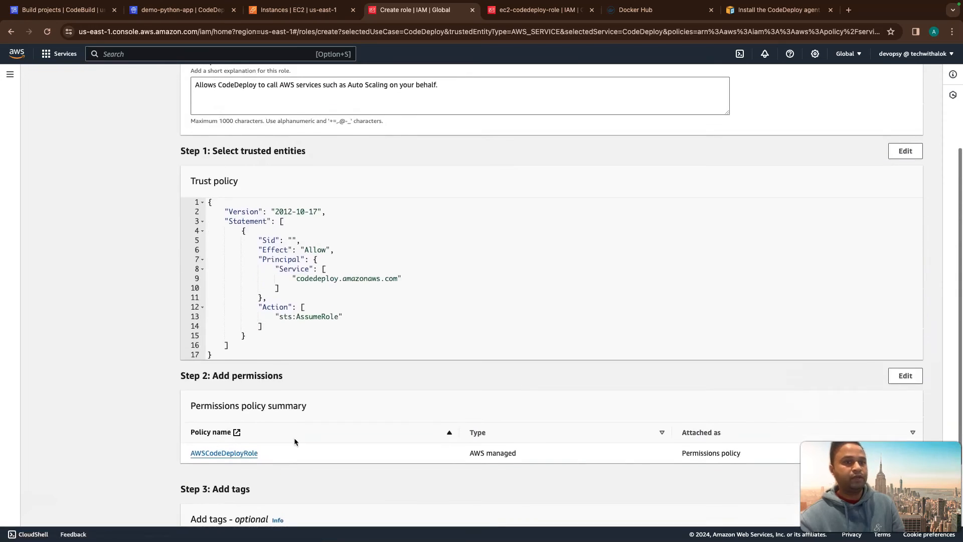
scroll(295, 442, "up", 1)
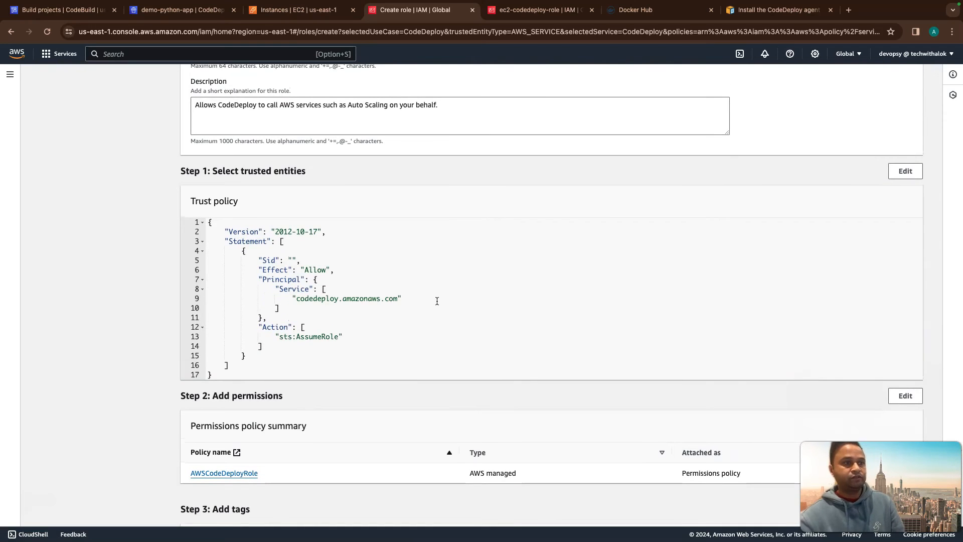
scroll(381, 296, "up", 3)
scroll(469, 312, "down", 3)
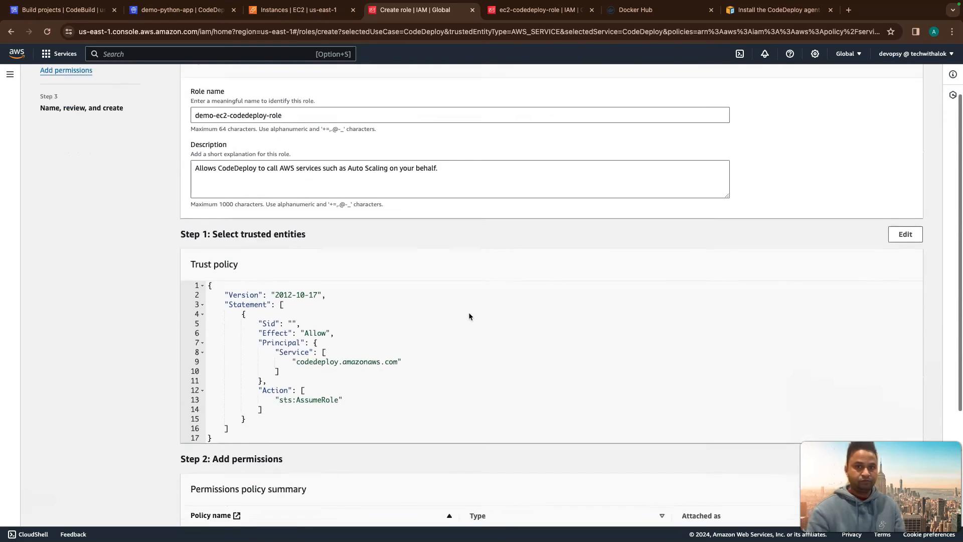
scroll(886, 335, "down", 2)
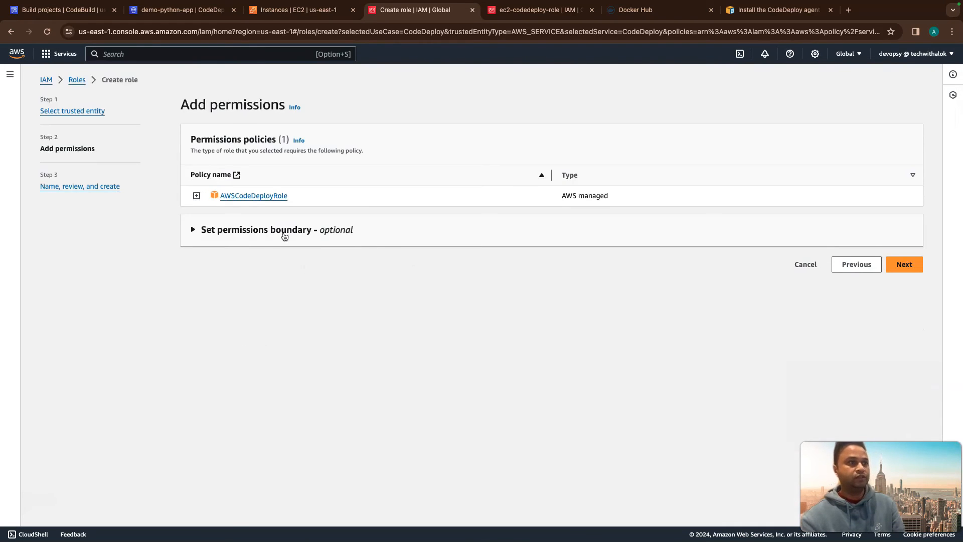
- Go back to the role's trusted entity, change the service to EC2 with the EC2 use case, and continue to permissions
left_click(193, 231)
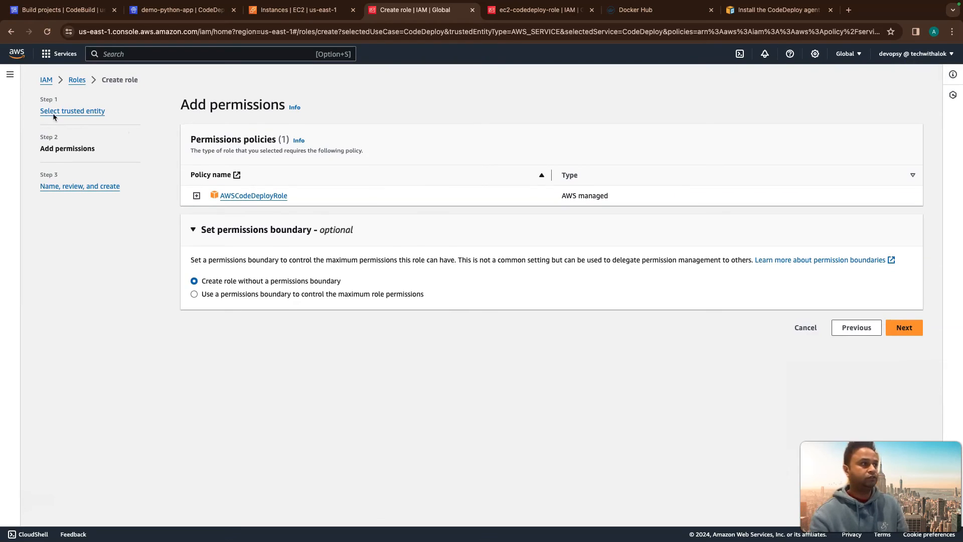
left_click(73, 113)
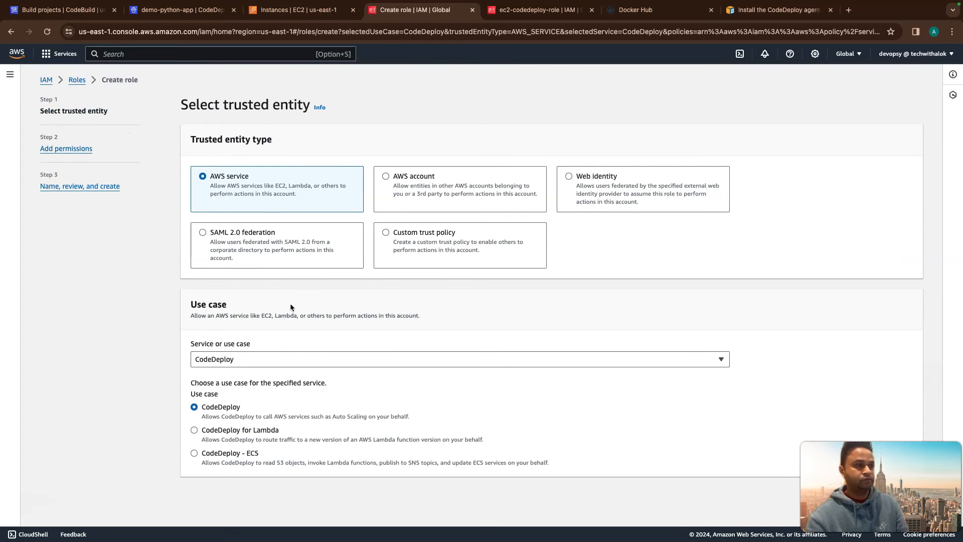
left_click(264, 364)
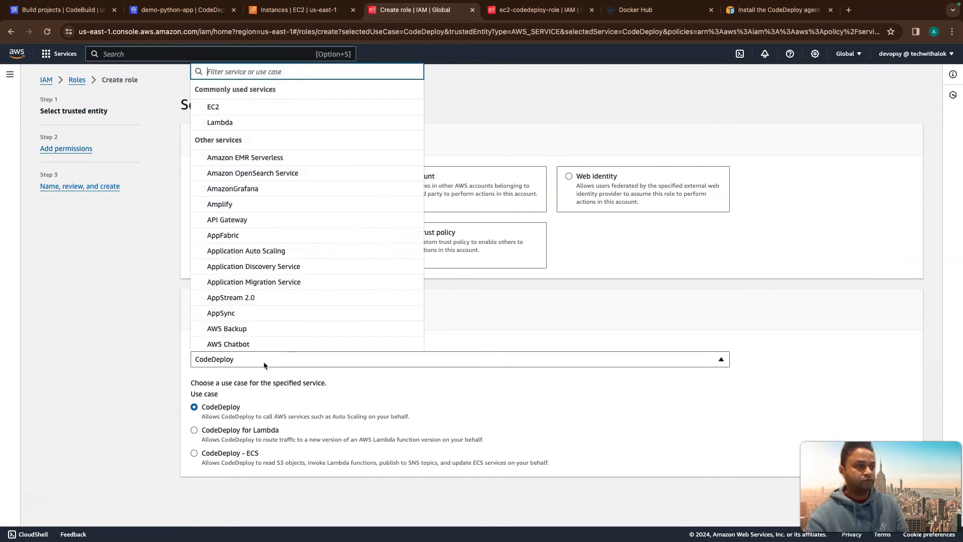
left_click(224, 108)
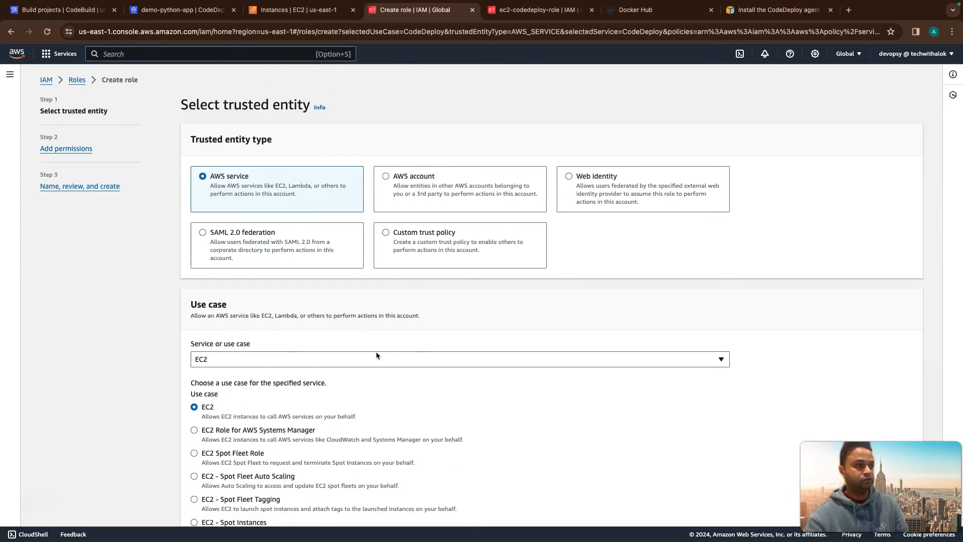
scroll(525, 430, "down", 3)
left_click(906, 509)
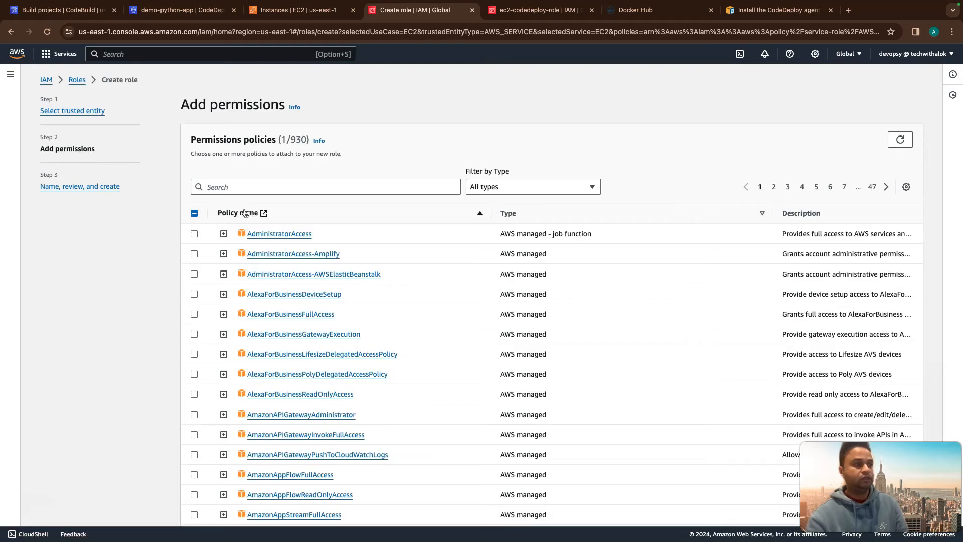
- Find the AmazonEC2FullAccess policy, add it to the role's permissions, and continue to the final review
left_click(237, 187)
type("ec2")
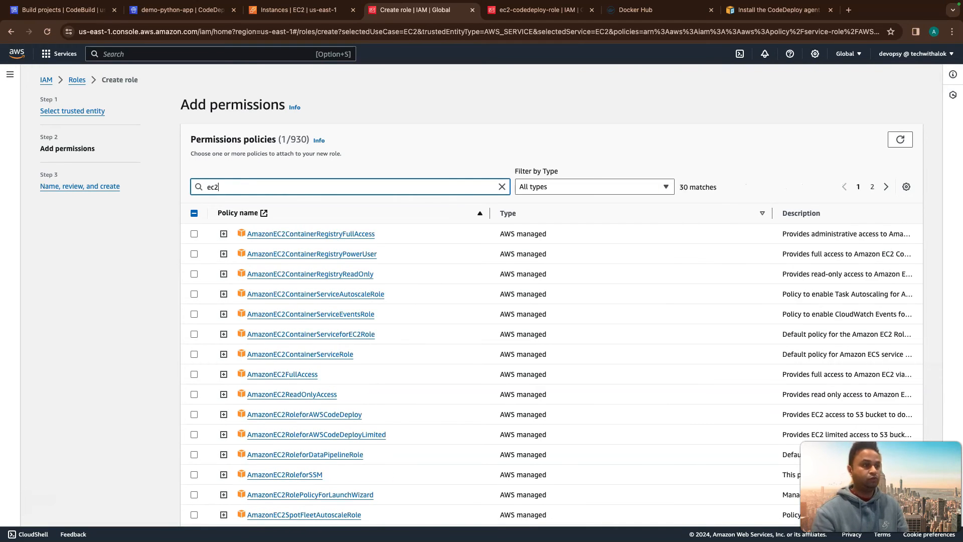
type("fl")
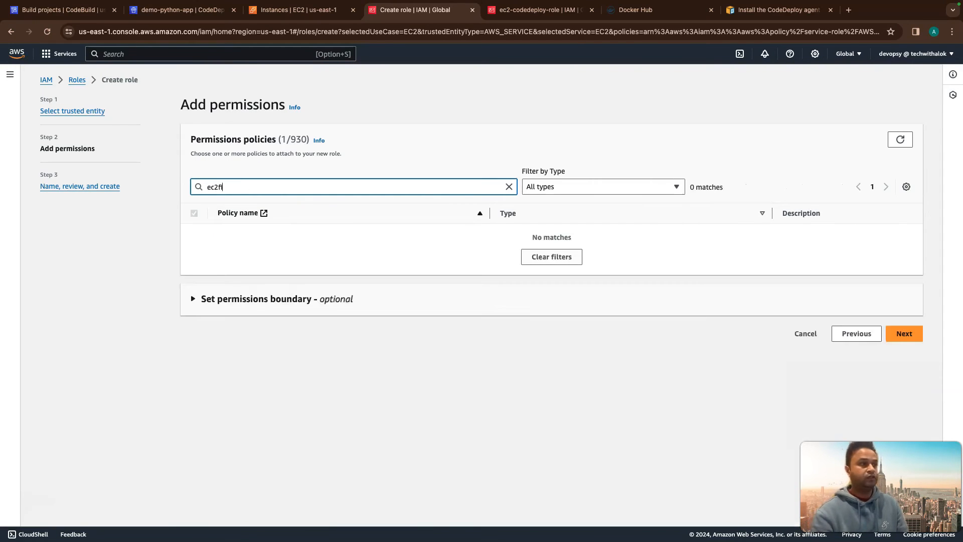
key("BackSpace")
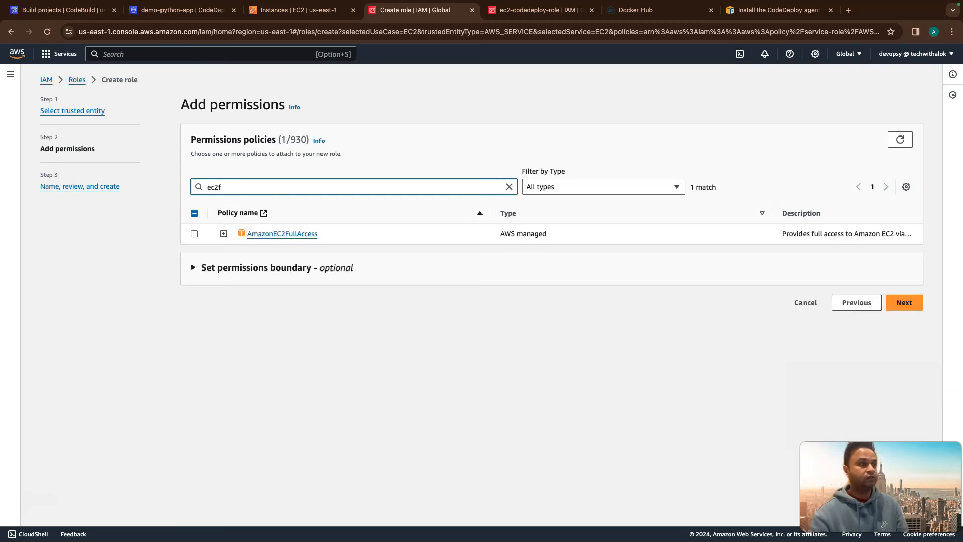
left_click(194, 234)
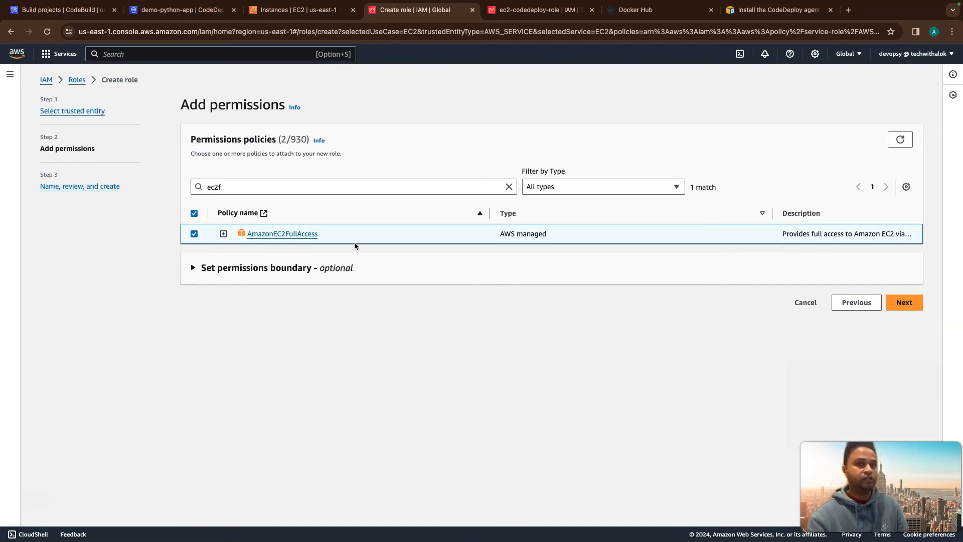
left_click(904, 302)
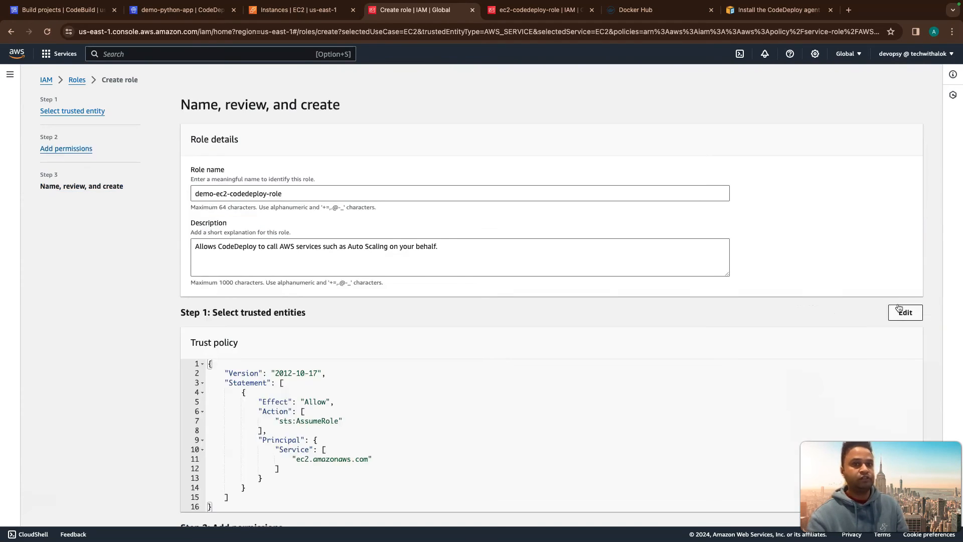
- Check the trust policy and attached policies in the review, and create the role demo-ec2-codedeploy-role
scroll(458, 271, "down", 2)
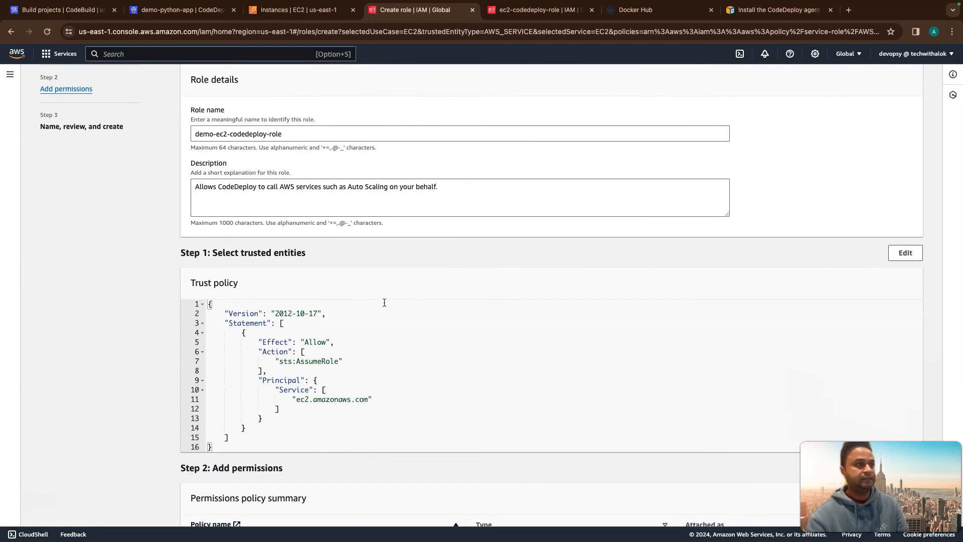
scroll(380, 301, "up", 1)
scroll(379, 301, "down", 3)
scroll(379, 301, "down", 2)
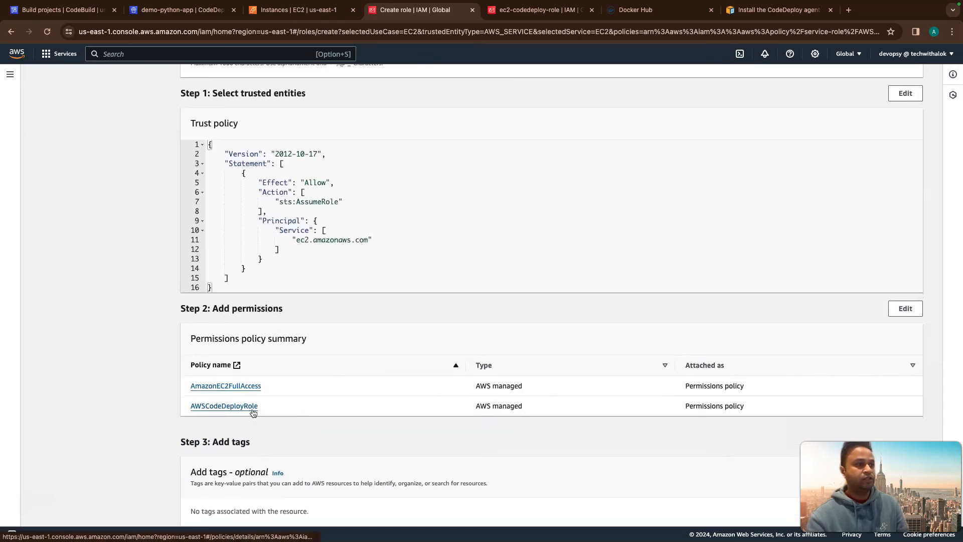
scroll(326, 360, "down", 3)
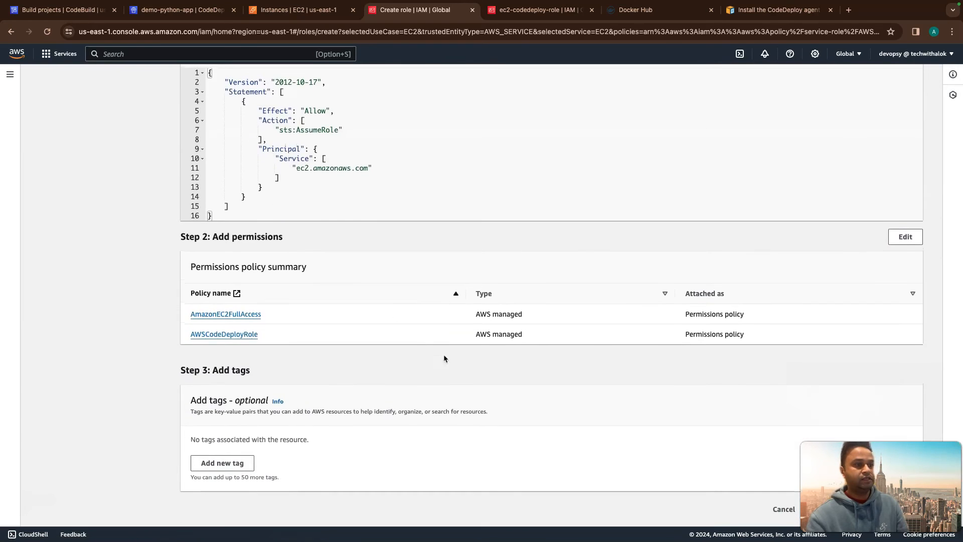
scroll(443, 355, "up", 5)
scroll(425, 334, "up", 2)
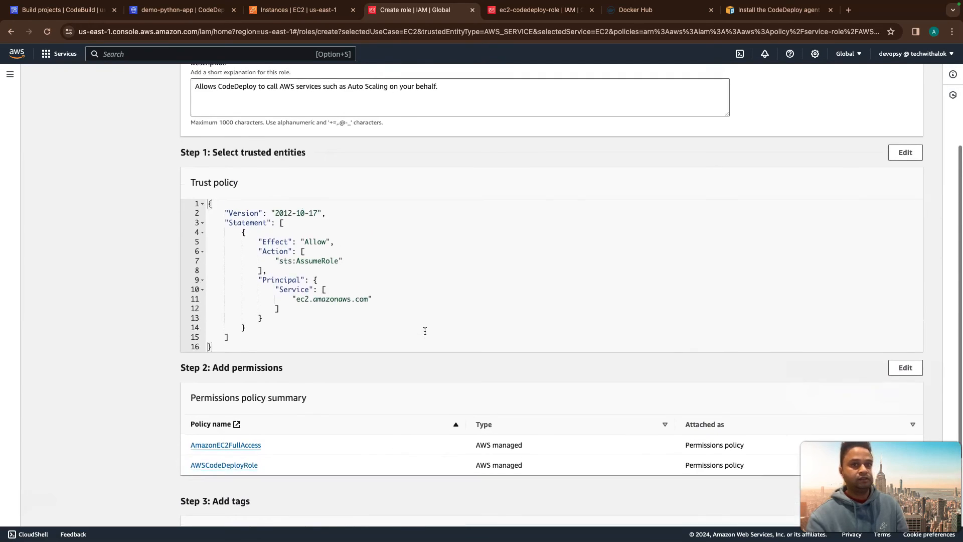
scroll(496, 336, "down", 6)
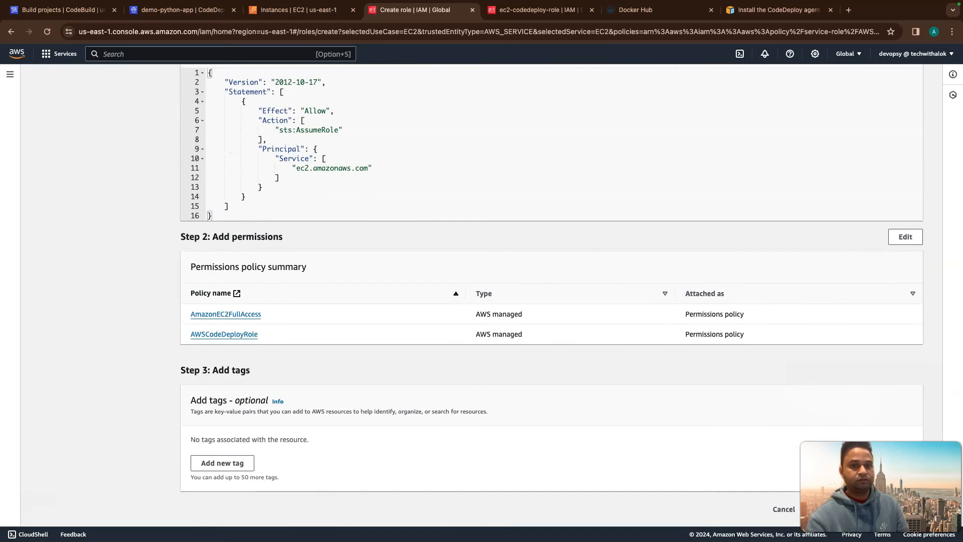
left_click(893, 510)
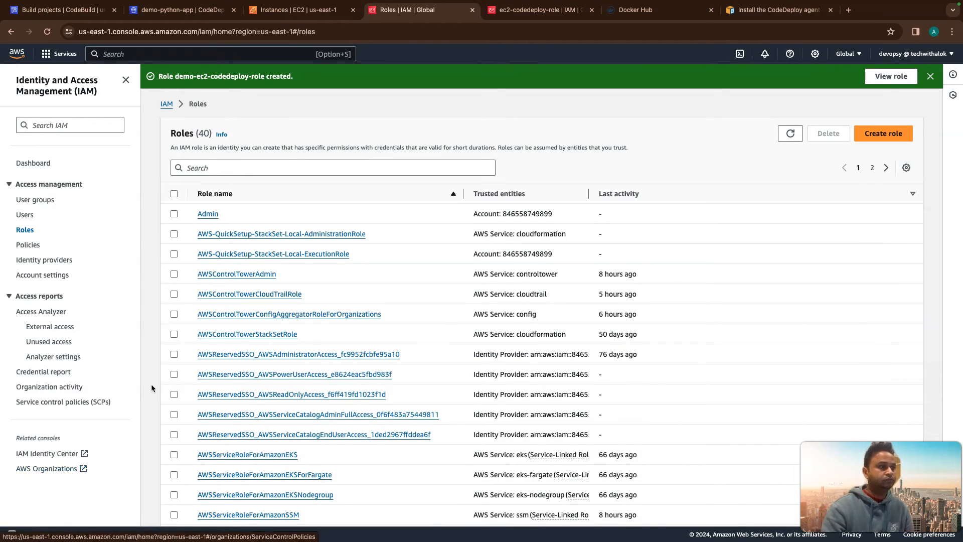
- Attach the IAM role demo-ec2-codedeploy-role to the EC2 instance app-server
key("ctrl+shift+Tab")
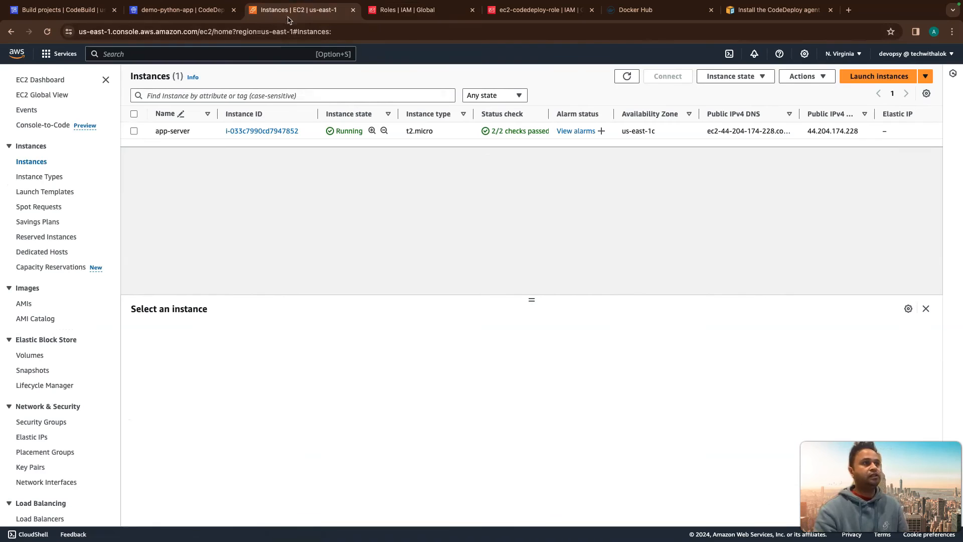
left_click(809, 78)
left_click(806, 171)
left_click(664, 216)
left_click(134, 130)
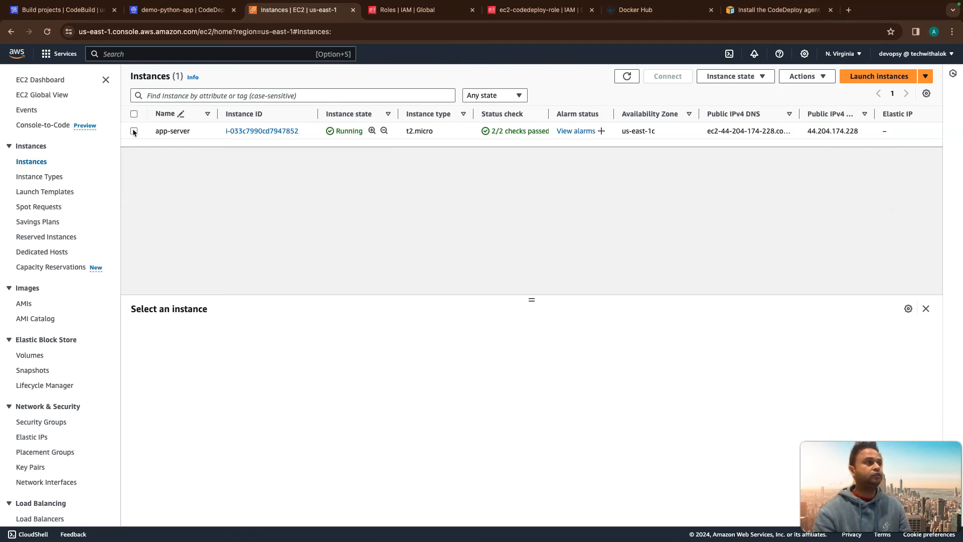
left_click(806, 76)
mouse_move(798, 176)
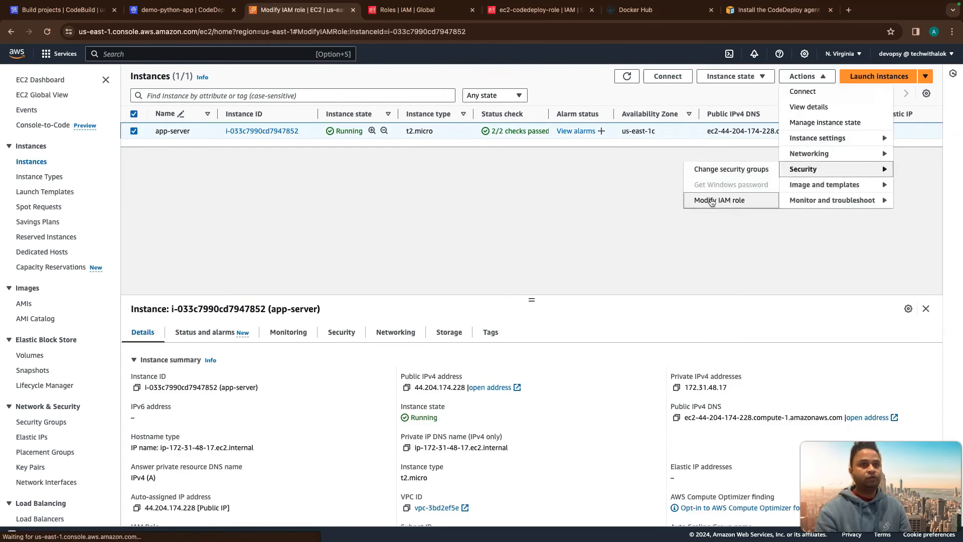
left_click(723, 197)
left_click(137, 218)
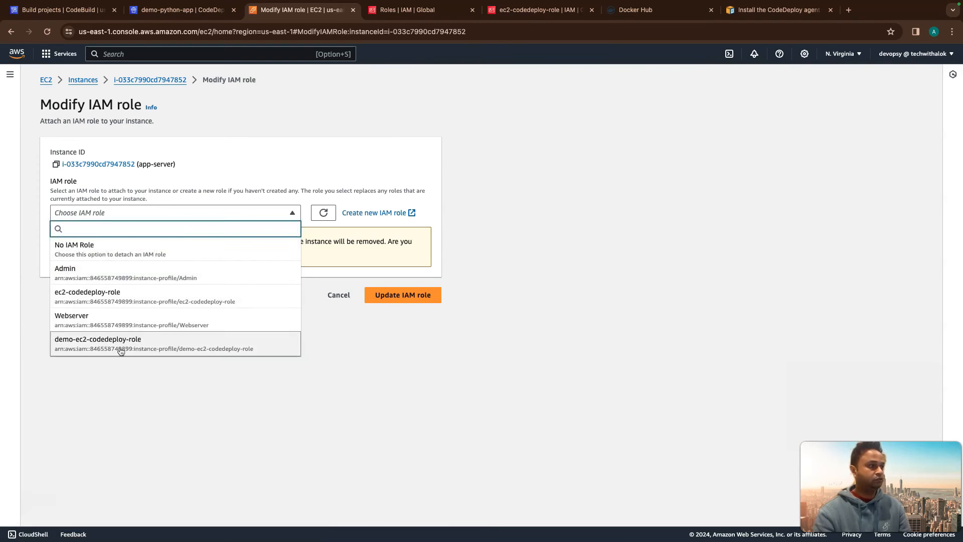
left_click(99, 344)
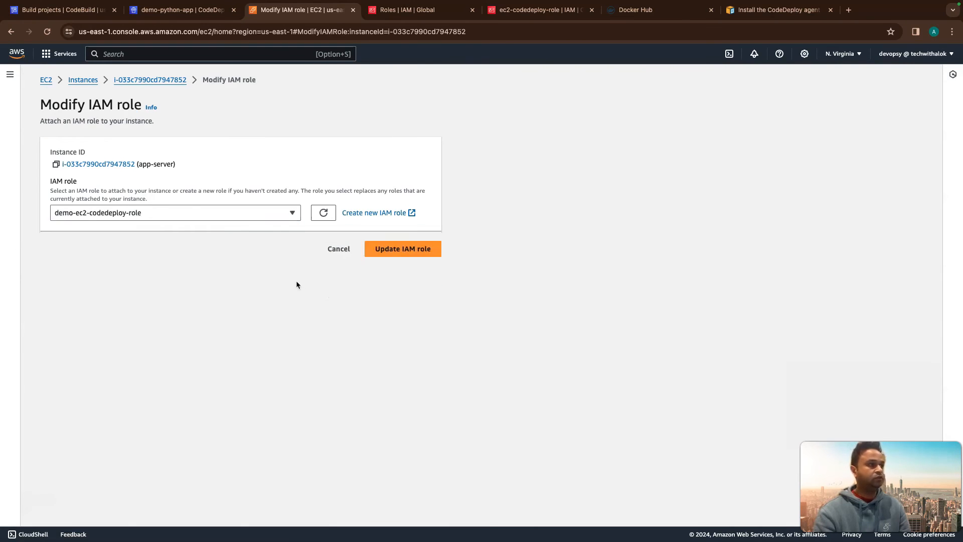
left_click(404, 250)
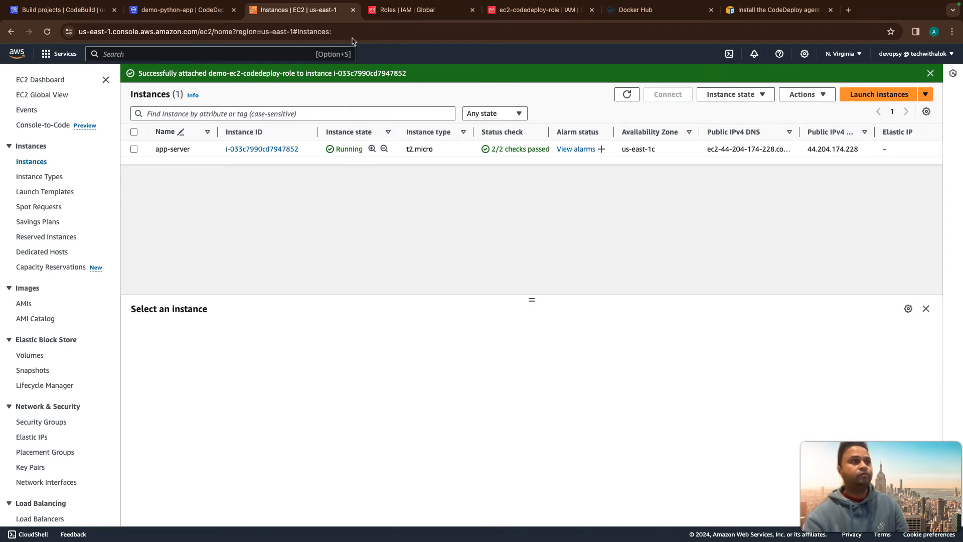
- Search the IAM roles for demo, open demo-ec2-codedeploy-role, and review its permissions policies
left_click(411, 11)
left_click(241, 169)
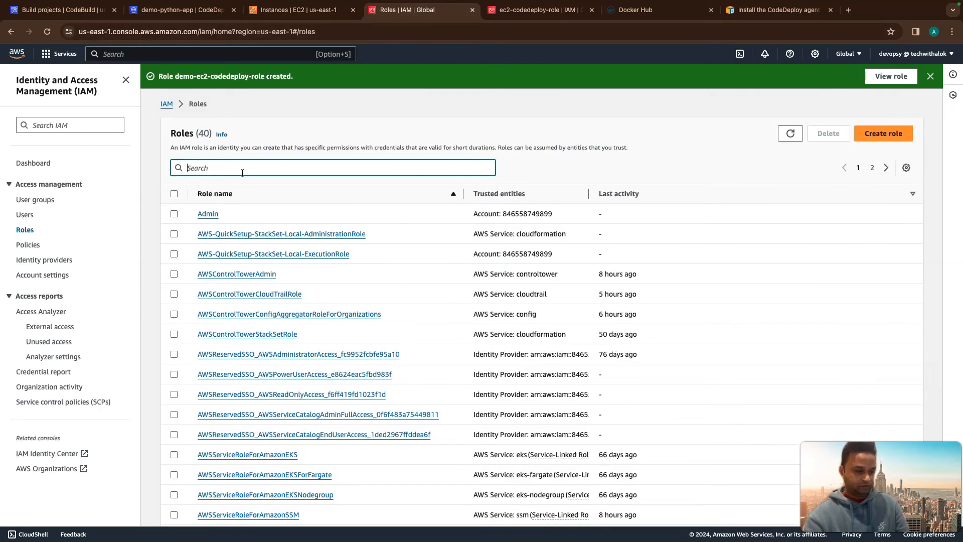
type("demo")
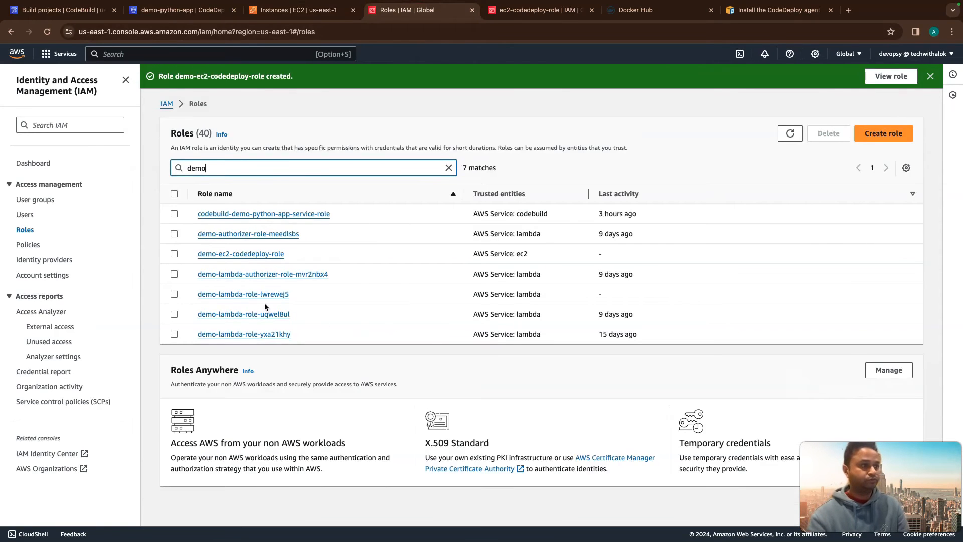
left_click(251, 255)
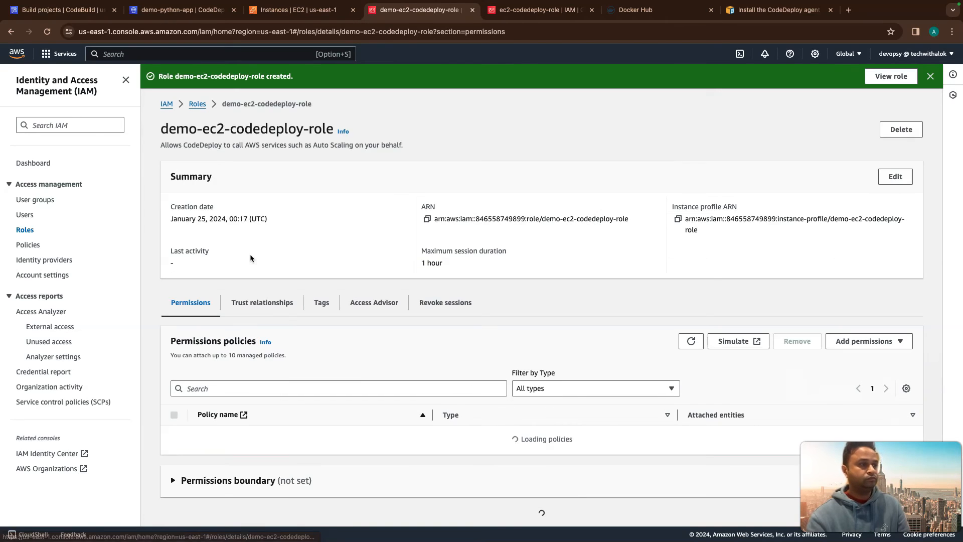
scroll(321, 466, "down", 2)
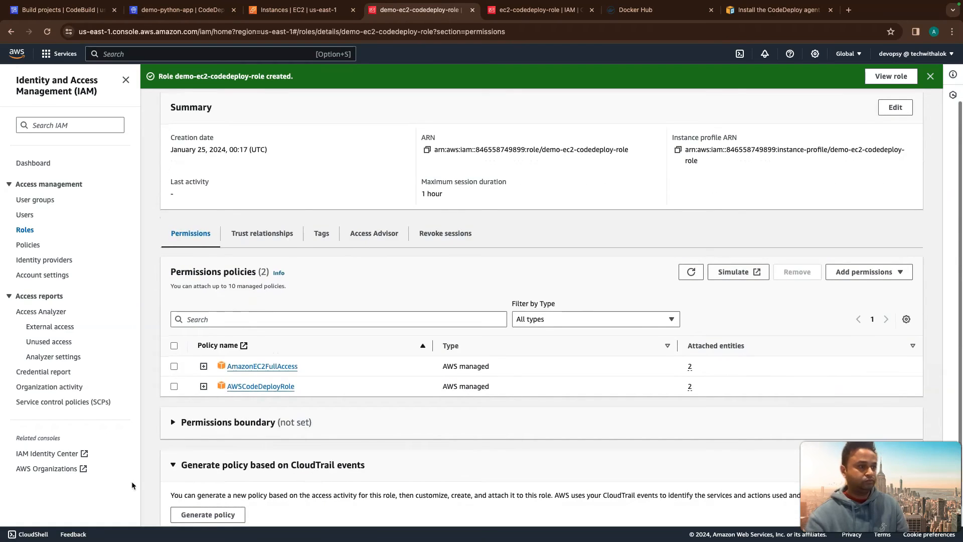
scroll(366, 417, "up", 2)
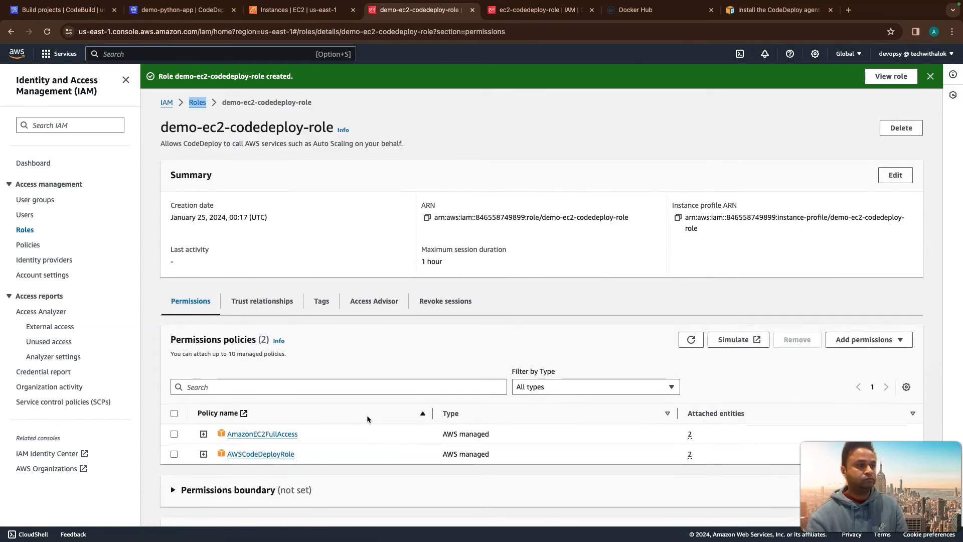
scroll(366, 416, "down", 3)
scroll(366, 414, "up", 2)
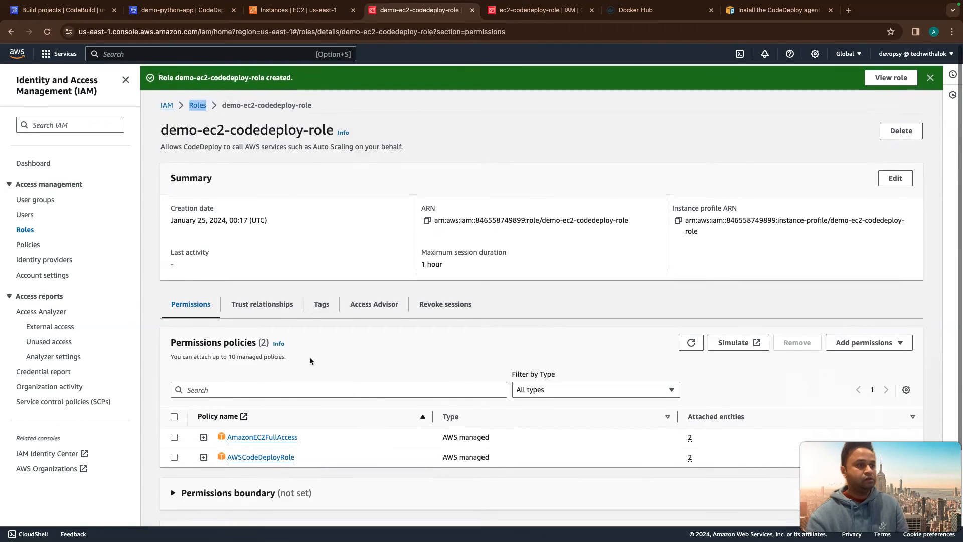
- Examine the trusted service in the trust relationships of demo-ec2-codedeploy-role
left_click(262, 302)
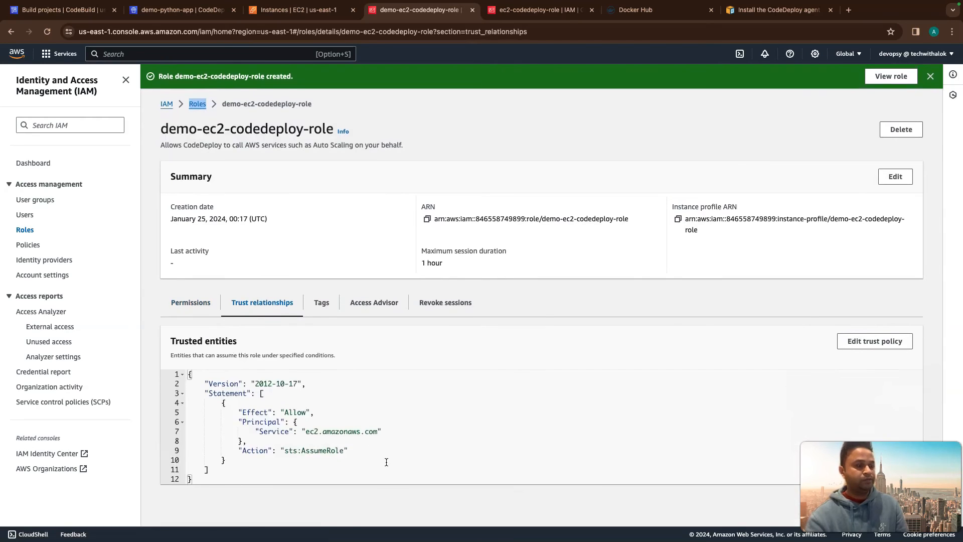
left_click_drag(306, 432, 383, 431)
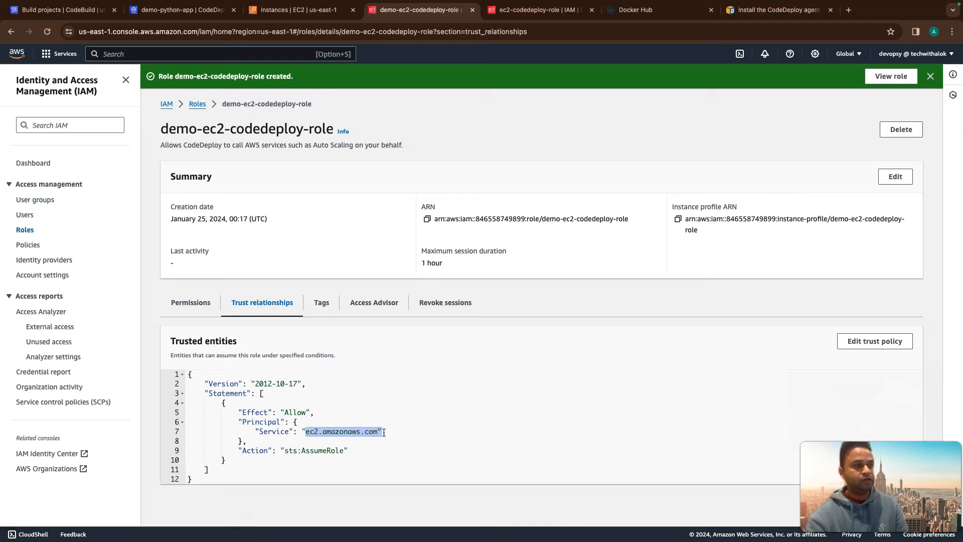
left_click(388, 430)
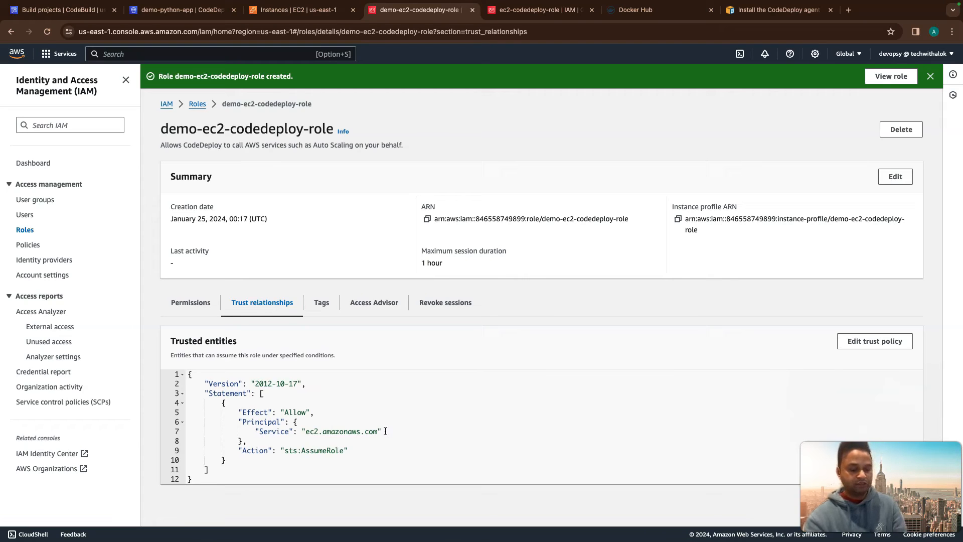
- Edit the role's trust policy and add "codedeploy.amazonaws.com" on a new line below the "ec2.amazonaws.com" service
left_click(862, 342)
left_click(195, 281)
left_click(239, 189)
type(",")
key("Return")
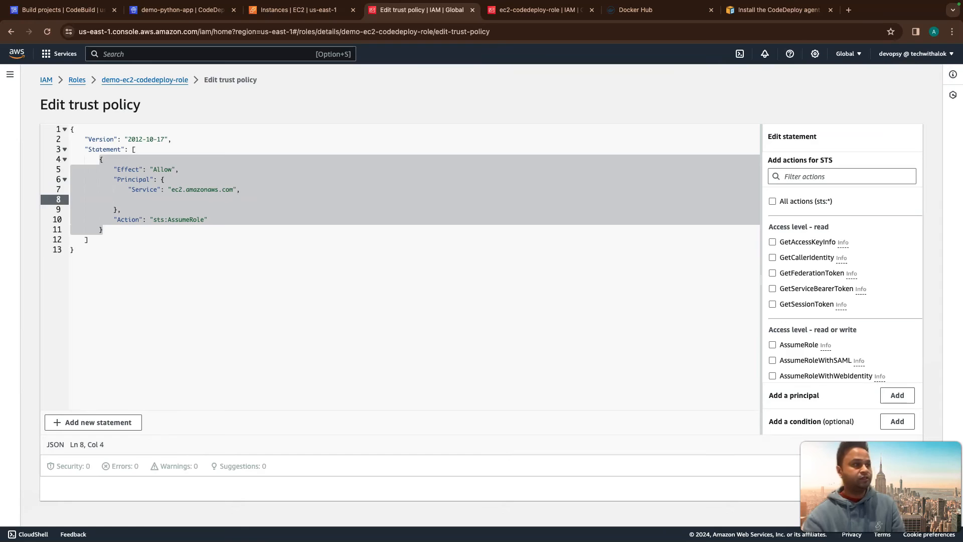
type("\"codedeploy.amazonaws.com\",")
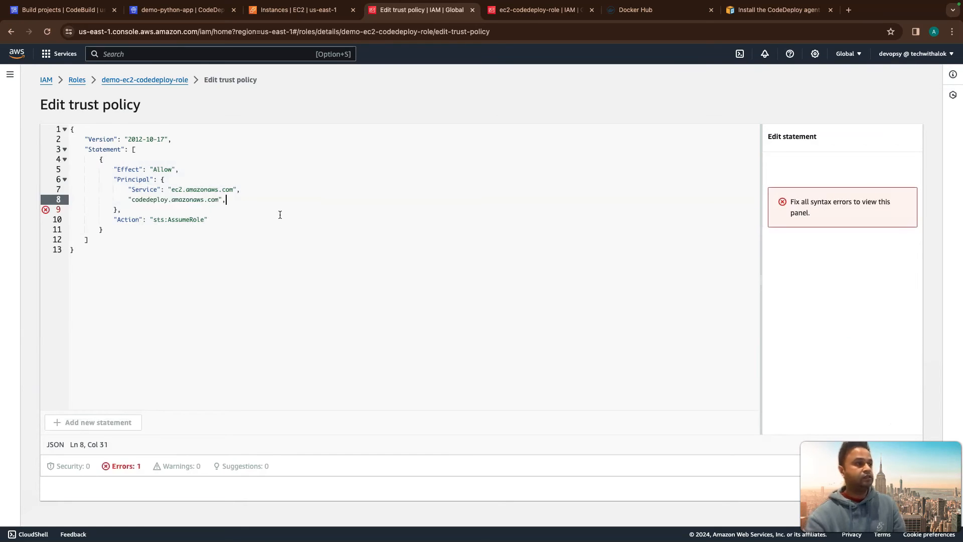
key("BackSpace")
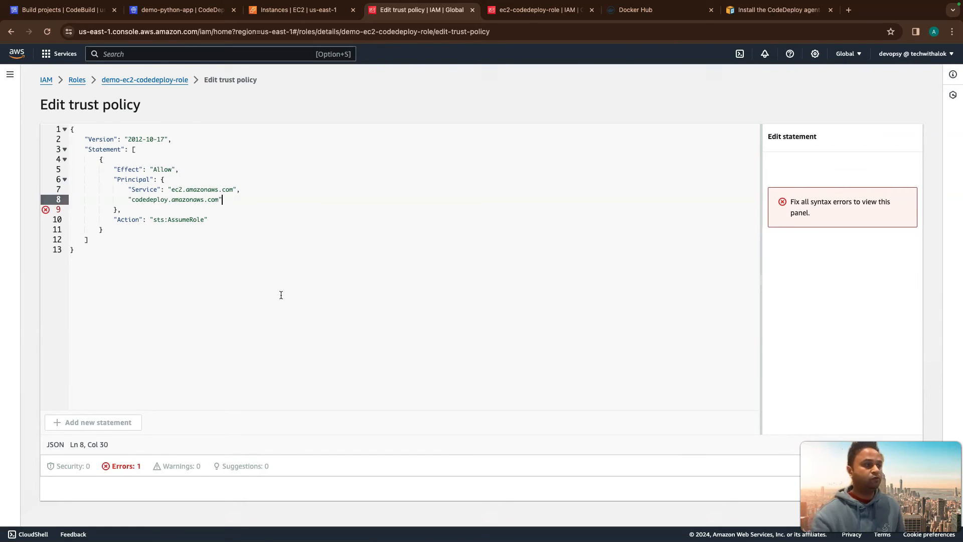
double_click(22, 502)
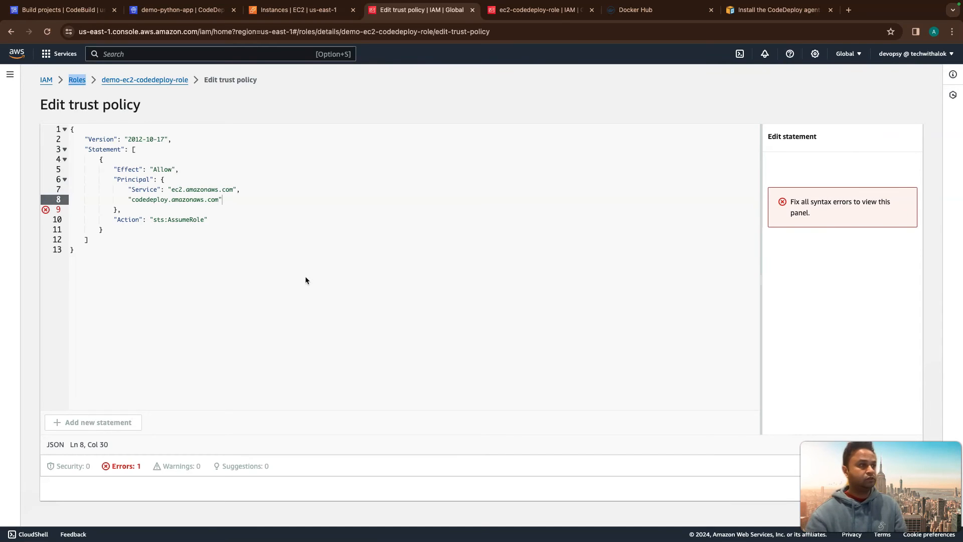
left_click(332, 246)
- Add a closing square bracket on its own line after "codedeploy.amazonaws.com" in the Principal block
left_click(240, 199)
key("Return")
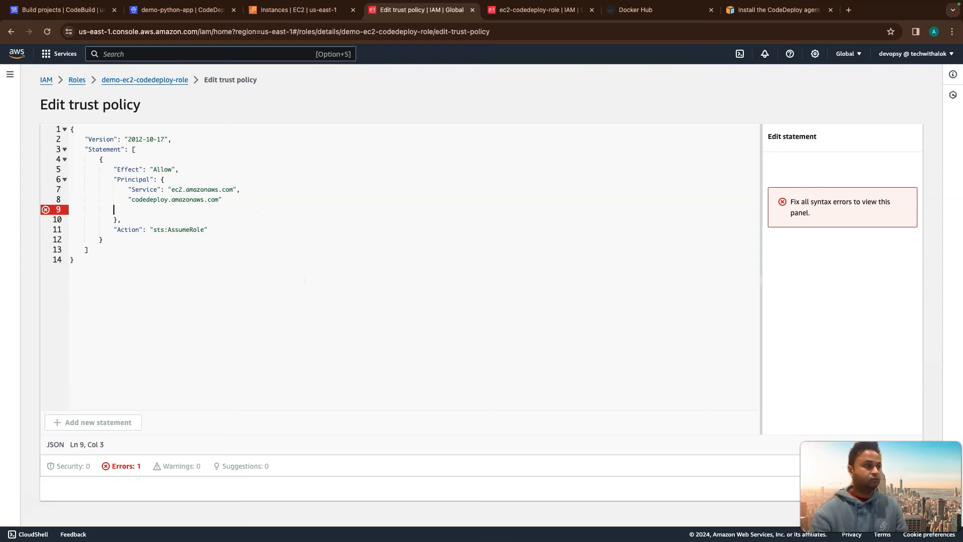
type("]")
- Move "ec2.amazonaws.com" onto its own line below the "Service" key
left_click(162, 178)
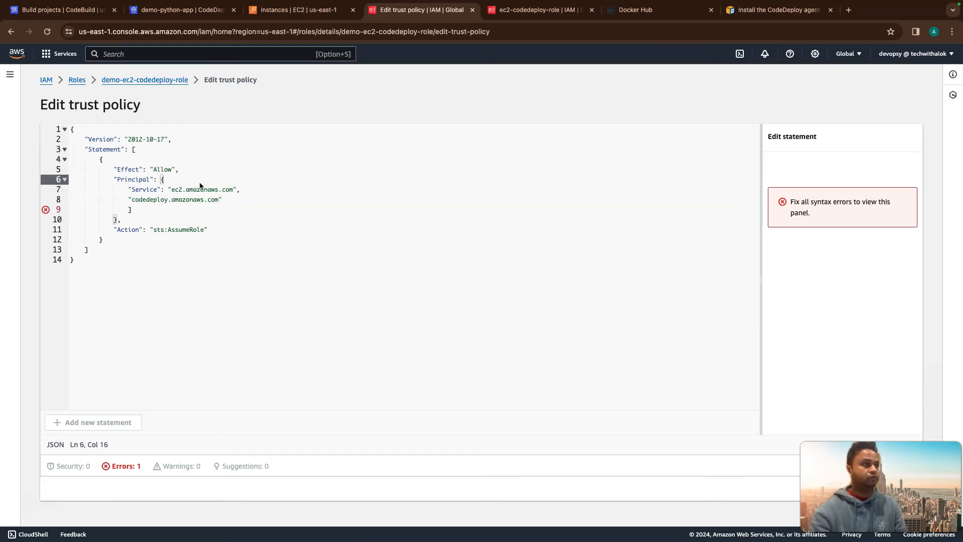
key("Up")
key("Down")
key("Down")
key("Right")
key("Right")
key("Right")
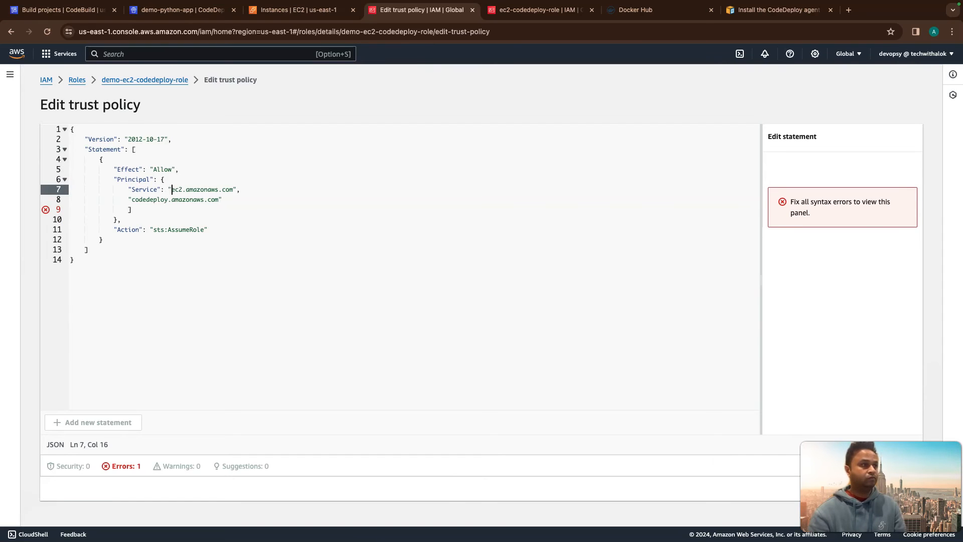
key("Return")
key("Up")
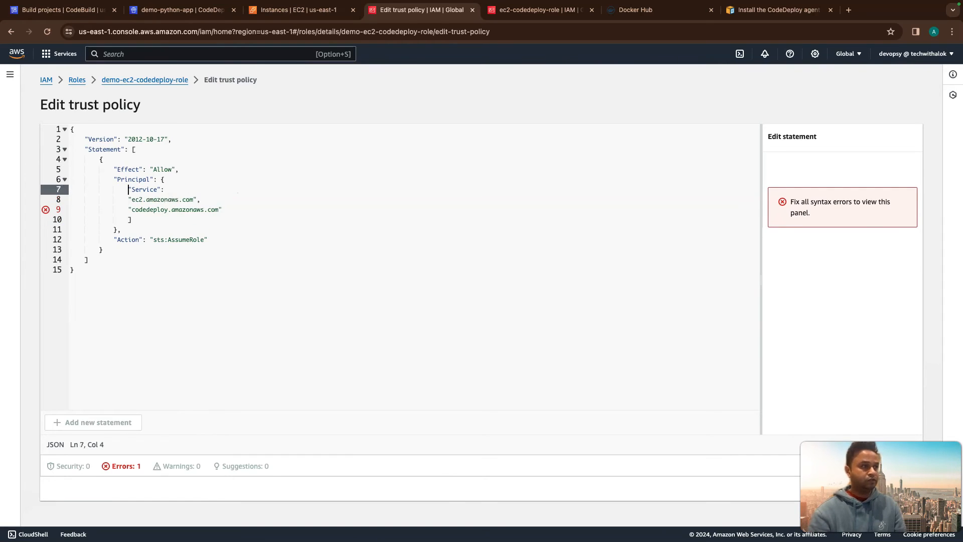
- Add an opening square bracket after the "Service" key to complete the list of services, and save the trust policy
key("Right")
key("Right")
key("Right")
key("Right")
key("Right")
key("Right")
key("Right")
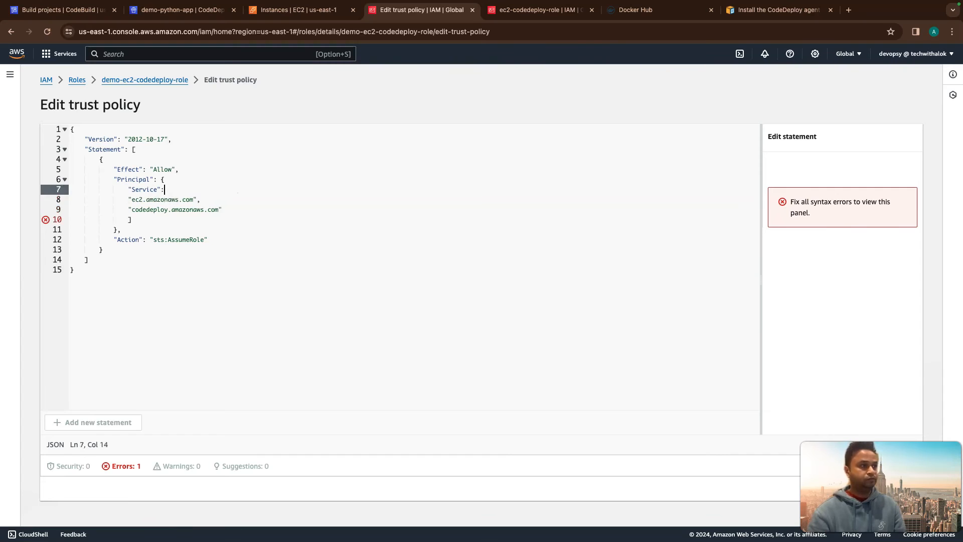
type("[")
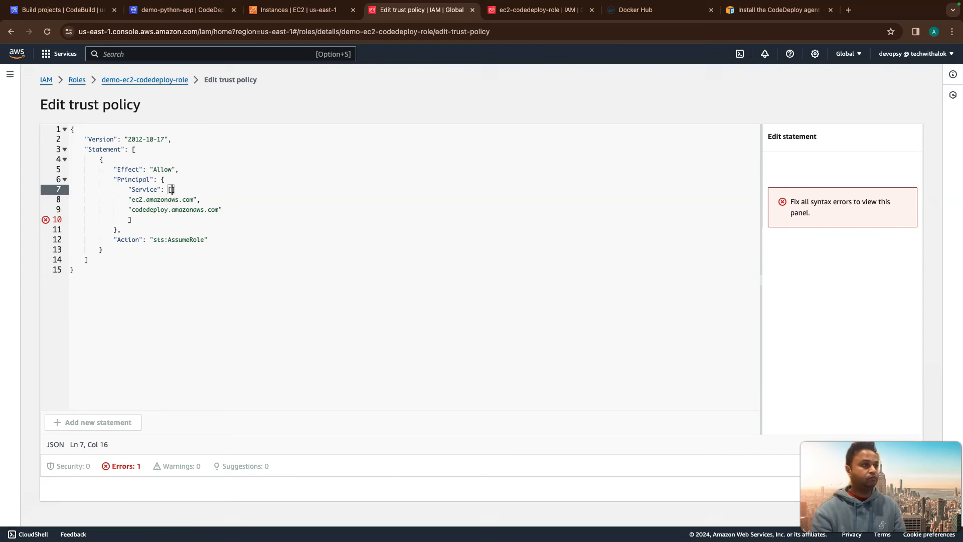
key("Delete")
key("Down")
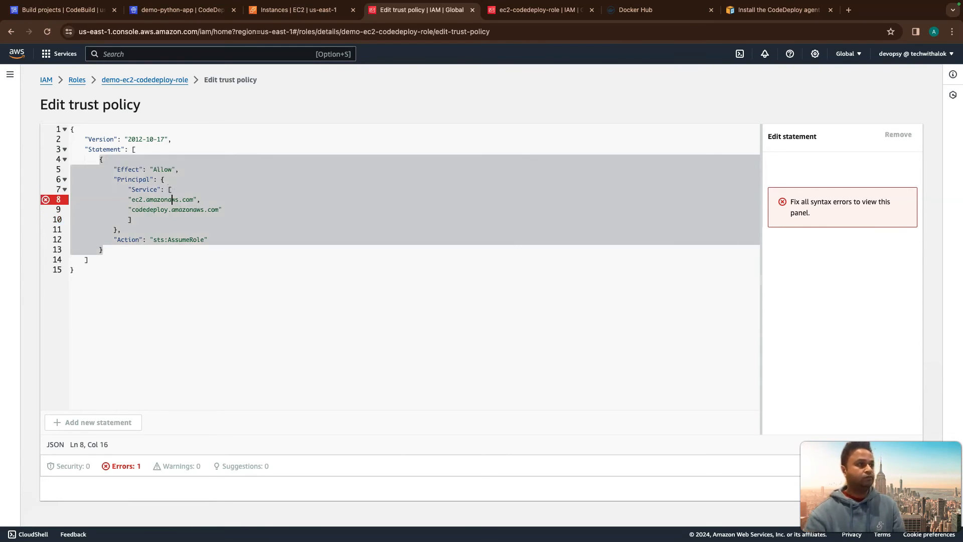
left_click(202, 301)
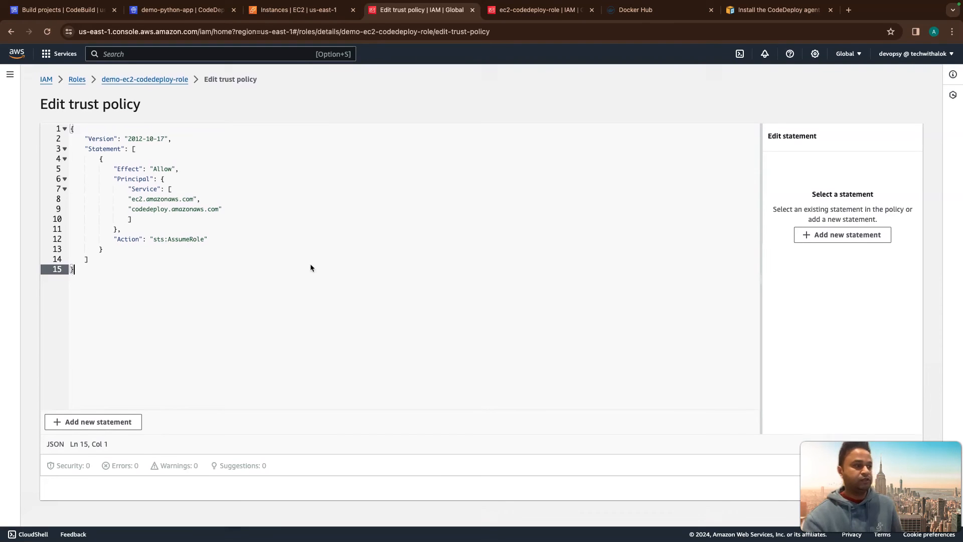
left_click(890, 516)
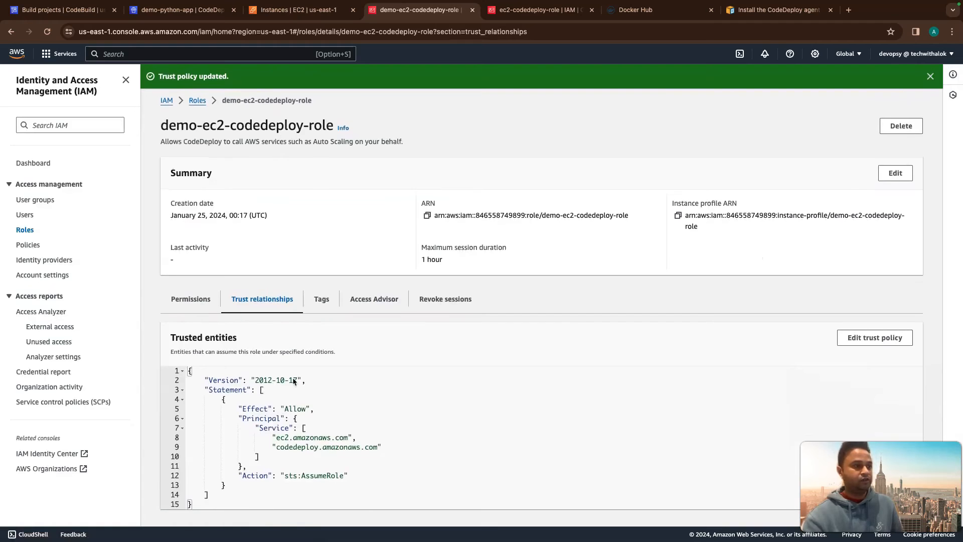
- Check the permissions policies attached to the role and the list of EC2 instances
left_click(186, 299)
scroll(317, 379, "down", 2)
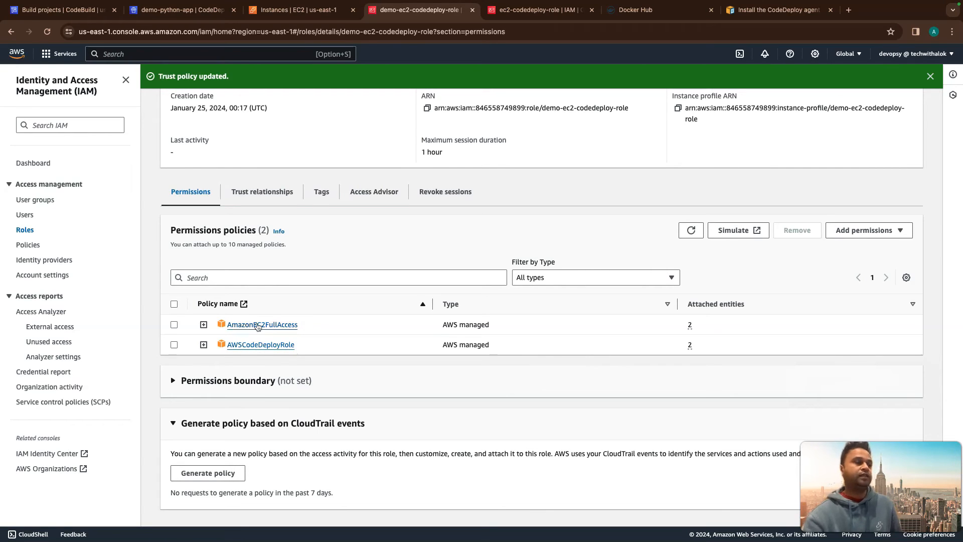
scroll(276, 354, "up", 3)
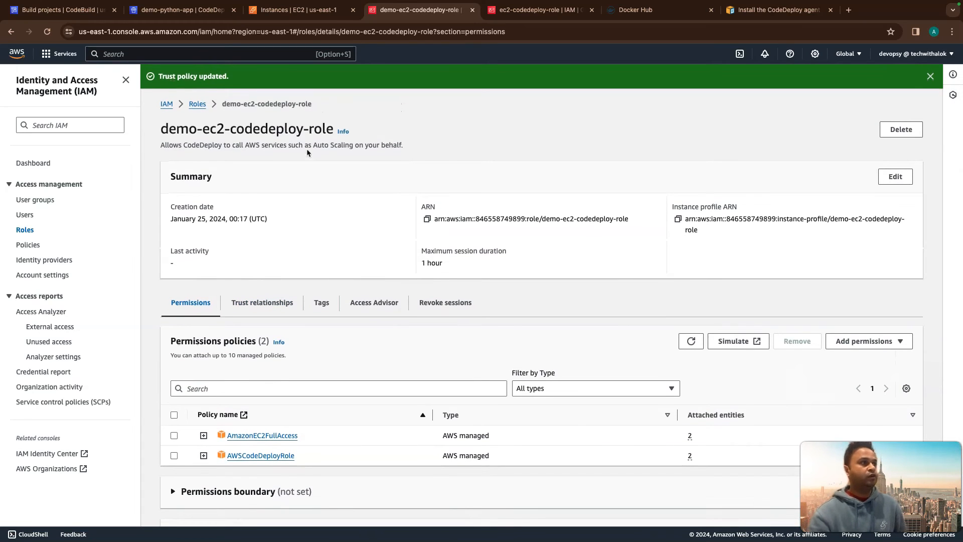
left_click(284, 9)
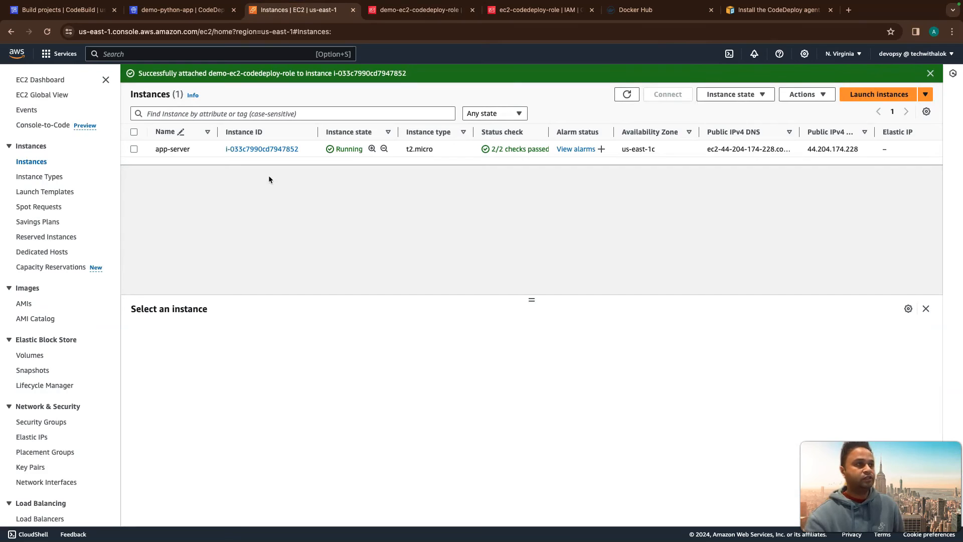
- Return to the demo-python-app application in CodeDeploy and start creating a deployment group
left_click(169, 14)
scroll(270, 145, "down", 2)
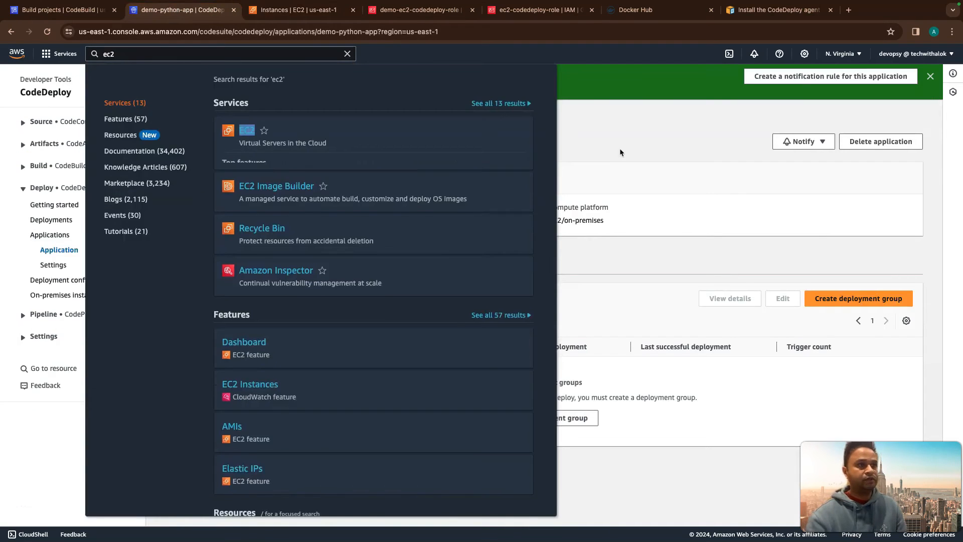
left_click(619, 149)
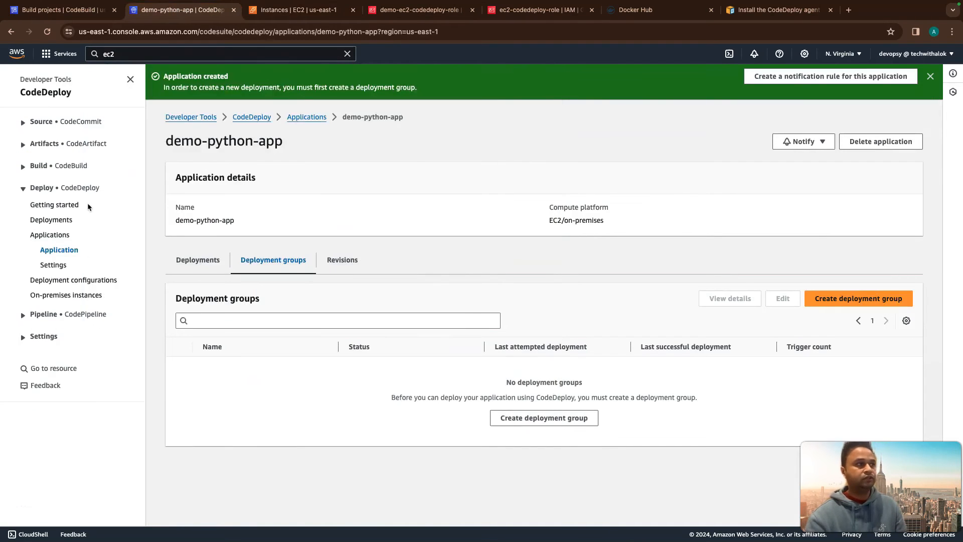
left_click(58, 251)
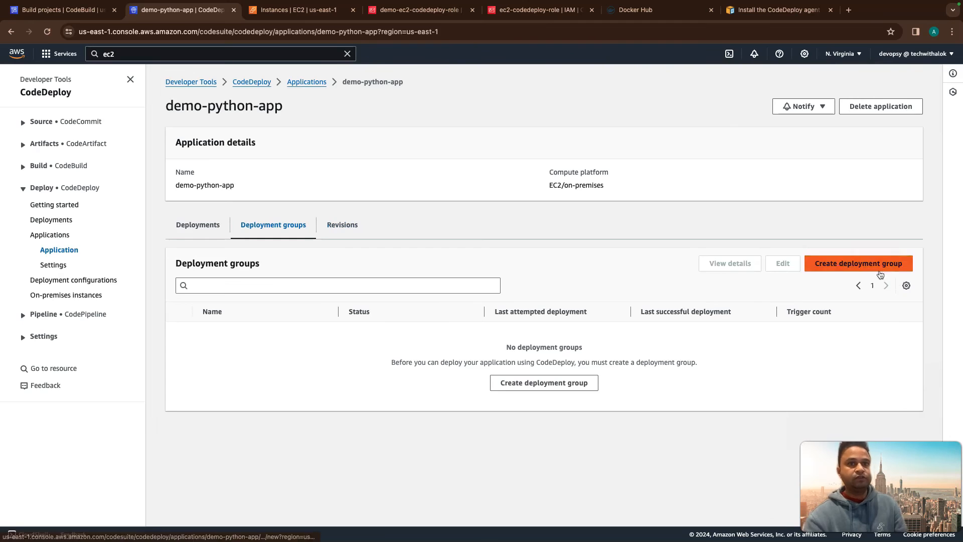
left_click(858, 265)
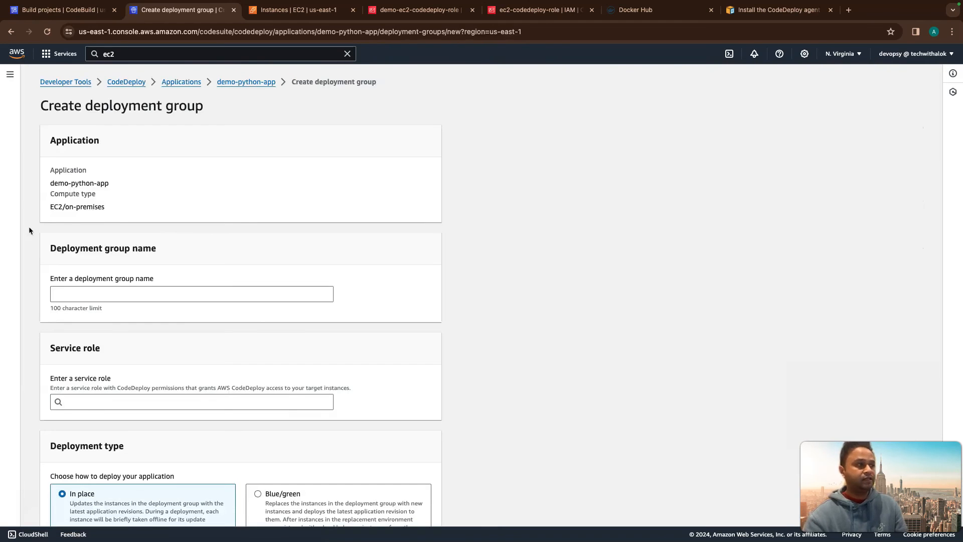
- Name the deployment group demo-dg and assign demo-ec2-codedeploy-role as its service role
left_click(84, 291)
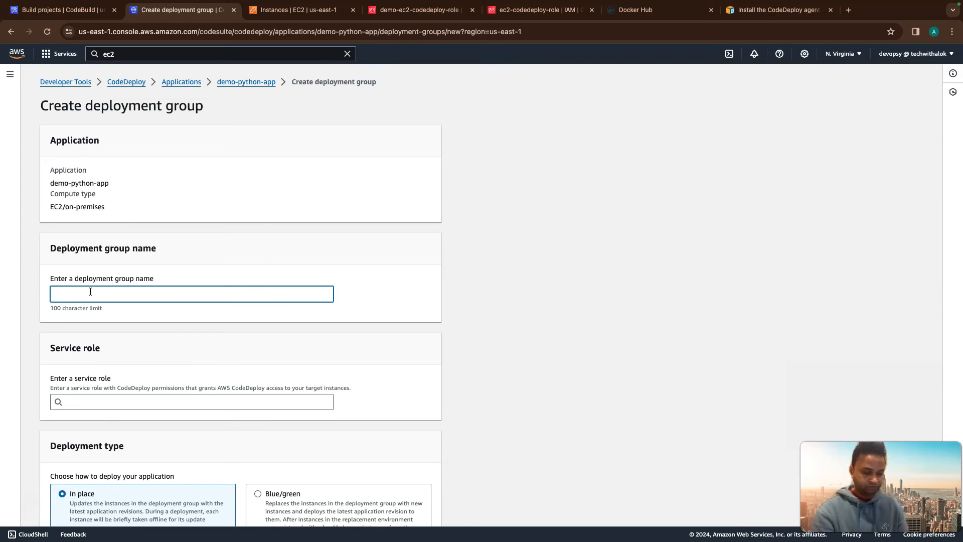
type("demo-")
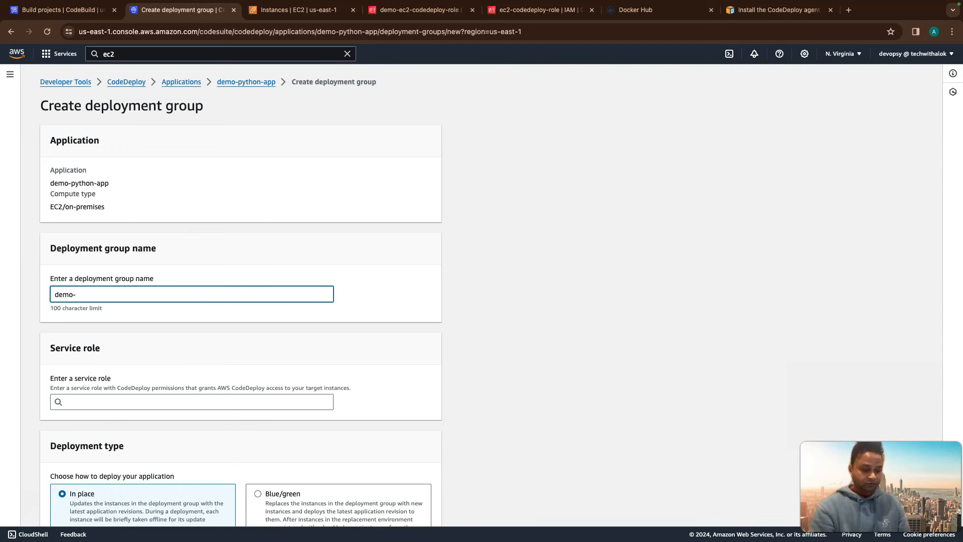
type("dg")
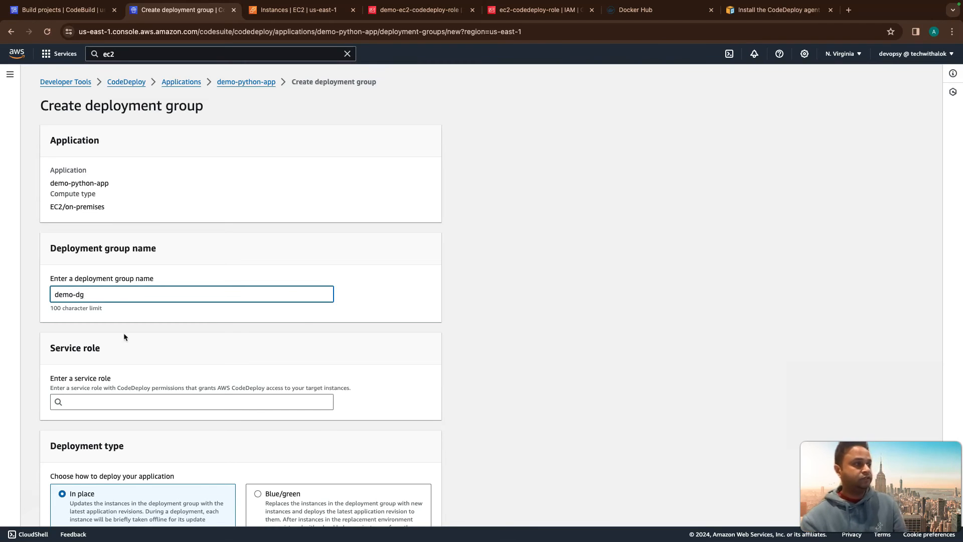
scroll(127, 341, "down", 2)
left_click(99, 325)
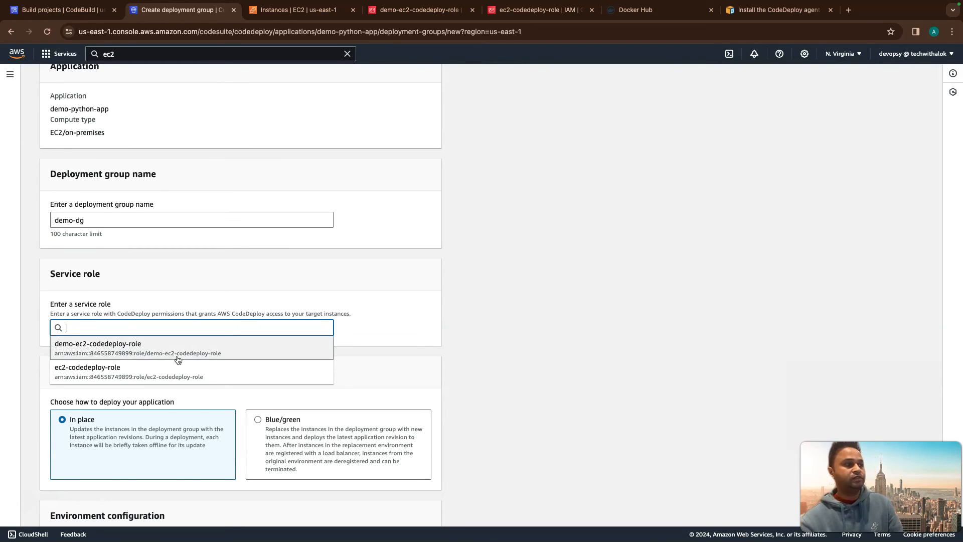
left_click(178, 357)
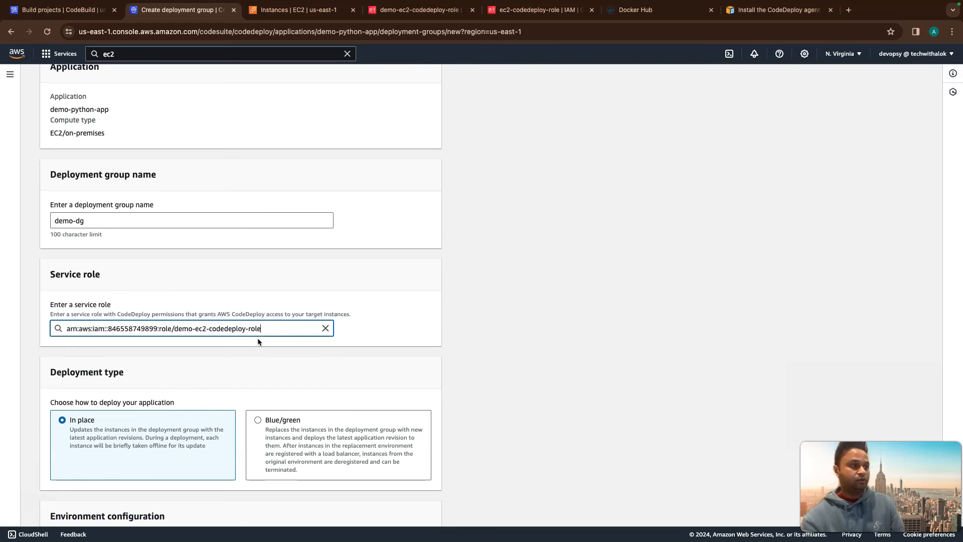
- Include Amazon EC2 instances in the deployment group's environment configuration
scroll(258, 341, "down", 3)
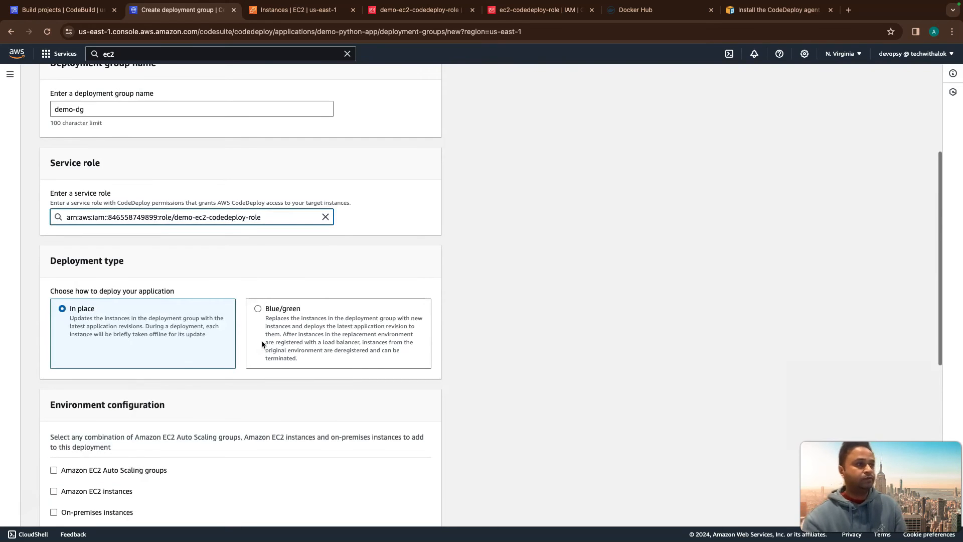
scroll(262, 344, "down", 1)
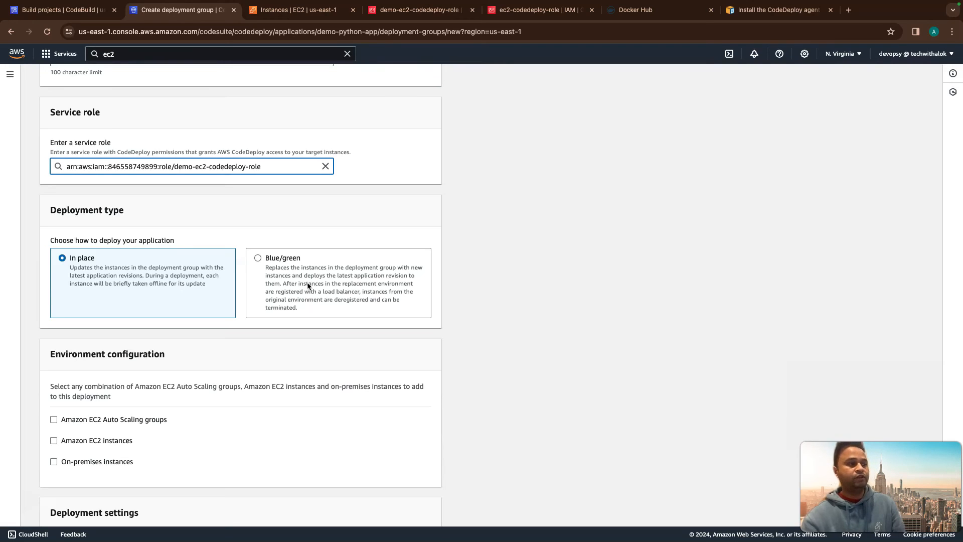
scroll(305, 288, "down", 1)
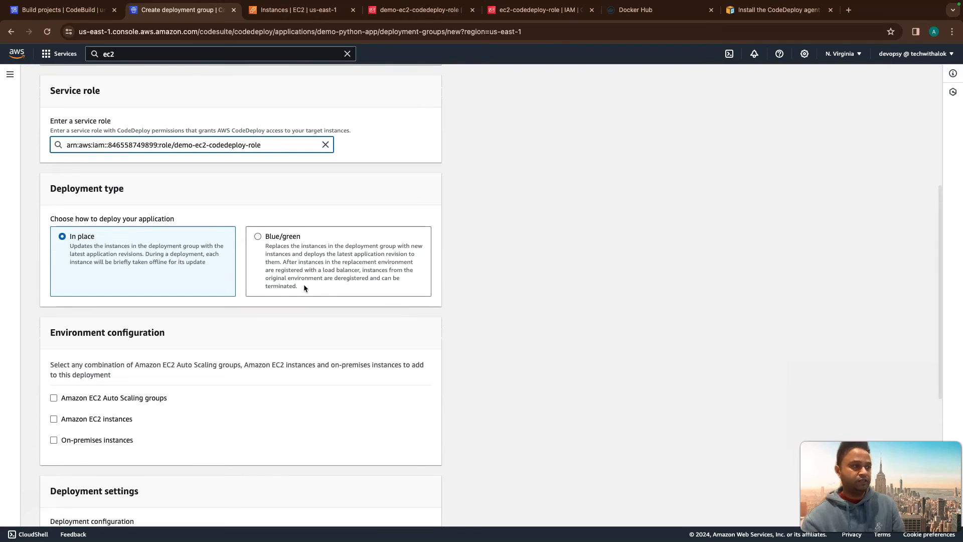
scroll(304, 288, "down", 2)
scroll(305, 288, "down", 3)
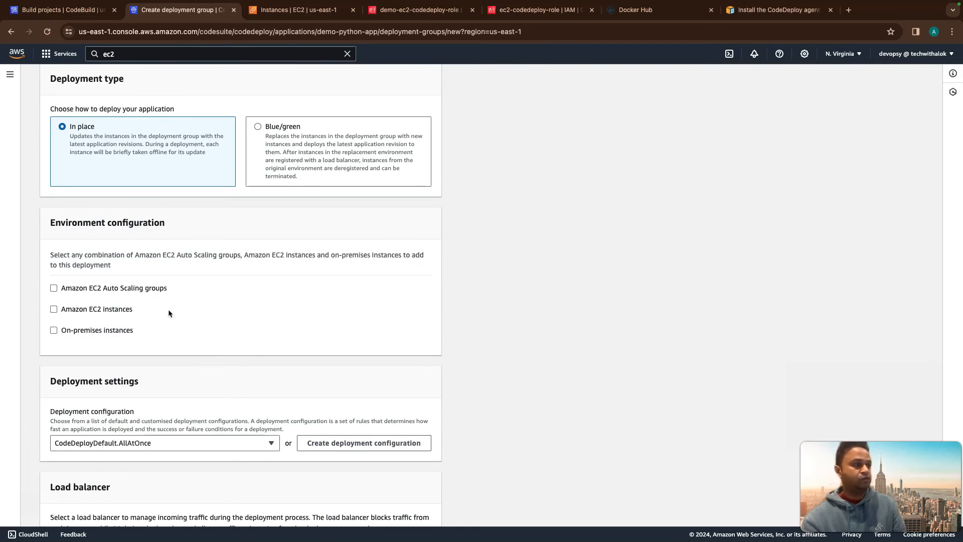
scroll(53, 314, "up", 1)
left_click(54, 316)
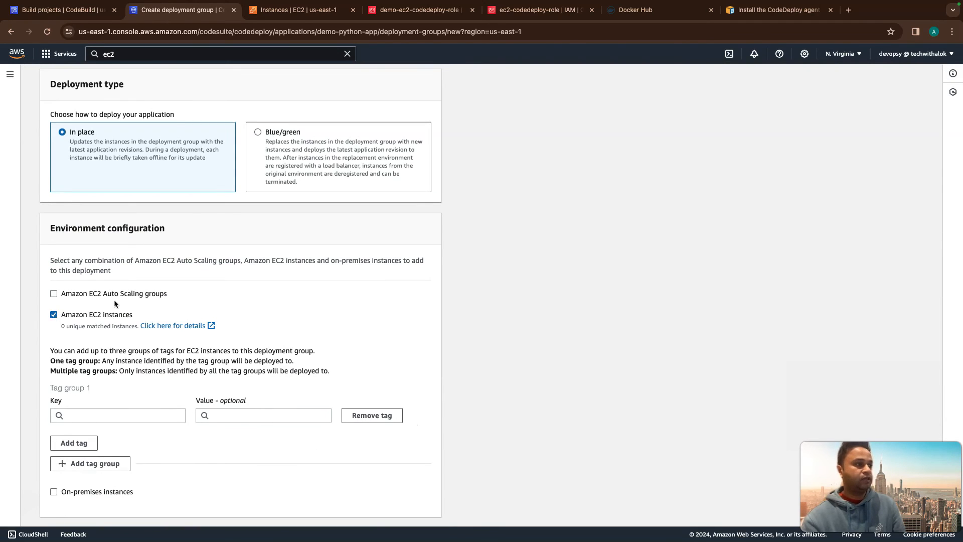
- Set tag group 1 to key Name with value app-server and check the matching instances
scroll(121, 327, "down", 3)
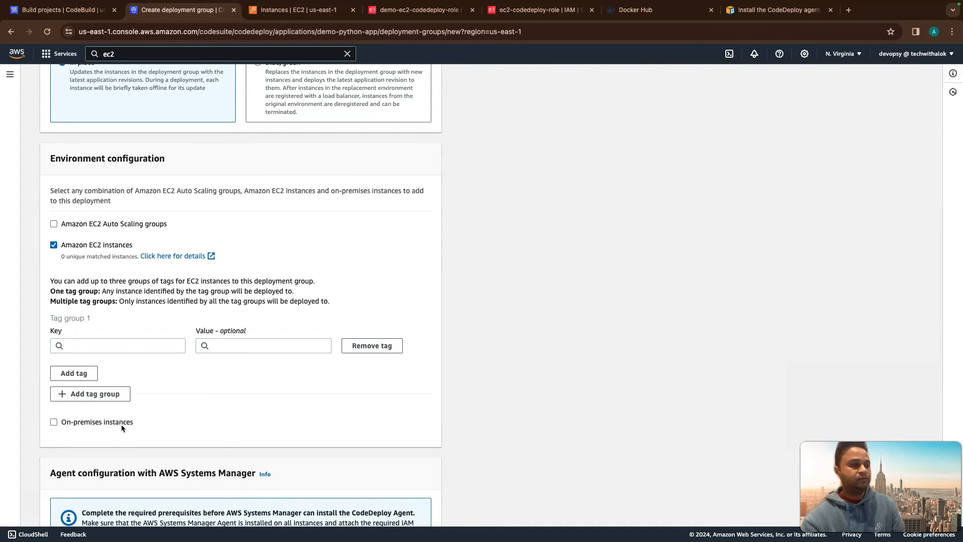
left_click(121, 347)
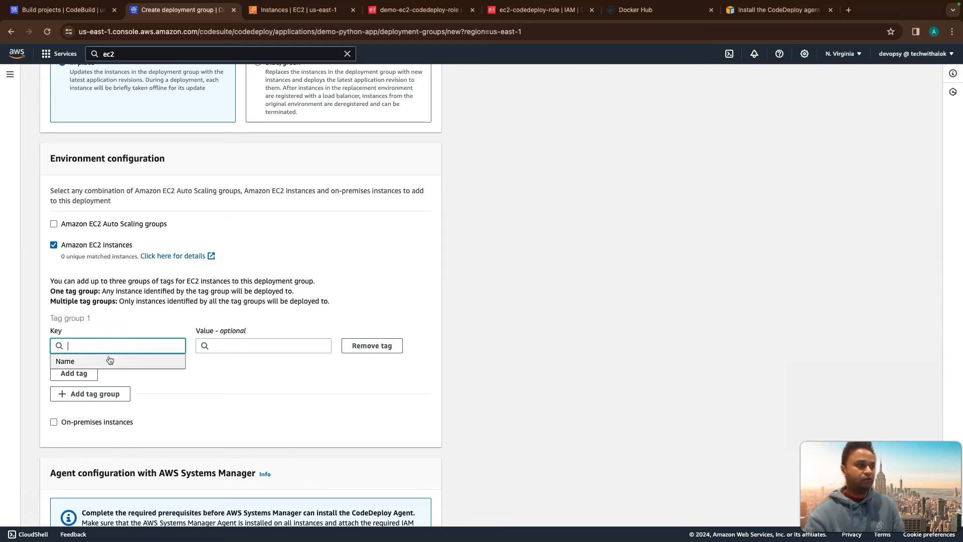
left_click(108, 361)
left_click(214, 352)
left_click(243, 361)
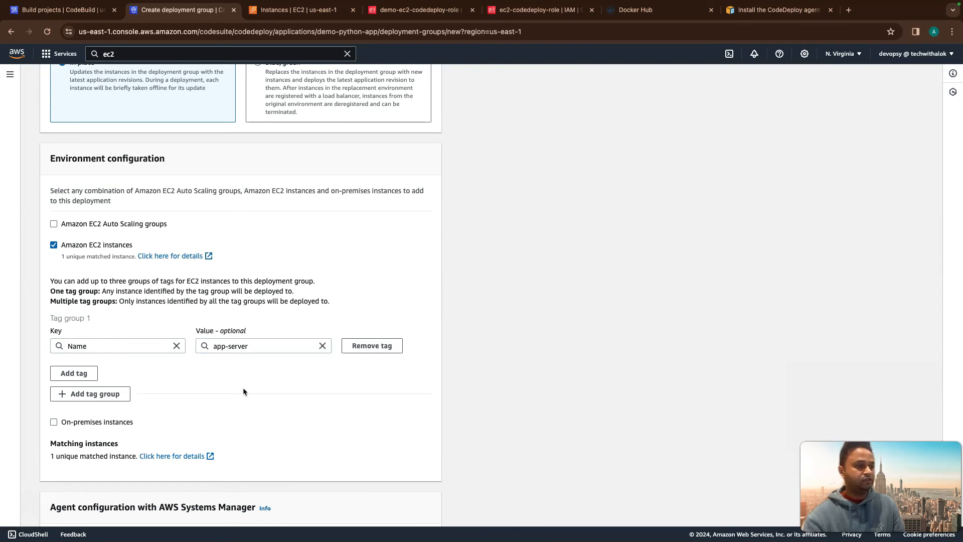
left_click_drag(50, 458, 135, 458)
scroll(130, 457, "down", 2)
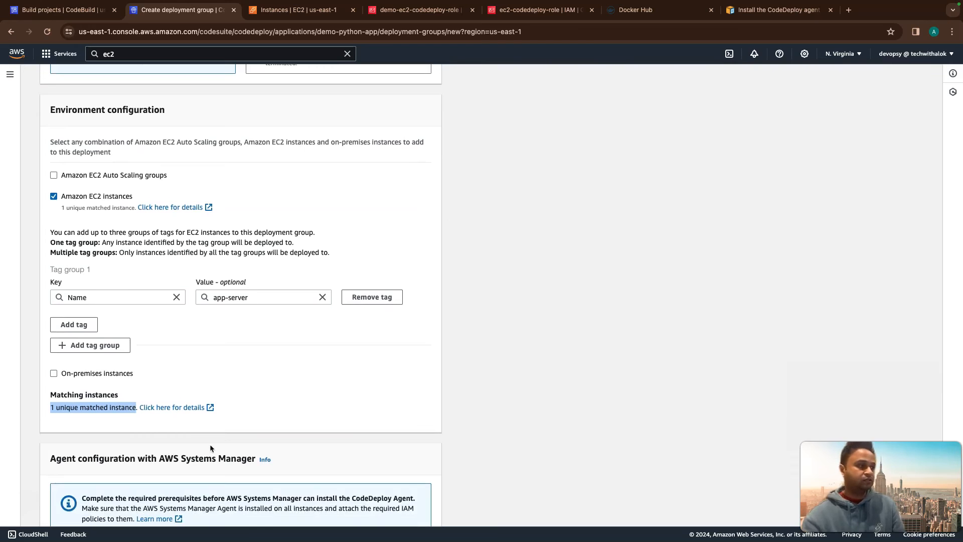
scroll(210, 446, "down", 1)
scroll(211, 447, "up", 5)
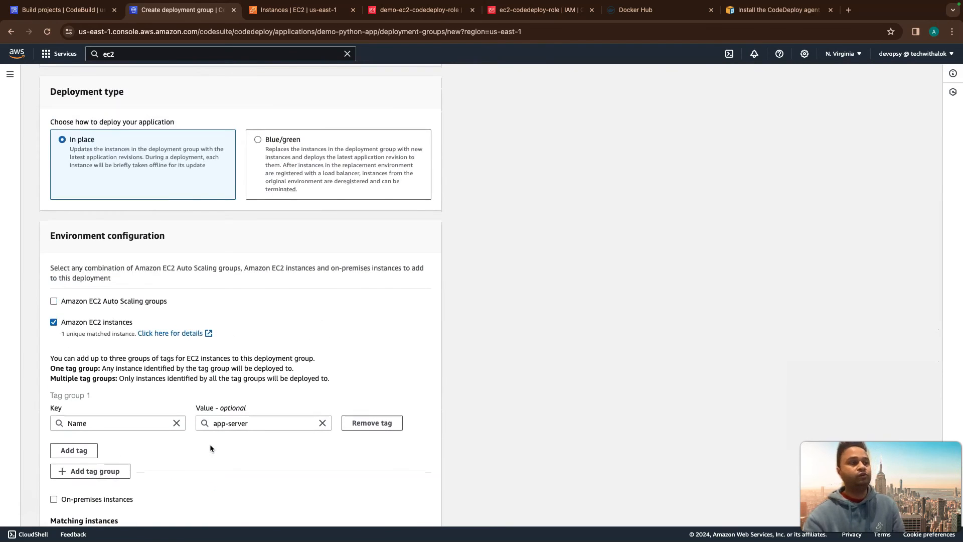
- Set the AWS CodeDeploy Agent installation to Never in the agent configuration with AWS Systems Manager
scroll(211, 448, "down", 4)
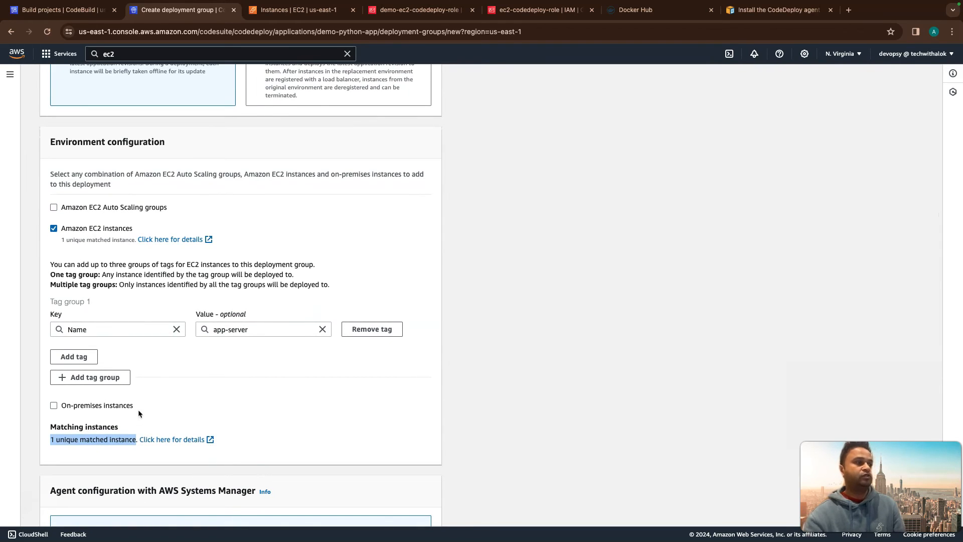
double_click(56, 301)
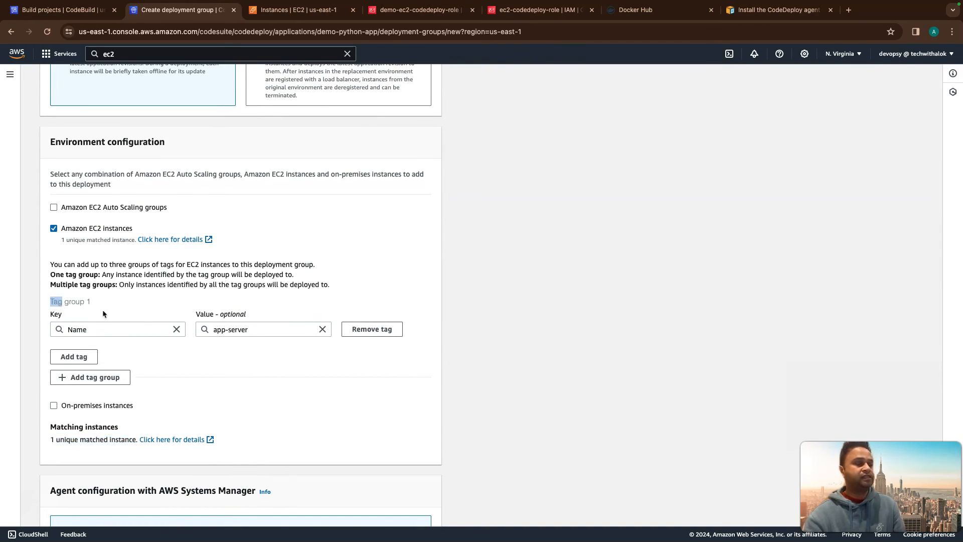
scroll(203, 369, "down", 2)
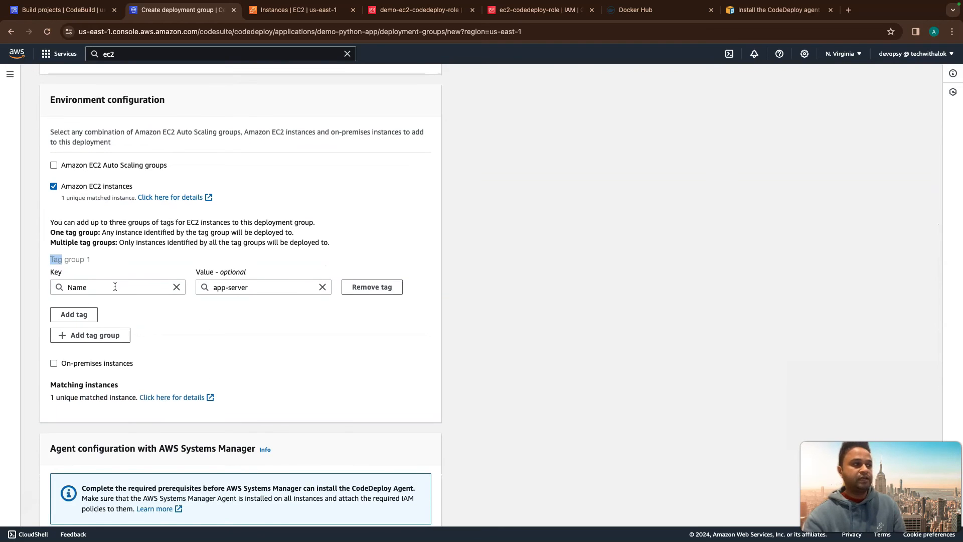
scroll(243, 310, "down", 2)
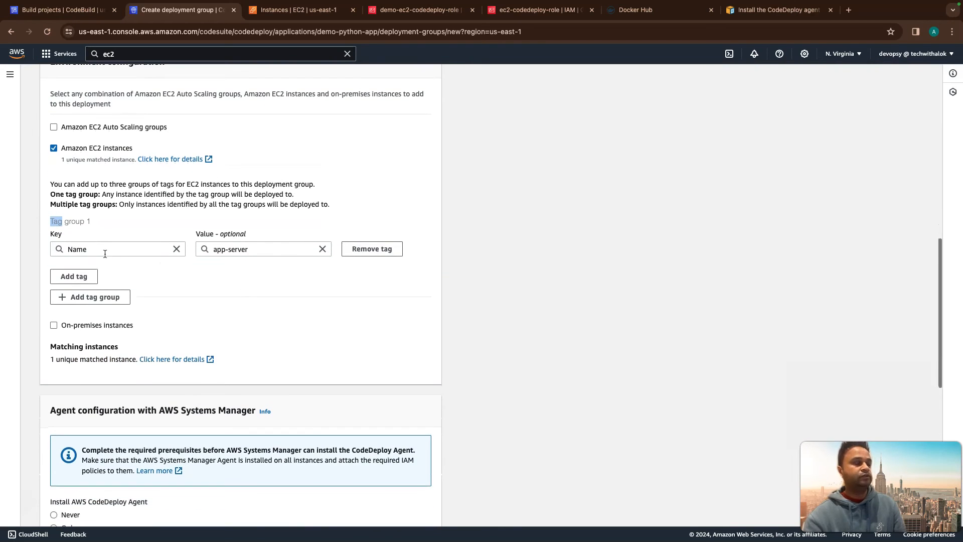
scroll(252, 282, "down", 3)
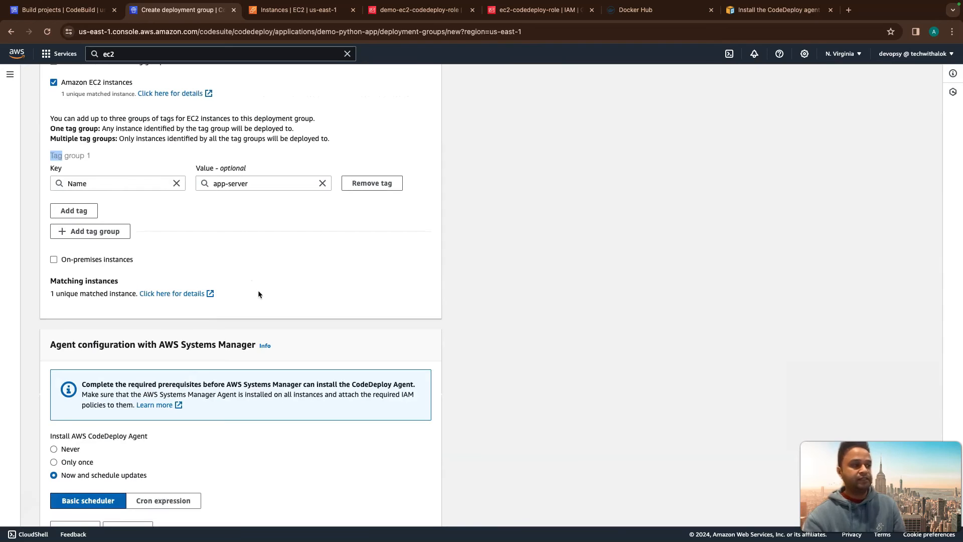
scroll(258, 290, "down", 2)
scroll(259, 294, "down", 2)
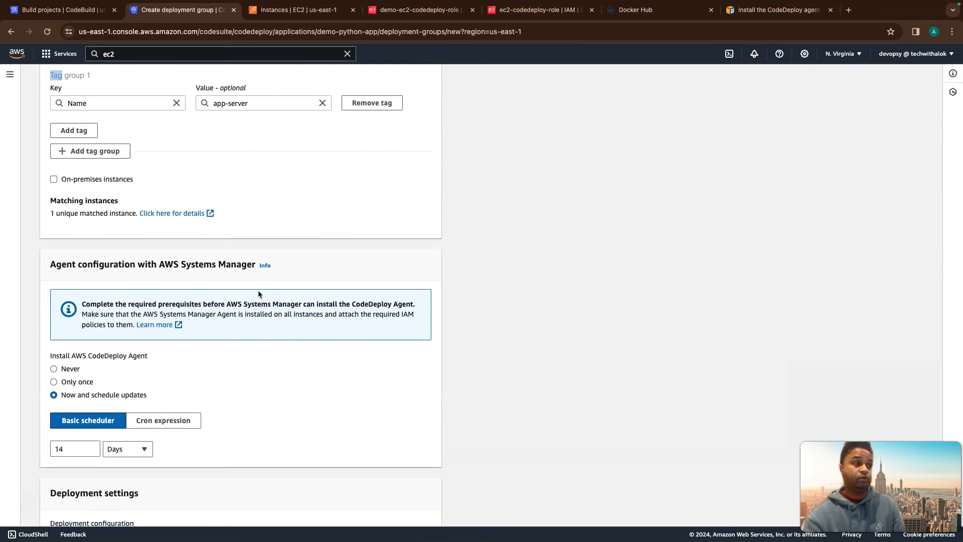
scroll(259, 294, "up", 3)
scroll(250, 299, "down", 3)
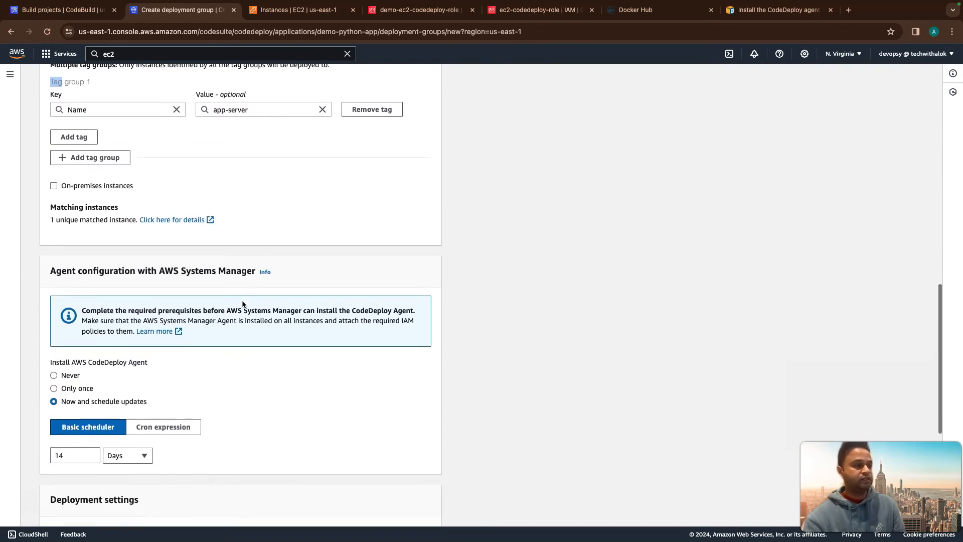
scroll(243, 304, "down", 2)
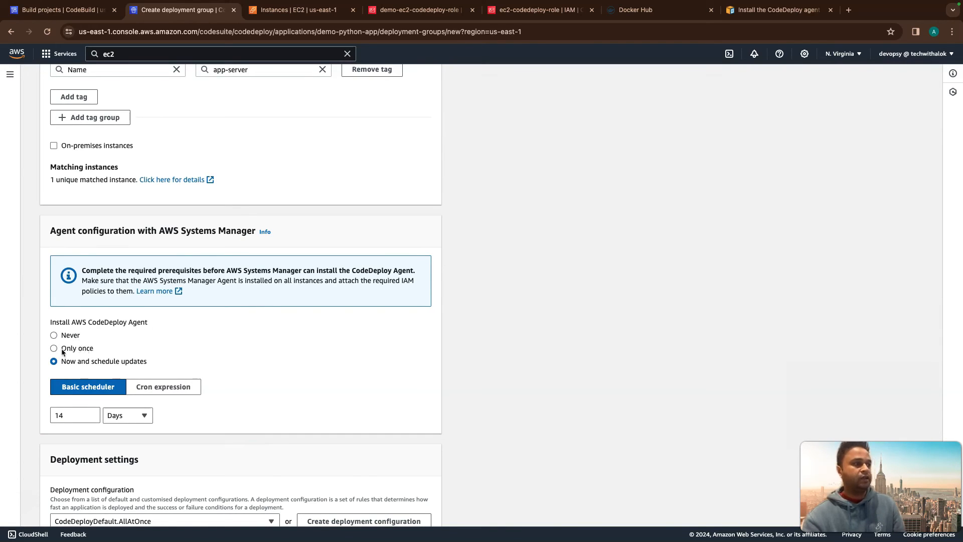
left_click(54, 336)
- Examine the available deployment configurations in the deployment settings, keeping CodeDeployDefault.AllAtOnce
scroll(144, 362, "down", 2)
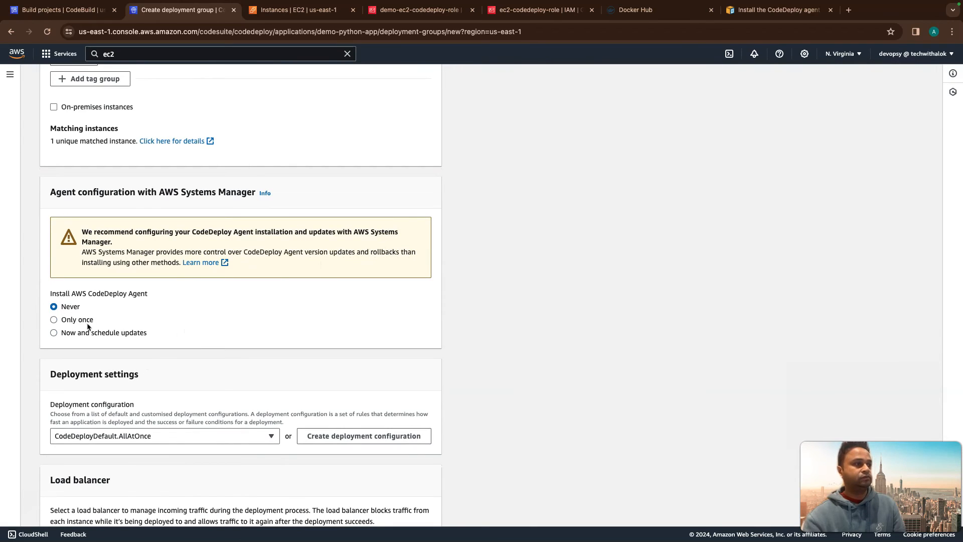
scroll(88, 330, "down", 1)
scroll(87, 330, "down", 4)
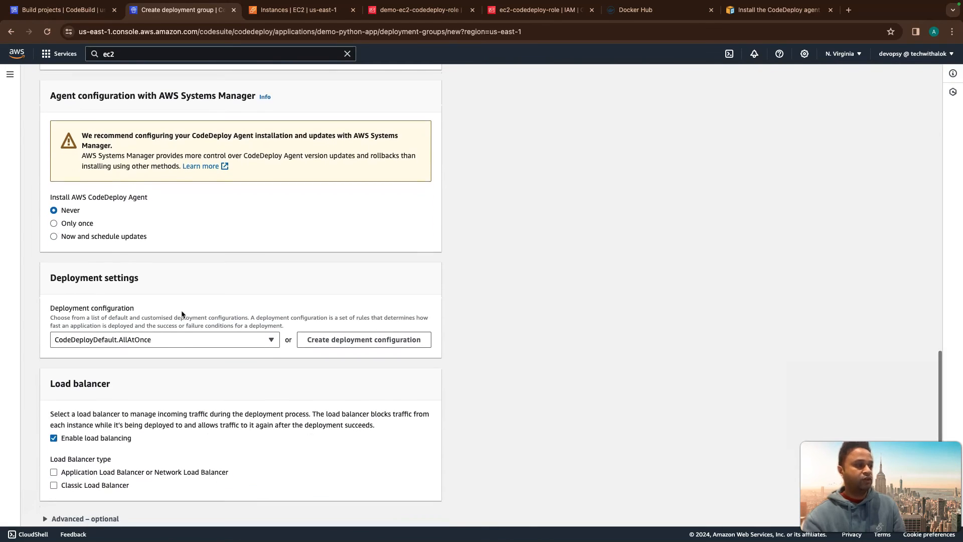
scroll(157, 282, "down", 2)
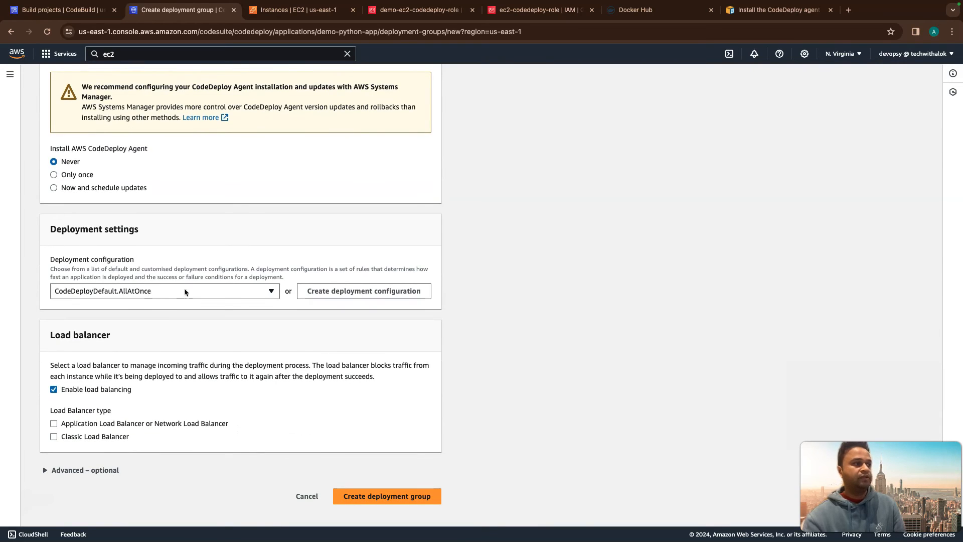
scroll(221, 288, "down", 1)
left_click(204, 285)
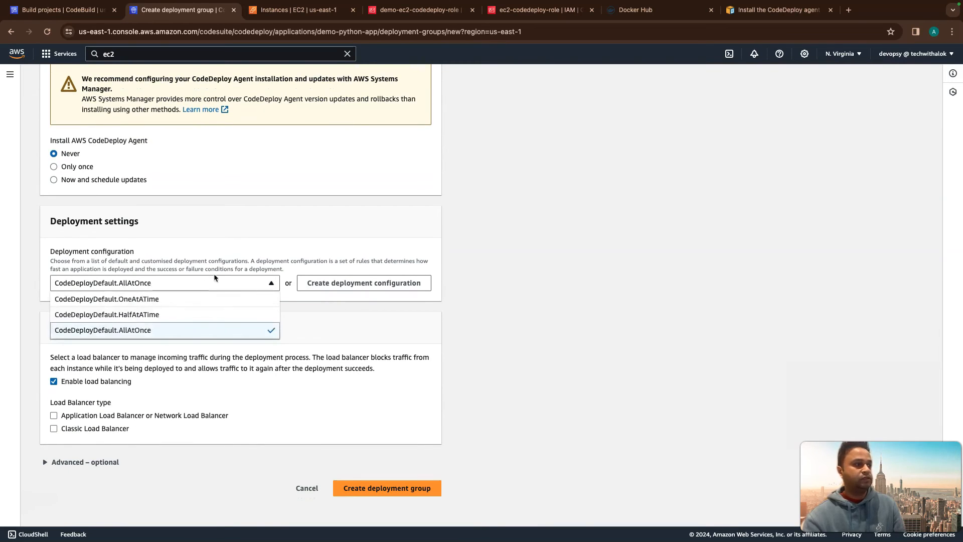
left_click(231, 256)
scroll(214, 323, "down", 1)
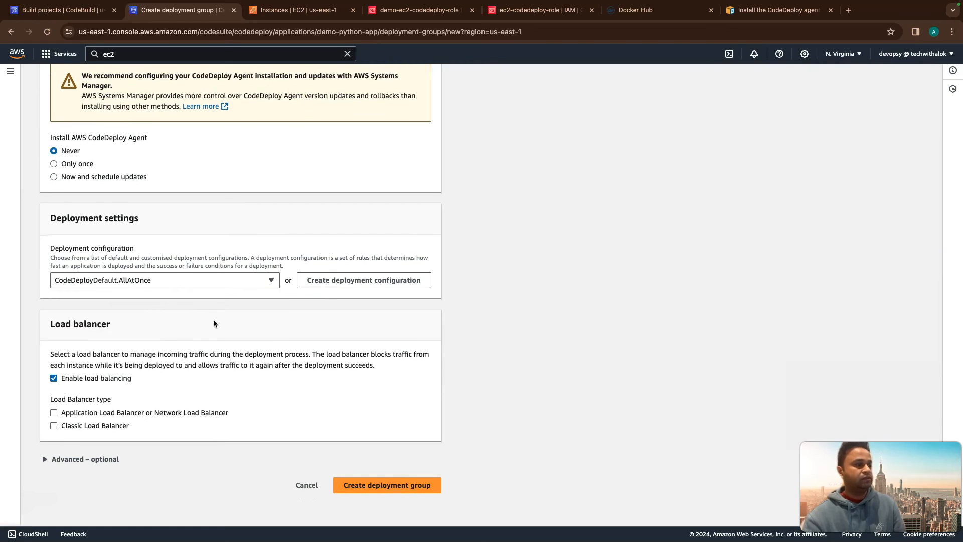
left_click(186, 285)
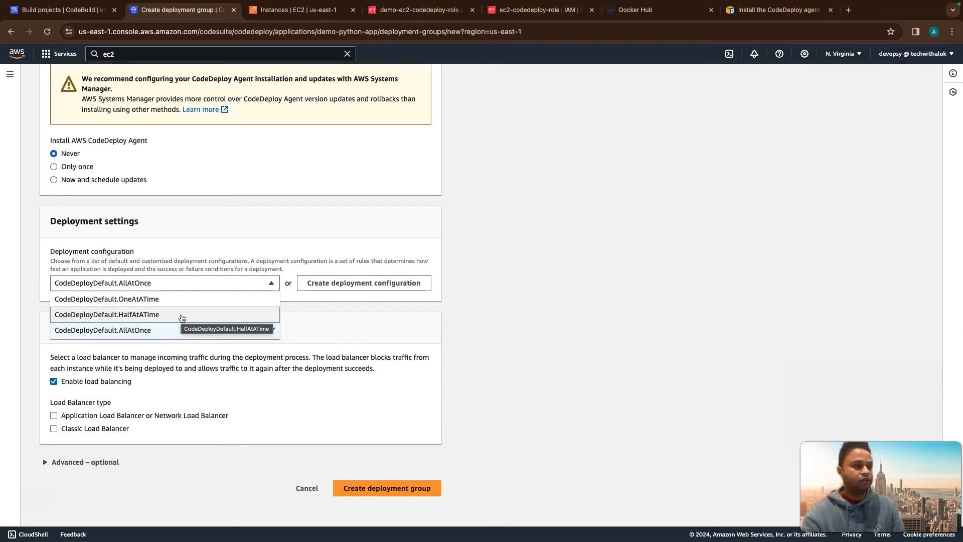
left_click(373, 322)
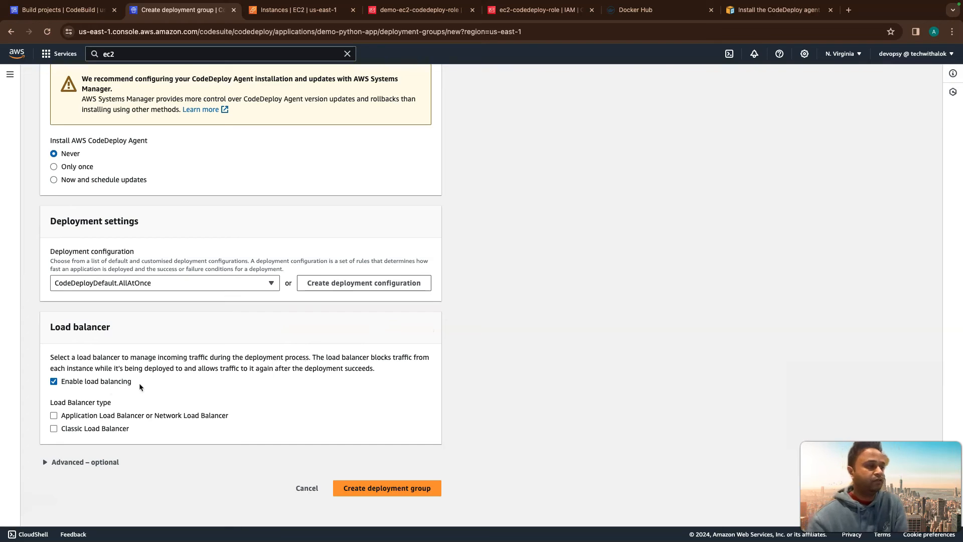
- Disable load balancing for the deployment group and create the group
left_click(55, 382)
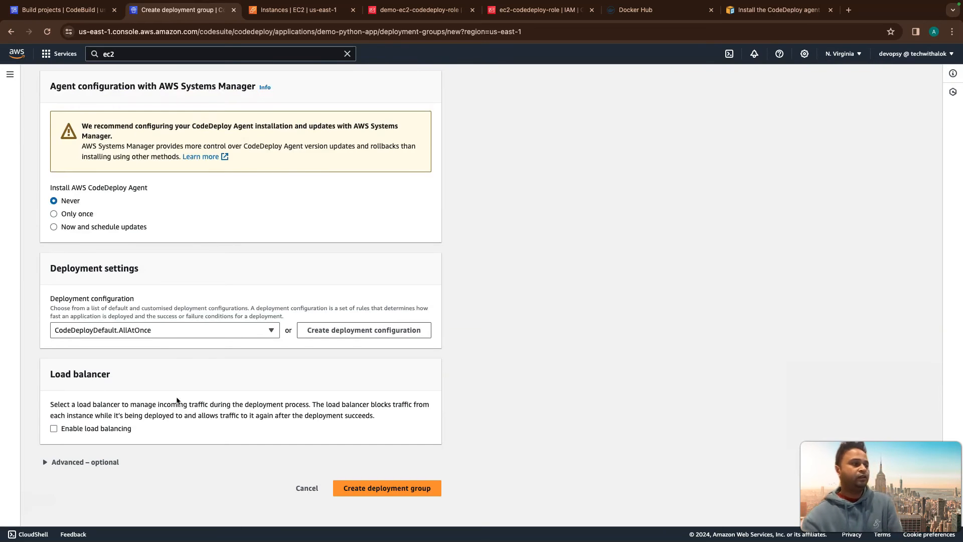
left_click(65, 462)
scroll(123, 461, "down", 5)
scroll(124, 461, "up", 1)
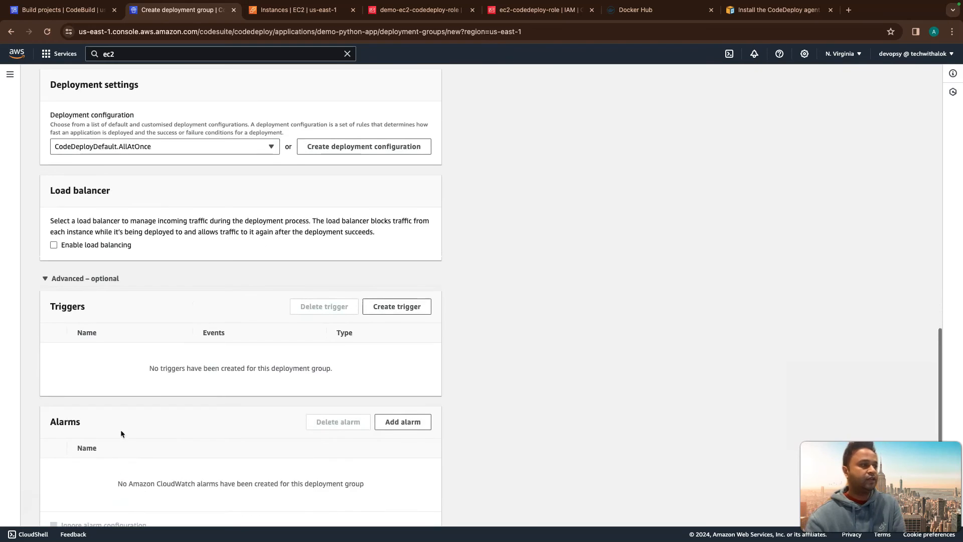
left_click(52, 278)
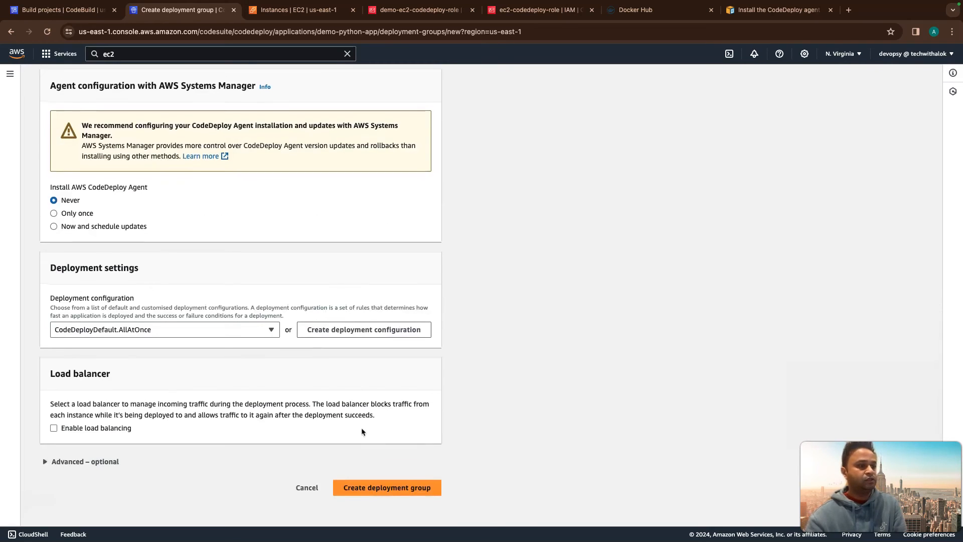
left_click(399, 483)
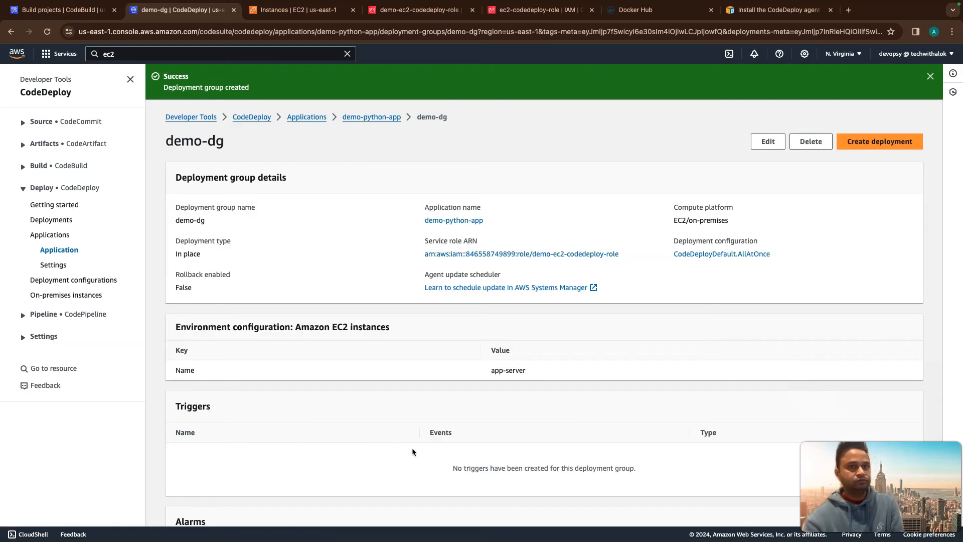
scroll(411, 448, "down", 6)
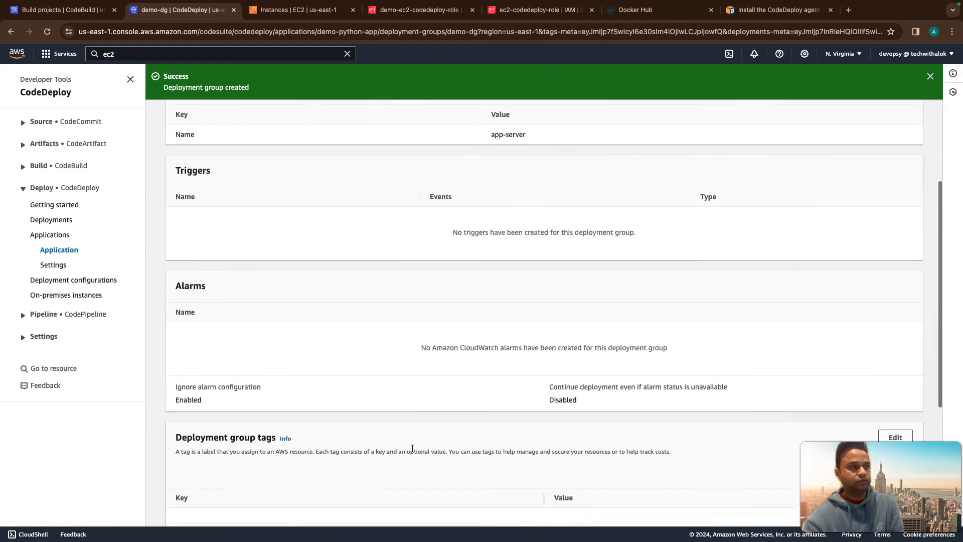
scroll(412, 449, "up", 6)
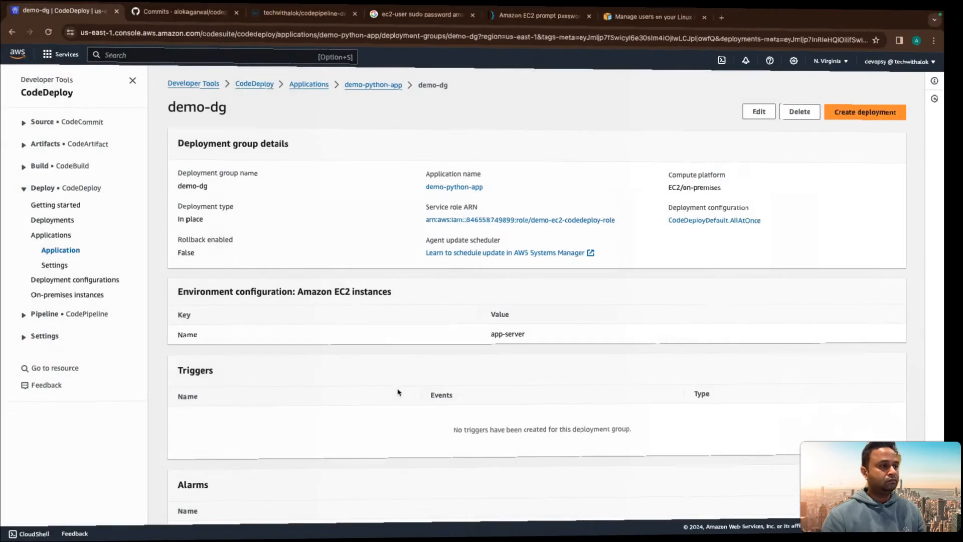
- Start a new deployment for demo-dg with GitHub as the revision source and devopsy-tech as the GitHub connection
left_click(859, 106)
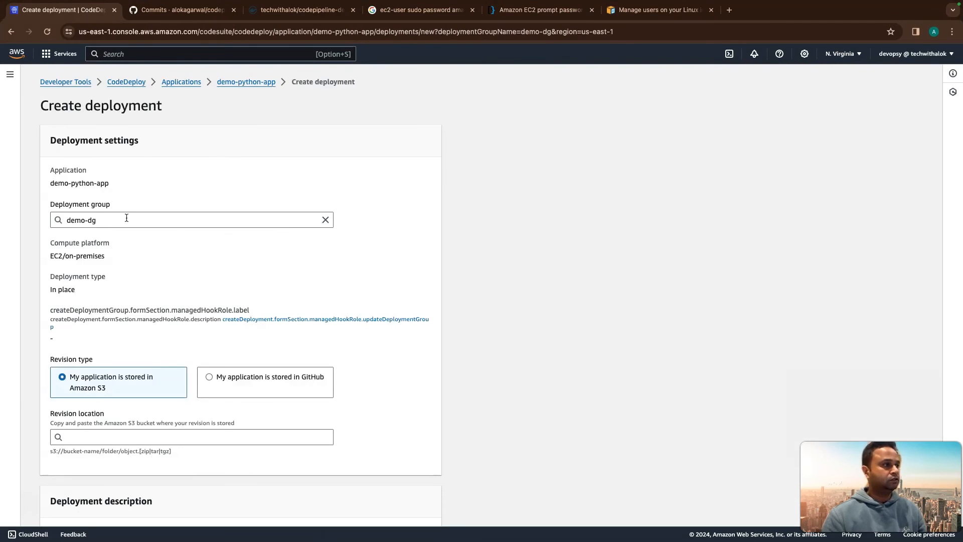
scroll(126, 218, "down", 5)
left_click(247, 234)
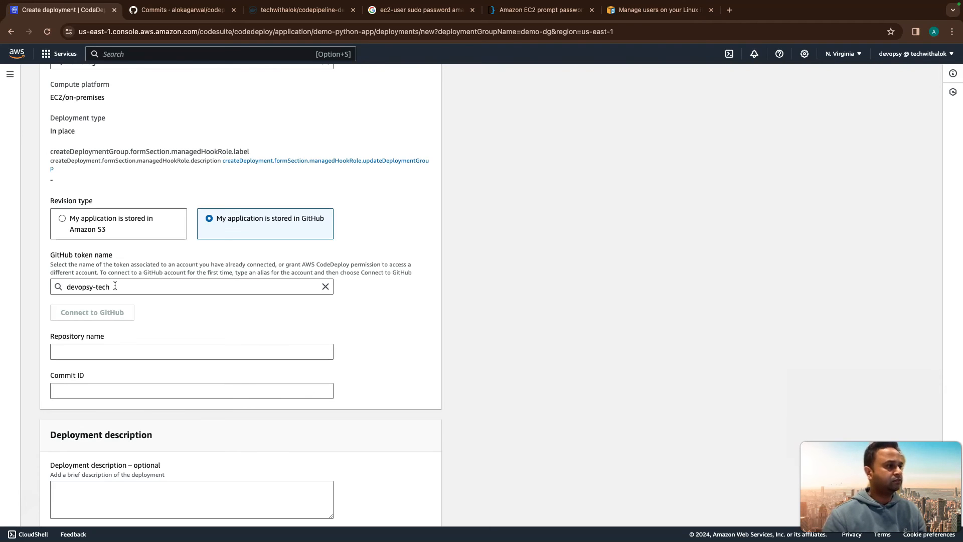
- Copy the codepipeline-demo repository's owner and name from its GitHub address and enter them as the deployment's repository name
left_click(115, 347)
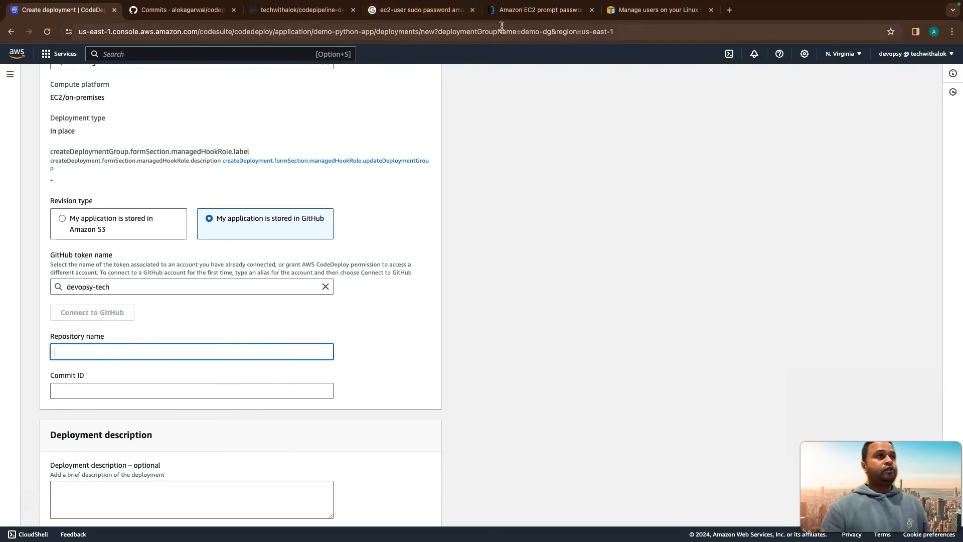
left_click(150, 10)
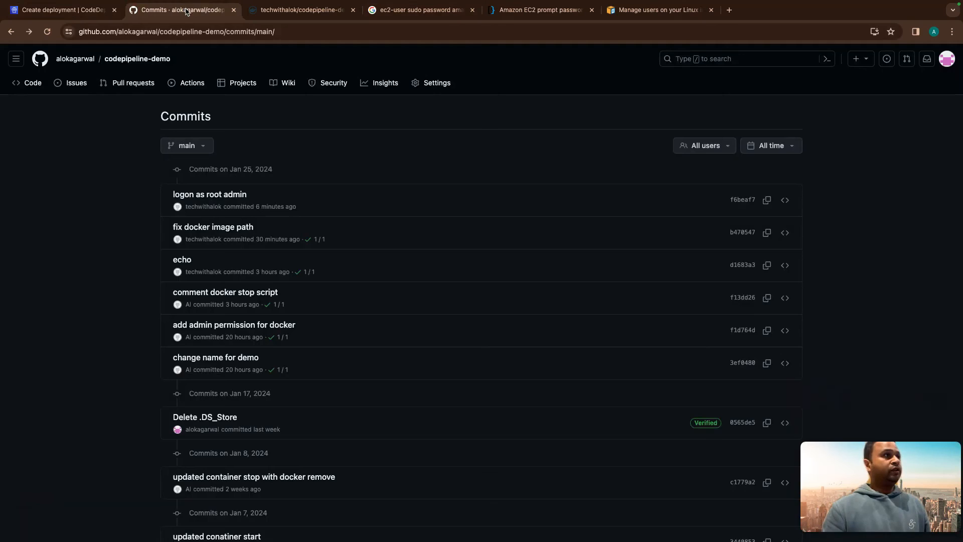
left_click(141, 31)
left_click(132, 32)
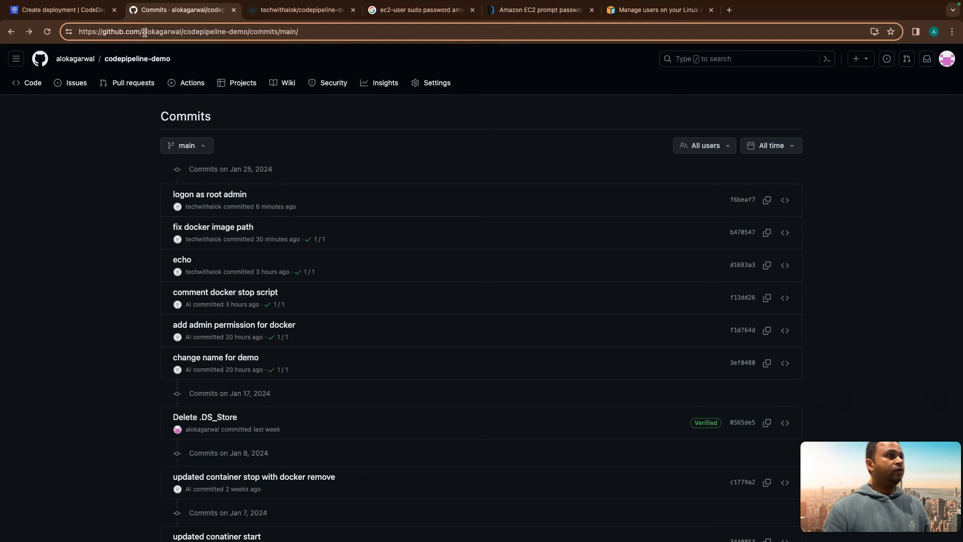
left_click_drag(140, 32, 247, 31)
key("super+c")
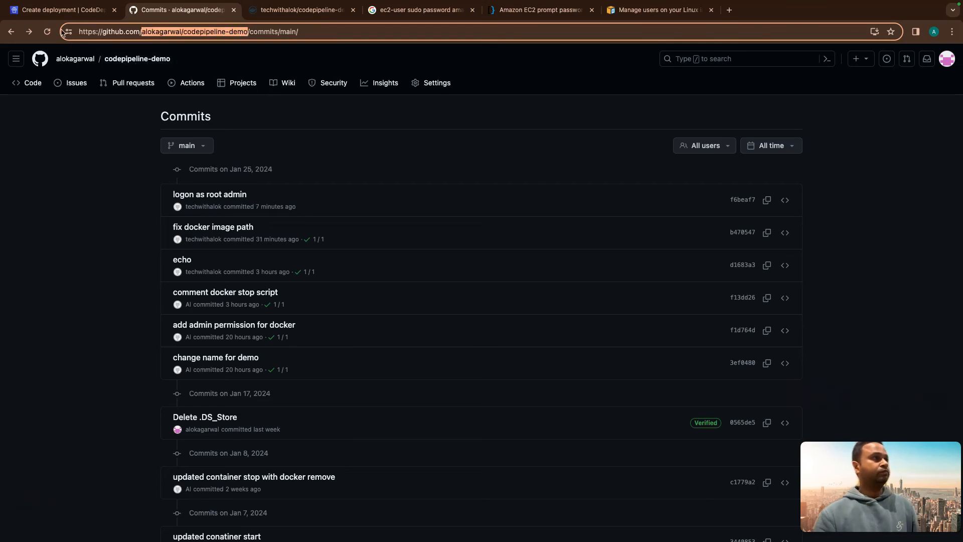
left_click(65, 9)
key("super+v")
key("Tab")
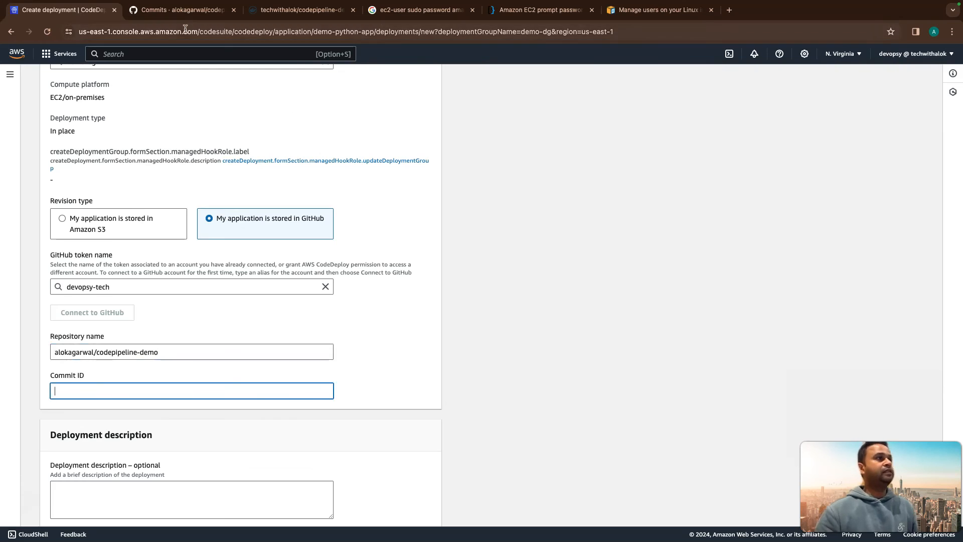
- Copy the ID of the "logon as root admin" commit from GitHub and enter it as the deployment's commit ID
left_click(182, 9)
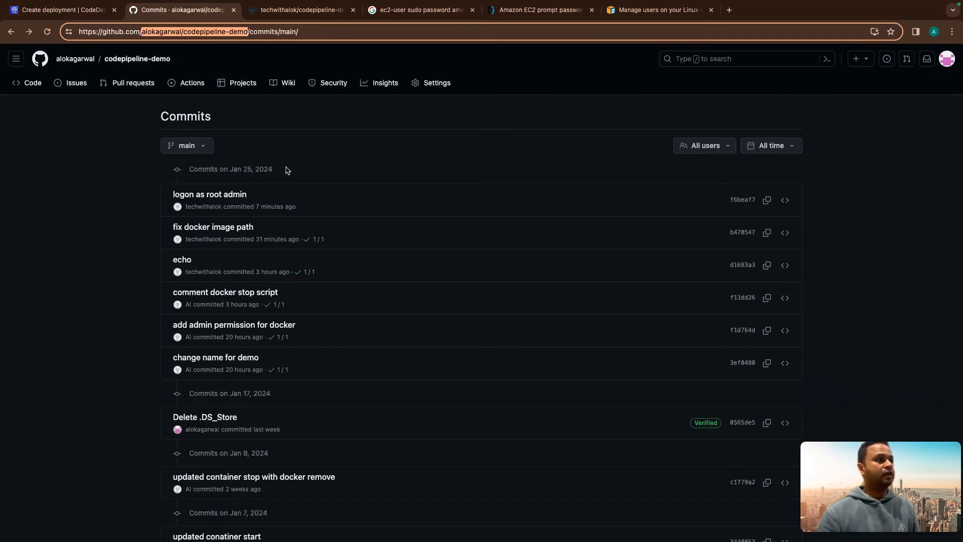
left_click(767, 200)
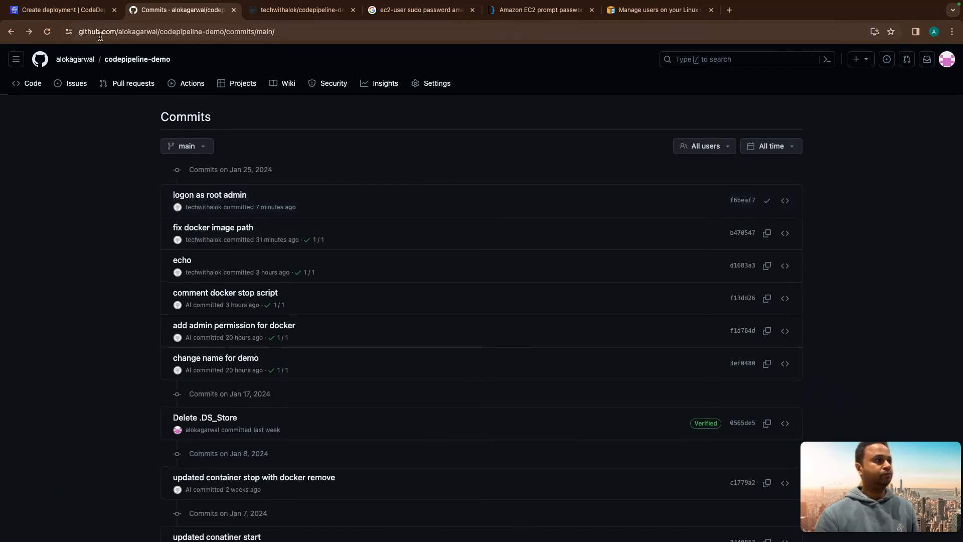
left_click(65, 10)
type("f6beaf71ff01951e6801bc2ca428e4aa2bcc40e3")
scroll(153, 408, "down", 10)
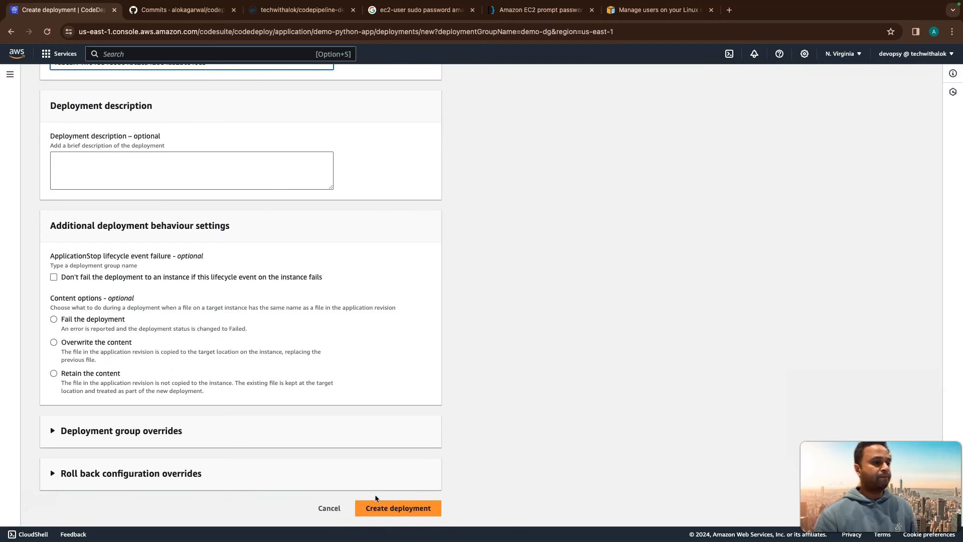
- Switch to Visual Studio Code and review appspec.yml, Dockerfile and start_container.sh in the codepipeline-demo project
key("ctrl+Right")
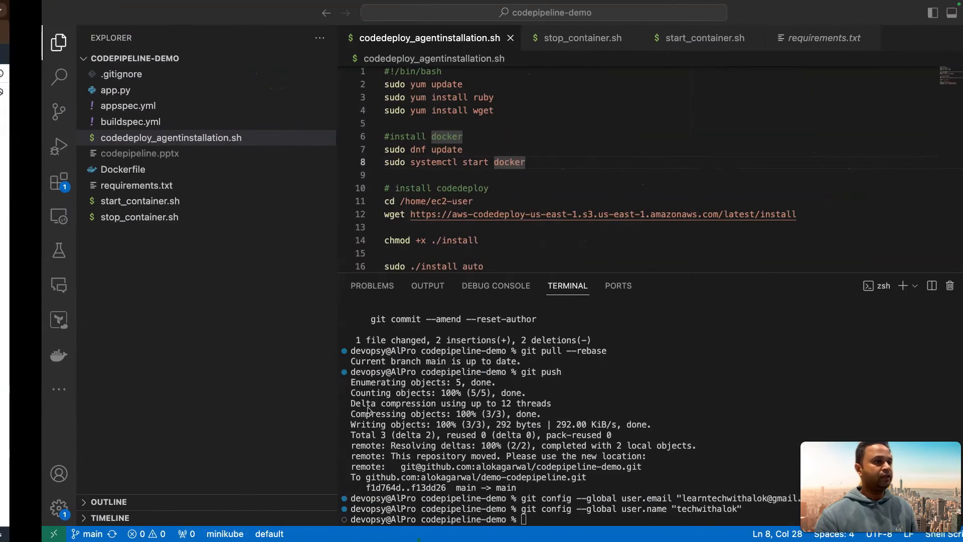
left_click(80, 105)
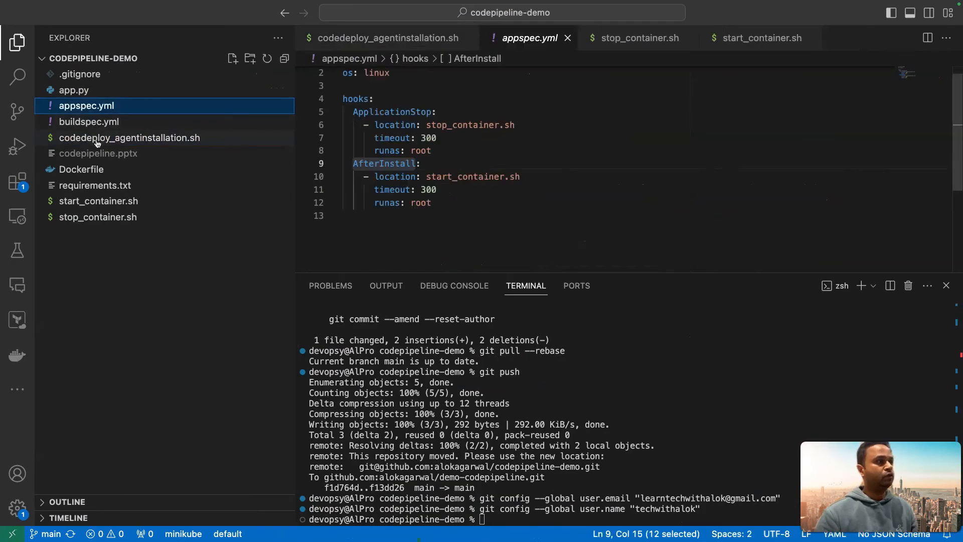
left_click(97, 140)
left_click(98, 170)
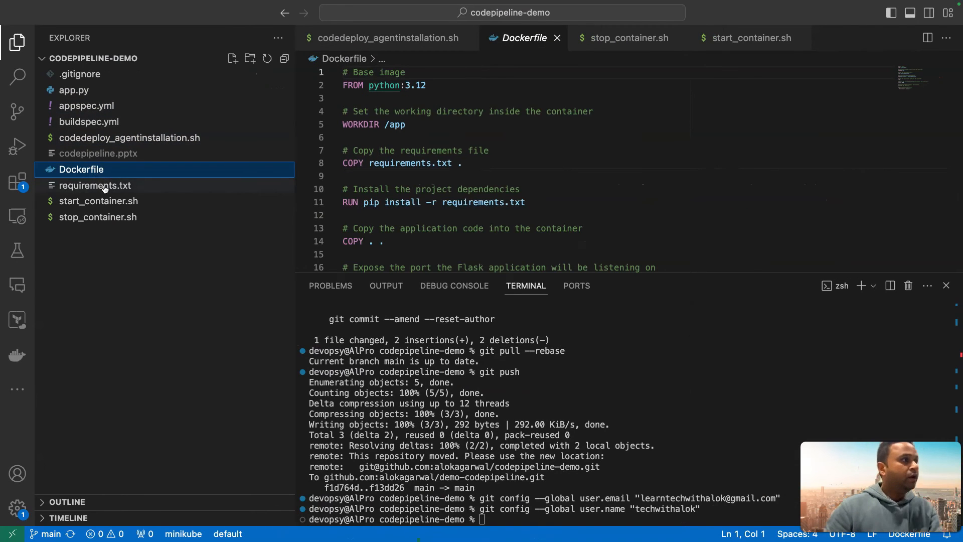
left_click(104, 203)
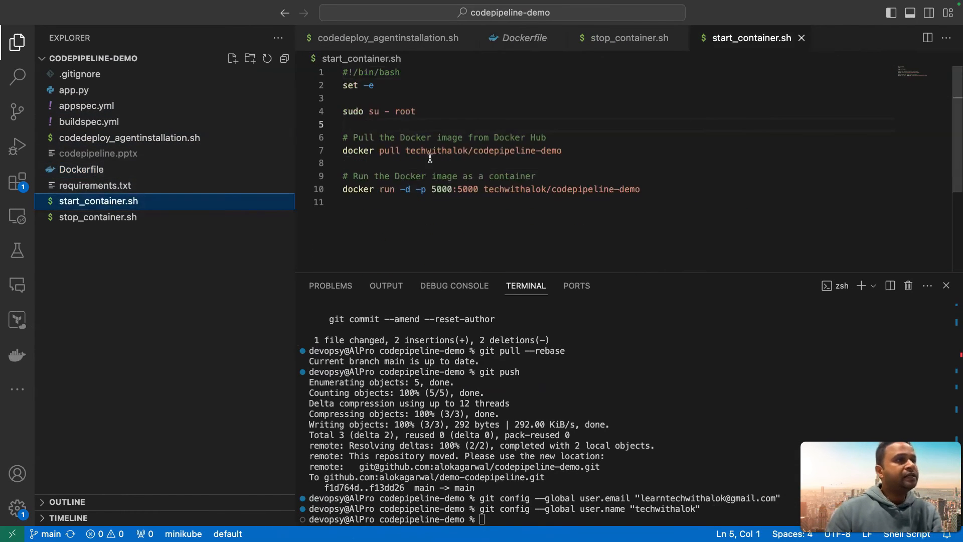
- Review the hooks and stop_container.sh location in appspec.yml, and the docker pull and docker run commands in start_container.sh
left_click(88, 106)
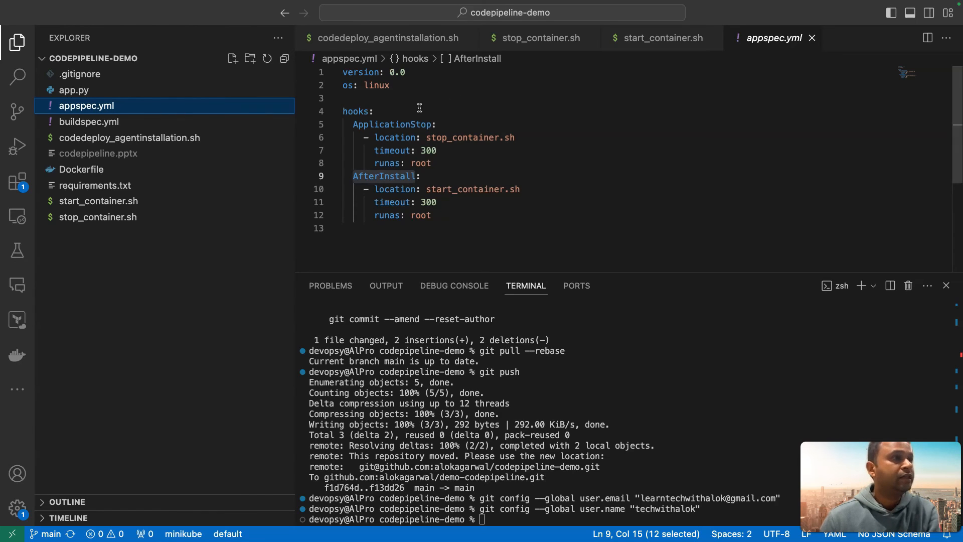
double_click(352, 112)
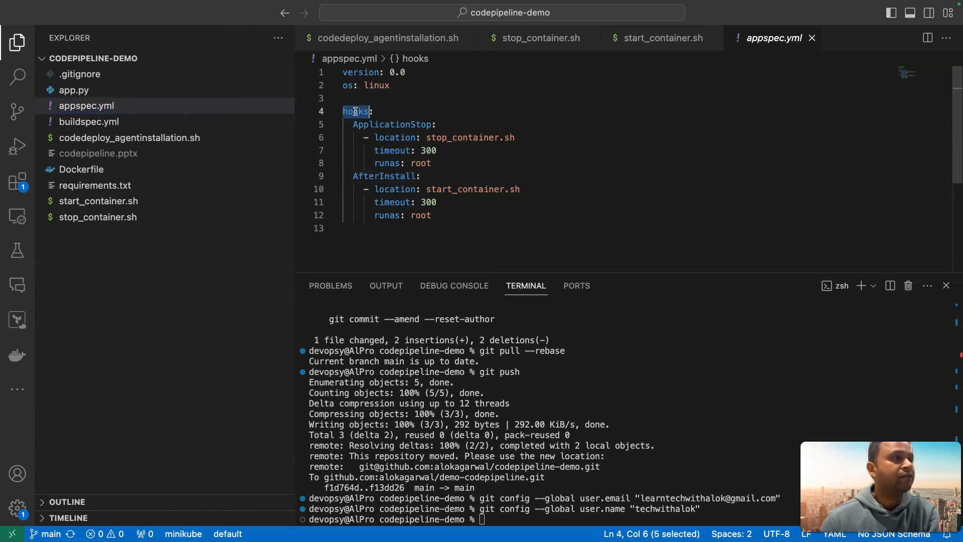
double_click(405, 124)
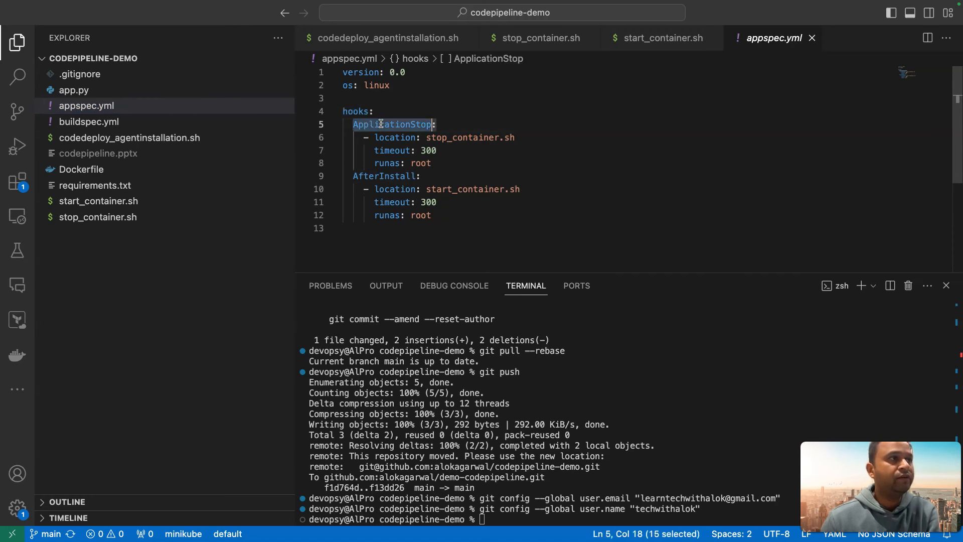
double_click(464, 137)
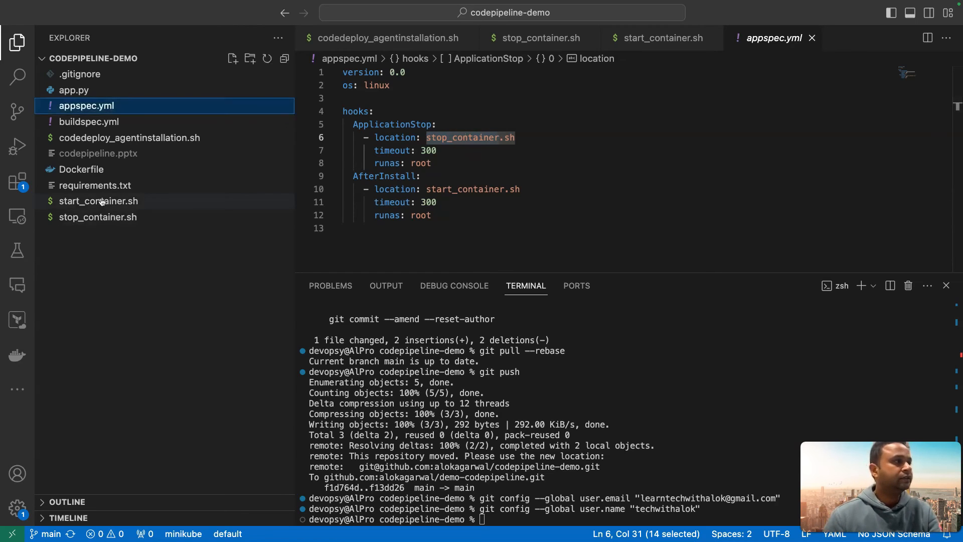
left_click(133, 201)
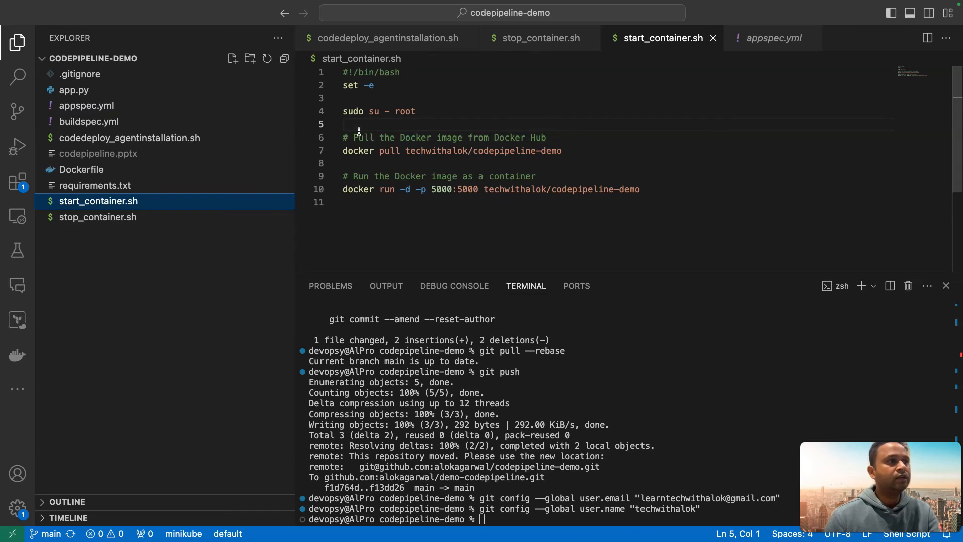
left_click(438, 151)
double_click(438, 151)
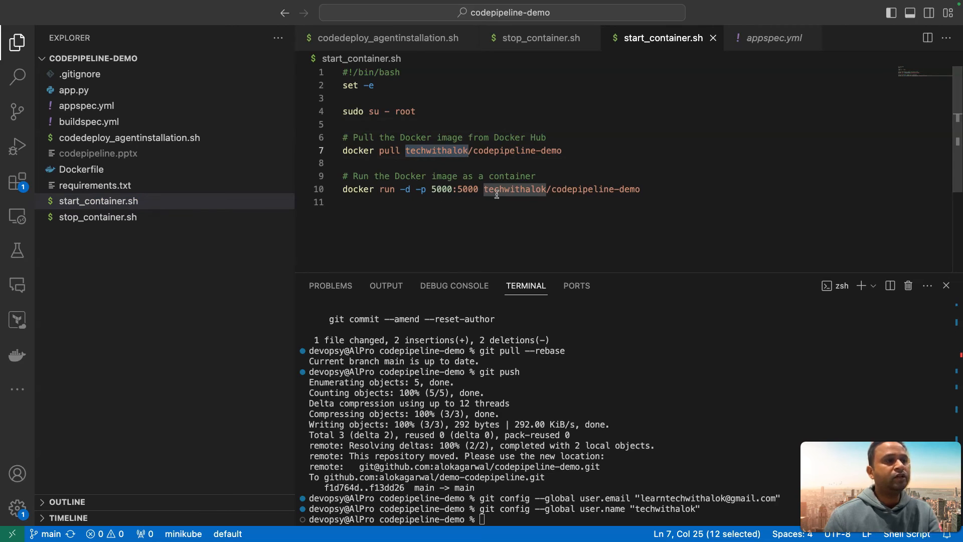
left_click_drag(642, 190, 369, 190)
left_click(398, 214)
- Review stop_container.sh and the runas user of the appspec.yml hooks, ending on start_container.sh
left_click(97, 221)
left_click(96, 221)
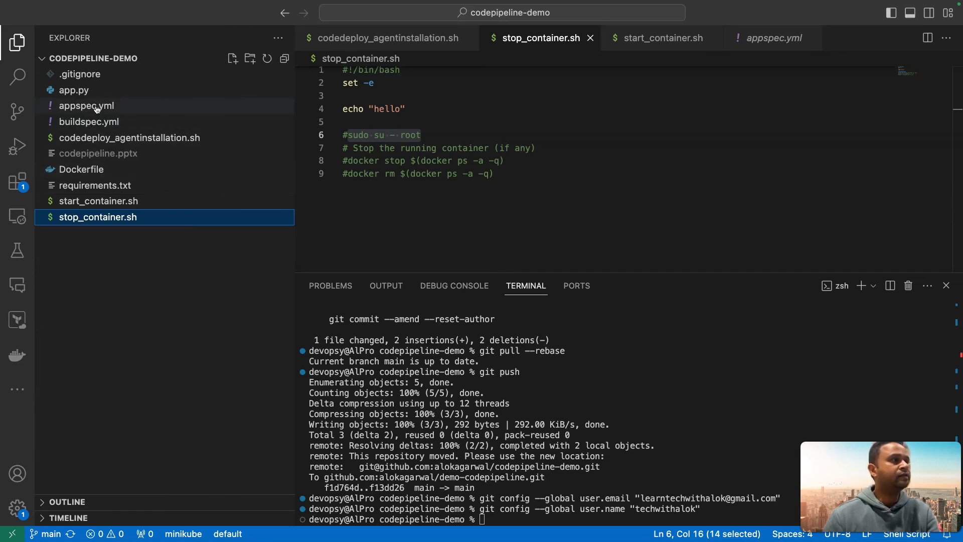
left_click(157, 108)
double_click(424, 163)
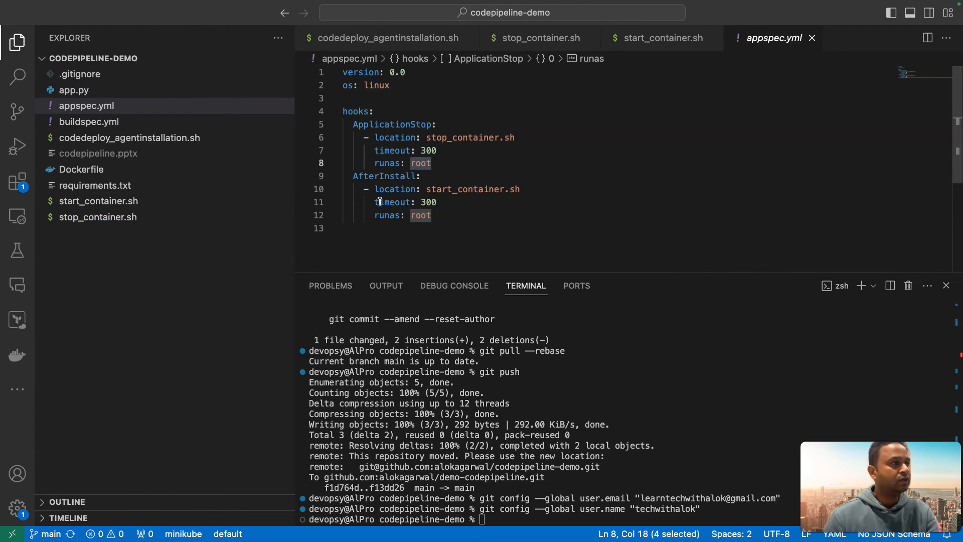
left_click(89, 220)
left_click(90, 201)
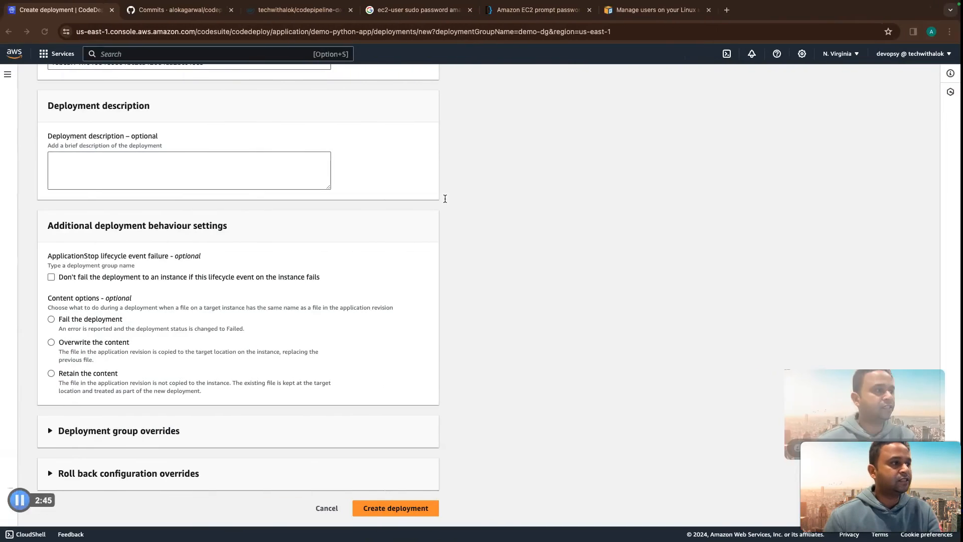
- Switch back to the CodeDeploy console in the browser, create the deployment and follow its lifecycle events
left_click(397, 508)
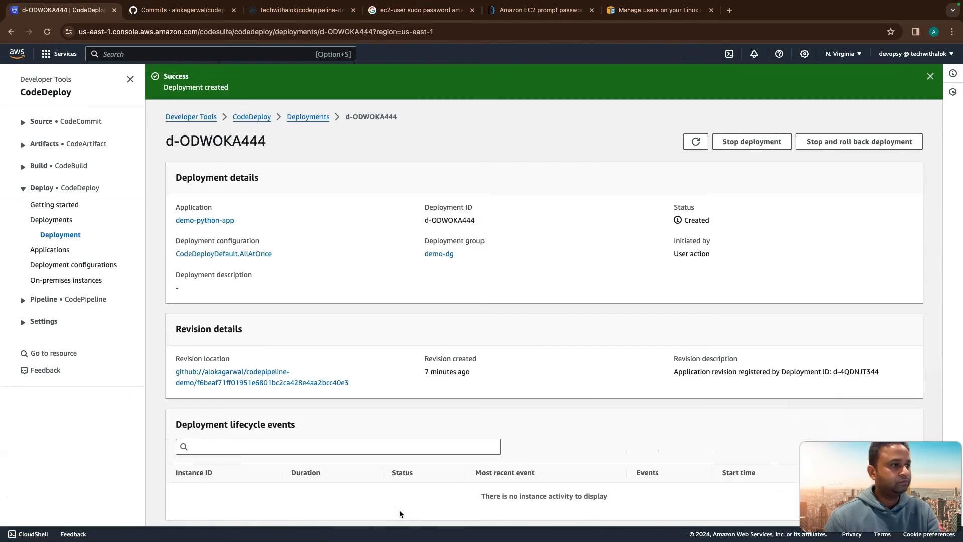
scroll(504, 424, "down", 1)
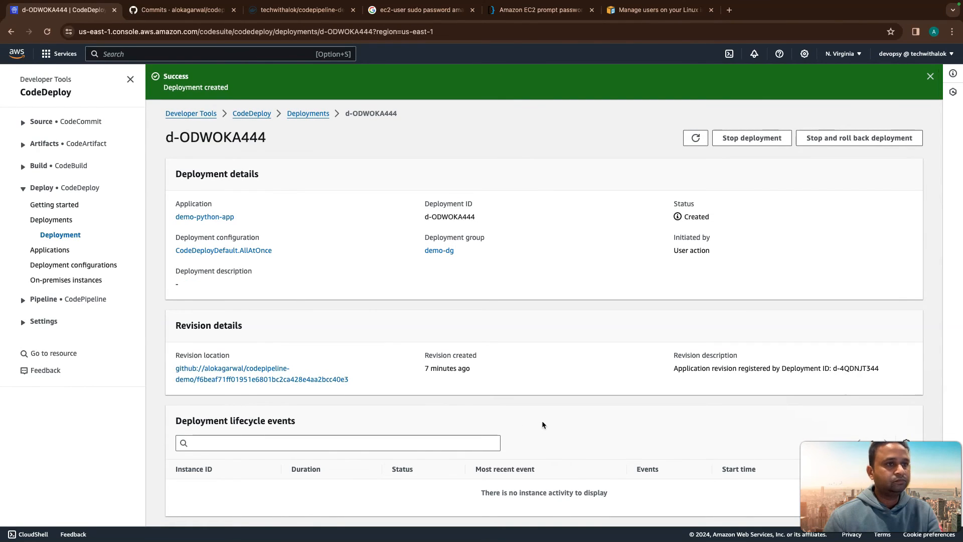
scroll(551, 429, "down", 3)
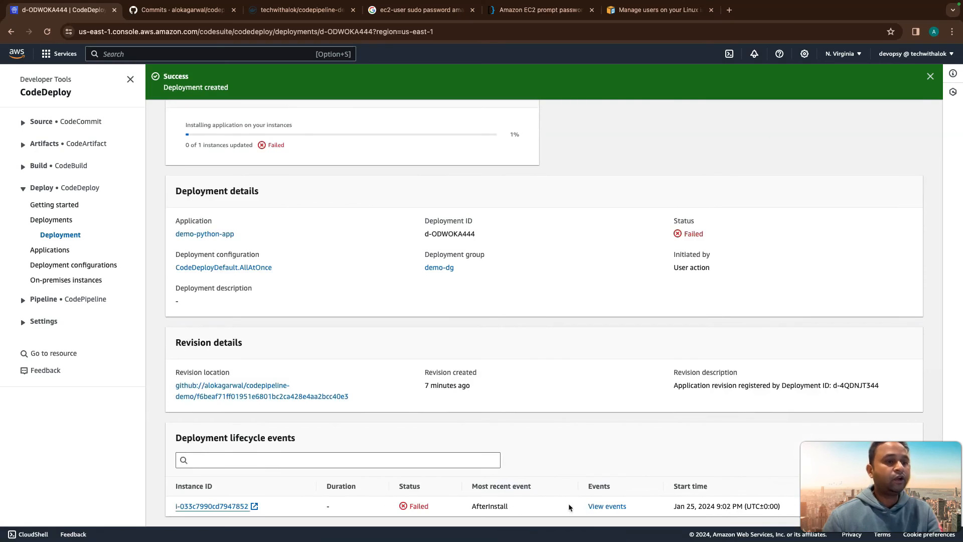
- Open the deployment's instance events and examine the AfterInstall error log for start_container.sh
left_click(605, 506)
scroll(571, 462, "down", 3)
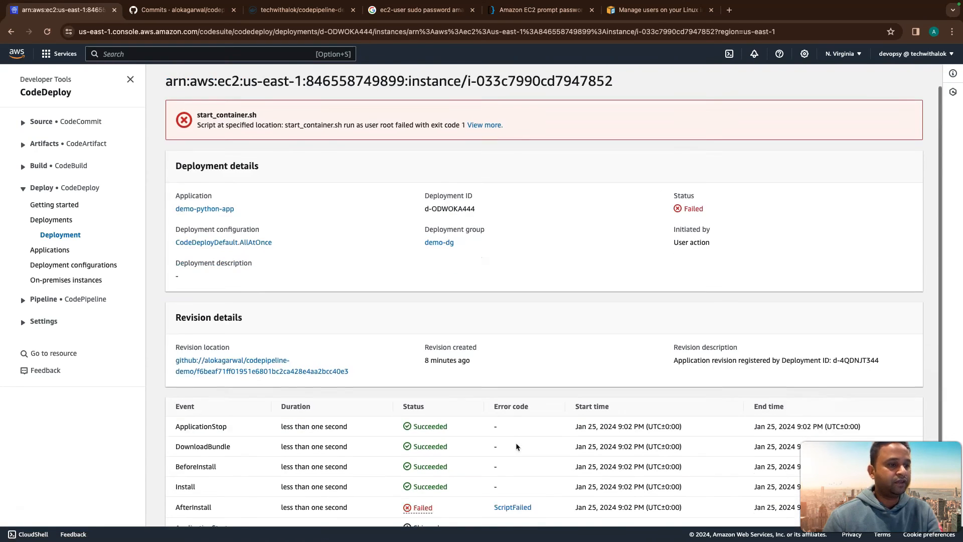
left_click(523, 468)
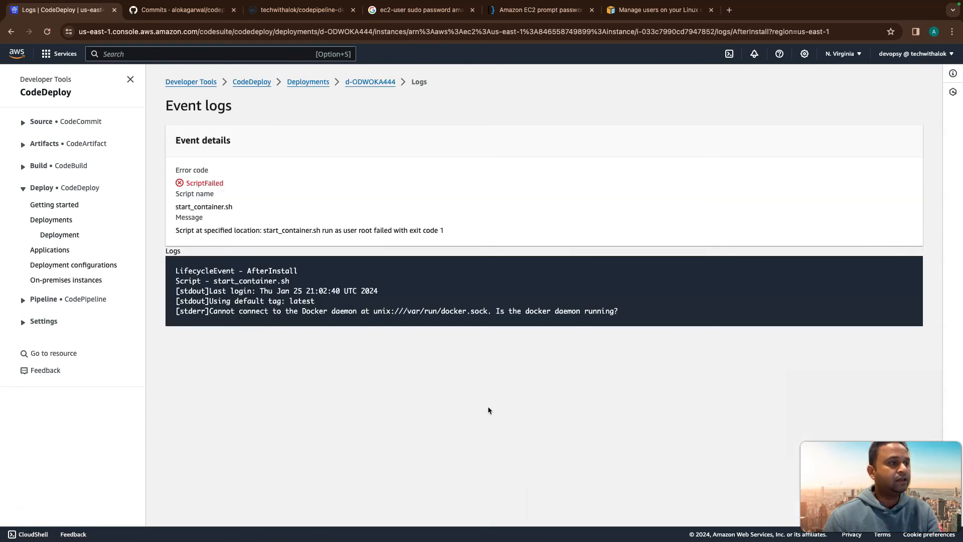
left_click_drag(209, 311, 497, 311)
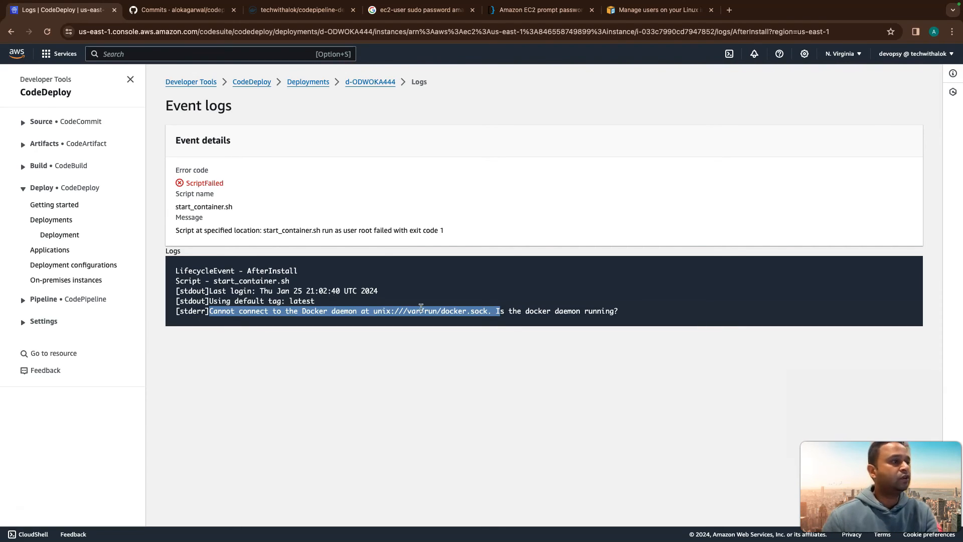
key("ctrl+Left")
key("ctrl+Right")
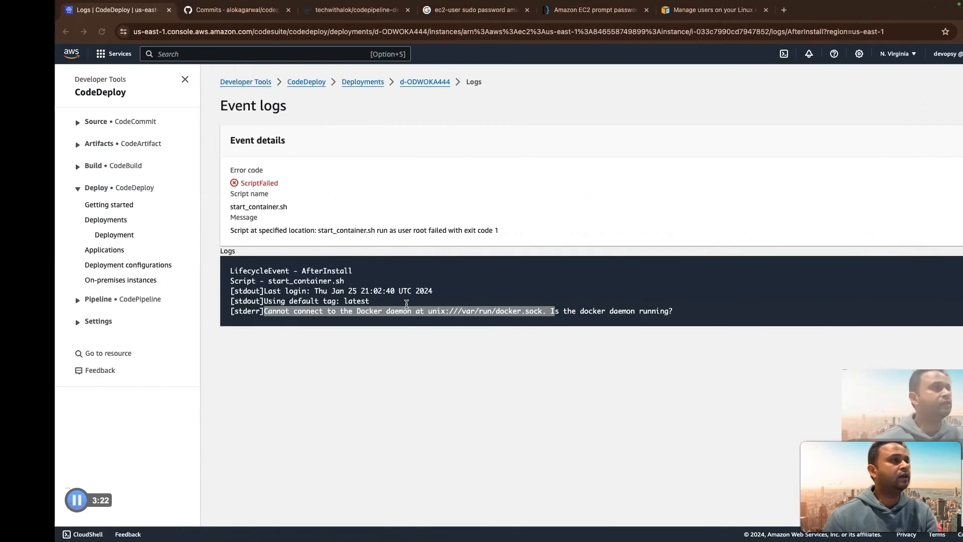
- Copy the sudo dnf update and sudo systemctl start docker lines from codedeploy_agentinstallation.sh in Visual Studio Code and run them in the EC2 terminal
key("ctrl+Right")
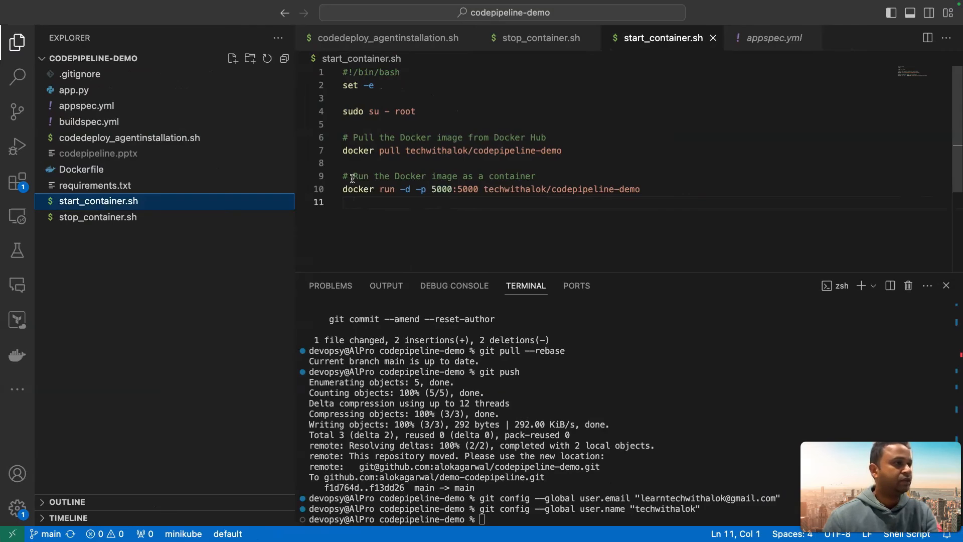
left_click(113, 138)
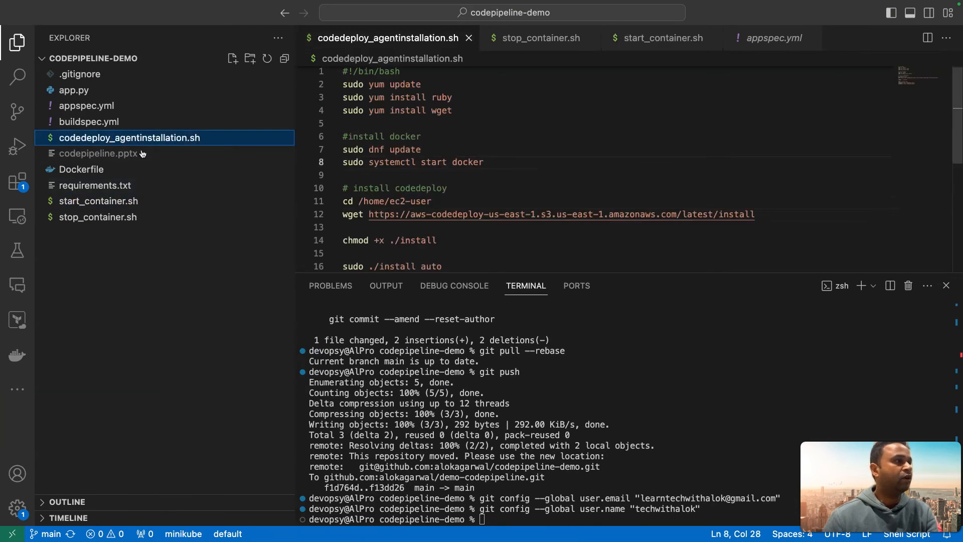
left_click_drag(502, 165, 337, 155)
key("super+c")
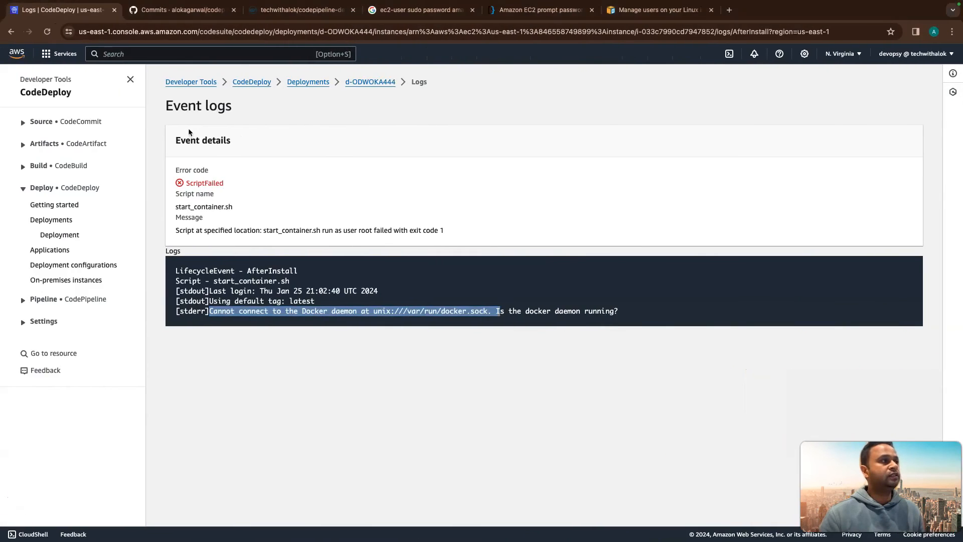
key("ctrl+Left")
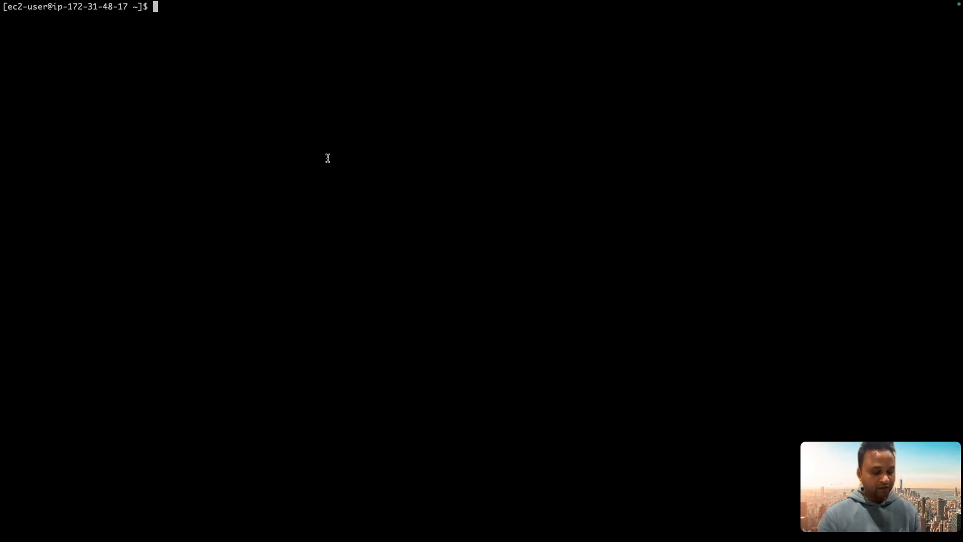
key("super+v")
key("Return")
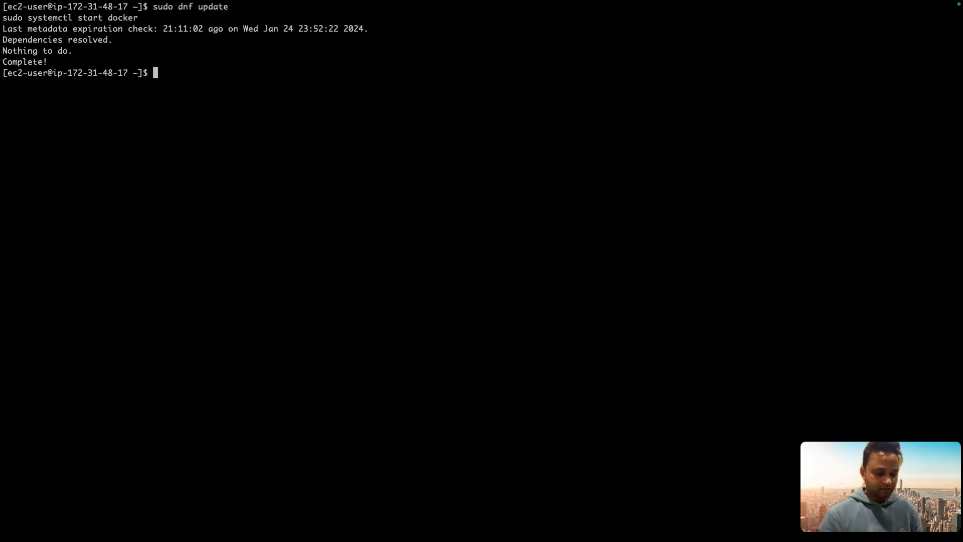
- Try to list all Docker containers on the instance with docker ps -a, and repeat the command
type("doxker")
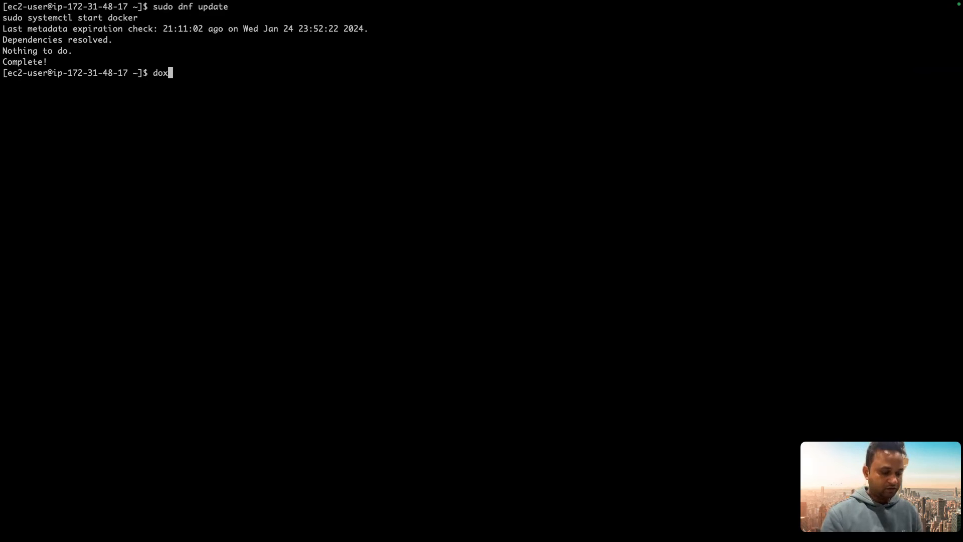
key("BackSpace")
key("BackSpace")
key("BackSpace")
key("BackSpace")
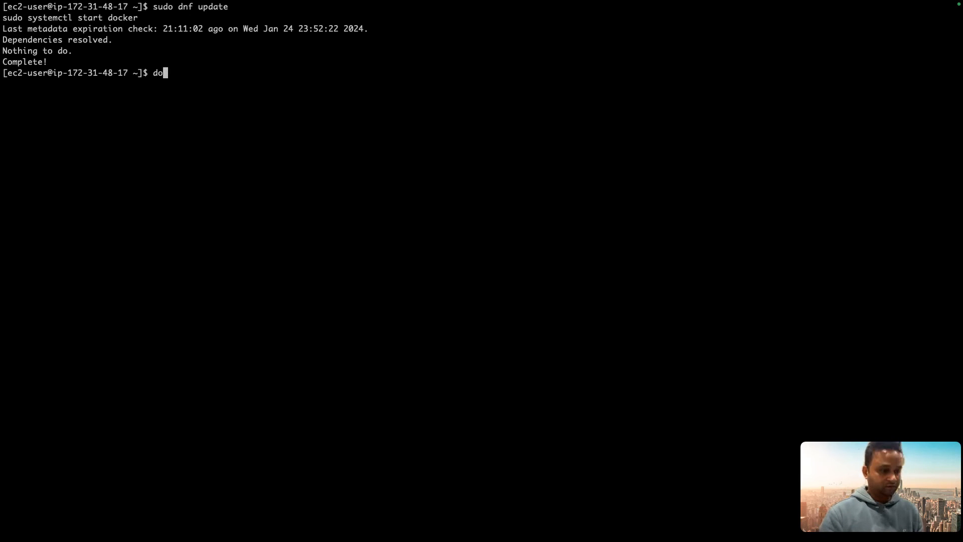
type("cker ")
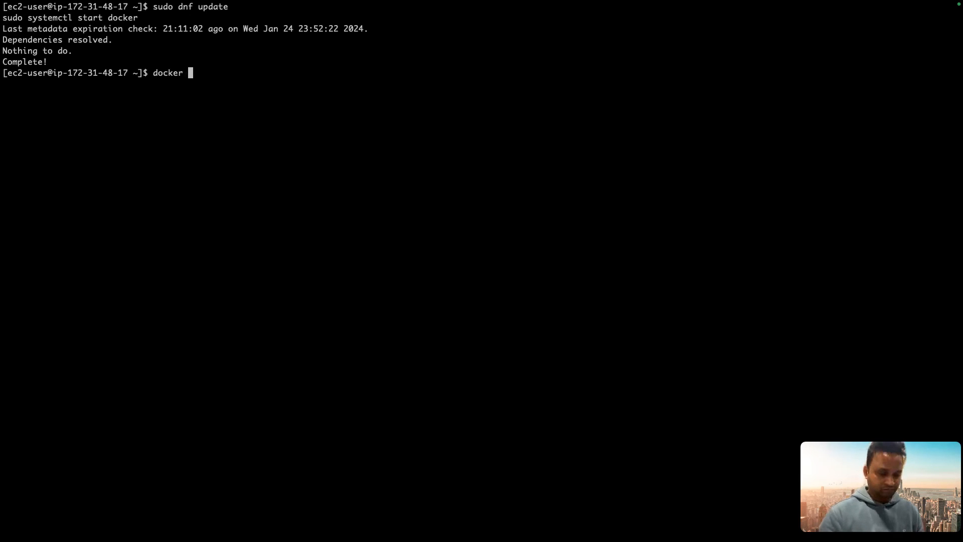
type("ps -a")
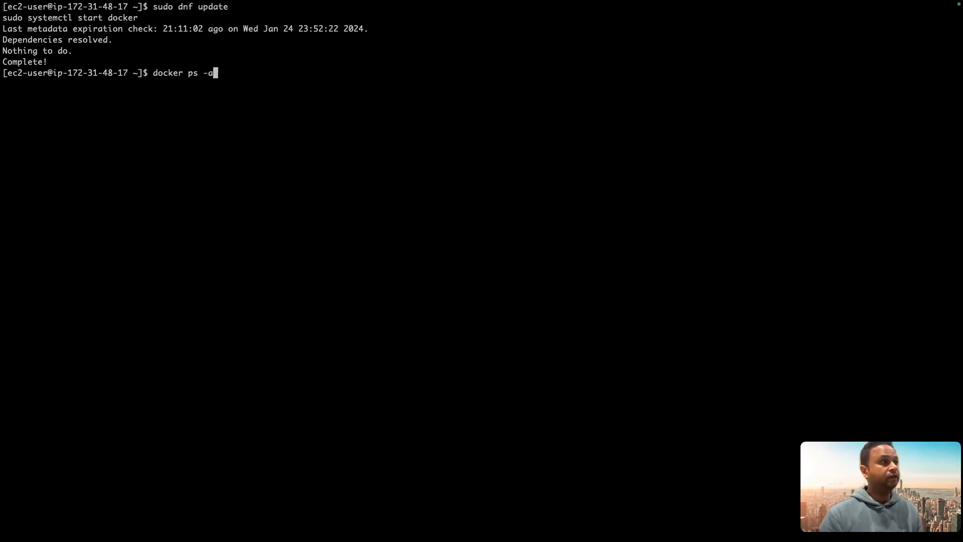
key("Return")
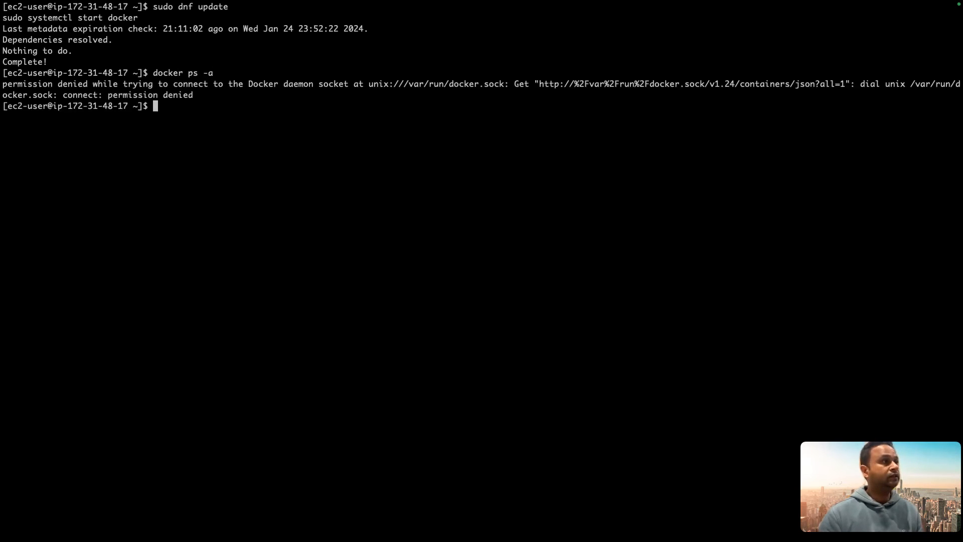
key("Up")
key("Return")
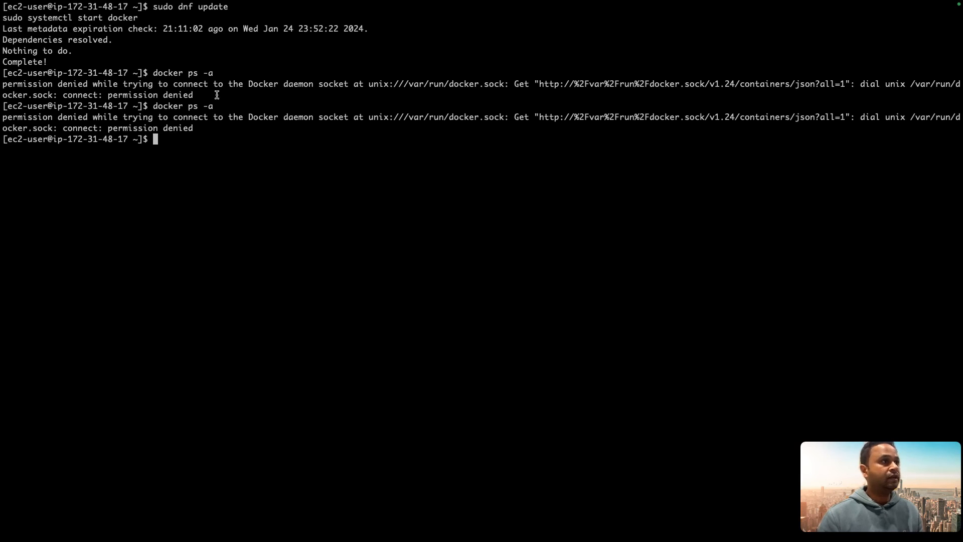
- Start the Docker service on the instance by running sudo systemctl start docker by itself
left_click_drag(145, 18, 2, 18)
key("super+c")
left_click(170, 162)
key("super+v")
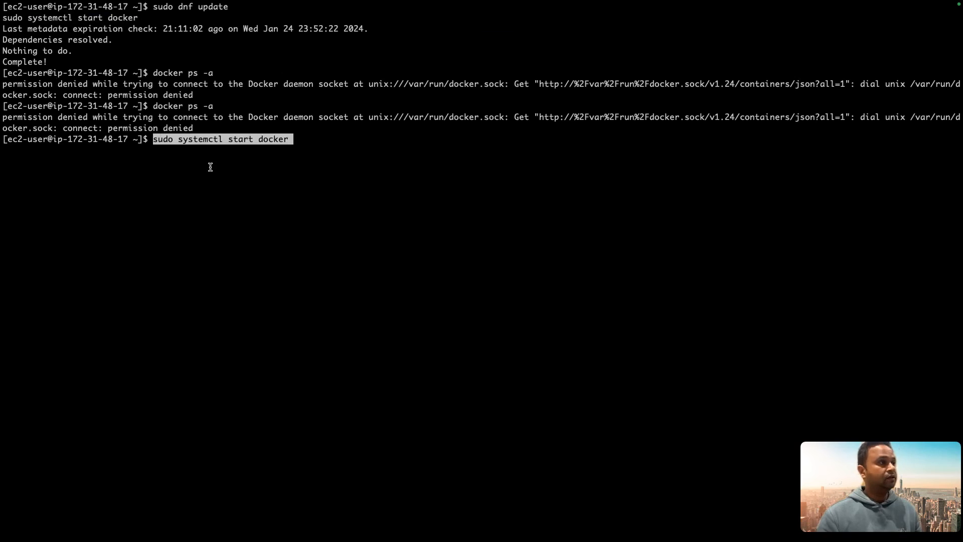
key("Return")
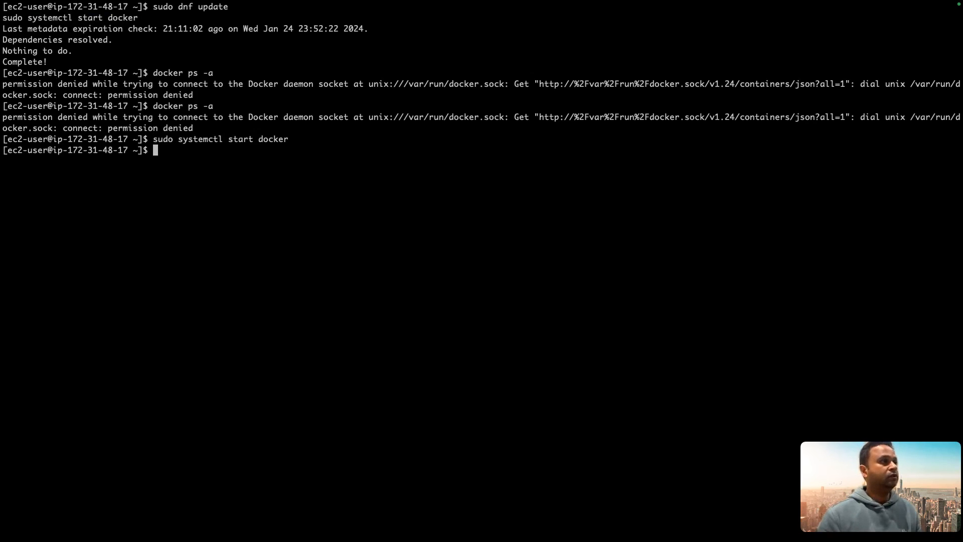
- List all Docker containers with root rights by running sudo docker ps -a
key("Up")
key("Up")
key("Left")
key("Left")
key("Left")
key("Left")
key("Left")
key("Left")
key("Left")
key("Left")
key("Left")
key("Left")
key("Left")
key("Left")
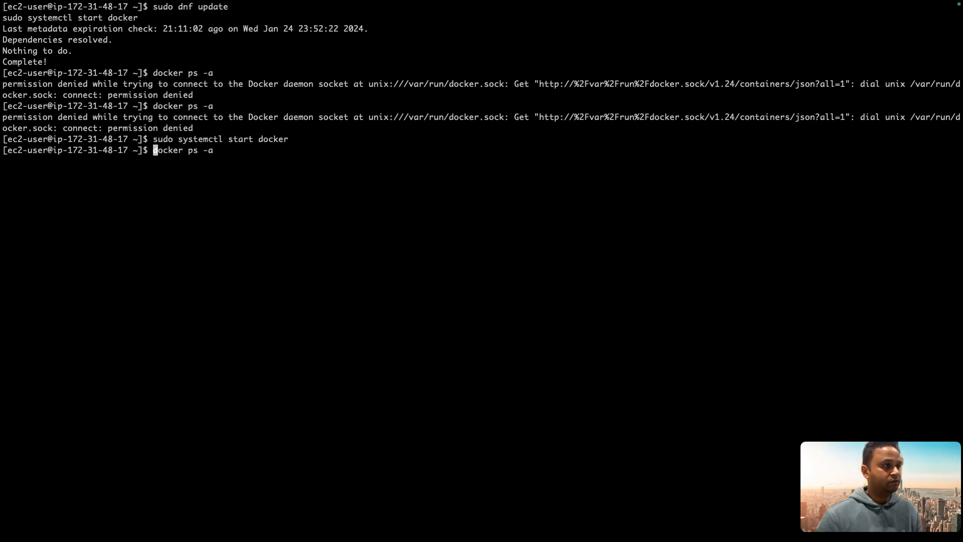
type("suc")
key("BackSpace")
type("do")
key("Return")
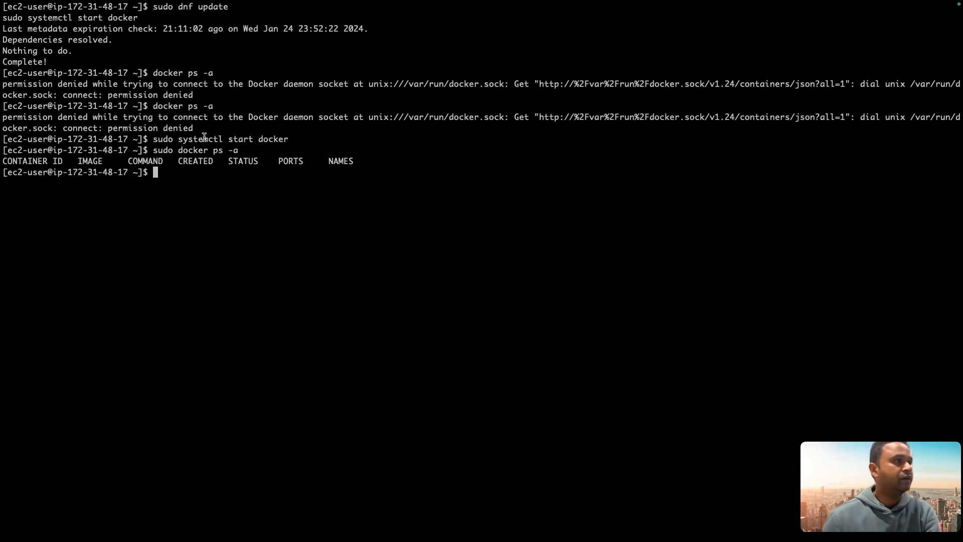
- Switch back to CodeDeploy in the browser, return from the event logs to the deployment and retry it
key("ctrl+Right")
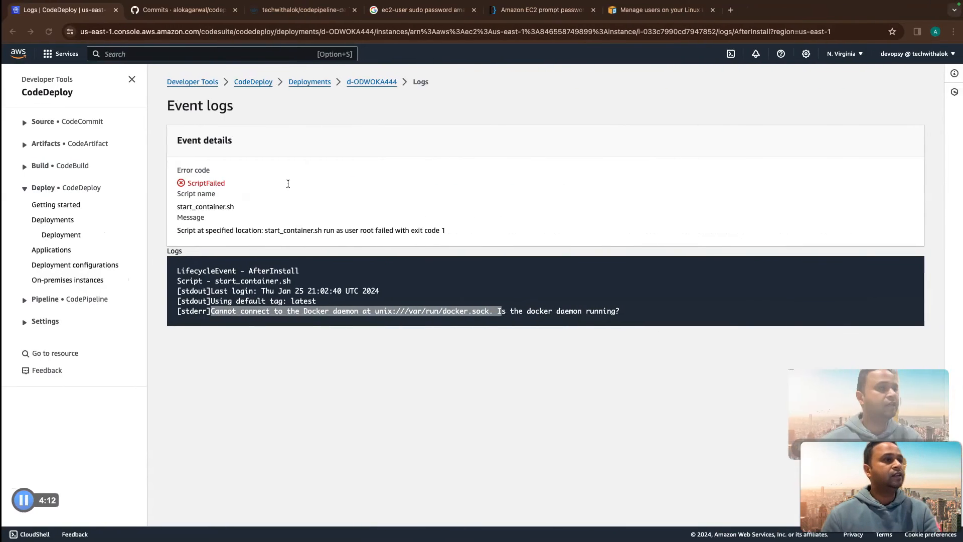
left_click(370, 82)
left_click(882, 107)
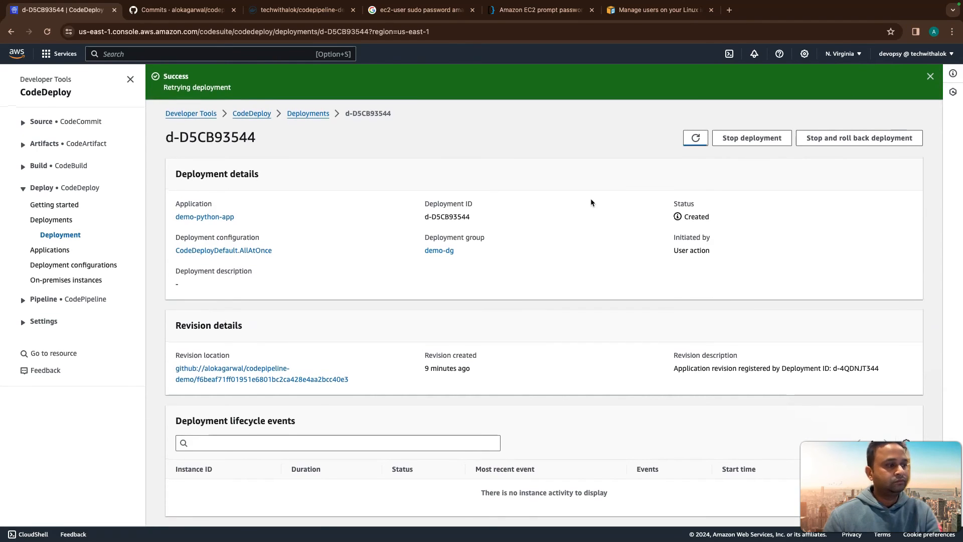
- Open the retried deployment's instance events and check the status of each lifecycle event
scroll(592, 203, "down", 2)
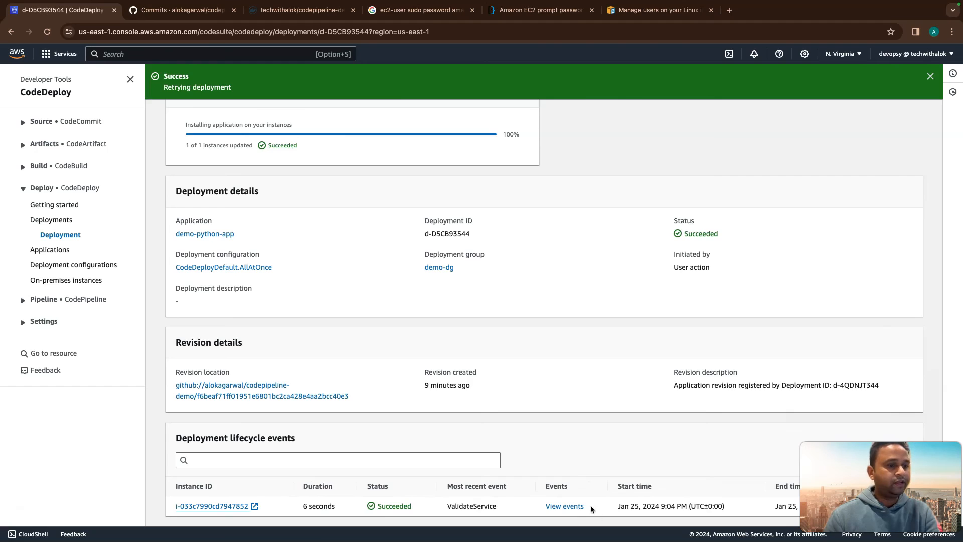
left_click(578, 506)
scroll(424, 378, "down", 1)
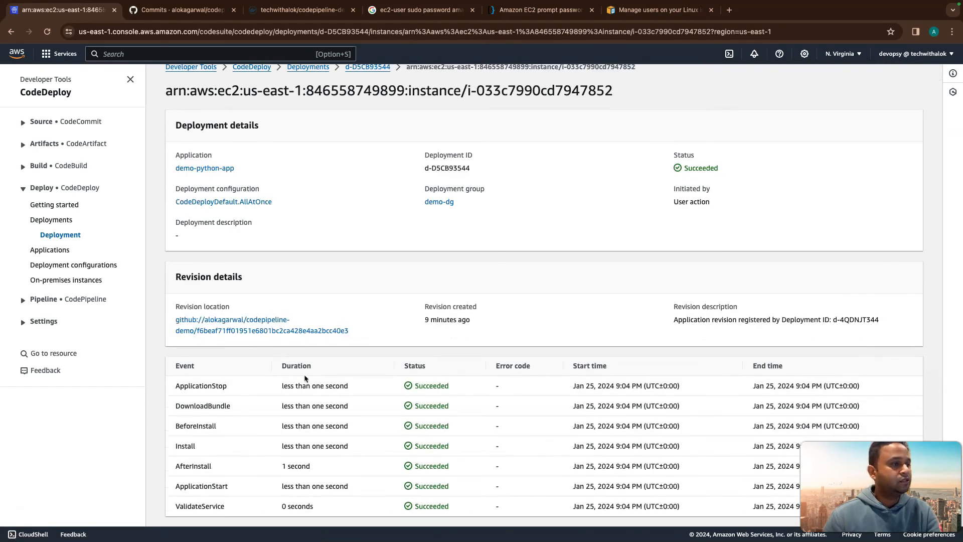
- Go through the deployment's lifecycle events one by one, from ApplicationStop to ValidateService
double_click(199, 384)
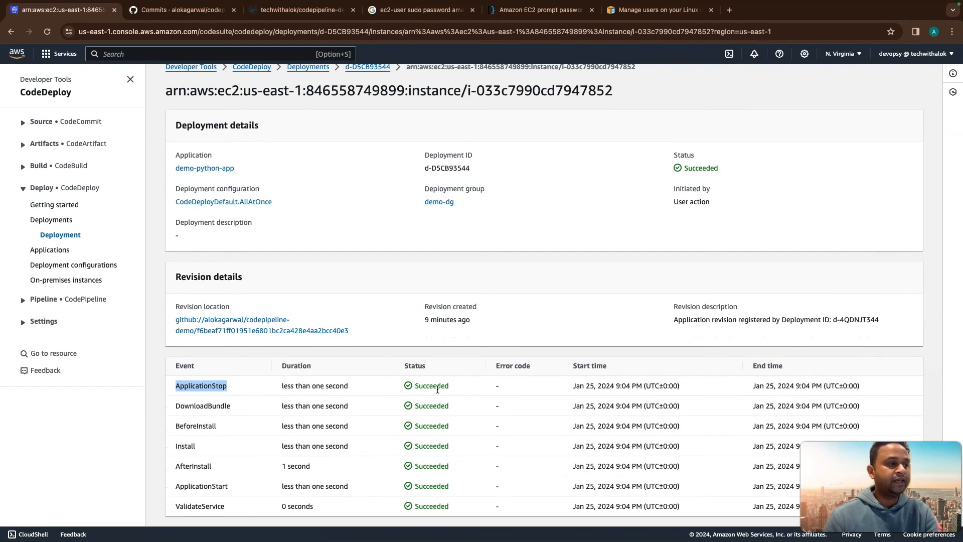
left_click(199, 403)
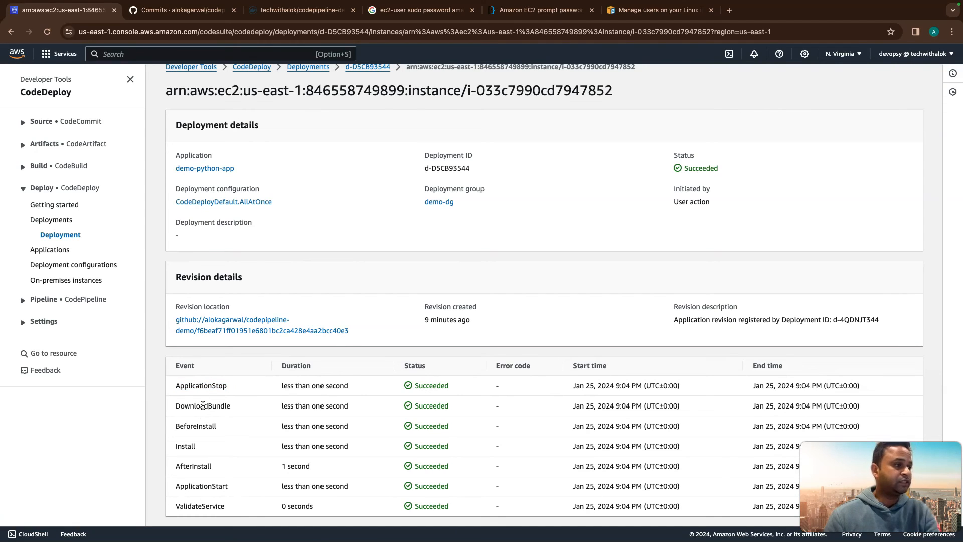
double_click(203, 405)
left_click(195, 426)
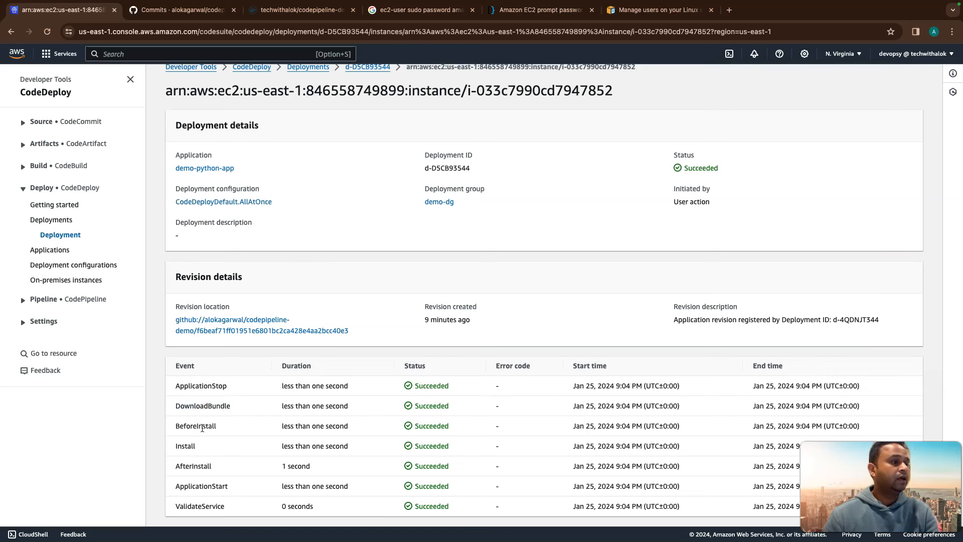
double_click(201, 426)
double_click(188, 446)
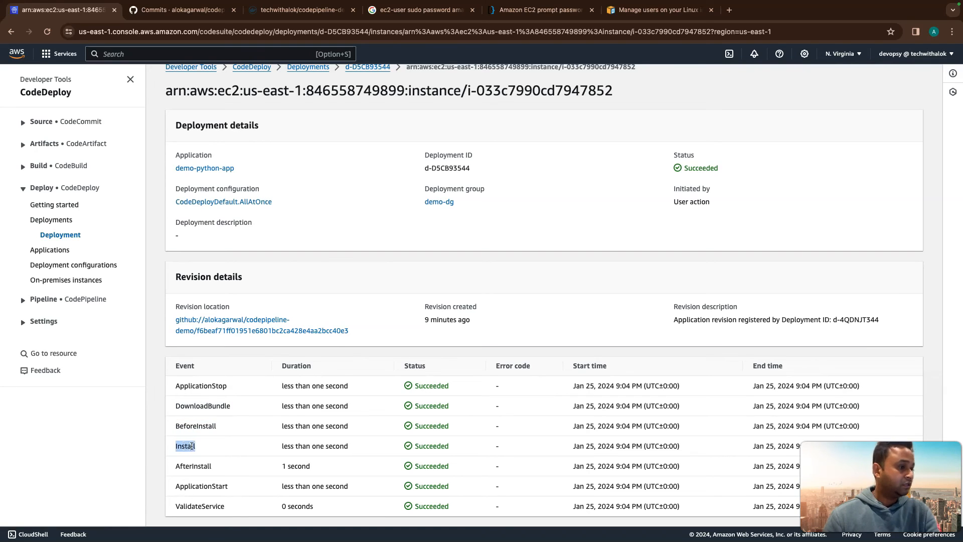
double_click(188, 466)
double_click(200, 486)
left_click(204, 506)
double_click(223, 505)
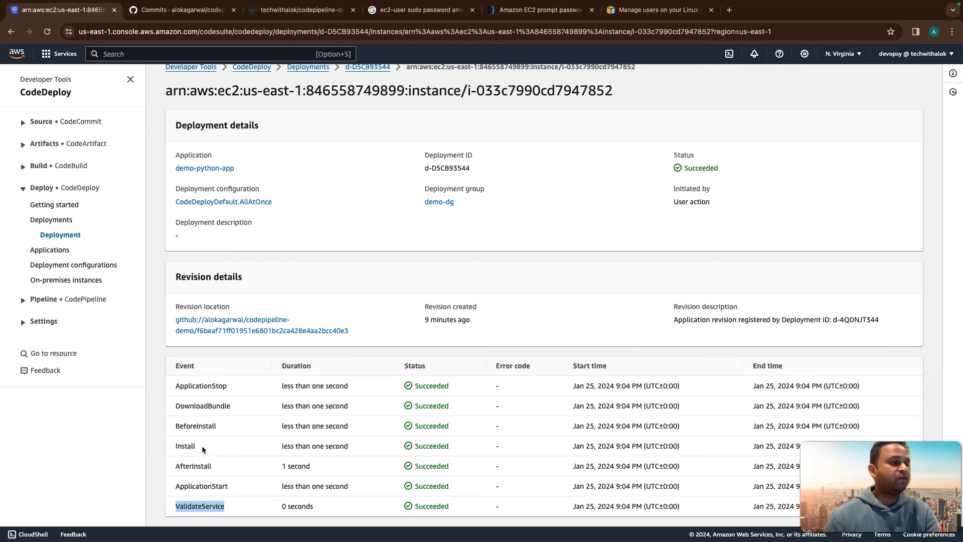
double_click(190, 465)
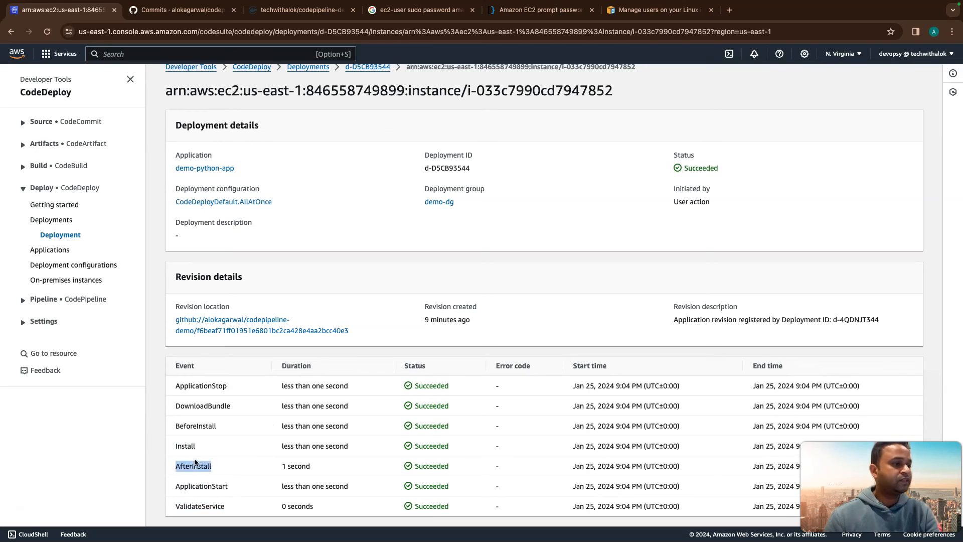
double_click(201, 387)
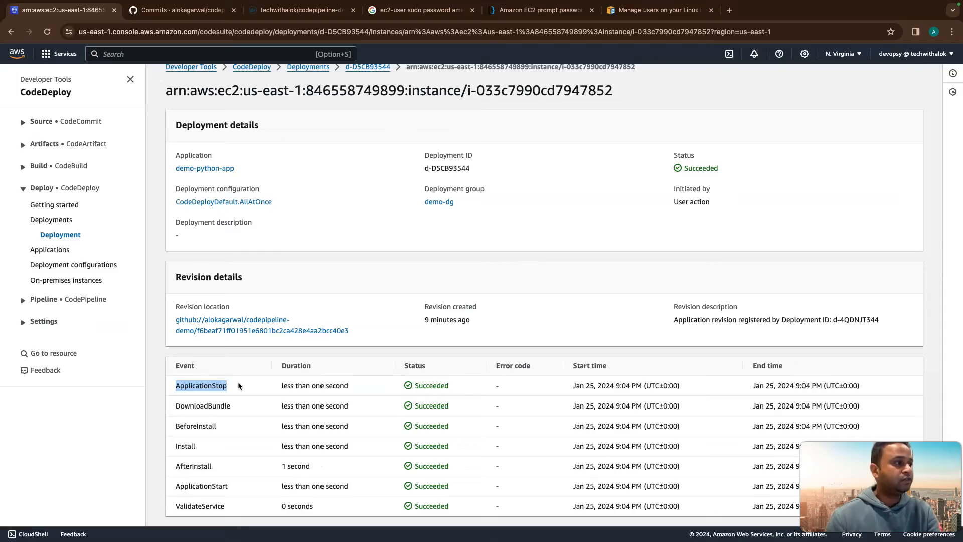
- Switch to the codepipeline-demo project in Visual Studio Code and open stop_container.sh
key("ctrl+Left")
key("ctrl+Left")
key("ctrl+Right")
key("ctrl+Right")
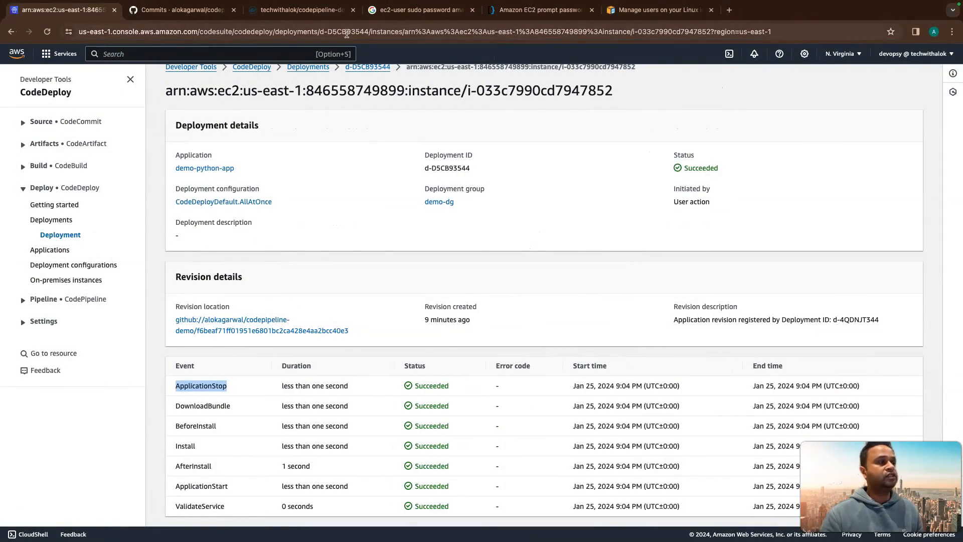
key("ctrl+Right")
left_click(91, 201)
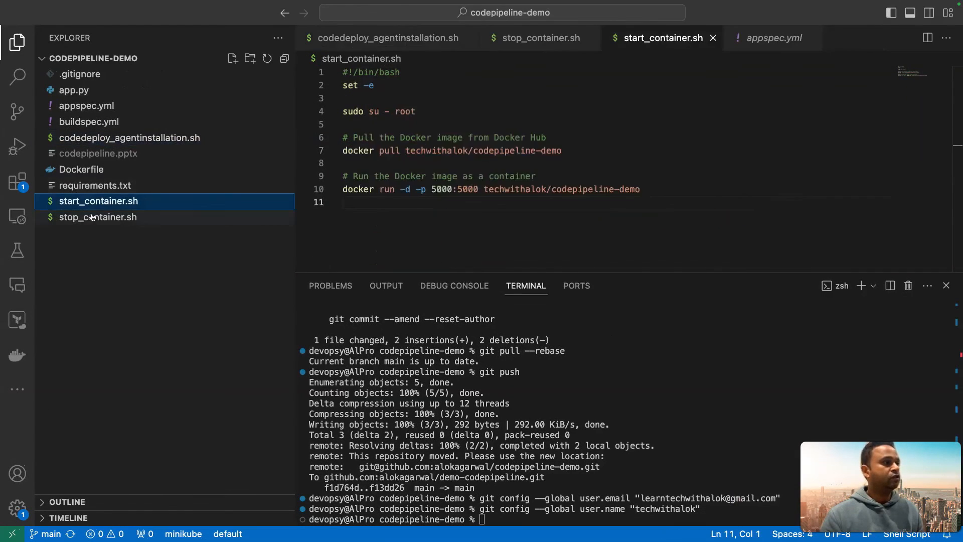
left_click(96, 217)
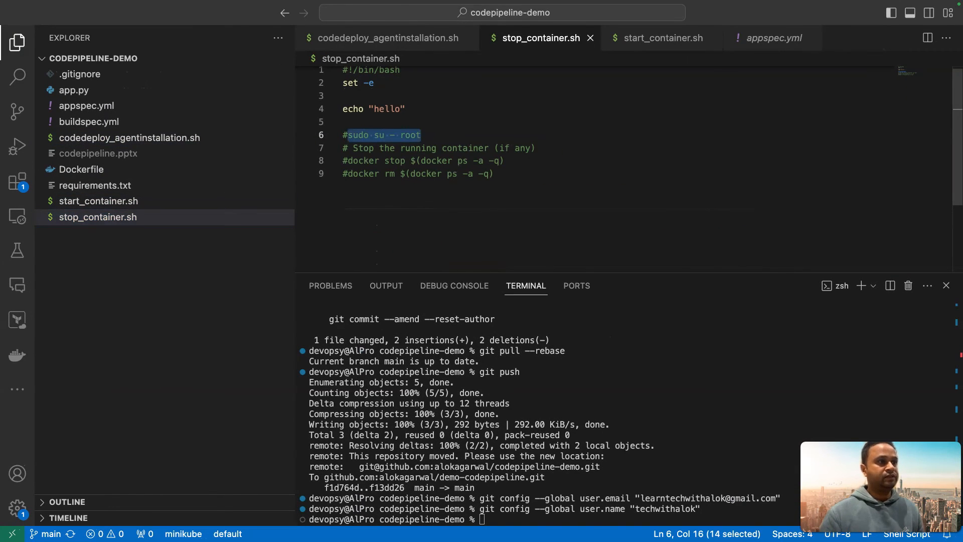
- Uncomment the sudo su - root, docker stop and docker rm lines in stop_container.sh and save the file
left_click(347, 135)
key("BackSpace")
key("Down")
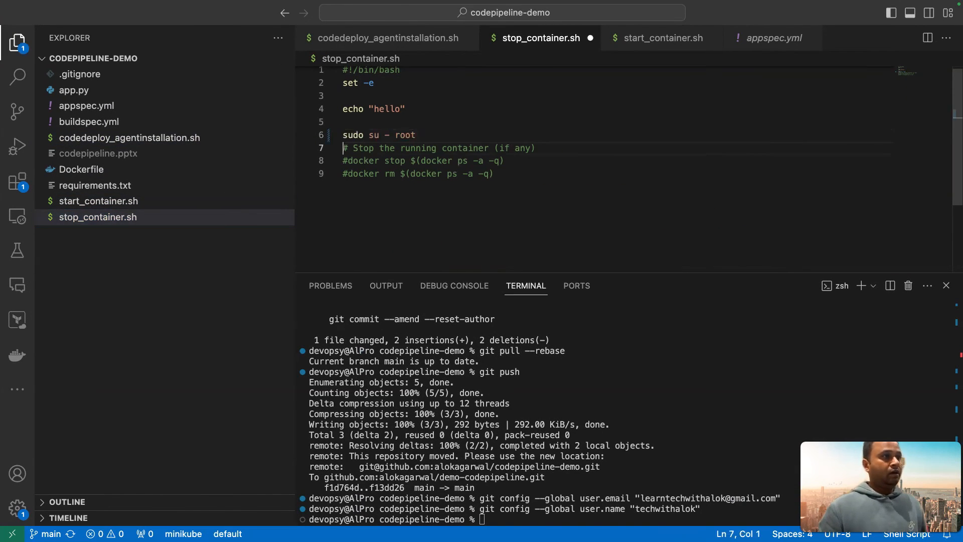
key("Left")
key("Down")
key("BackSpace")
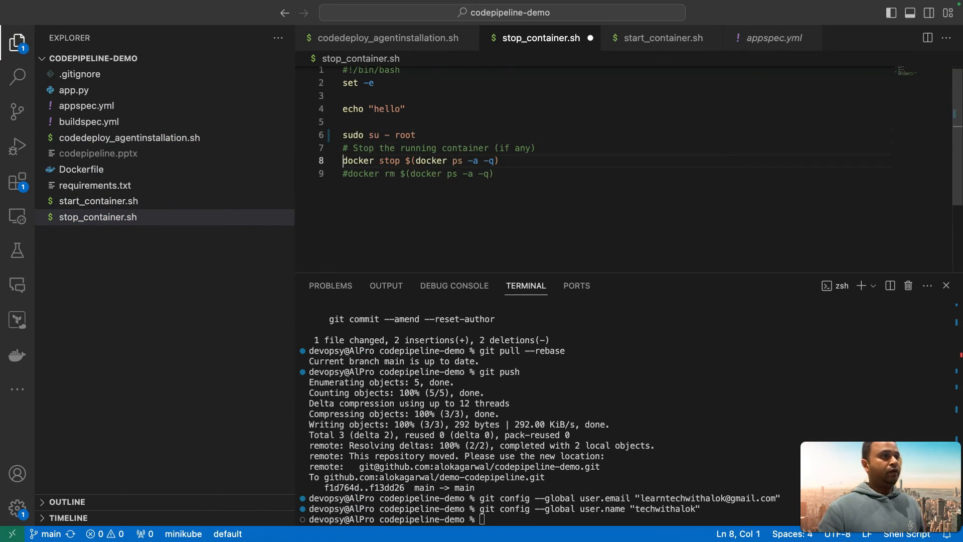
key("Down")
key("Delete")
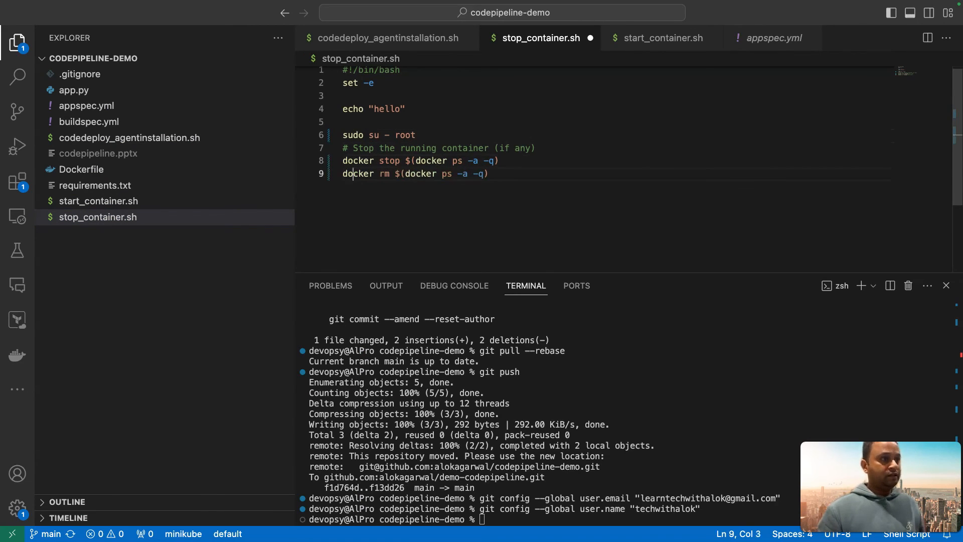
key("Right")
key("Right")
key("super+s")
key("End")
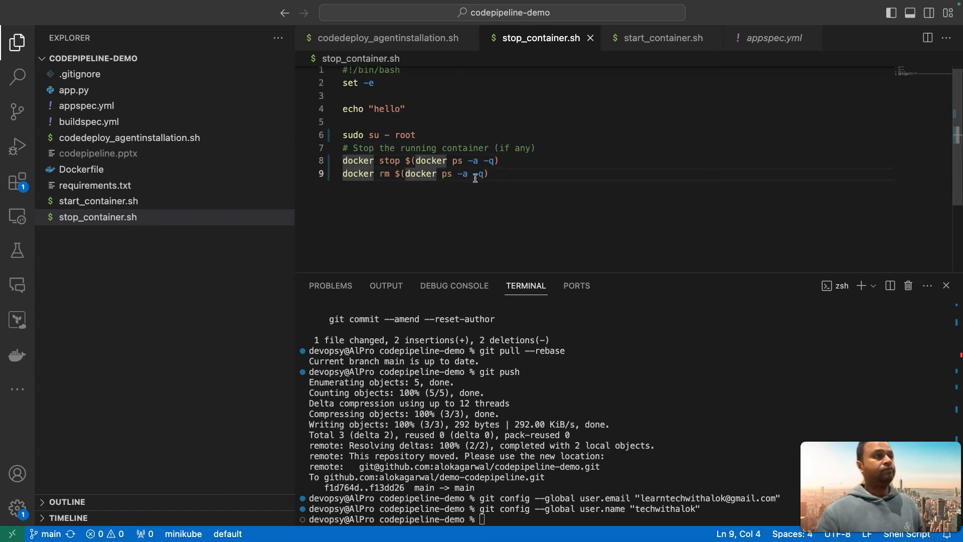
- Delete the echo "hello" line and its surplus blank lines from stop_container.sh, keep one blank line after set -e, and save
scroll(350, 112, "down", 1)
triple_click(350, 112)
key("BackSpace")
key("BackSpace")
key("BackSpace")
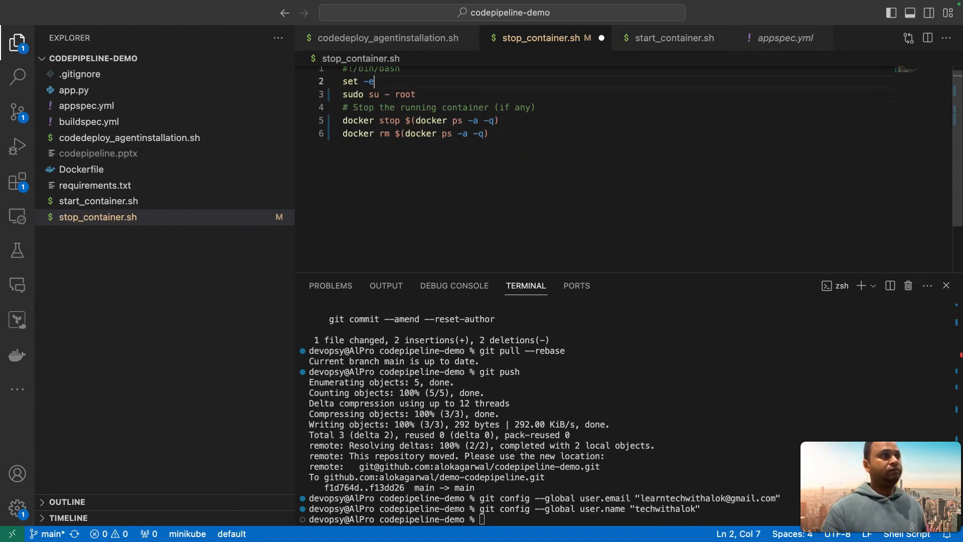
key("Return")
key("super+s")
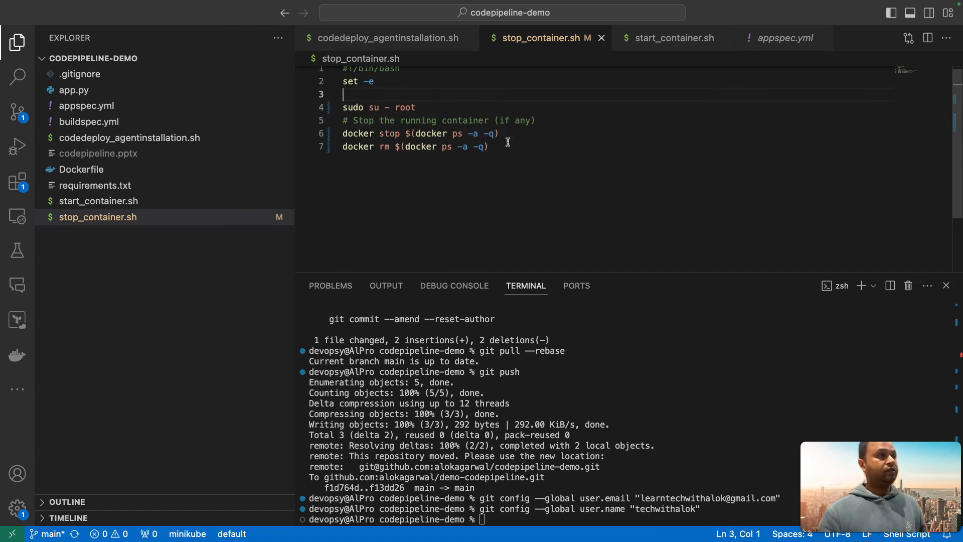
- Commit the stop_container.sh change with the message "enable stop container script" and sync it to GitHub
left_click(18, 111)
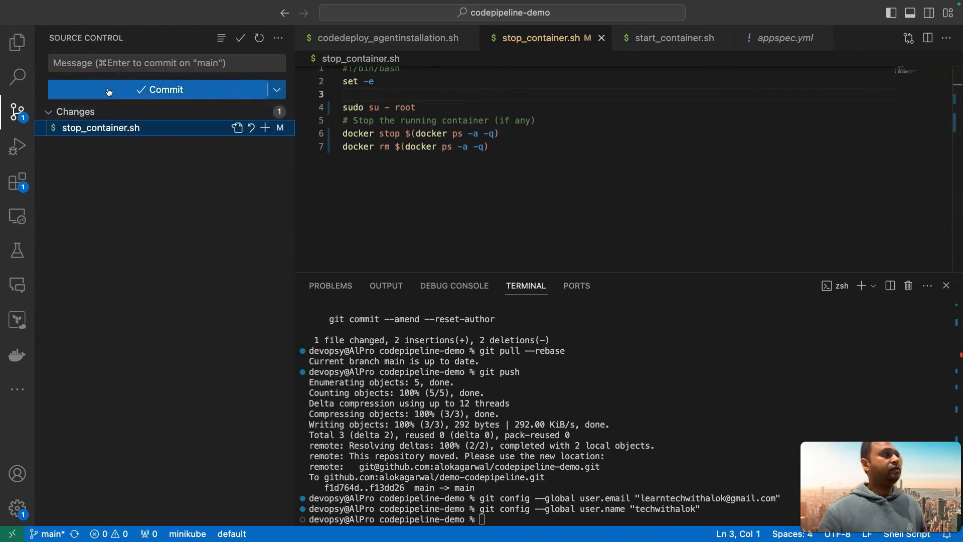
type("e")
key("BackSpace")
type("enable stop container script")
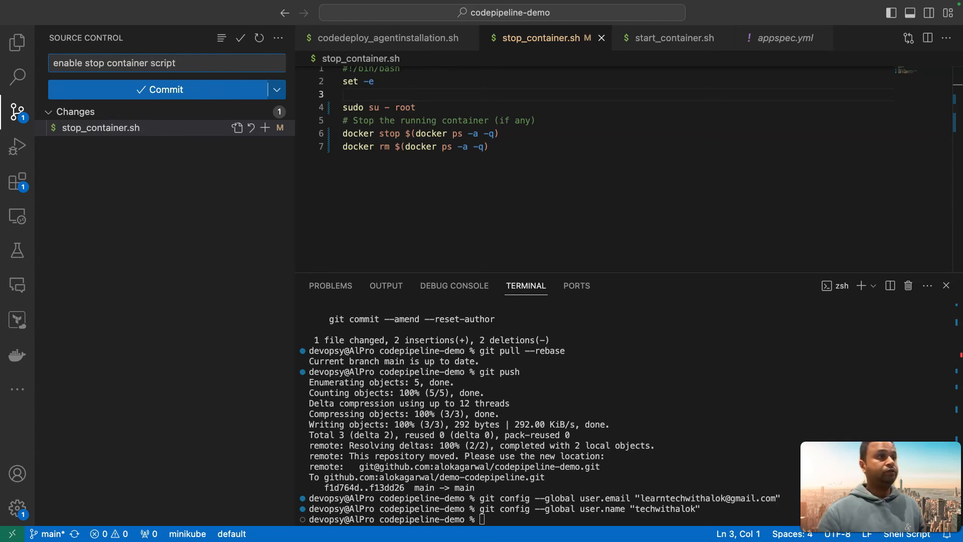
left_click(426, 134)
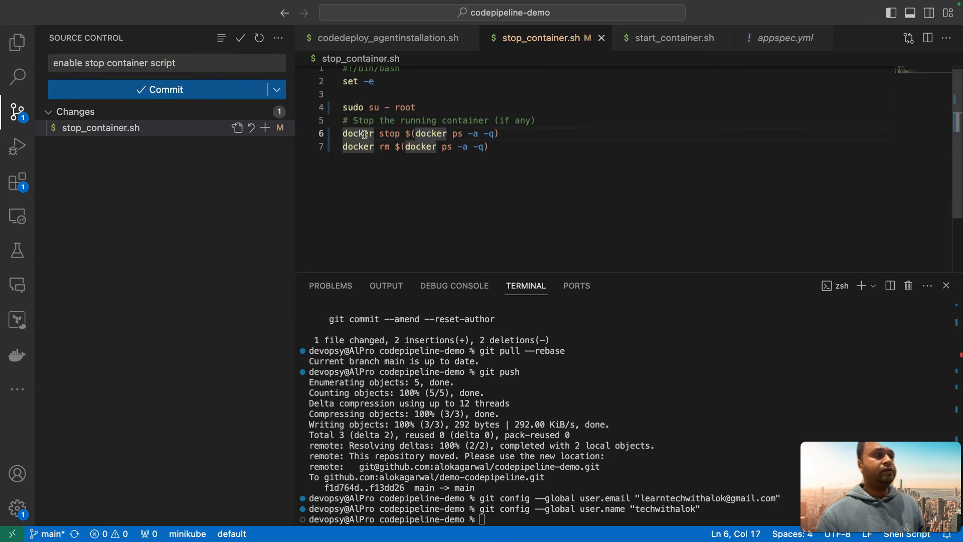
left_click(517, 137)
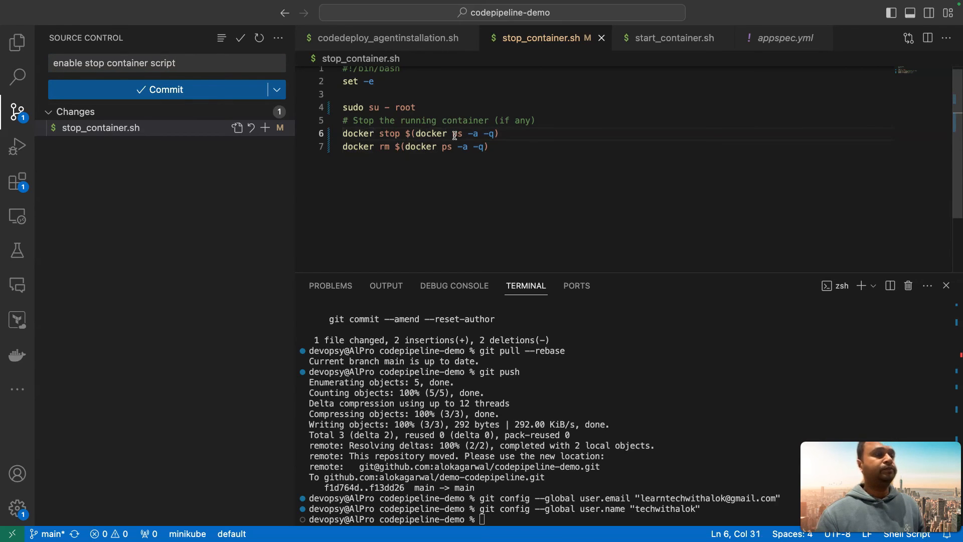
double_click(388, 133)
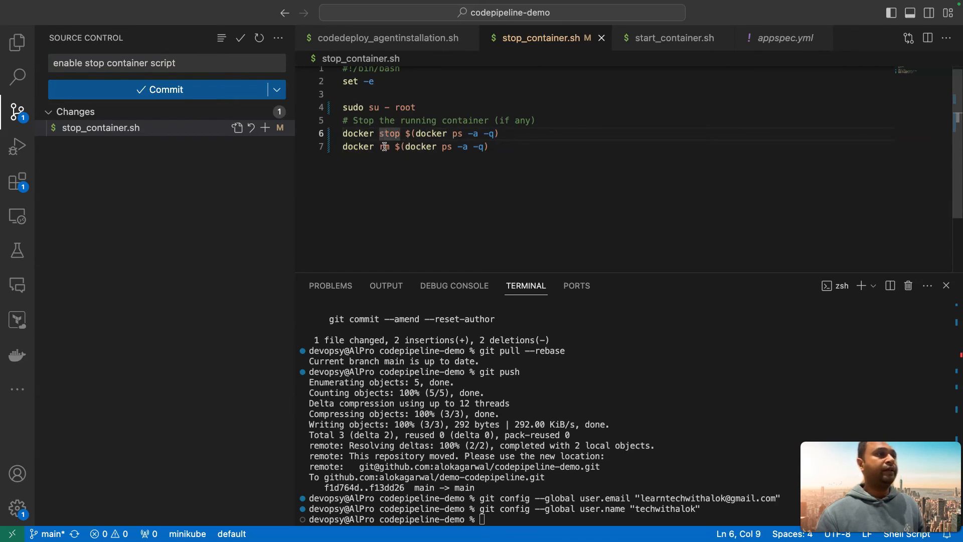
double_click(385, 146)
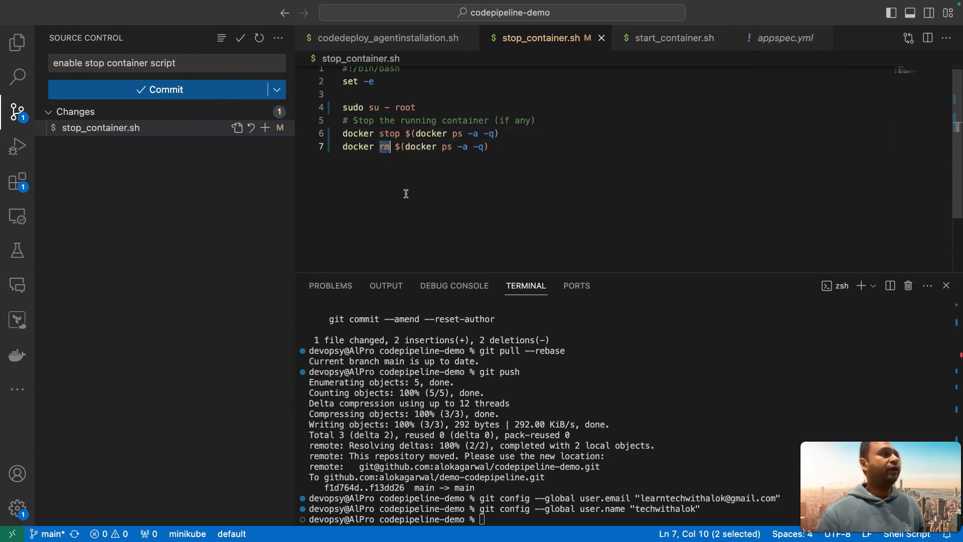
left_click(122, 94)
left_click(127, 95)
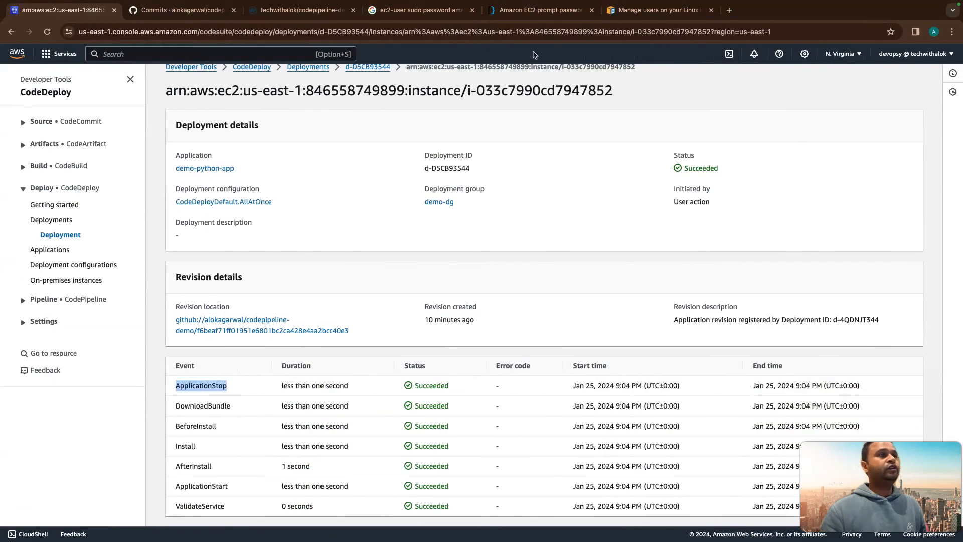
- Switch to the repository's commit history on GitHub in the browser and copy the full SHA of the "enable stop container script" commit
left_click(161, 12)
left_click(29, 32)
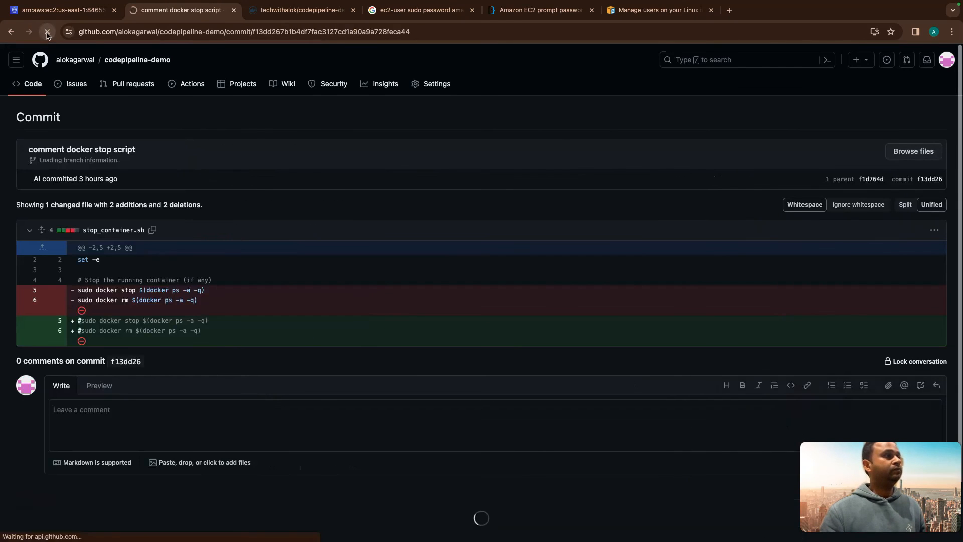
left_click(47, 34)
left_click(47, 34)
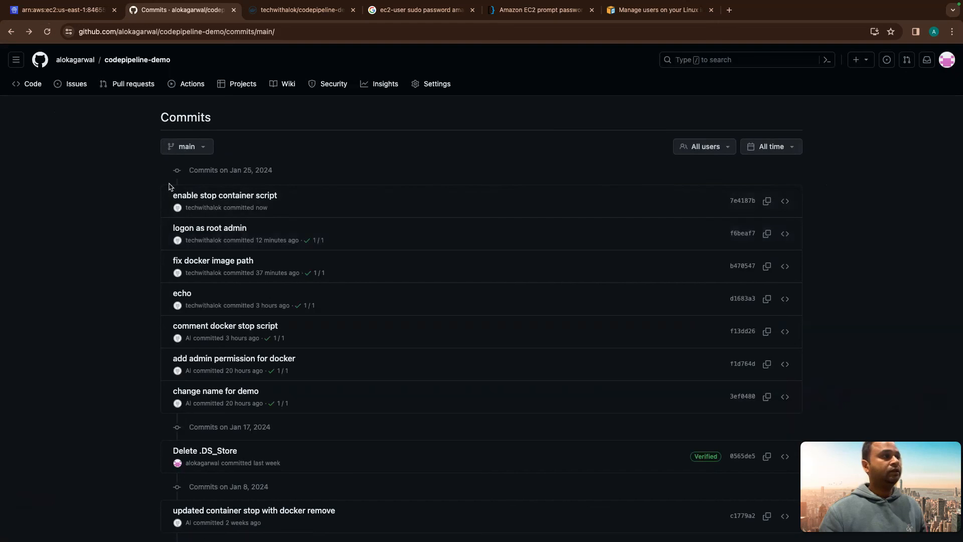
left_click(767, 201)
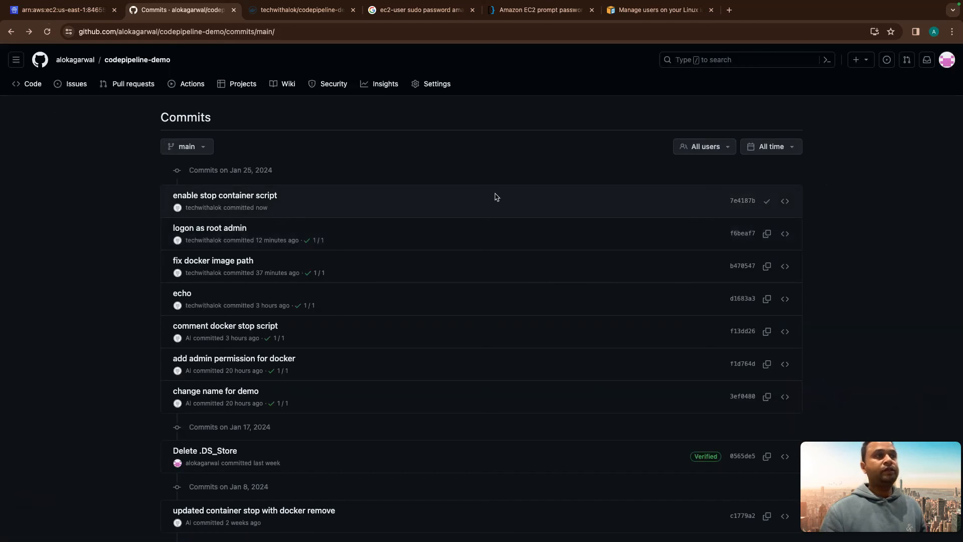
- Return to CodeDeploy and open the demo-dg deployment group of the demo-python-app application
left_click(83, 15)
scroll(397, 208, "up", 1)
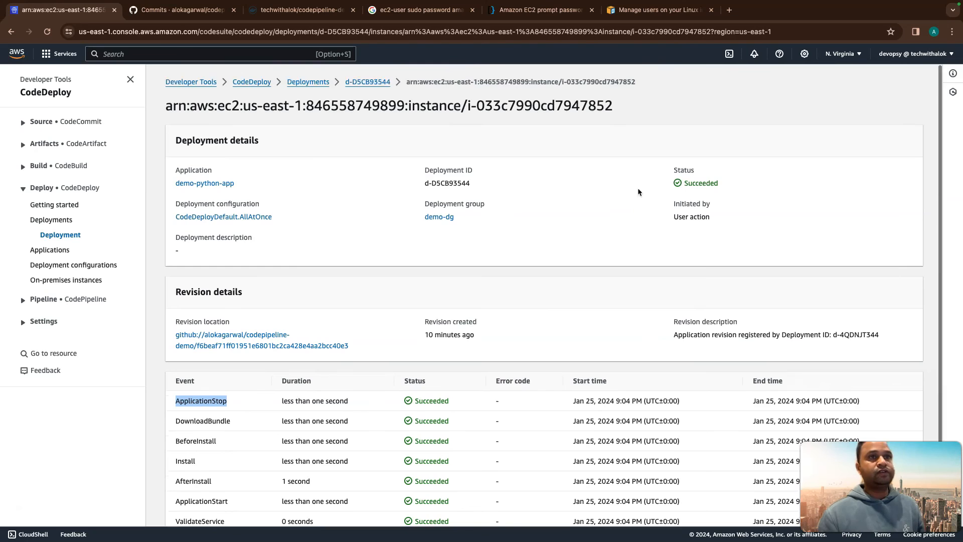
left_click(324, 82)
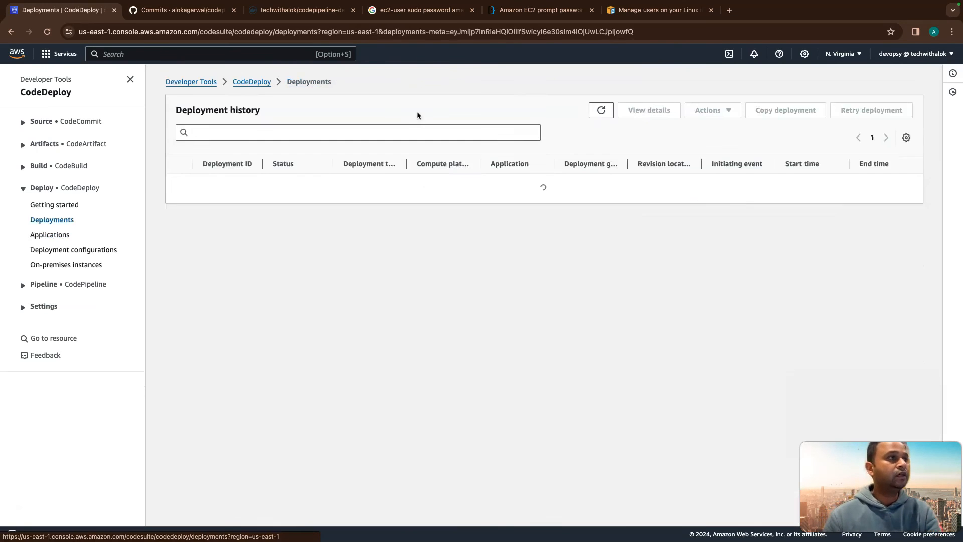
left_click(33, 235)
left_click(233, 199)
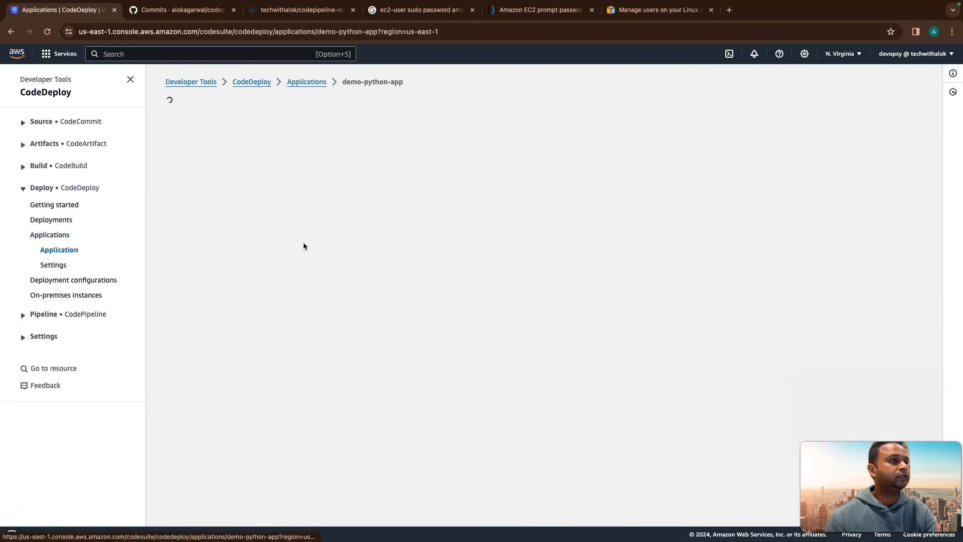
left_click(215, 332)
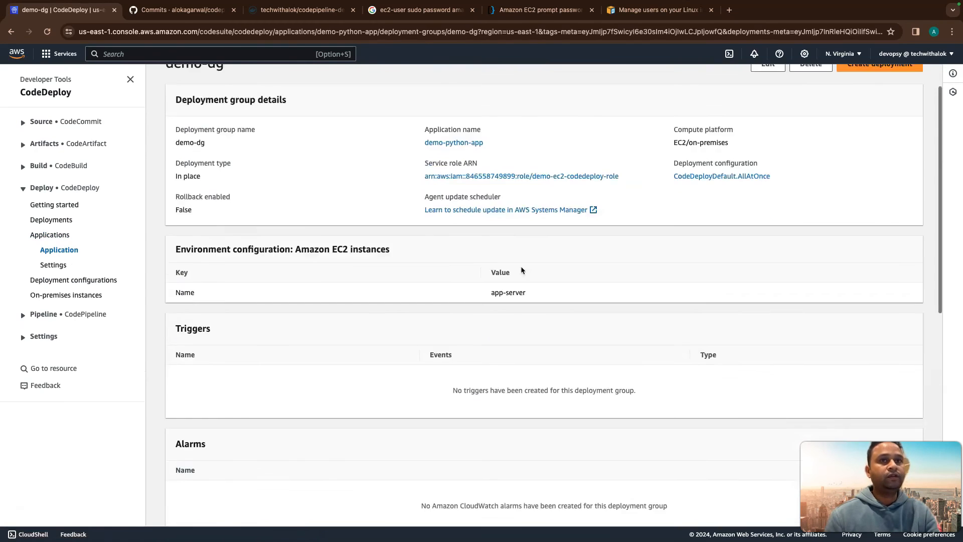
- Select the most recent deployment in the demo-dg deployment history and copy it as a new deployment
scroll(577, 258, "down", 10)
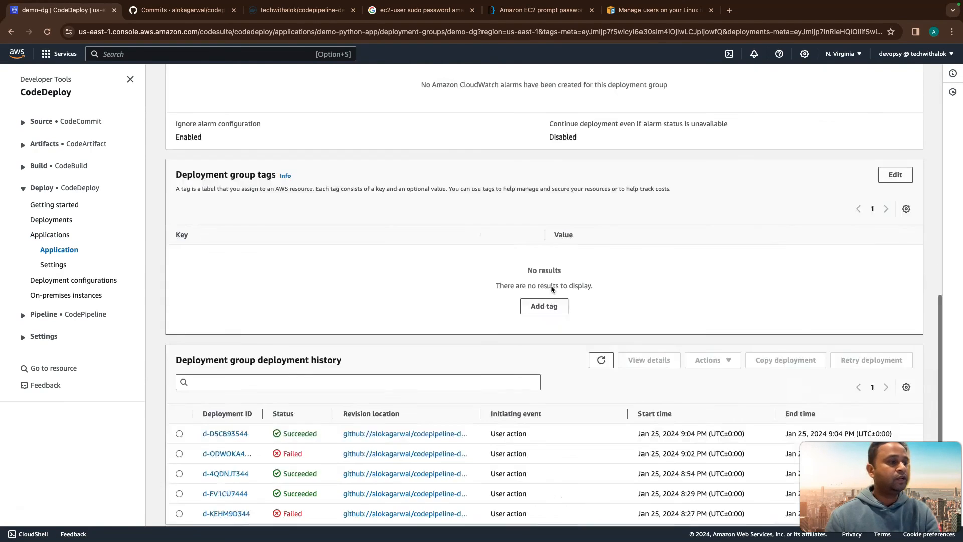
left_click(179, 426)
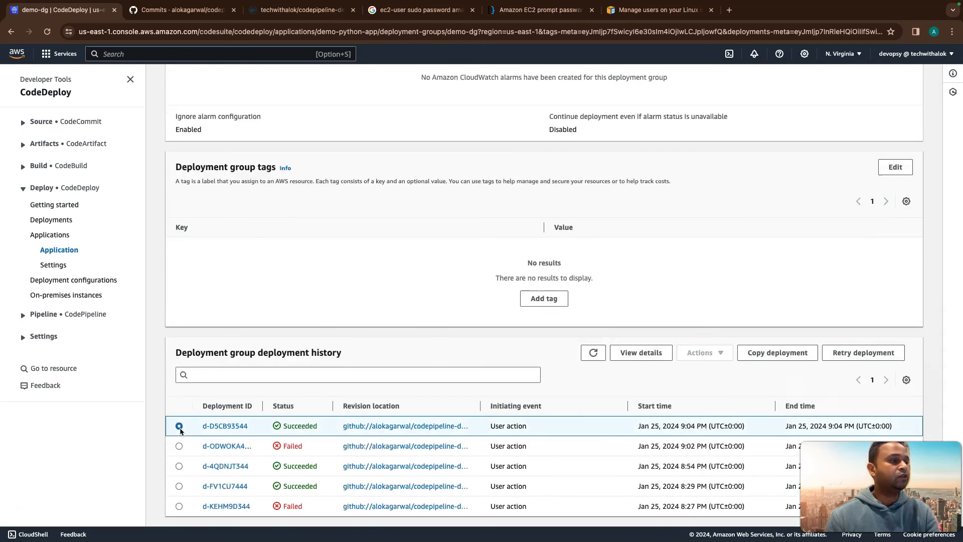
scroll(254, 424, "up", 8)
scroll(637, 327, "up", 2)
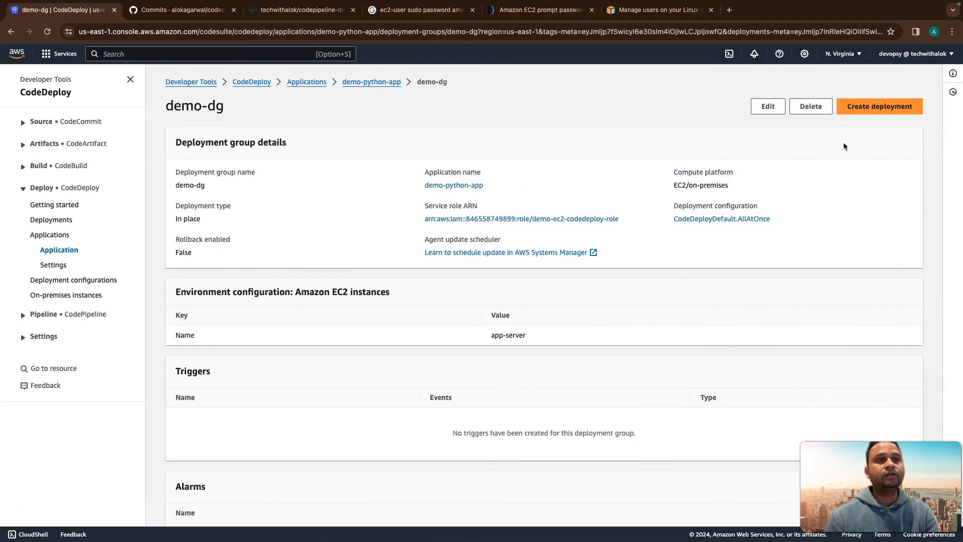
scroll(705, 171, "down", 8)
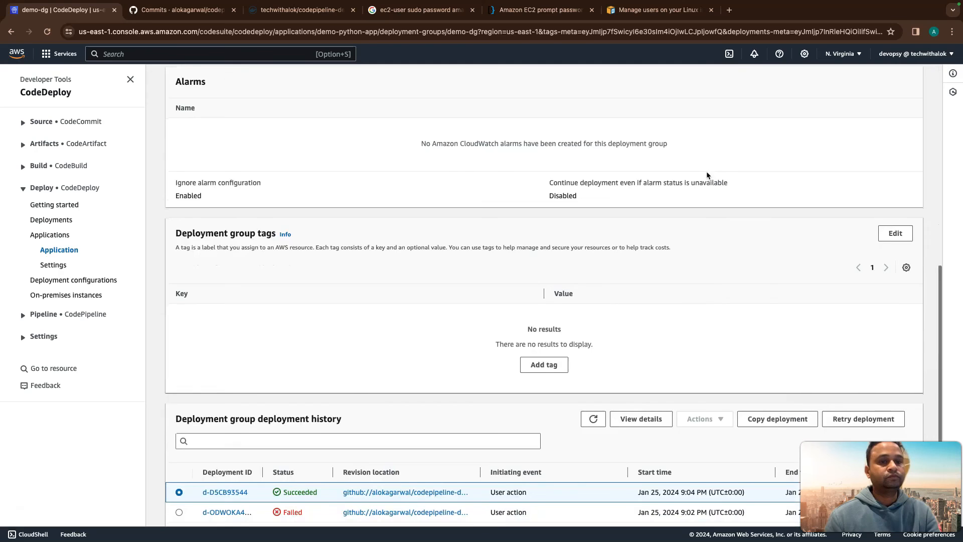
left_click(783, 419)
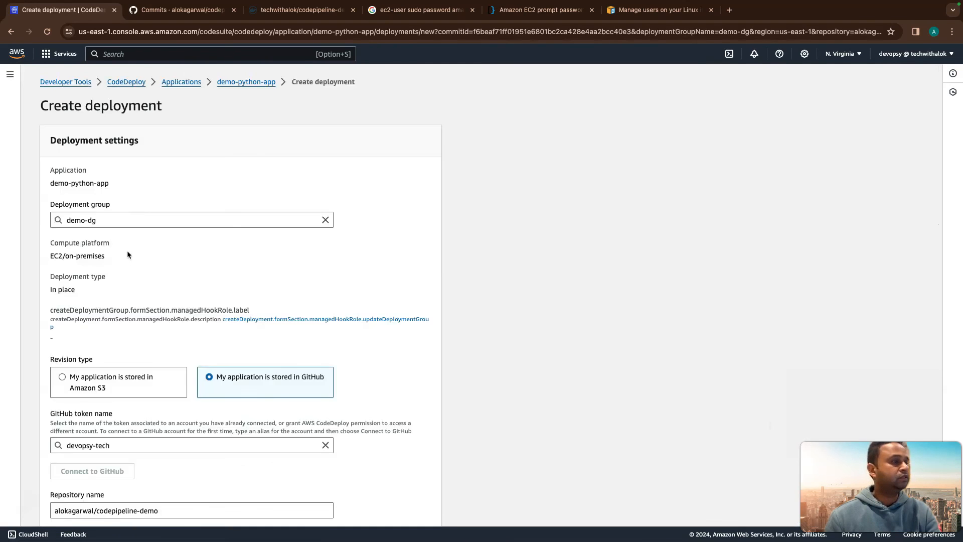
scroll(106, 223, "down", 5)
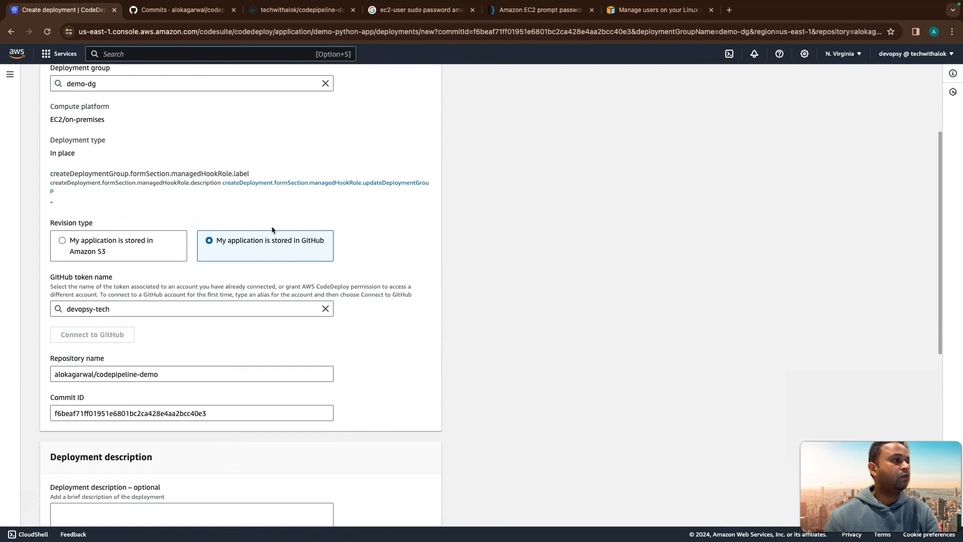
scroll(243, 243, "down", 1)
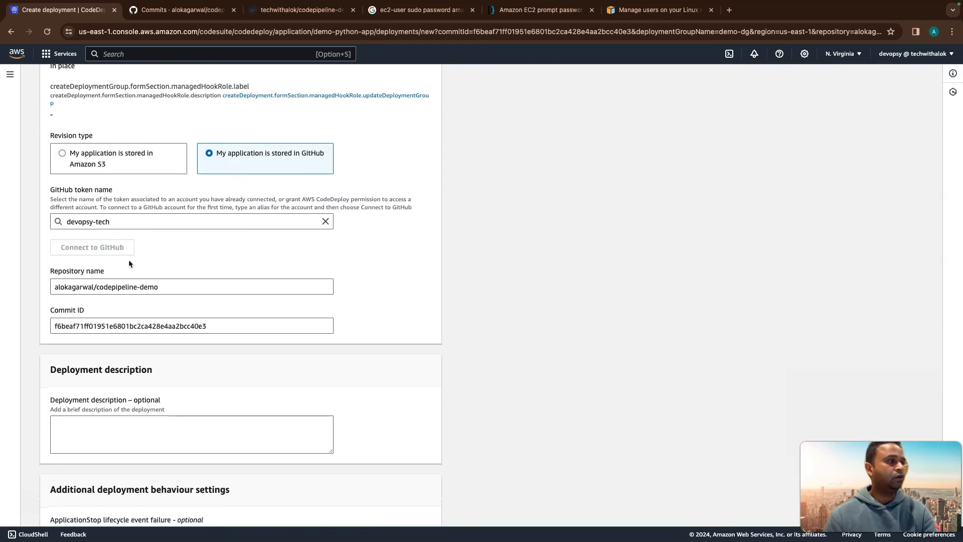
scroll(211, 291, "down", 4)
scroll(222, 271, "down", 1)
scroll(221, 246, "up", 2)
left_click_drag(215, 242, 52, 244)
key("super+v")
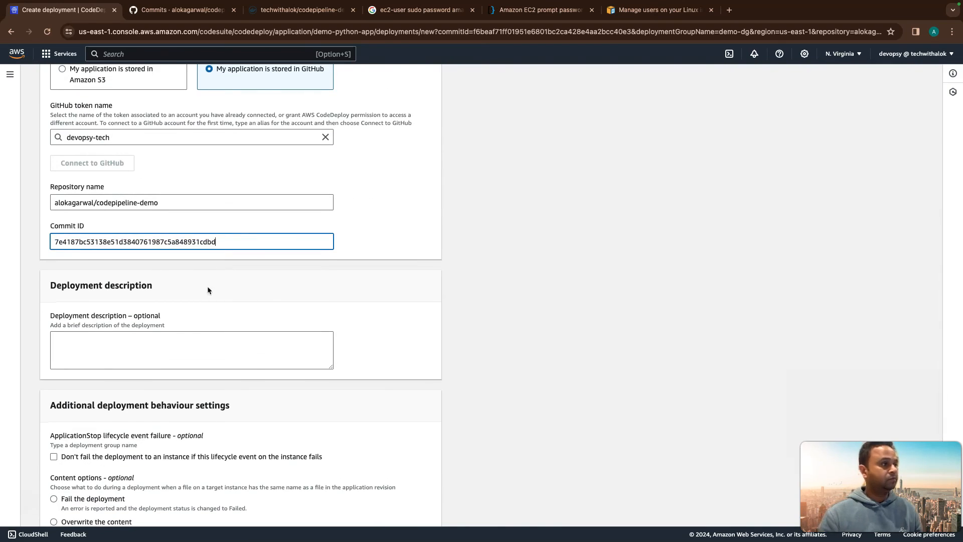
scroll(267, 279, "down", 4)
left_click(398, 508)
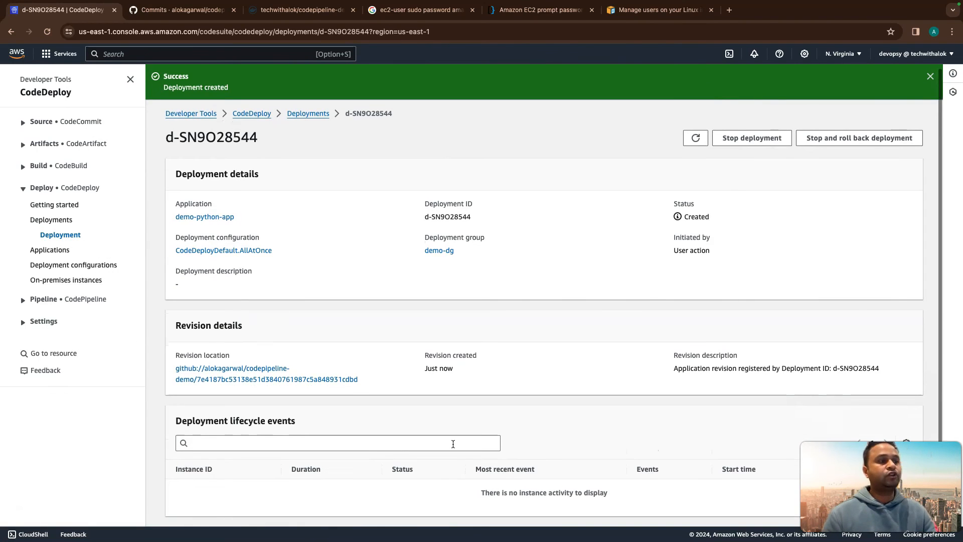
- Switch to the EC2 terminal and run sudo docker ps -a repeatedly to watch the containers during the deployment
key("ctrl+Left")
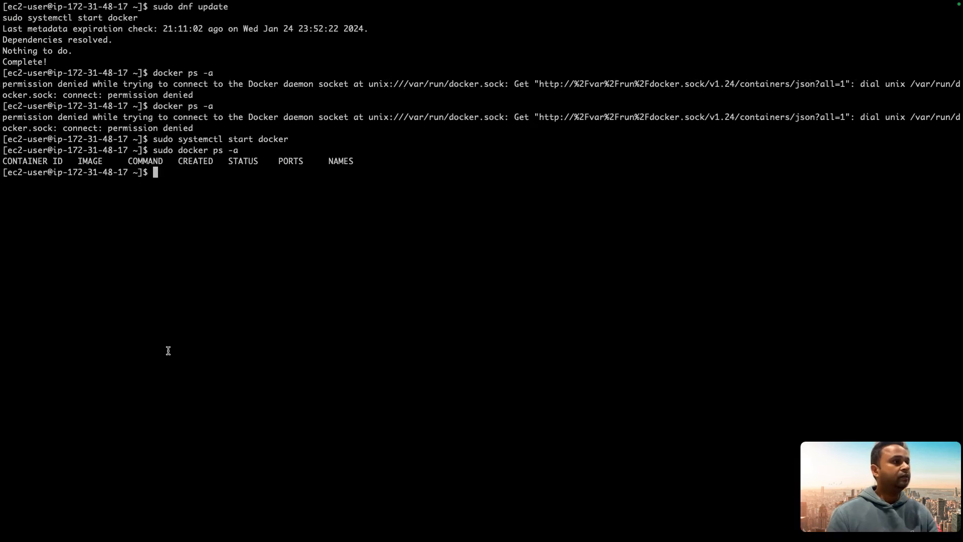
key("Up")
key("Return")
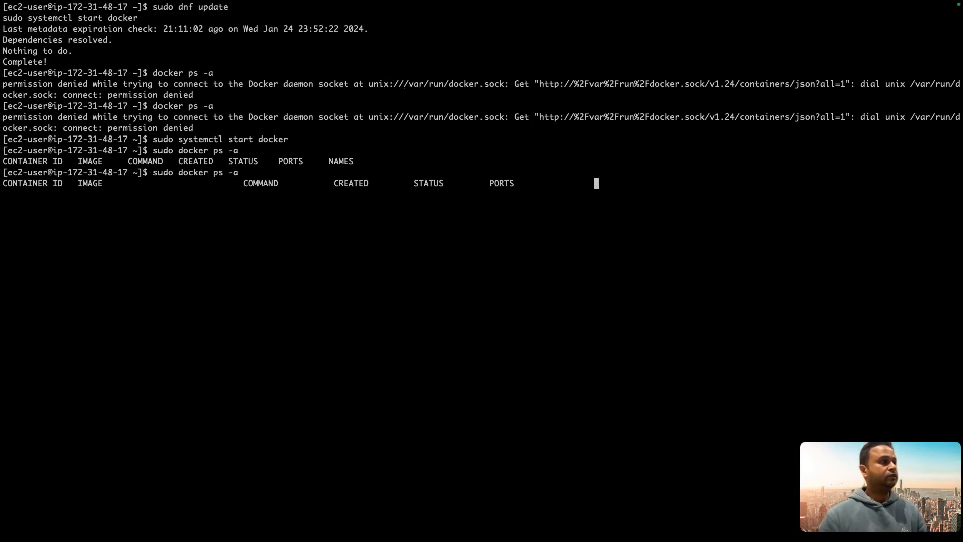
key("Up")
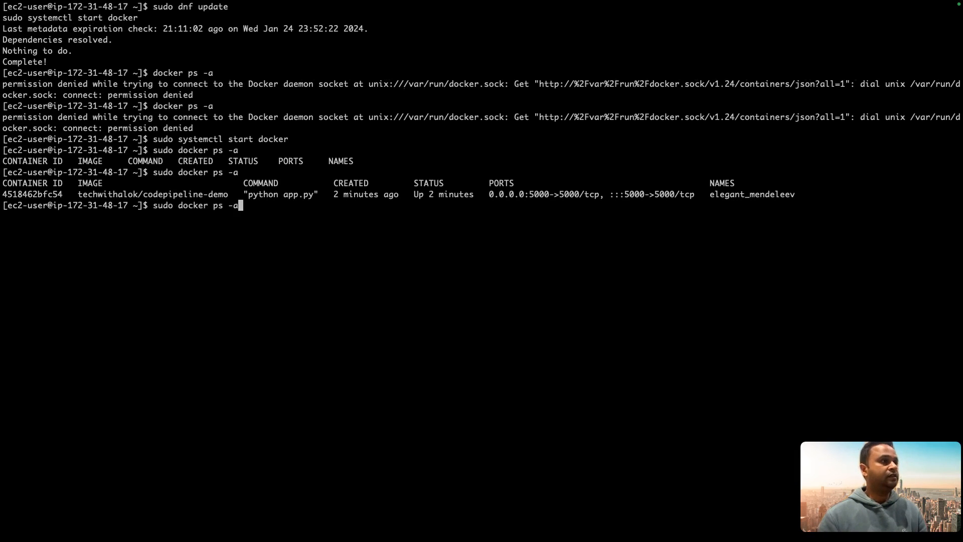
key("Return")
key("Up")
key("Return")
key("Up")
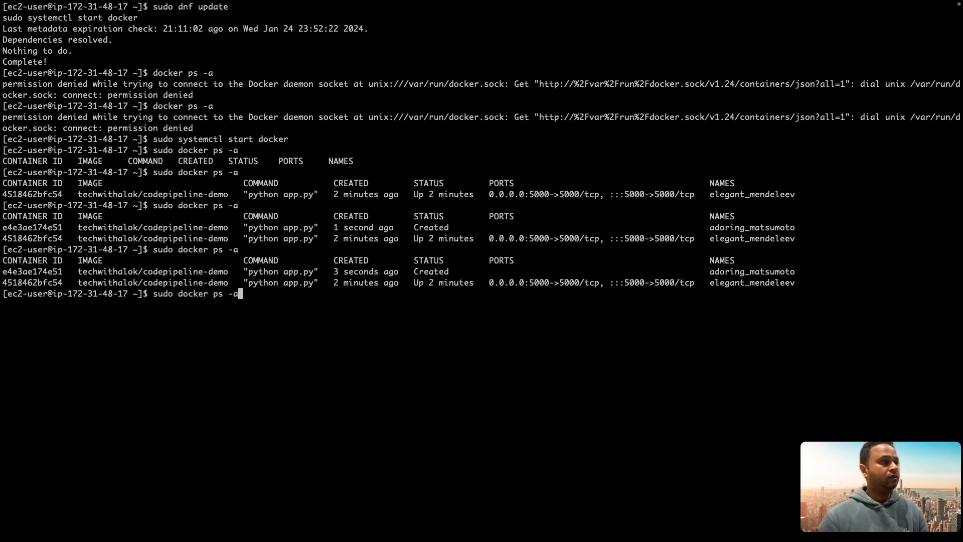
key("Return")
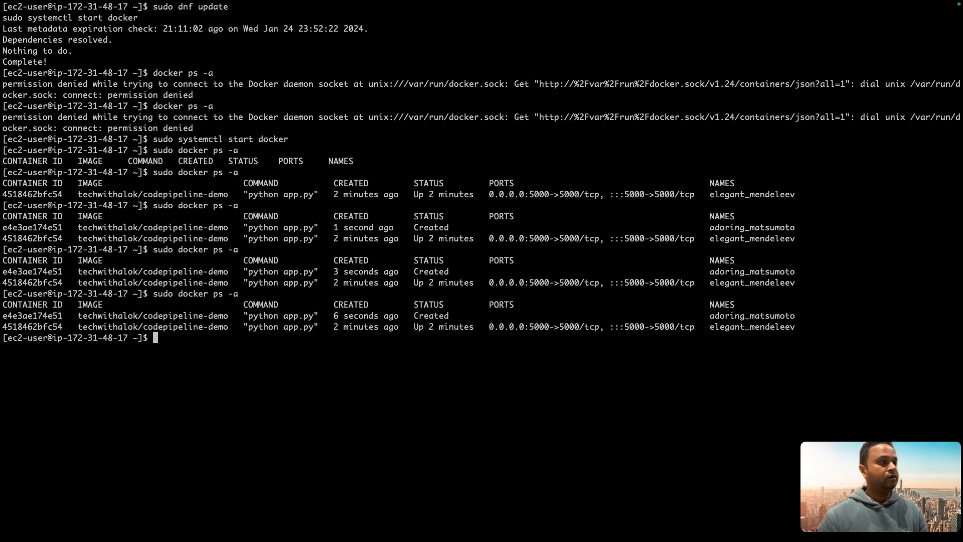
key("Up")
key("Return")
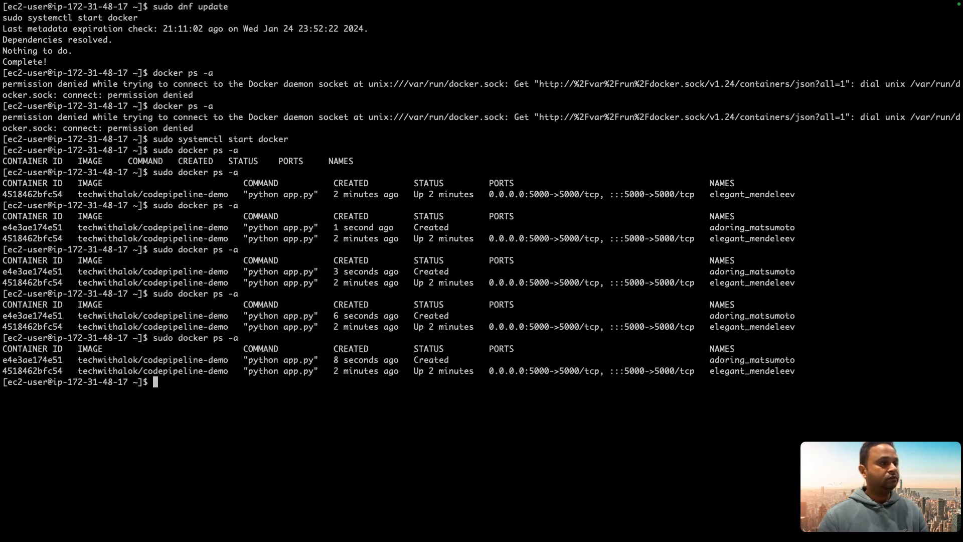
- Return to CodeDeploy, view the instance's deployment events, and read the AfterInstall error log for start_container.sh
key("ctrl+Right")
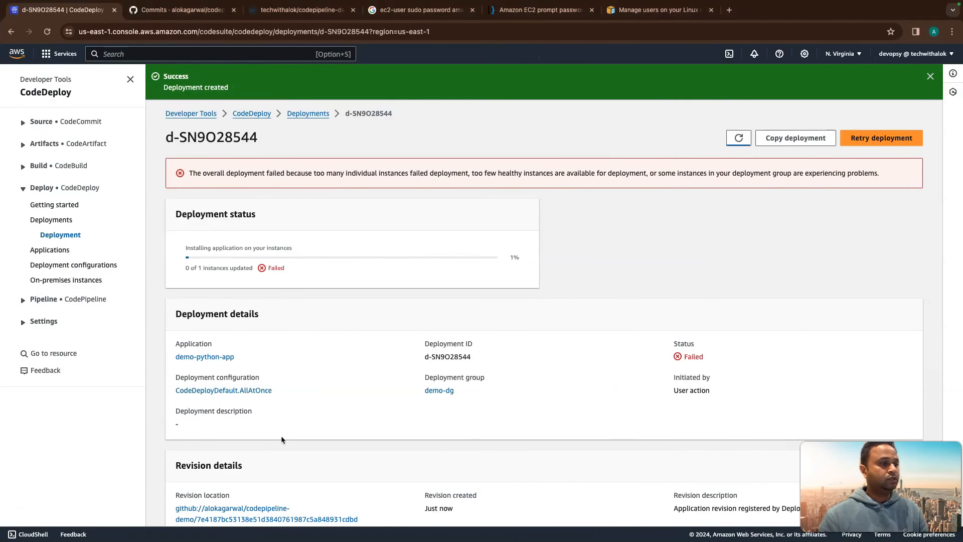
scroll(326, 435, "down", 3)
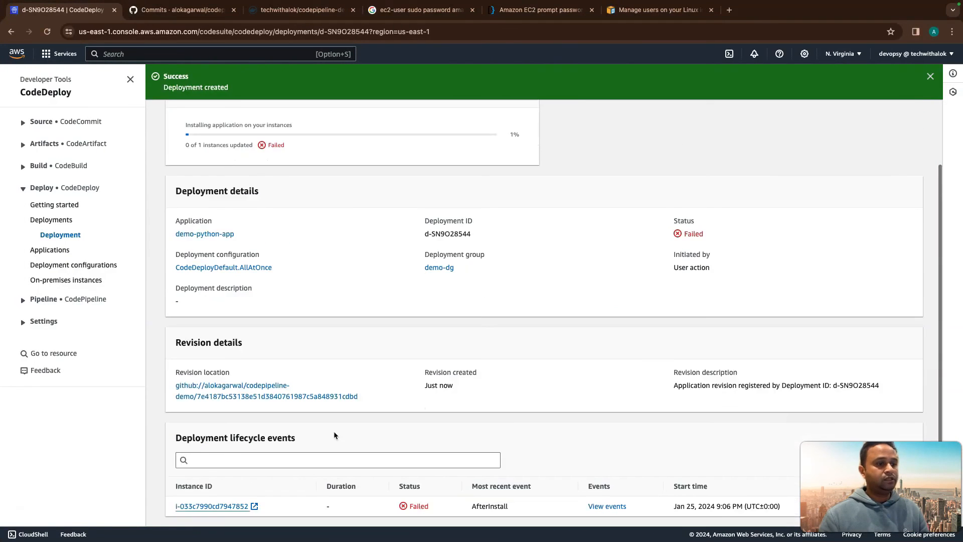
left_click(607, 506)
scroll(368, 457, "down", 2)
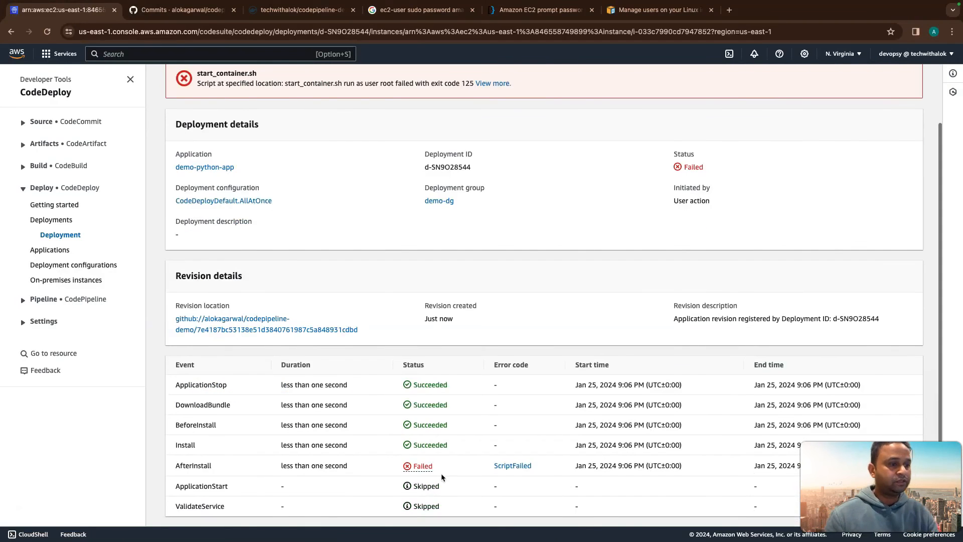
left_click(521, 470)
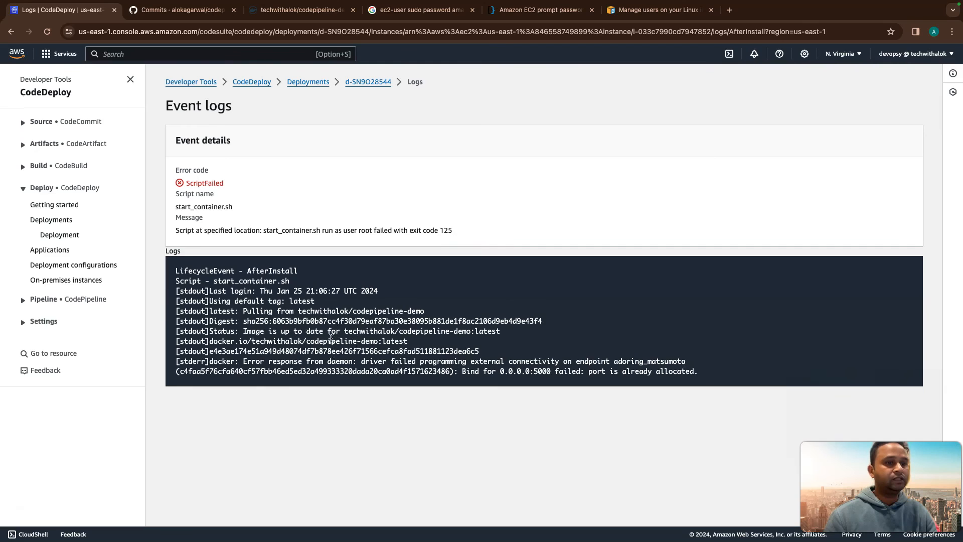
left_click_drag(698, 372, 588, 372)
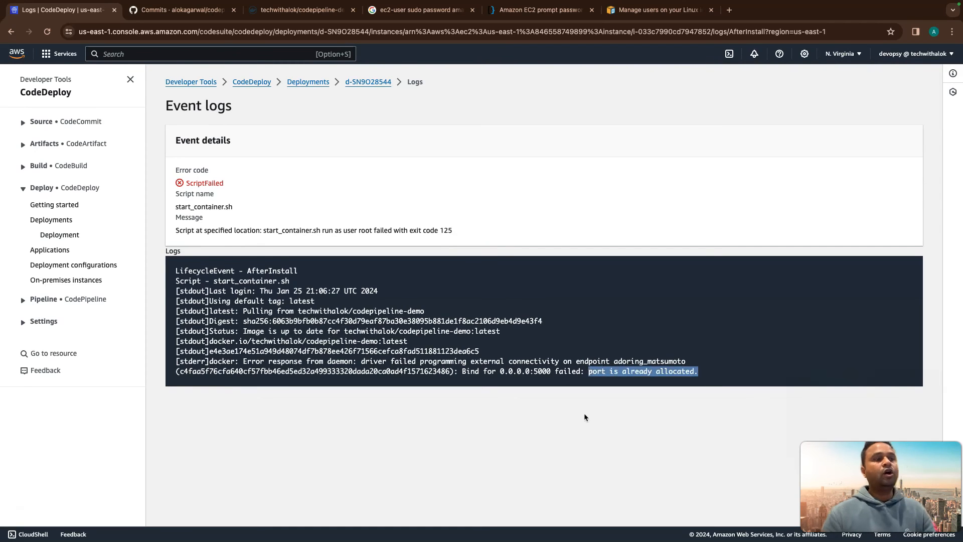
scroll(406, 382, "up", 1)
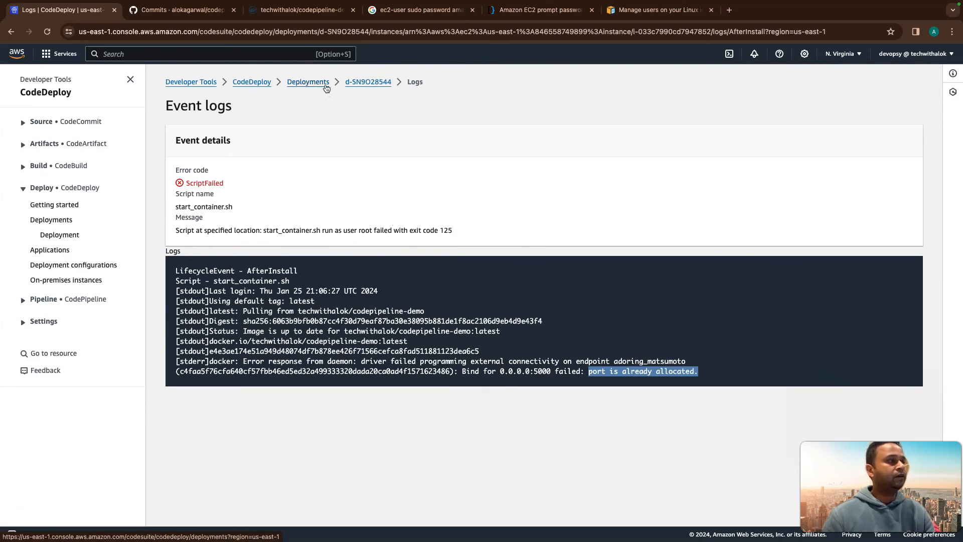
left_click(299, 334)
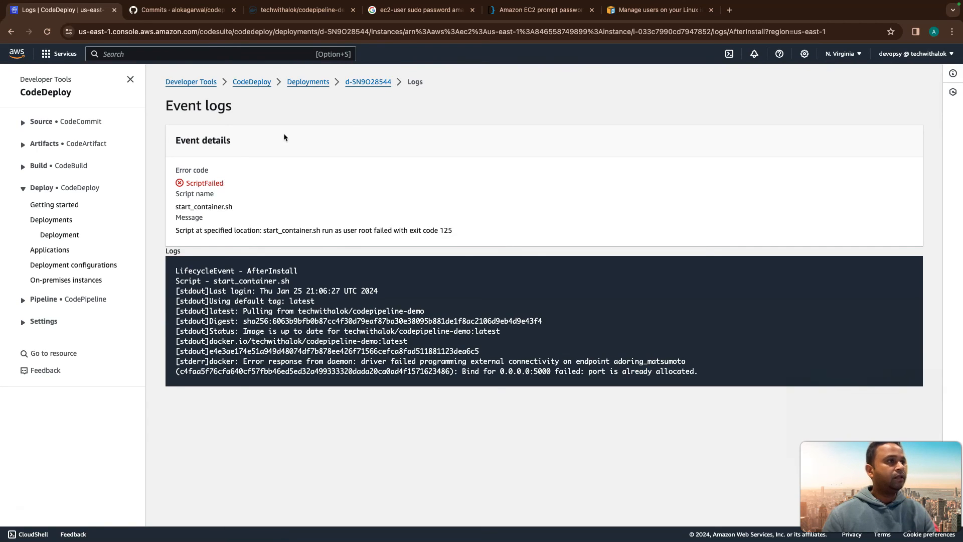
- Go back to the instance's lifecycle events and examine the ApplicationStop event's duration and status
left_click(355, 82)
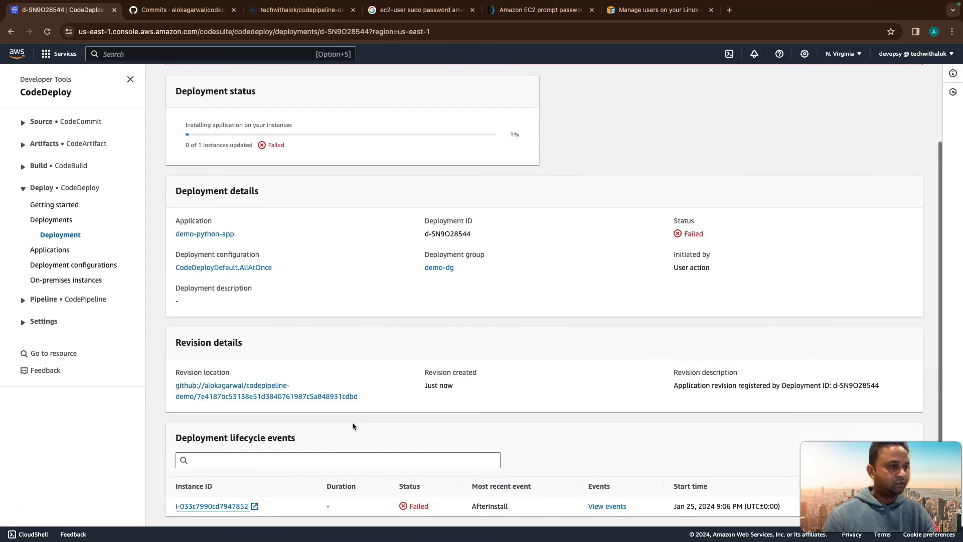
left_click(606, 506)
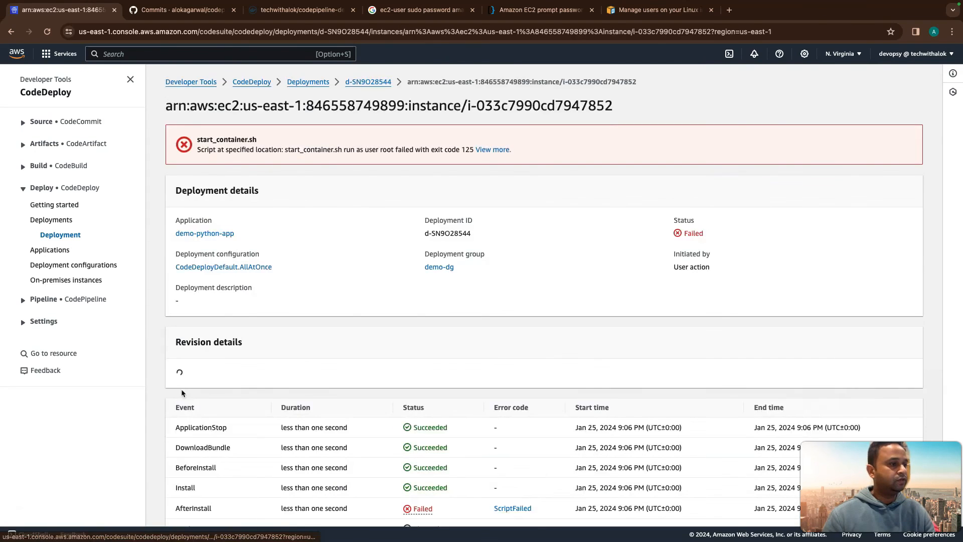
scroll(285, 432, "down", 3)
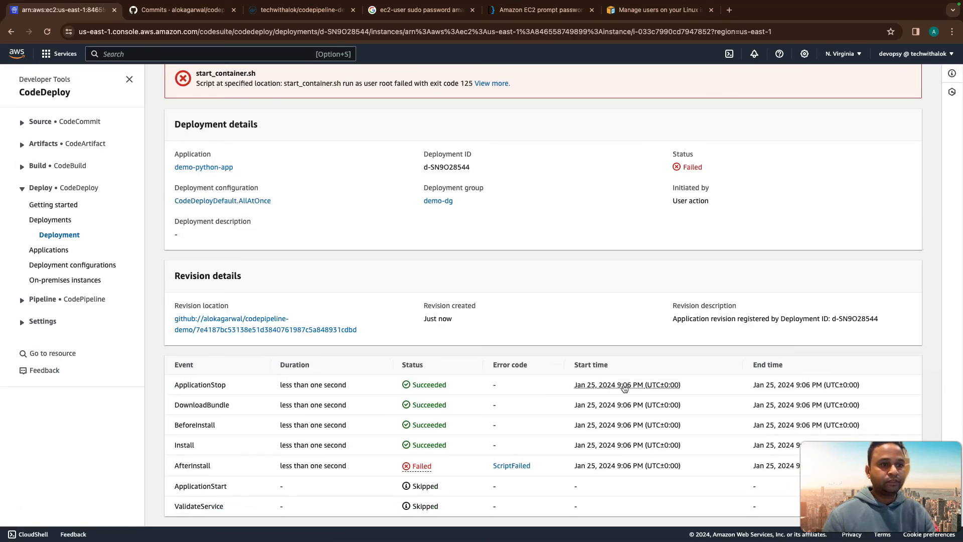
left_click_drag(269, 387, 353, 387)
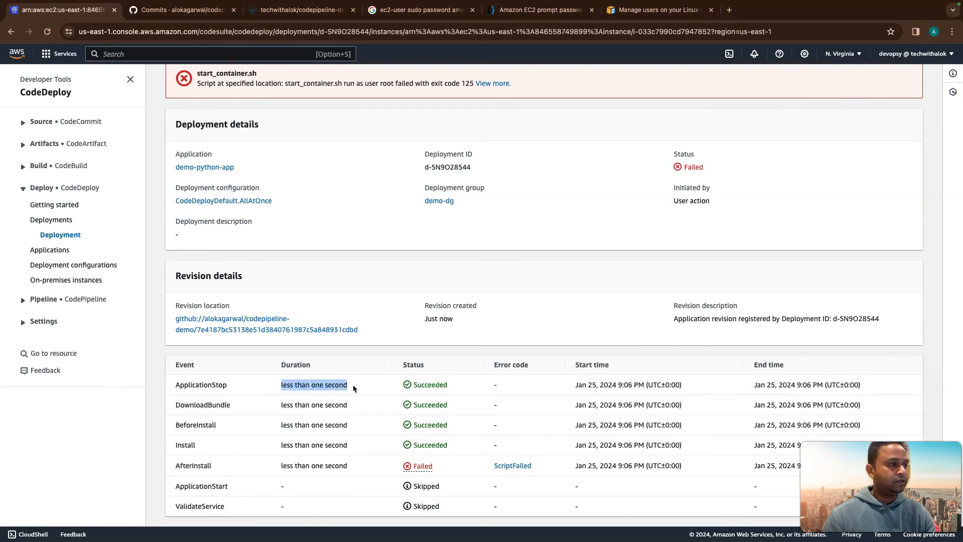
scroll(332, 382, "up", 3)
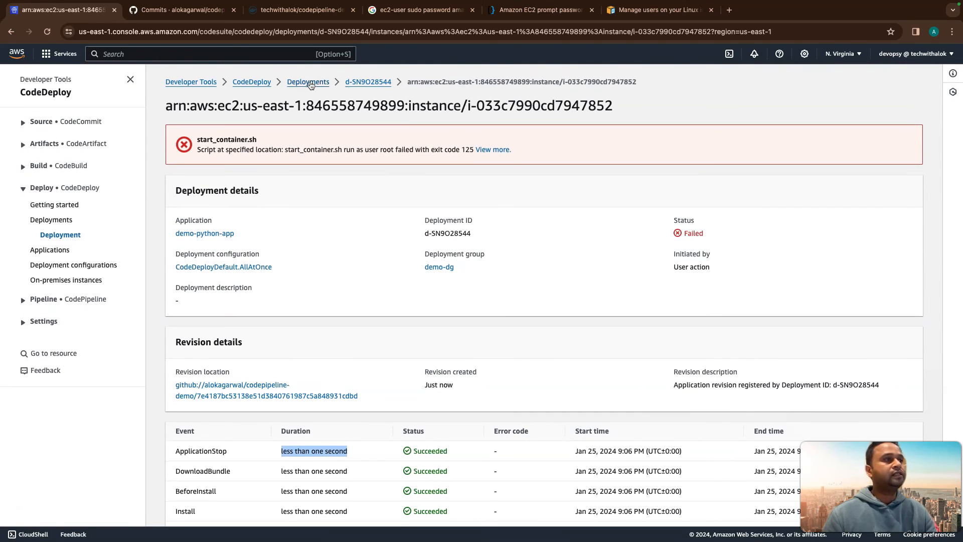
scroll(423, 153, "down", 3)
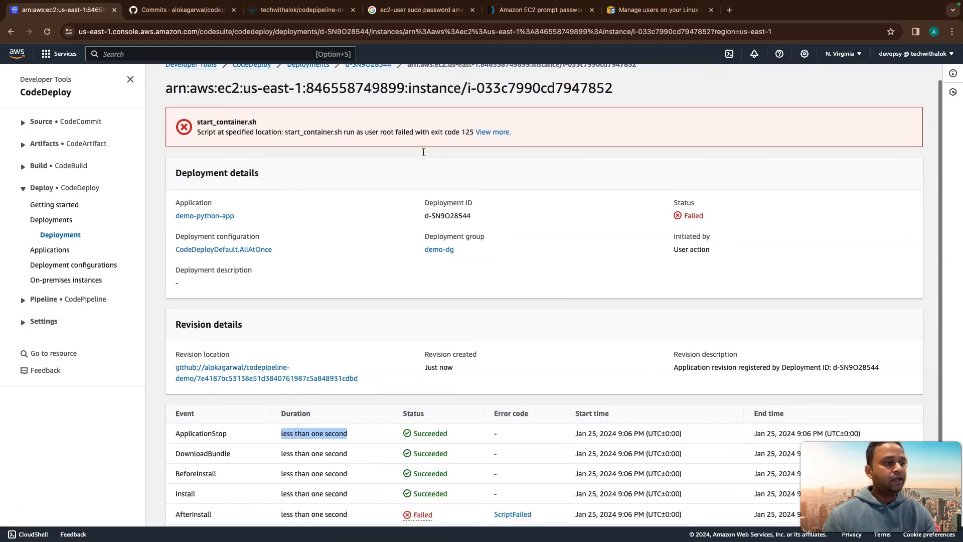
scroll(424, 154, "up", 3)
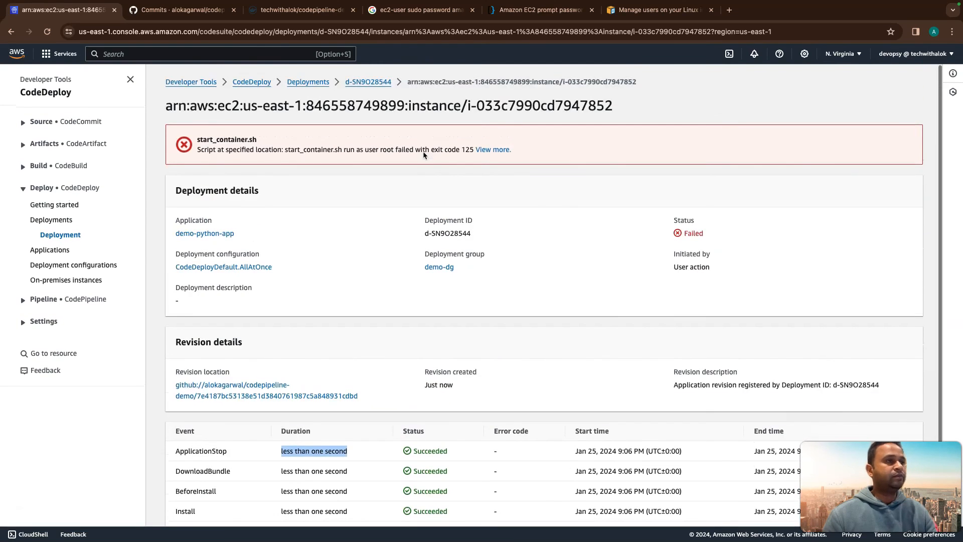
- Reopen the start_container.sh error log and compare its port error with the running container's port mapping in the EC2 terminal
left_click(502, 150)
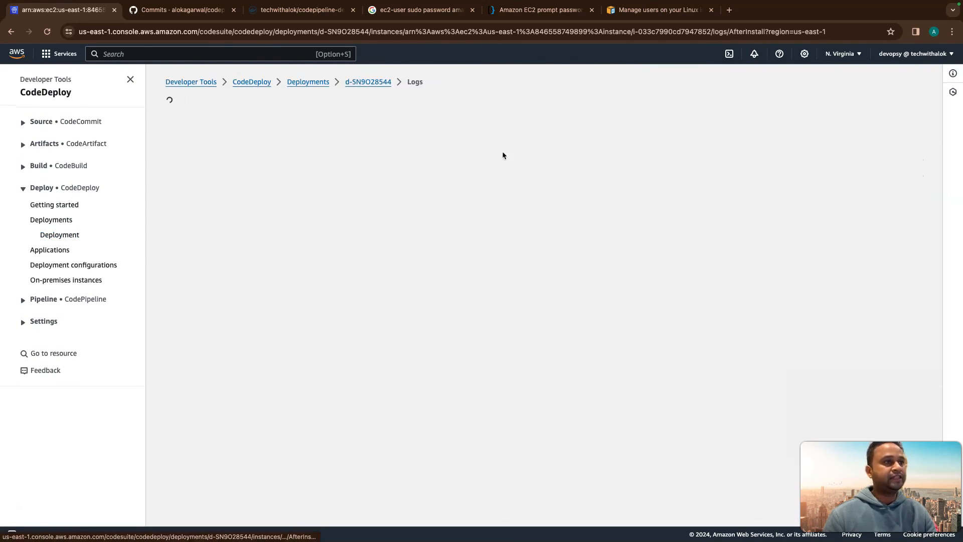
left_click_drag(707, 369, 590, 367)
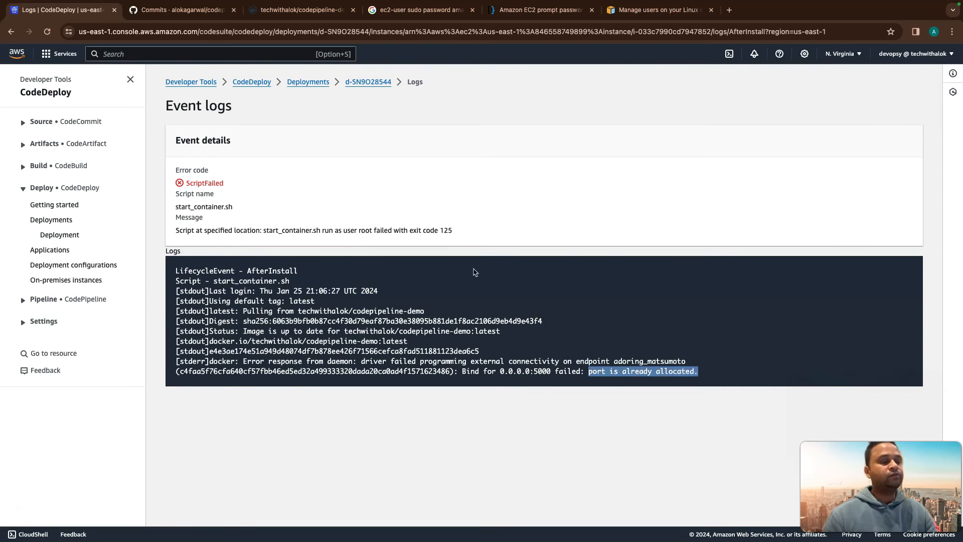
key("ctrl+Left")
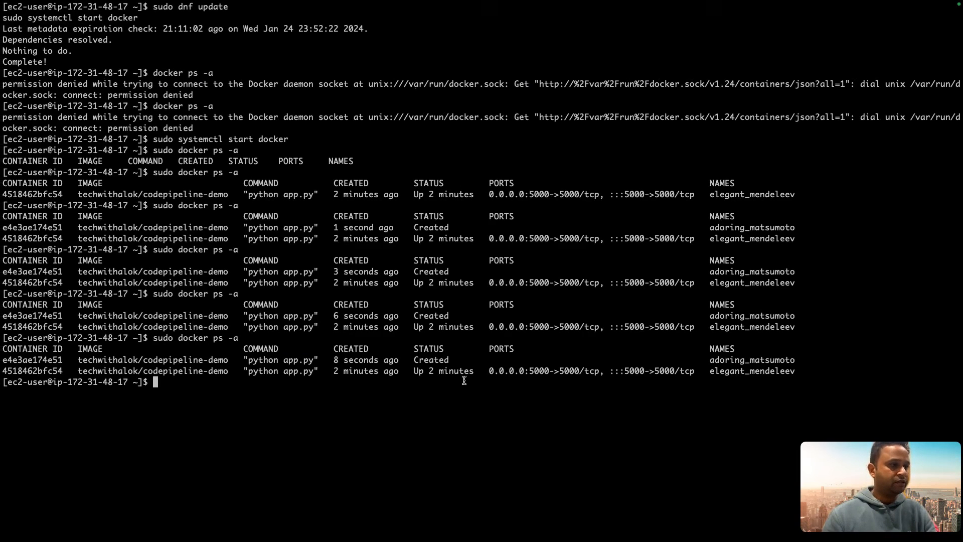
left_click_drag(528, 372, 581, 372)
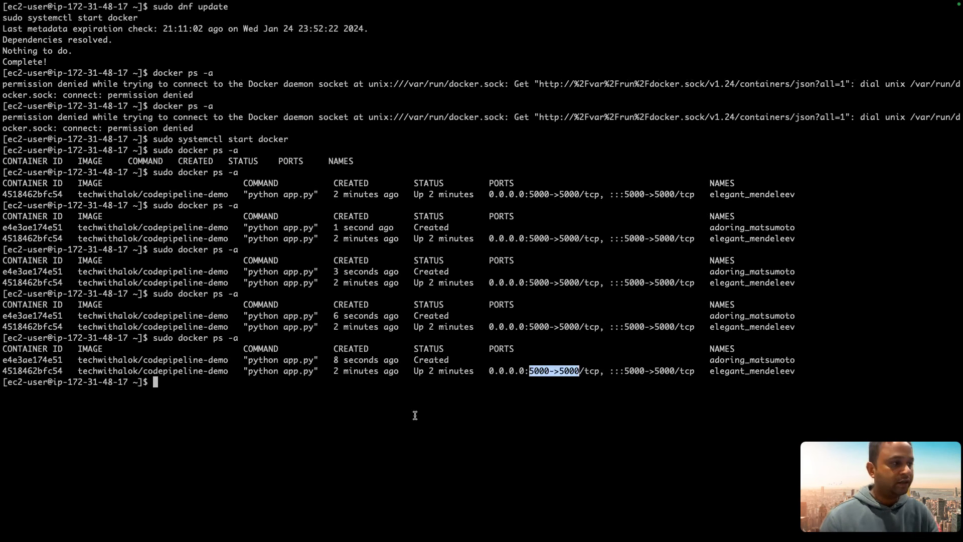
left_click(346, 421)
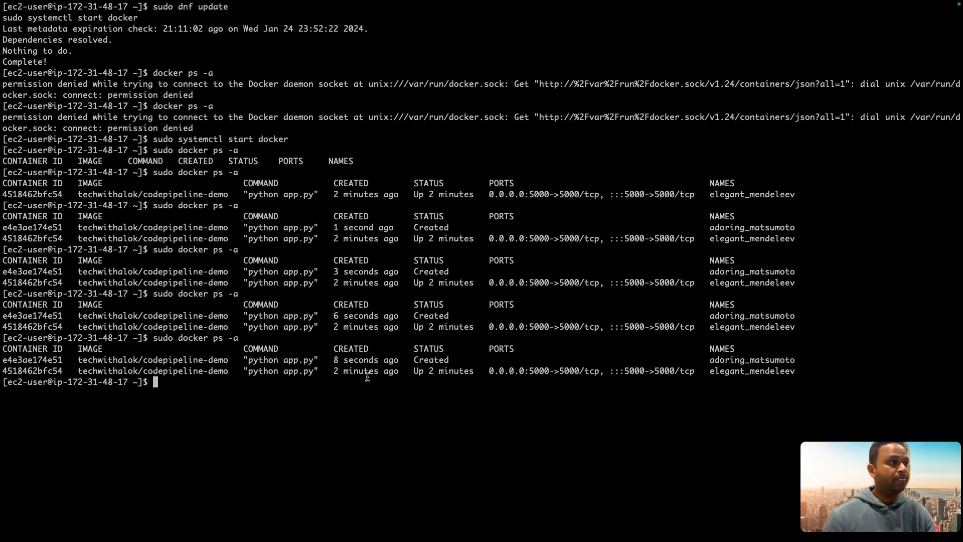
- Return to CodeDeploy and open the demo-dg deployment group of the demo-python-app application
key("ctrl+Right")
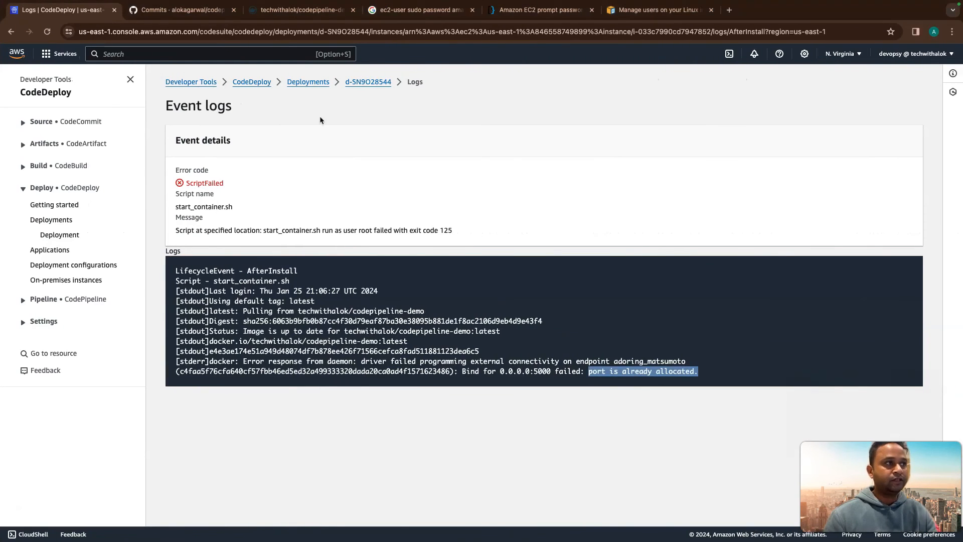
left_click(308, 82)
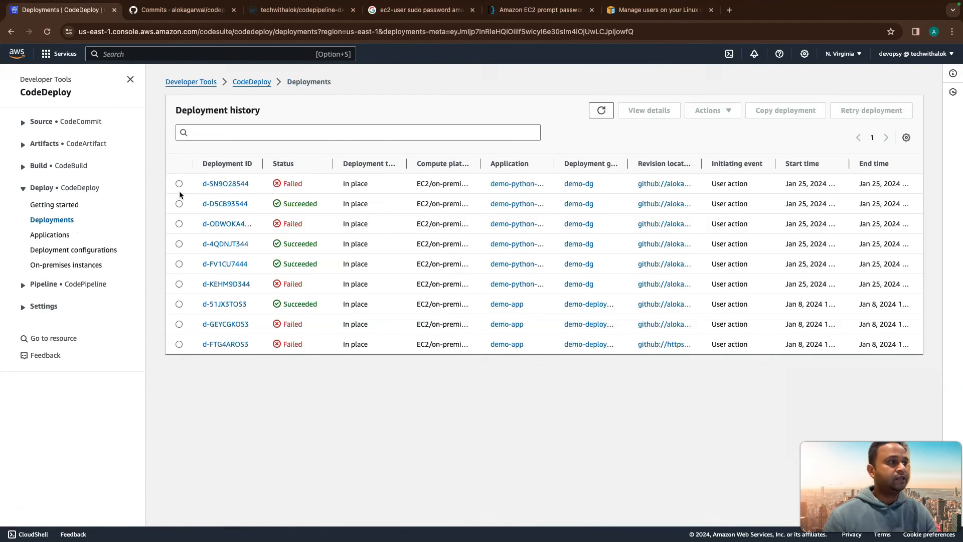
left_click(51, 221)
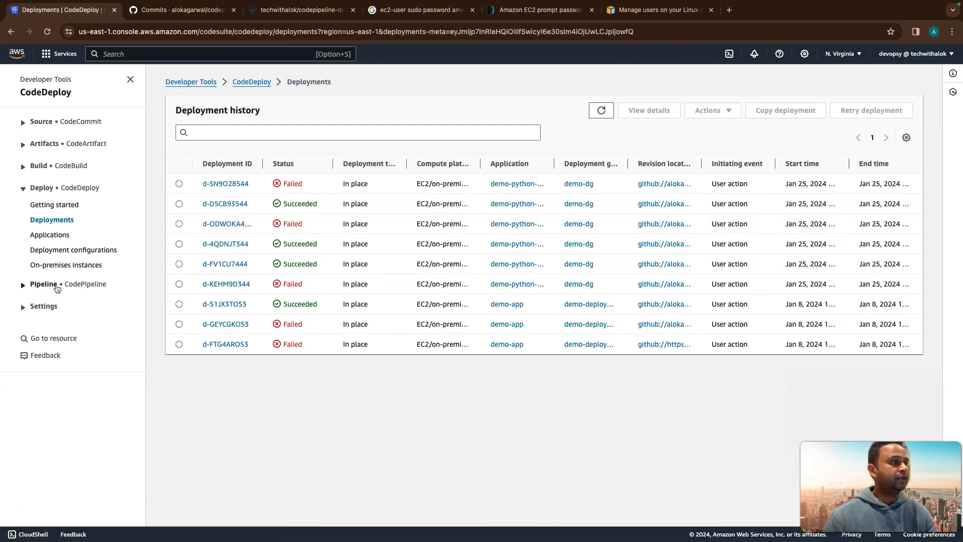
left_click(50, 235)
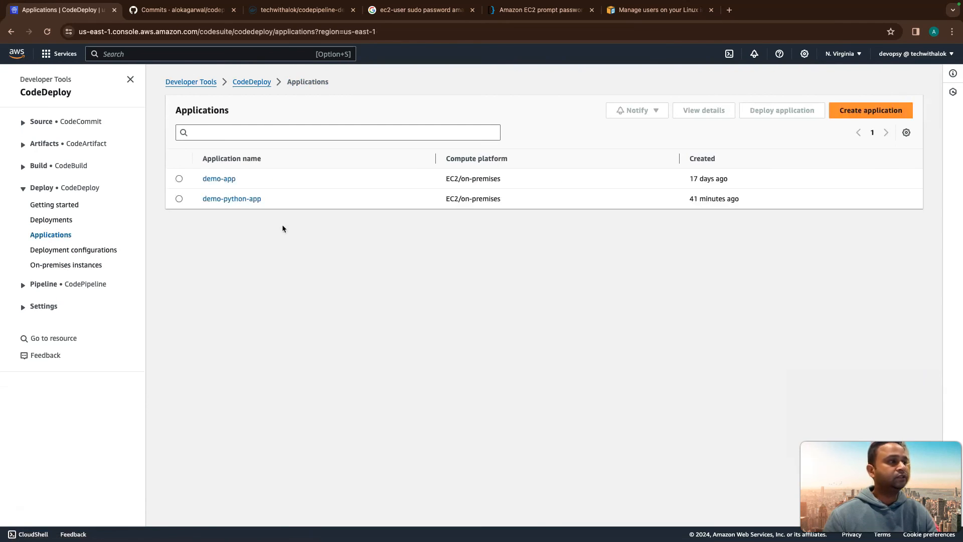
left_click(233, 199)
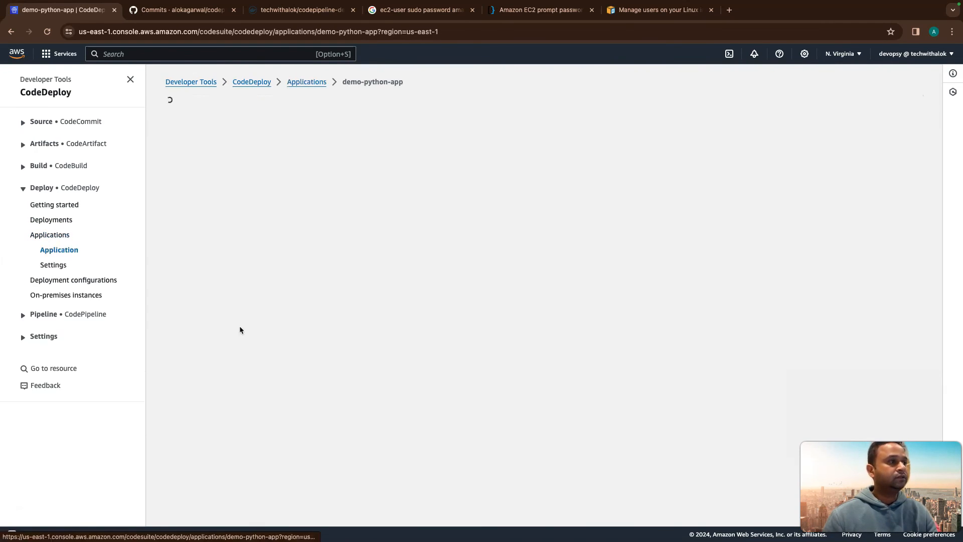
left_click(227, 335)
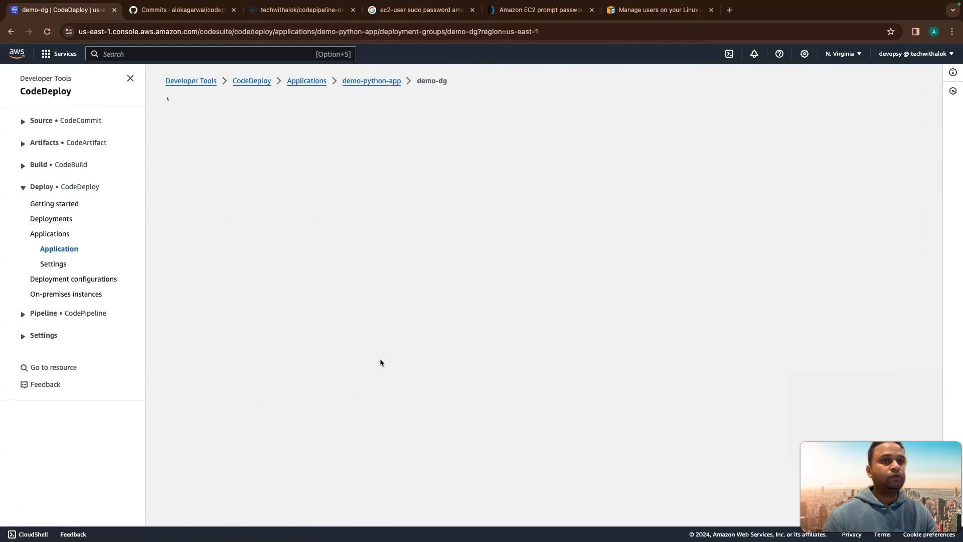
- Start a new deployment for demo-dg from a GitHub revision and set its repository name to the codepipeline-demo repository's owner/name path
left_click(880, 106)
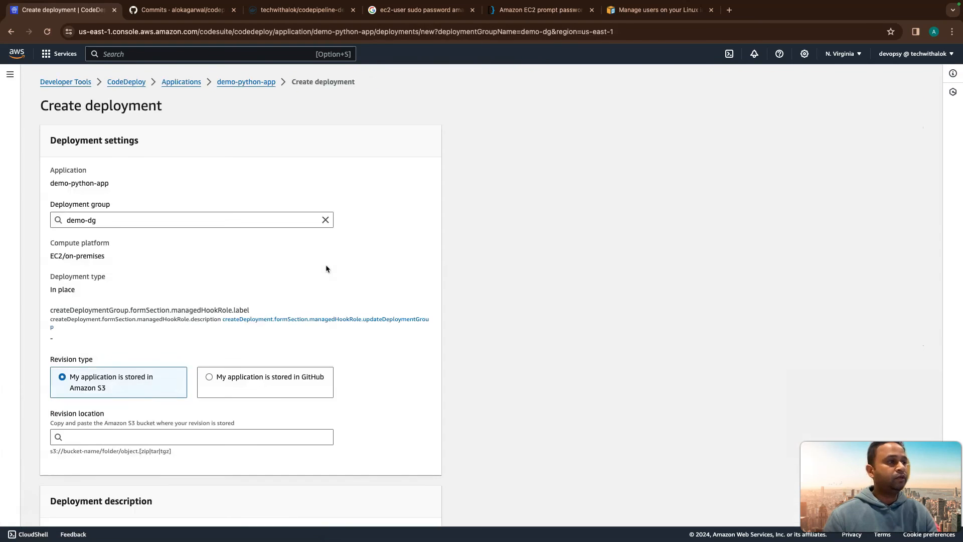
scroll(140, 289, "down", 3)
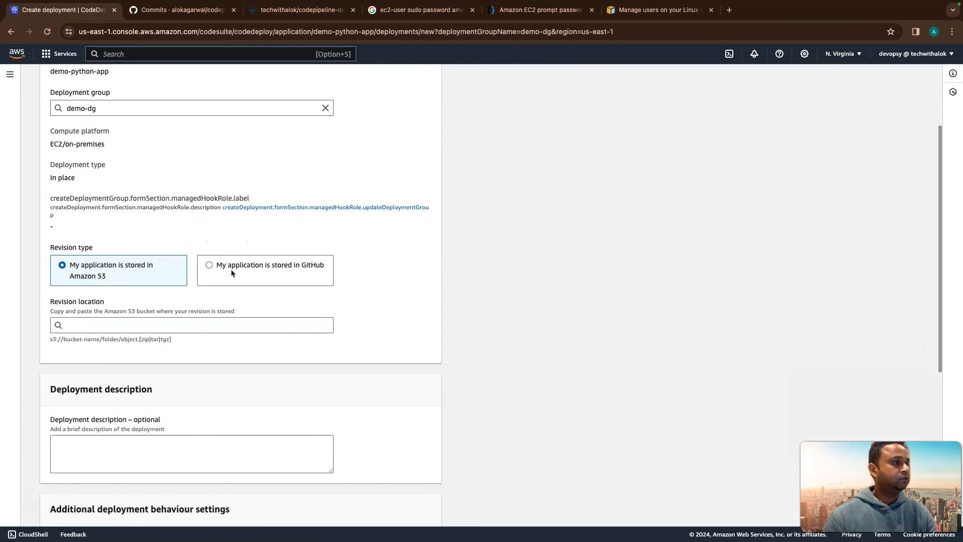
left_click_drag(231, 268, 121, 326)
left_click(124, 396)
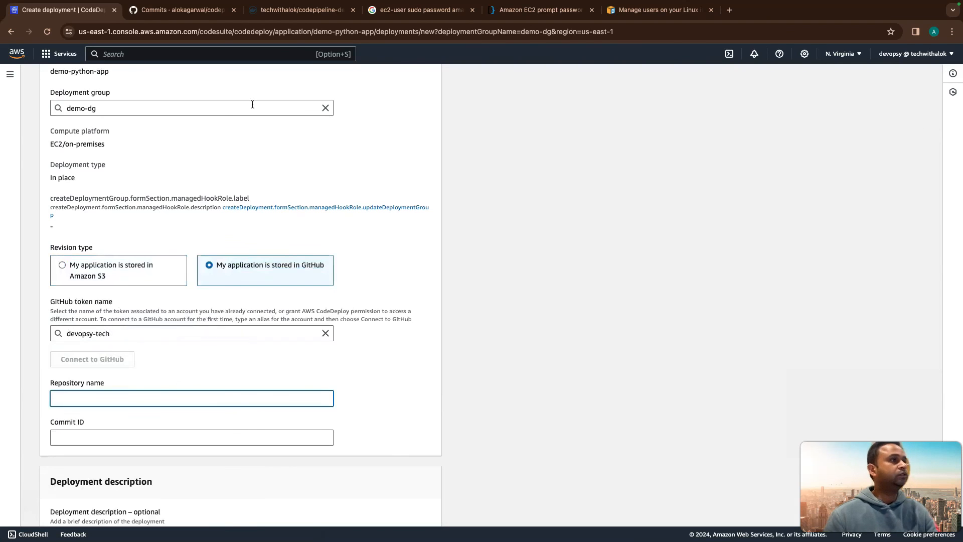
left_click(181, 10)
left_click_drag(121, 32, 226, 31)
key("super+c")
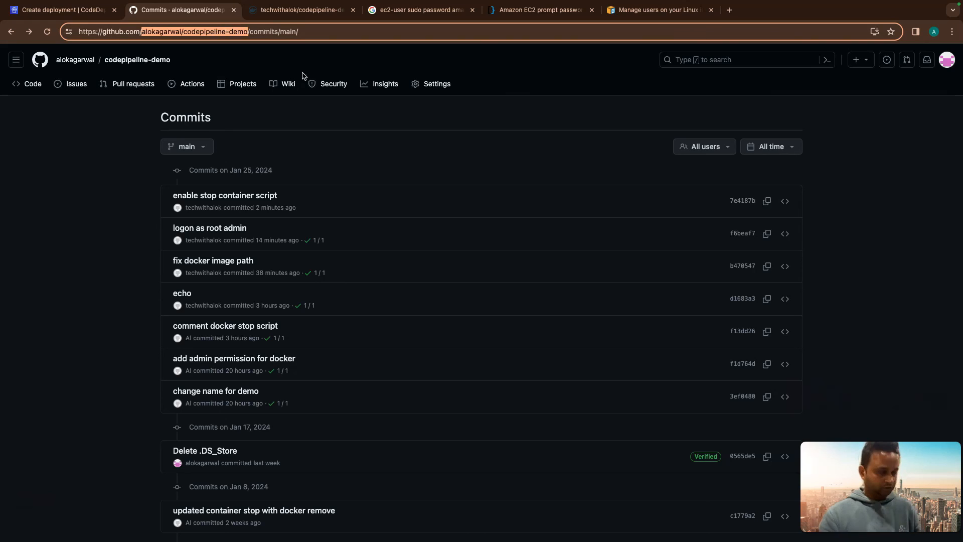
left_click(57, 10)
key("super+v")
- Fill in the commit ID of the "enable stop container script" commit from GitHub and create the deployment
left_click(164, 448)
left_click(210, 11)
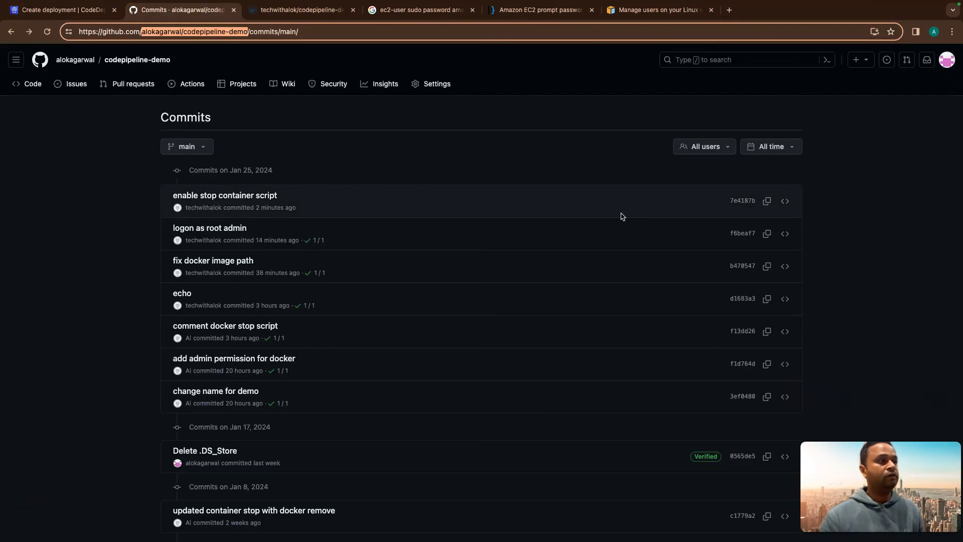
left_click(767, 200)
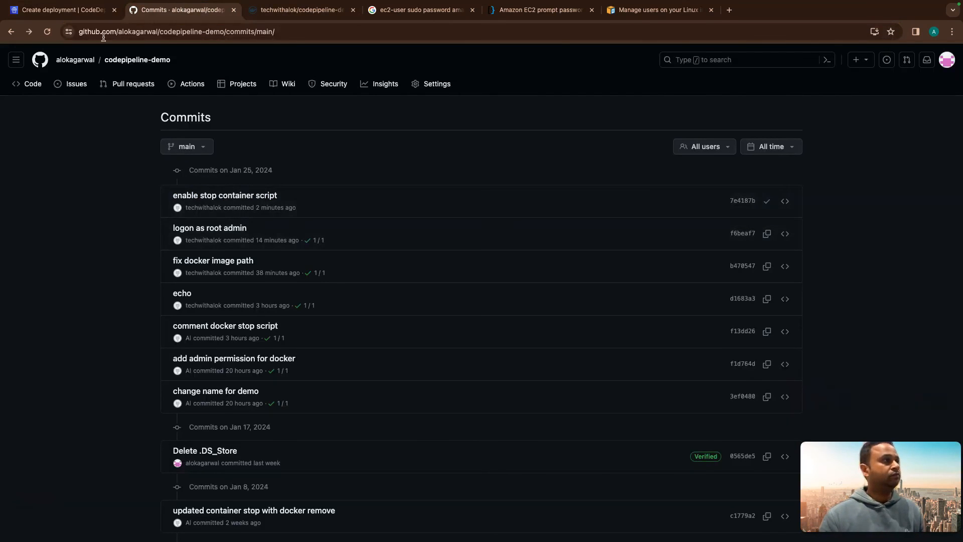
left_click(57, 10)
key("super+v")
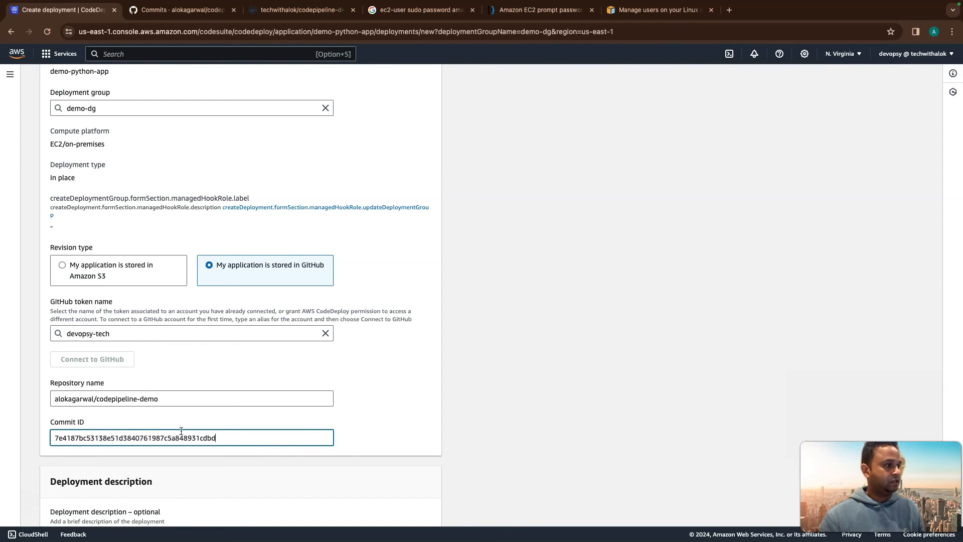
scroll(176, 431, "down", 7)
scroll(195, 427, "down", 1)
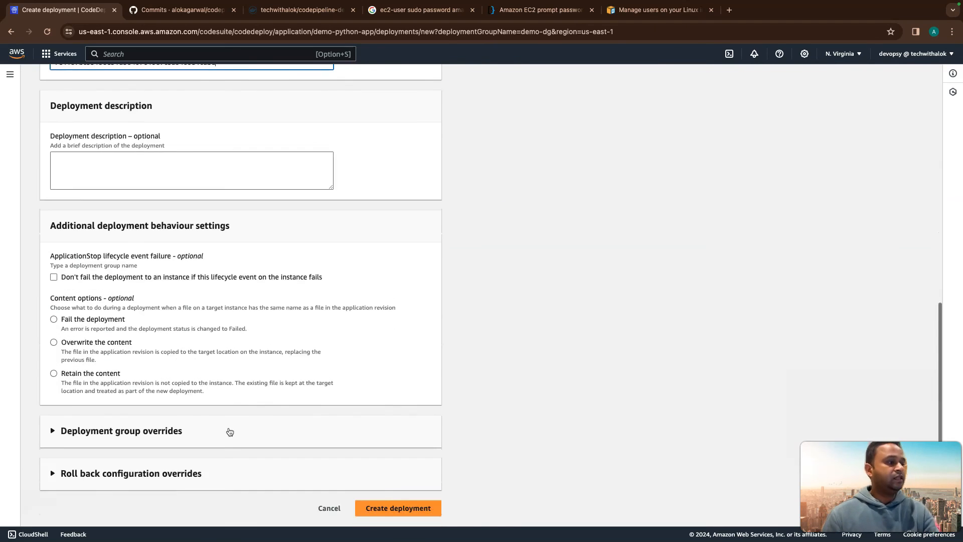
left_click(387, 507)
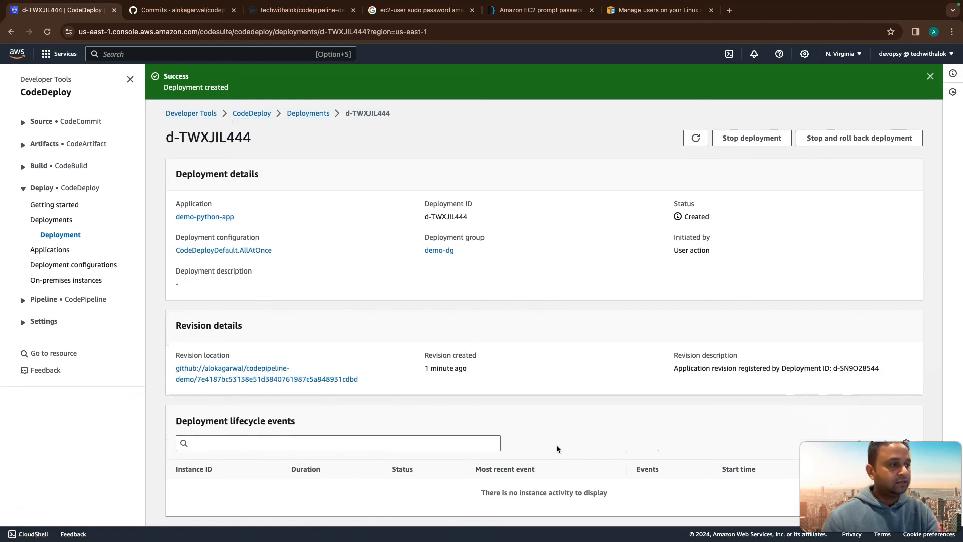
- Open the instance's deployment events and examine the status of each lifecycle event, especially ApplicationStop and AfterInstall
scroll(560, 445, "down", 2)
left_click(617, 507)
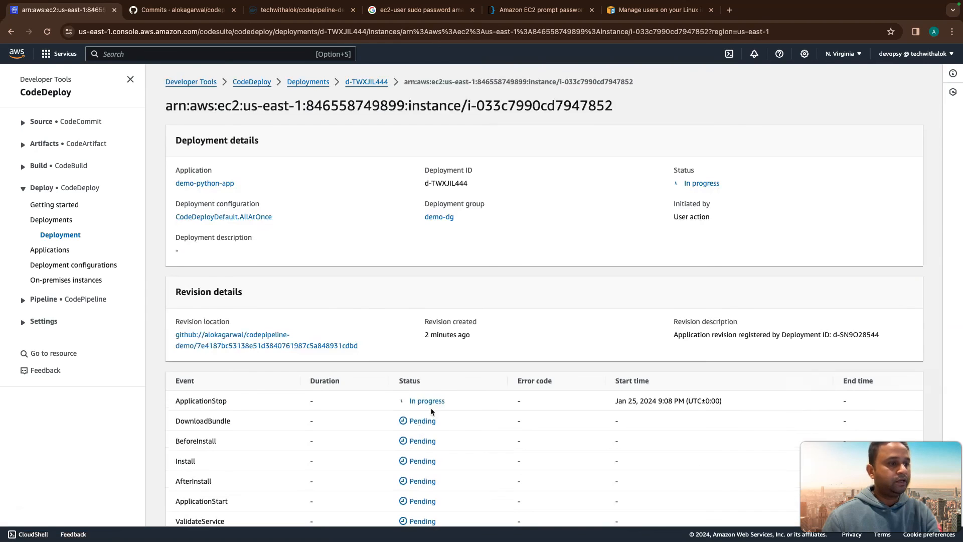
scroll(466, 420, "down", 1)
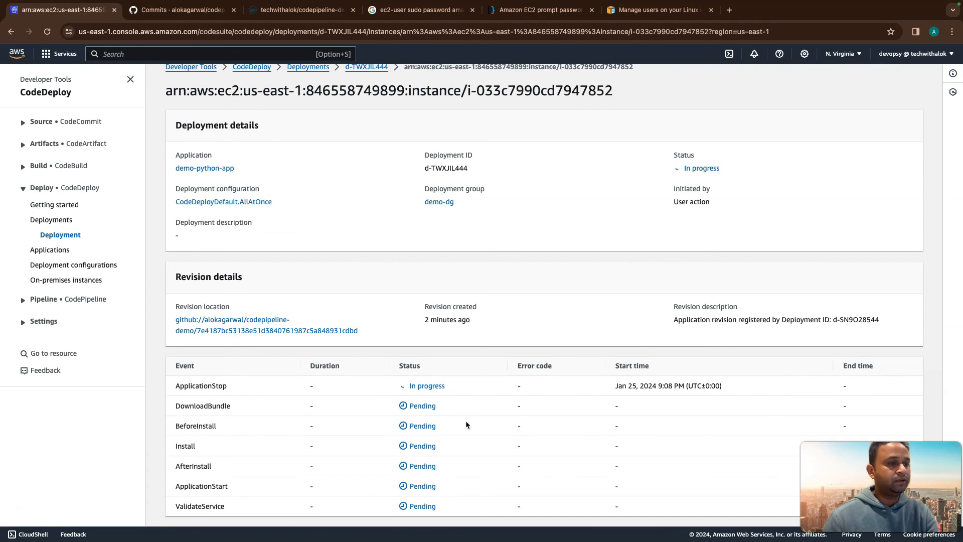
triple_click(436, 386)
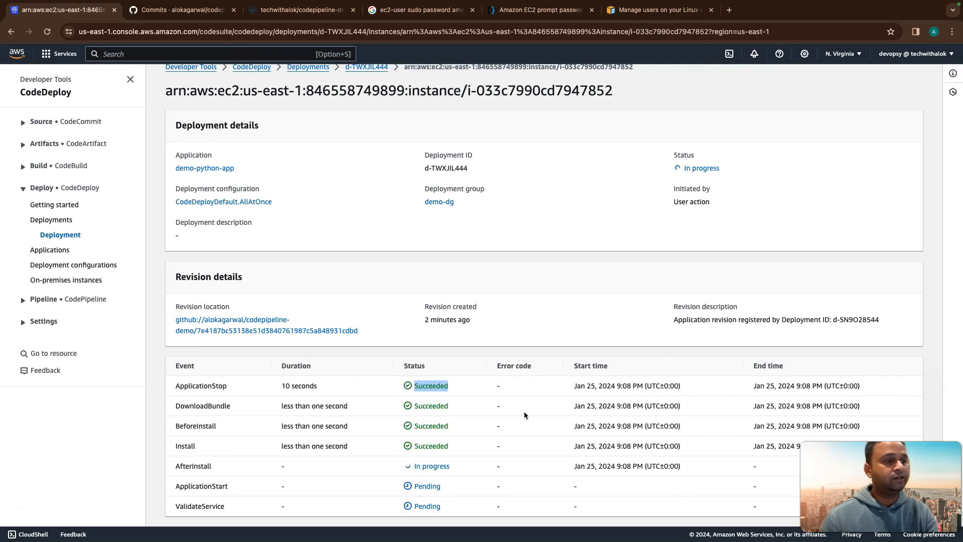
double_click(425, 467)
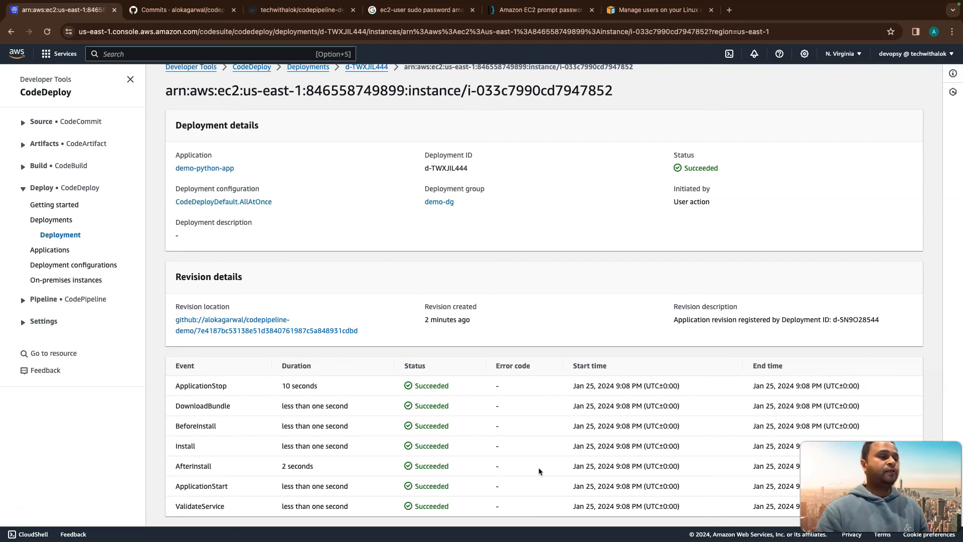
double_click(434, 385)
left_click(213, 386)
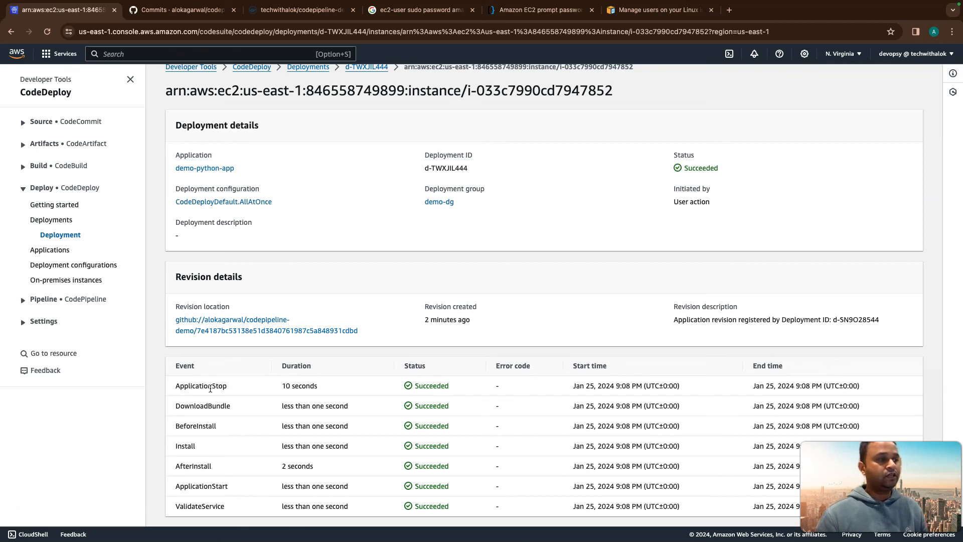
double_click(204, 386)
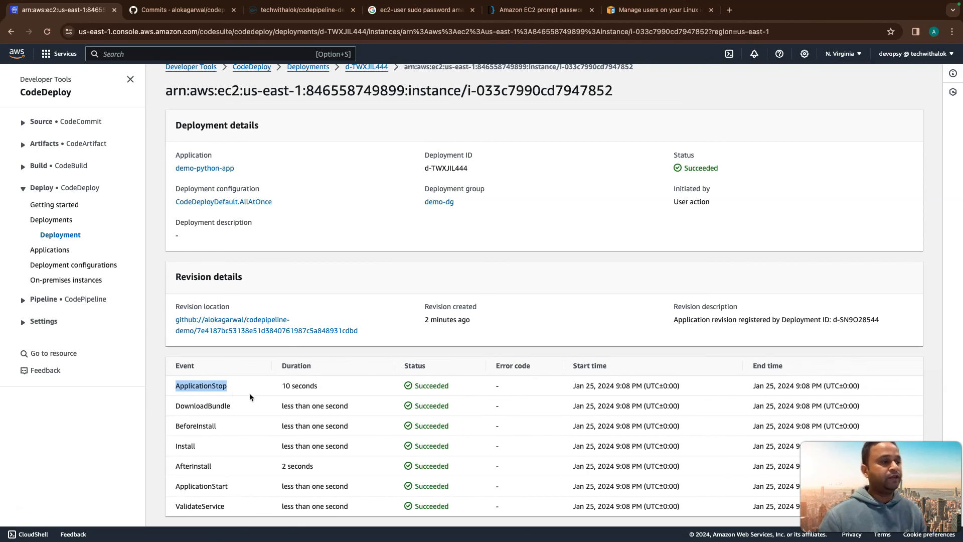
left_click(425, 468)
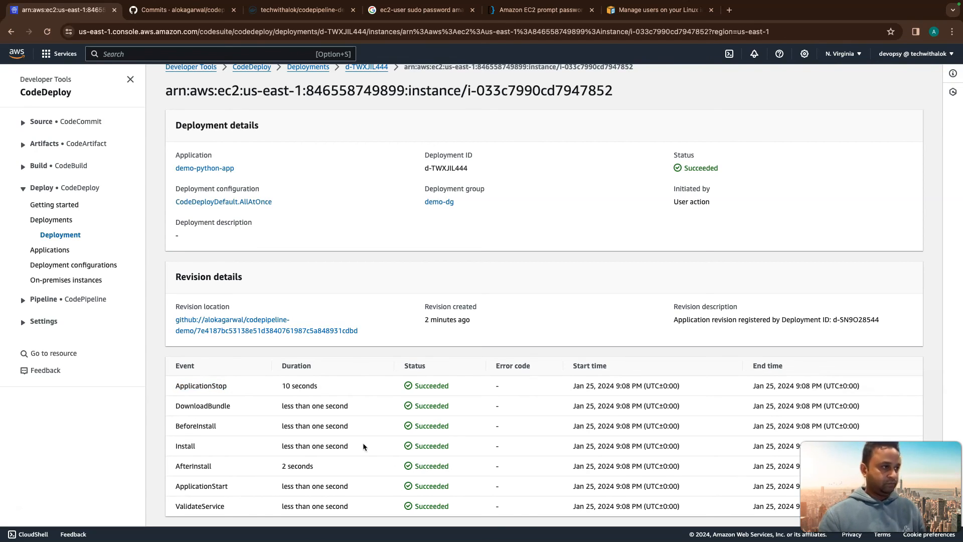
key("ctrl+Left")
key("ctrl+Right")
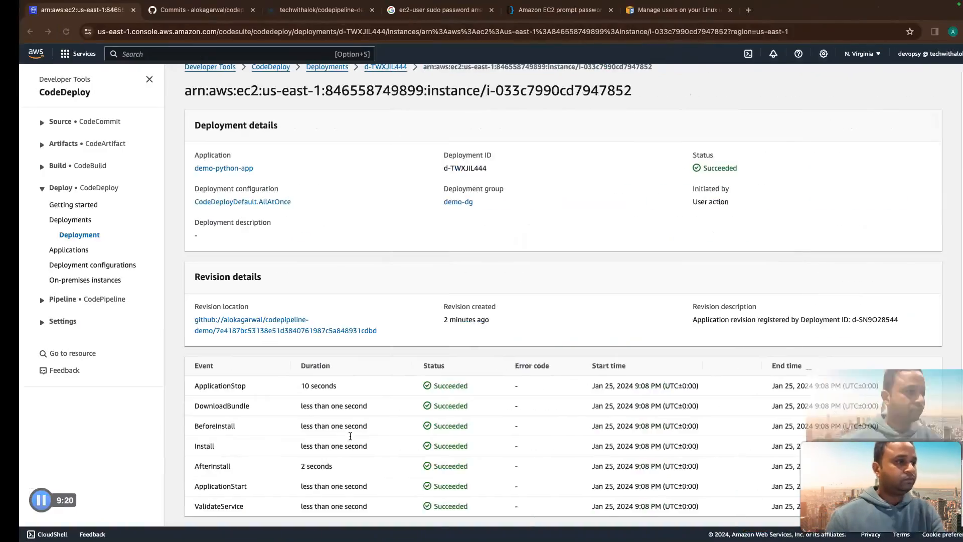
key("ctrl+Left")
key("ctrl+Right")
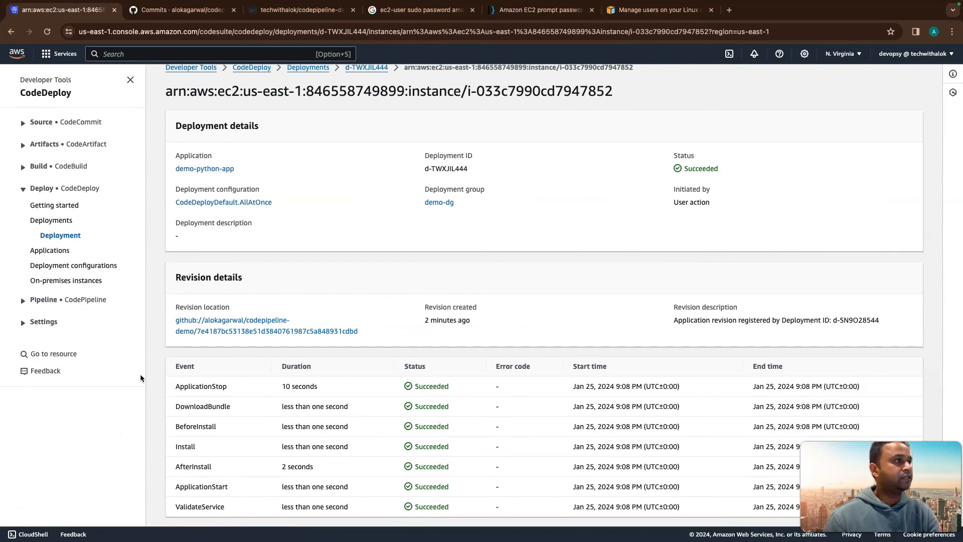
scroll(150, 123, "up", 1)
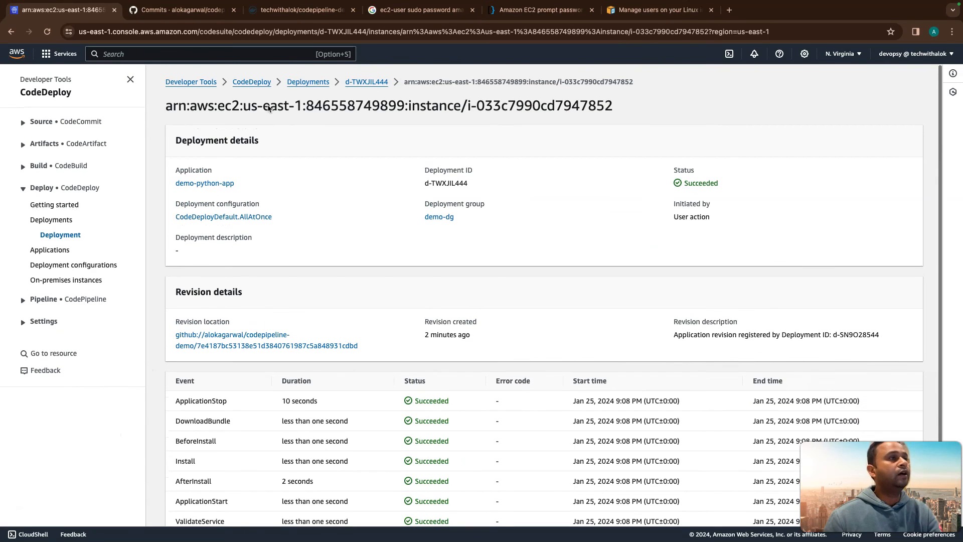
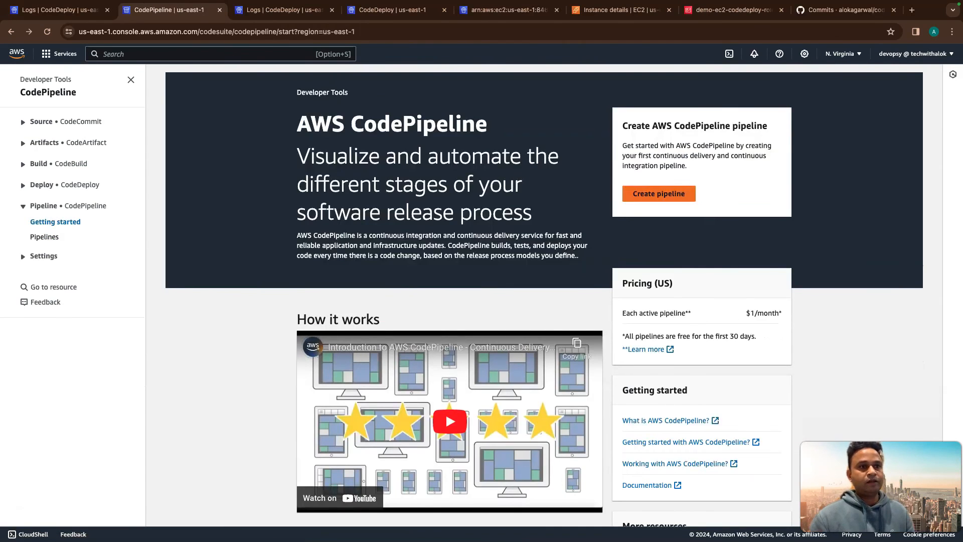
- Start creating a new pipeline in CodePipeline and name it demo-codepipeline
left_click(659, 194)
type("c")
key("BackSpace")
type("demo-do")
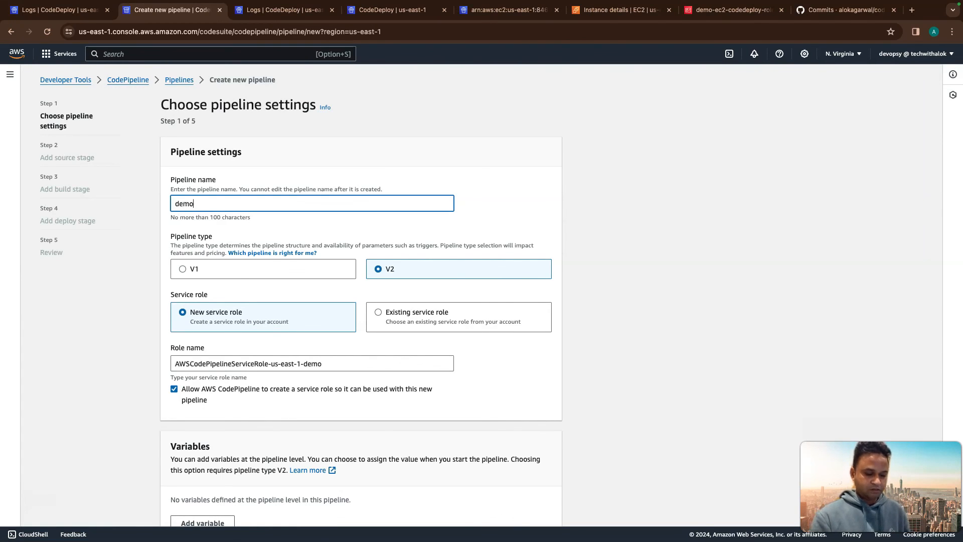
key("BackSpace")
key("BackSpace")
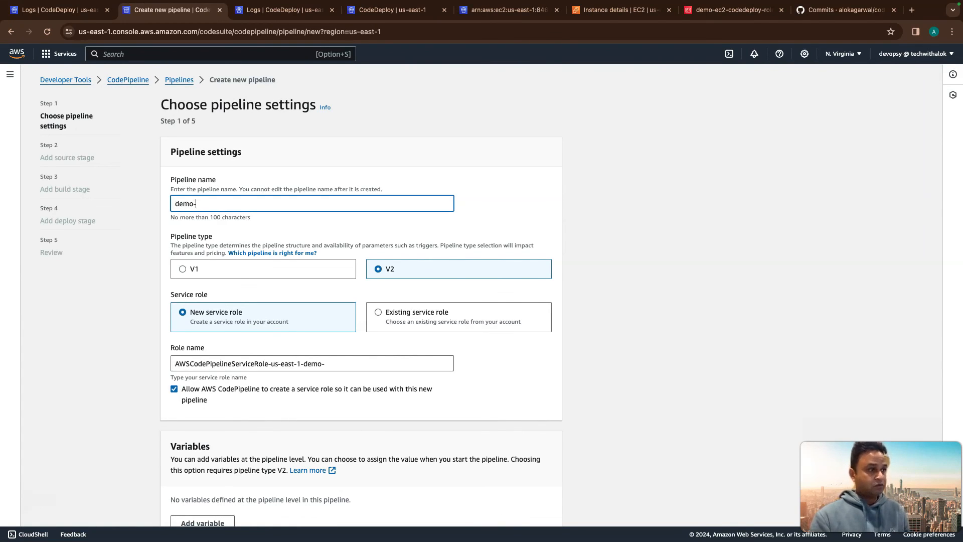
type("code")
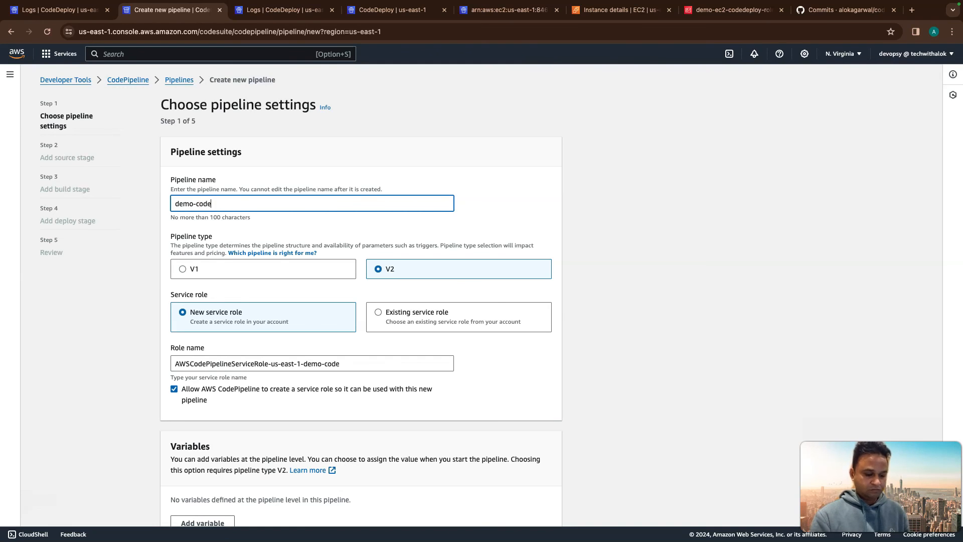
type("pipeline")
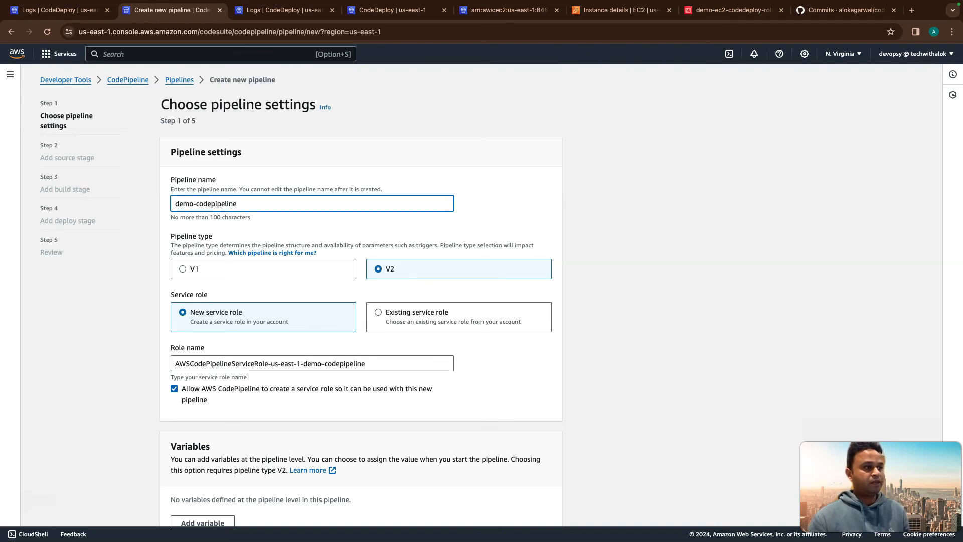
- Switch the service role to an existing one and back to new, re-entering AWSCodePipelineServiceRole-us-east-1-demo-codepipeline as the role name
scroll(482, 295, "down", 1)
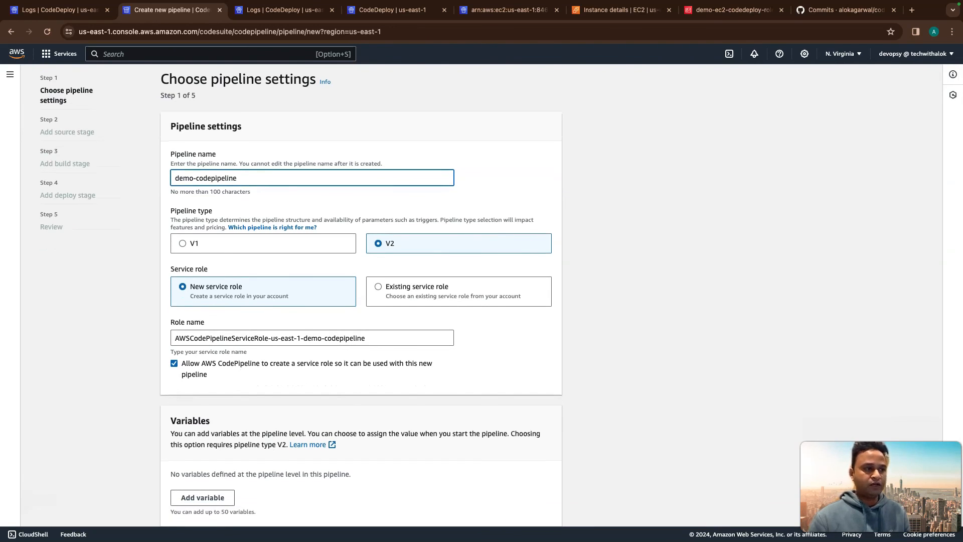
triple_click(366, 338)
key("super+c")
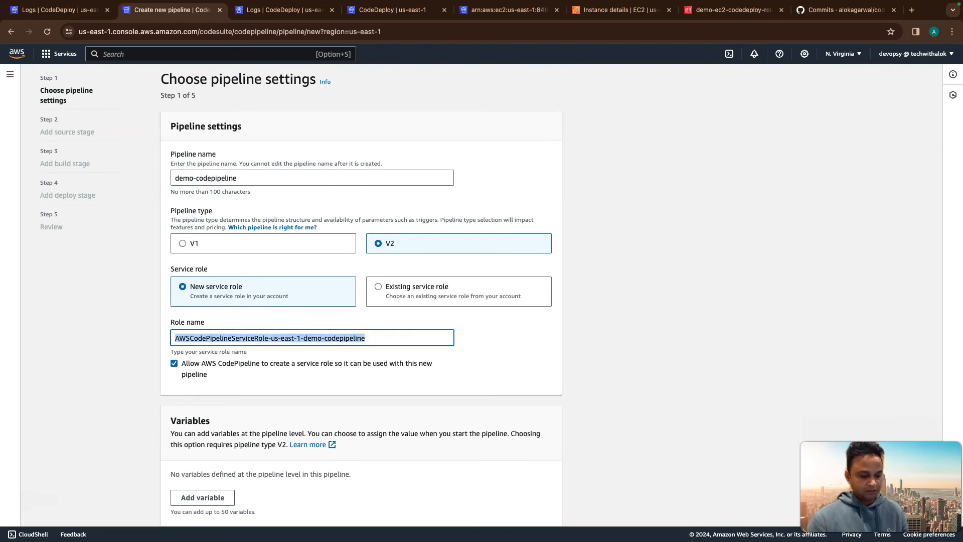
left_click(417, 287)
left_click(216, 287)
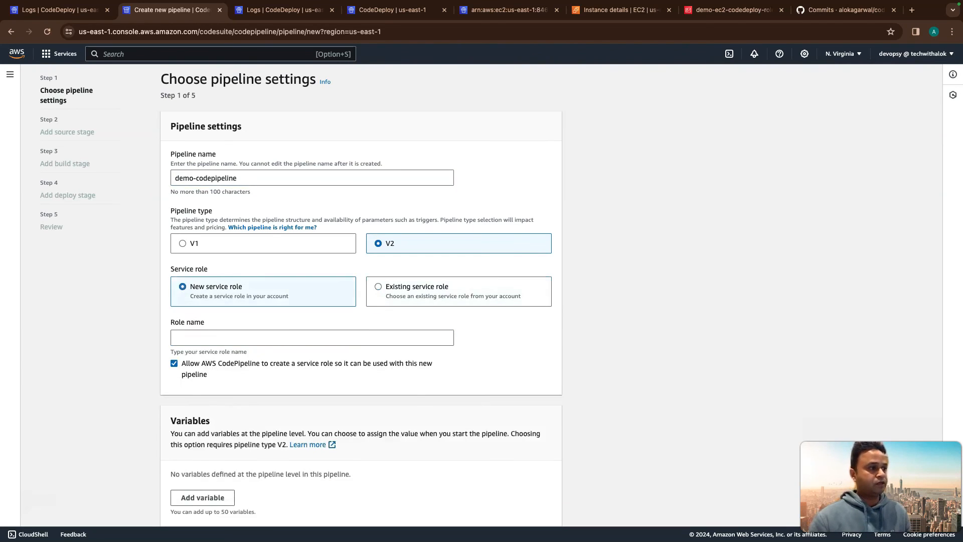
left_click(312, 337)
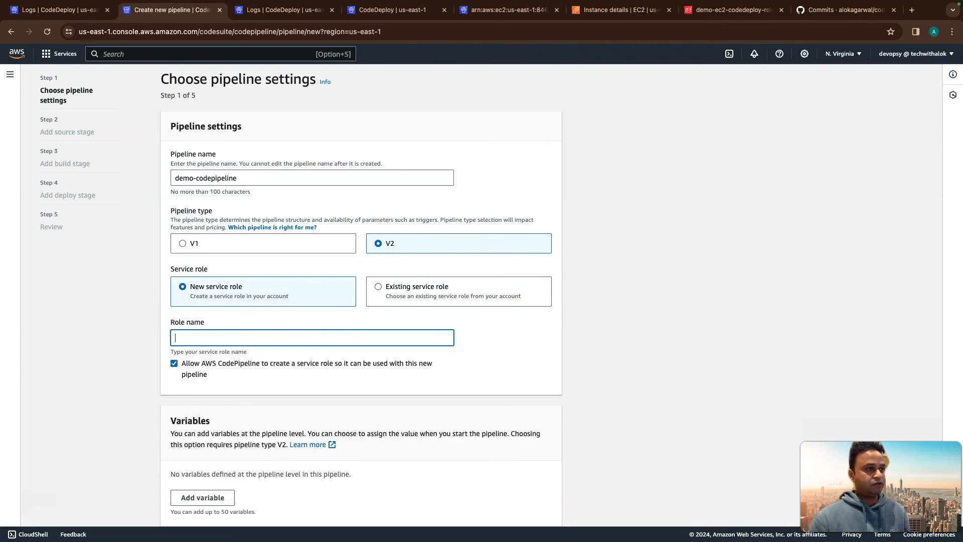
key("super+v")
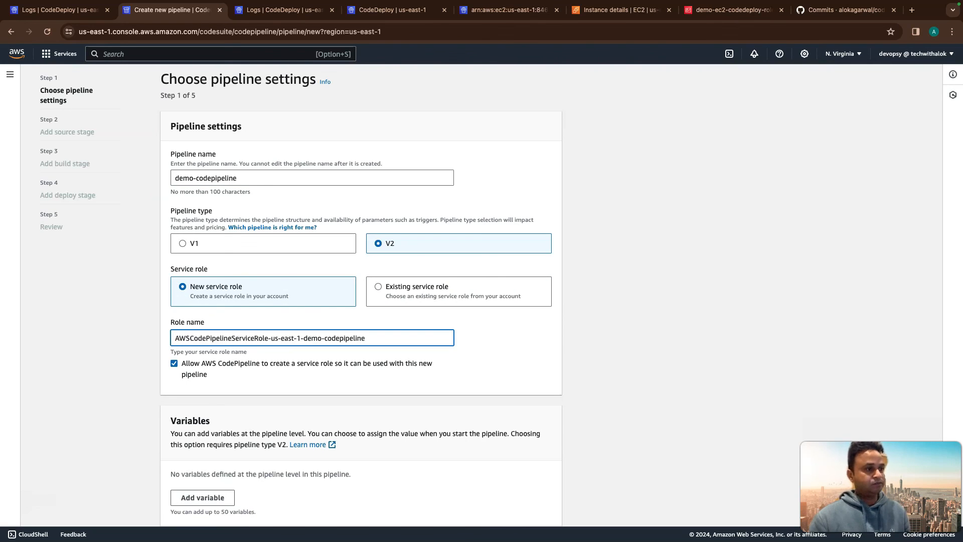
scroll(361, 294, "down", 5)
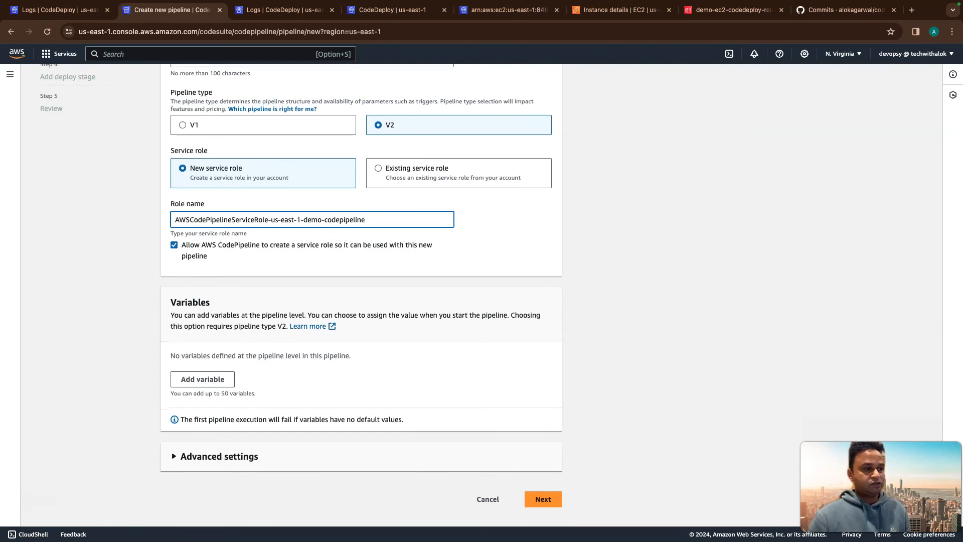
left_click(219, 456)
scroll(361, 372, "down", 5)
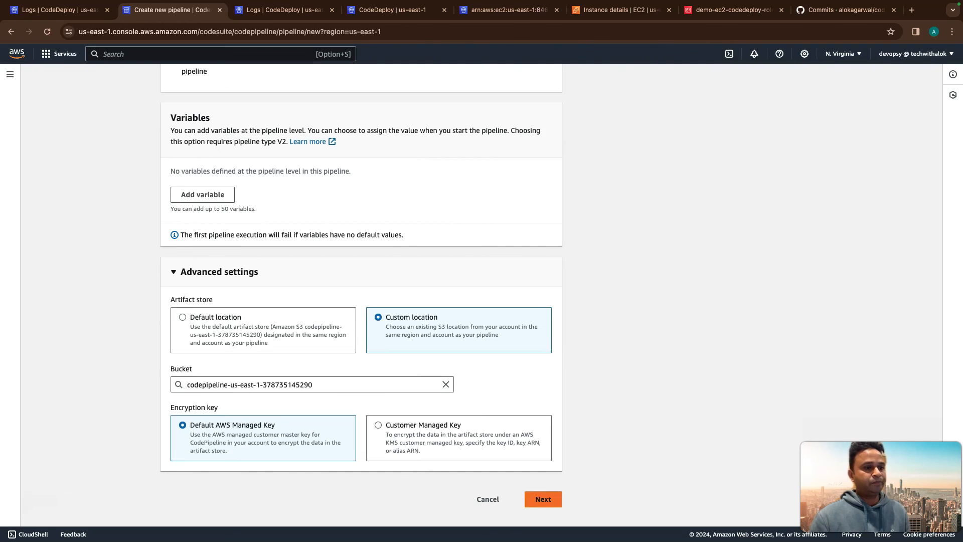
left_click(543, 498)
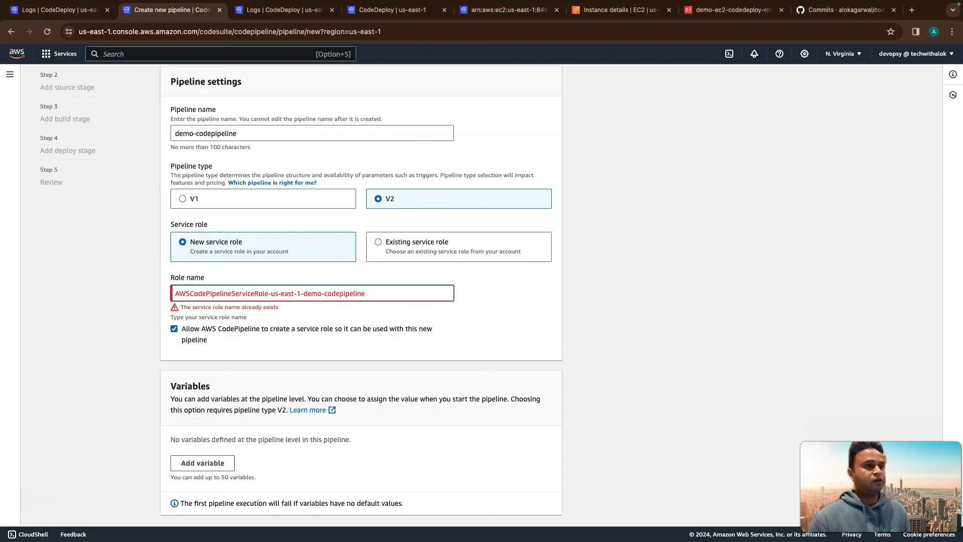
left_click(417, 242)
left_click(220, 243)
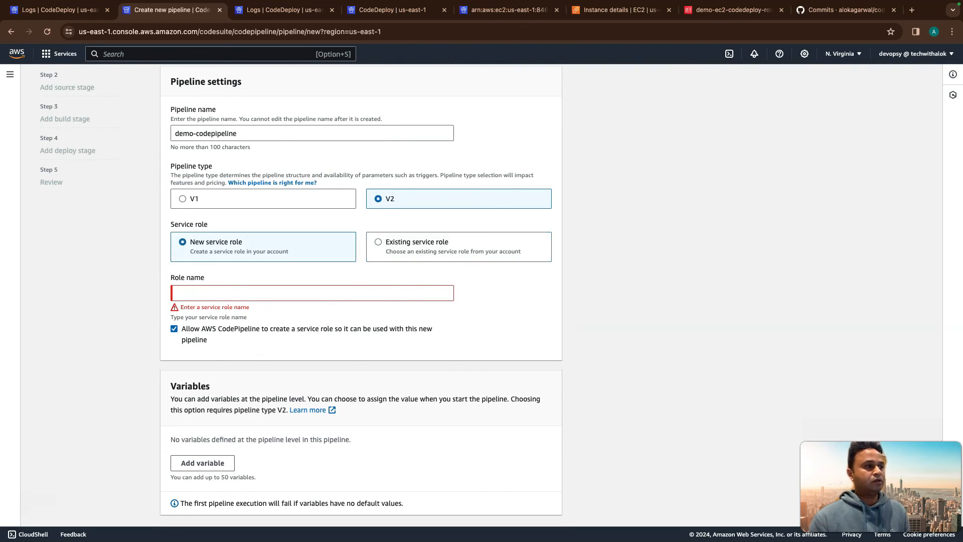
left_click(288, 134)
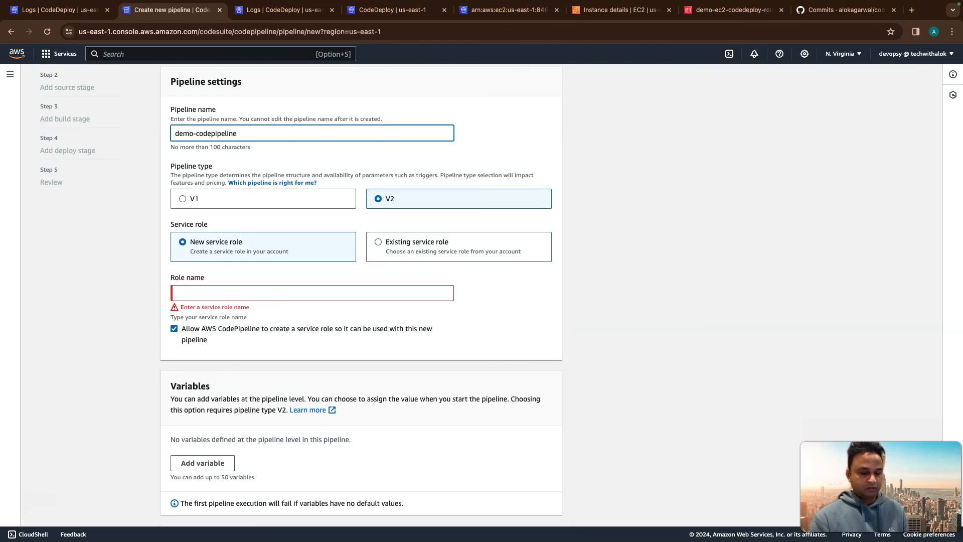
type("-")
key("BackSpace")
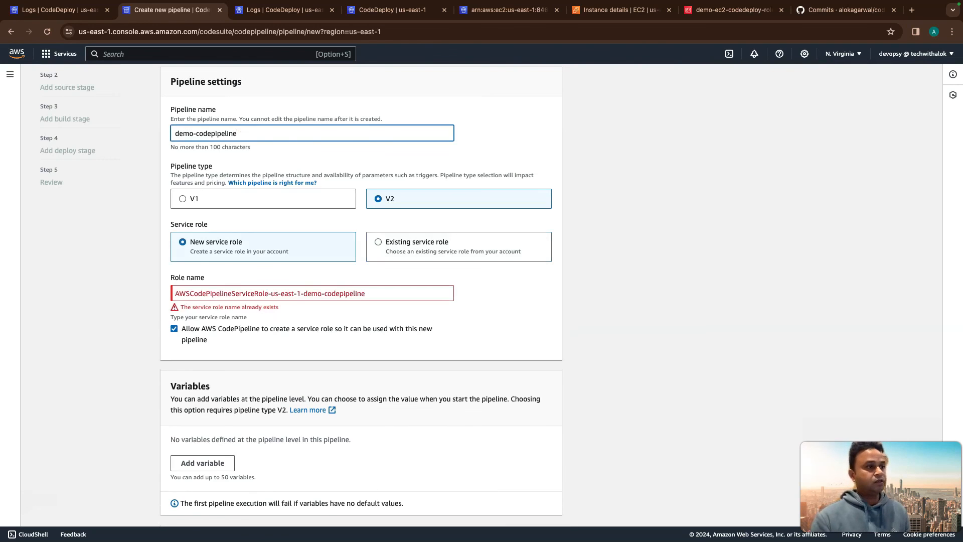
left_click(374, 294)
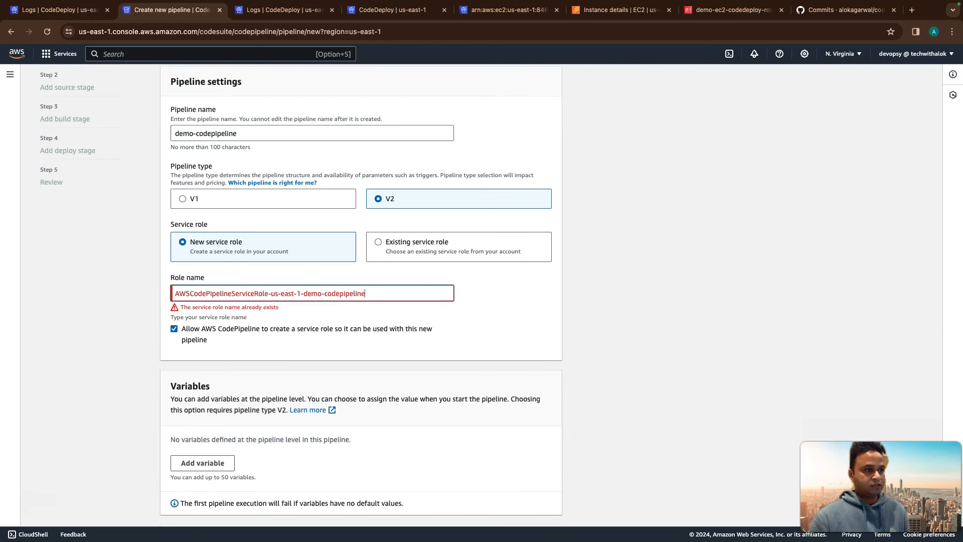
- Use the existing service role AWSCodePipelineServiceRole-us-east-1-demo-codepipeline for the pipeline and continue to the source stage
left_click(408, 243)
left_click(321, 294)
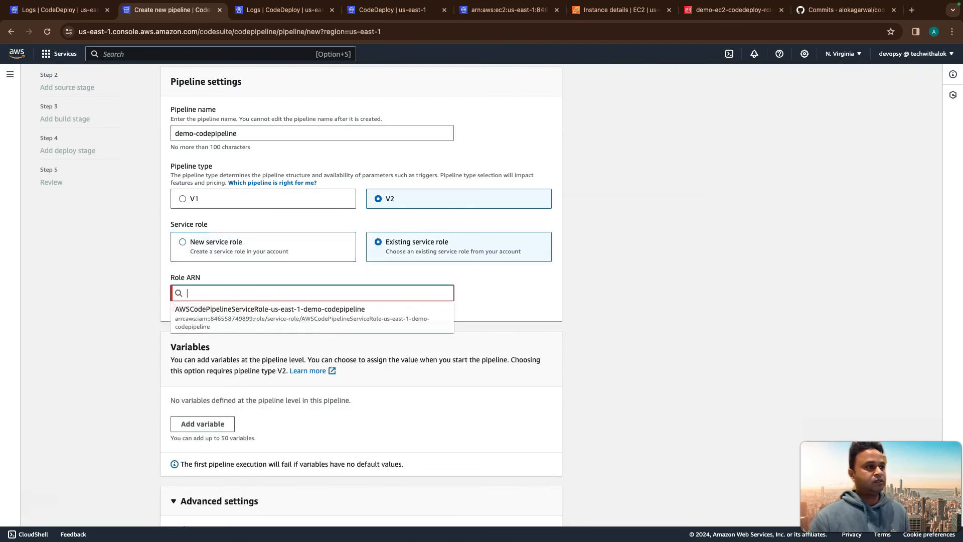
left_click(312, 318)
scroll(362, 291, "down", 5)
left_click(542, 499)
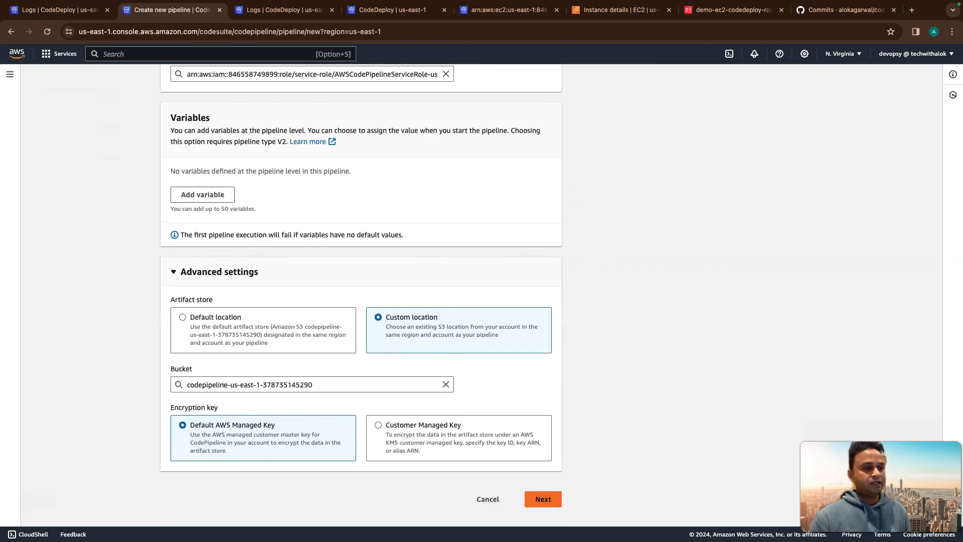
- Set the source provider to GitHub (Version 2) and show the existing connections
left_click(312, 202)
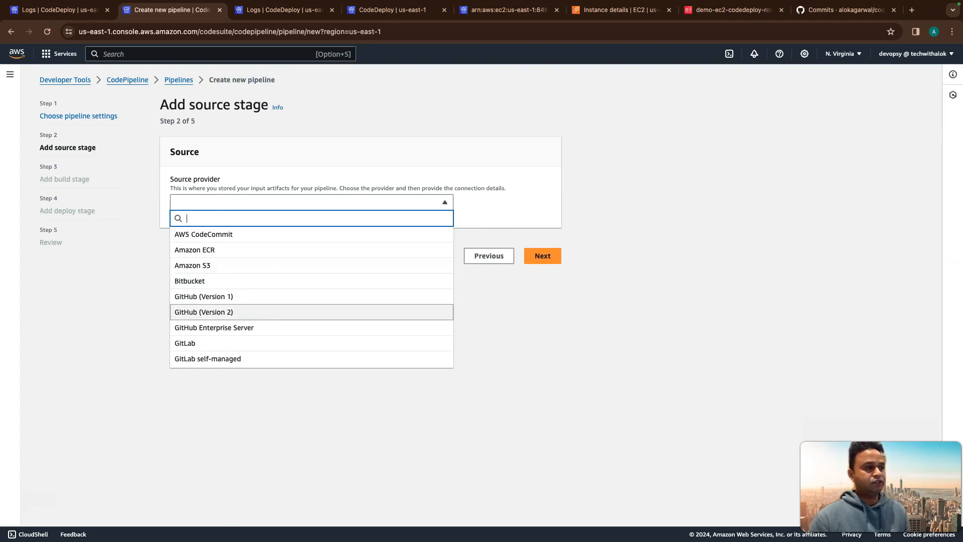
key("Return")
left_click(310, 318)
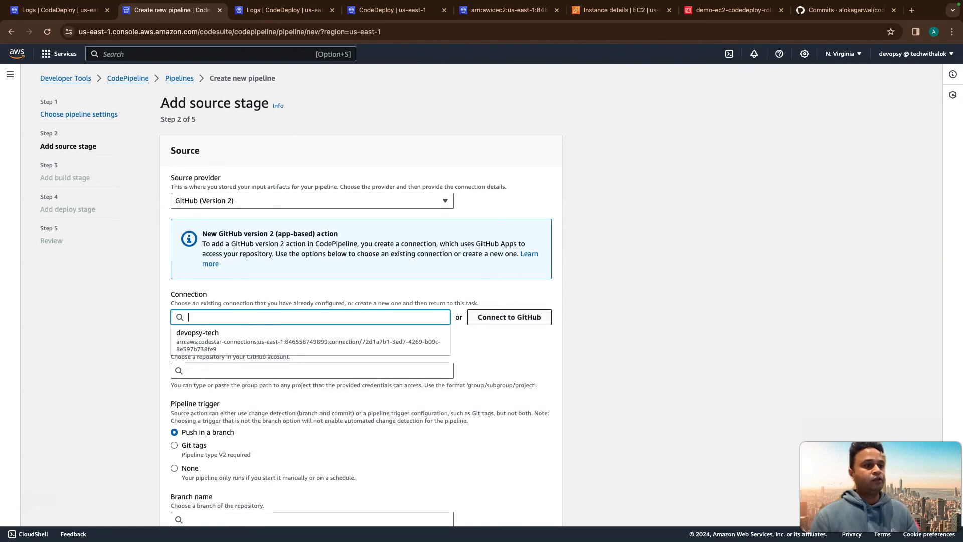
- Start creating a GitHub App connection named devopsy-tech and show the GitHub Apps available for it
left_click(509, 316)
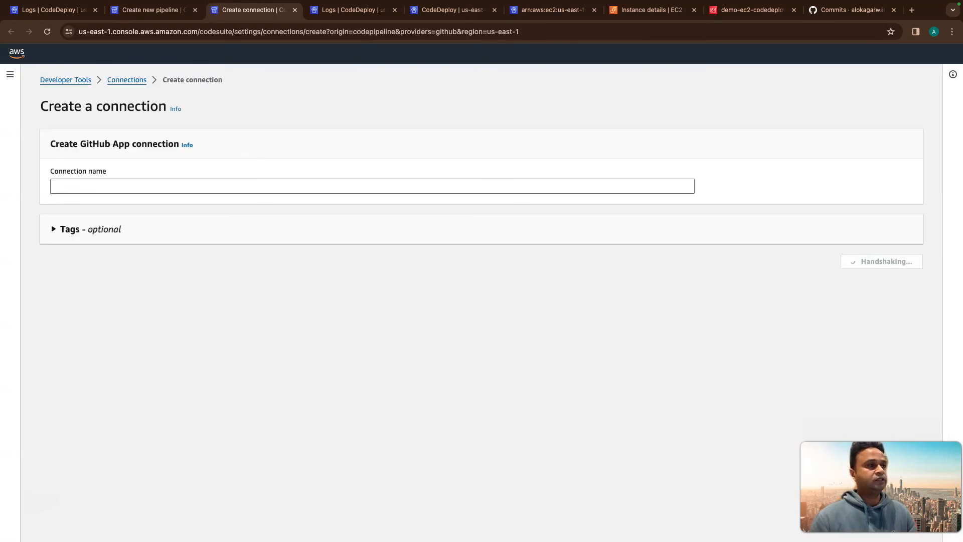
left_click(151, 186)
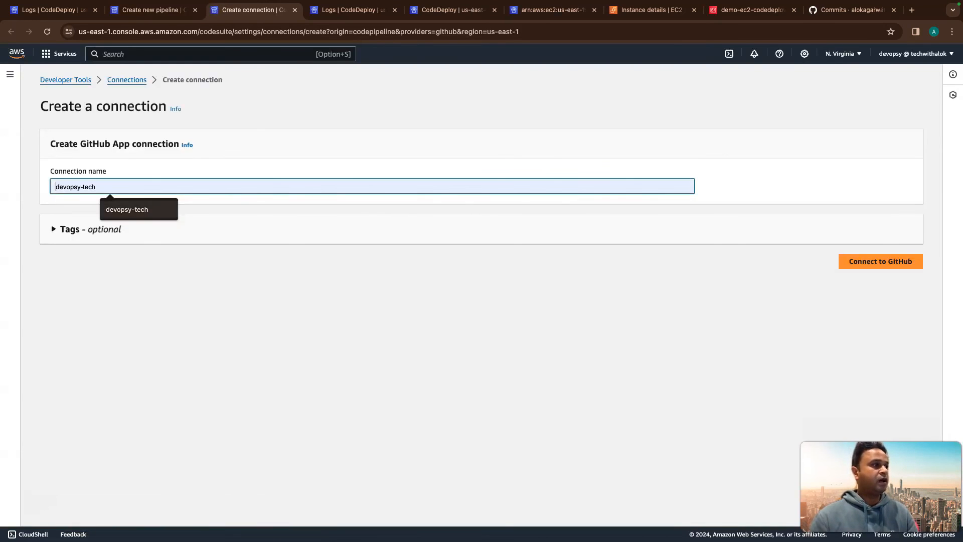
key("Return")
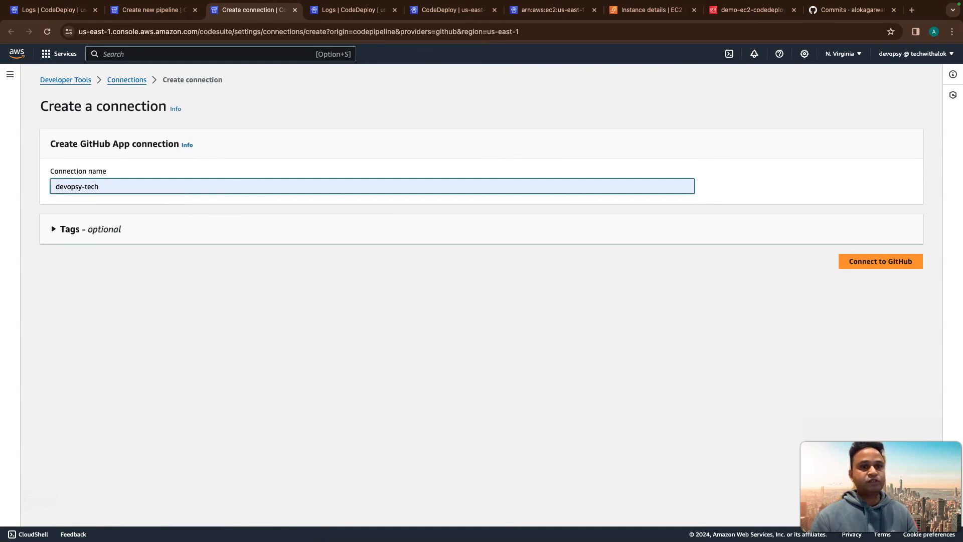
left_click(881, 262)
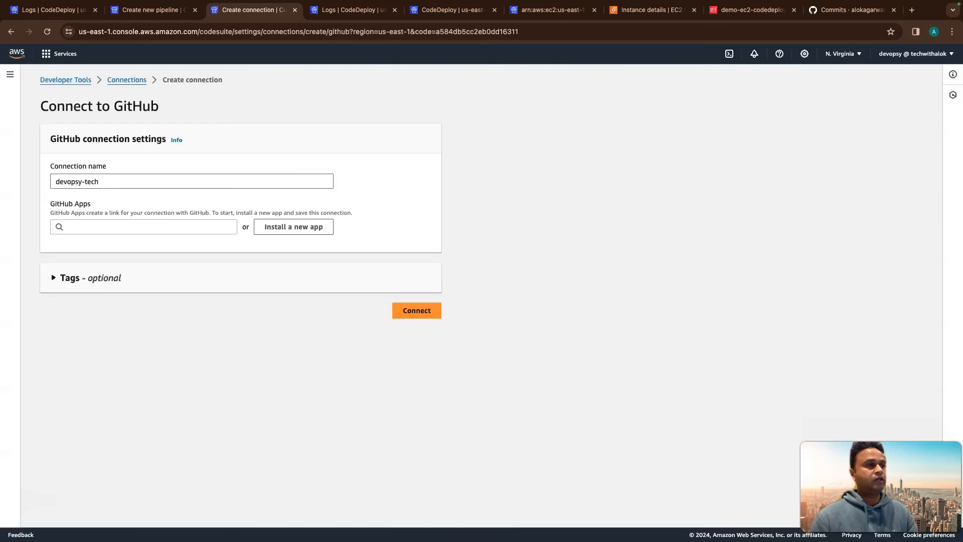
left_click(143, 227)
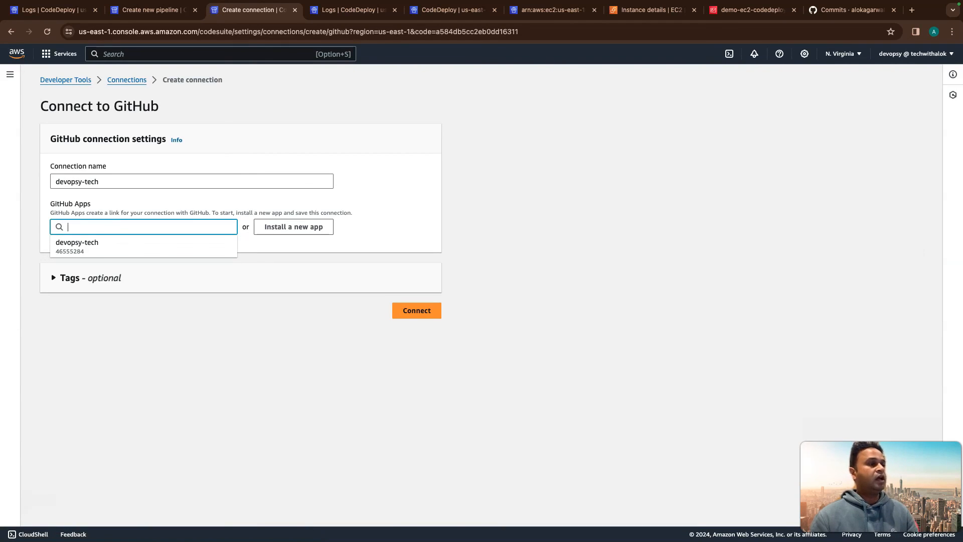
- Open the devopsy-tech installation of AWS Connector for GitHub, examine its permissions and repository access, and close the page
left_click(294, 227)
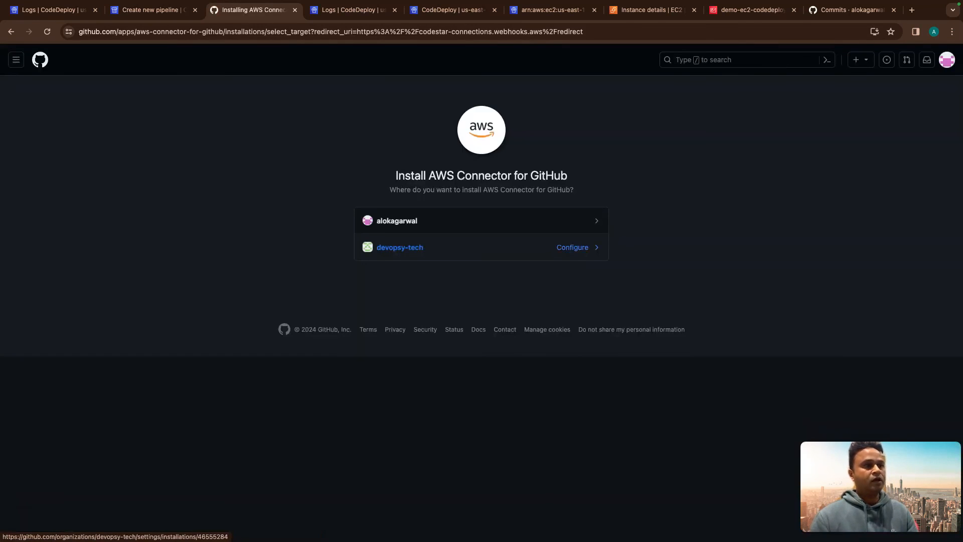
left_click(402, 247)
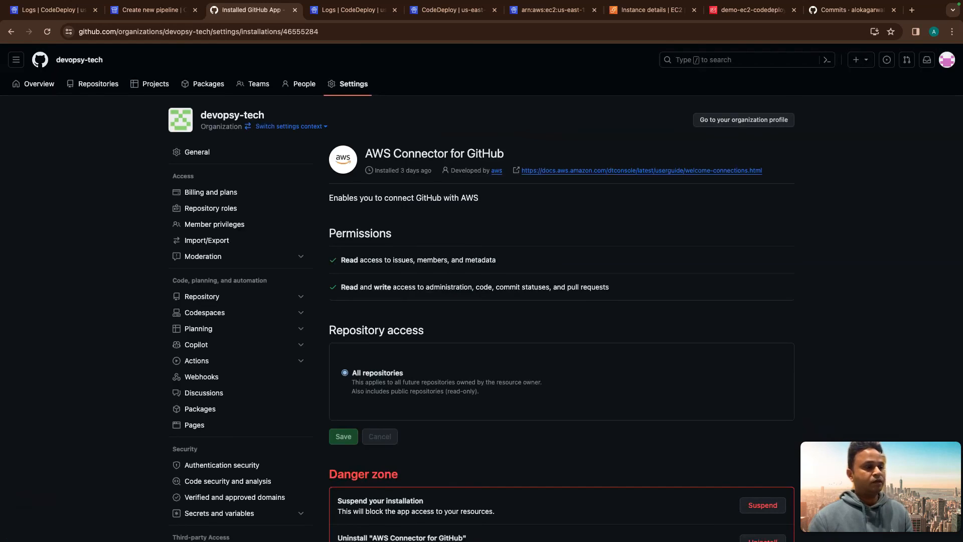
scroll(231, 436, "down", 3)
scroll(231, 437, "up", 1)
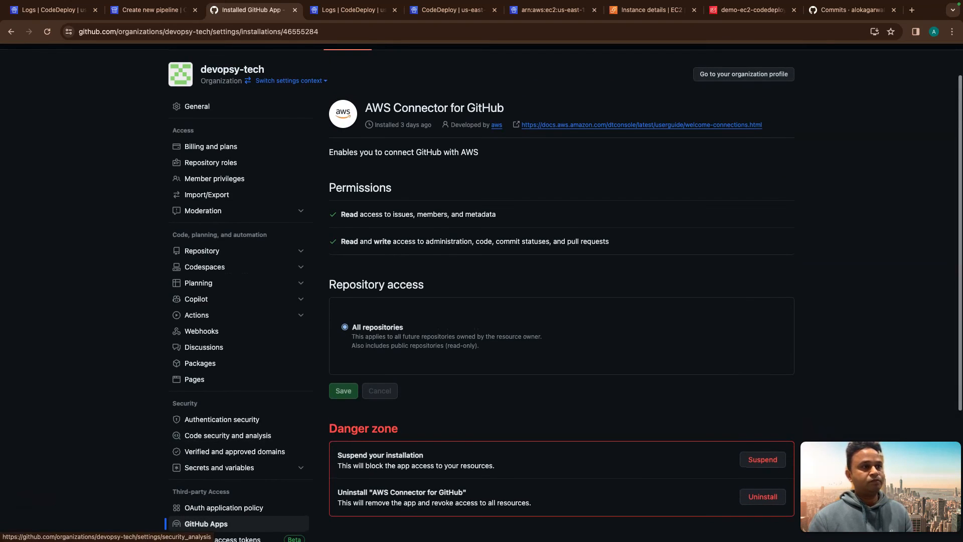
scroll(230, 437, "up", 1)
scroll(482, 292, "down", 3)
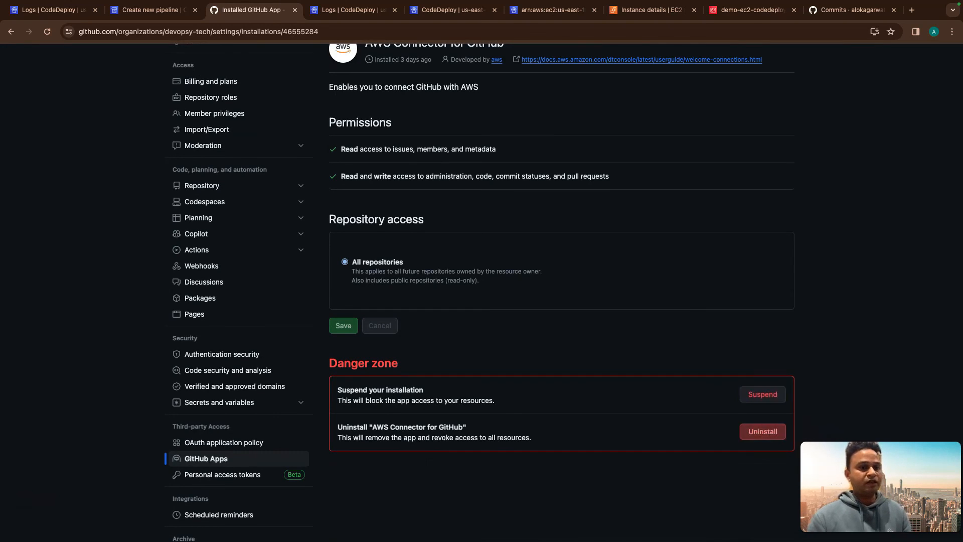
scroll(763, 431, "down", 1)
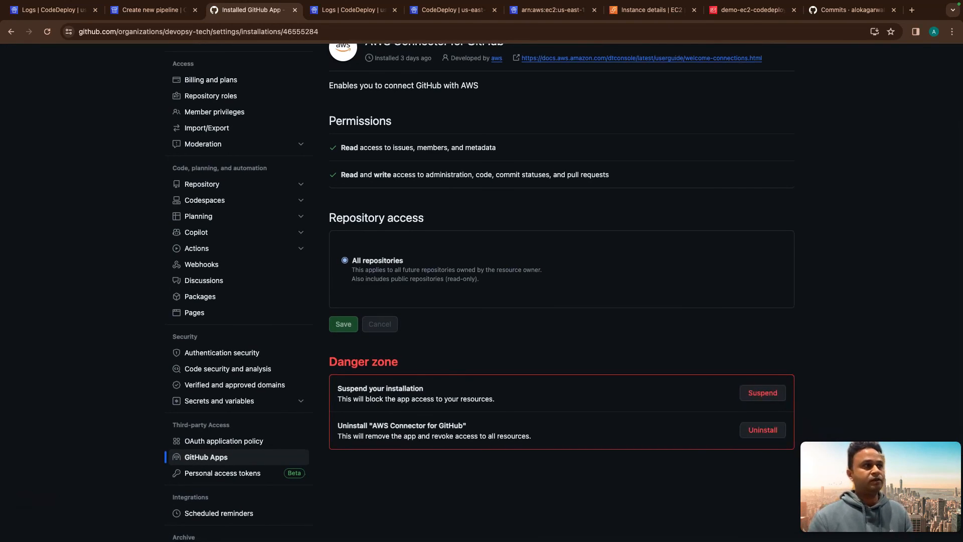
left_click(294, 9)
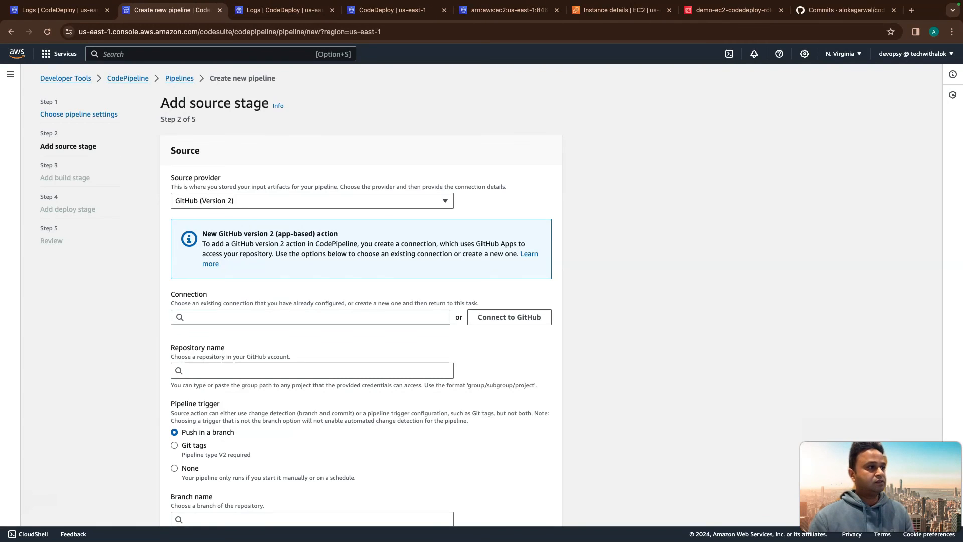
- Select the existing devopsy-tech connection for the pipeline's GitHub source
scroll(361, 301, "down", 1)
scroll(361, 302, "down", 1)
left_click(310, 248)
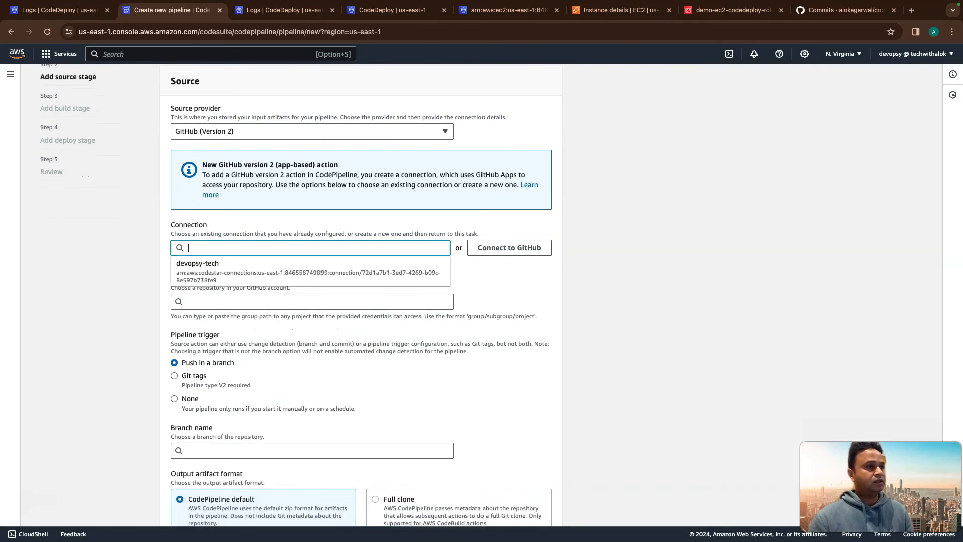
left_click(310, 271)
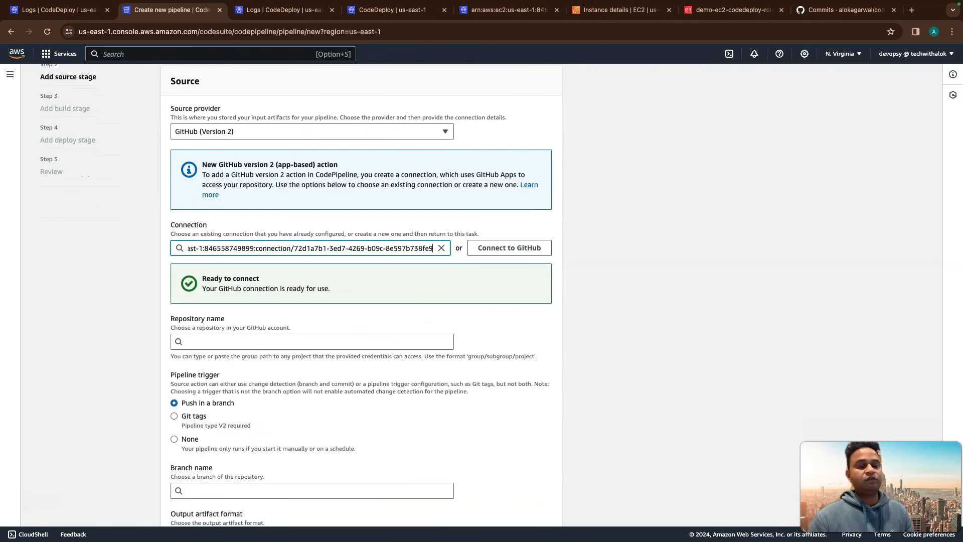
- Copy the owner and name of the codepipeline-demo repository from its GitHub commits page and enter them as the source repository
left_click(312, 342)
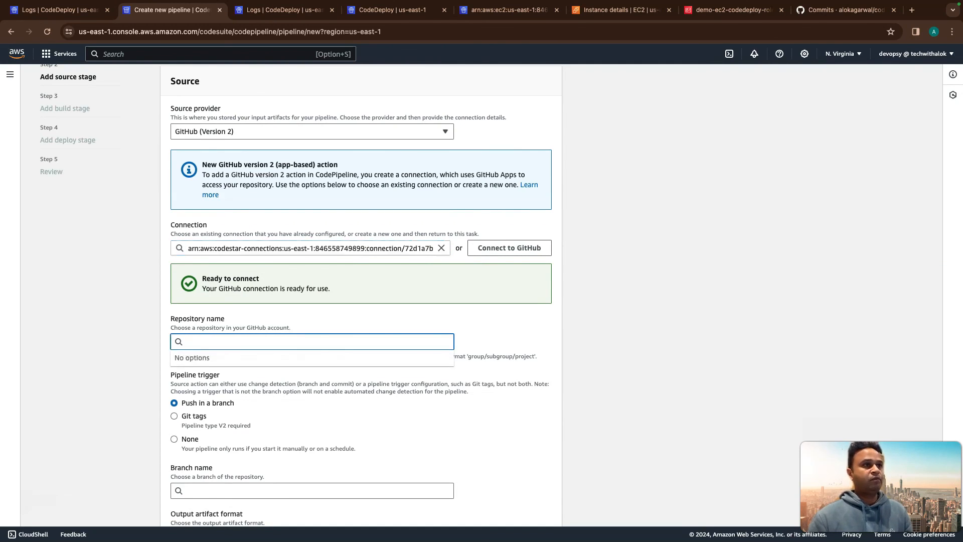
left_click(843, 10)
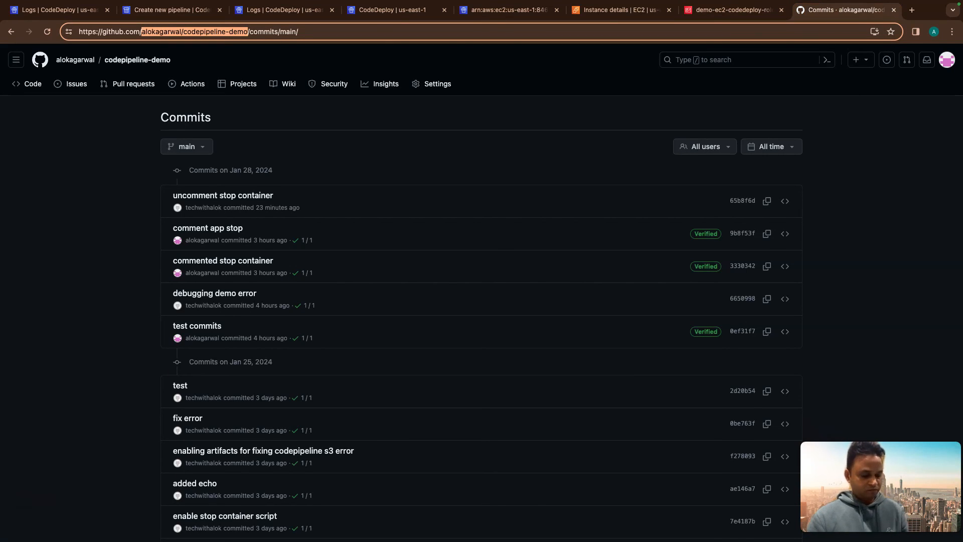
left_click(76, 10)
left_click(163, 10)
type("alokagarwal/codepipeline-demo")
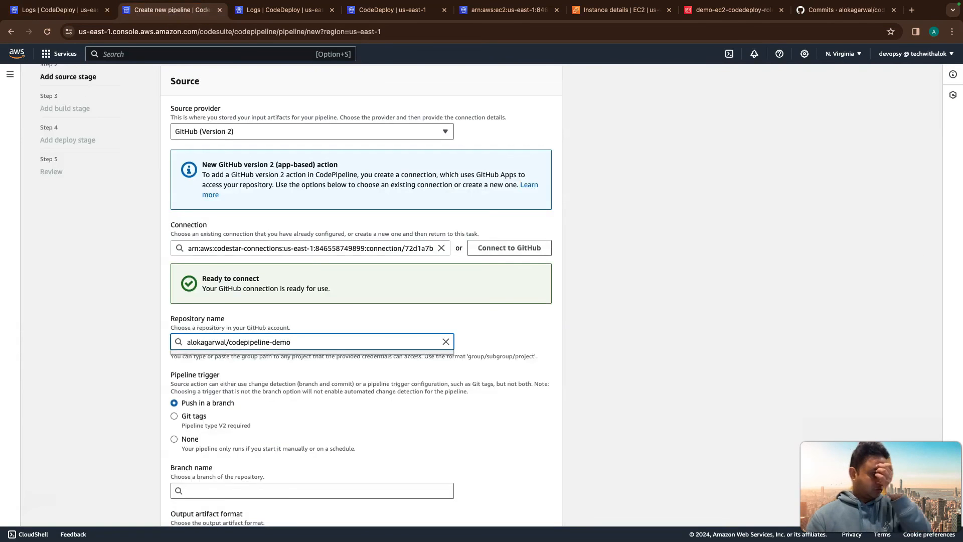
- Choose the main branch for the source repository and continue to the build stage
scroll(361, 296, "down", 3)
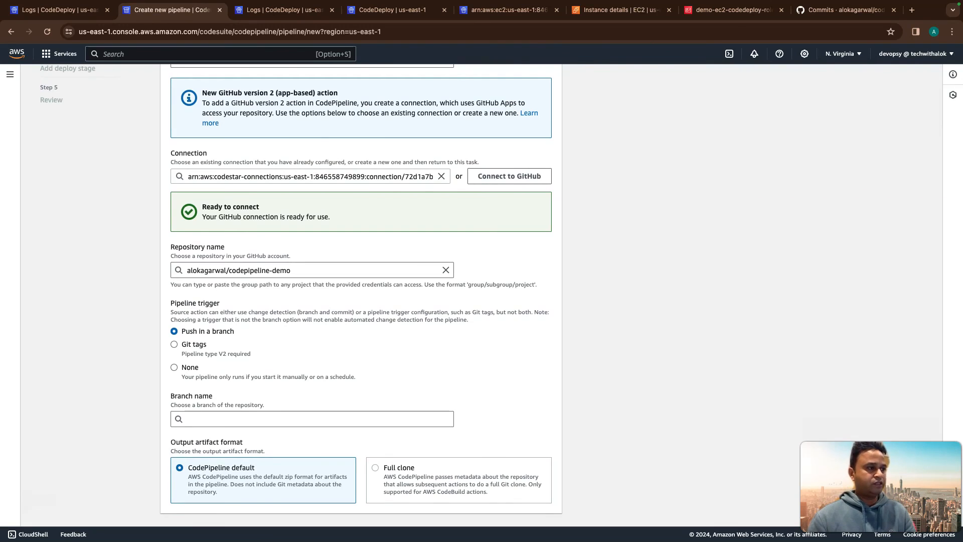
left_click(312, 419)
left_click(312, 435)
scroll(362, 296, "down", 2)
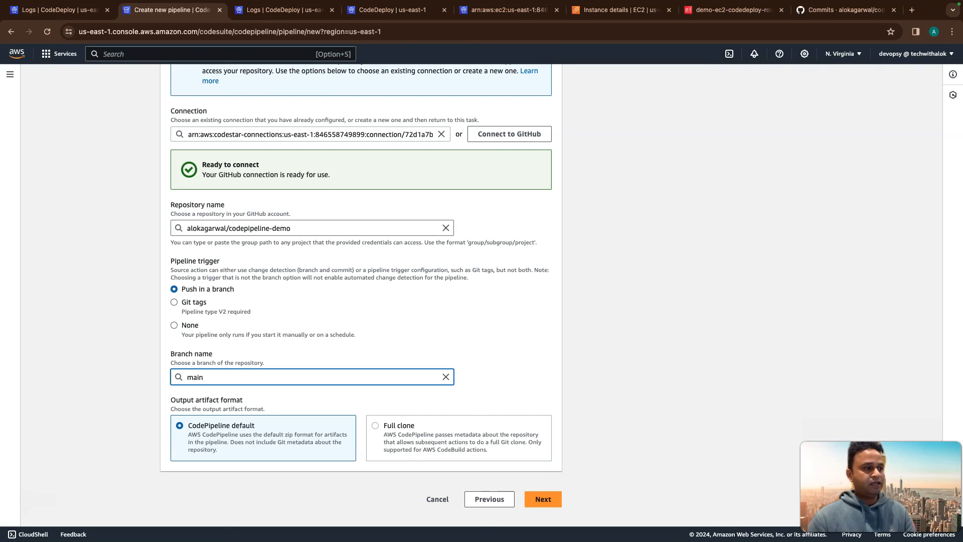
left_click(543, 498)
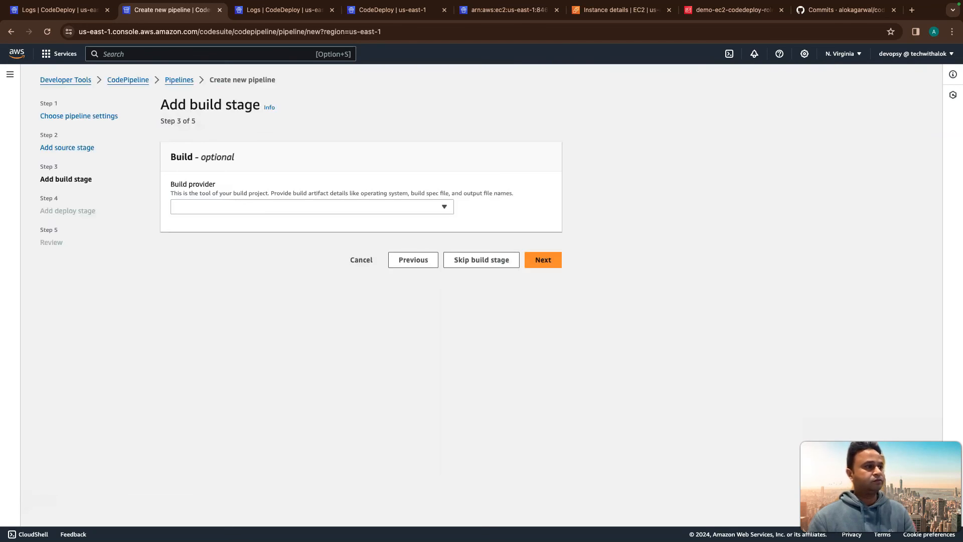
- Set the build provider to AWS CodeBuild with the demo-python-app project and continue to the deploy stage
left_click(312, 207)
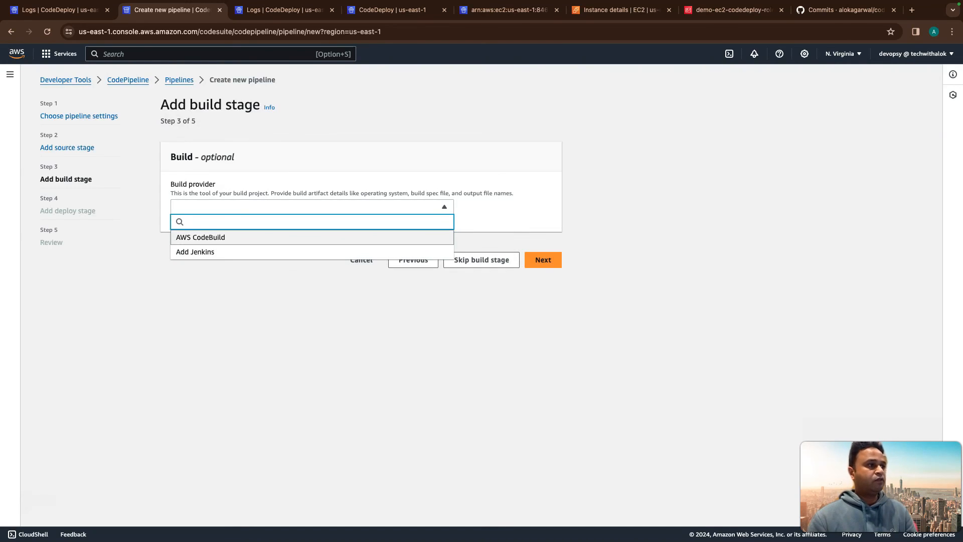
left_click(200, 238)
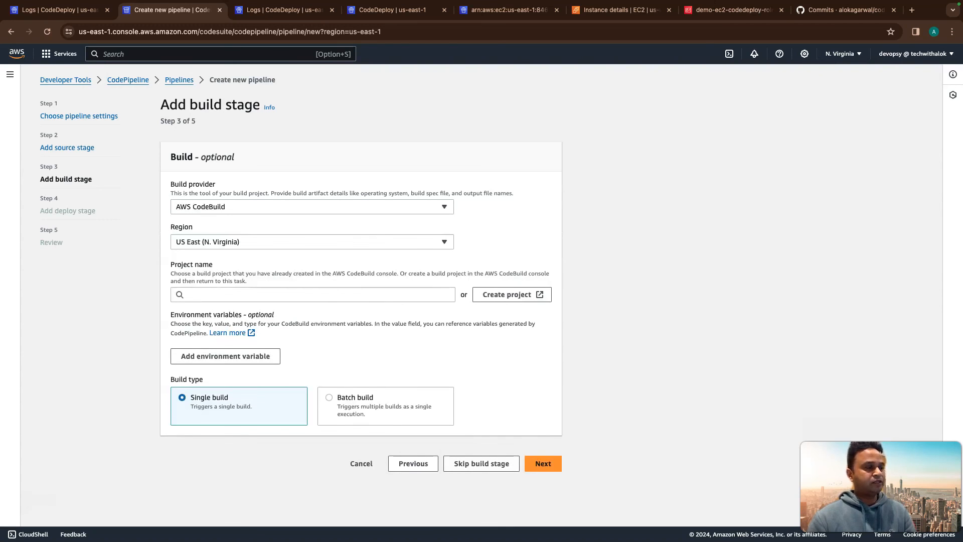
left_click(226, 295)
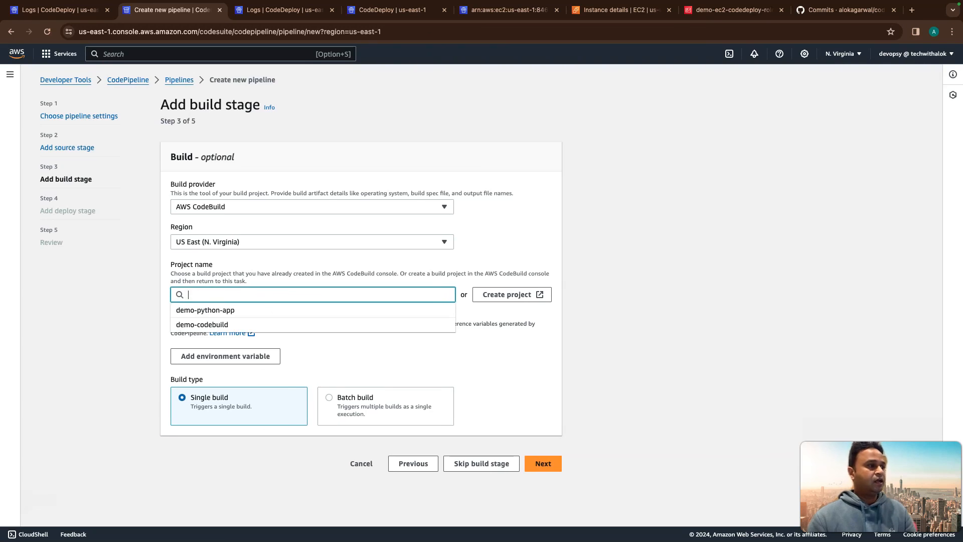
left_click(207, 309)
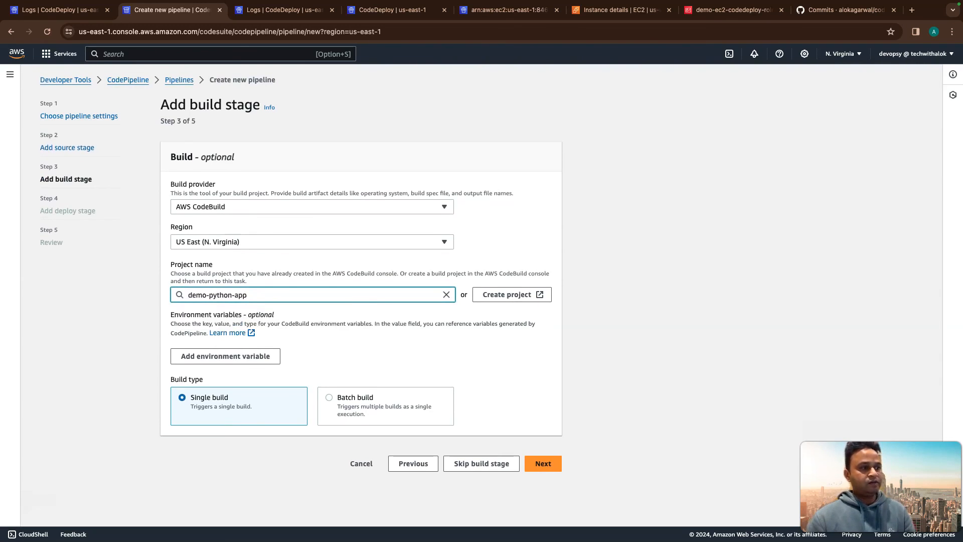
left_click(543, 463)
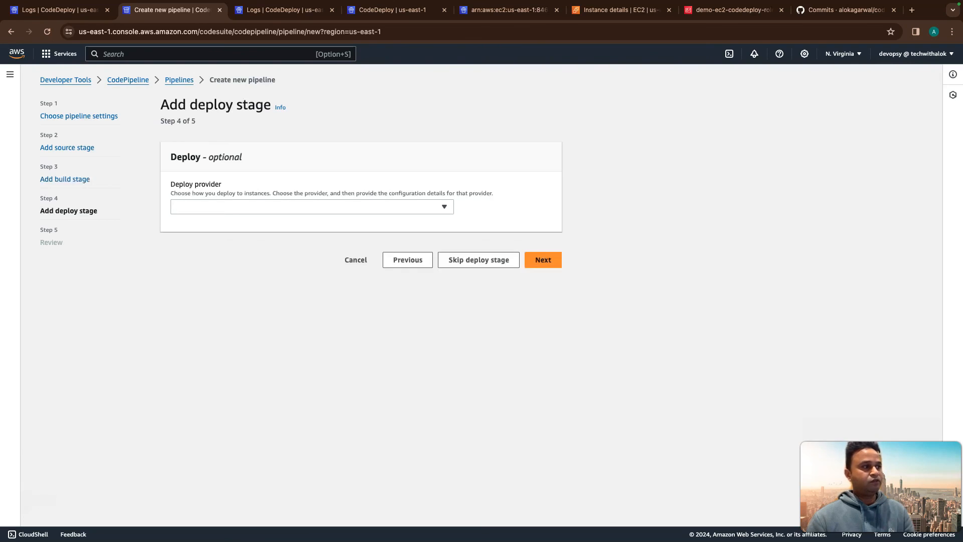
- Set the deploy provider to AWS CodeDeploy with application demo-python-app and deployment group demo-dg, and continue to the review
left_click(312, 207)
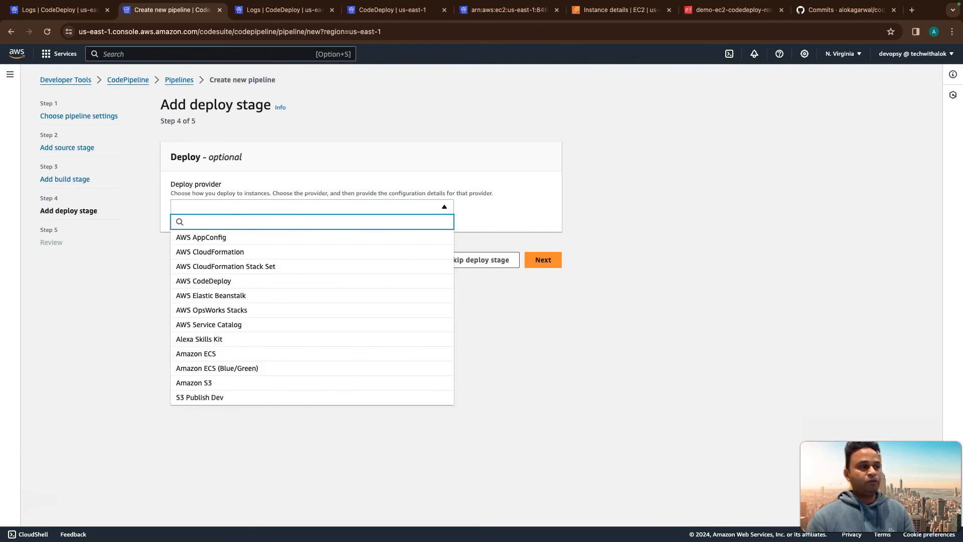
left_click(211, 281)
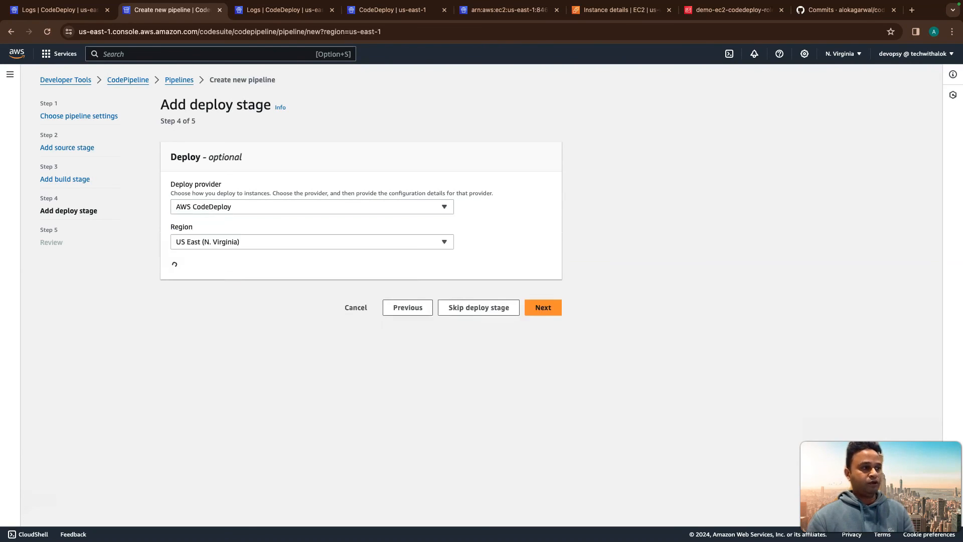
left_click(241, 294)
left_click(221, 325)
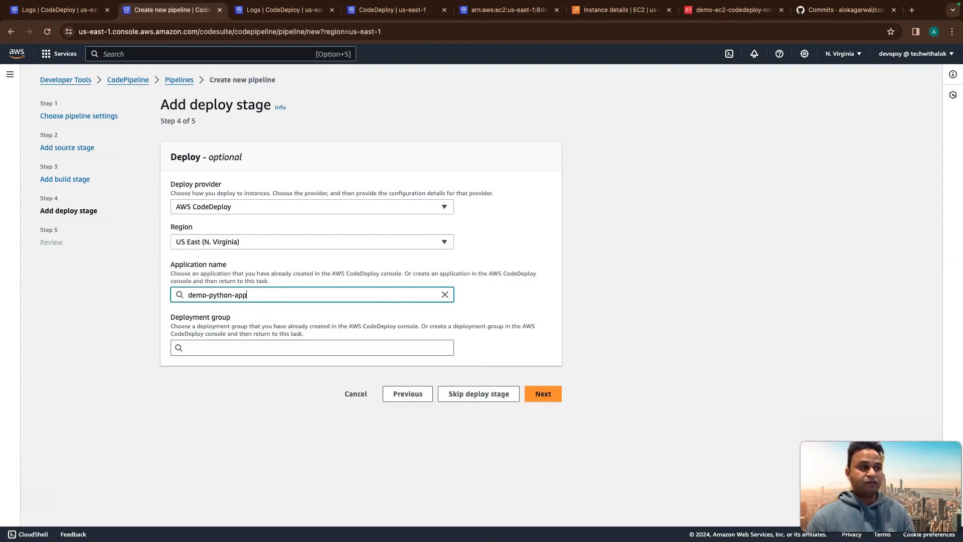
left_click(241, 348)
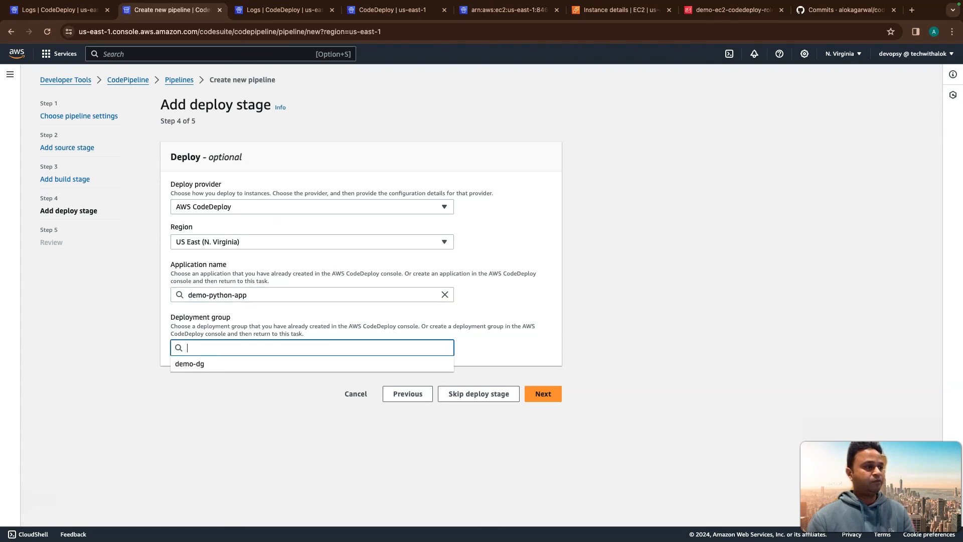
key("Down")
key("Return")
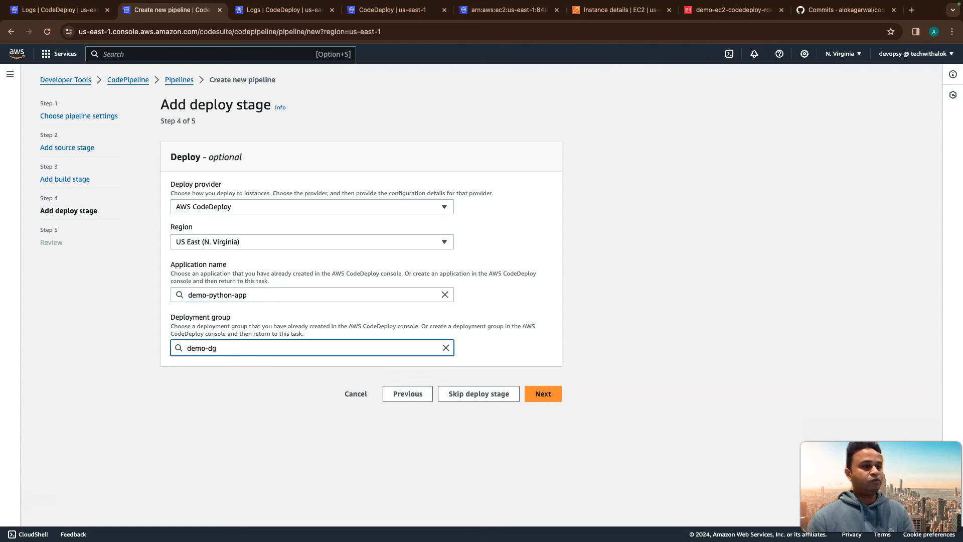
left_click(543, 393)
- Review the settings of all pipeline stages and create the demo-codepipeline pipeline
scroll(361, 301, "down", 5)
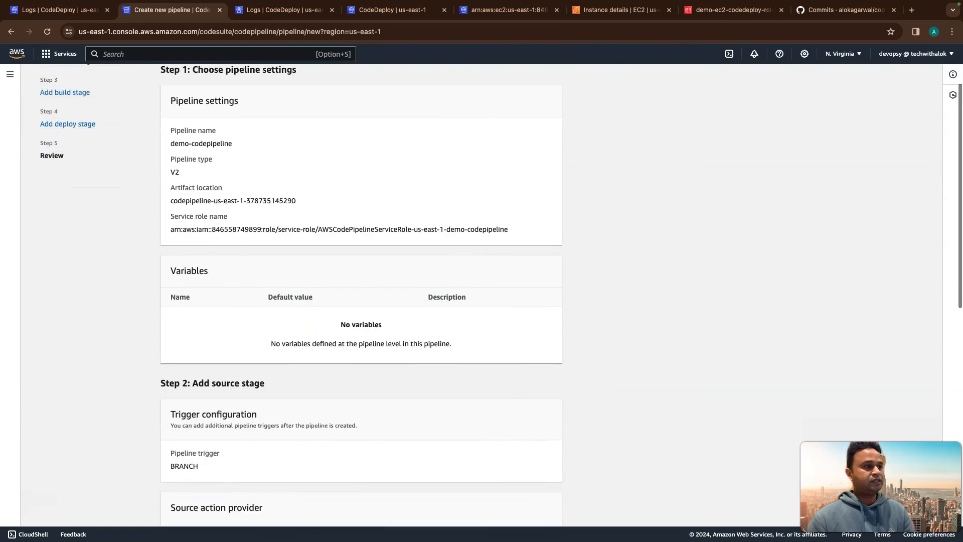
scroll(361, 301, "down", 6)
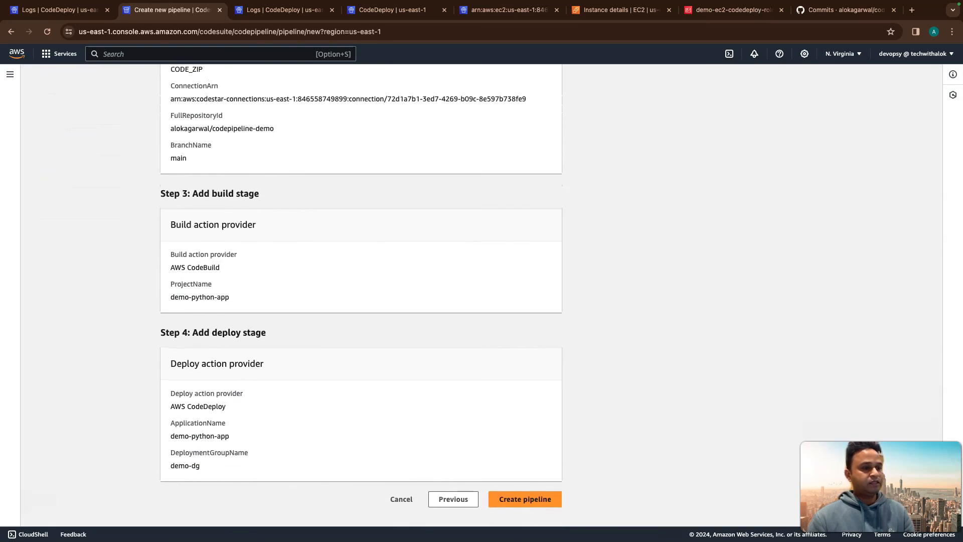
left_click(520, 499)
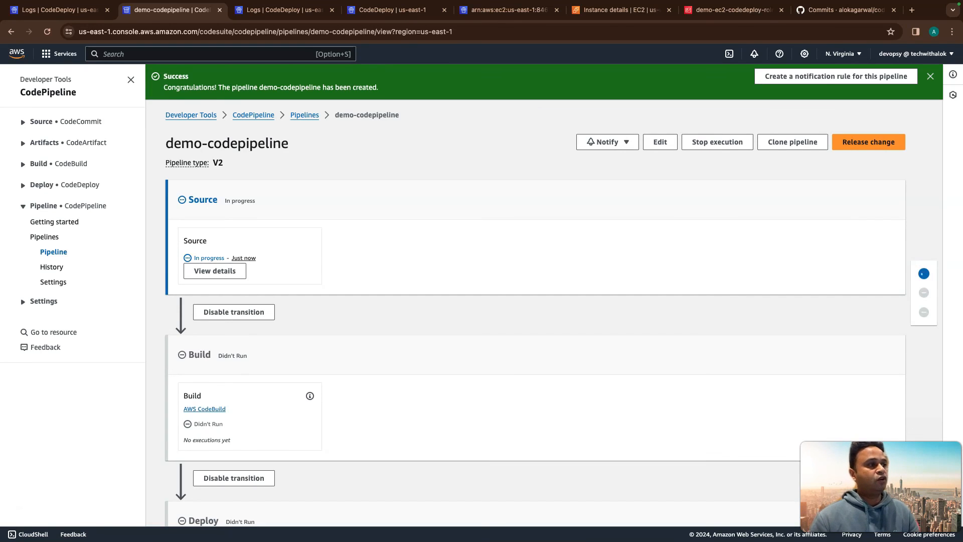
- Watch the new pipeline's first execution progress through its Source, Build and Deploy stages
scroll(535, 296, "down", 2)
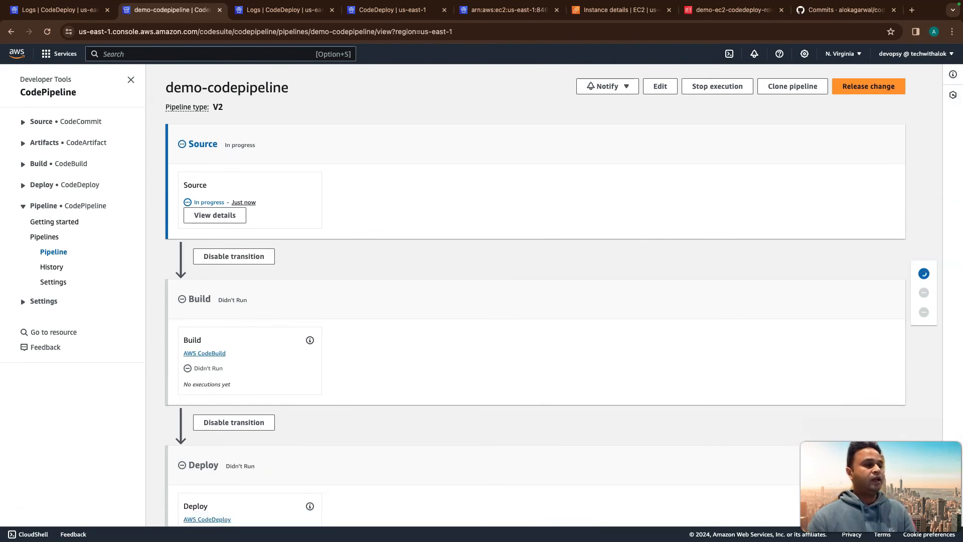
scroll(535, 296, "down", 2)
scroll(535, 296, "up", 4)
scroll(535, 296, "up", 1)
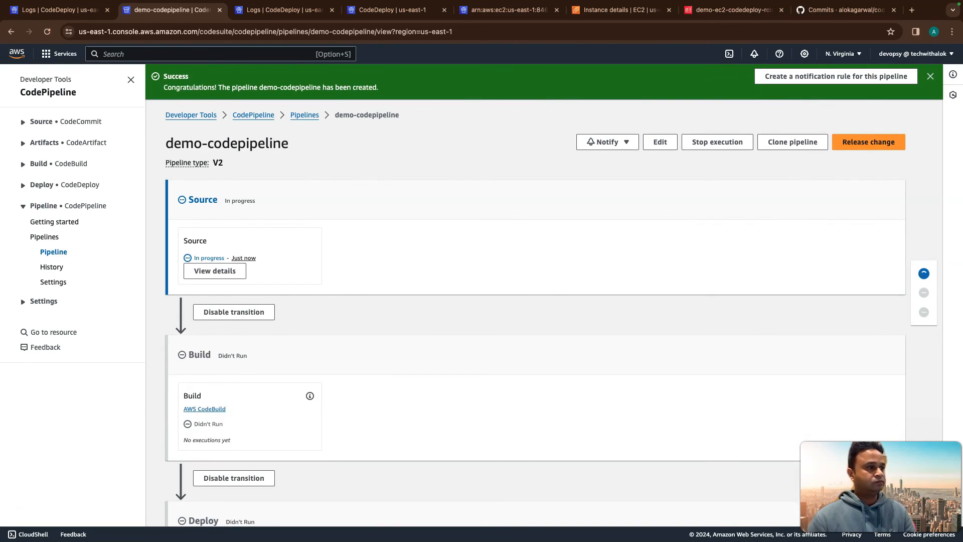
scroll(536, 296, "down", 1)
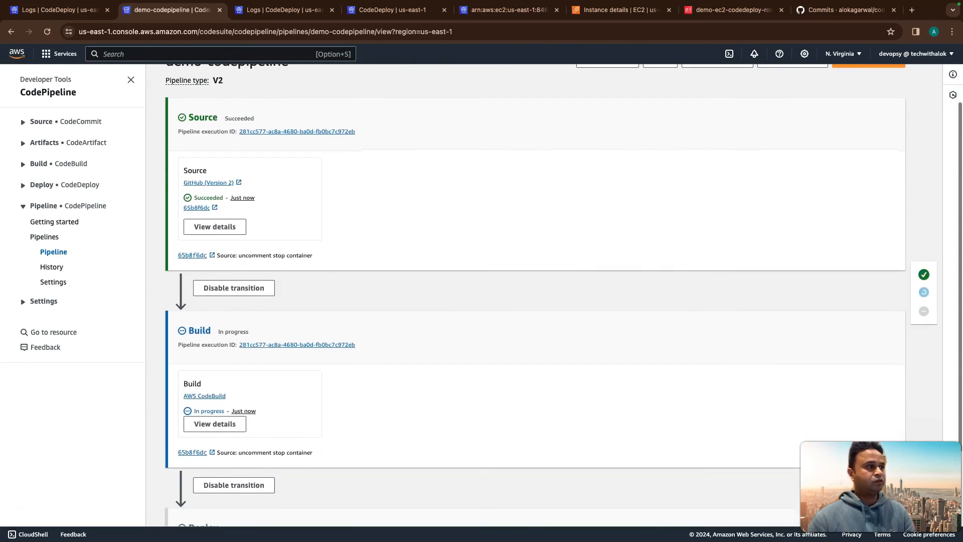
scroll(535, 296, "down", 1)
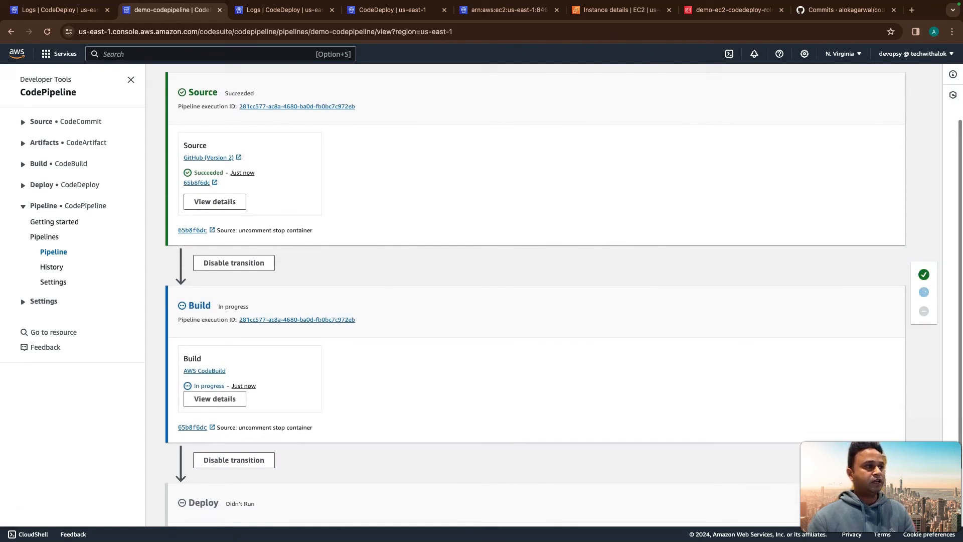
scroll(535, 296, "down", 3)
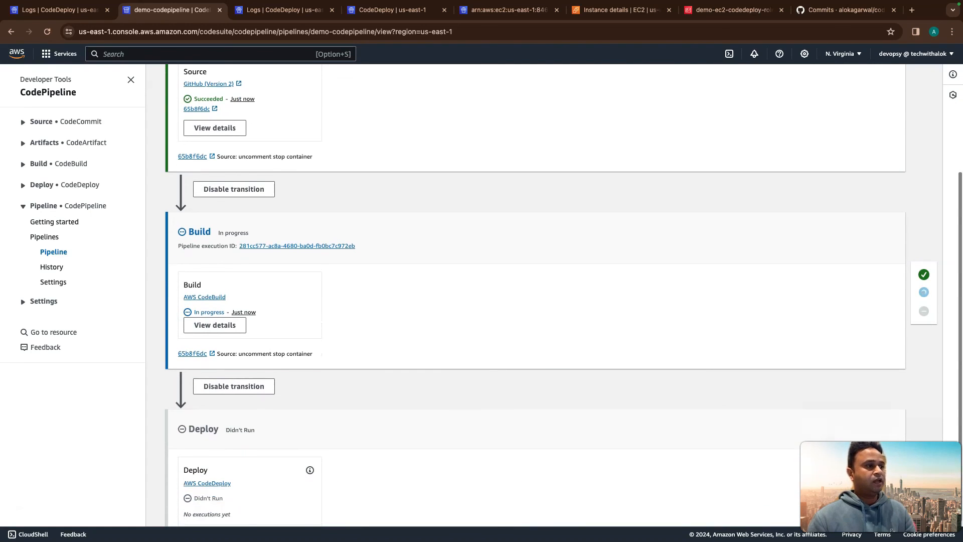
- Open the Build action's execution details, read through the running build log, and close the details
right_click(214, 324)
left_click(215, 325)
left_click(215, 325)
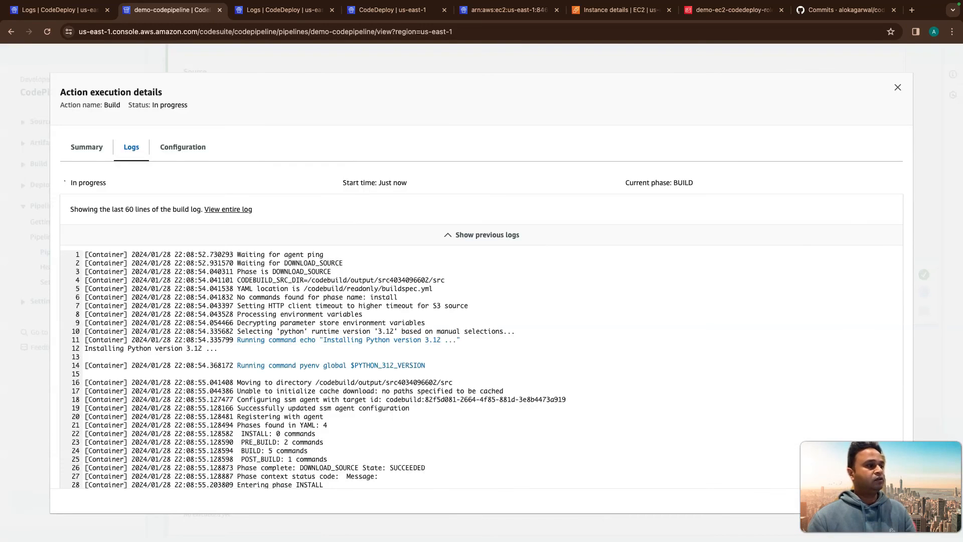
scroll(481, 307, "down", 6)
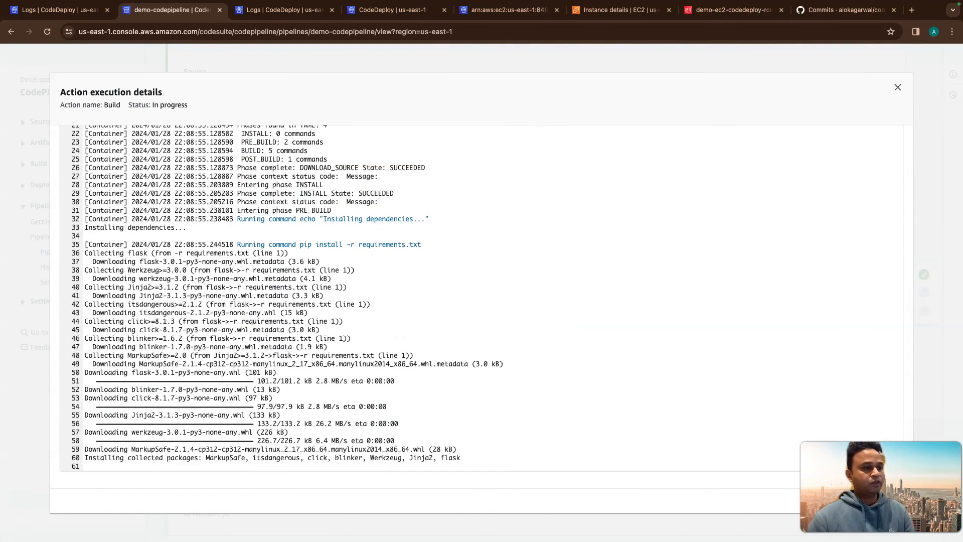
scroll(482, 307, "down", 10)
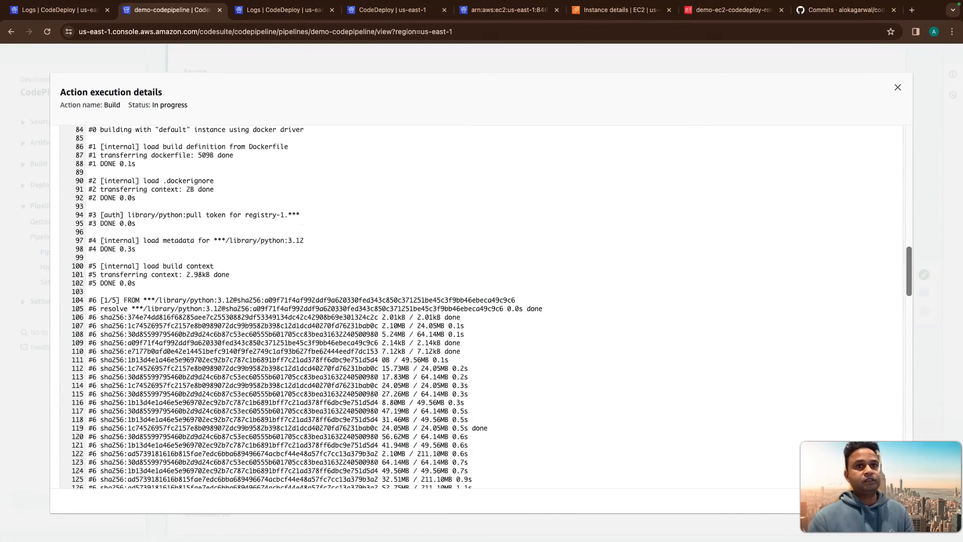
left_click(898, 87)
- Reopen the Build action's execution details, check the log through its final lines, and close them
scroll(535, 296, "down", 1)
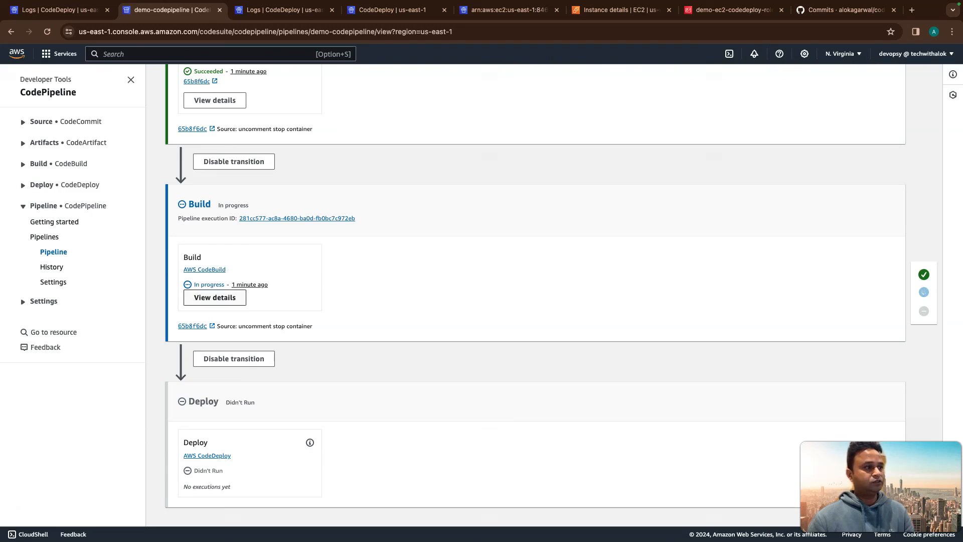
left_click(214, 298)
scroll(481, 326, "down", 20)
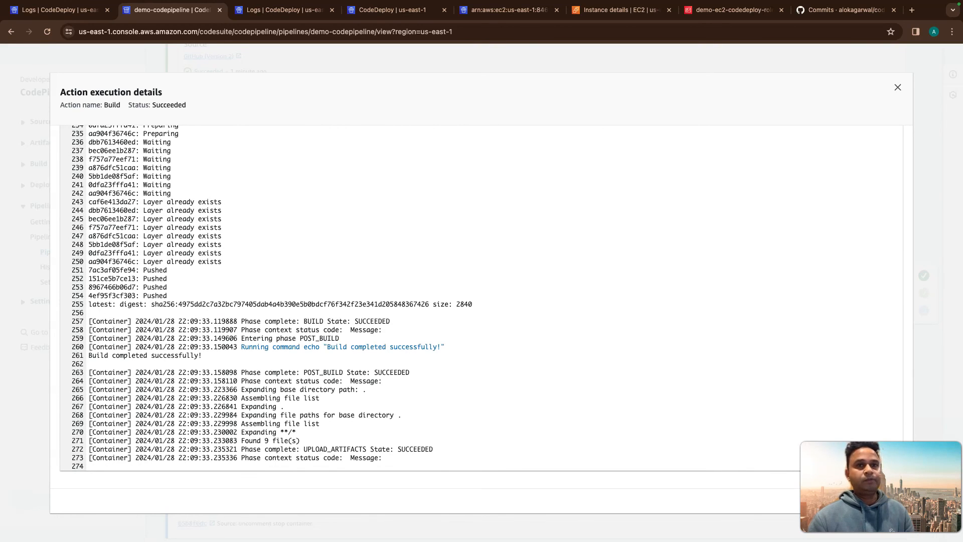
left_click(898, 88)
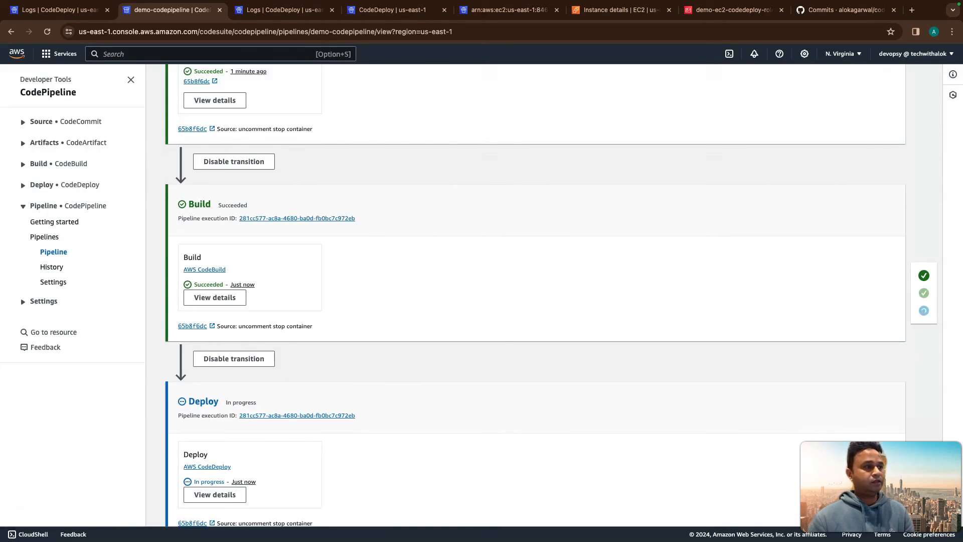
- Open the Deploy action's deployment in CodeDeploy and inspect the lifecycle events of its instance
scroll(534, 295, "down", 1)
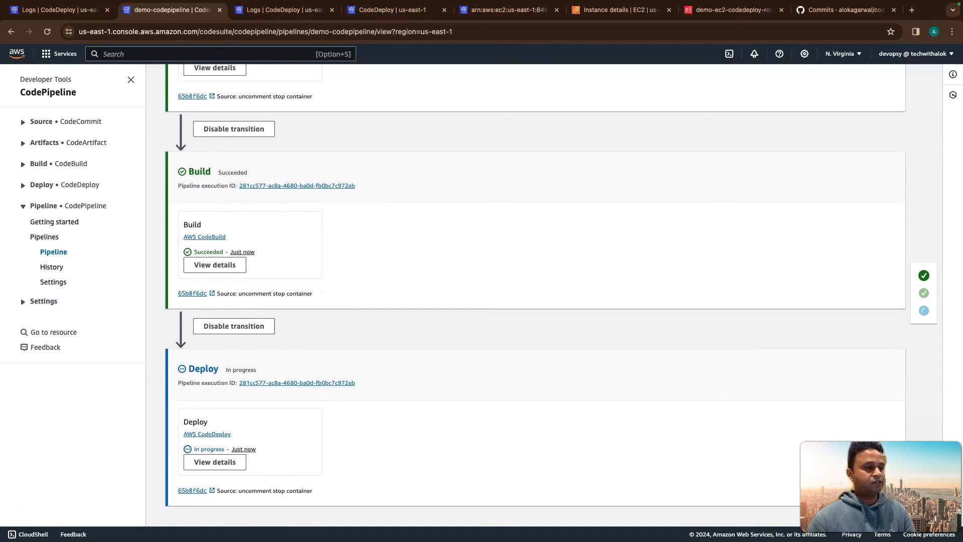
left_click(214, 463)
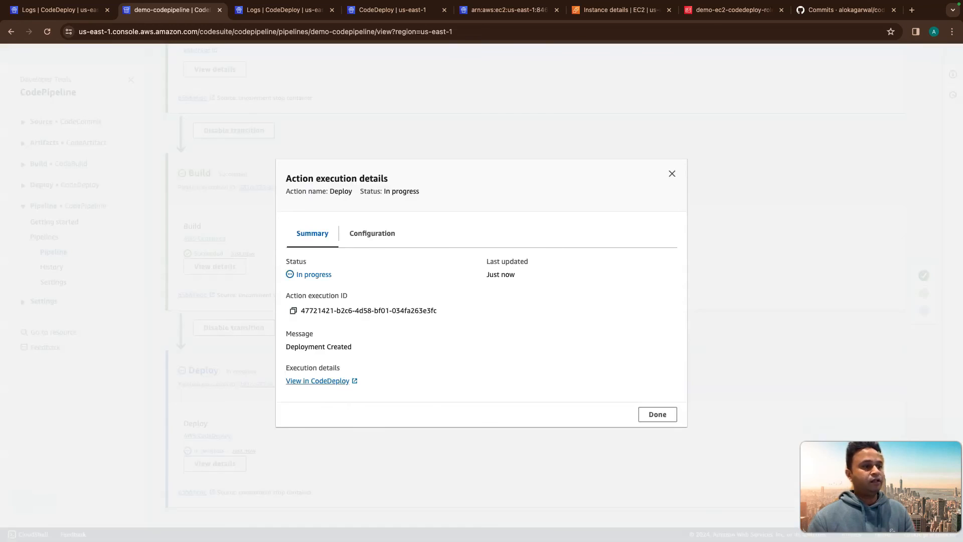
left_click(317, 381)
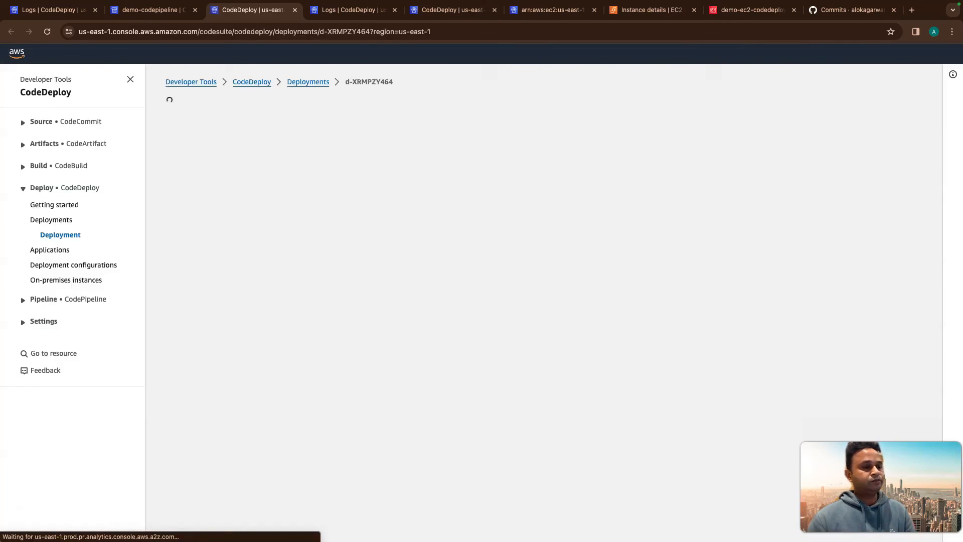
scroll(545, 301, "down", 2)
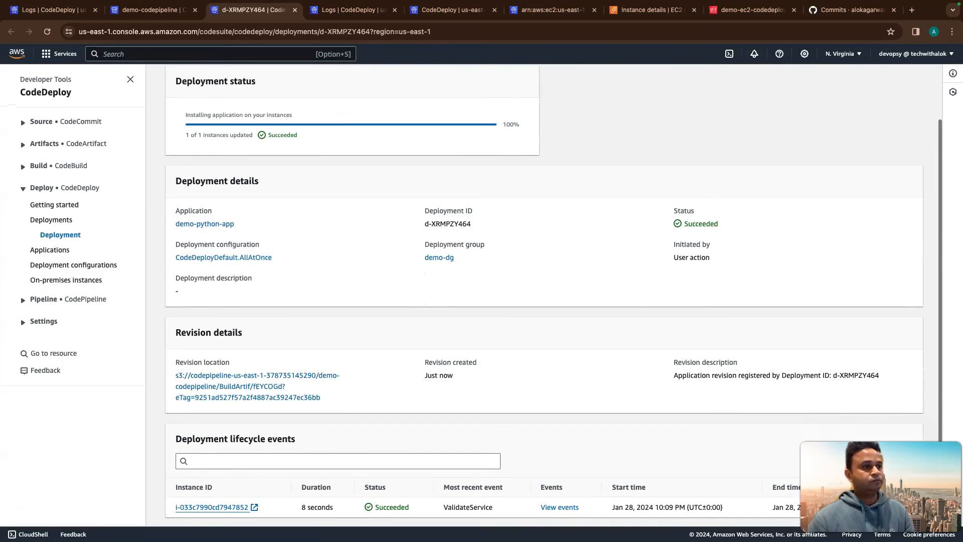
left_click(560, 508)
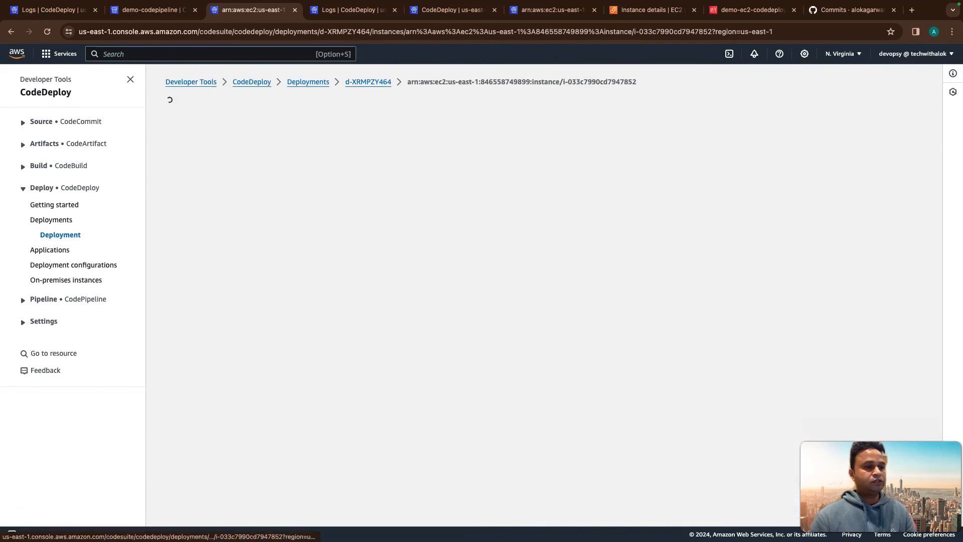
scroll(552, 301, "down", 1)
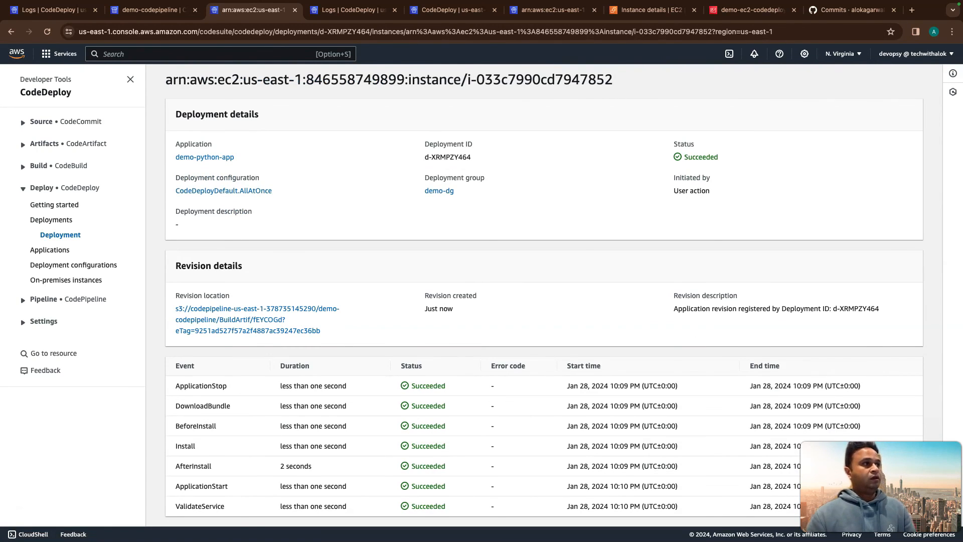
- Return to the demo-codepipeline page, close the Deploy action's details, and examine the final status of every stage
left_click(150, 9)
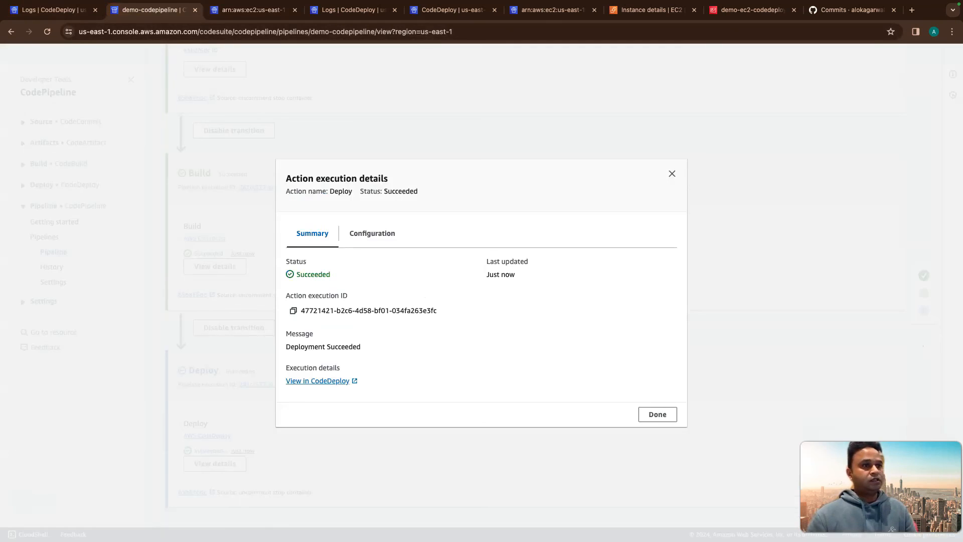
key("Escape")
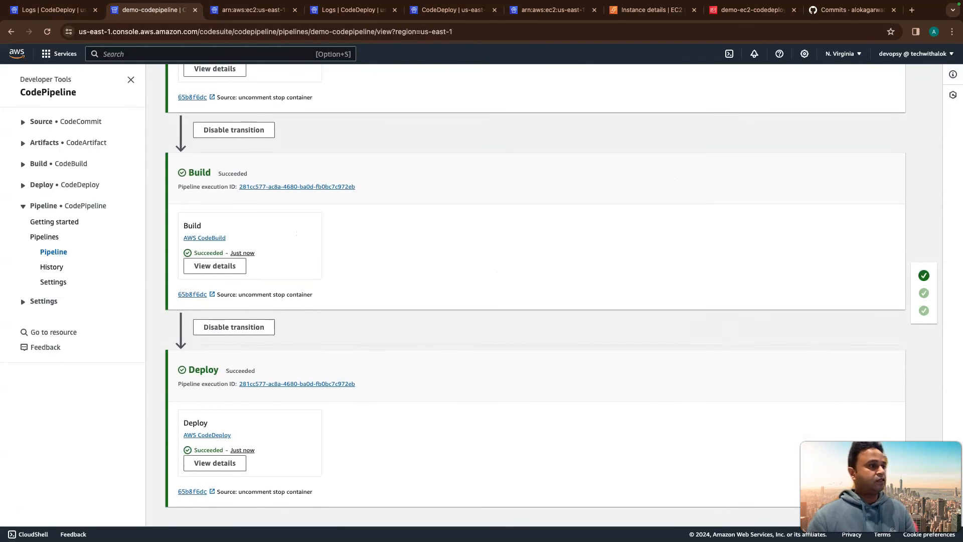
scroll(536, 301, "up", 2)
scroll(535, 301, "up", 3)
scroll(536, 302, "down", 1)
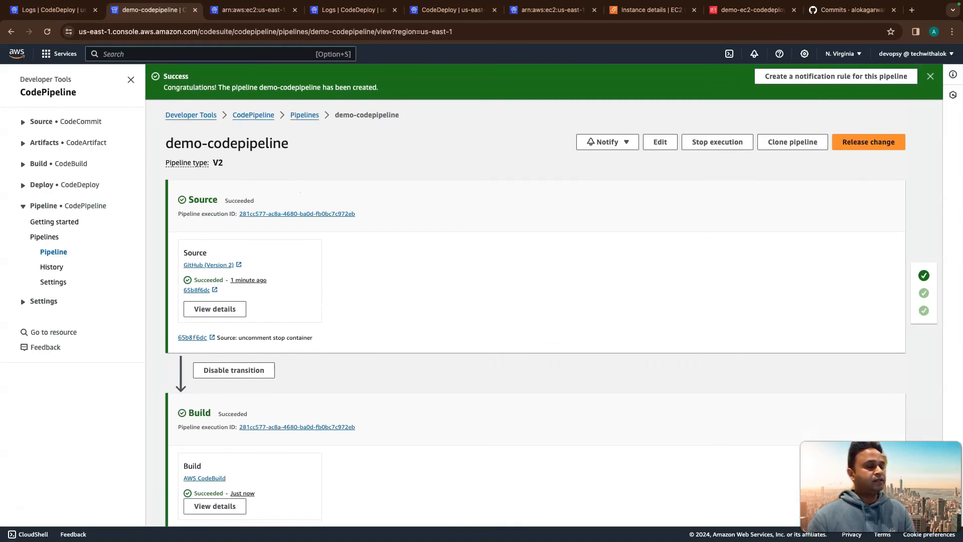
scroll(536, 301, "down", 3)
scroll(536, 301, "up", 1)
scroll(536, 301, "down", 1)
scroll(535, 301, "up", 2)
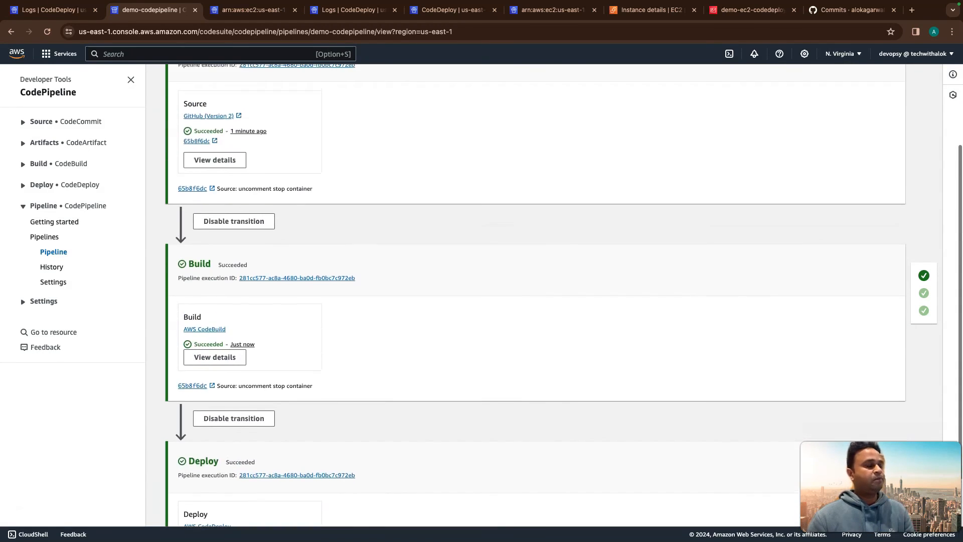
scroll(536, 301, "down", 2)
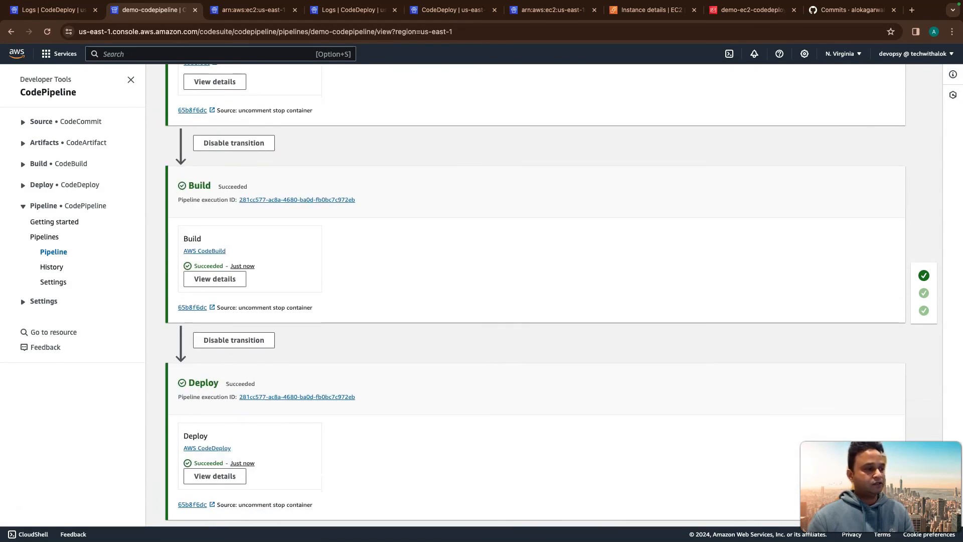
scroll(536, 301, "up", 2)
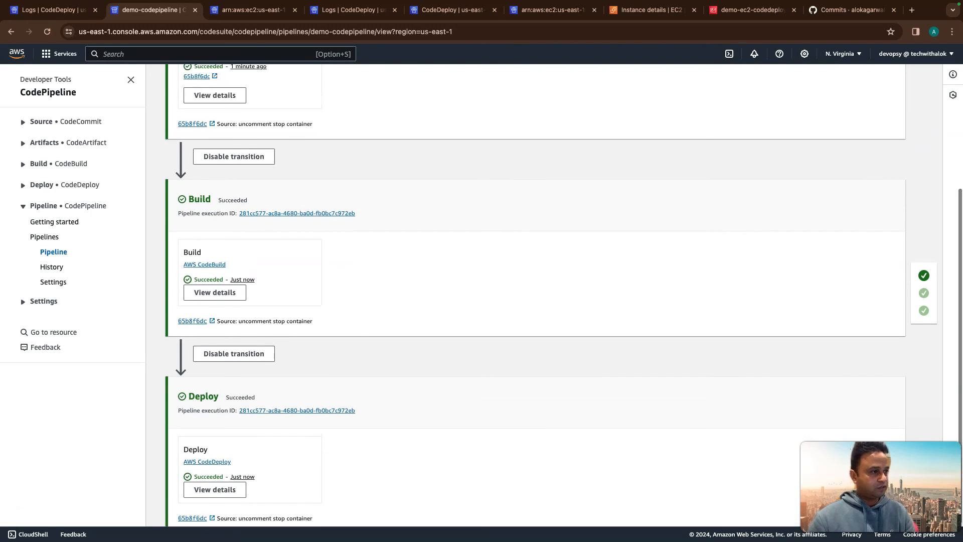
scroll(536, 301, "down", 2)
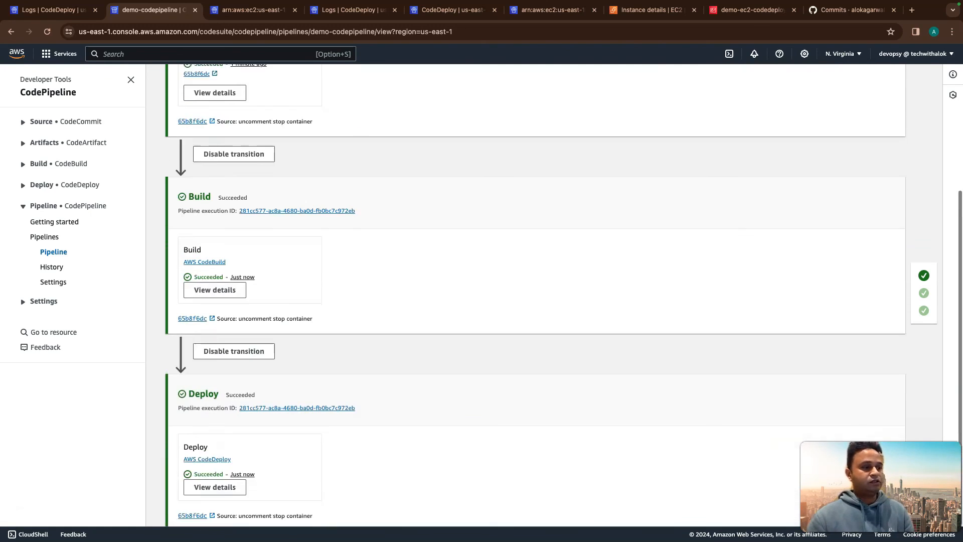
scroll(536, 301, "up", 6)
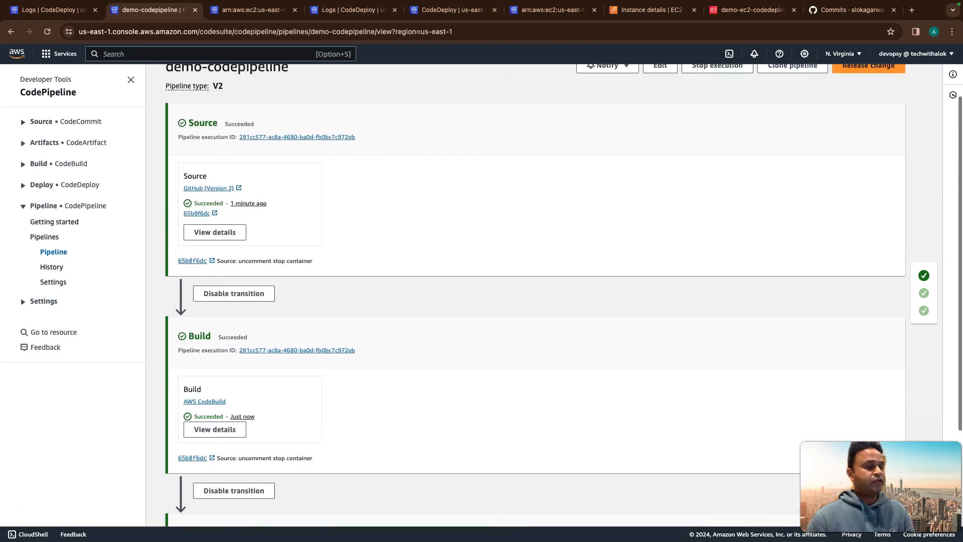